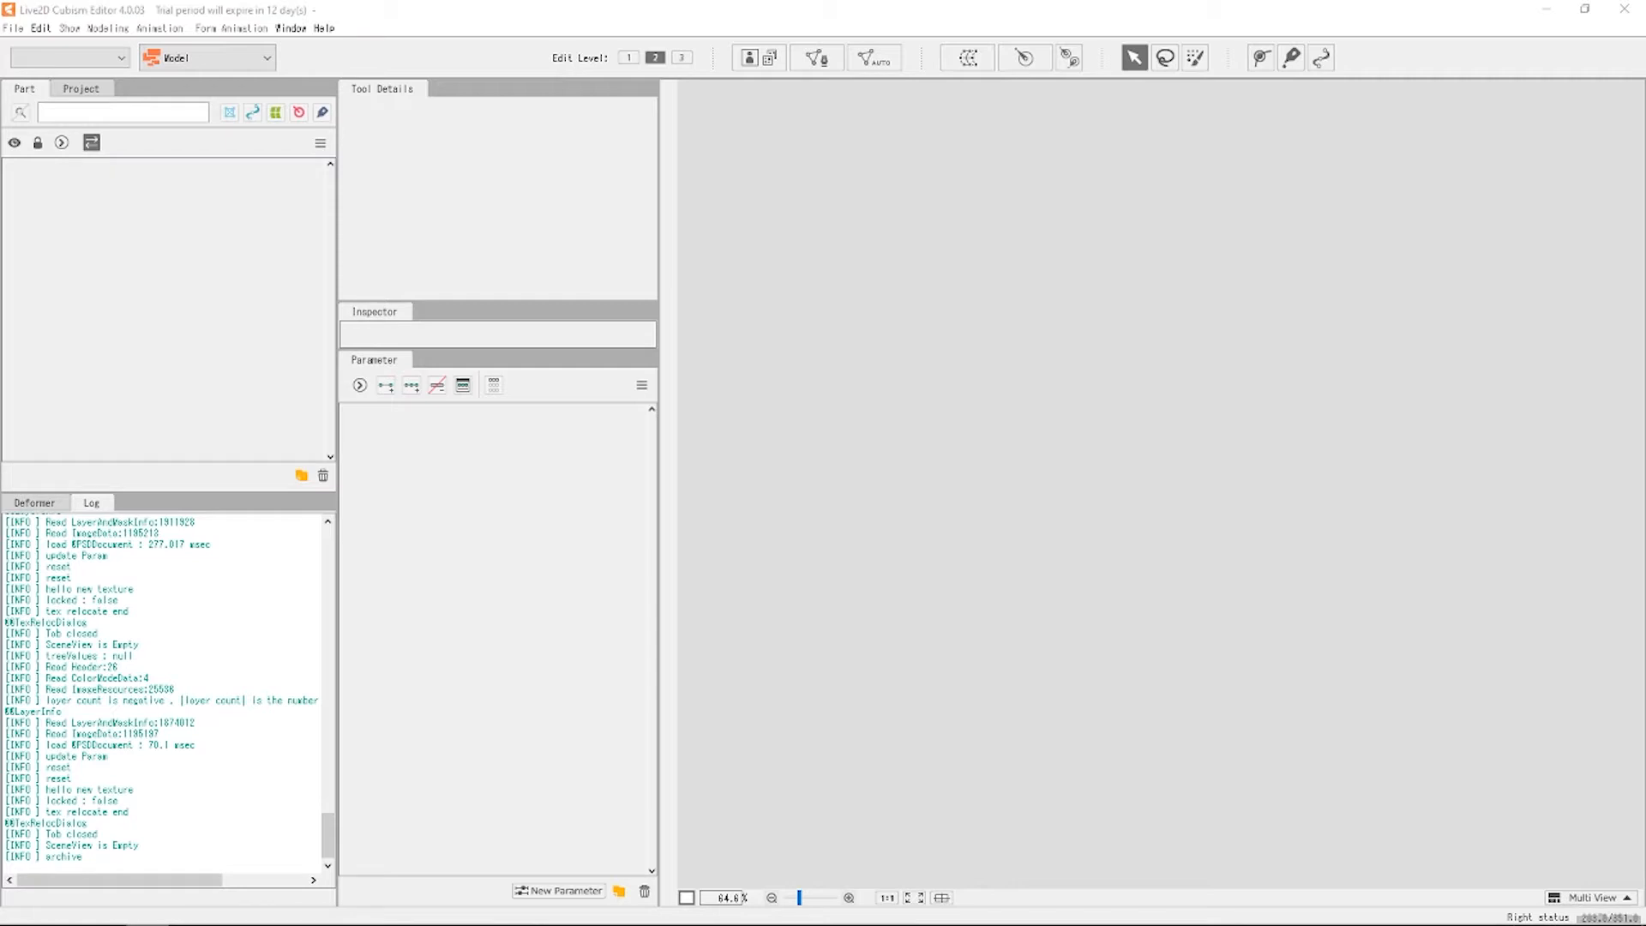
Import the 'Rig Photoshop File Export' PSD as a model, with its layers listed as parts.
left_click_drag(123, 394, 990, 467)
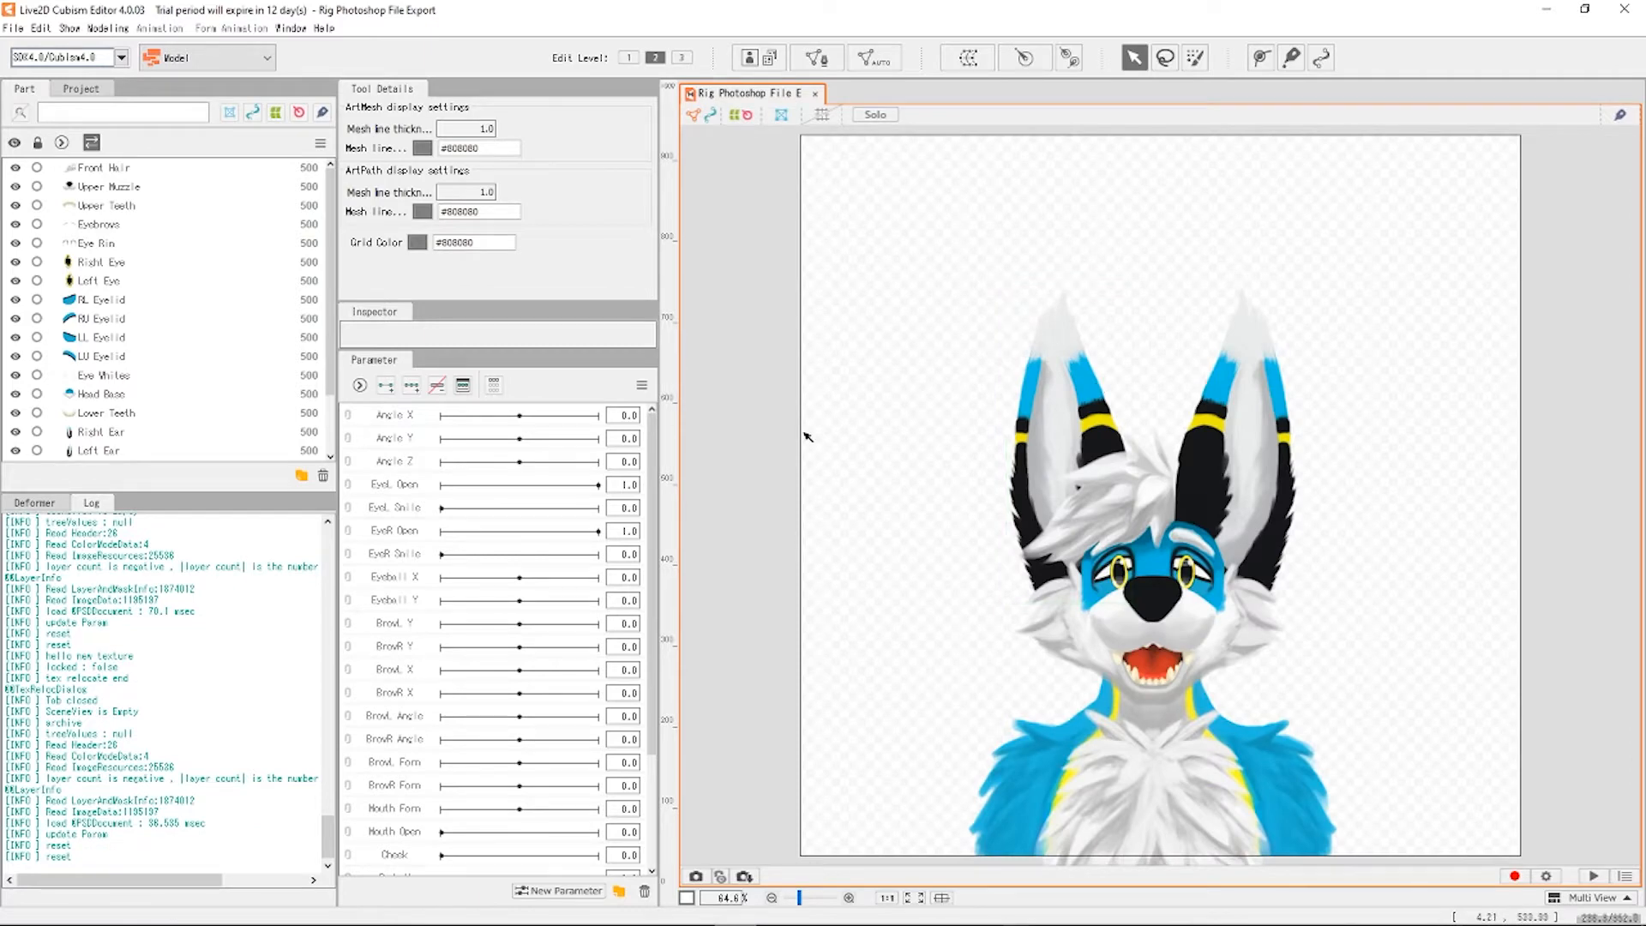
scroll(159, 703, "down", 10)
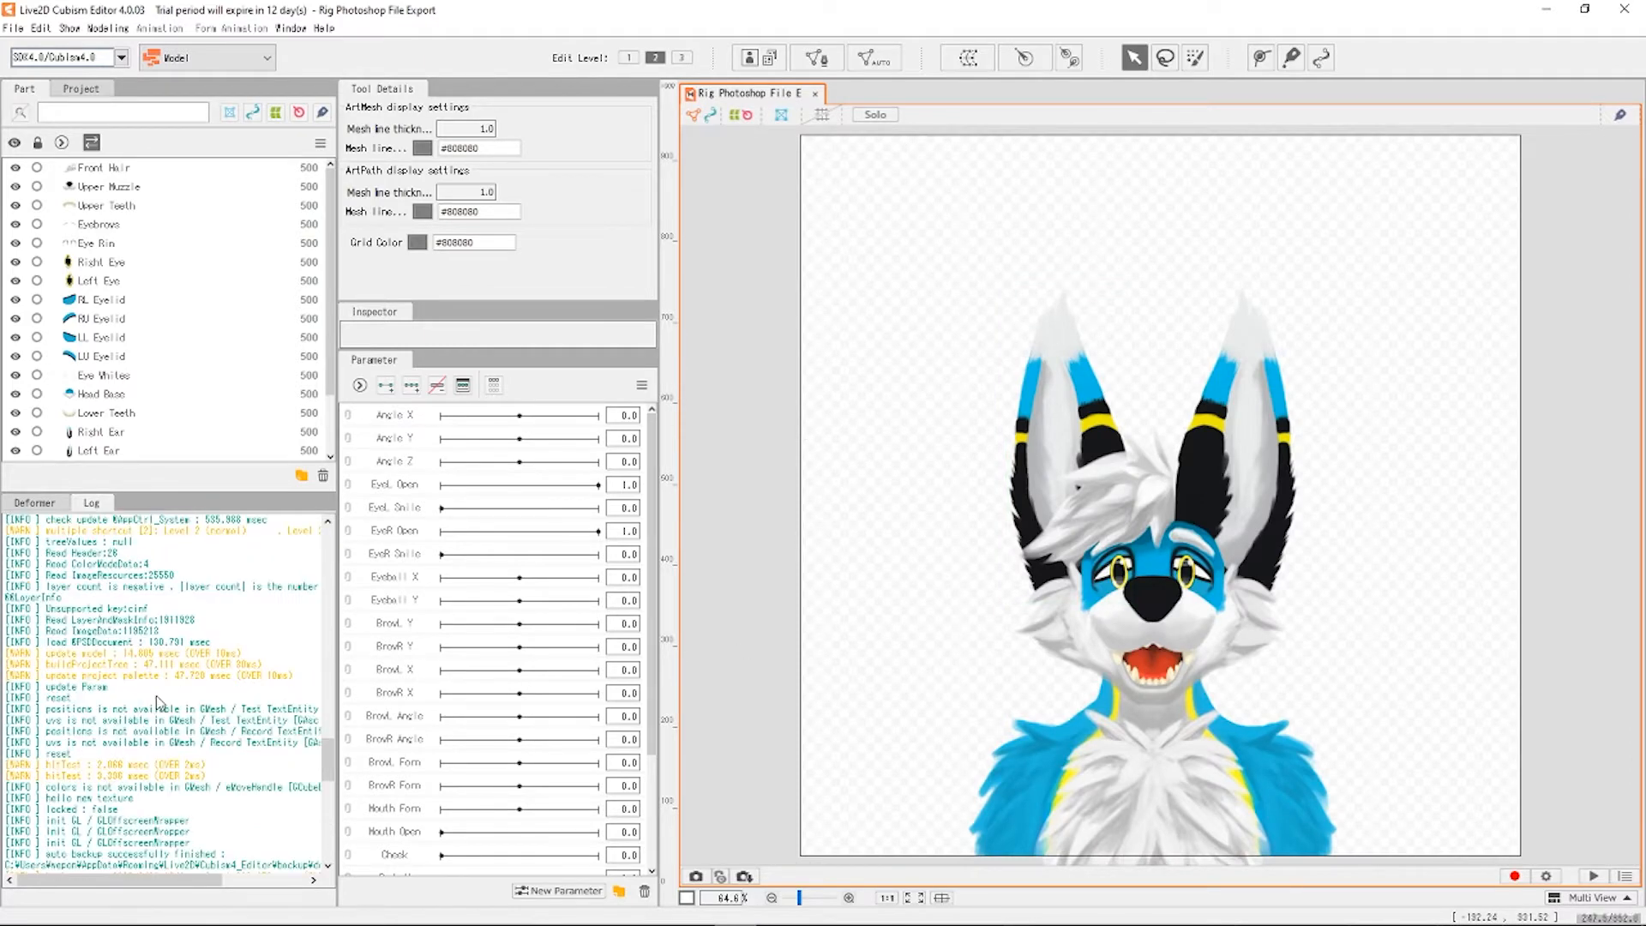
scroll(161, 701, "up", 6)
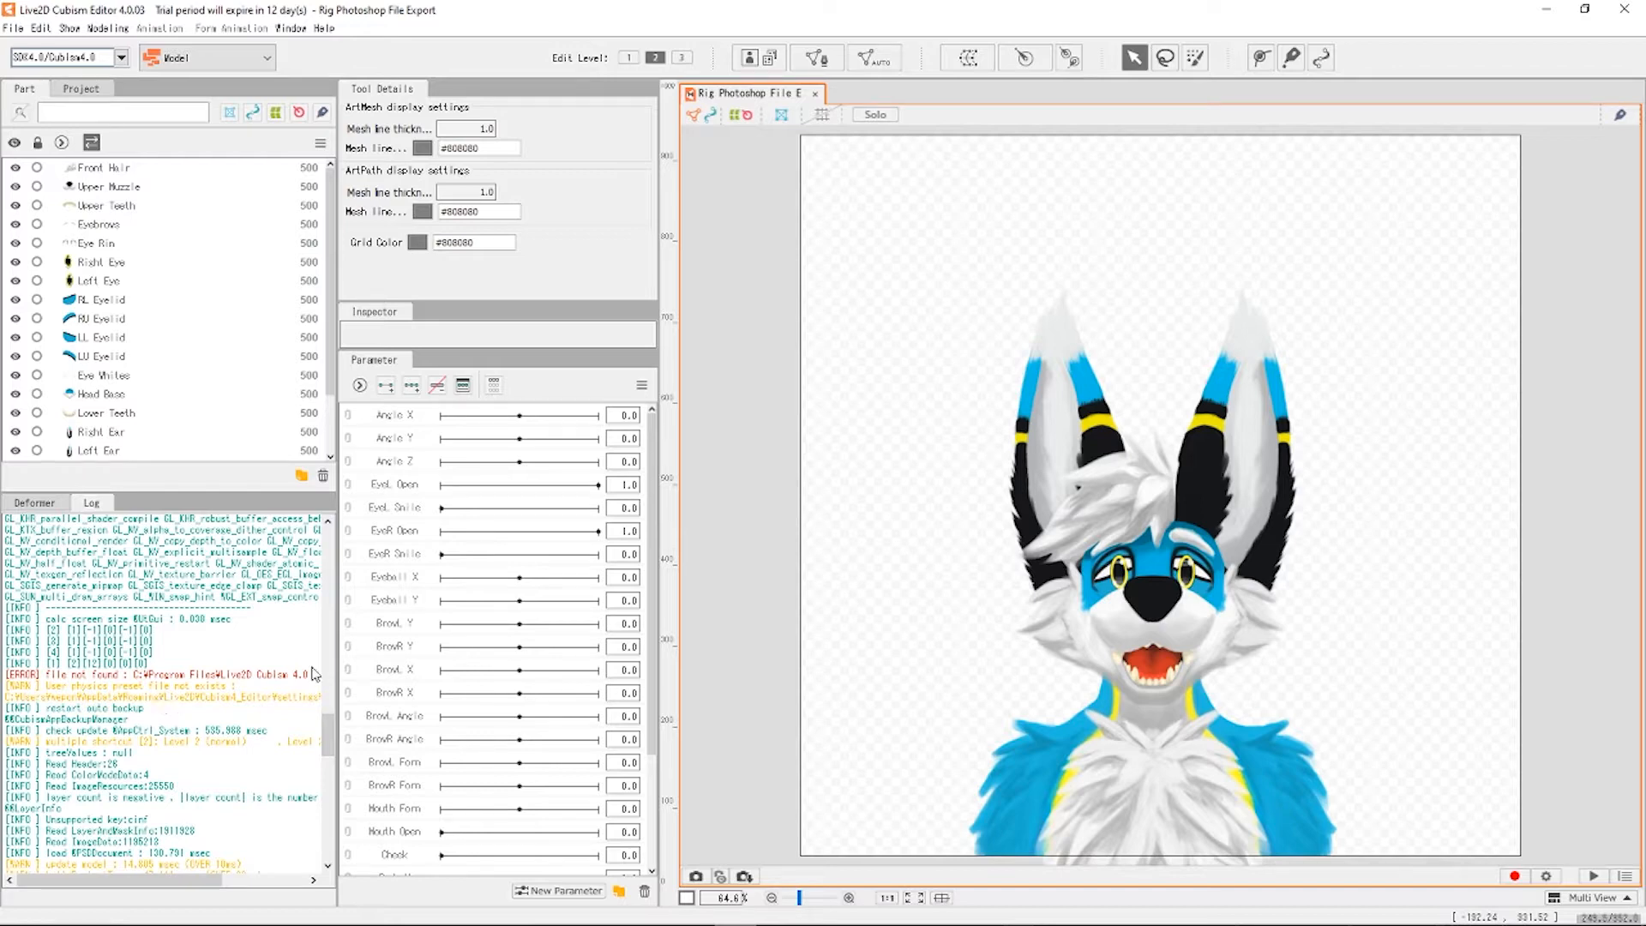
scroll(1008, 440, "down", 3)
scroll(1119, 497, "up", 3)
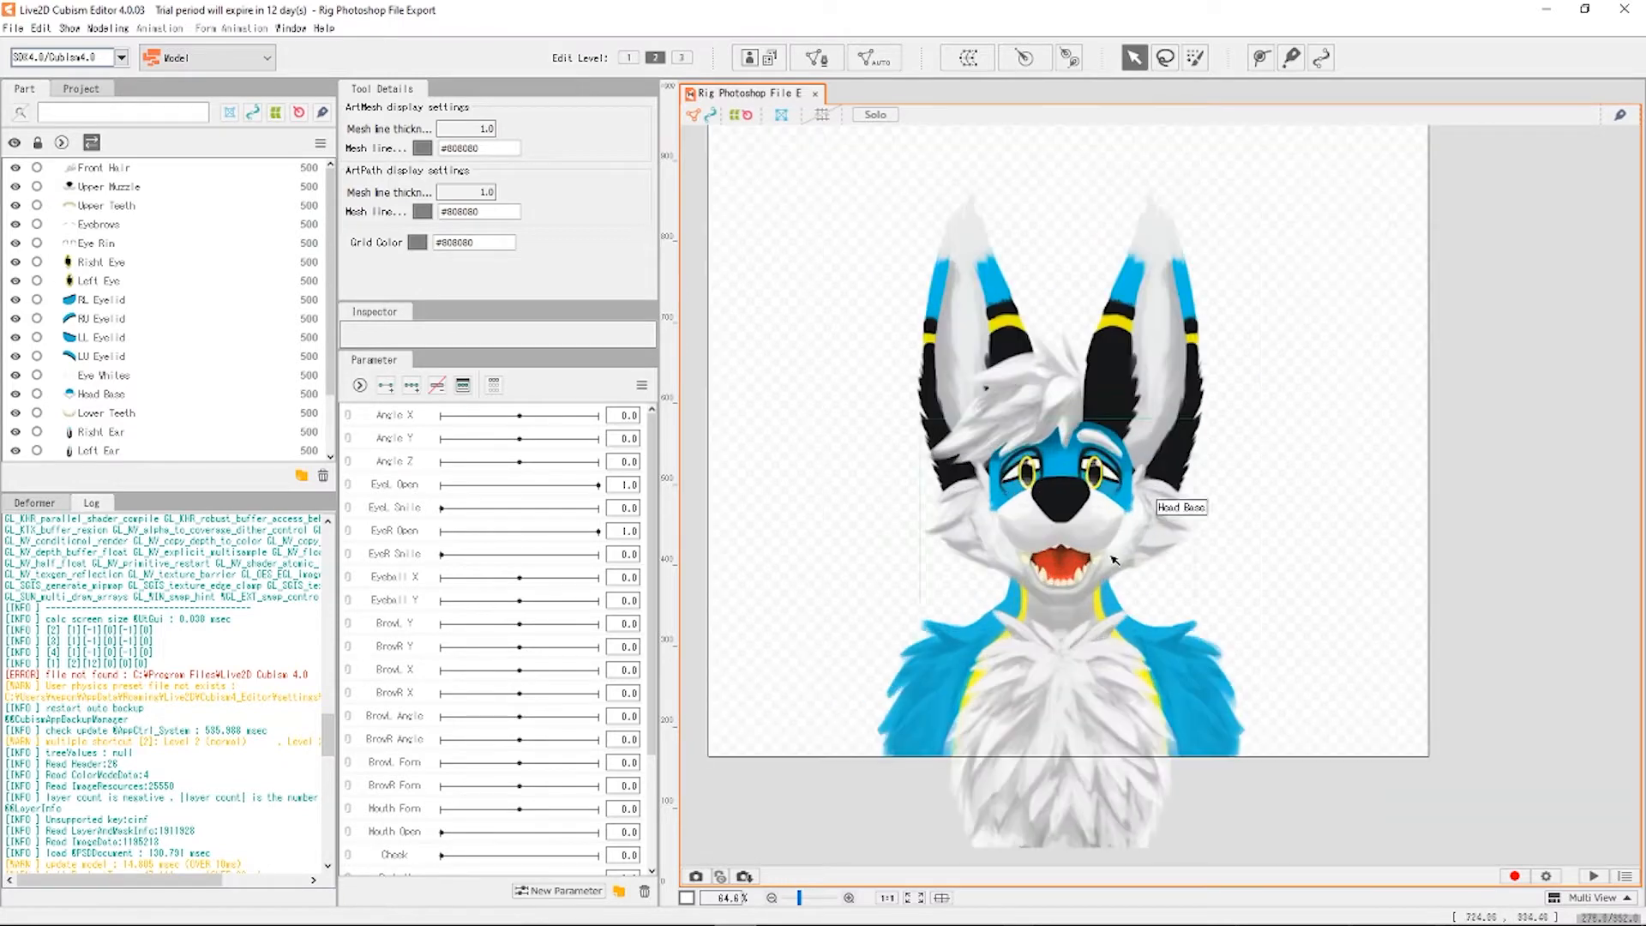
scroll(1160, 507, "down", 3)
scroll(1063, 510, "up", 4)
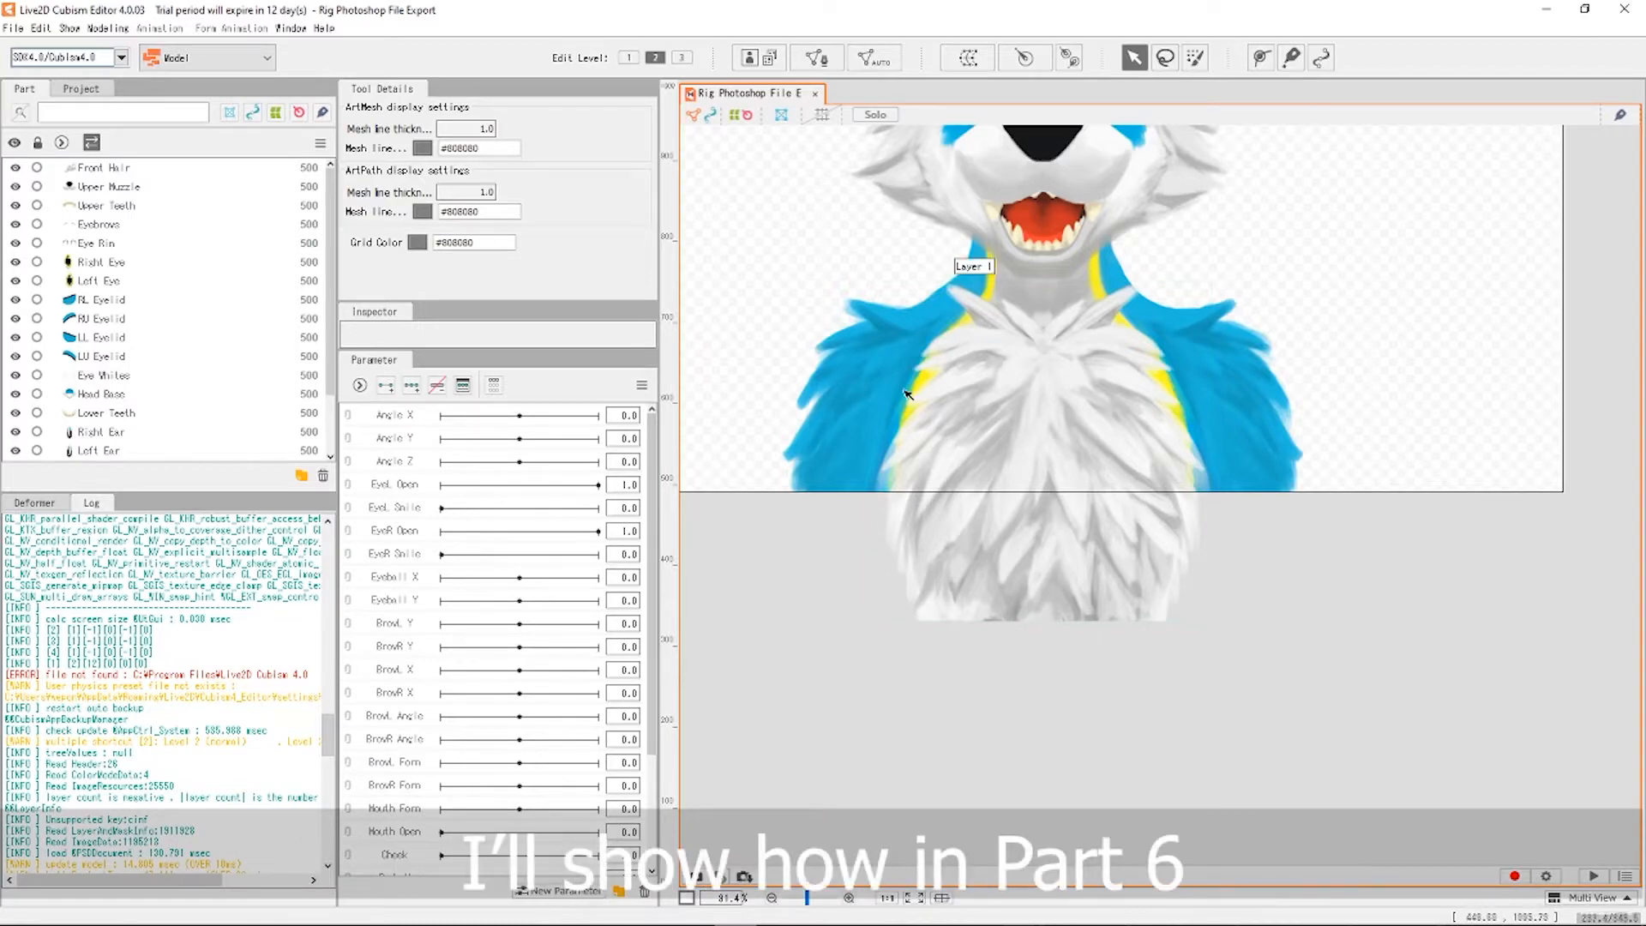
scroll(1365, 660, "down", 4)
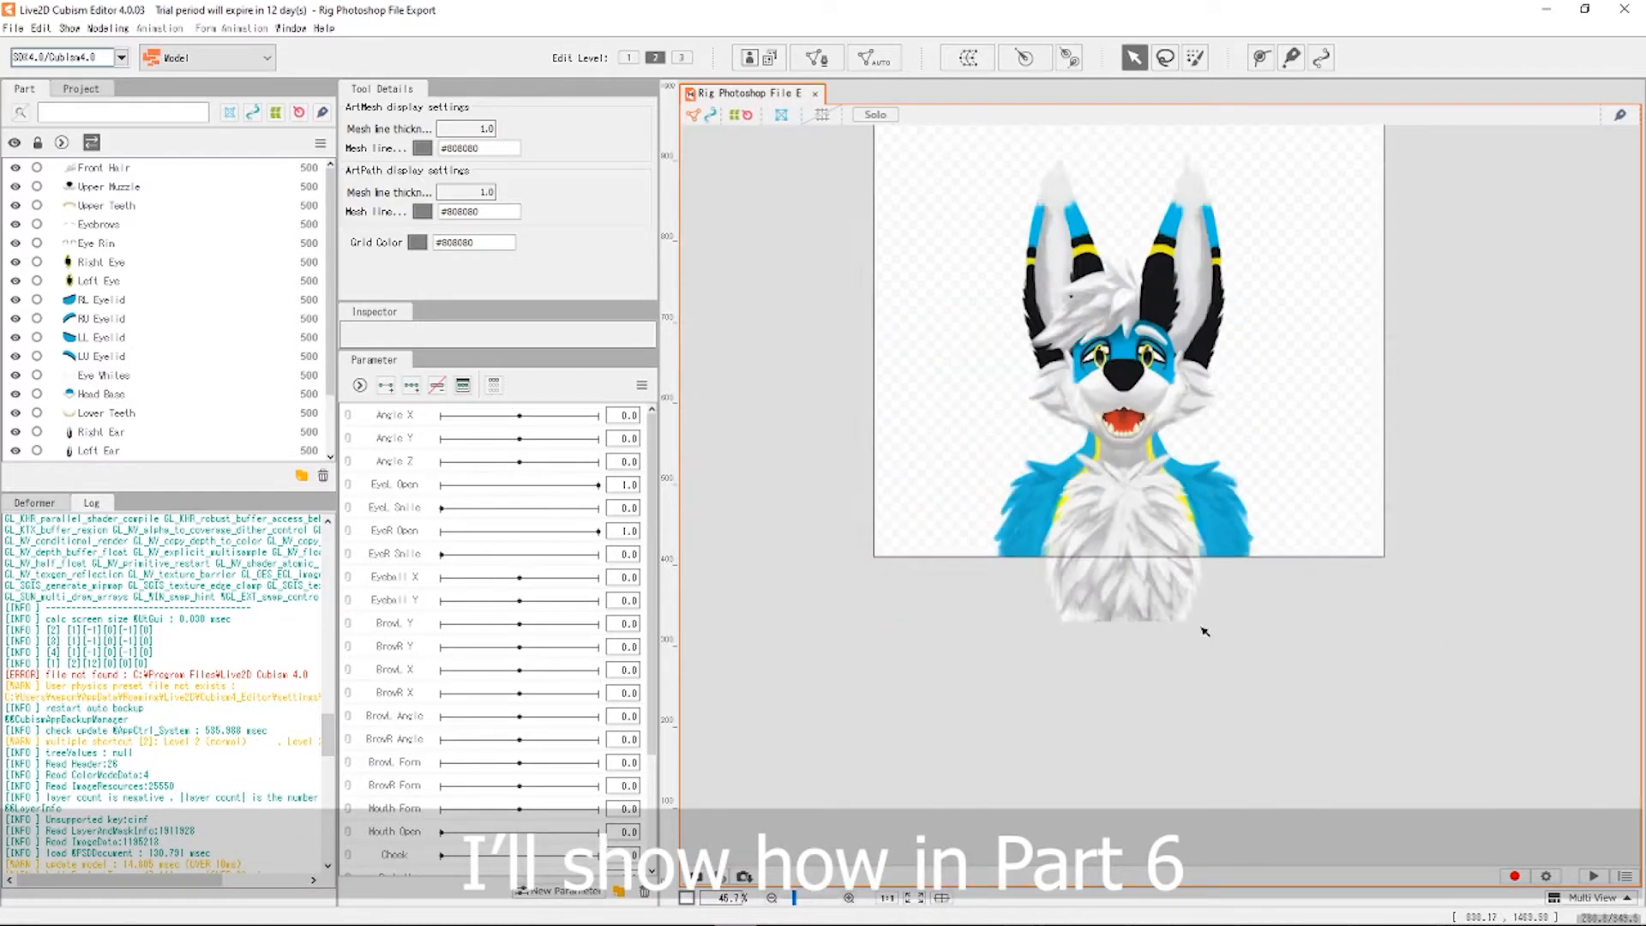
scroll(1153, 627, "up", 3)
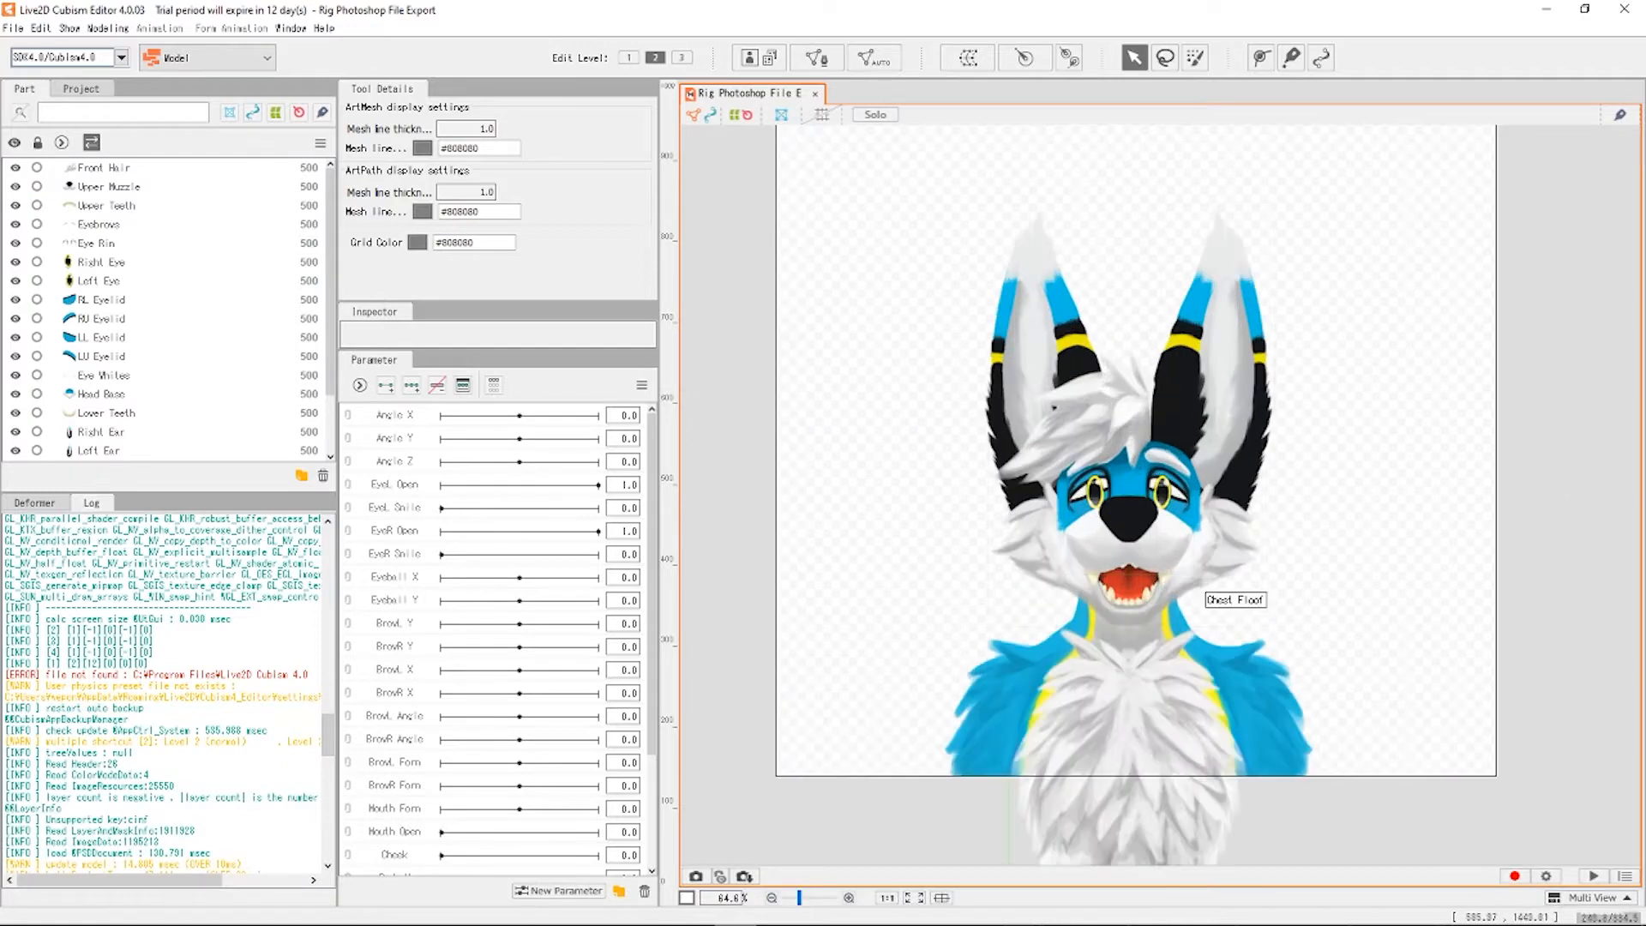
scroll(872, 568, "down", 2)
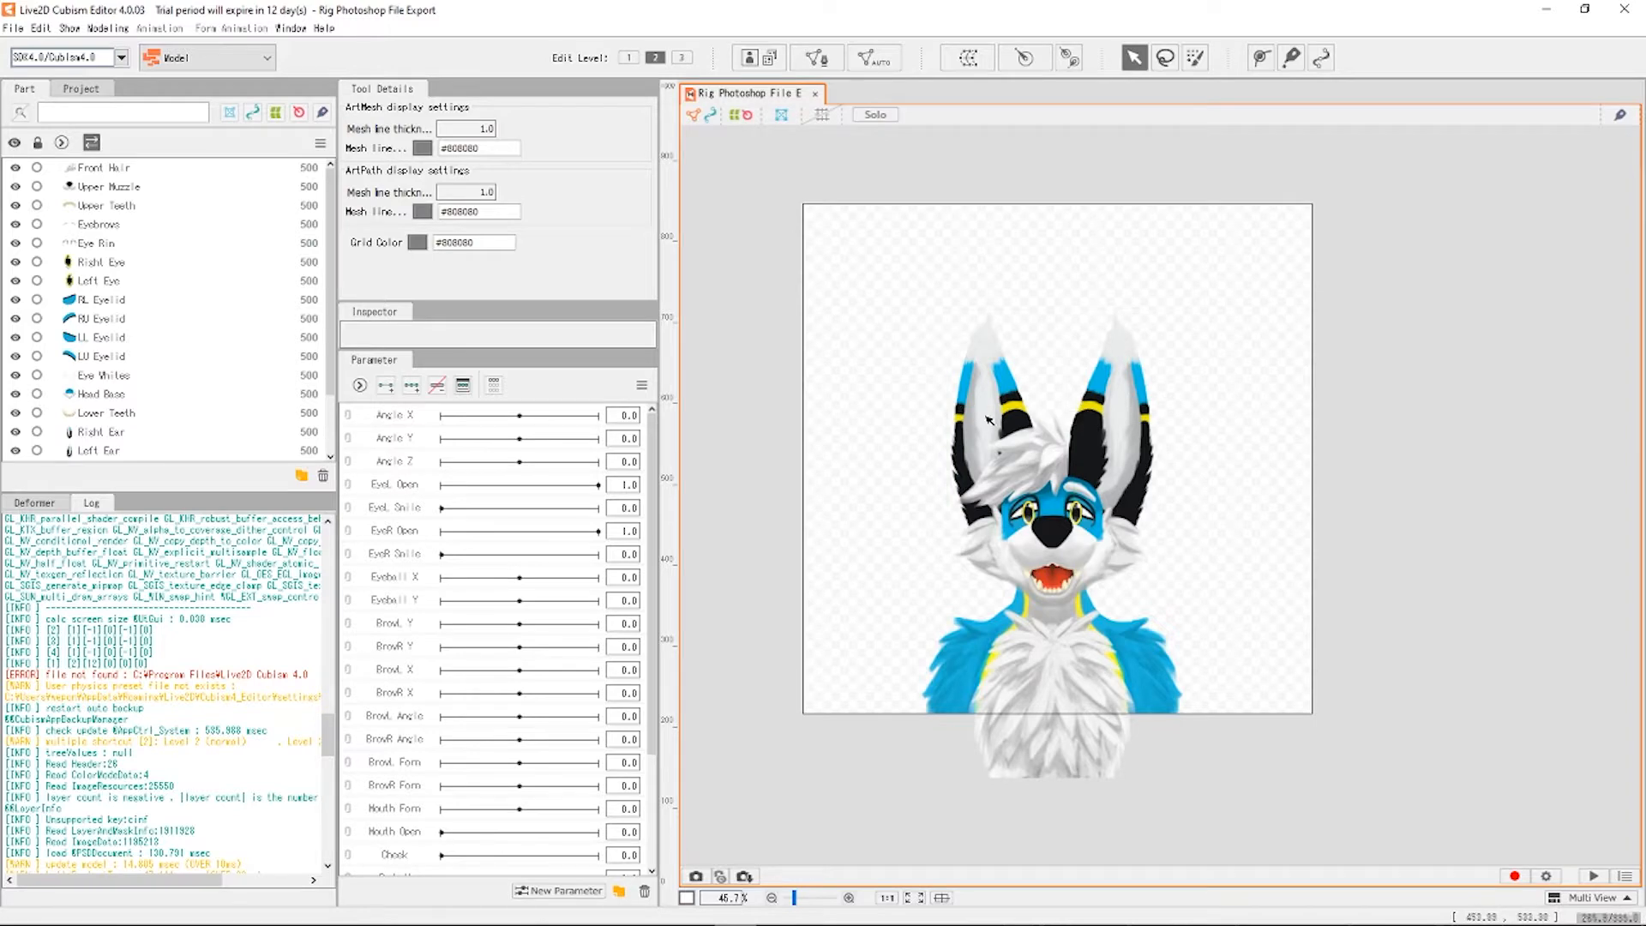
scroll(986, 420, "down", 2)
scroll(1068, 536, "up", 5)
left_click(871, 258)
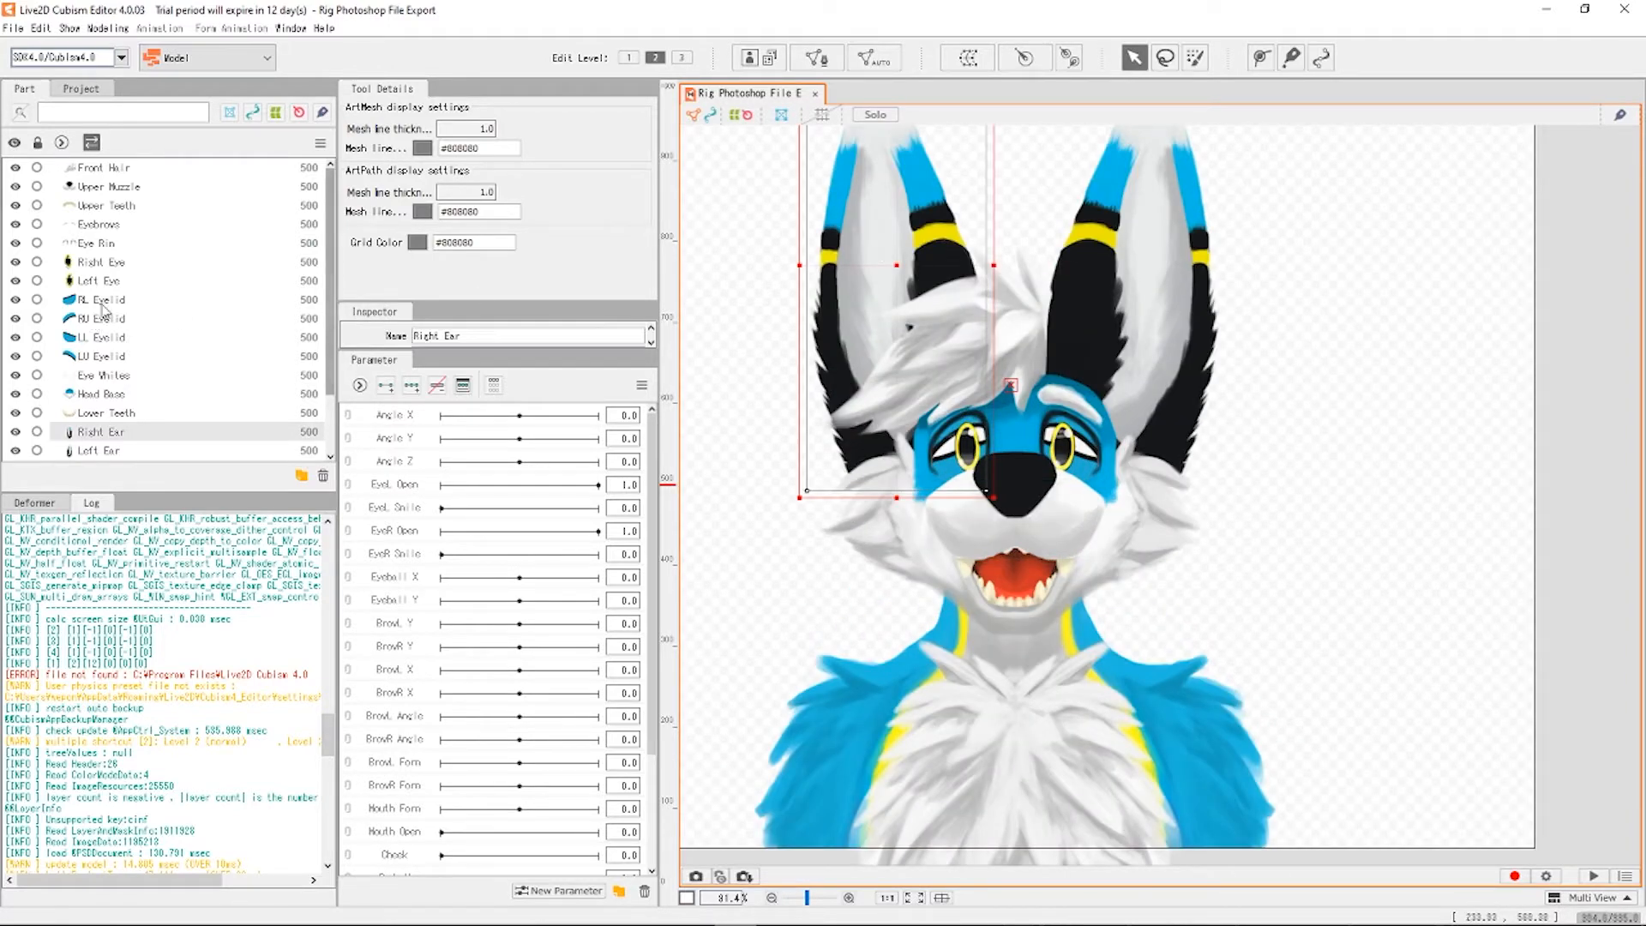
scroll(110, 265, "down", 2)
scroll(110, 266, "up", 2)
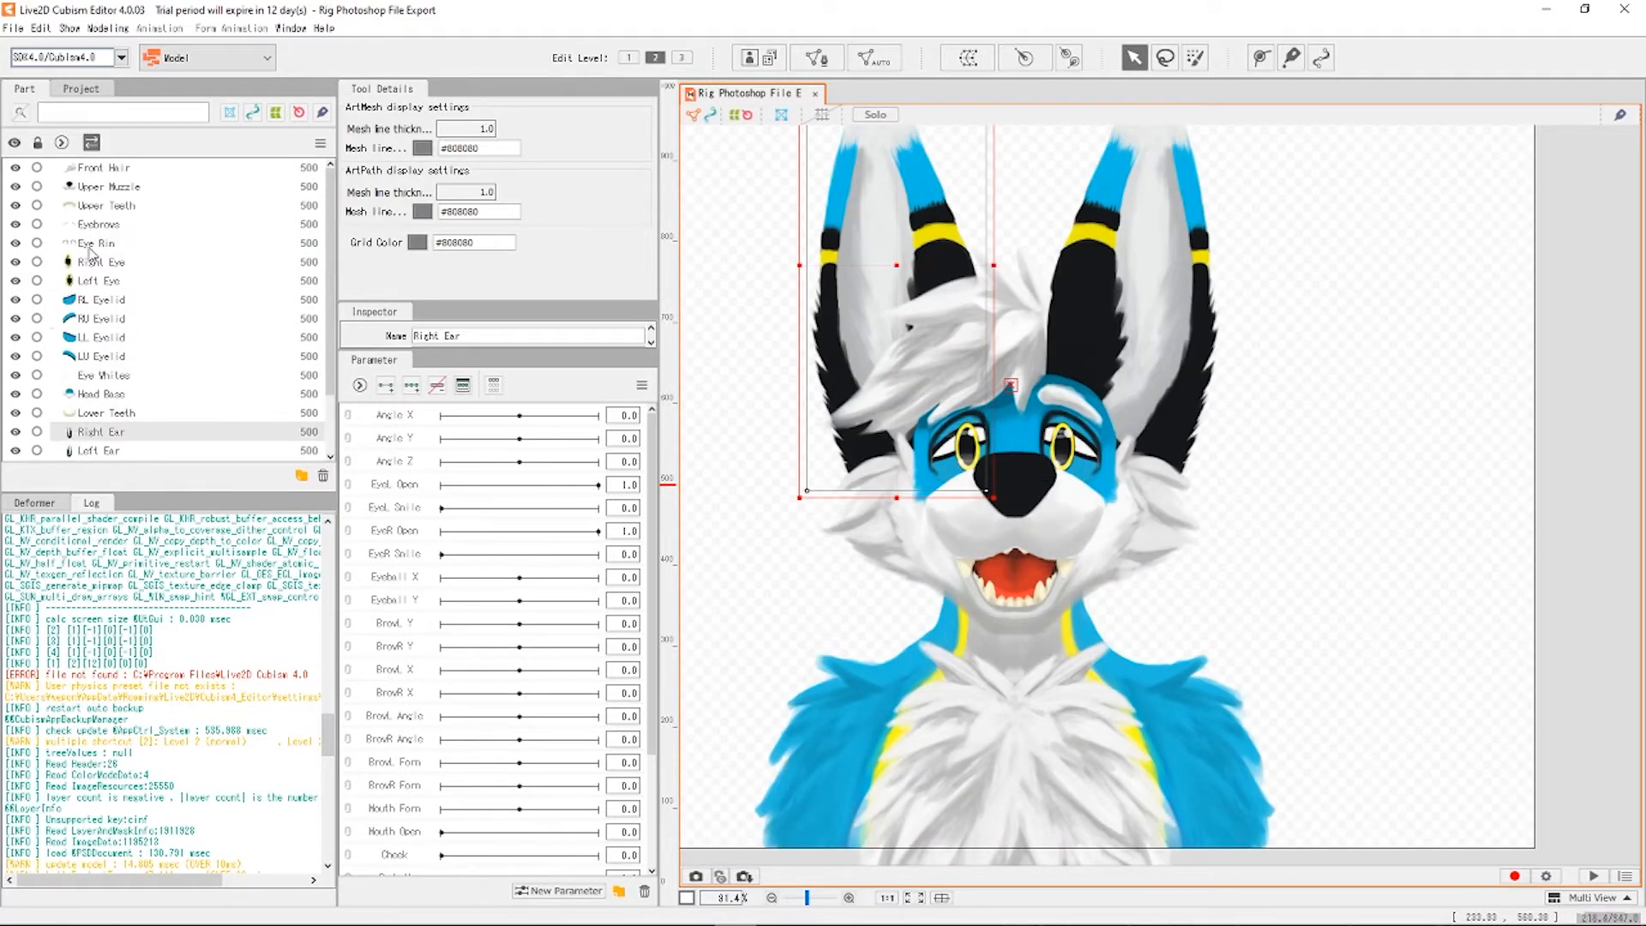
left_click(137, 171)
left_click(125, 224)
left_click(107, 266)
left_click(133, 359)
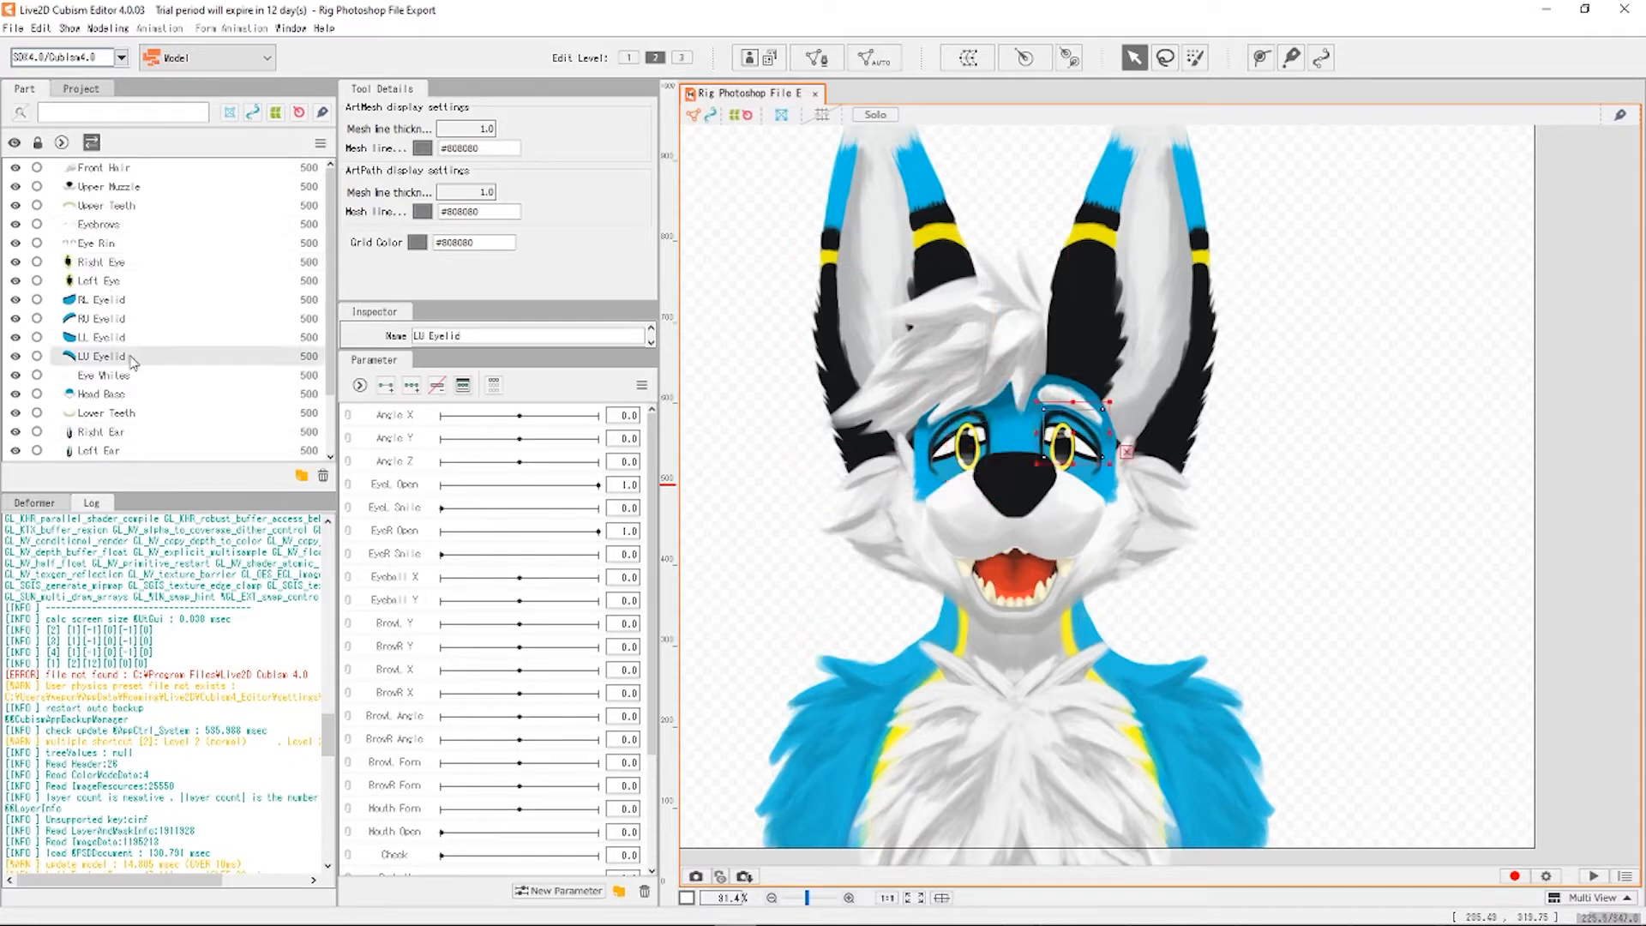
left_click(122, 397)
scroll(118, 424, "down", 2)
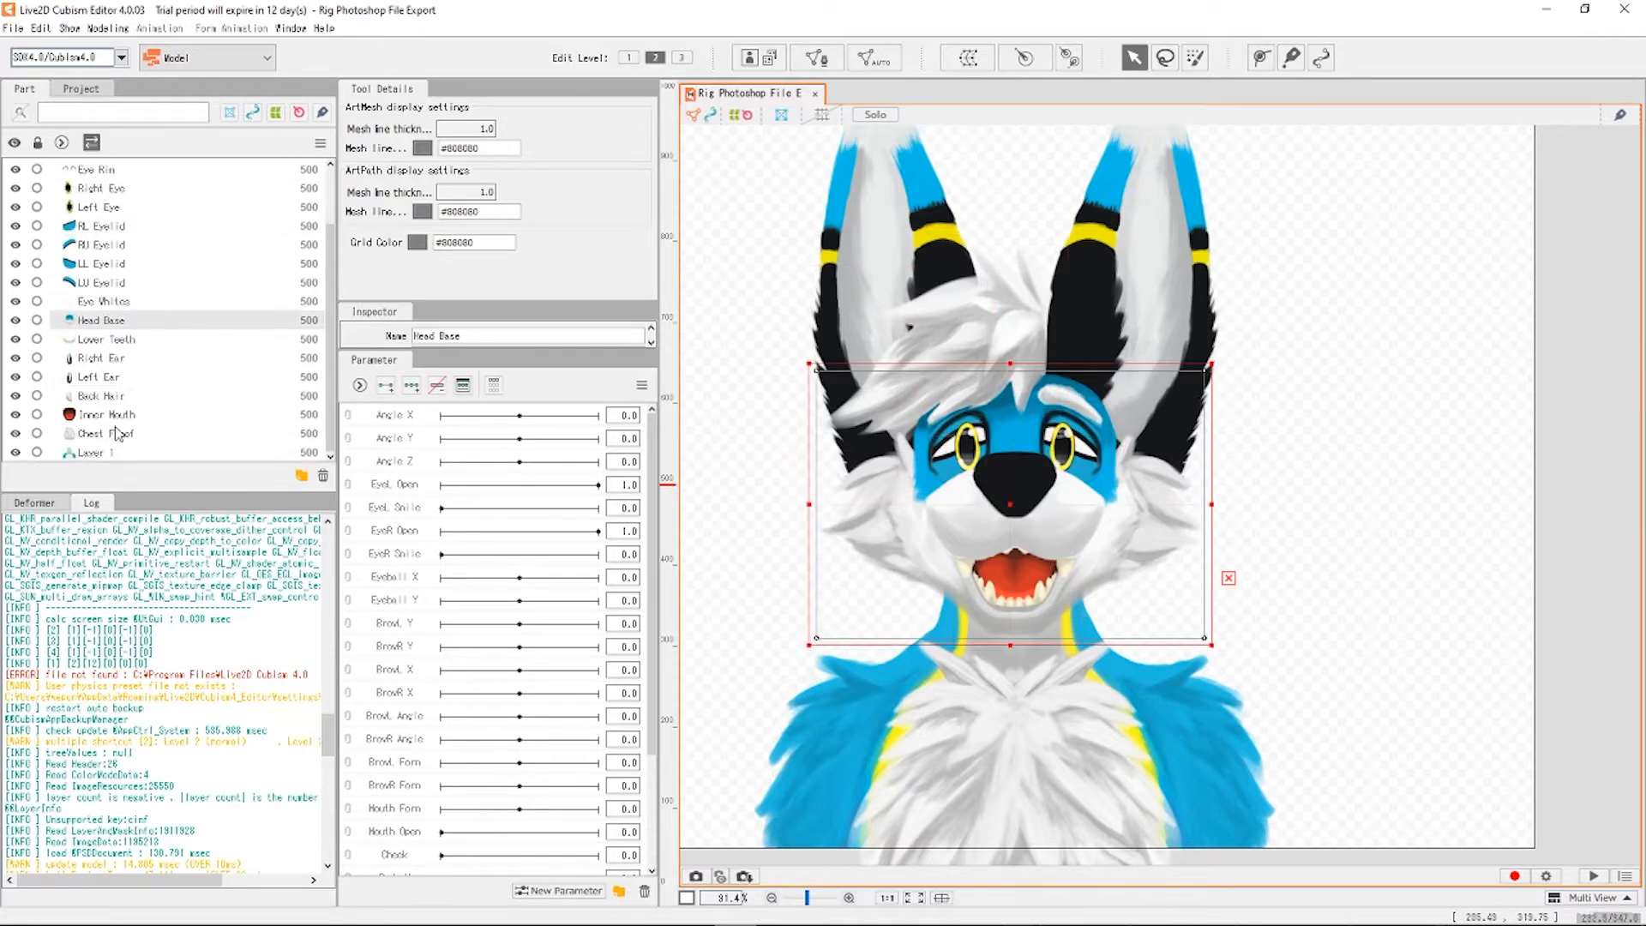
left_click(119, 433)
left_click(1432, 477)
scroll(1023, 455, "down", 2)
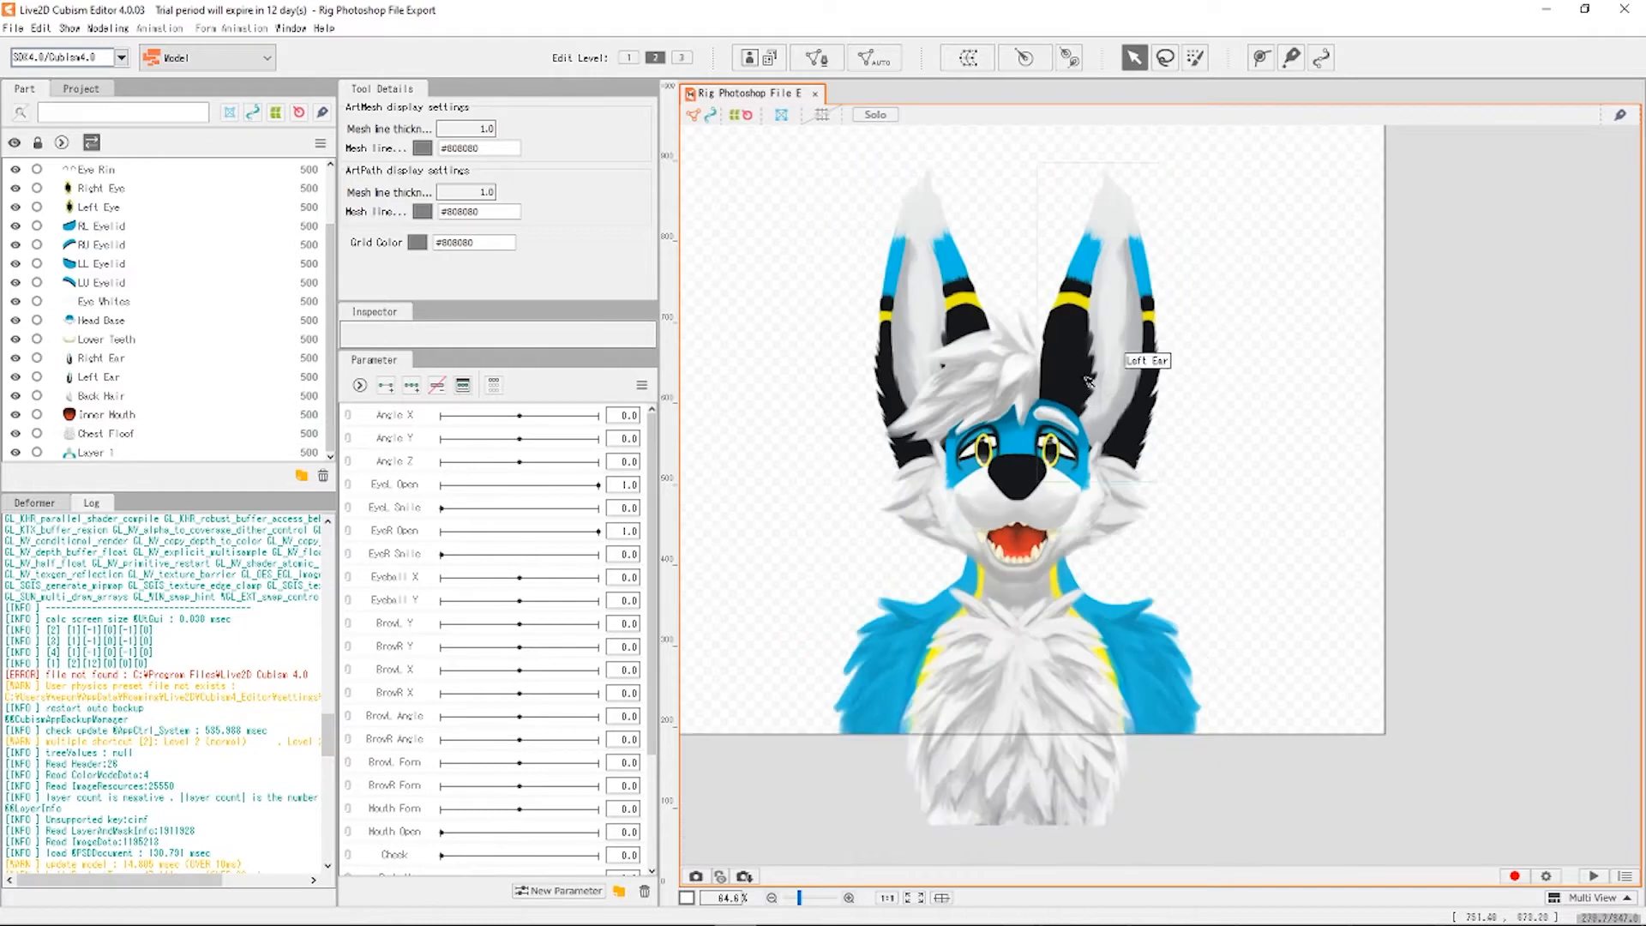
left_click(1088, 379)
left_click(930, 326)
left_click(943, 340)
left_click(1292, 445)
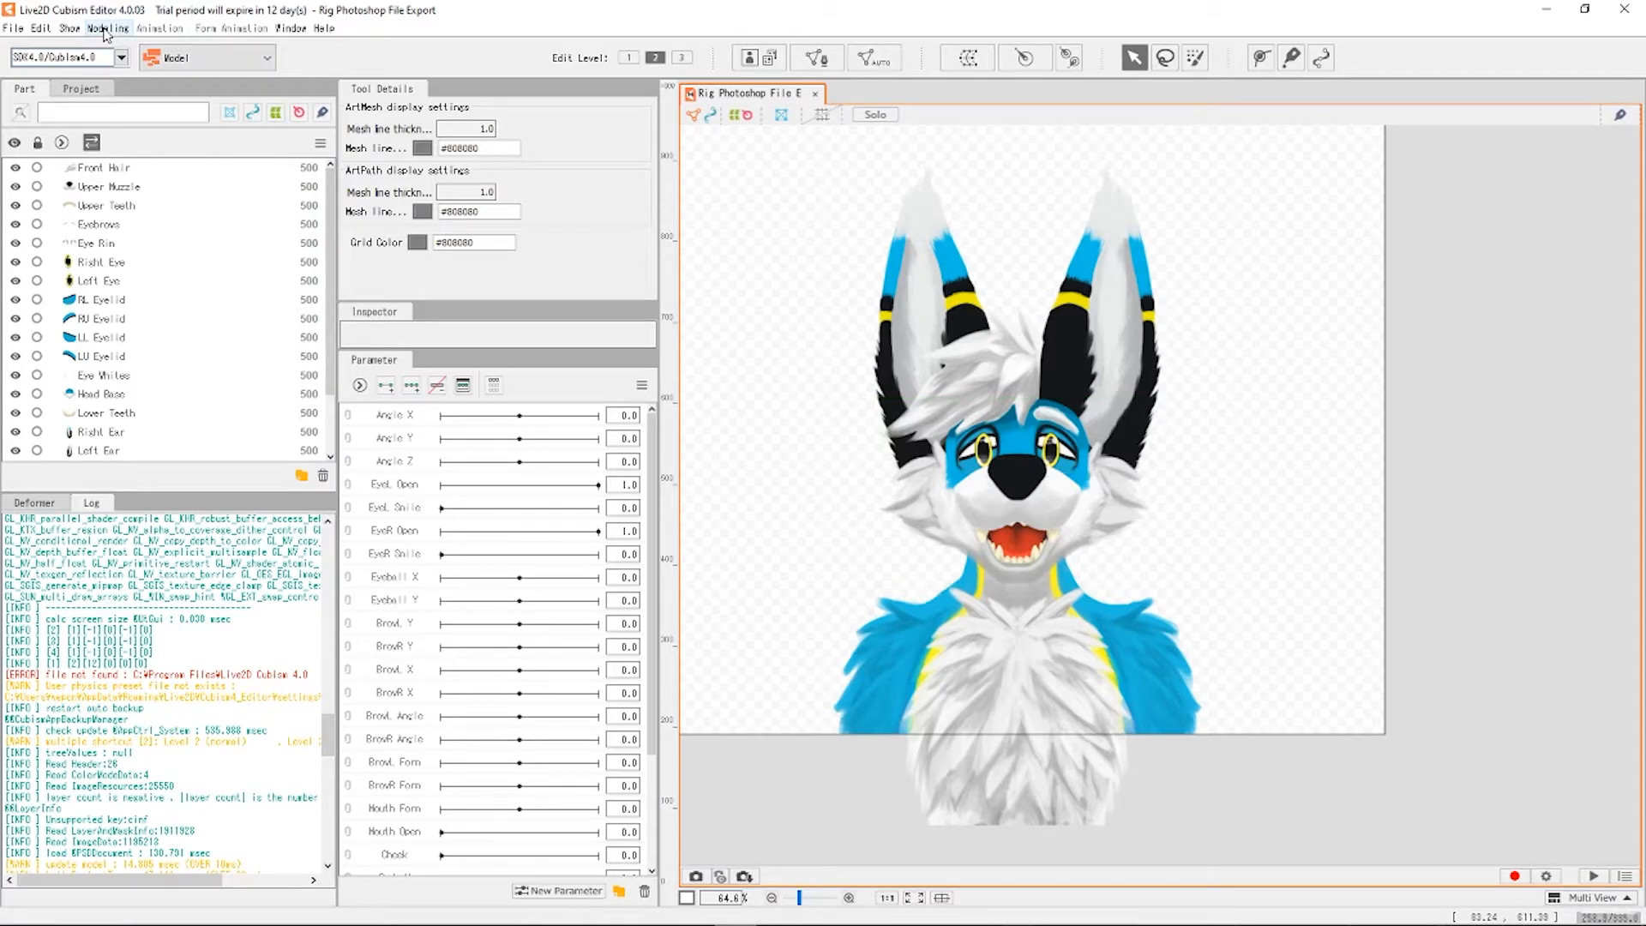
left_click(936, 300)
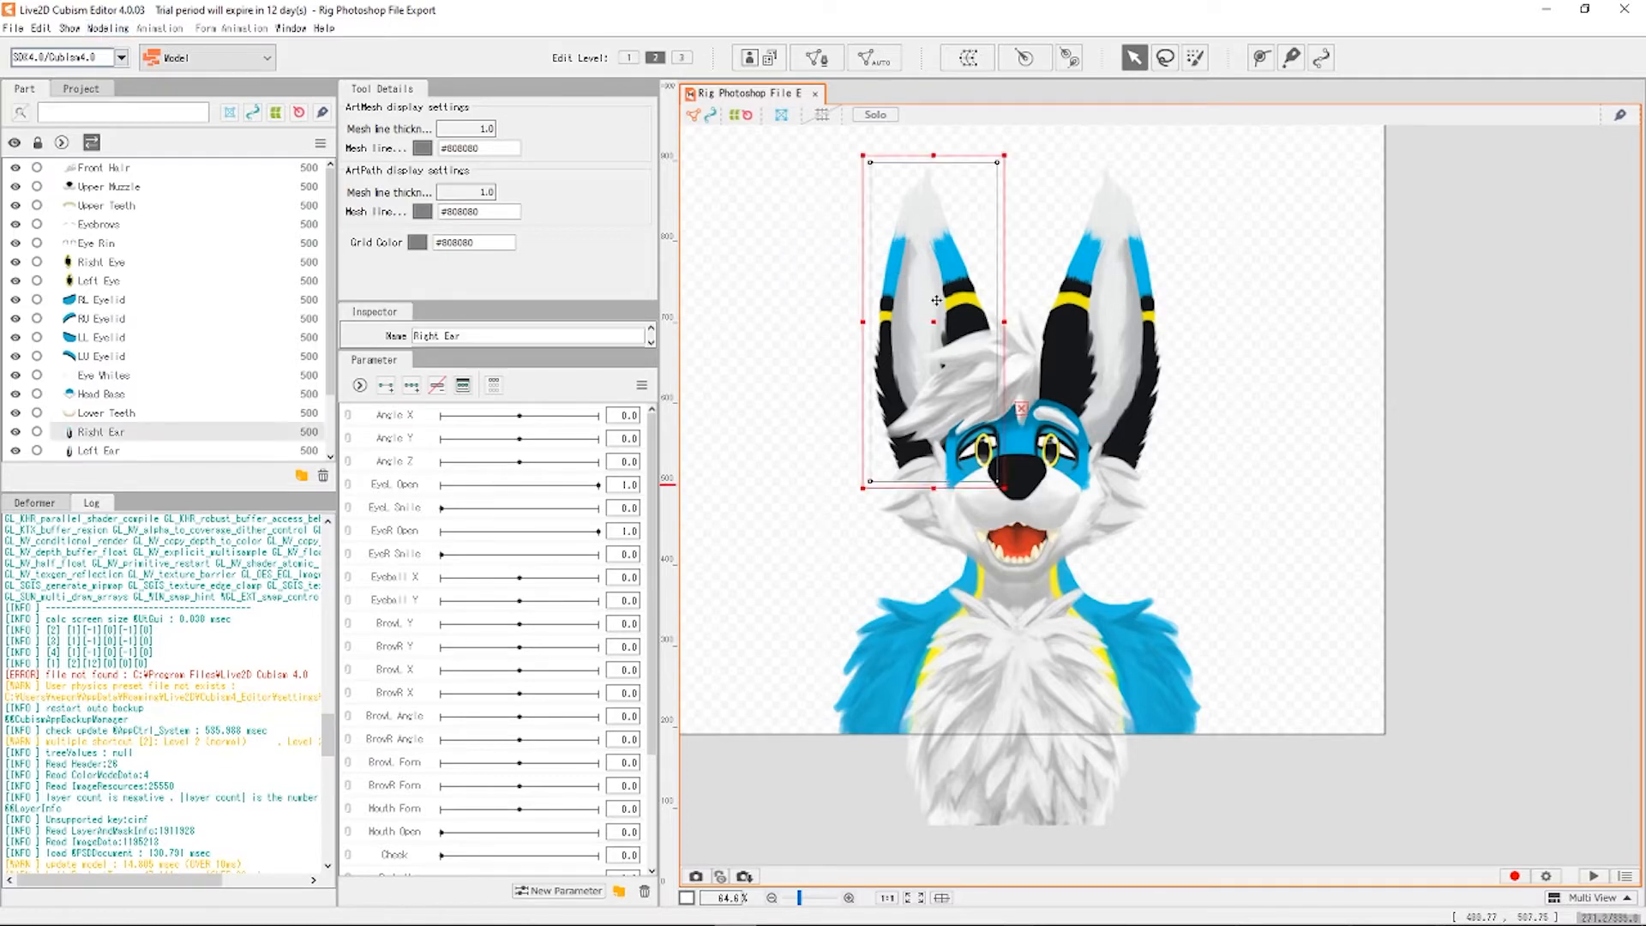
left_click_drag(936, 300, 773, 184)
left_click_drag(1088, 371, 1254, 260)
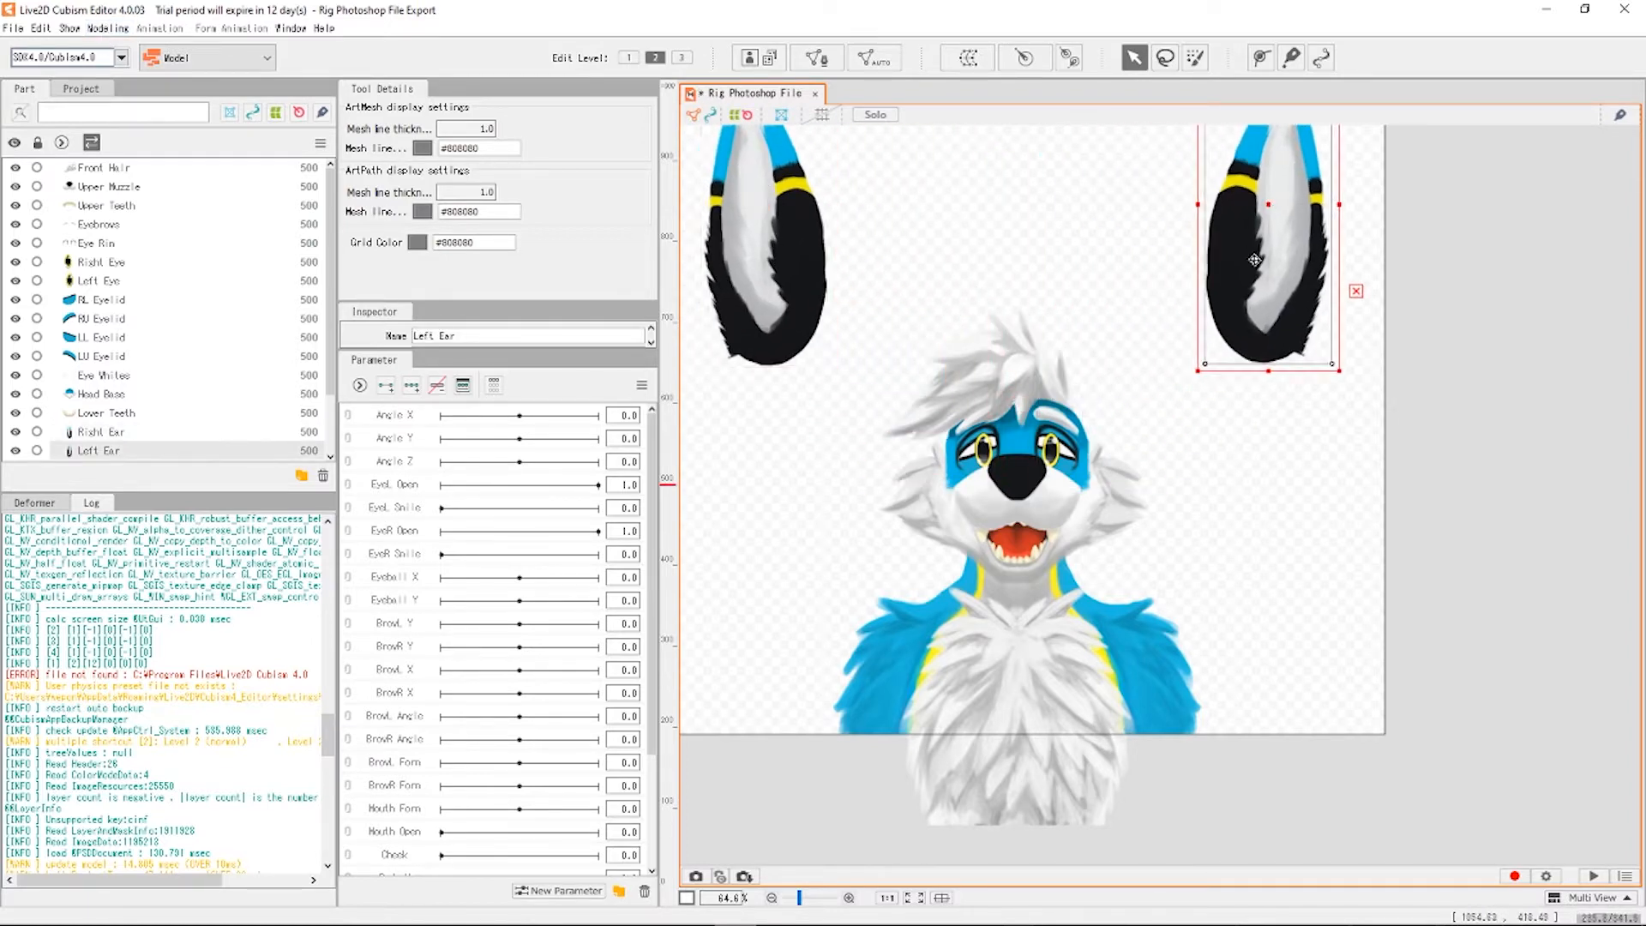
key("ctrl+z")
key("ctrl+z")
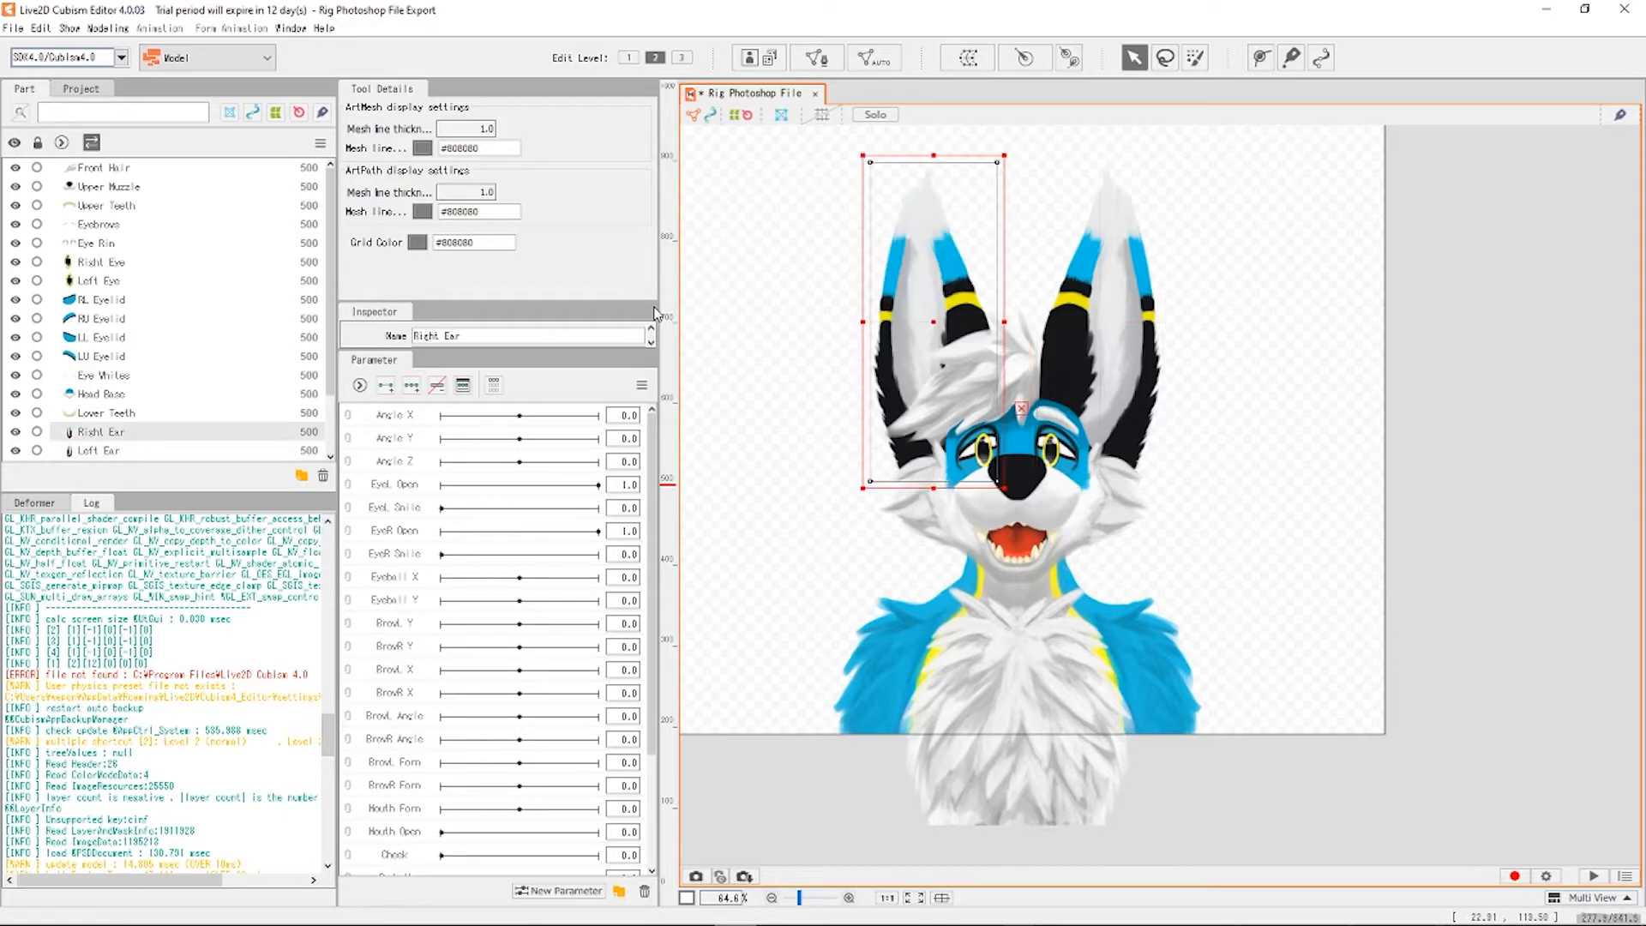
scroll(996, 411, "down", 2)
scroll(992, 400, "up", 2)
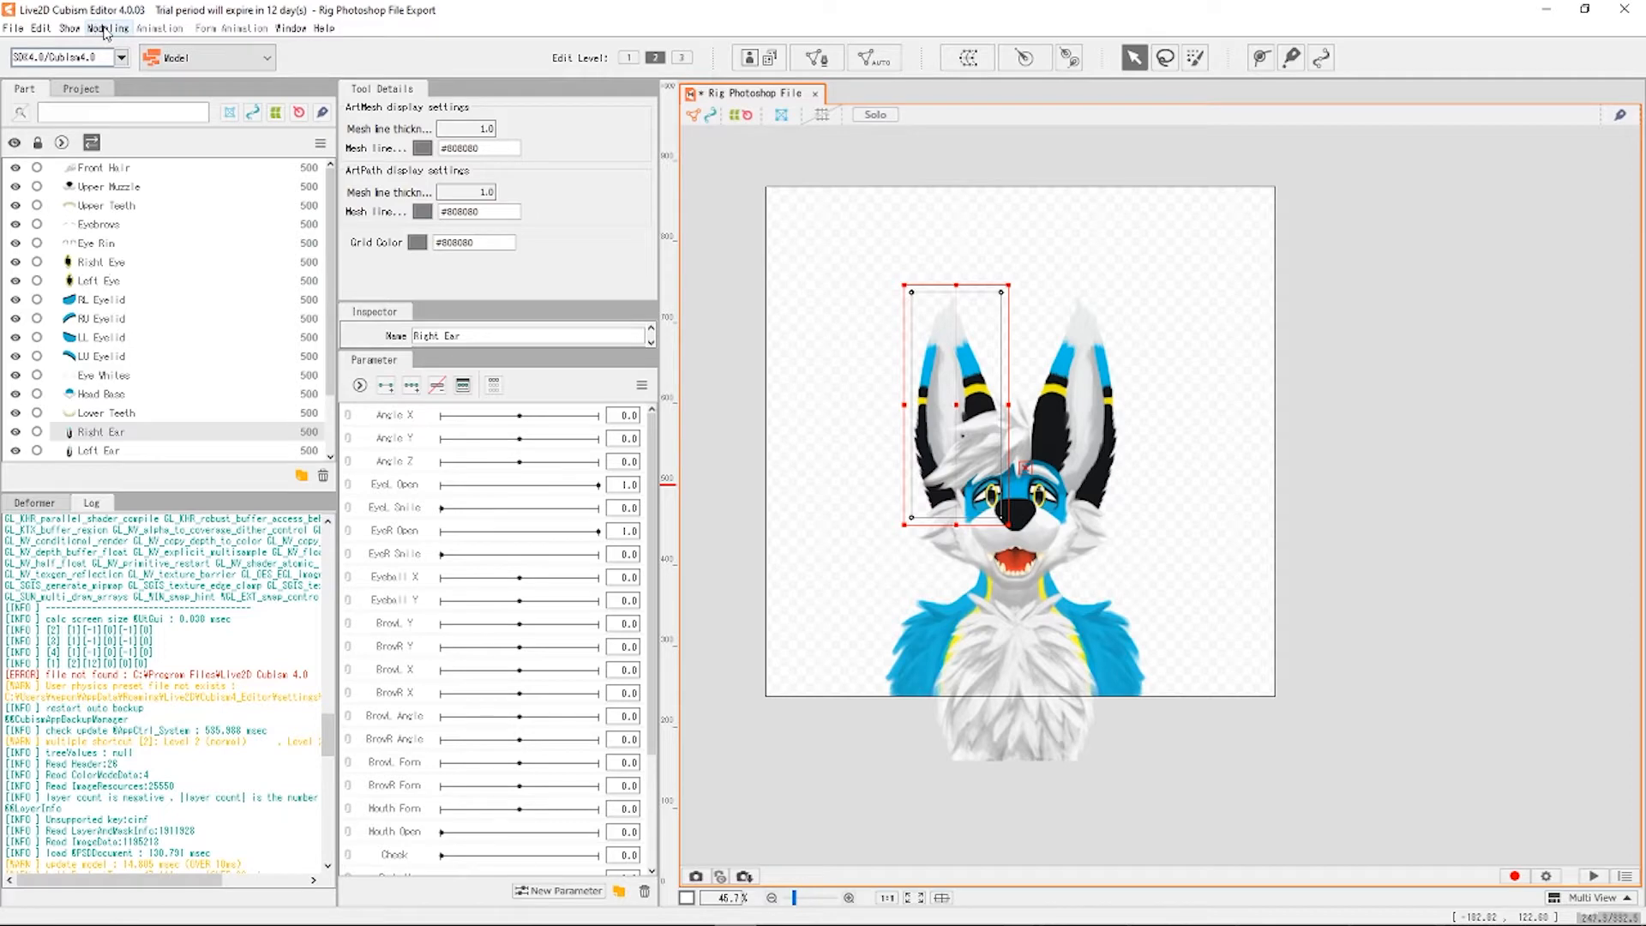
left_click(105, 31)
Create TextureAtlas1 at 2048 × 2048 px with the model's images laid out automatically.
mouse_move(268, 69)
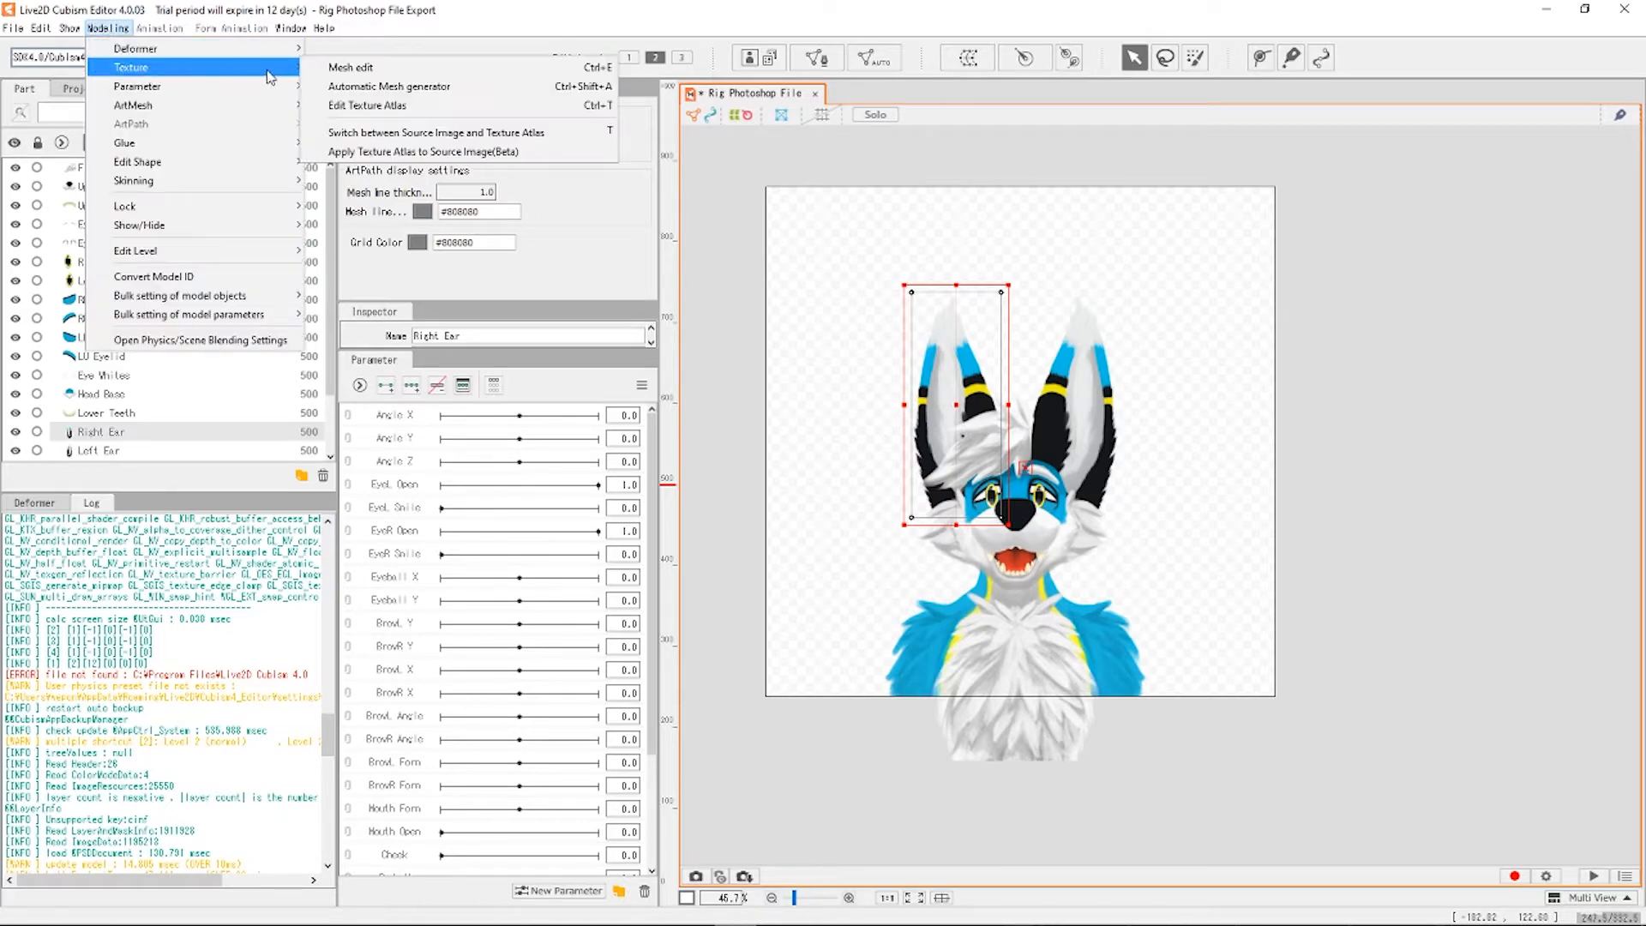
left_click(409, 109)
left_click_drag(775, 367, 825, 260)
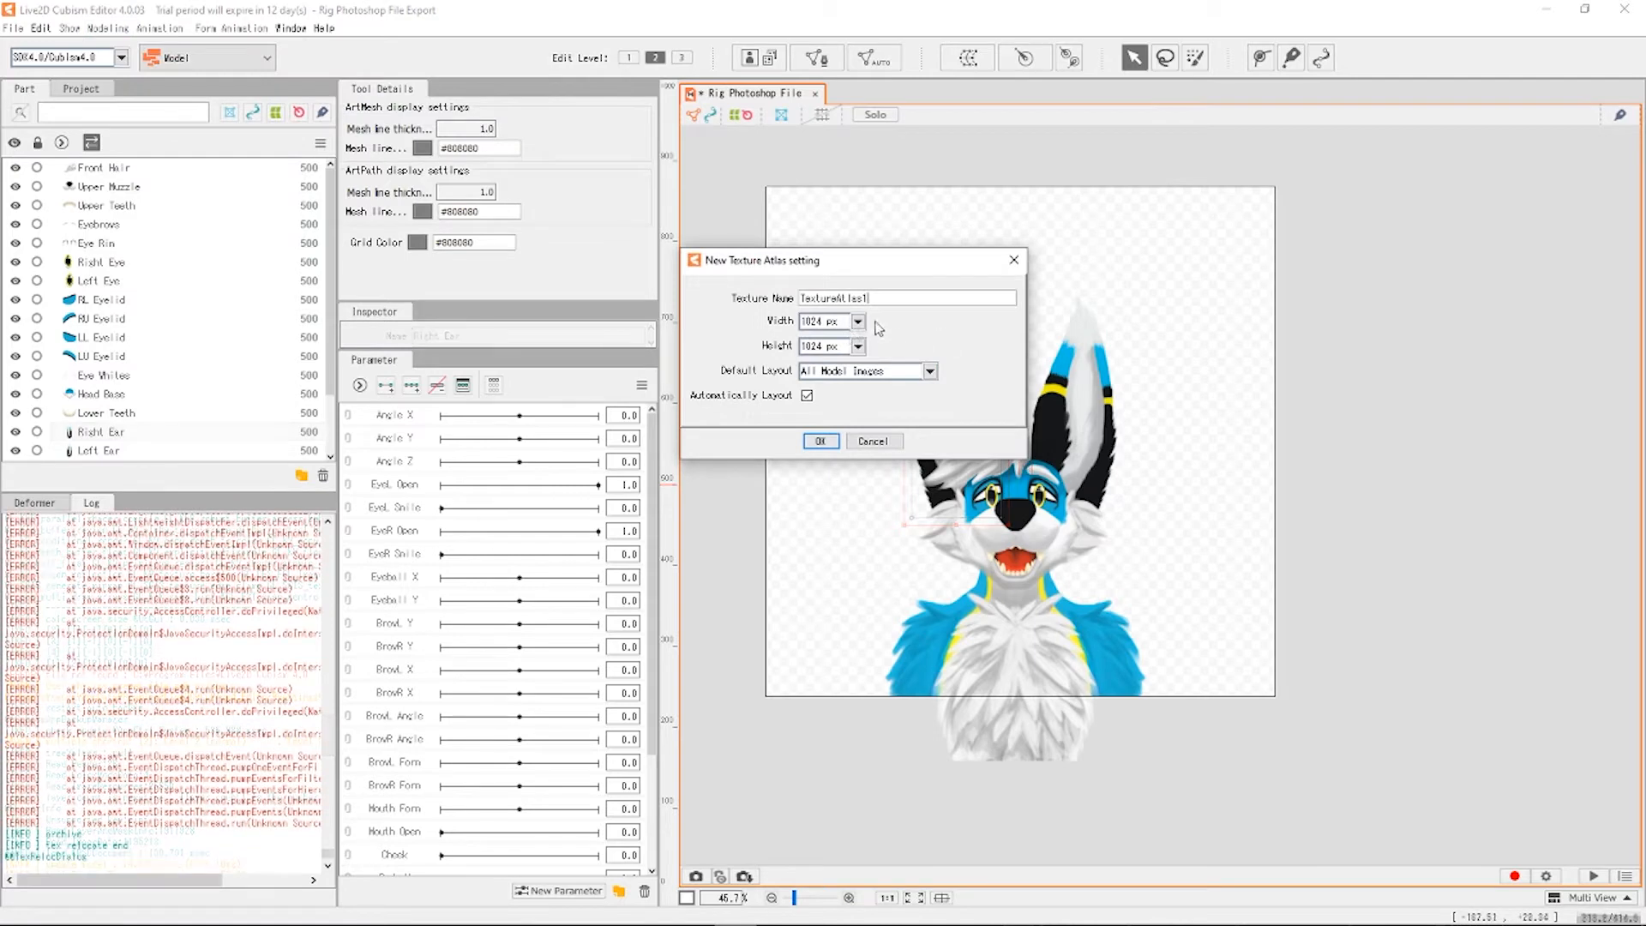
left_click(857, 321)
left_click(844, 412)
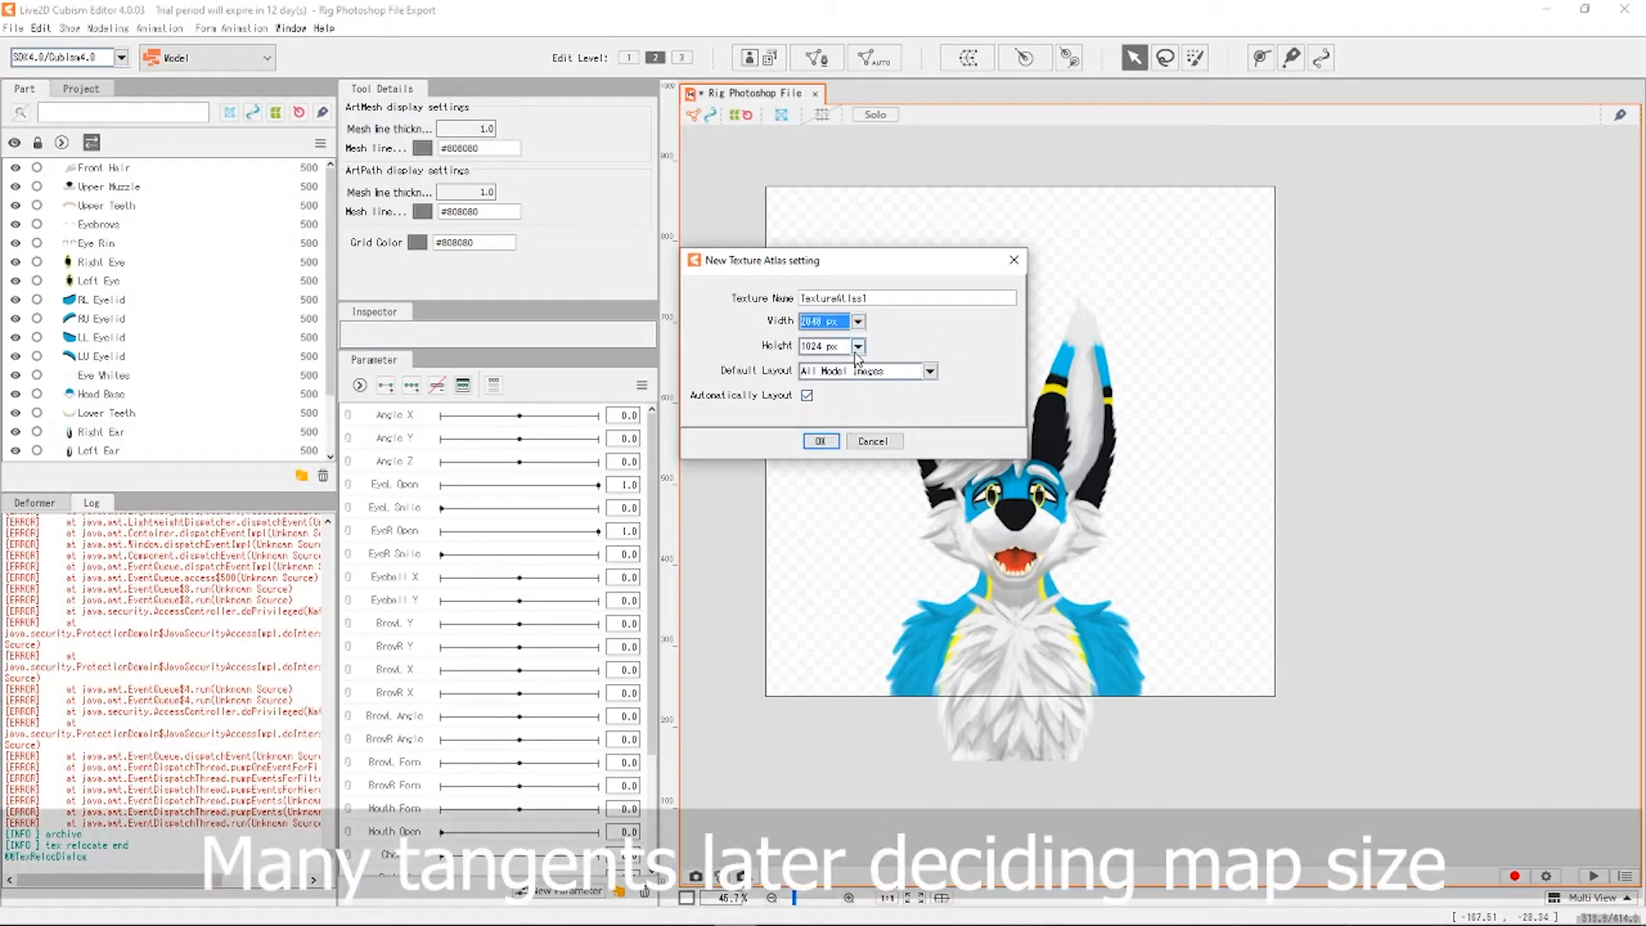
left_click(858, 346)
left_click(825, 436)
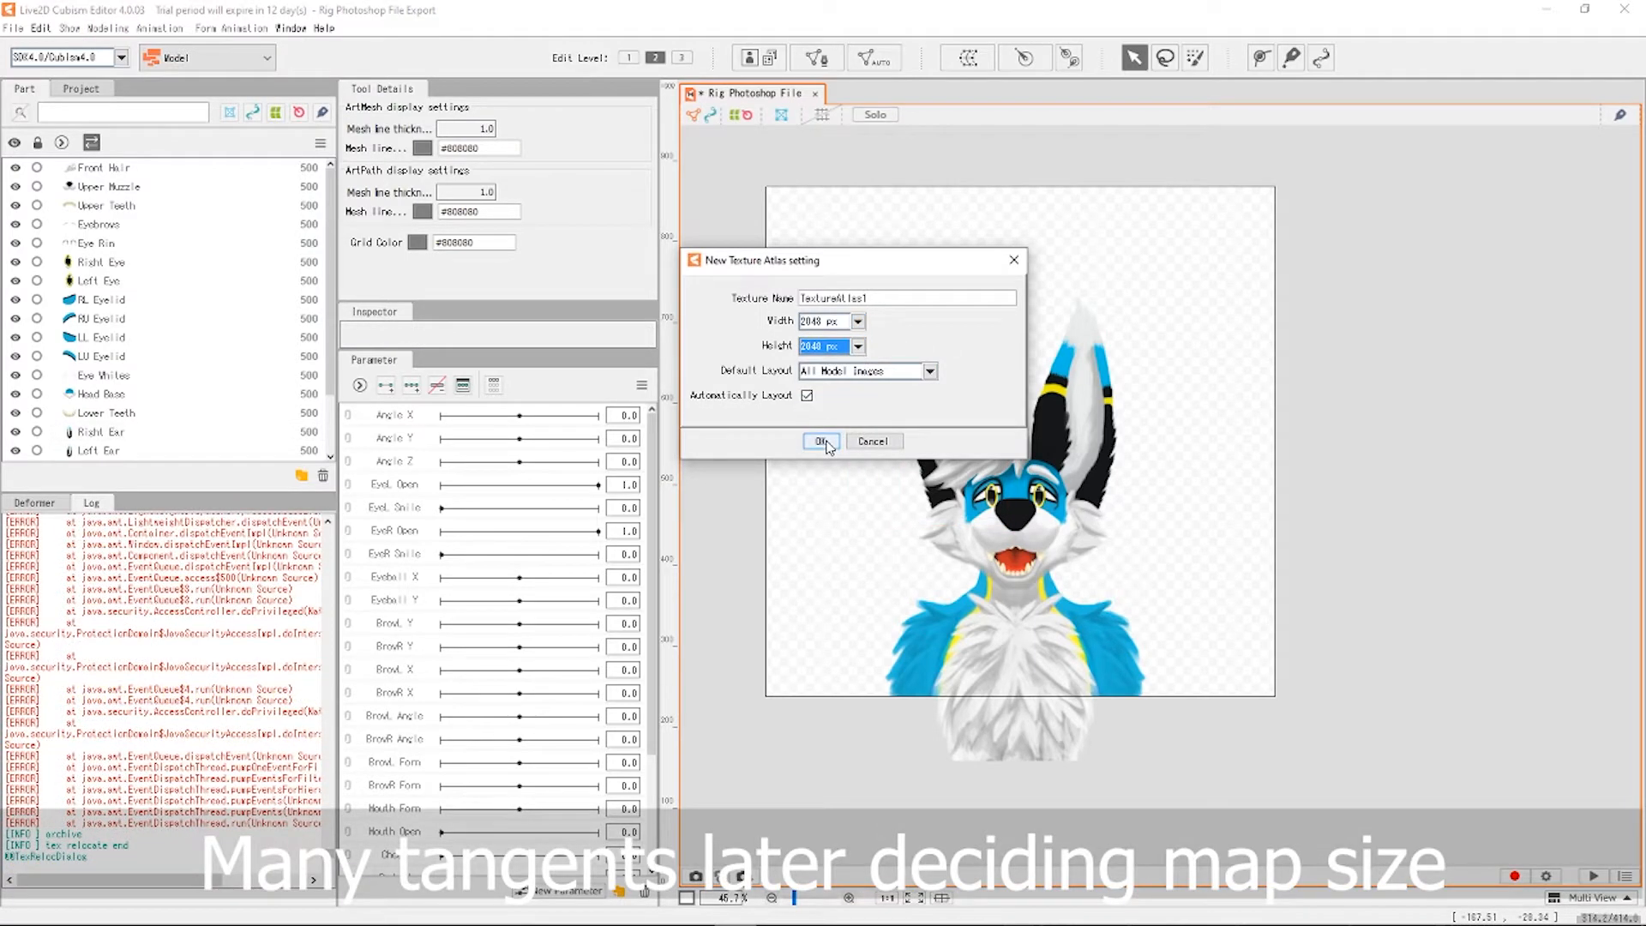
left_click(821, 441)
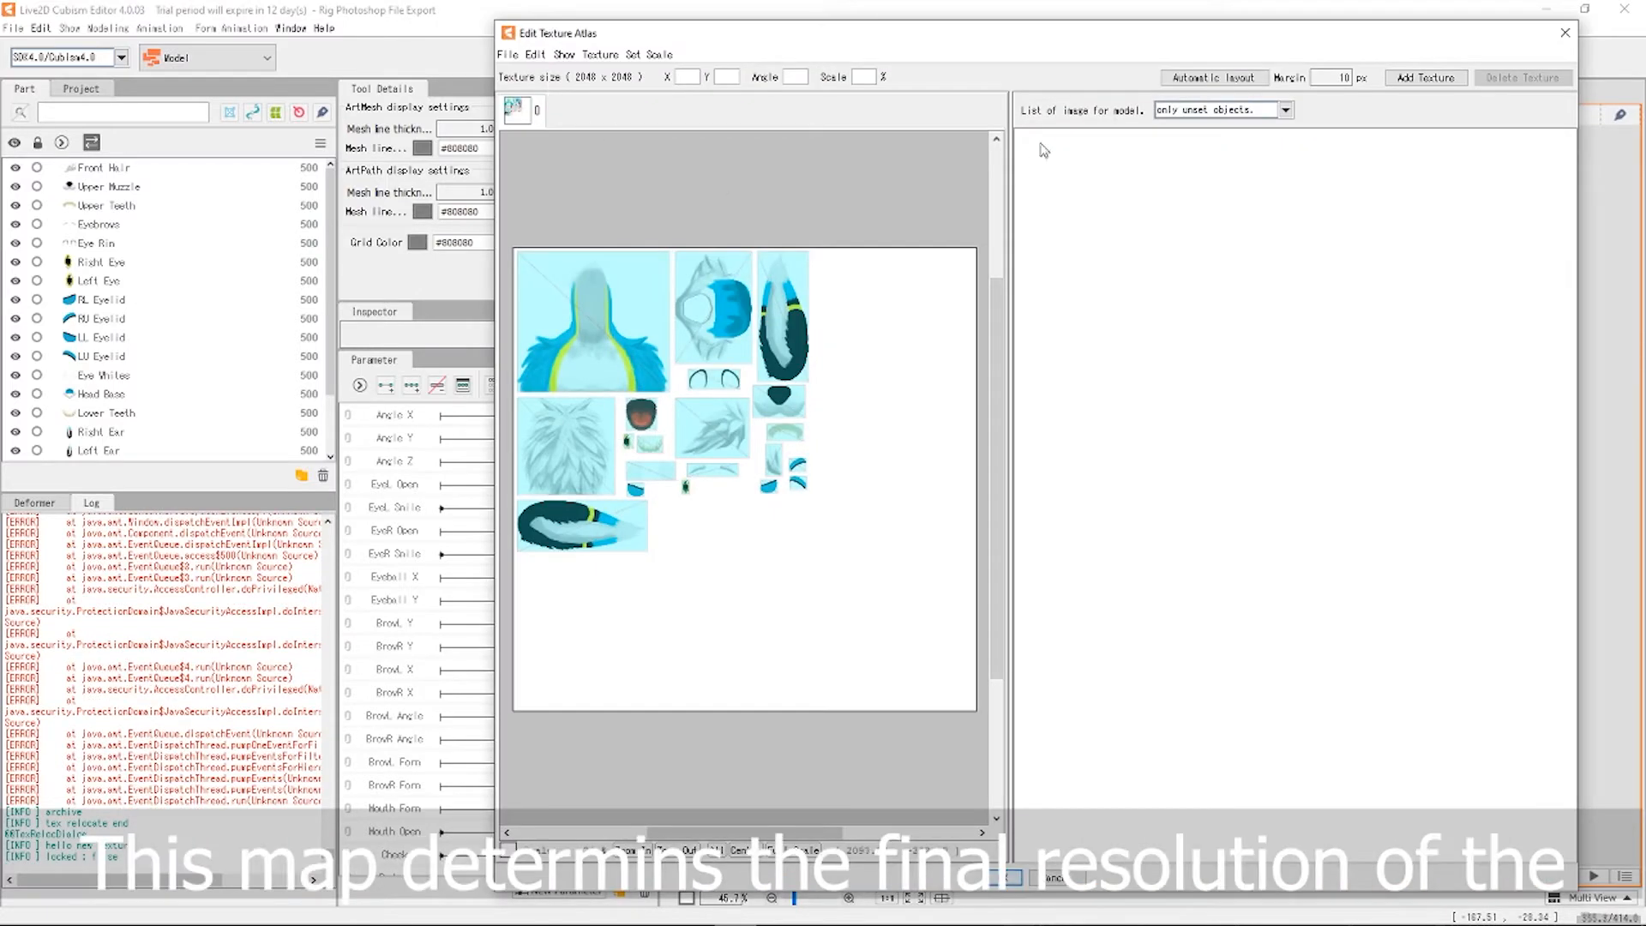
Move the body texture piece to the atlas's lower right and enlarge it.
scroll(574, 336, "up", 3)
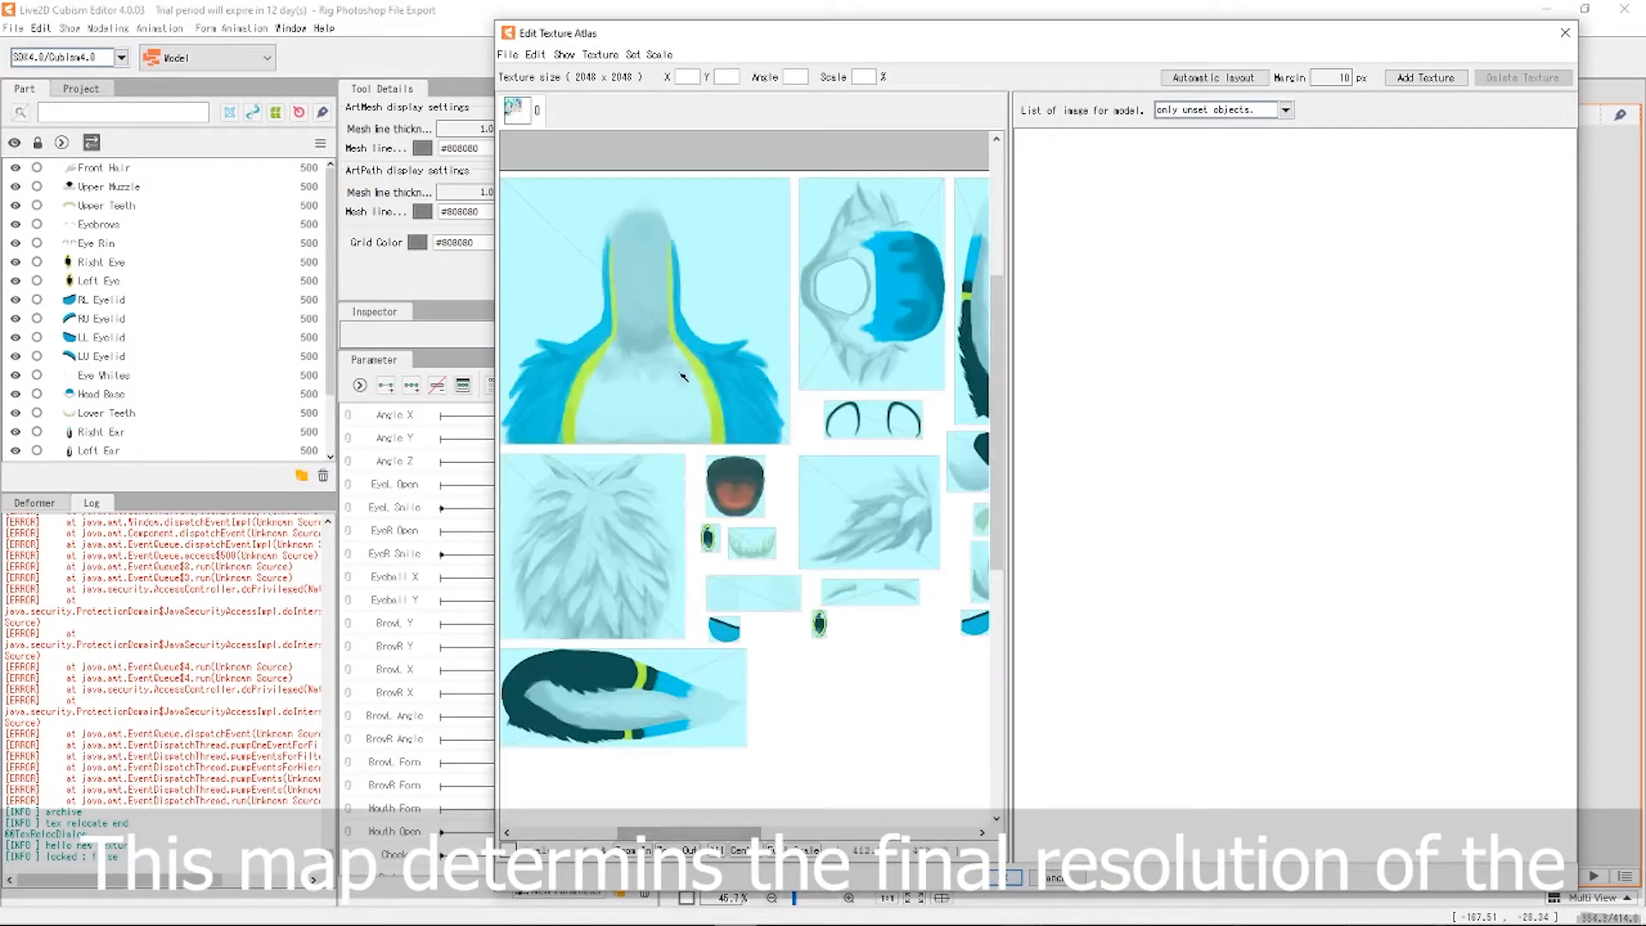
scroll(675, 418, "down", 7)
left_click(675, 417)
left_click_drag(675, 417, 790, 530)
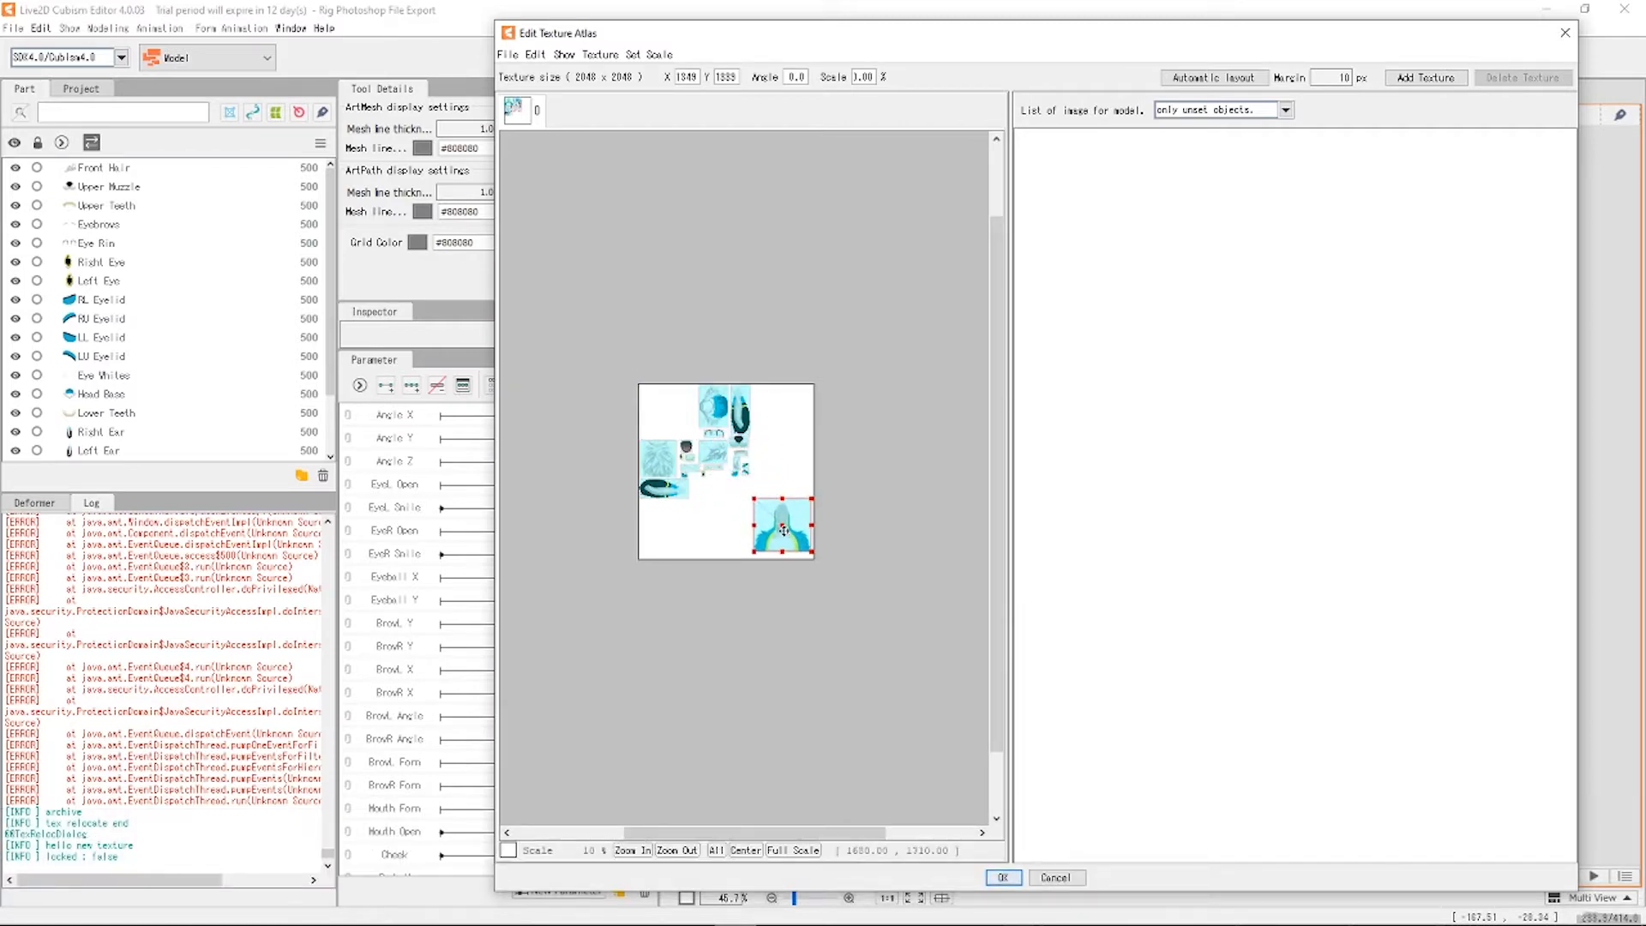
scroll(754, 532, "up", 3)
scroll(773, 398, "down", 1)
scroll(824, 257, "up", 1)
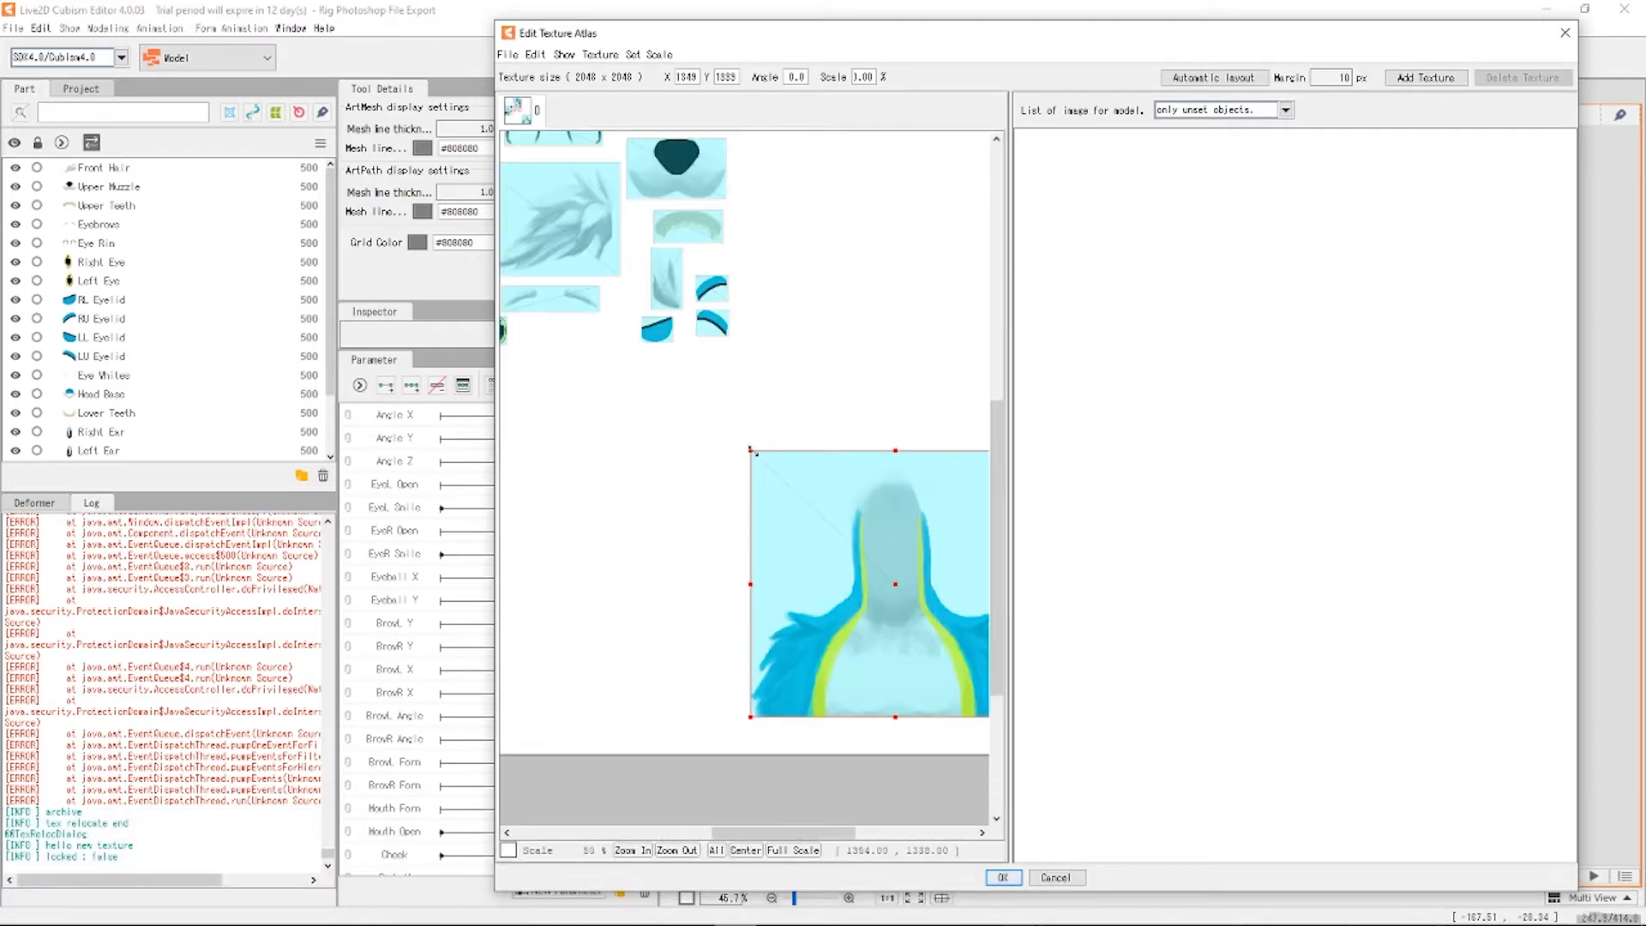
left_click_drag(753, 450, 635, 342)
scroll(622, 364, "down", 2)
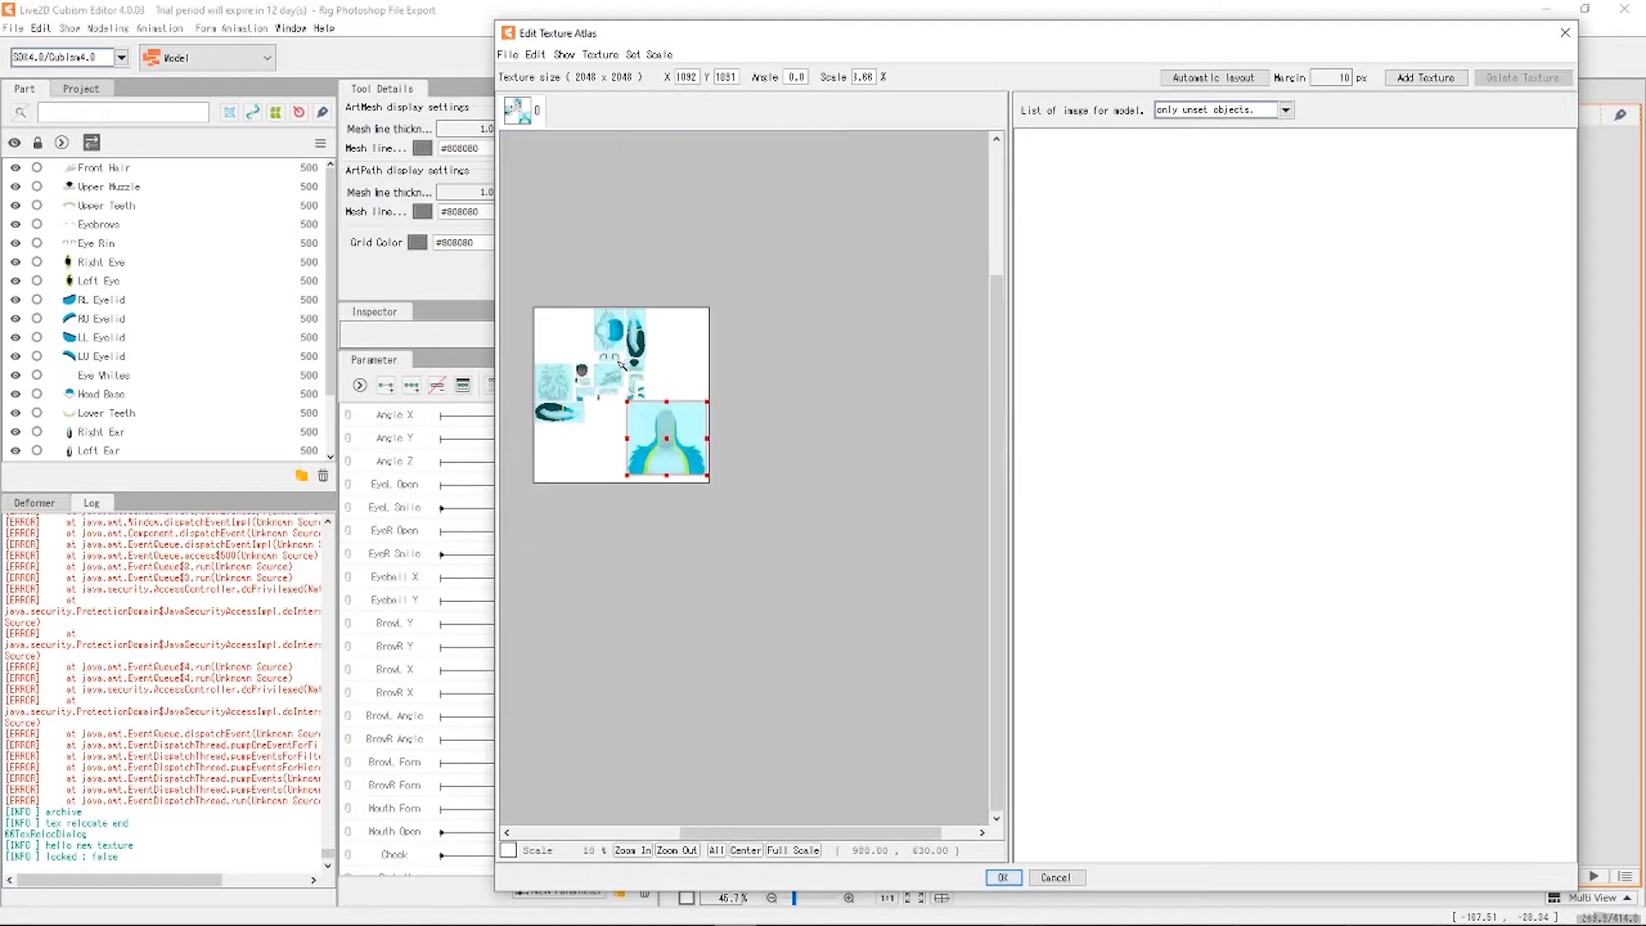
scroll(614, 335, "up", 1)
left_click_drag(805, 667, 810, 681)
left_click(816, 563)
Rotate the head piece upright, enlarge it and place it at the top right.
left_click(670, 399)
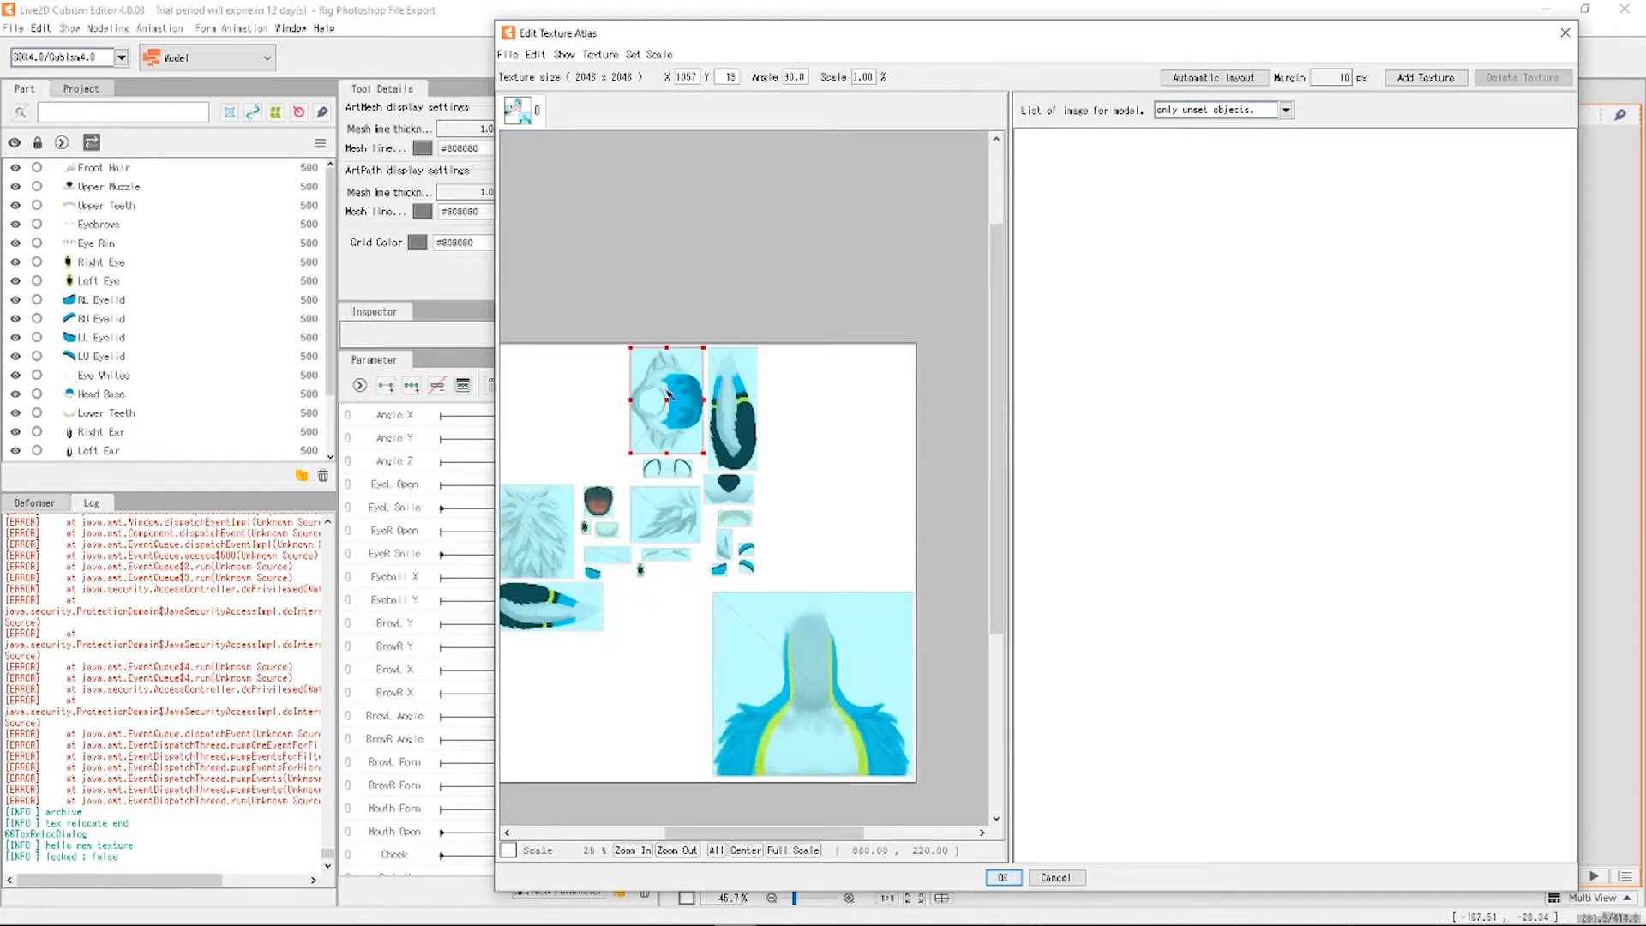
left_click_drag(625, 339, 501, 465)
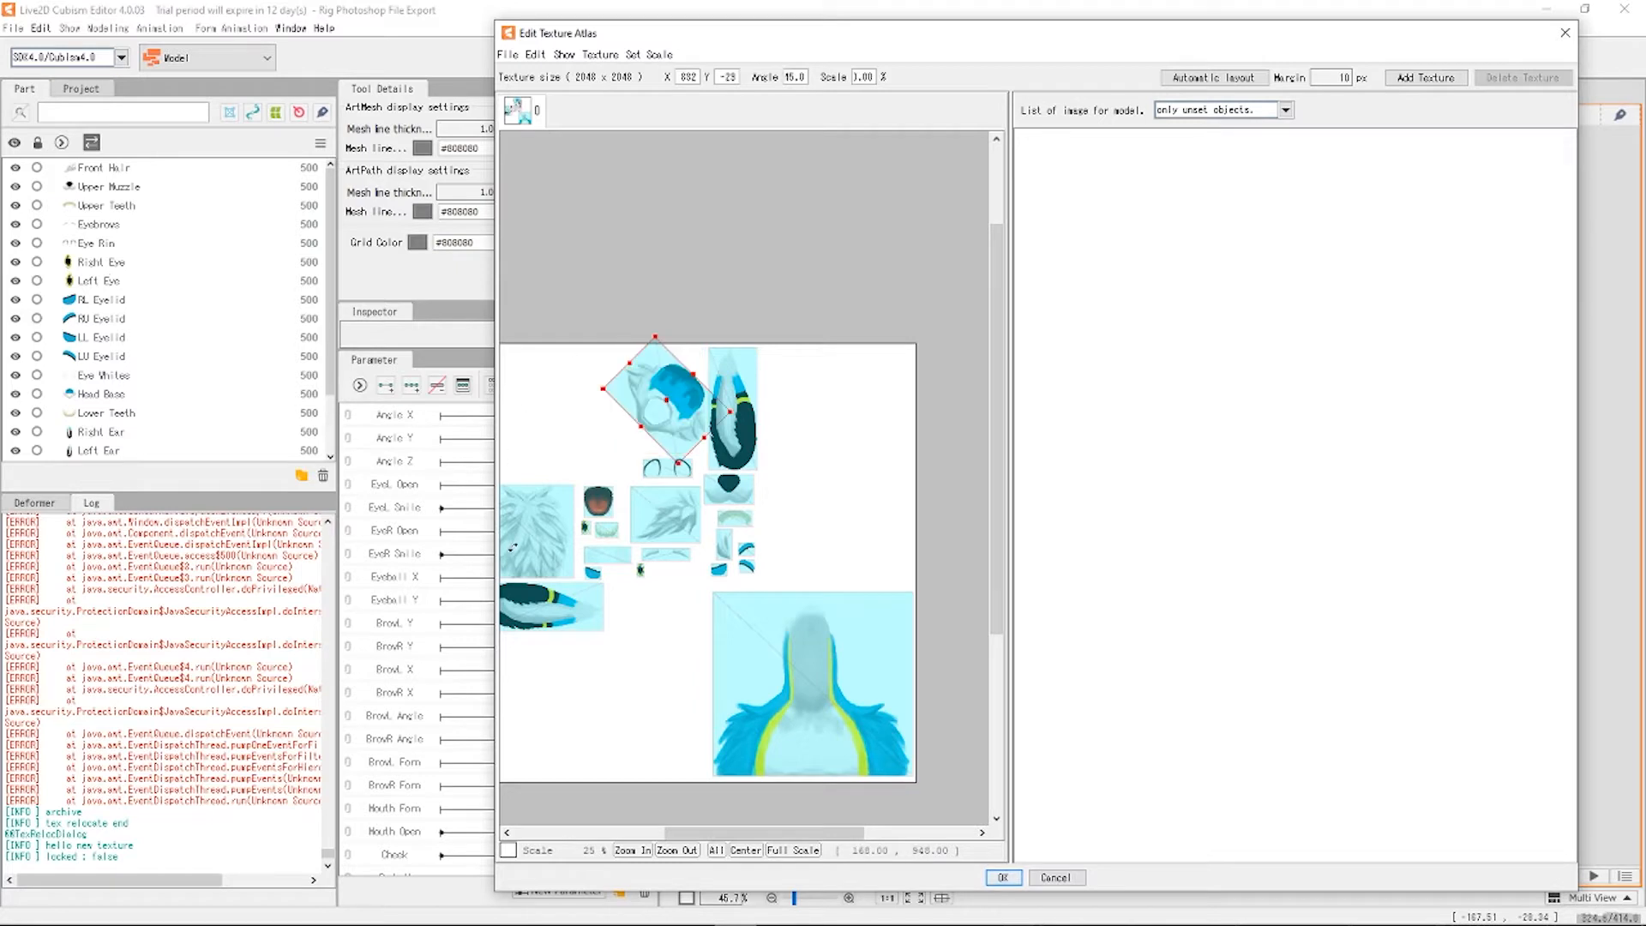
left_click_drag(512, 547, 600, 598)
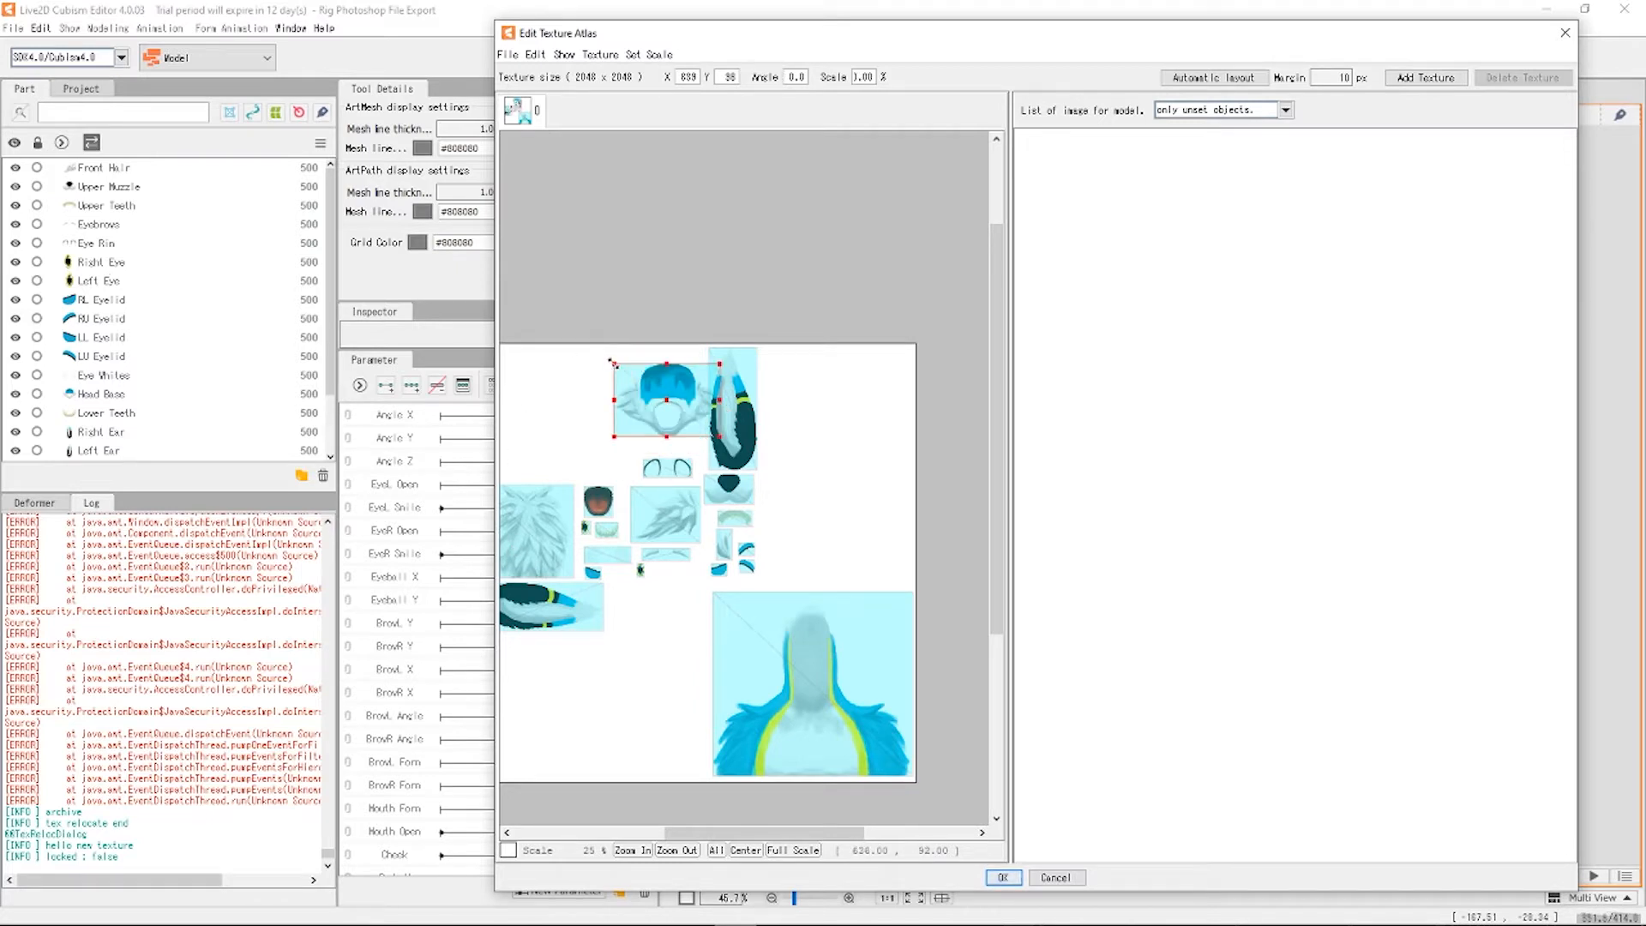
left_click_drag(614, 364, 682, 712)
Enlarge the tall ear piece, then rotate the sideways ear upright and resize it to match.
left_click(729, 416)
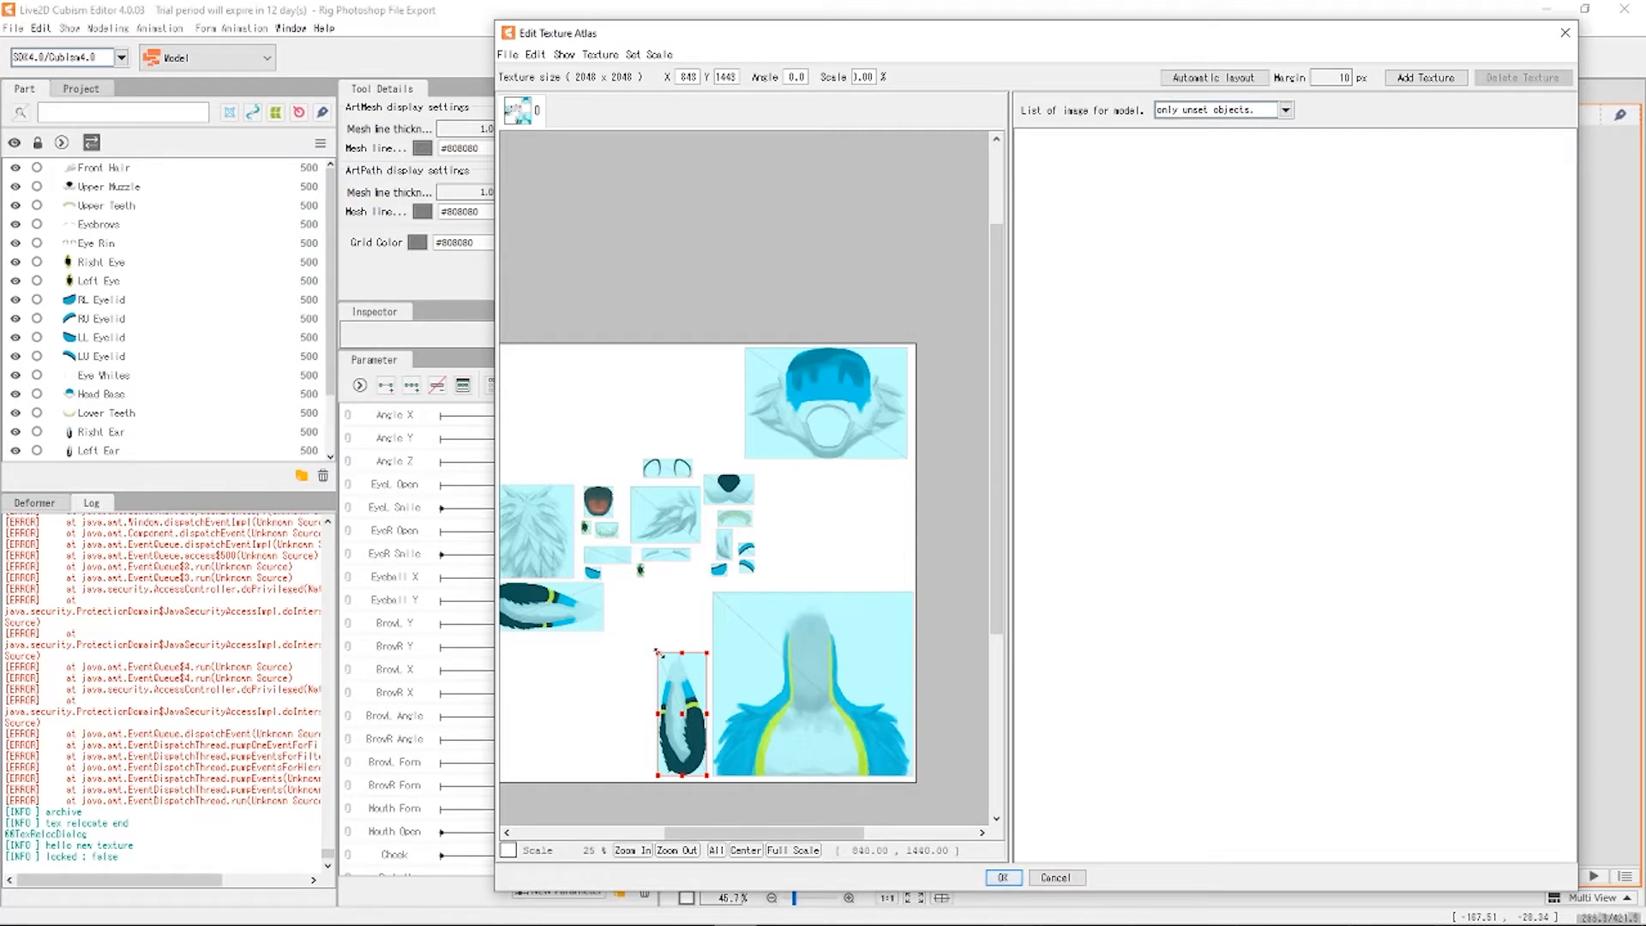
left_click_drag(657, 652, 624, 600)
scroll(624, 597, "down", 3)
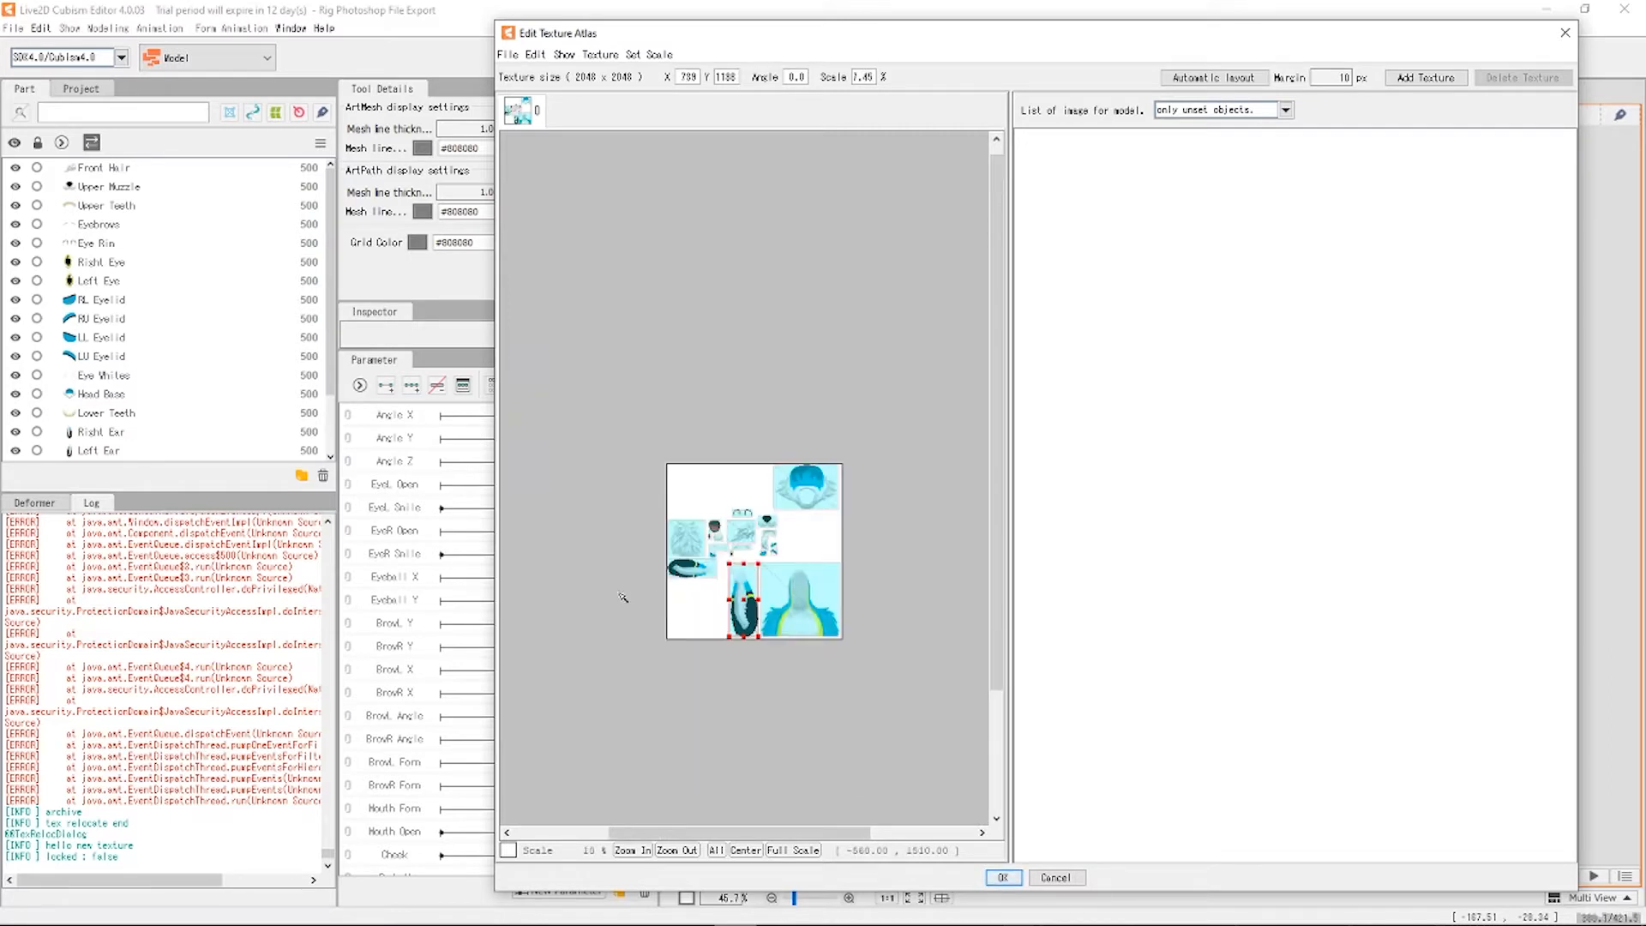
scroll(675, 577, "up", 3)
left_click(686, 565)
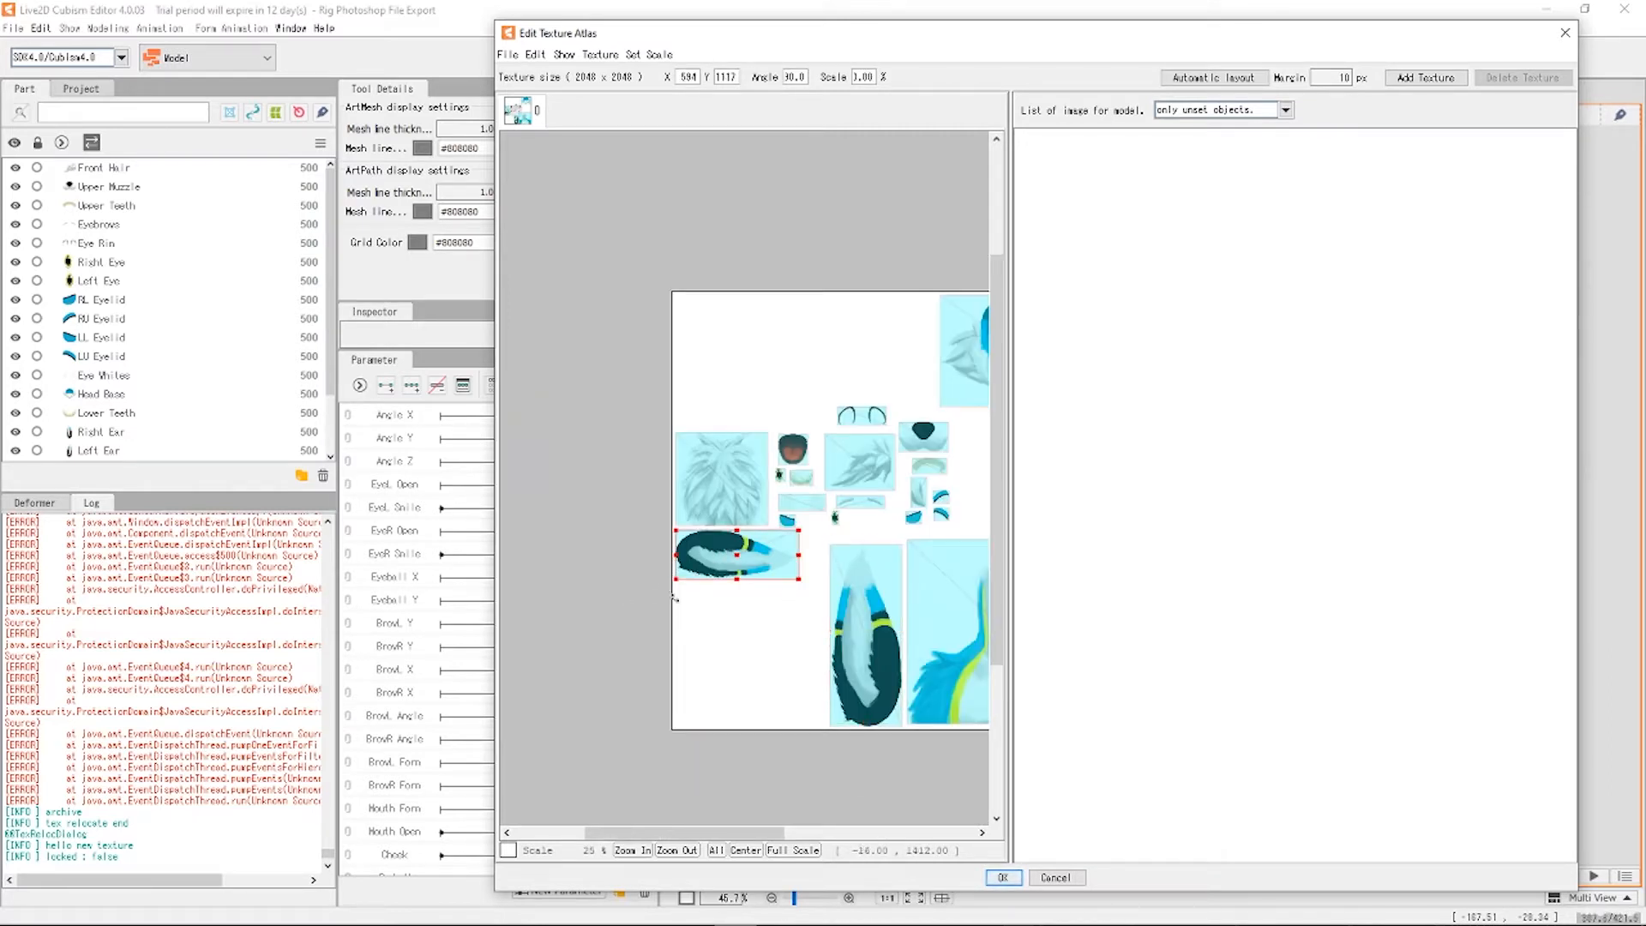
left_click_drag(674, 598, 757, 652)
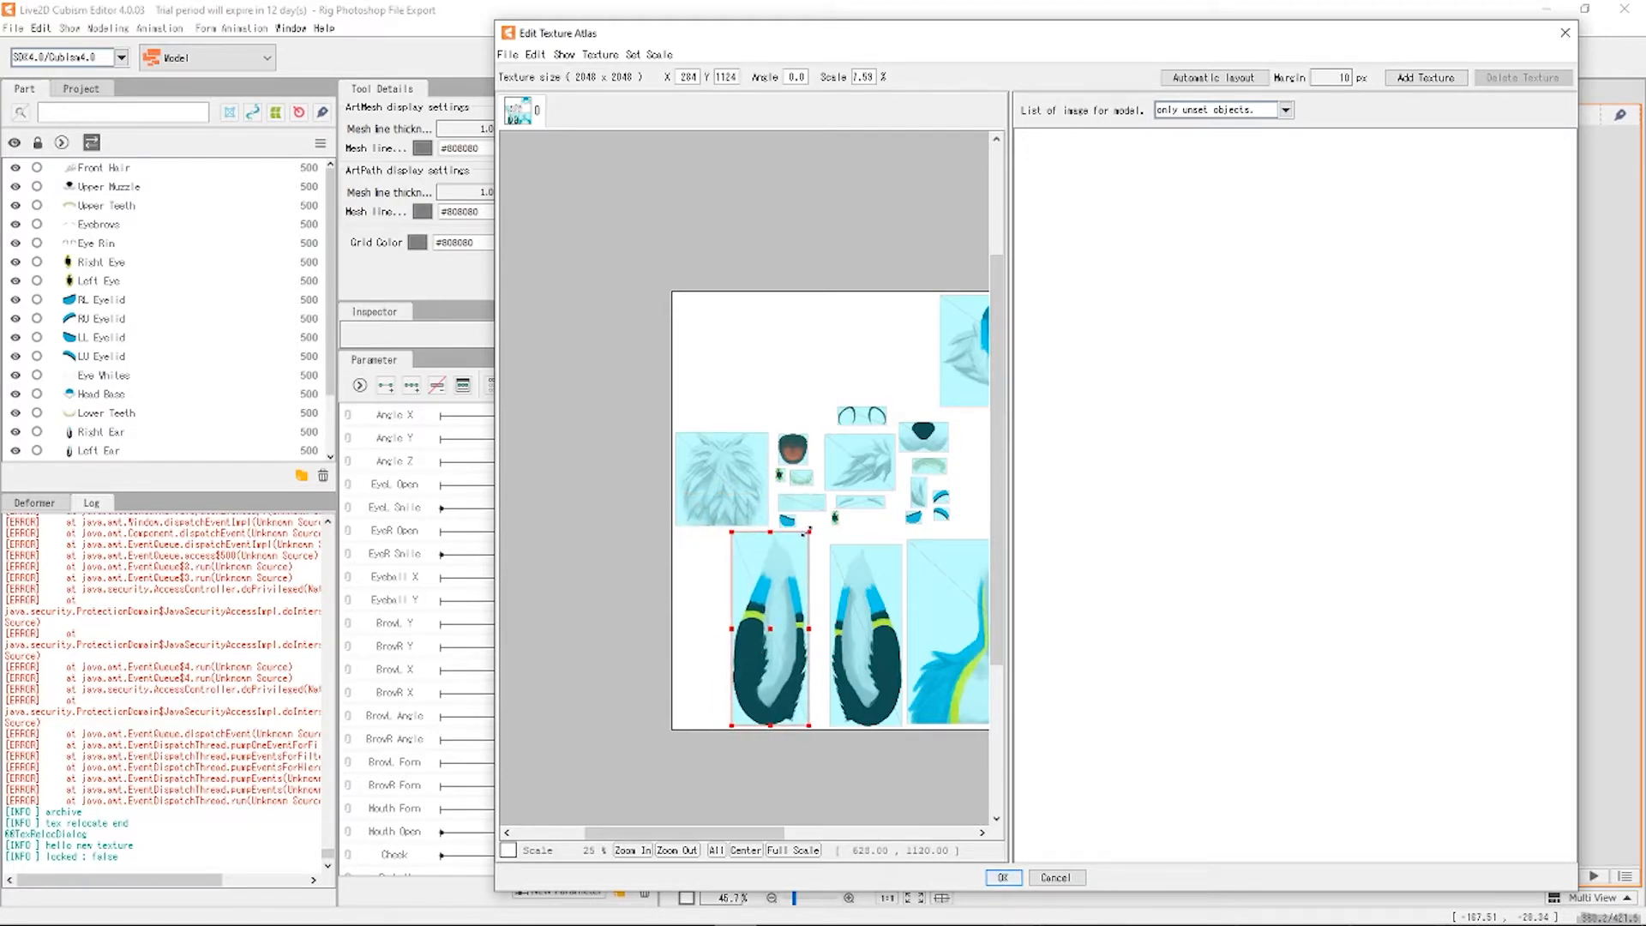
left_click_drag(806, 533, 800, 547)
Nudge the left ear slightly right and enlarge both fur pieces into the top-left corner.
left_click(685, 579)
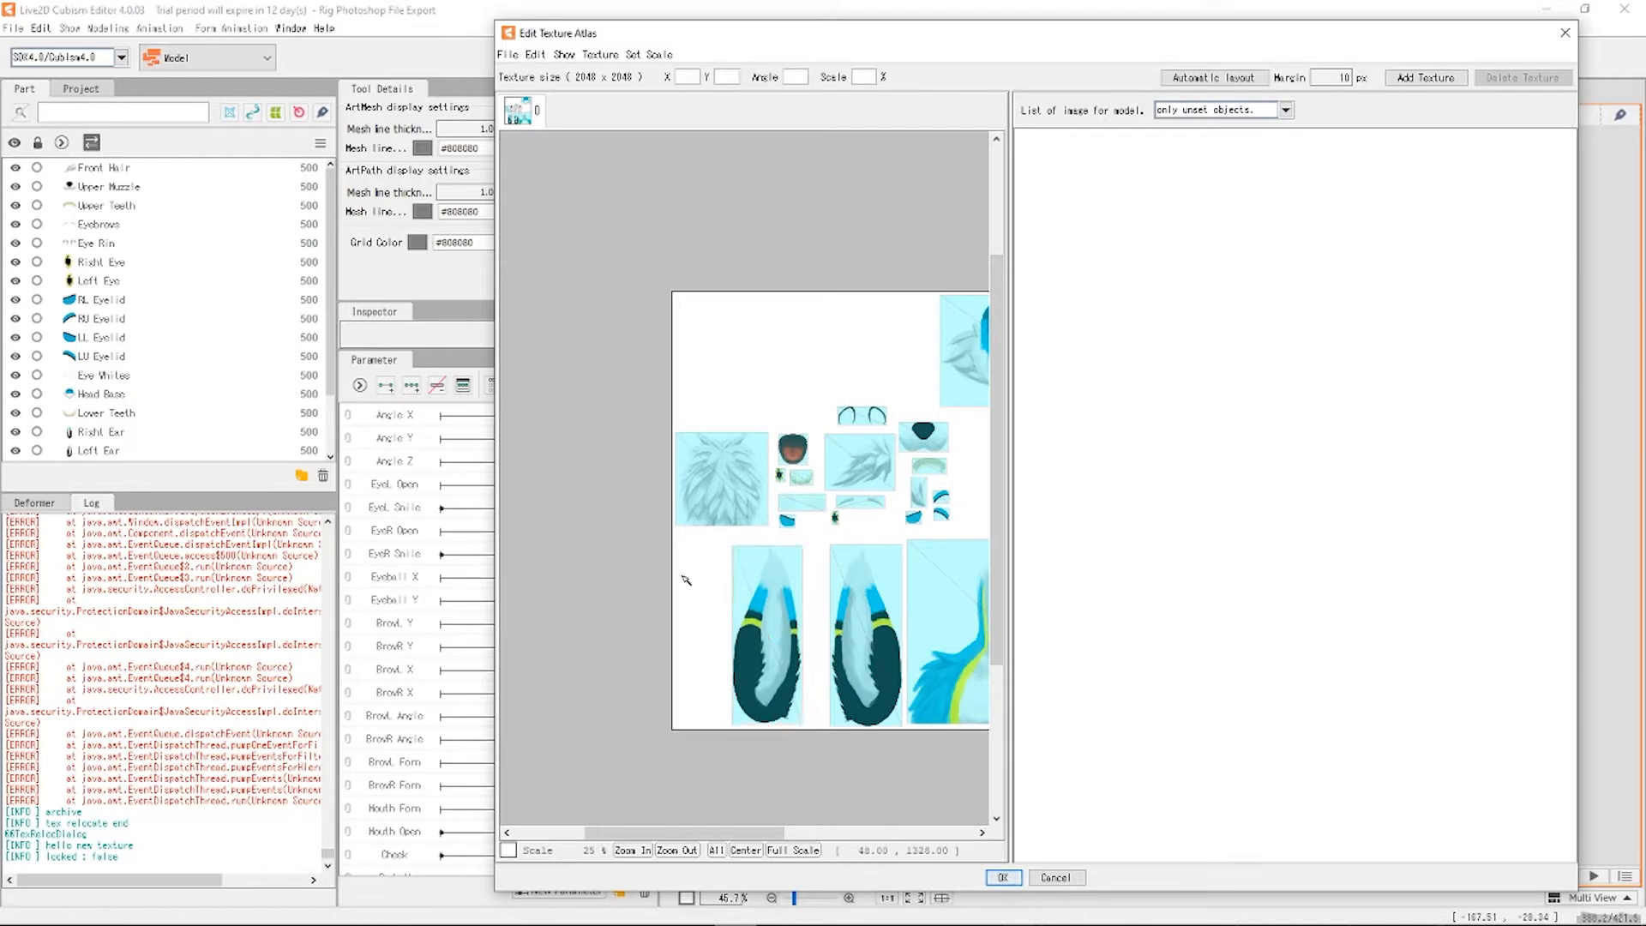
left_click(774, 625)
left_click_drag(763, 633, 782, 621)
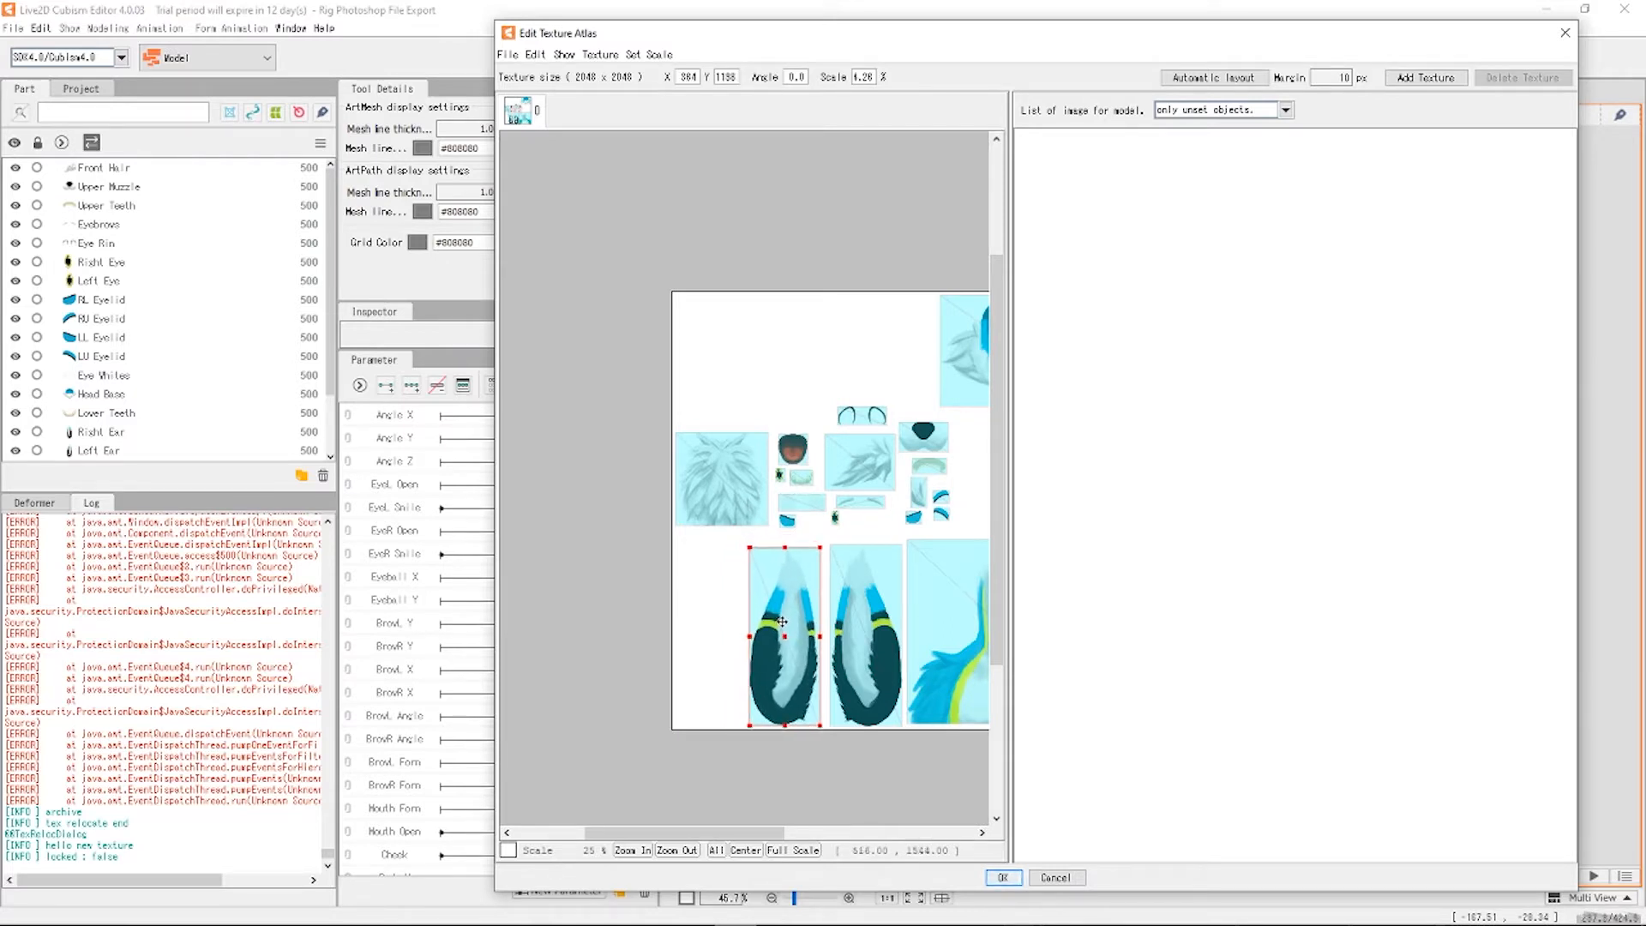
left_click(724, 592)
left_click(716, 475)
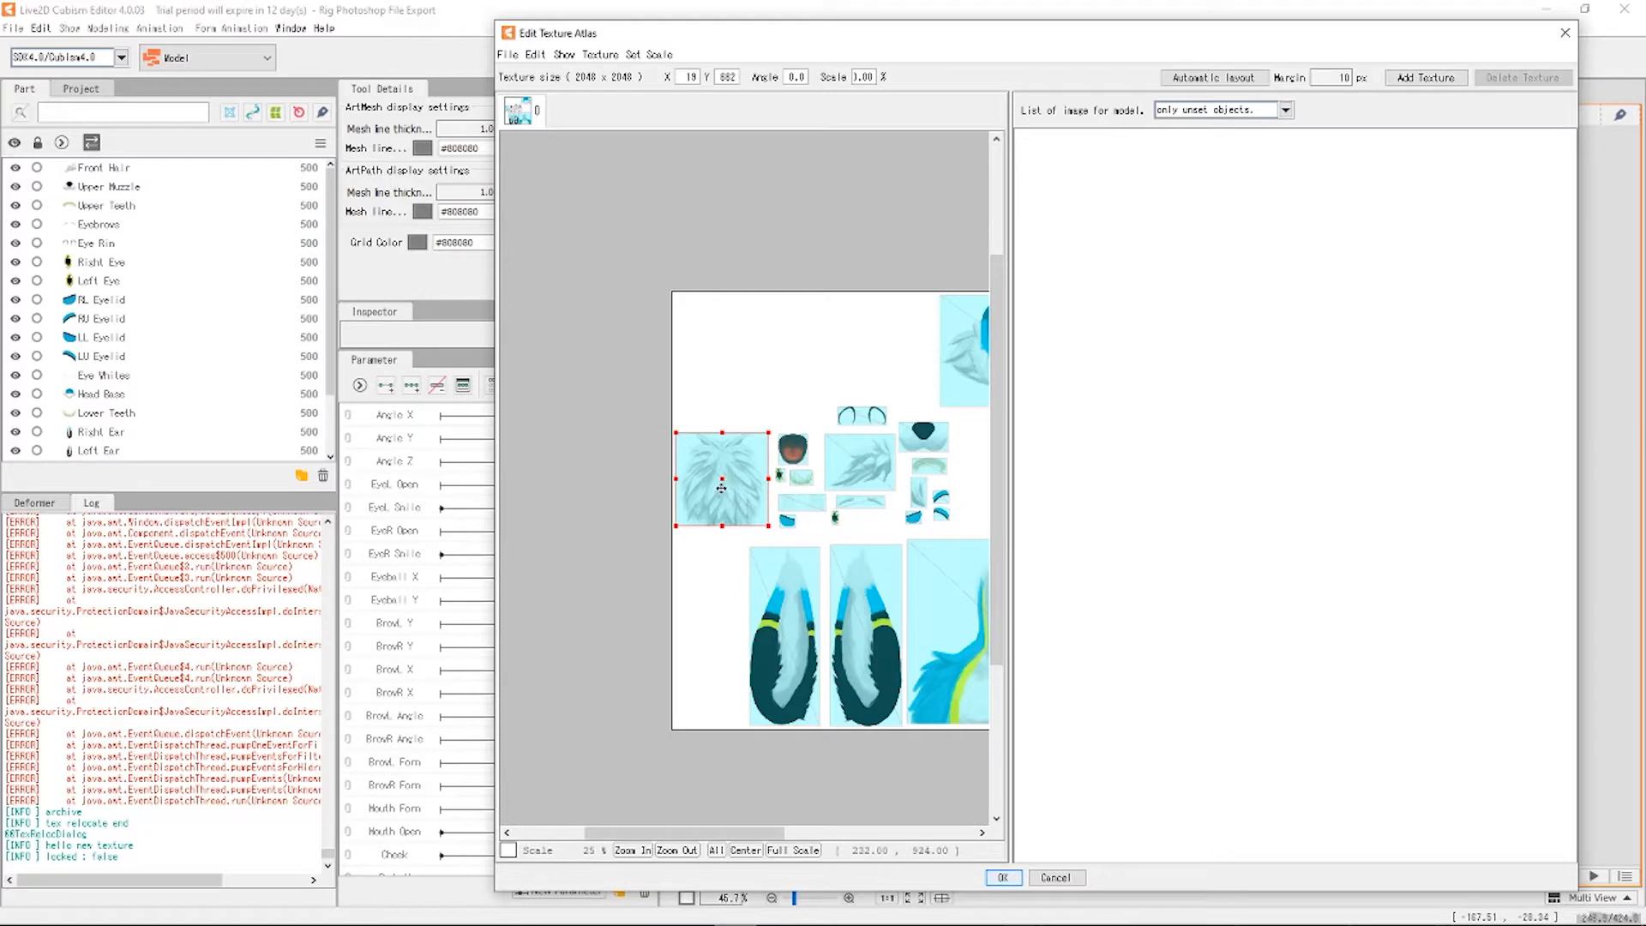
left_click_drag(729, 445, 731, 310)
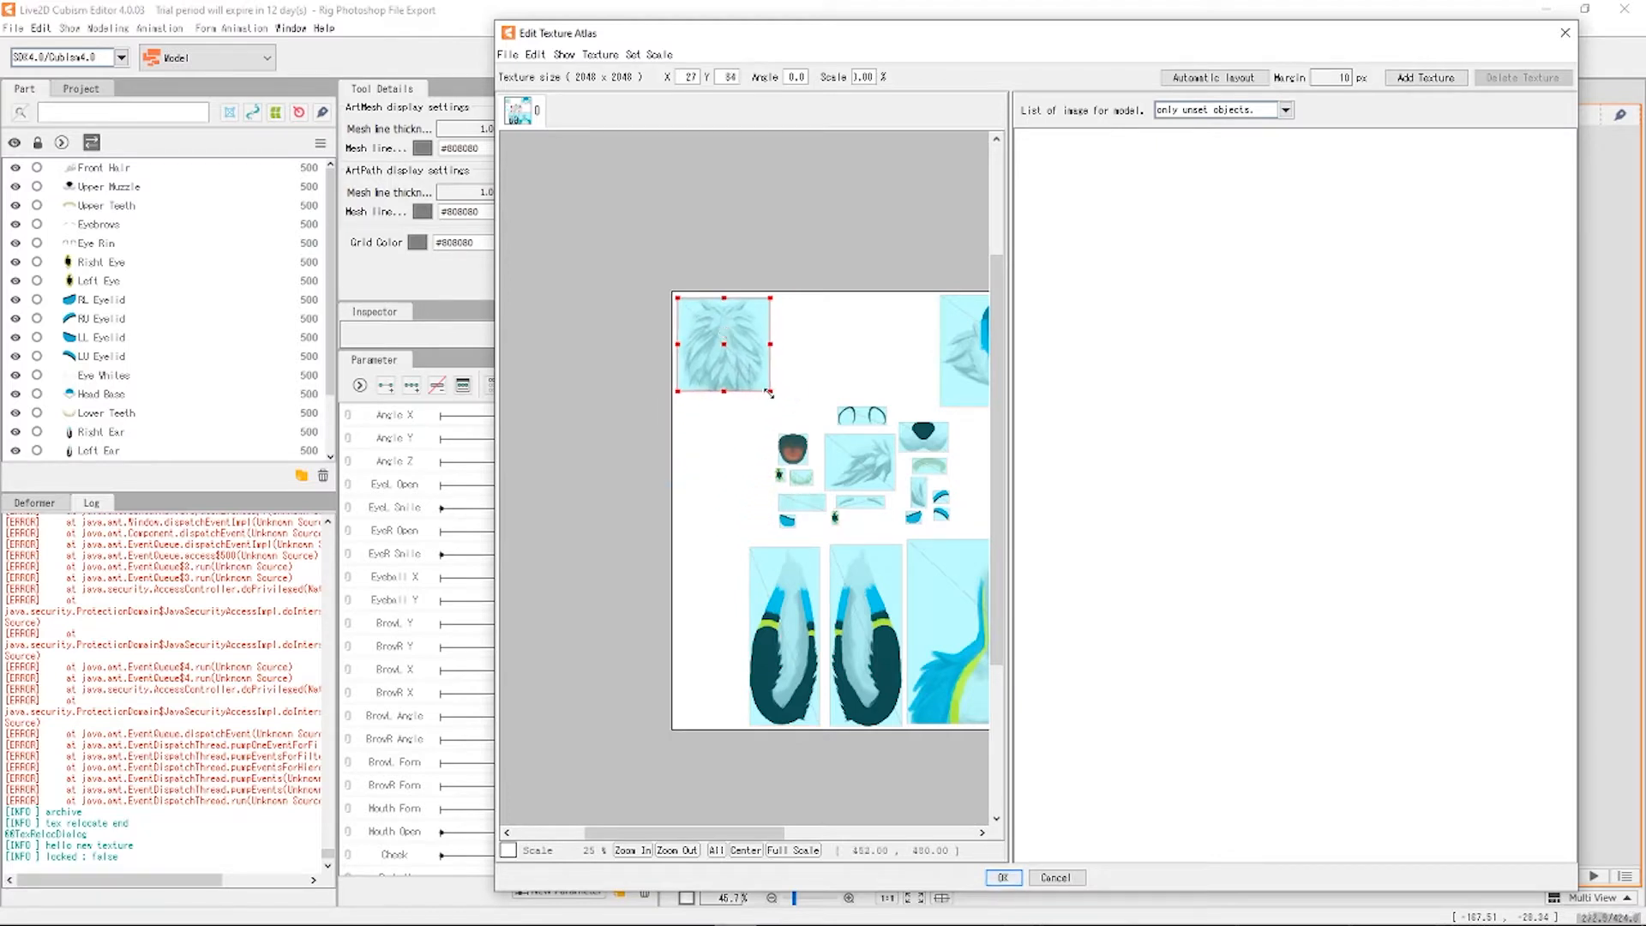
mouse_move(769, 392)
left_mouse_down()
mouse_move(798, 430)
mouse_move(767, 394)
left_mouse_up()
left_click(853, 477)
left_click_drag(854, 461, 887, 360)
Enlarge the eye-rim arcs and move the nose piece into the empty right area.
left_click(860, 420)
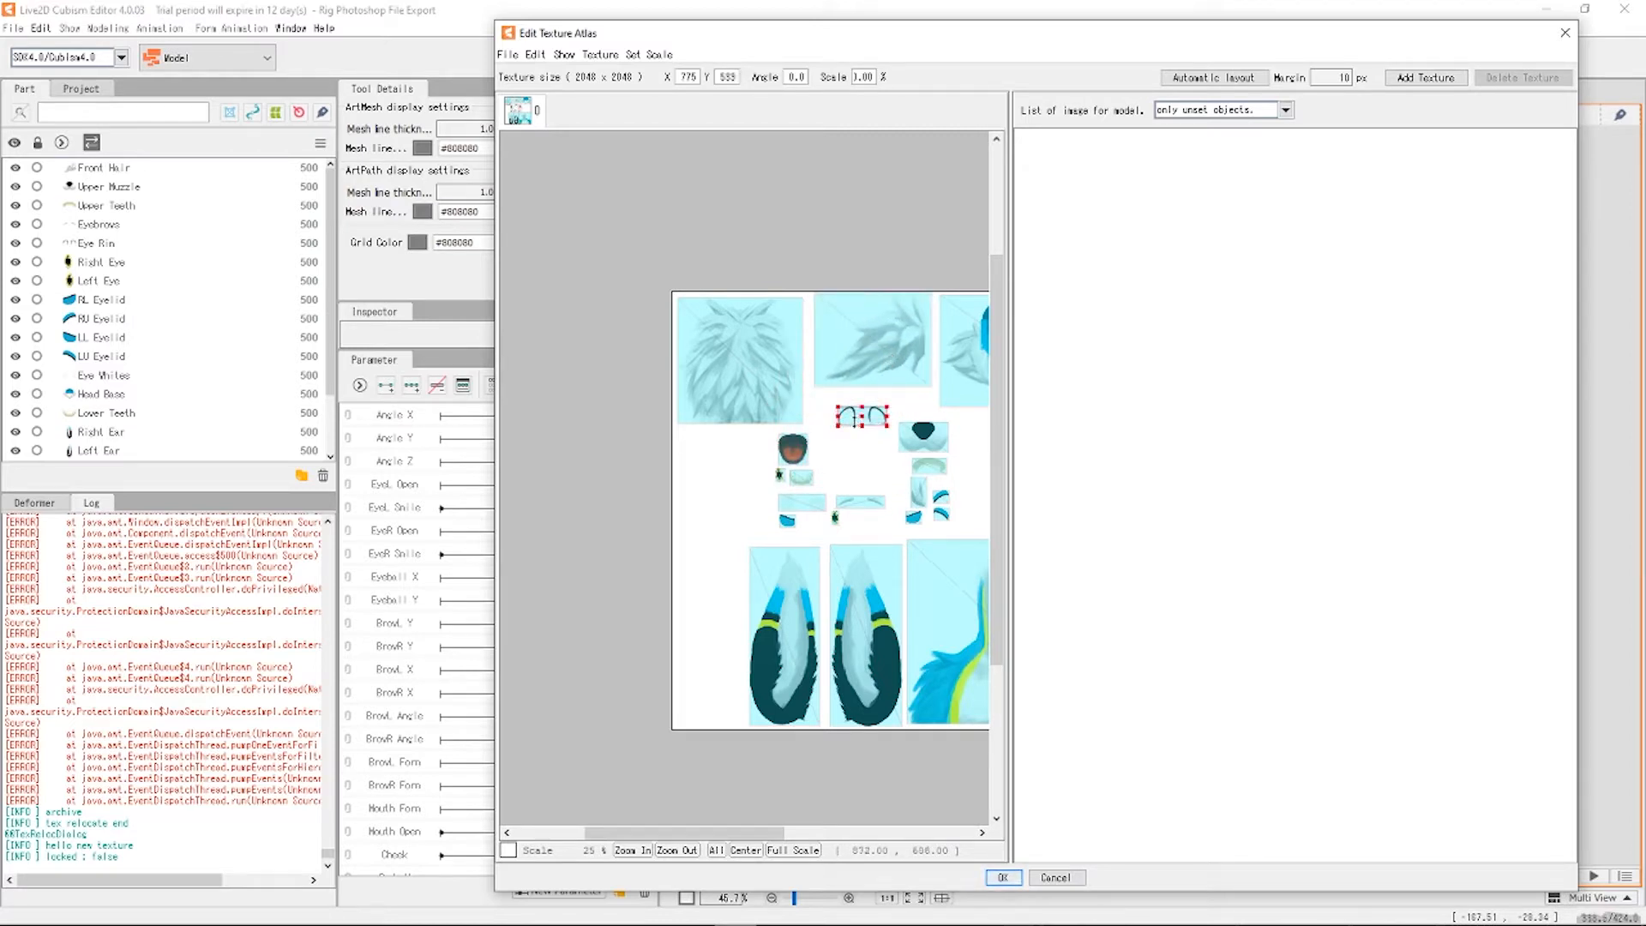
mouse_move(836, 406)
left_mouse_down()
mouse_move(794, 386)
mouse_move(842, 418)
left_mouse_up()
left_click(821, 449)
left_click(825, 417)
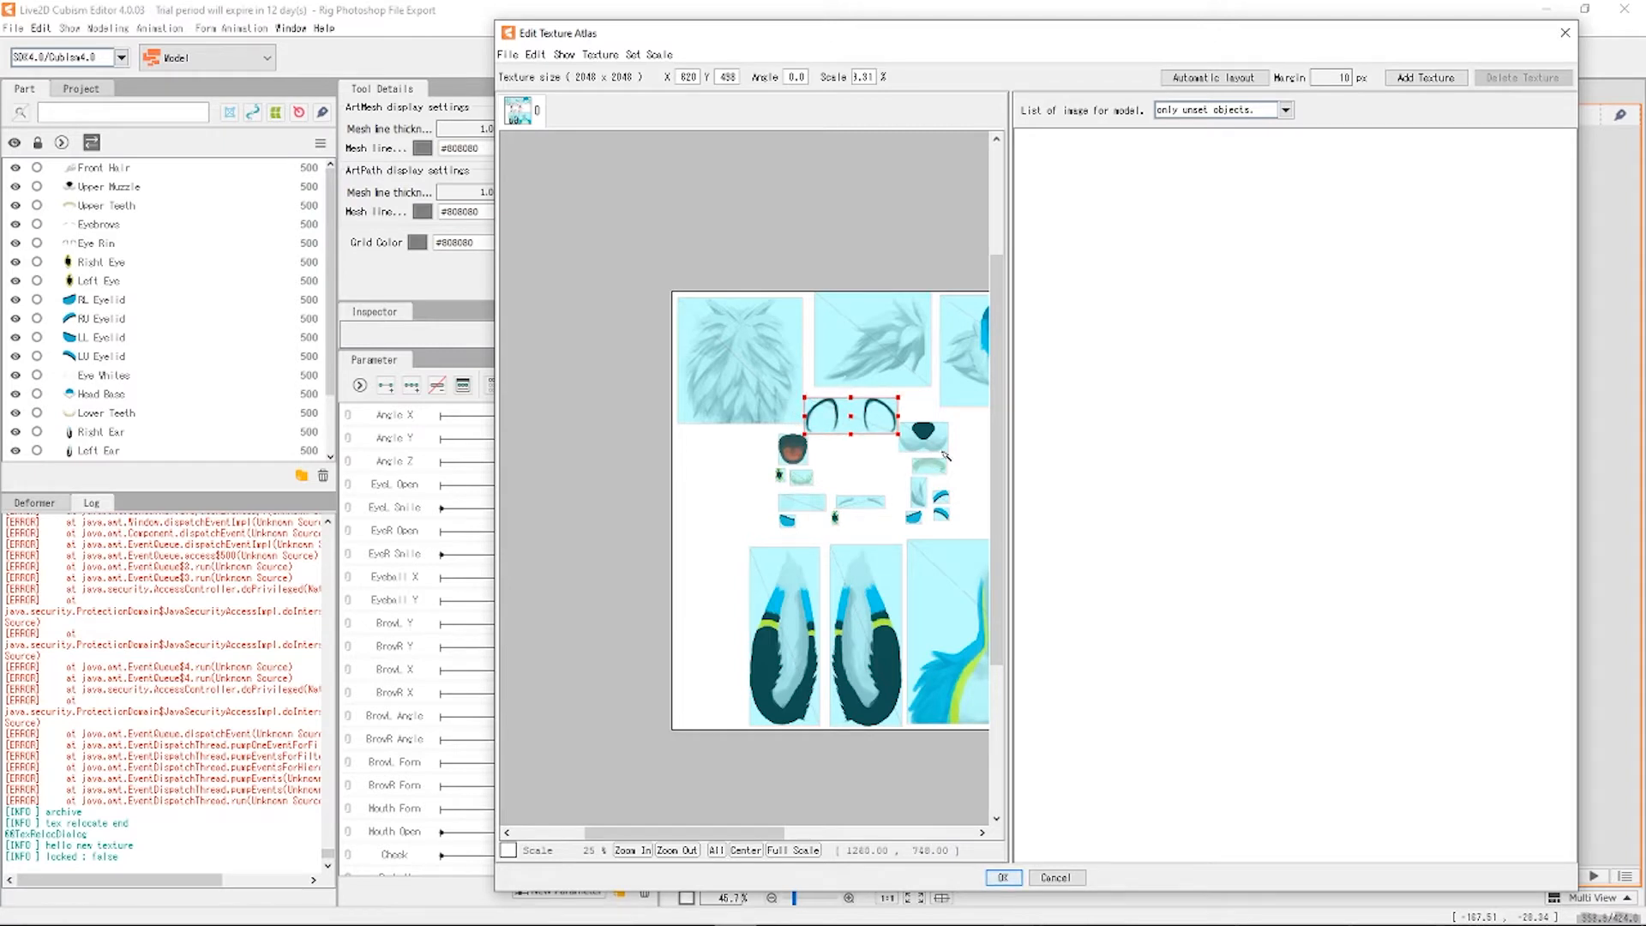
scroll(582, 484, "down", 1)
scroll(744, 443, "up", 1)
left_click_drag(699, 504, 778, 523)
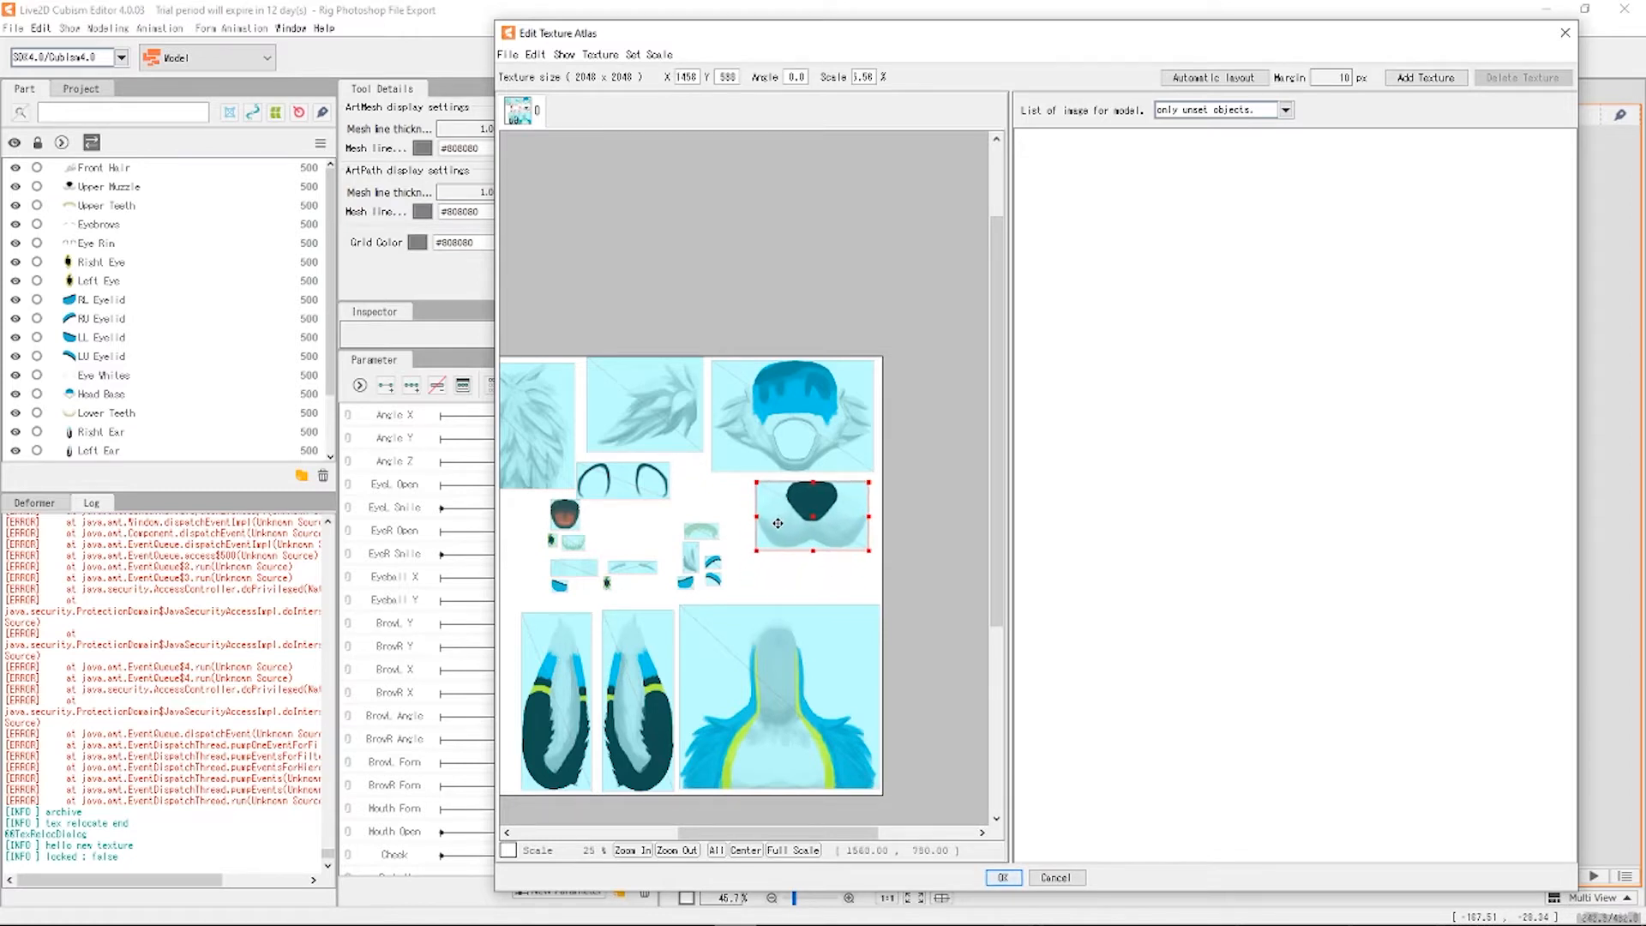
left_click(743, 569)
Enlarge the teeth pieces beside the mouth and move the mouth piece to the left edge.
scroll(720, 586, "up", 2)
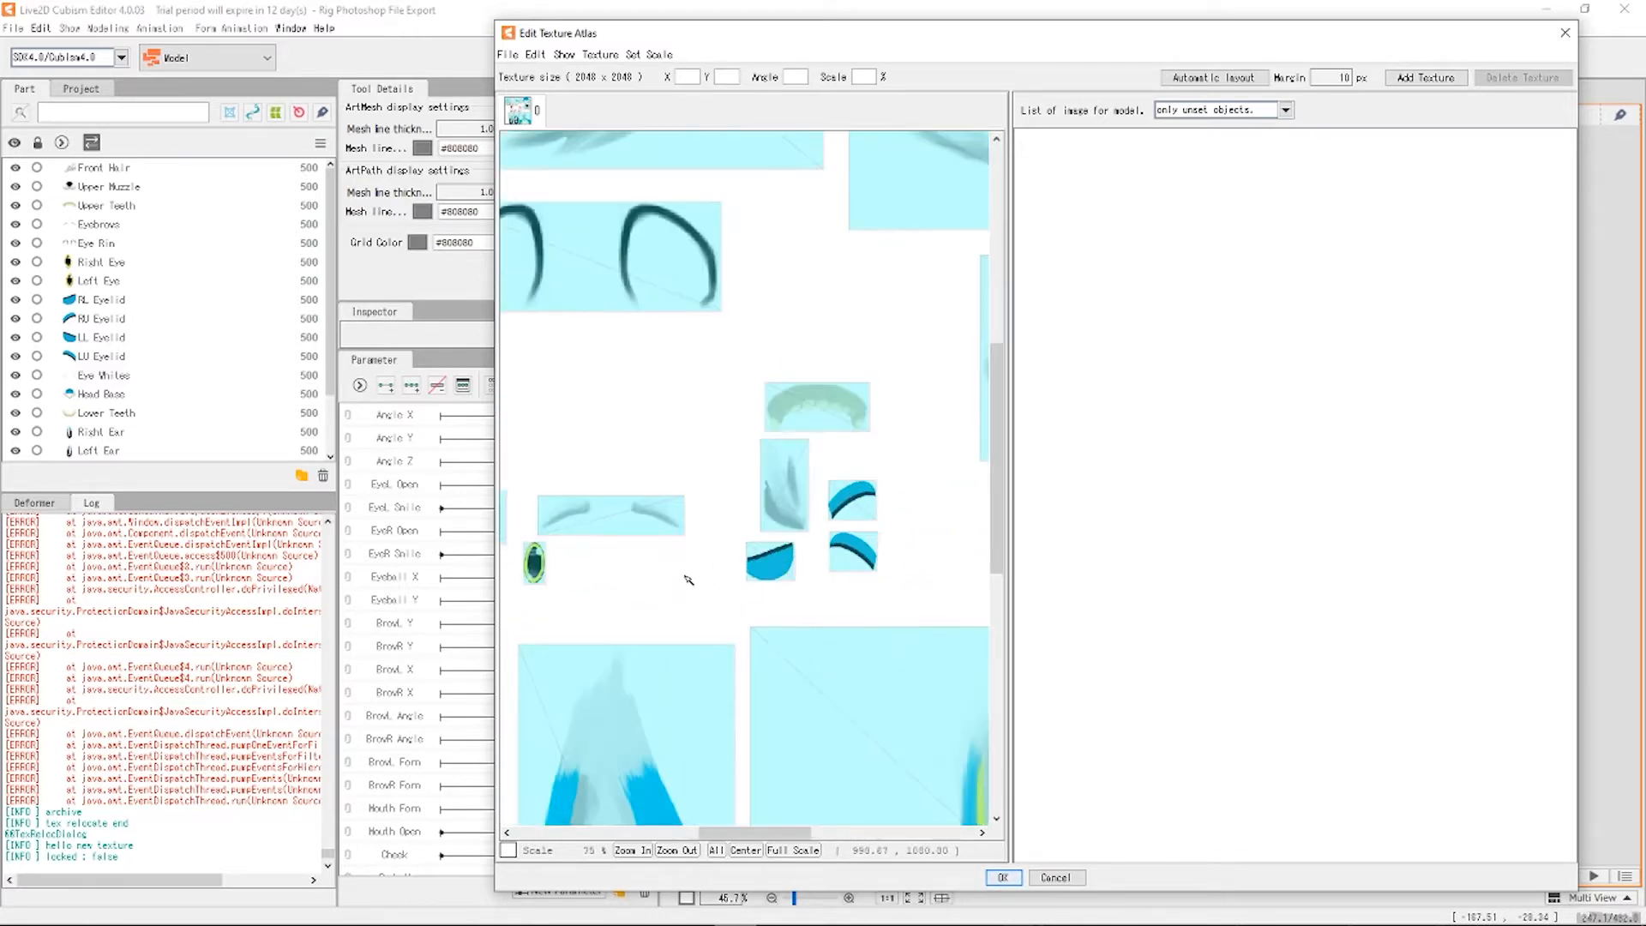
scroll(805, 440, "down", 1)
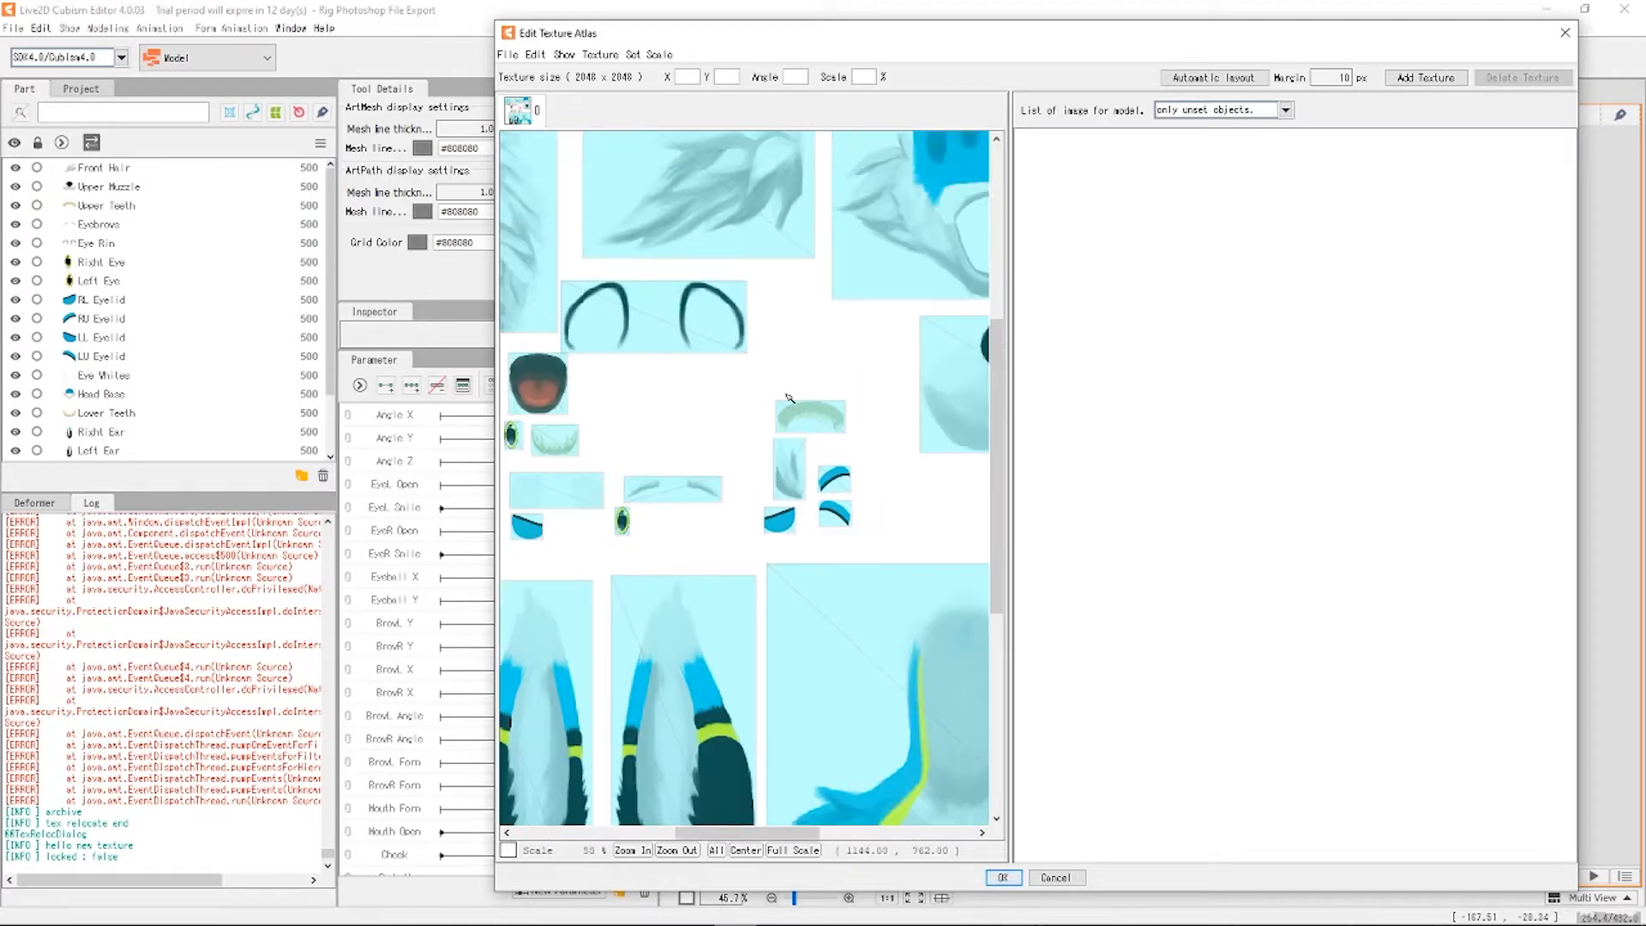
scroll(690, 428, "down", 1)
scroll(690, 428, "up", 1)
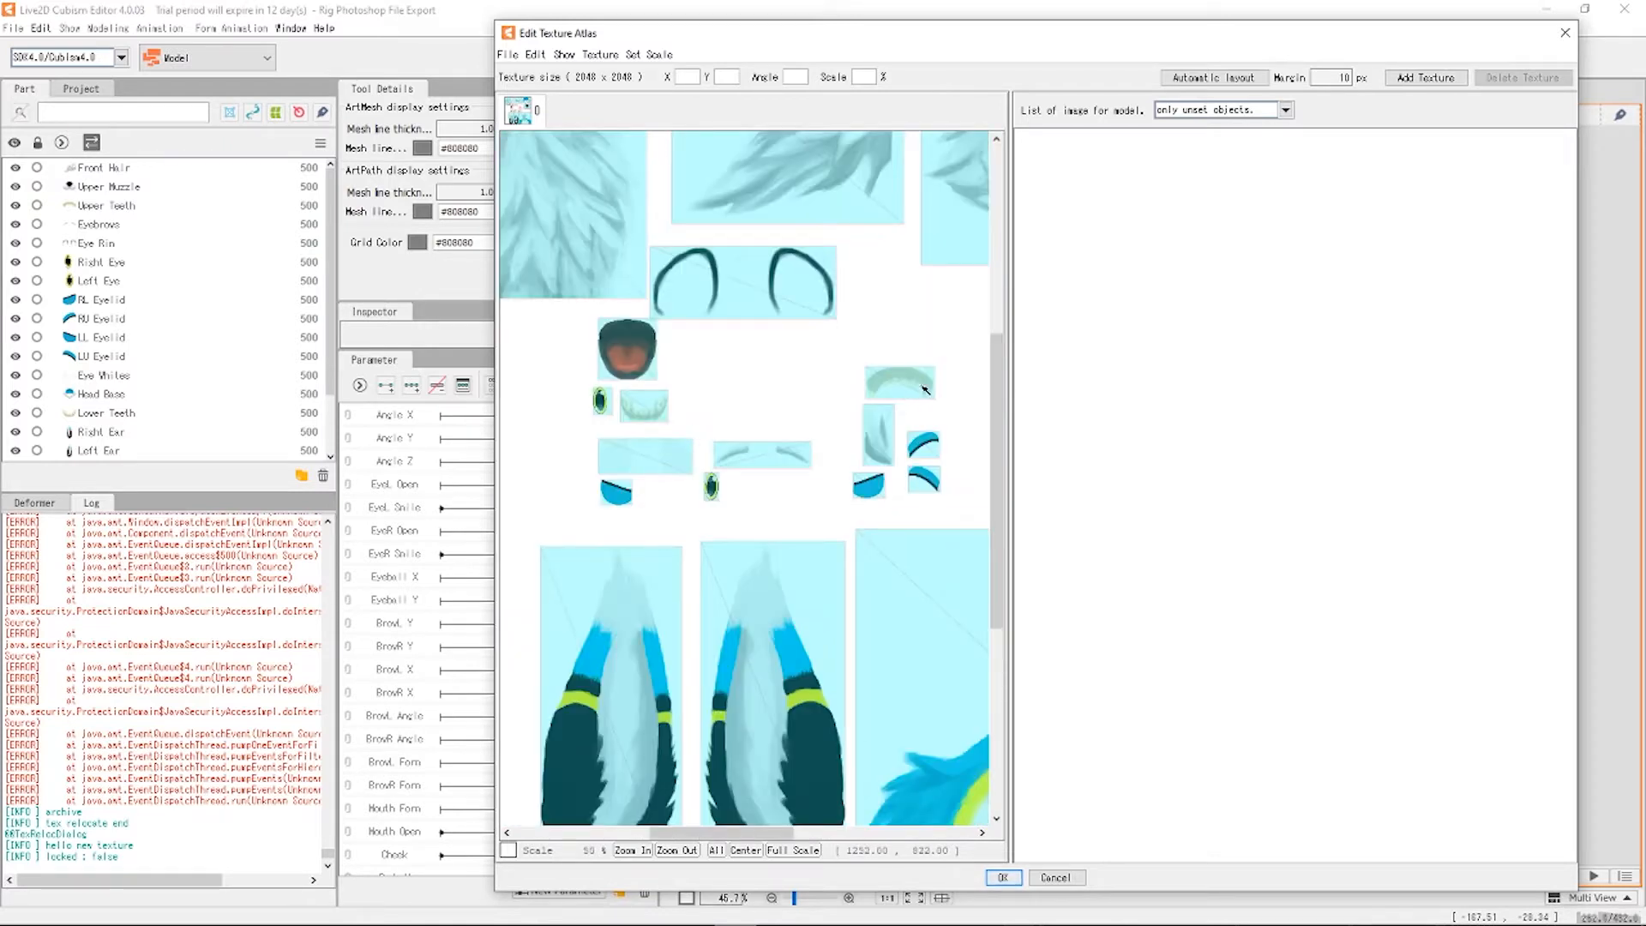
left_click(876, 384)
left_click_drag(866, 373, 800, 339)
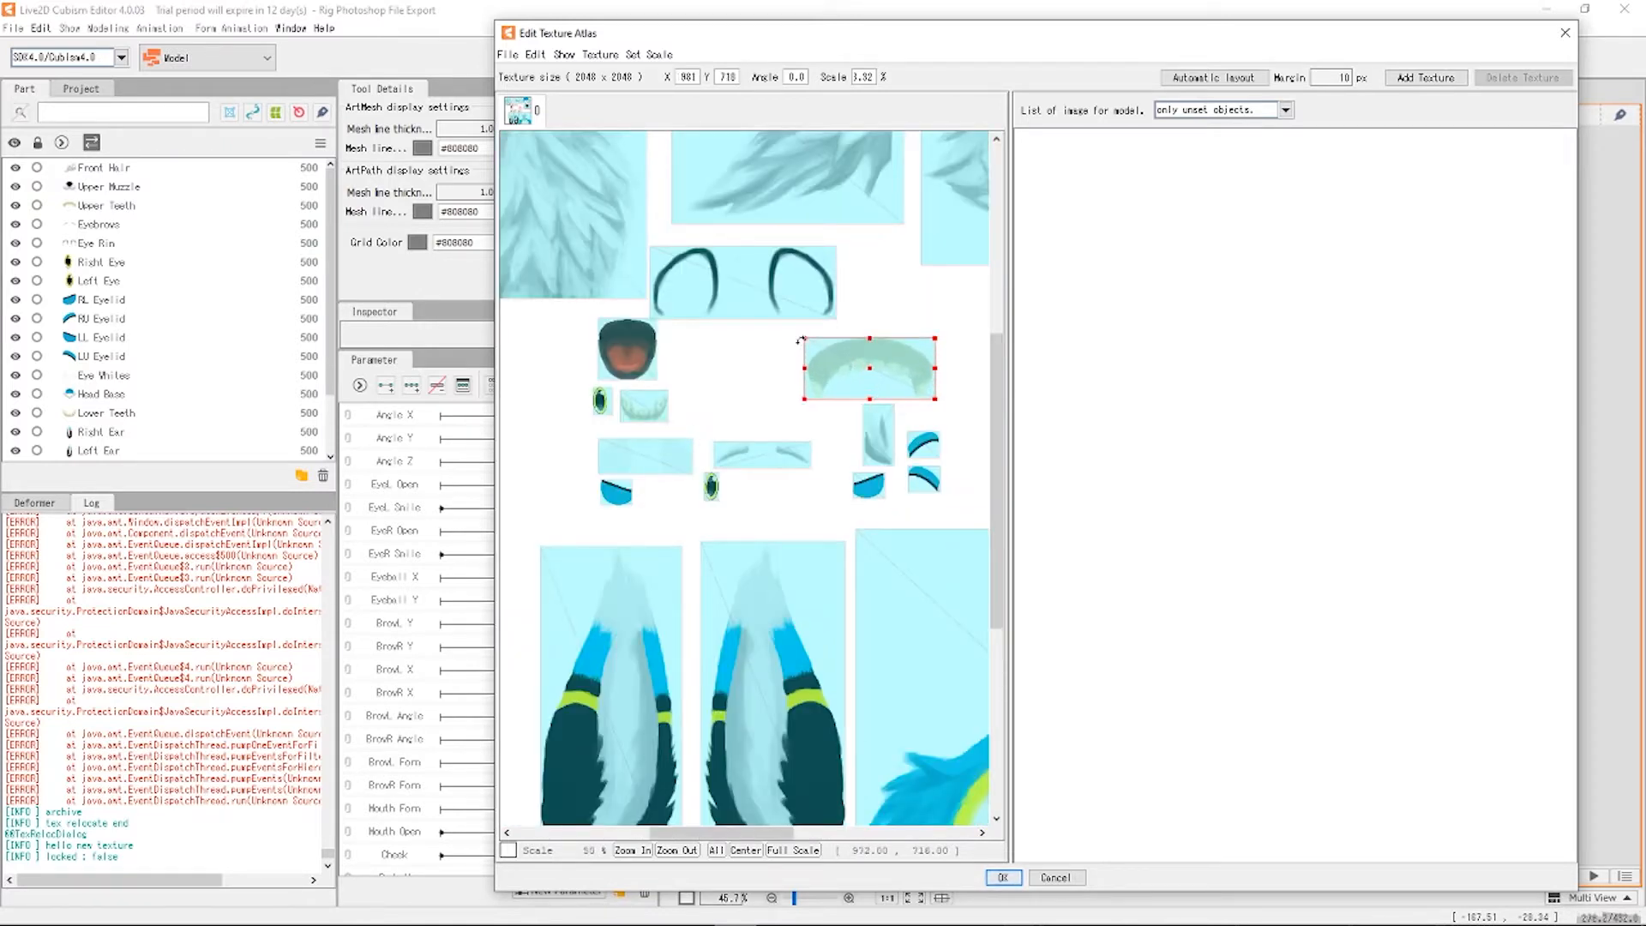
left_click(641, 410)
left_click_drag(644, 409, 674, 341)
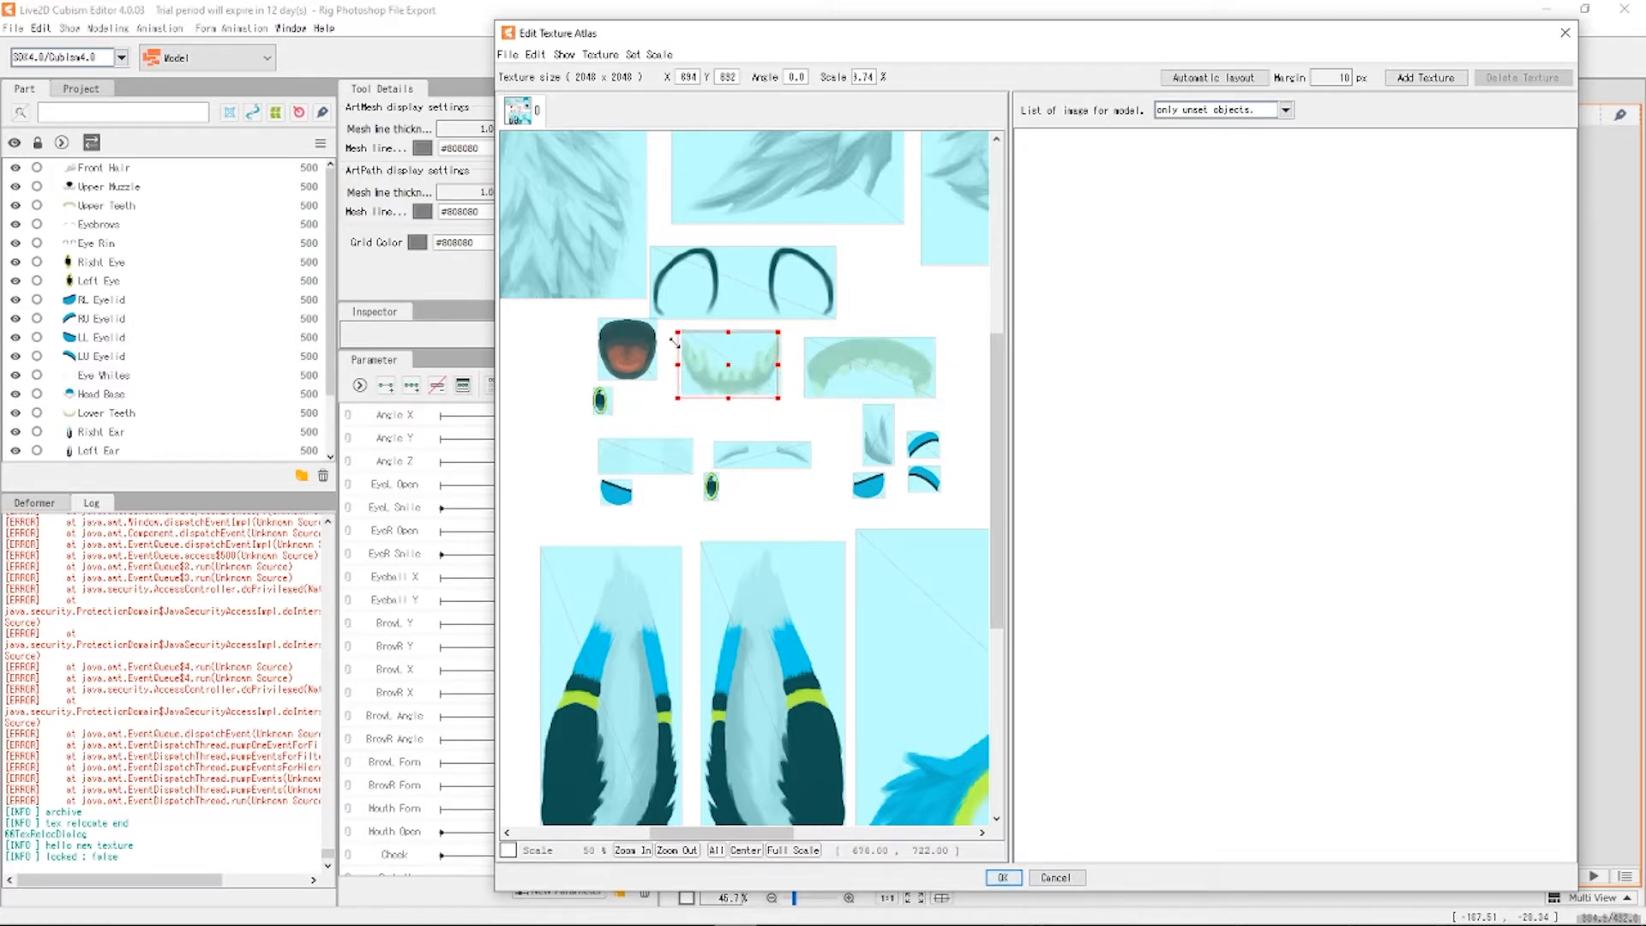
scroll(649, 396, "down", 5)
scroll(589, 395, "up", 5)
left_click_drag(880, 344, 780, 459)
scroll(780, 458, "down", 3)
scroll(759, 472, "up", 1)
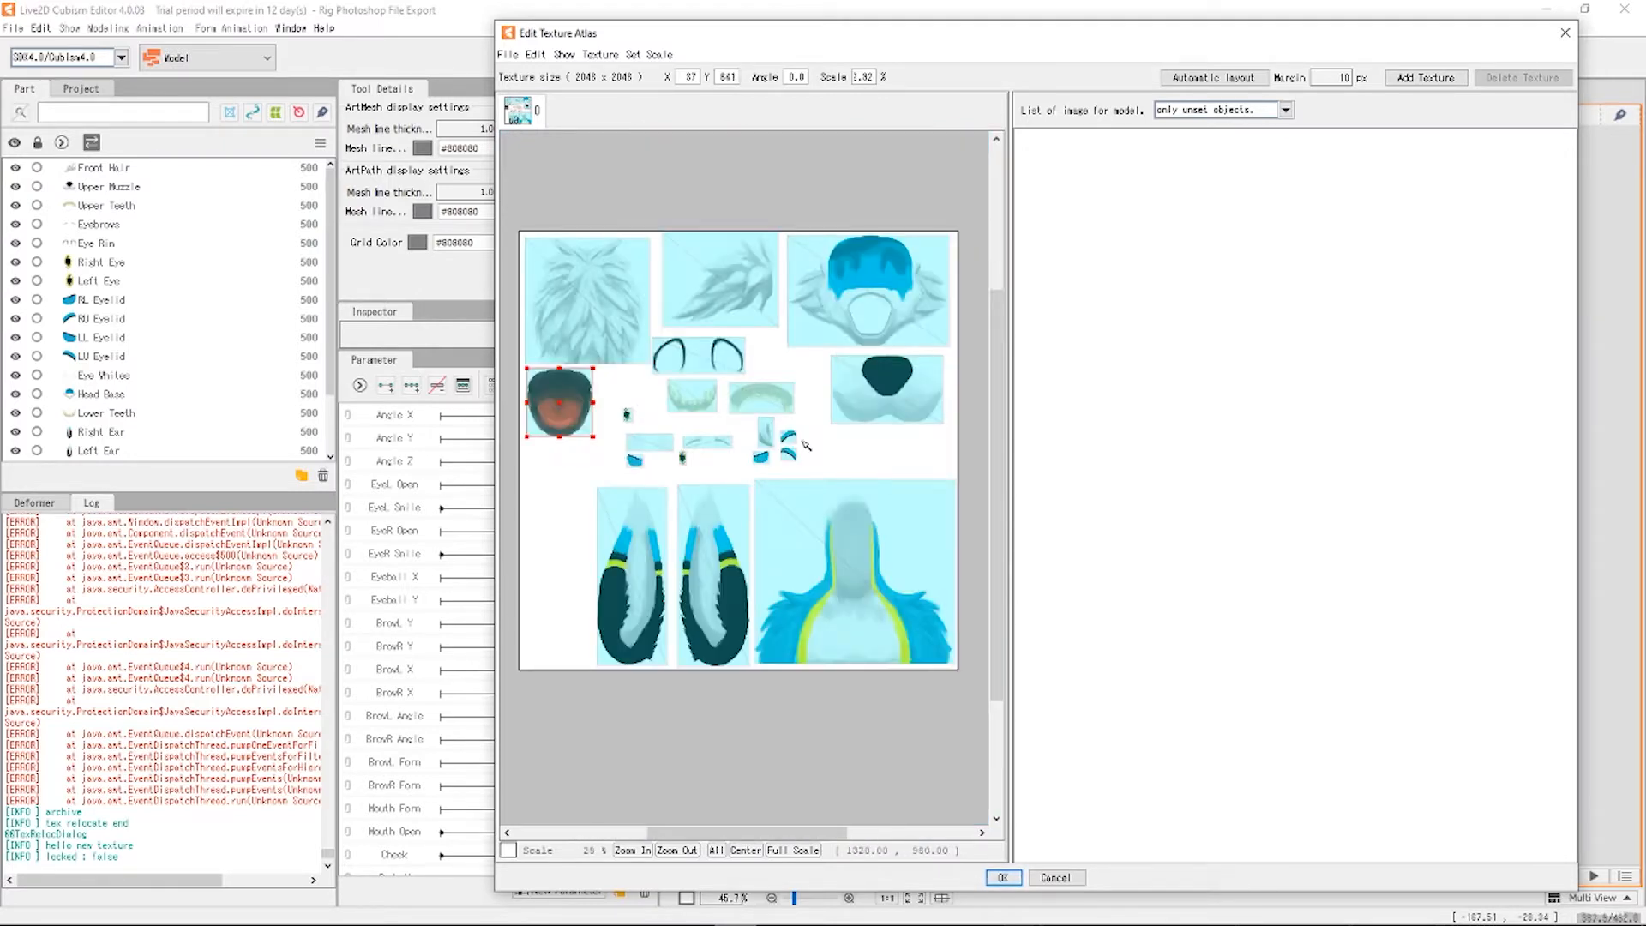
scroll(804, 444, "up", 3)
Enlarge the two small blue eyelid pieces to about double and move them upward.
left_click(752, 420)
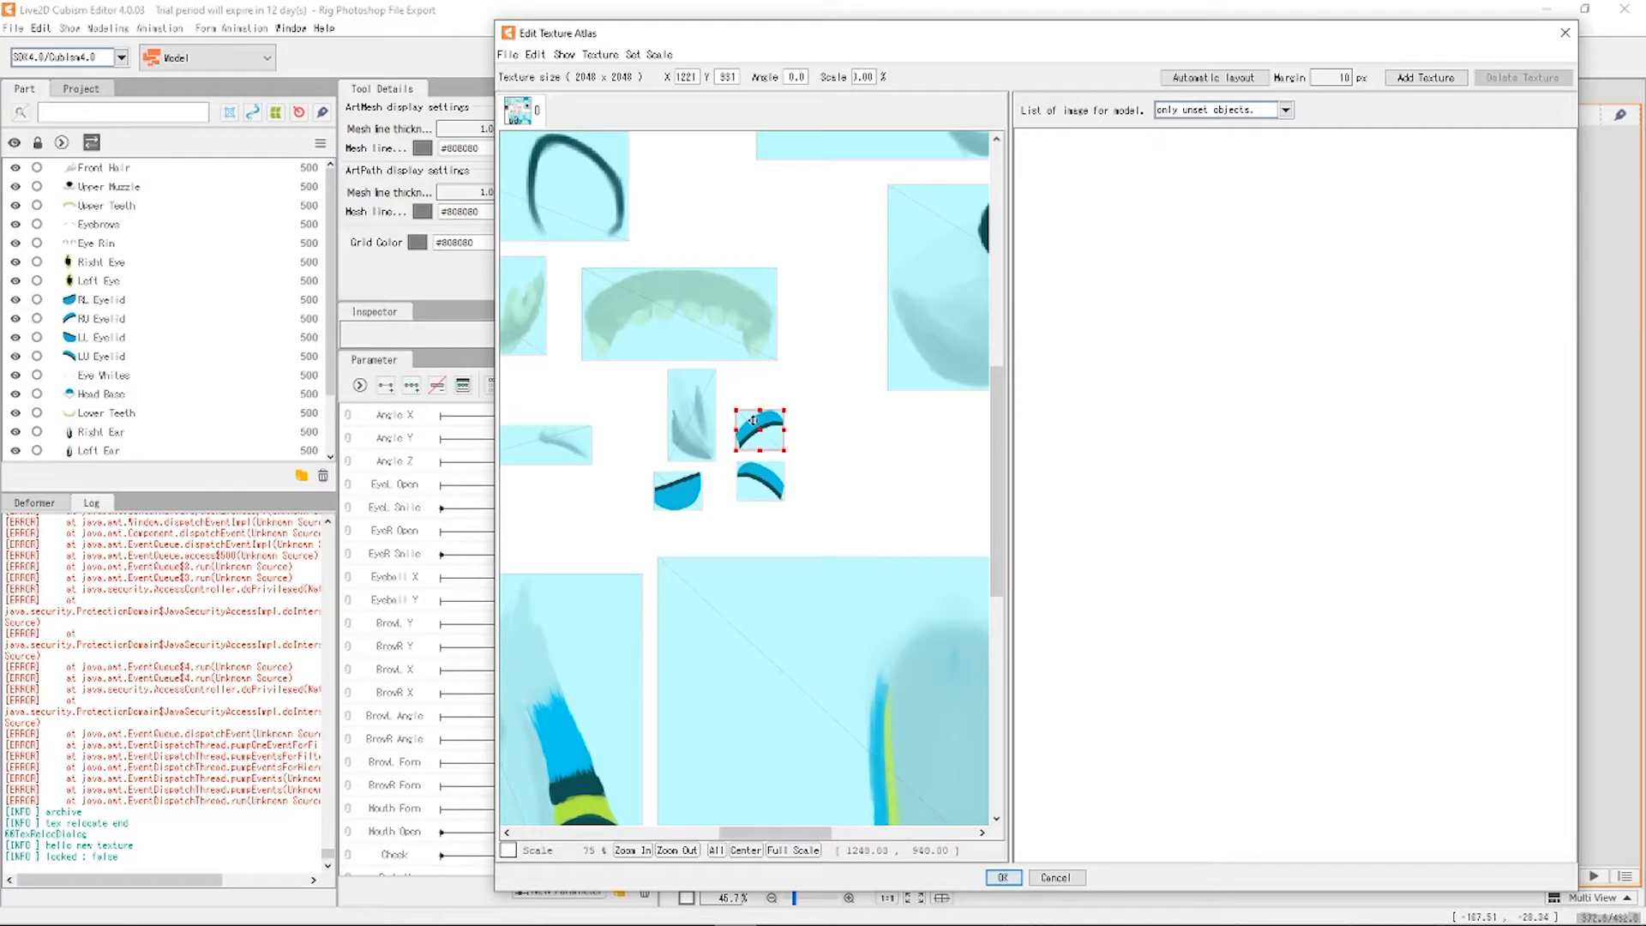
left_click_drag(751, 431, 875, 372)
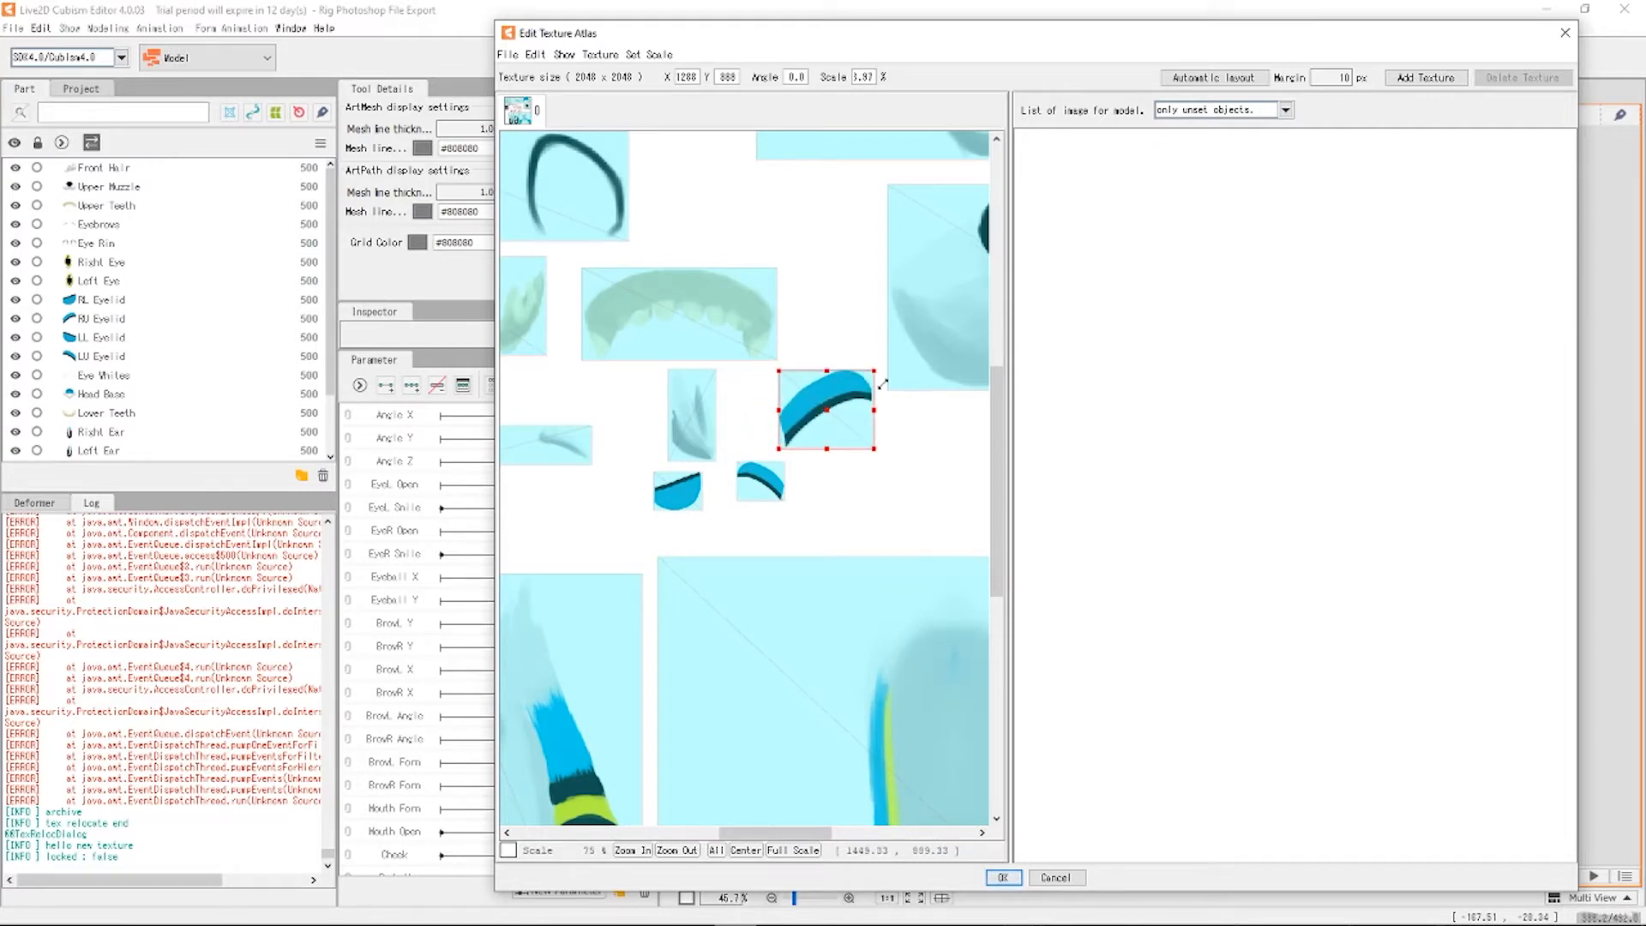
left_click(838, 407)
left_click(818, 406)
left_click_drag(827, 422, 811, 214)
scroll(807, 212, "up", 3)
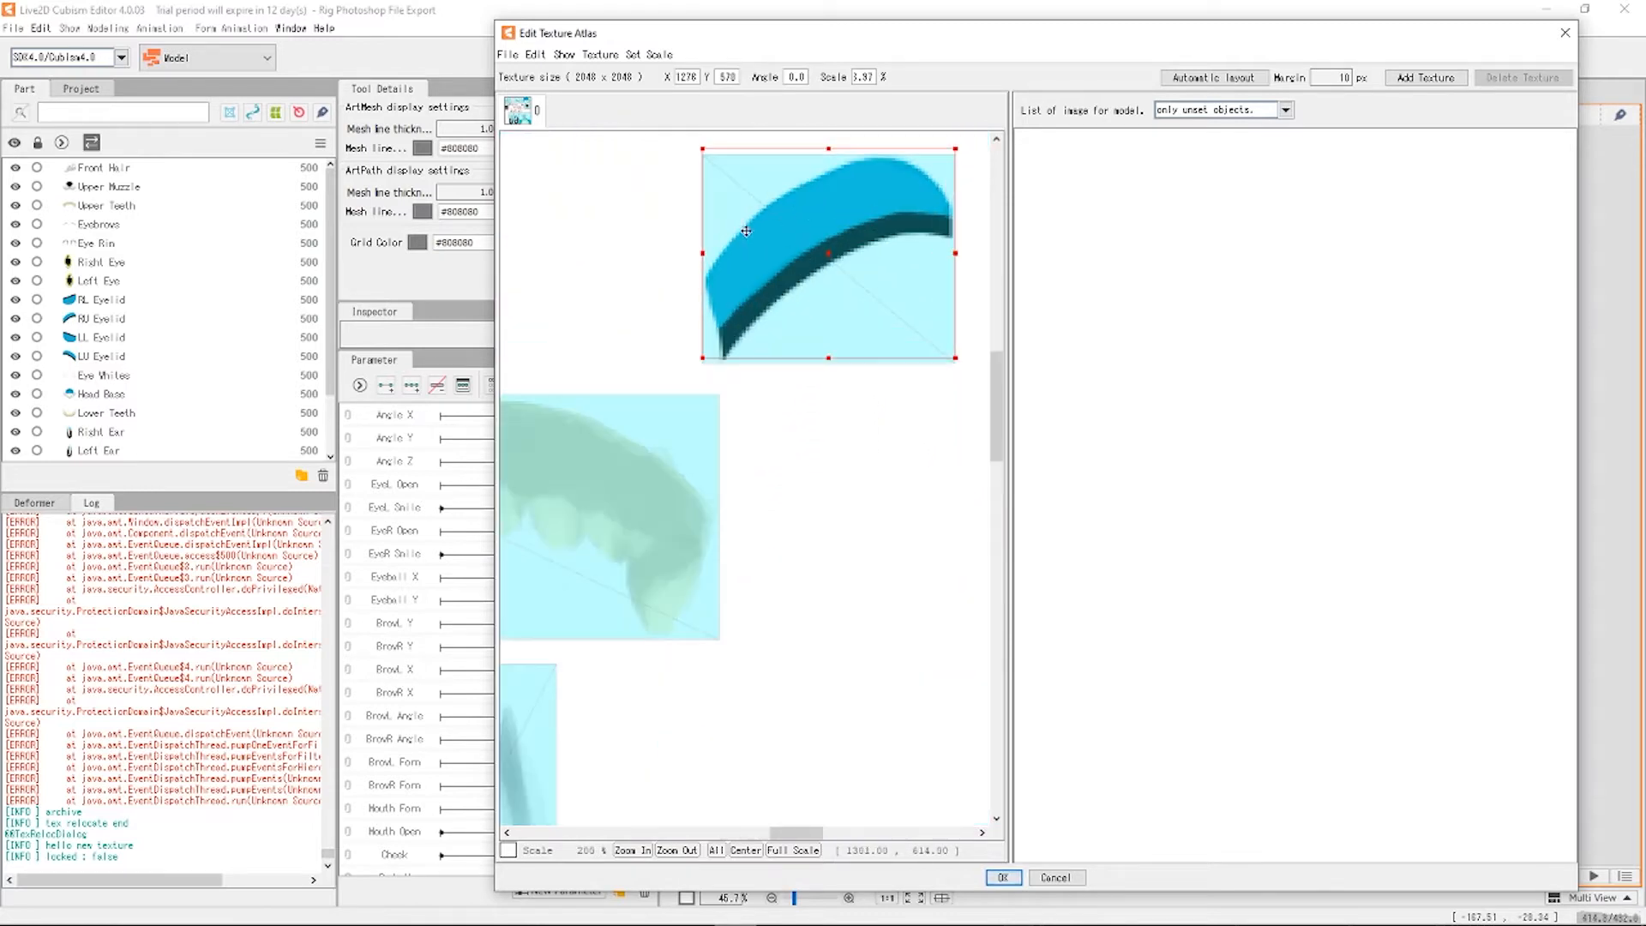
scroll(738, 322, "down", 3)
scroll(651, 626, "up", 1)
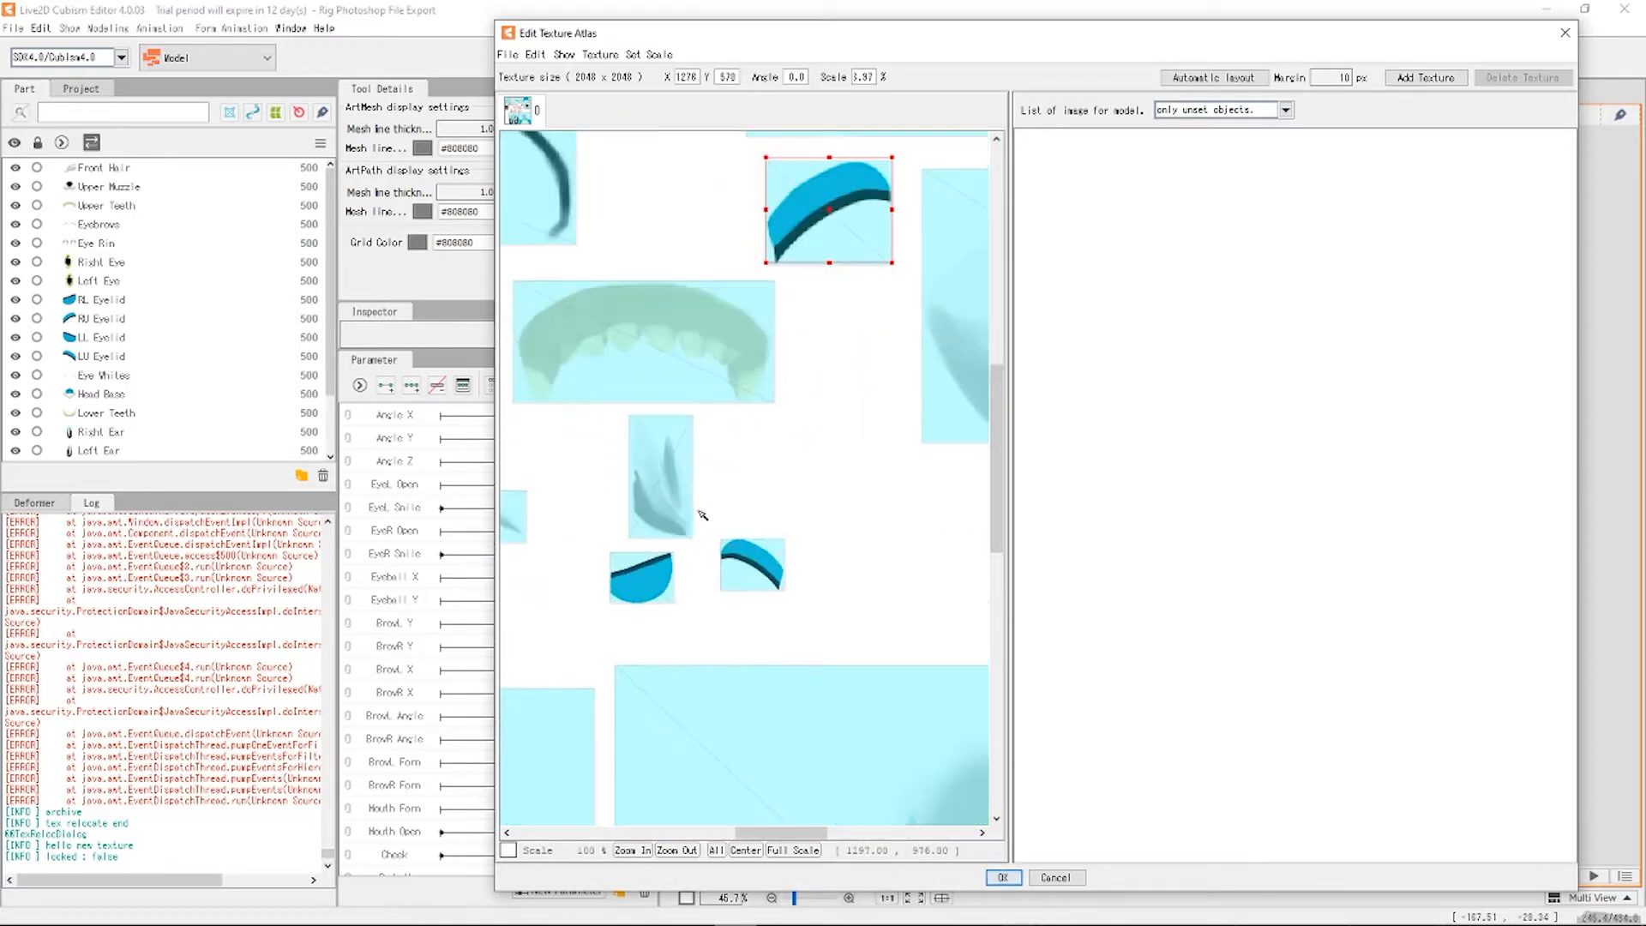
left_click(752, 564)
left_click_drag(719, 538, 841, 309)
left_click(718, 566)
Enlarge both lower eyelid pieces to about 170% and shift them left and down.
left_click(634, 583)
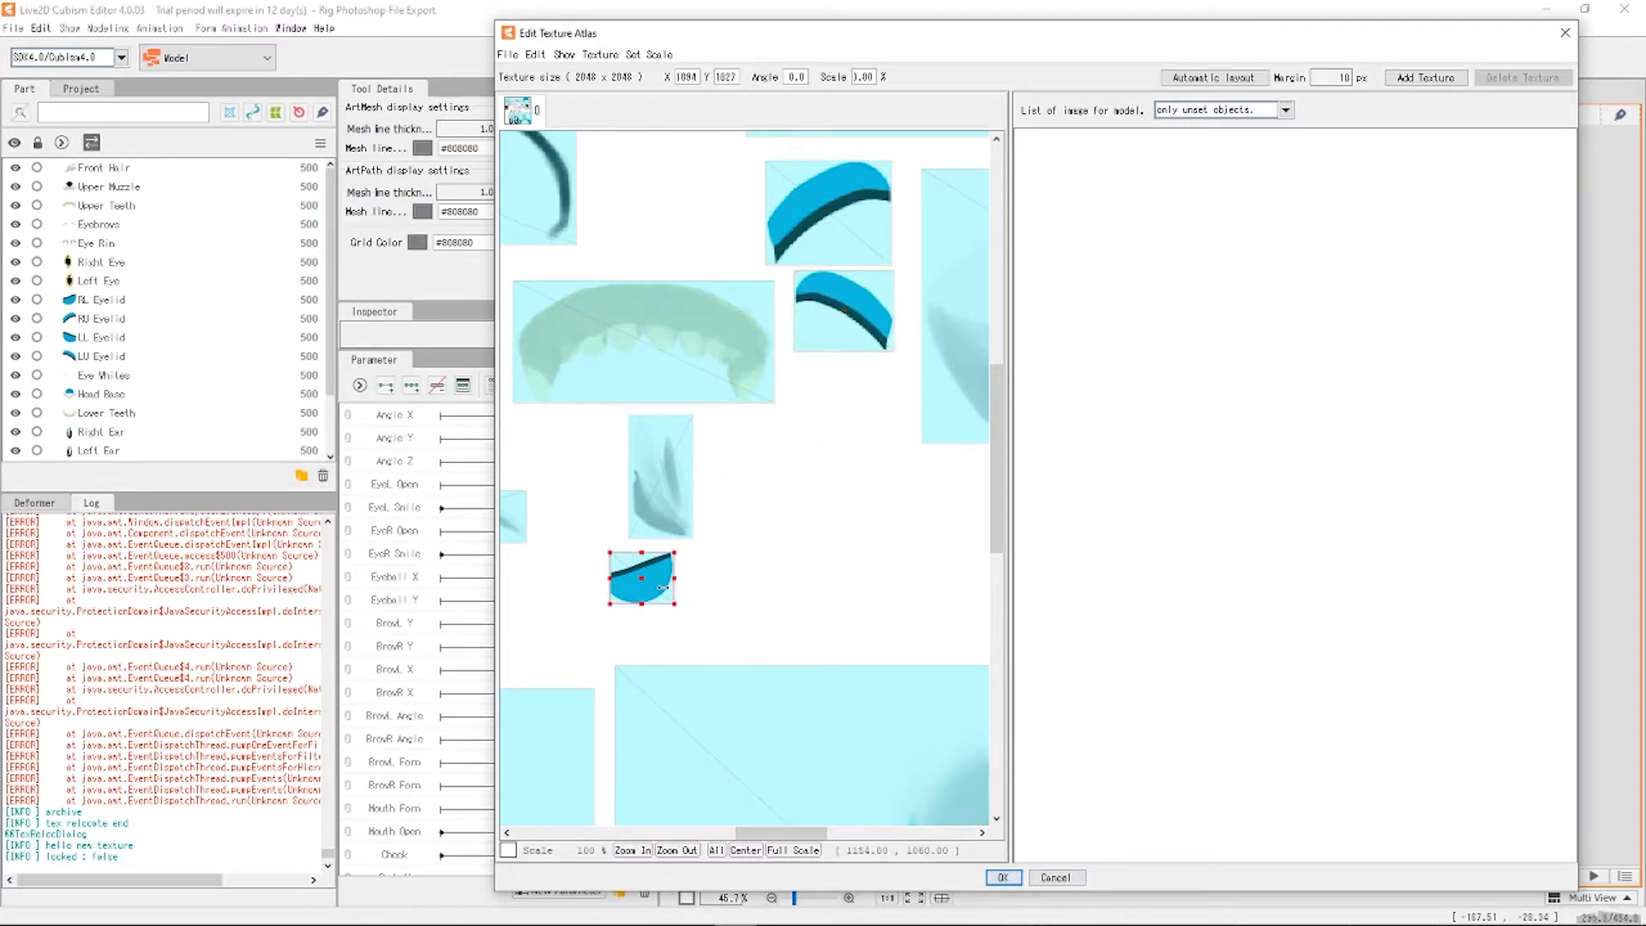
left_click_drag(673, 603, 831, 423)
scroll(854, 502, "down", 2)
scroll(621, 522, "up", 1)
scroll(676, 504, "down", 3)
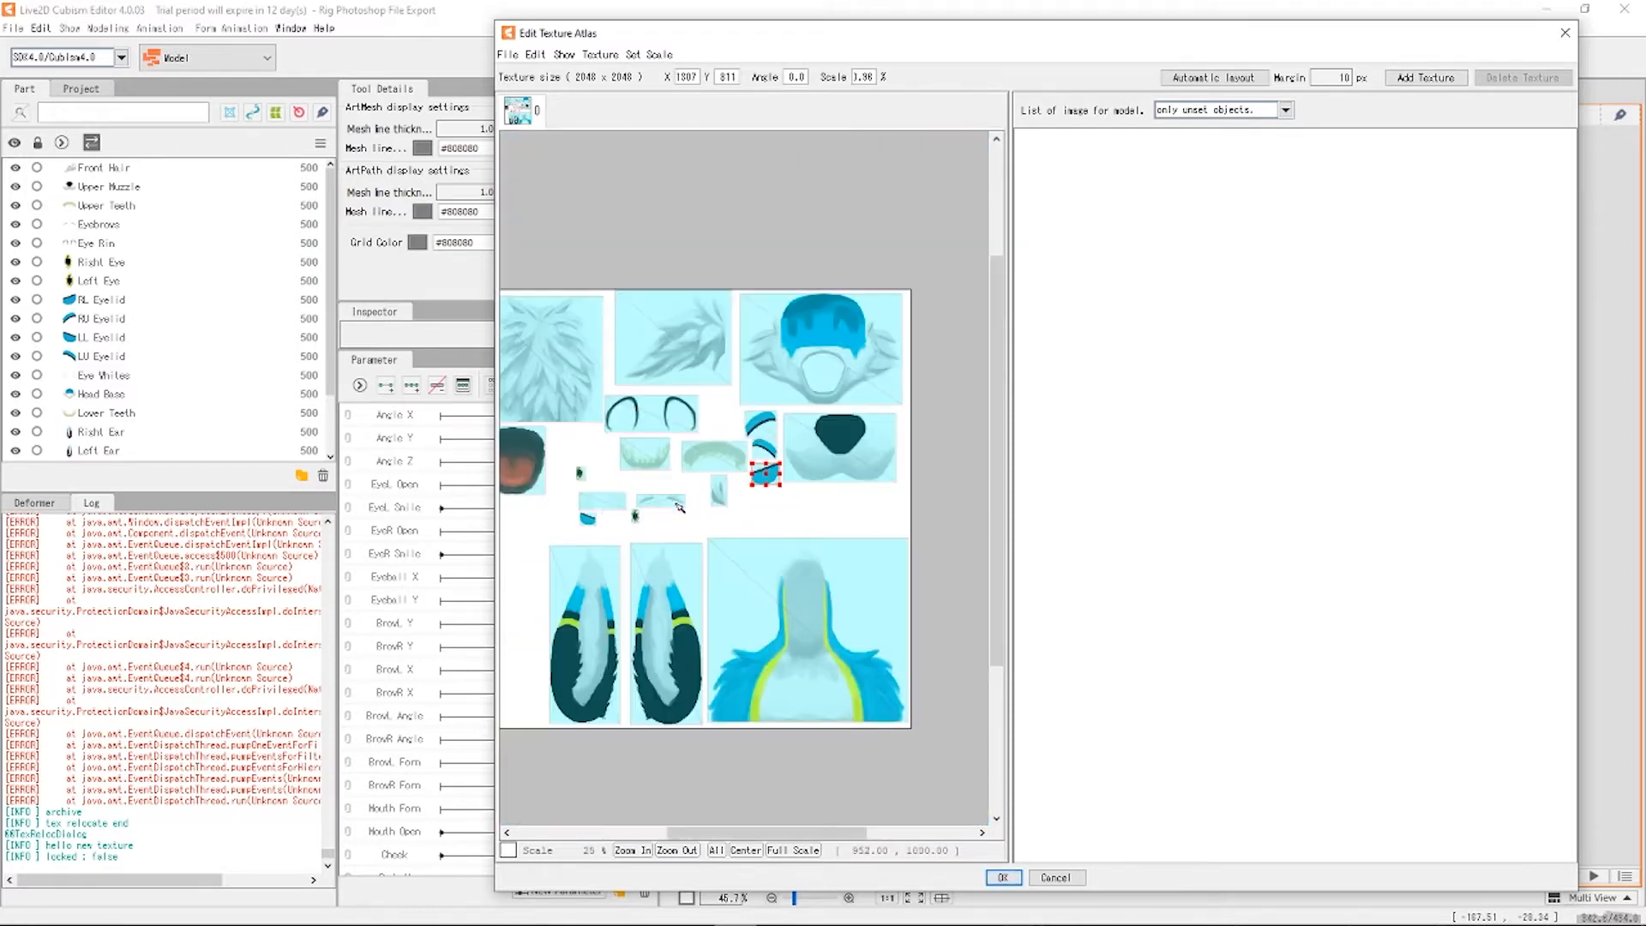
scroll(610, 515, "up", 4)
left_click(630, 567)
left_click_drag(643, 572, 704, 620)
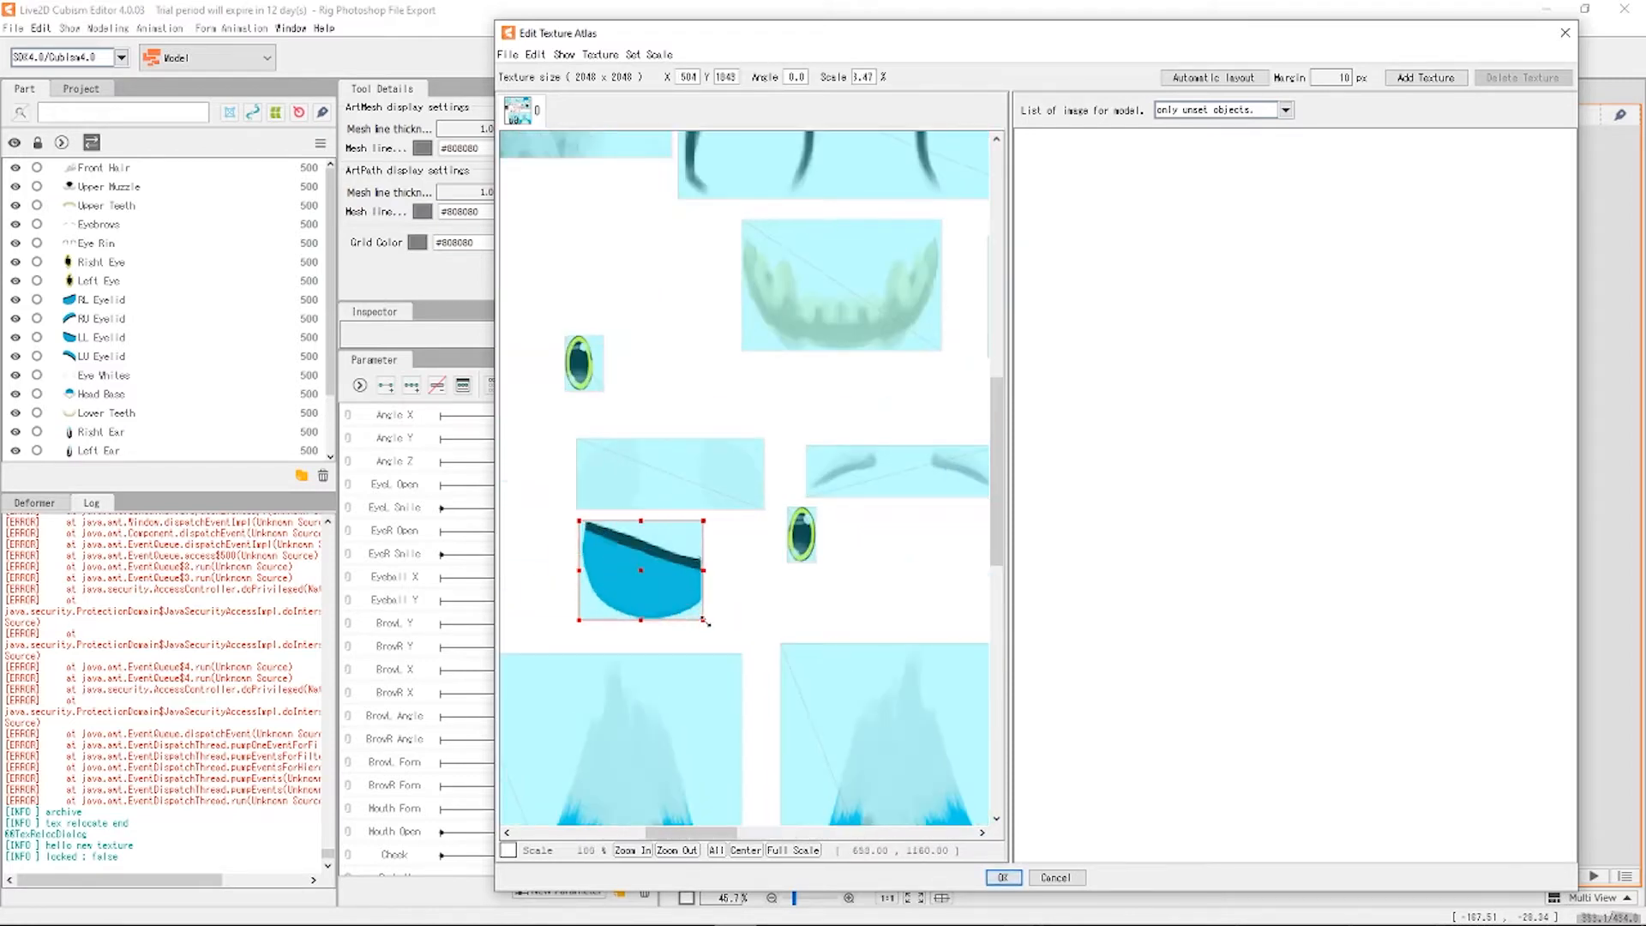
left_click_drag(637, 565, 598, 576)
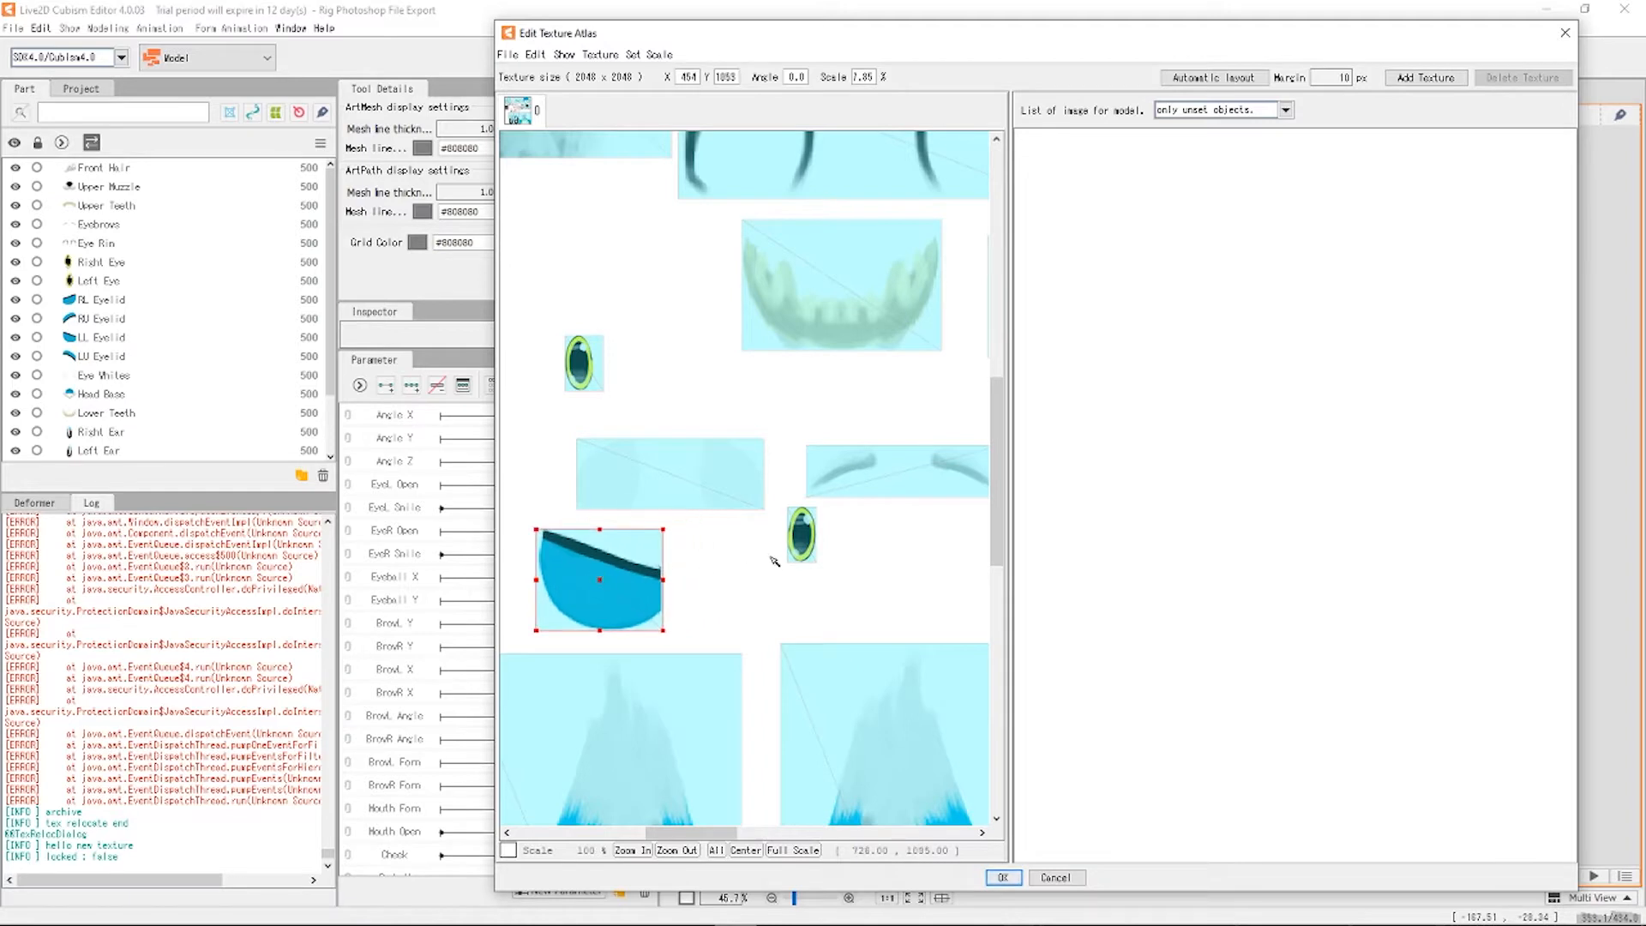
left_click(671, 470)
left_click_drag(573, 438, 773, 516)
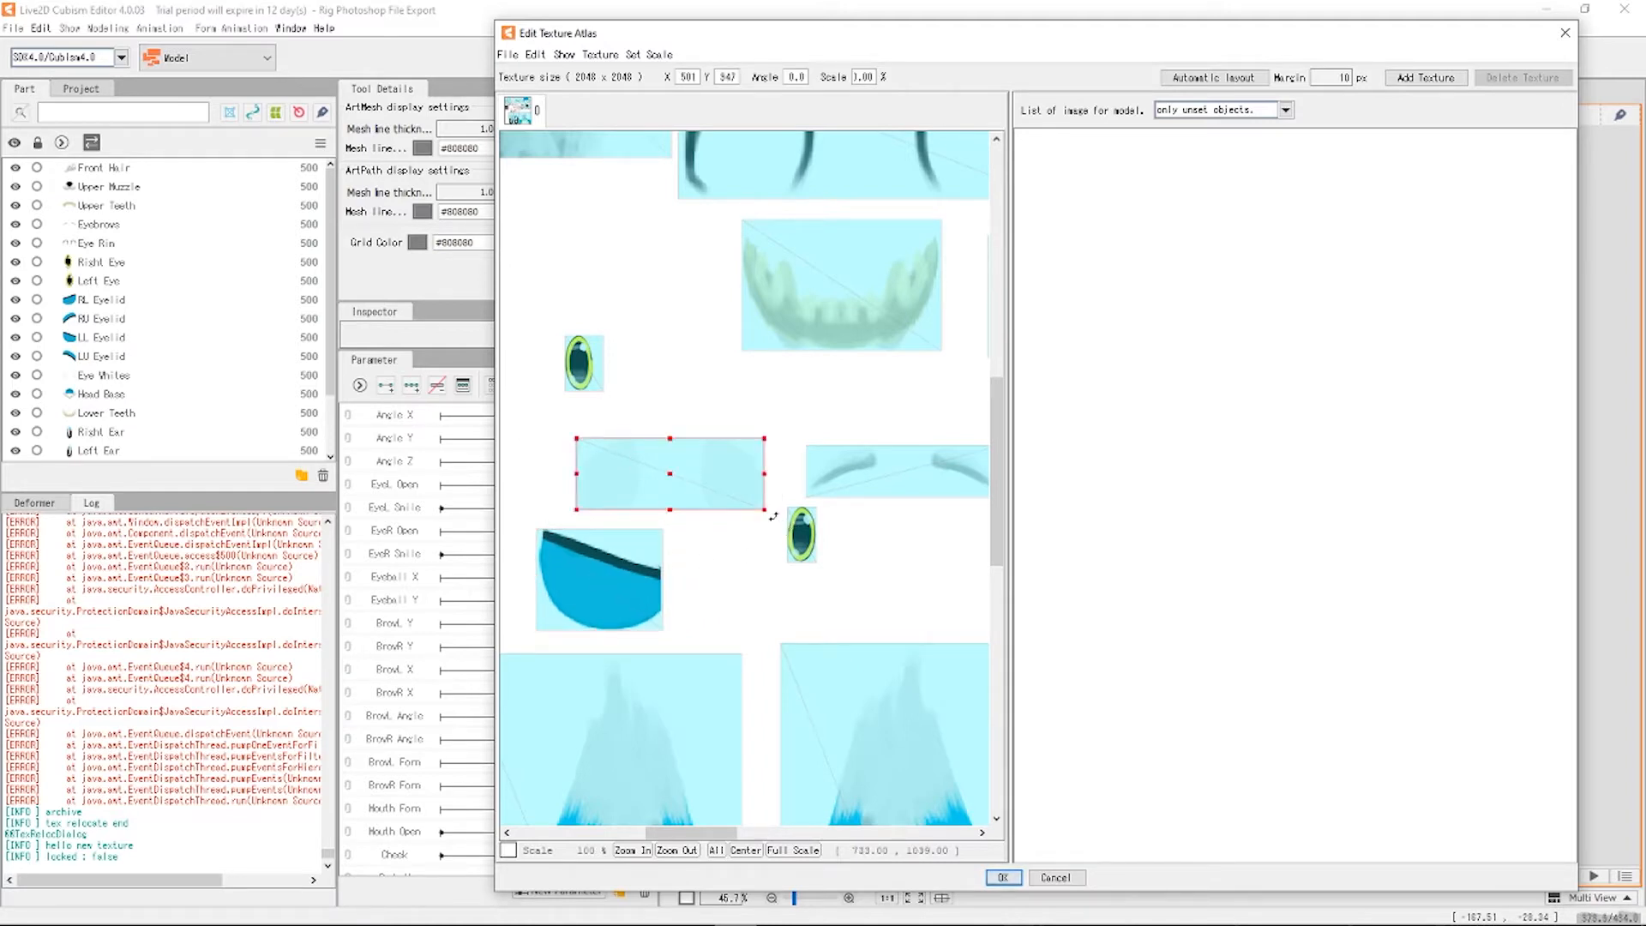
left_click(739, 587)
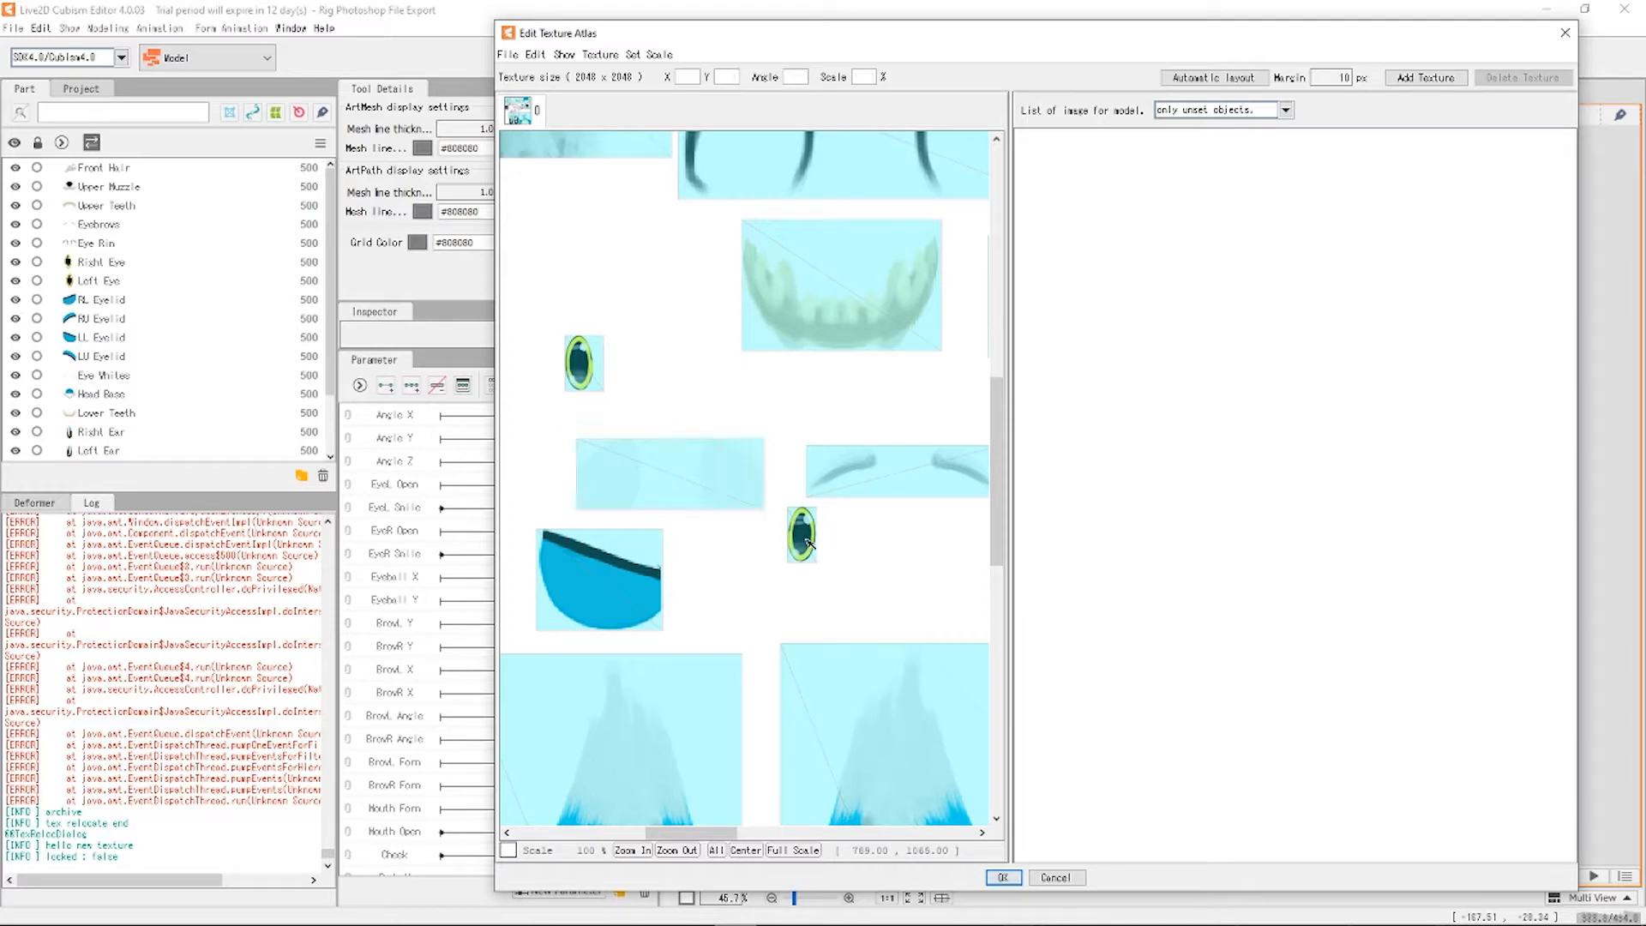
Enlarge the green eye and small eye pieces and set them side by side.
left_click(802, 538)
left_click_drag(819, 564, 691, 272)
left_click(586, 345)
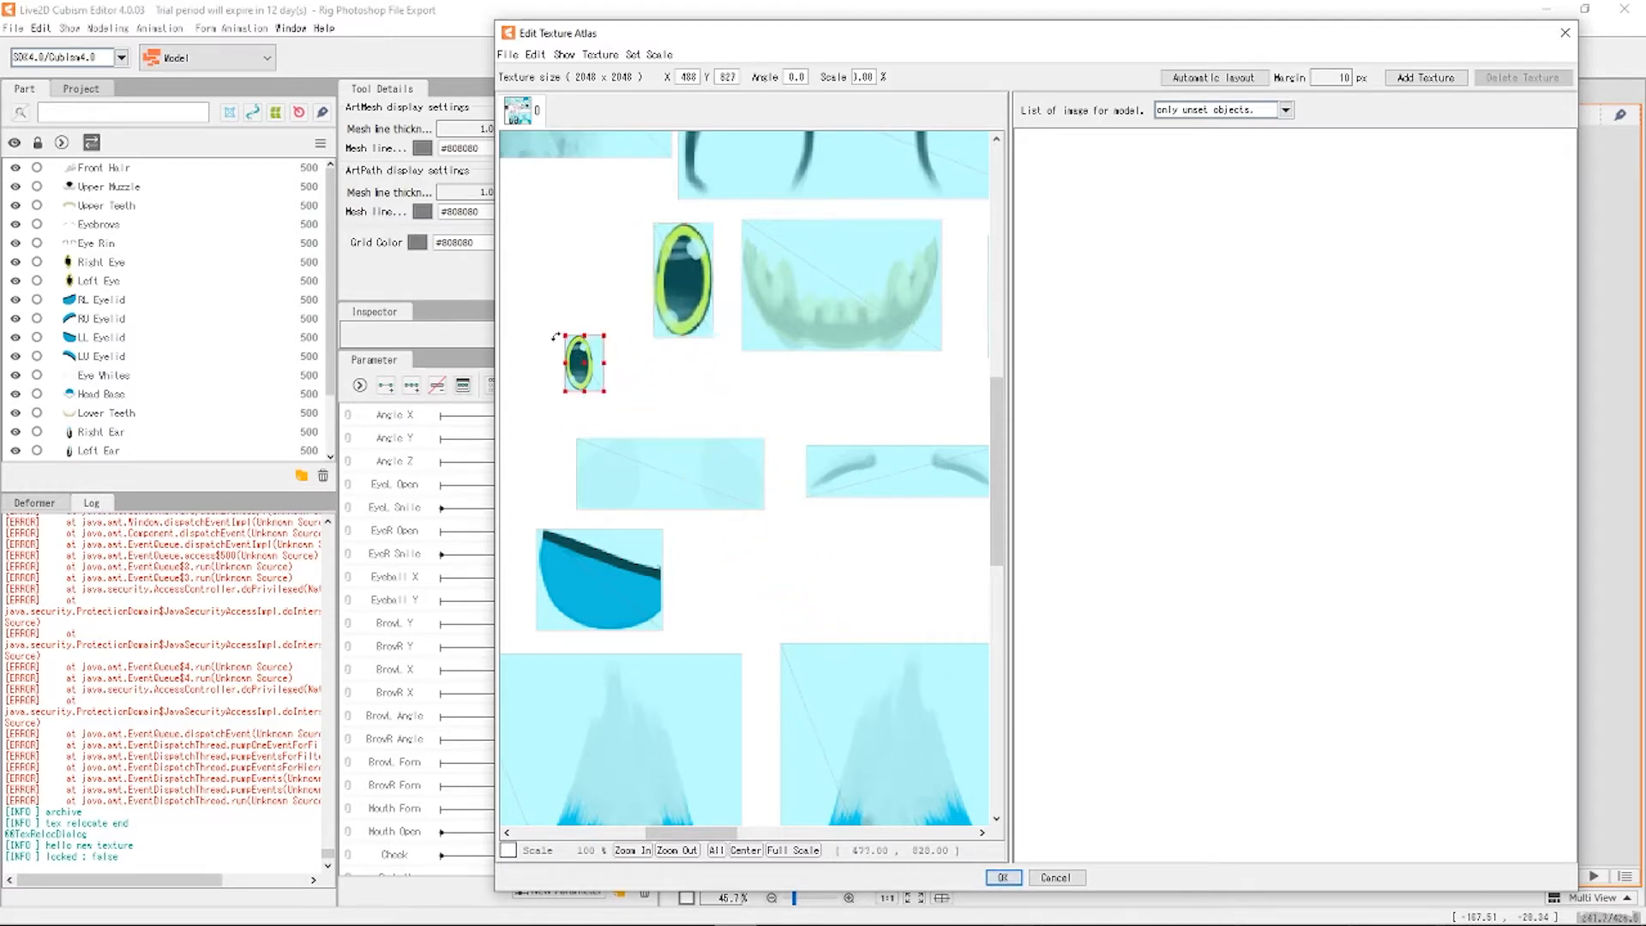
left_click_drag(564, 335, 498, 299)
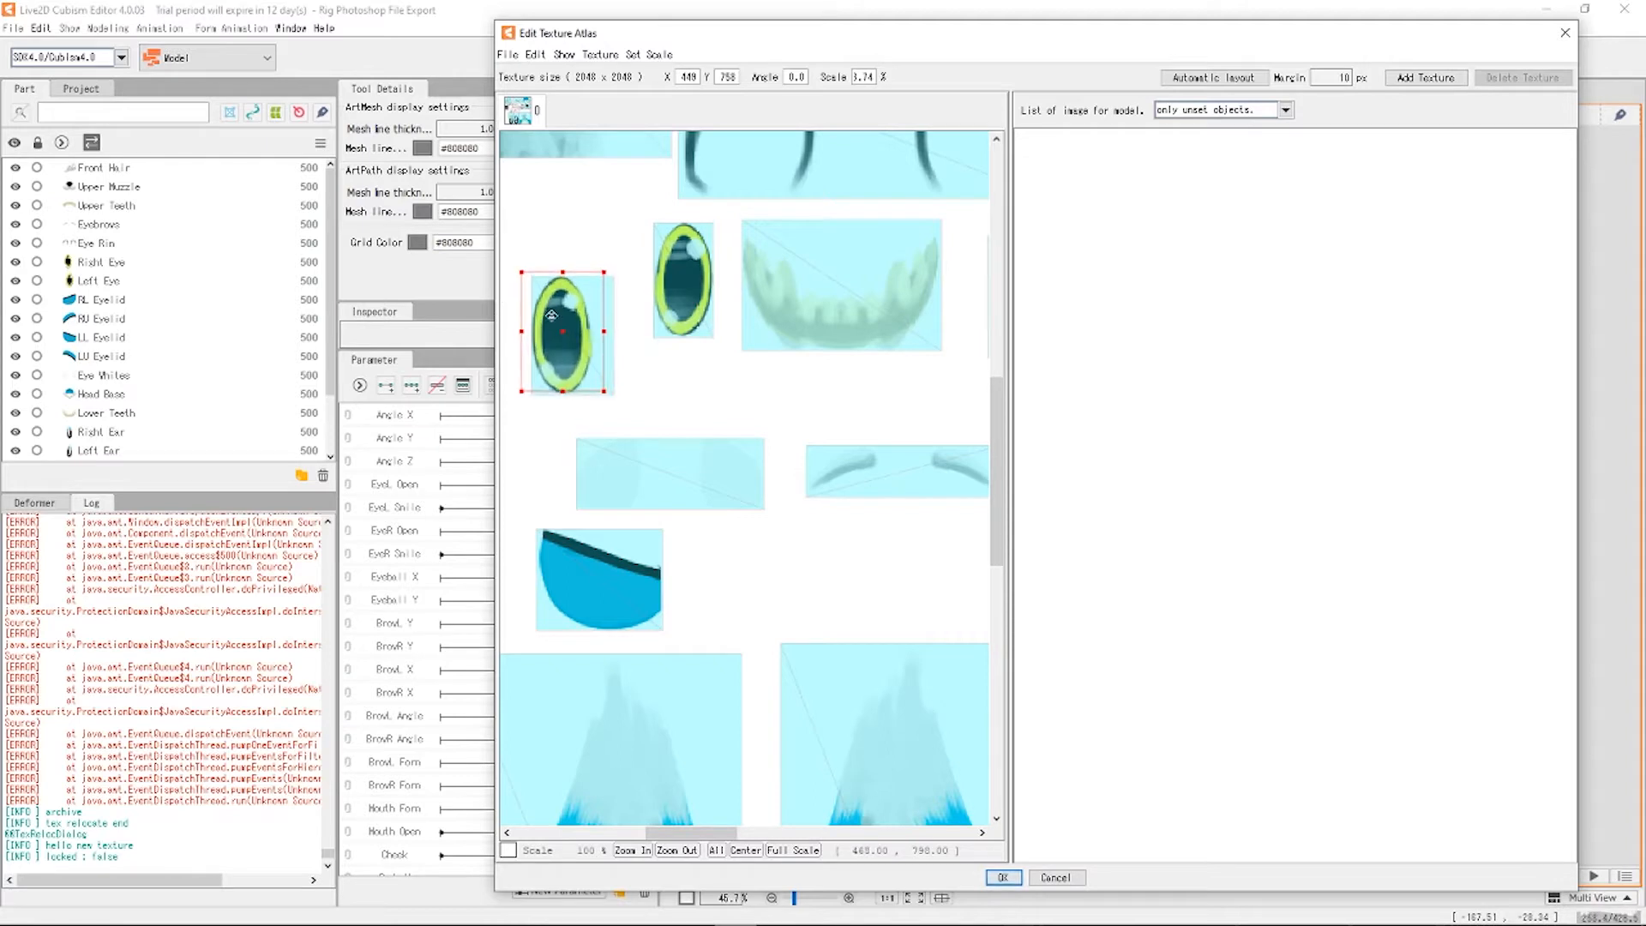
left_click_drag(567, 341, 588, 293)
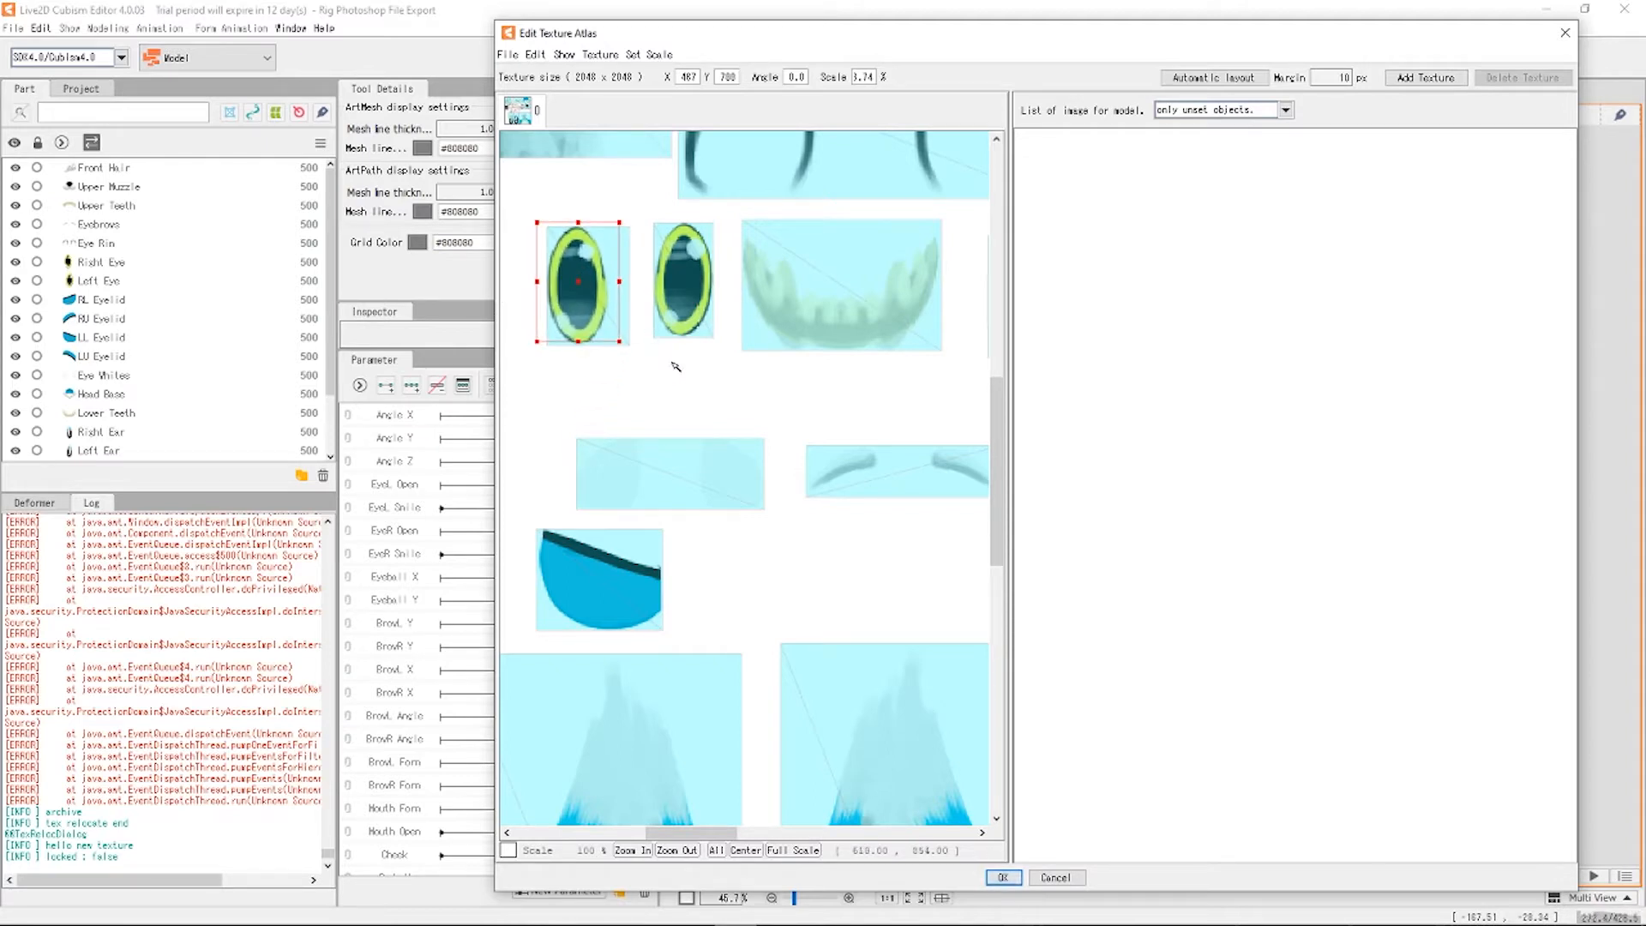
Review the whole 2048 × 2048 atlas layout and apply it with OK.
left_click(696, 401)
scroll(696, 400, "down", 5)
scroll(767, 319, "up", 3)
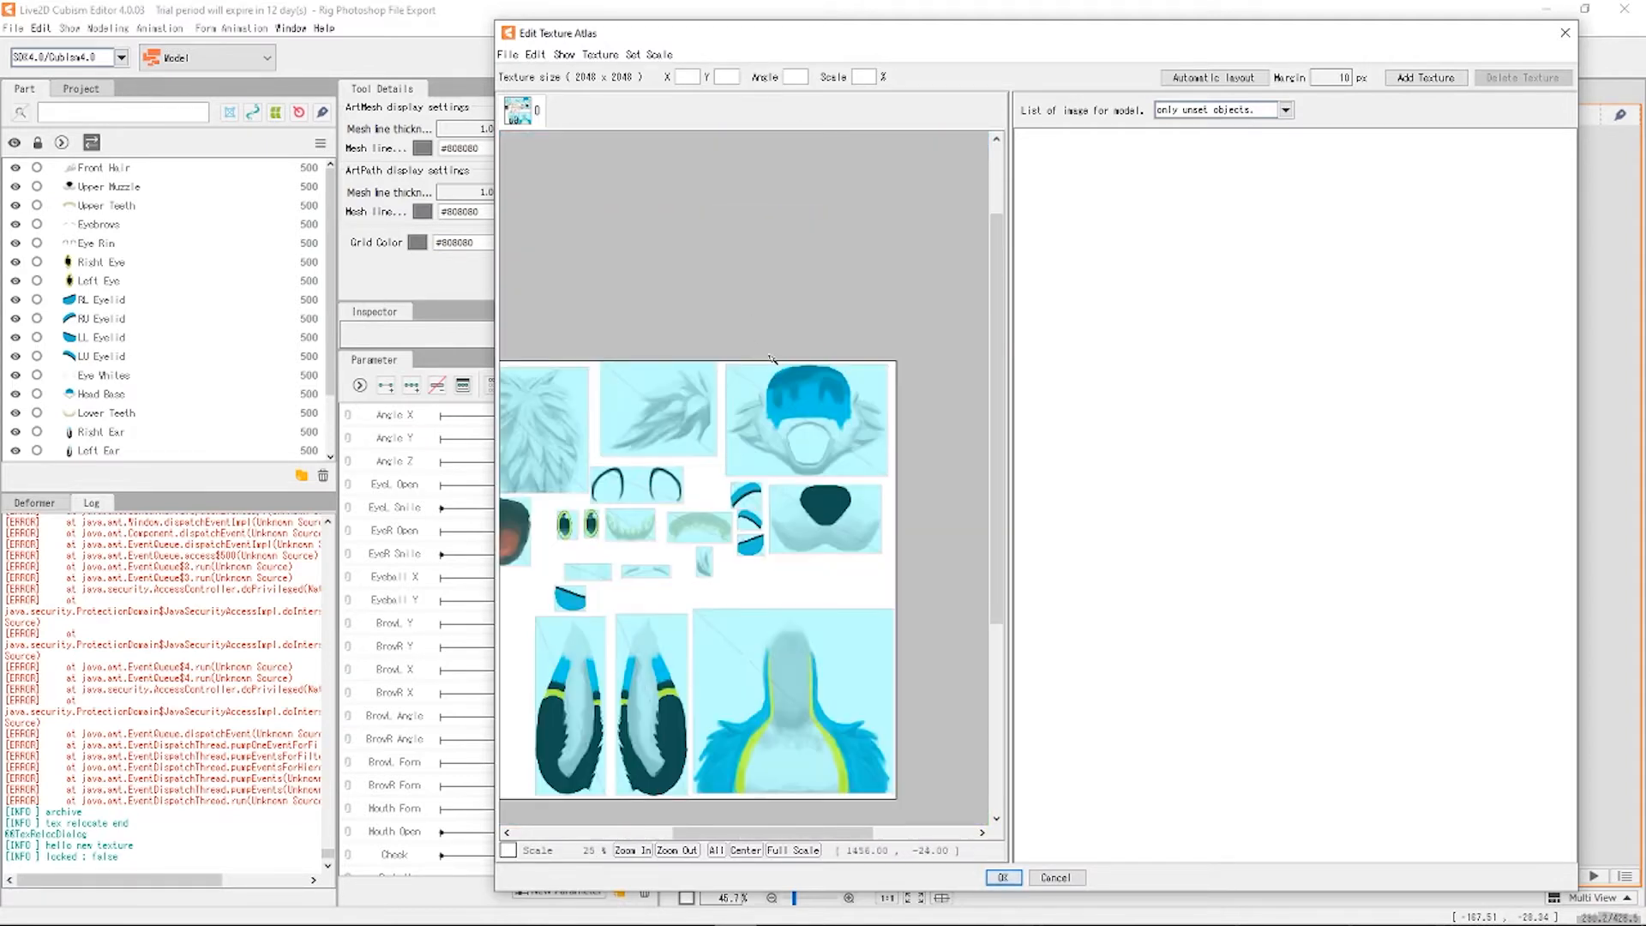
scroll(736, 399, "down", 4)
scroll(680, 409, "up", 3)
scroll(695, 414, "down", 3)
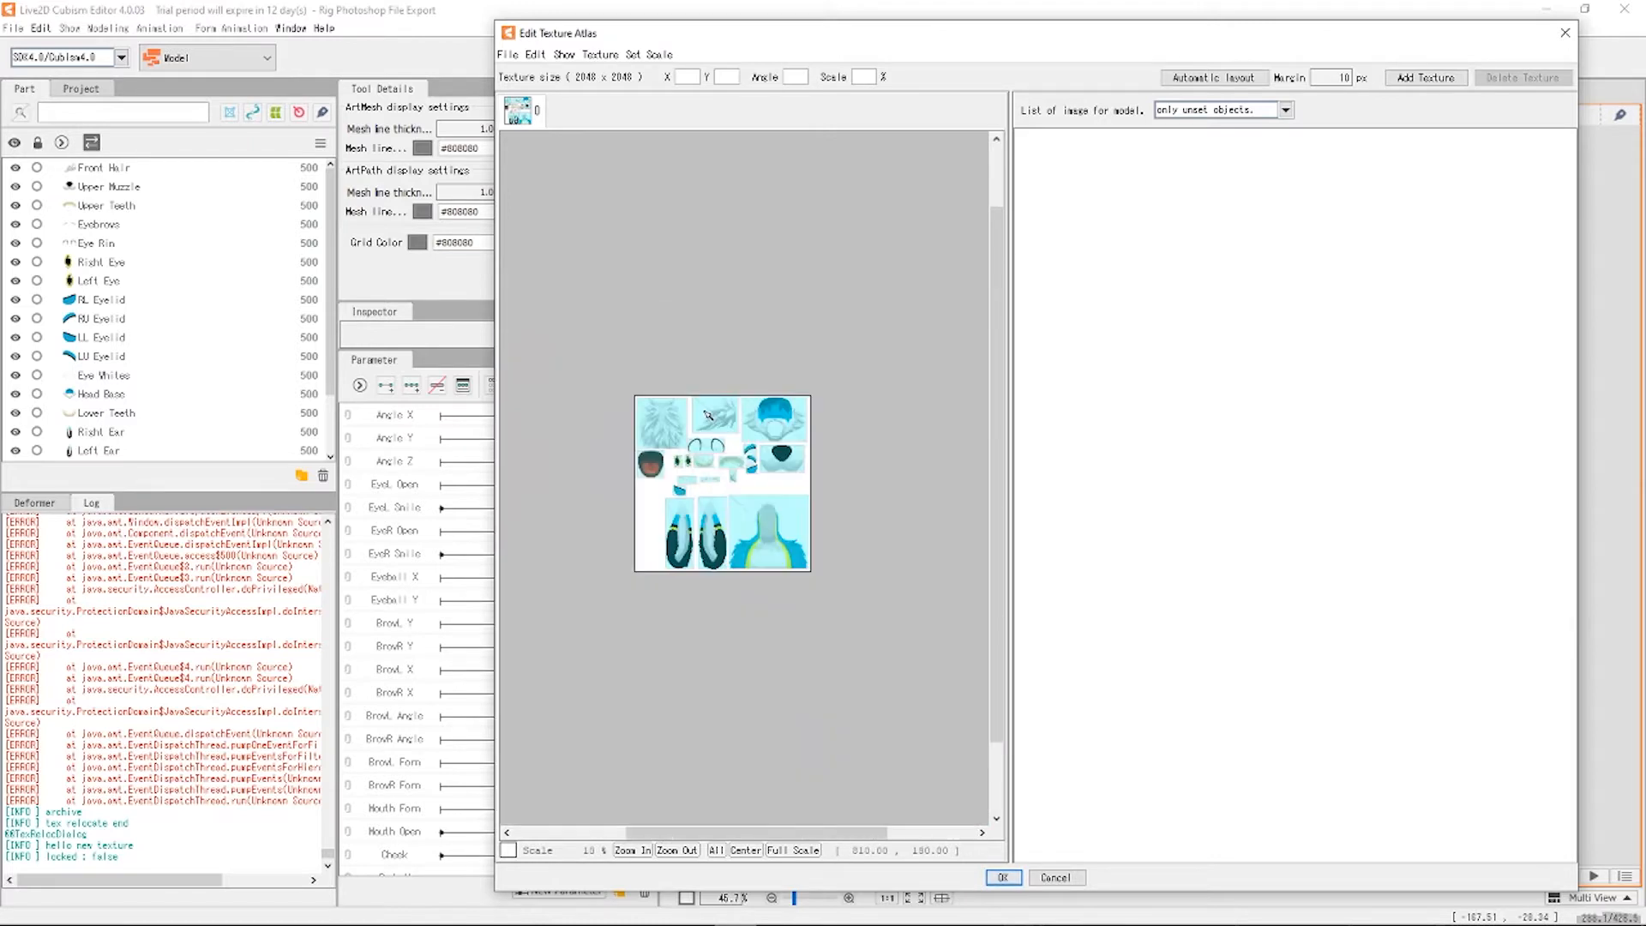
scroll(740, 431, "up", 2)
scroll(743, 459, "up", 8)
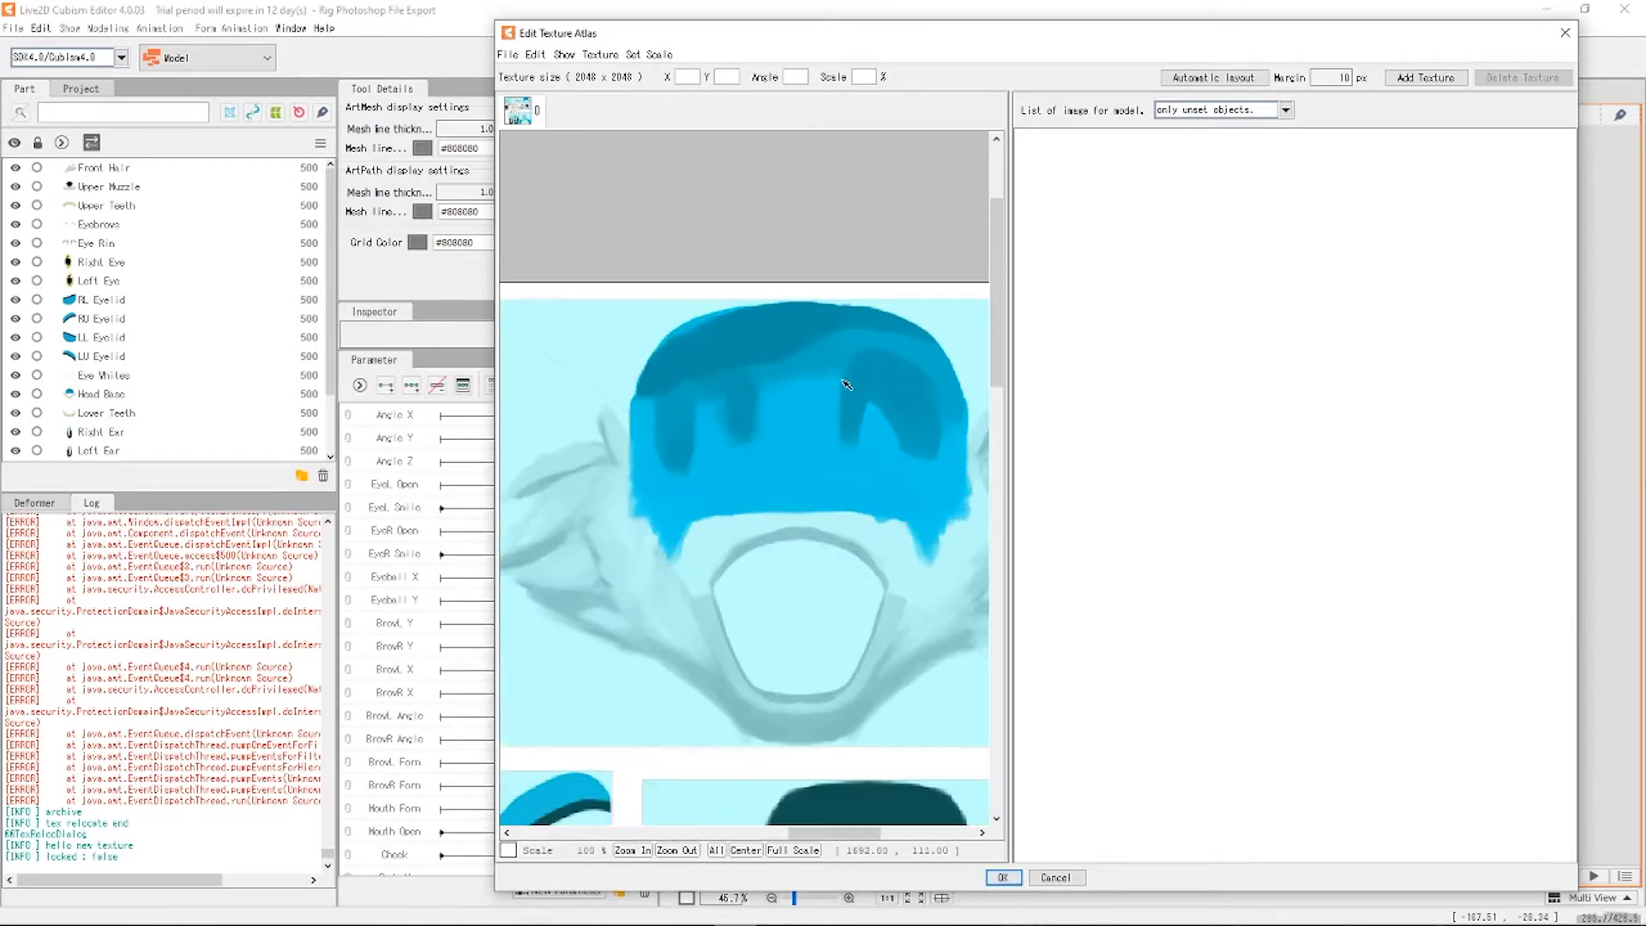
scroll(641, 314, "down", 8)
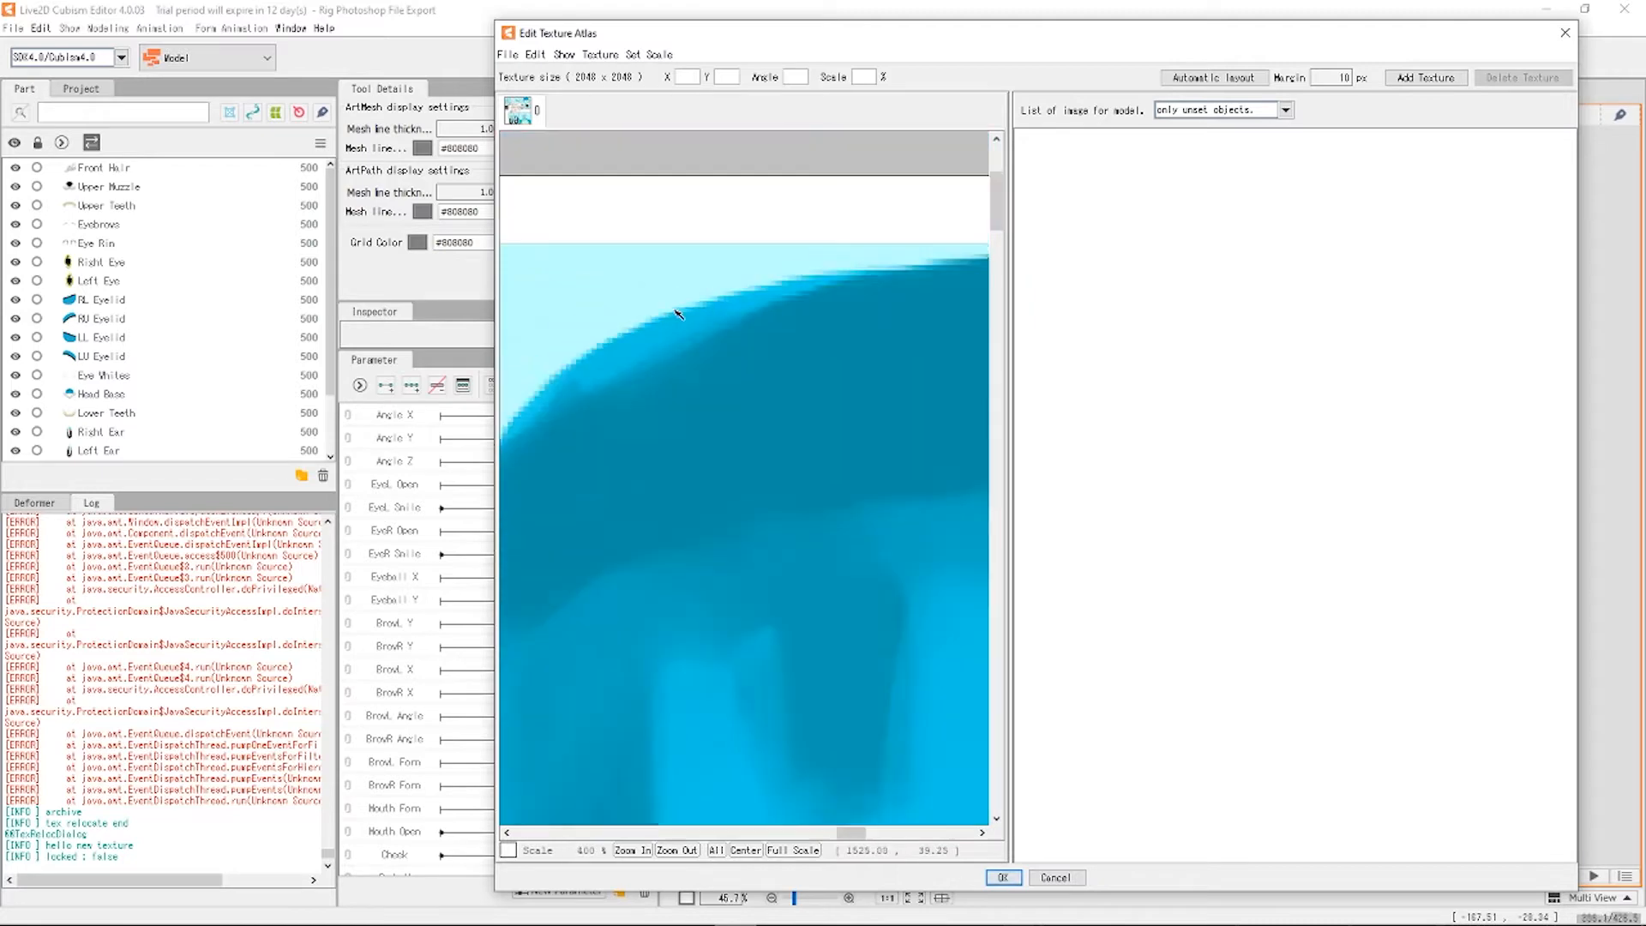
scroll(664, 416, "up", 3)
scroll(677, 524, "down", 3)
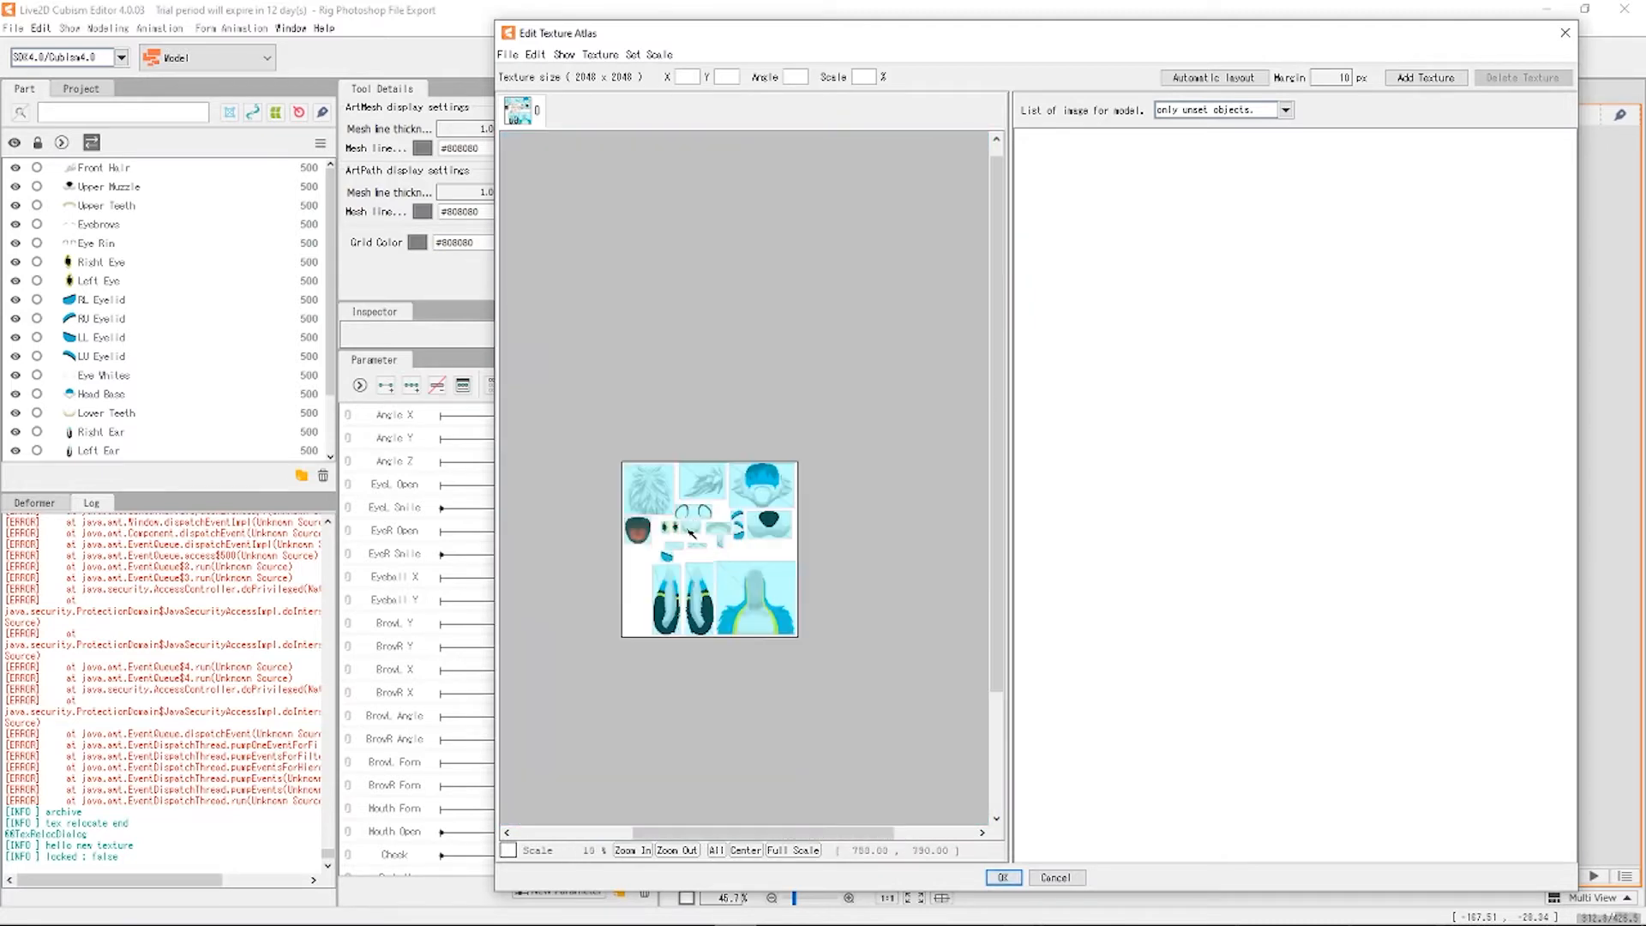
scroll(678, 600, "up", 1)
scroll(746, 420, "down", 1)
scroll(823, 343, "up", 1)
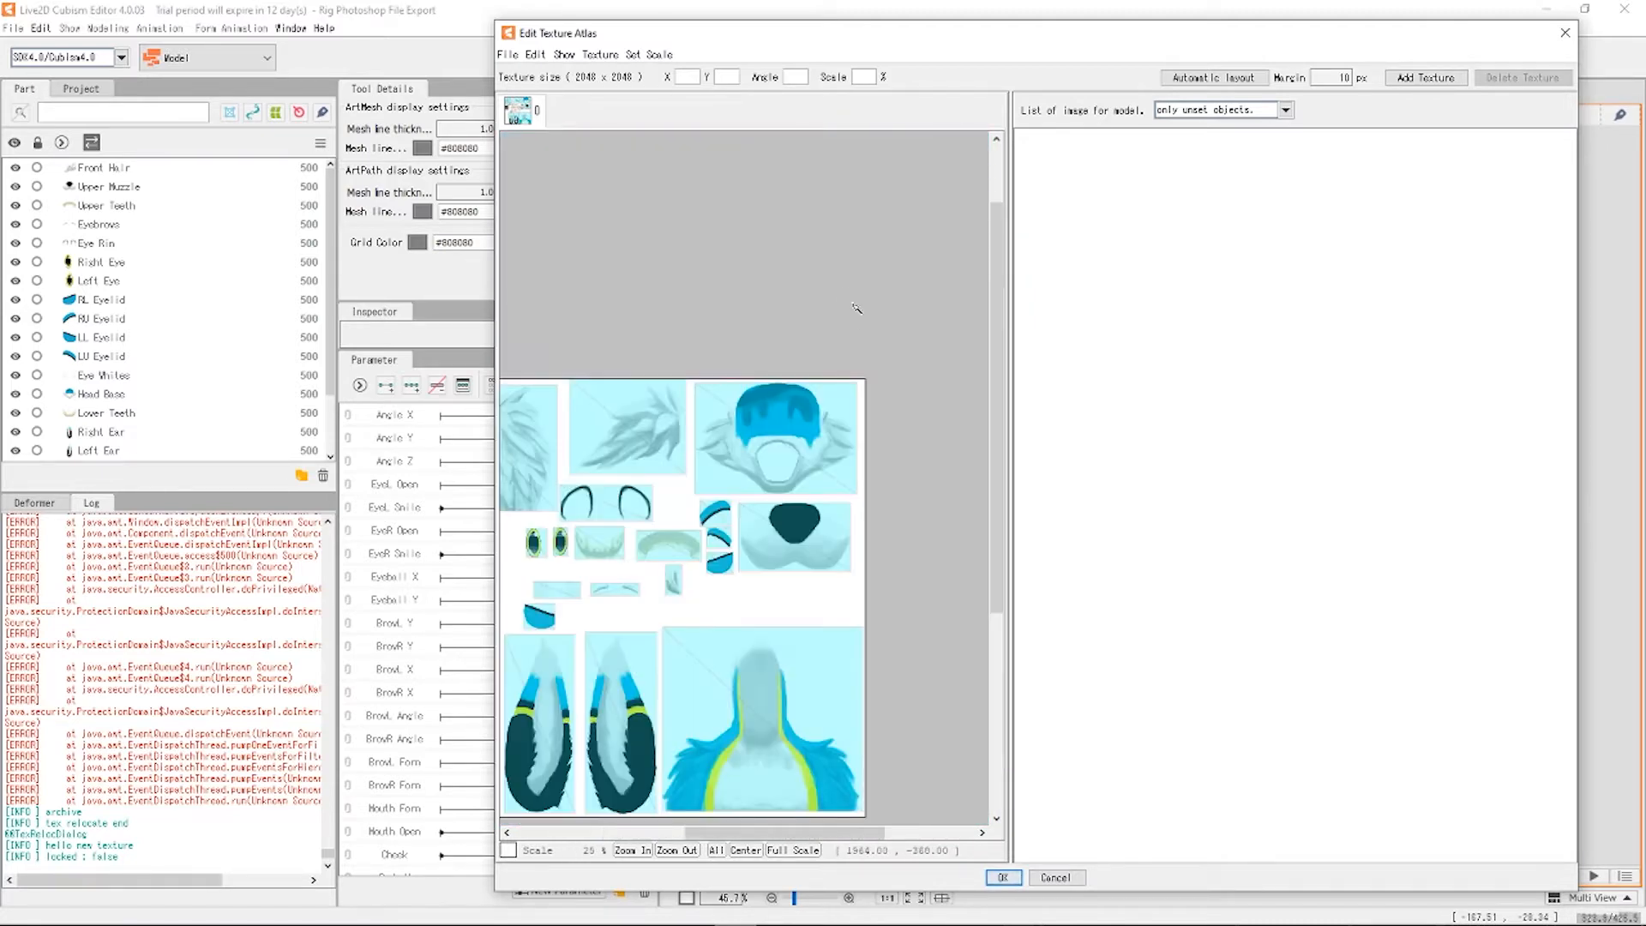
scroll(796, 427, "down", 1)
scroll(746, 486, "up", 1)
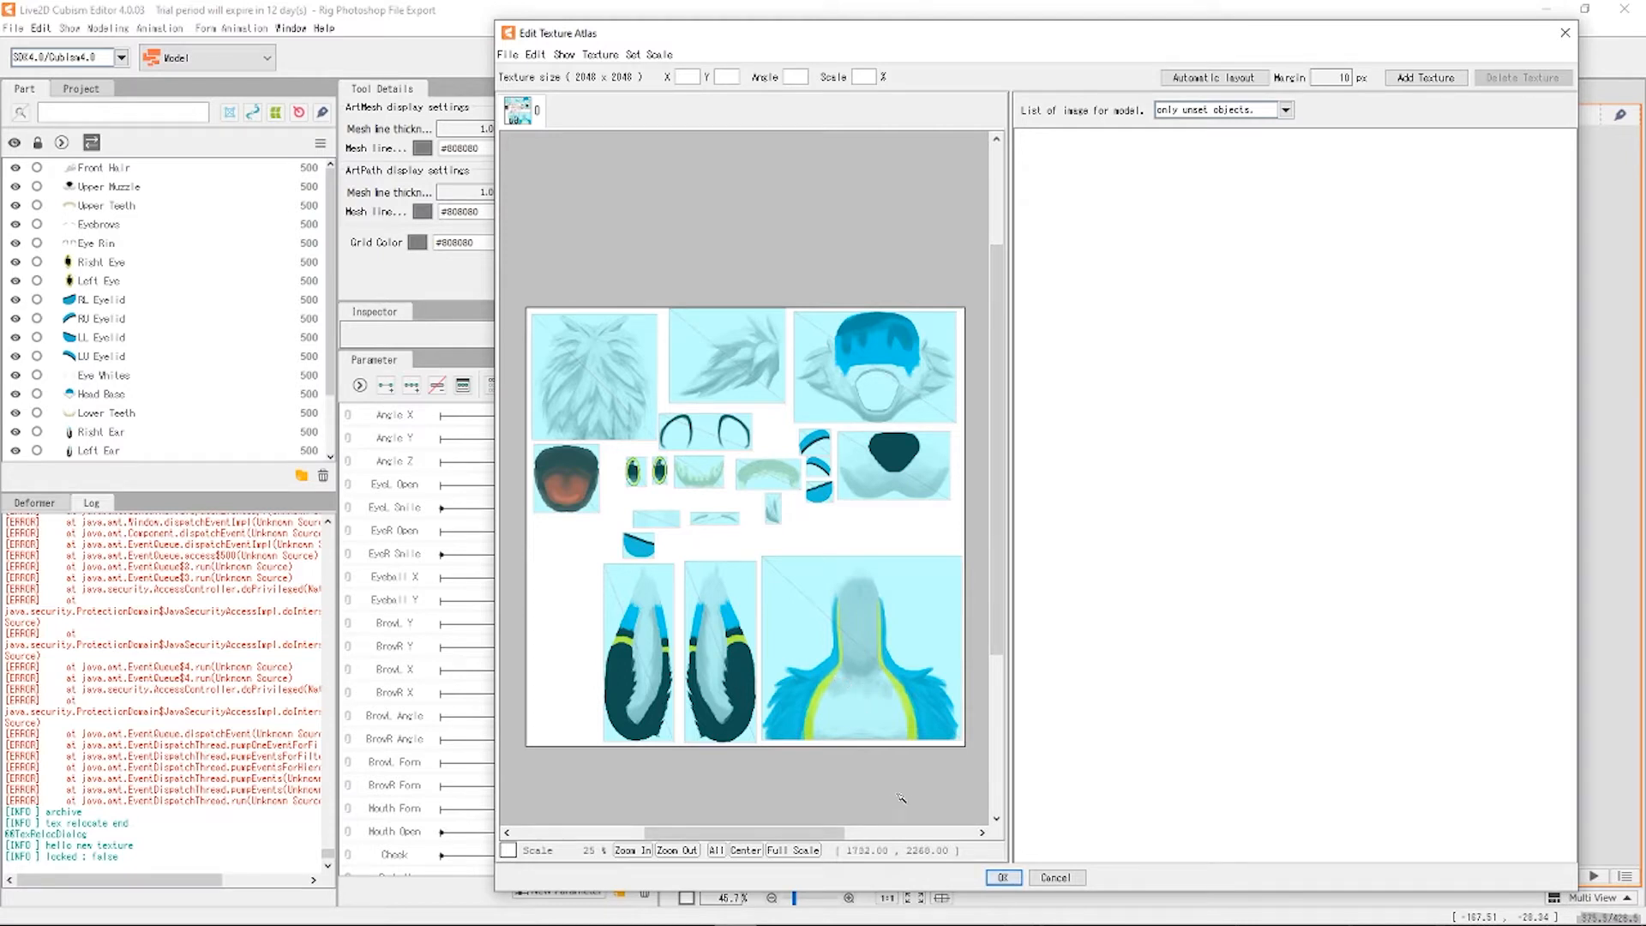
scroll(895, 674, "up", 3)
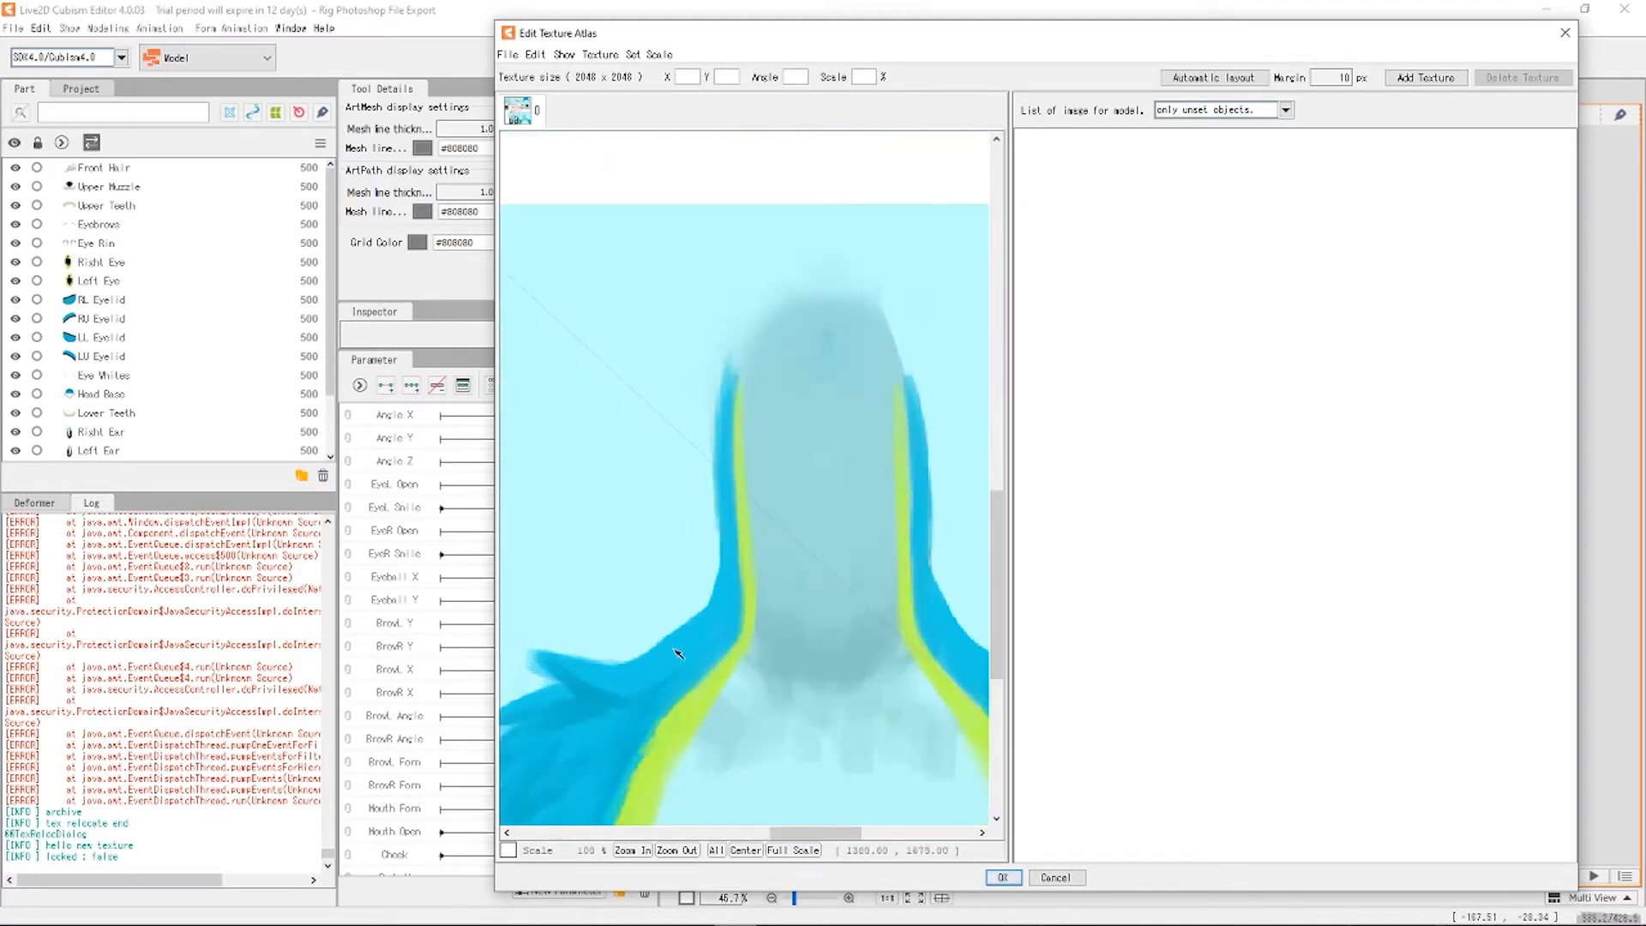
scroll(748, 444, "down", 3)
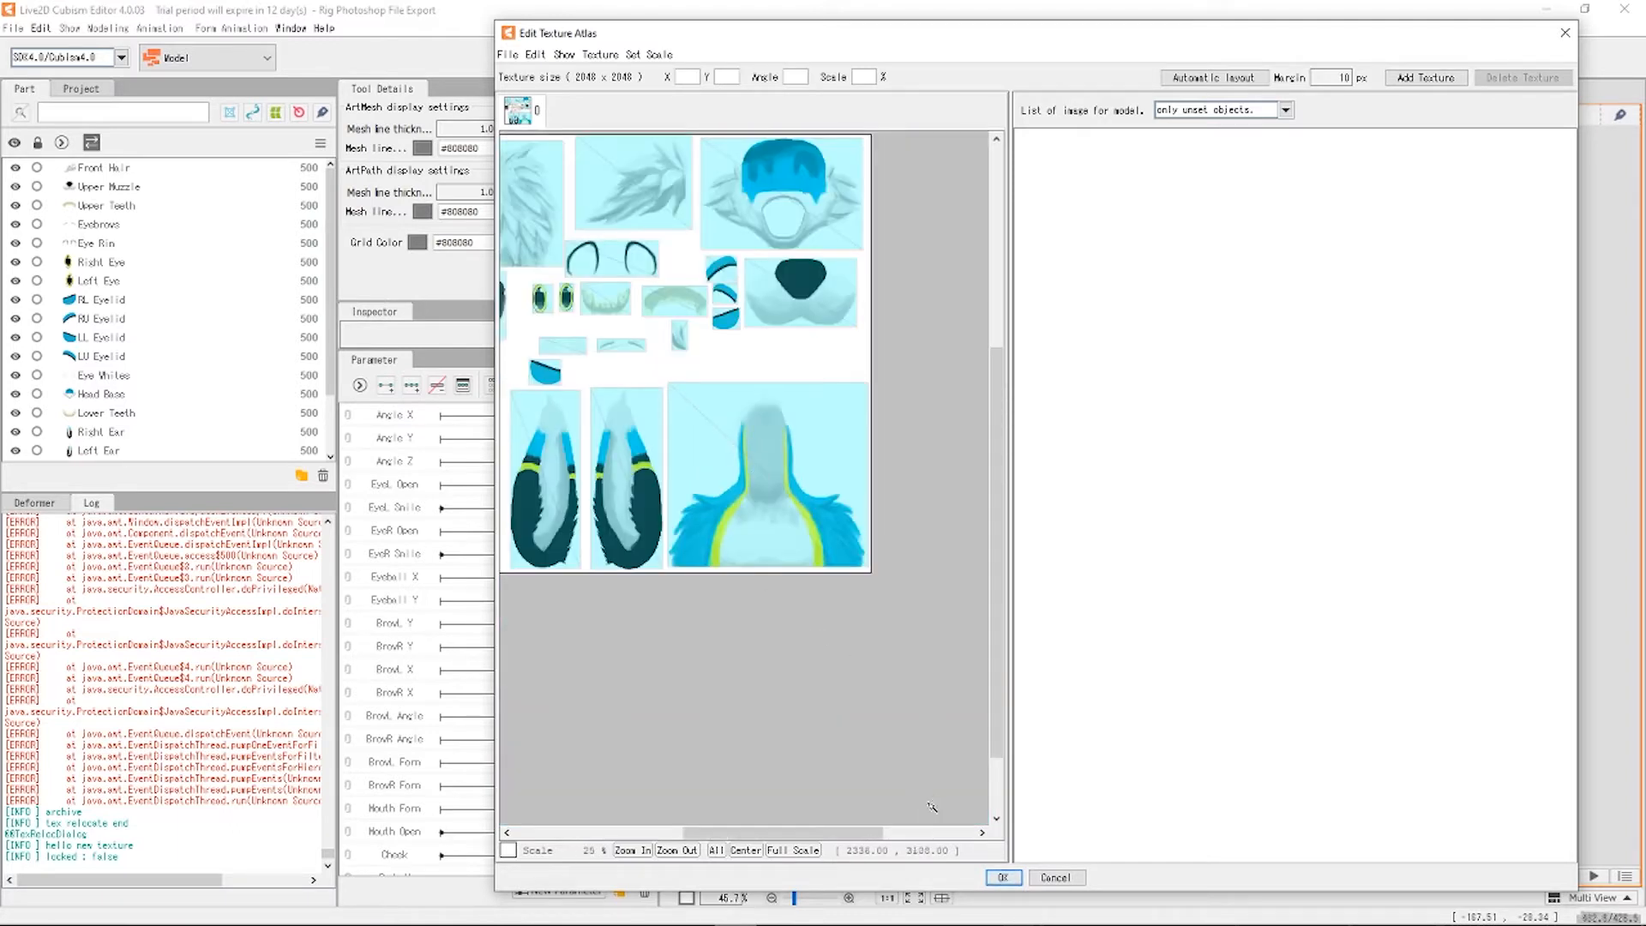
left_click_drag(996, 656, 996, 557)
left_click_drag(803, 842, 762, 843)
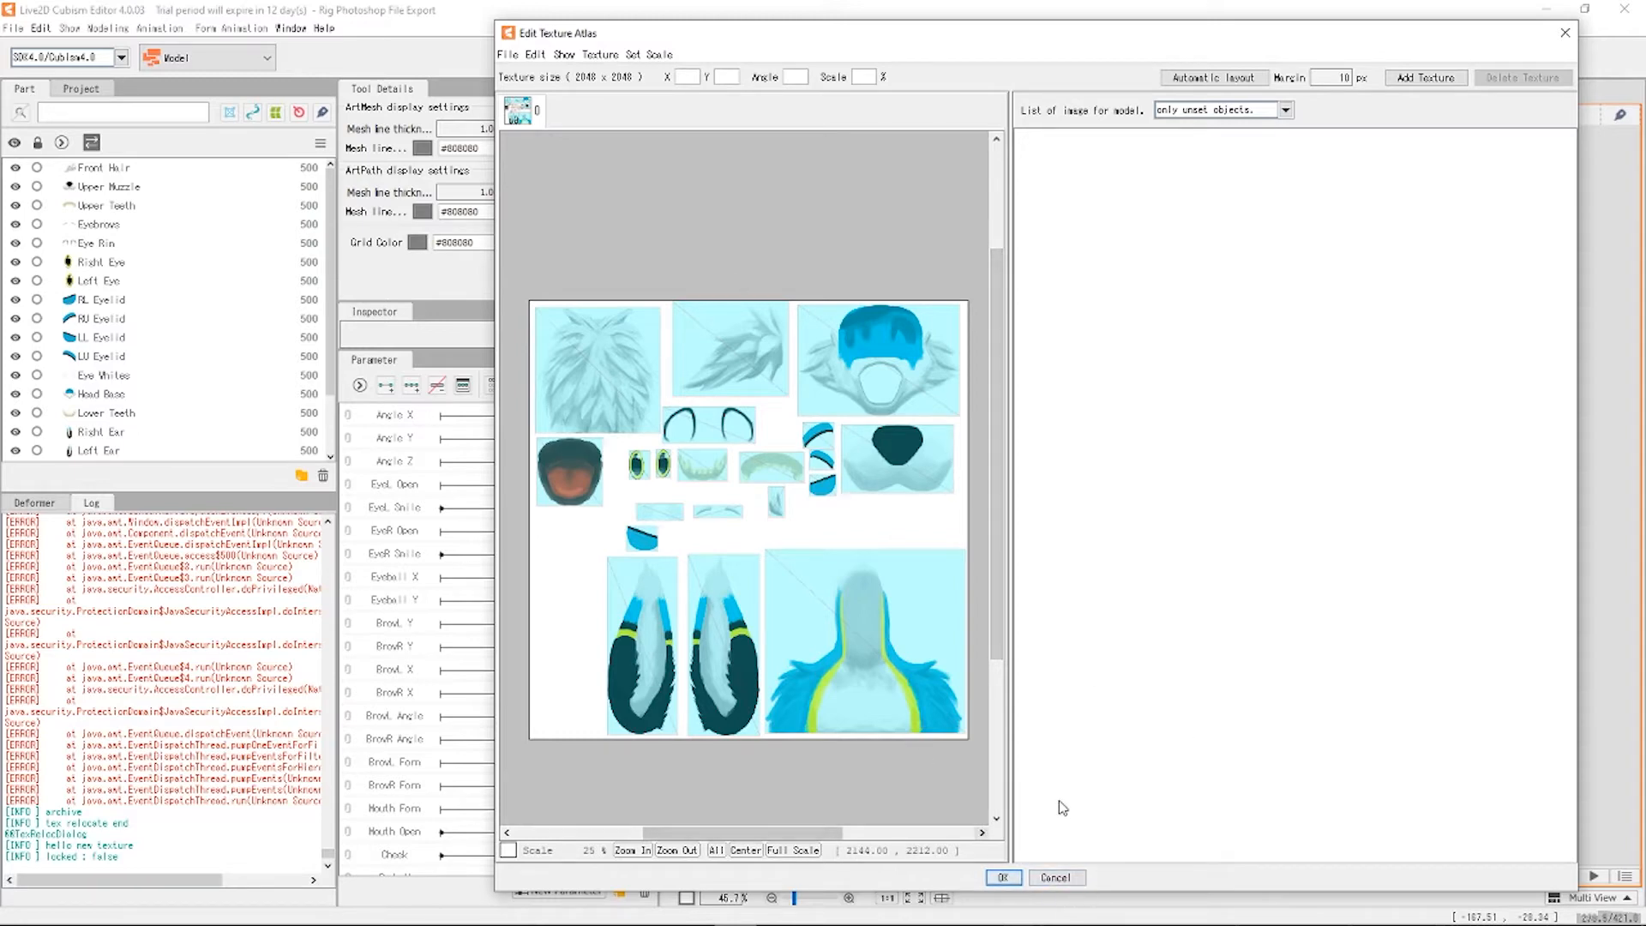
left_click(1006, 877)
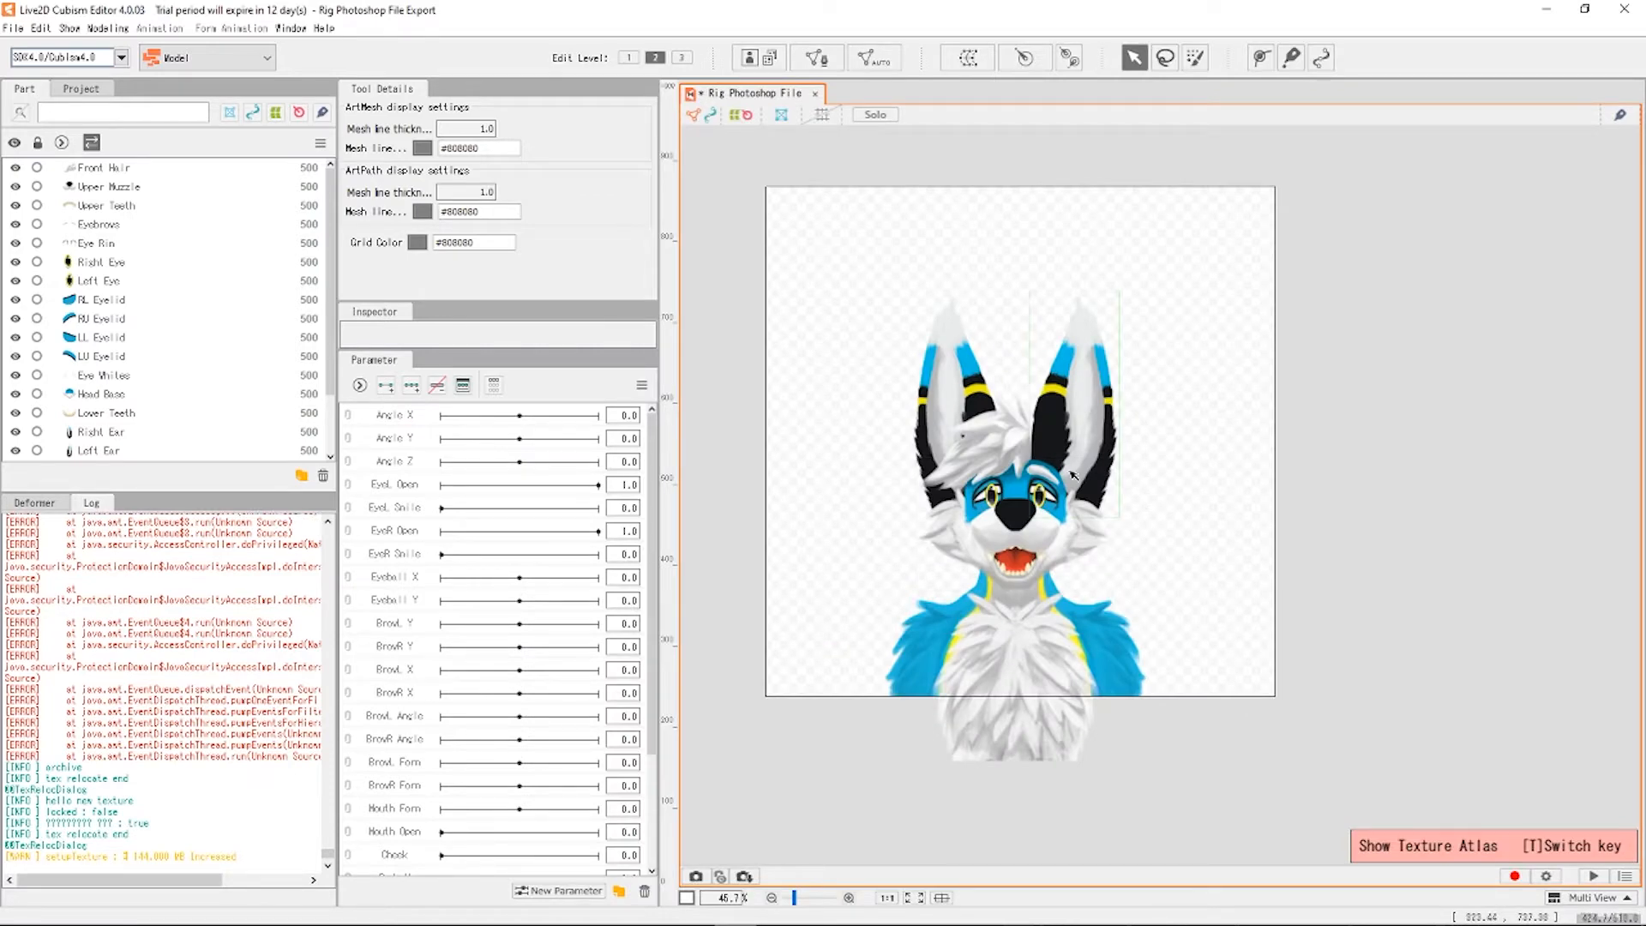
scroll(1027, 537, "up", 3)
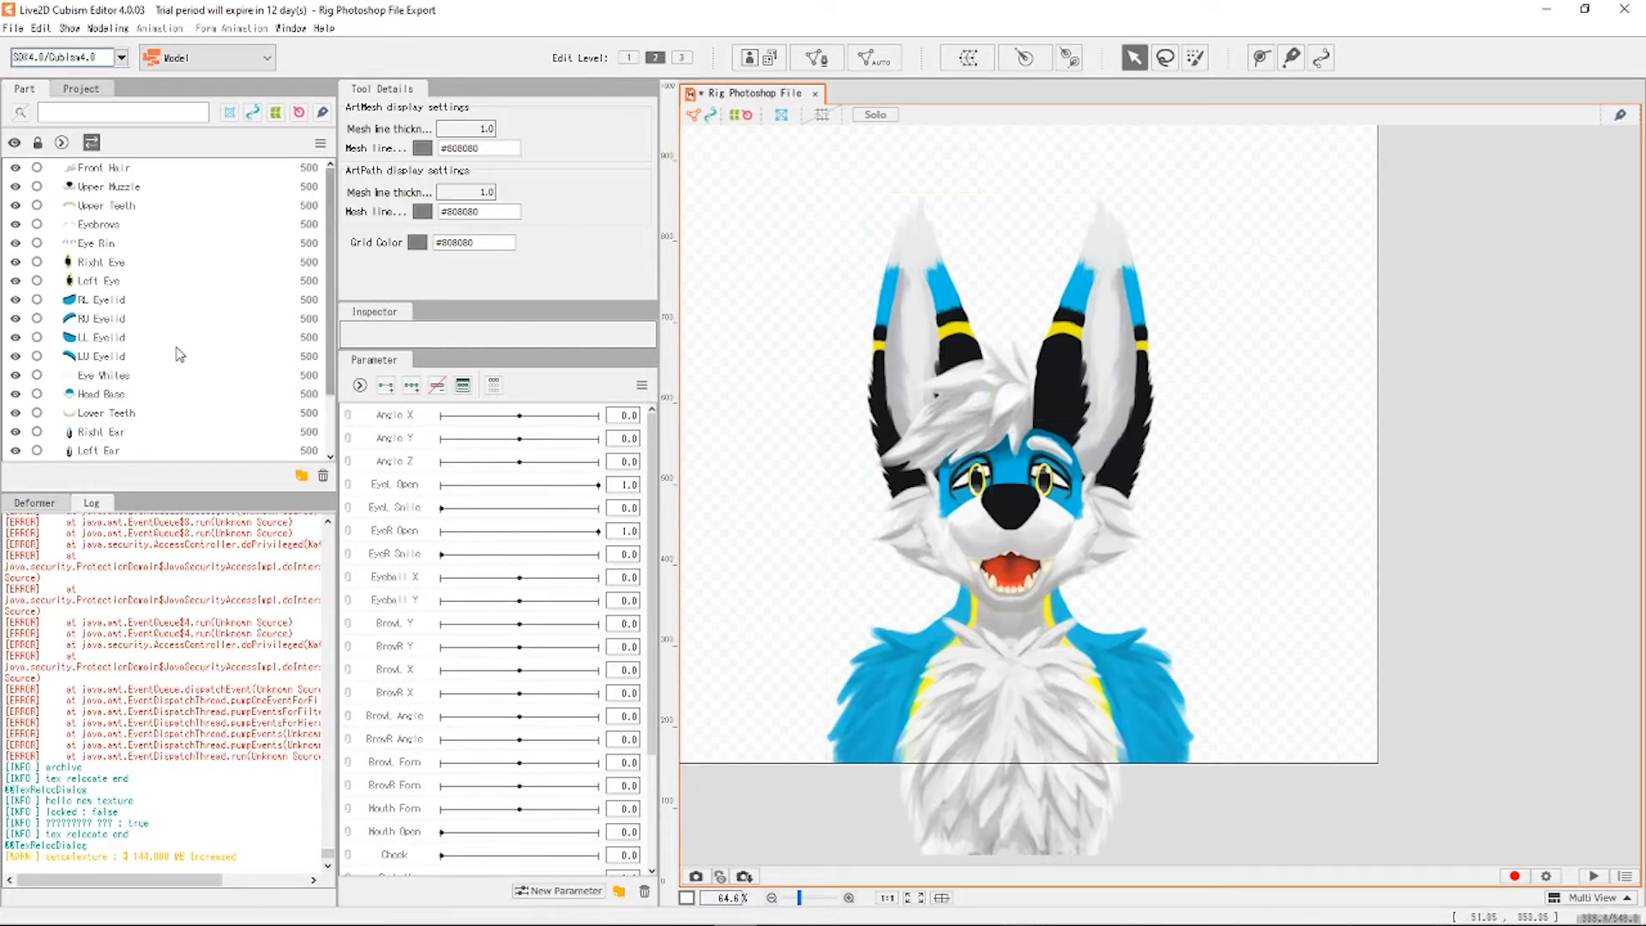
scroll(150, 366, "down", 2)
scroll(291, 321, "up", 2)
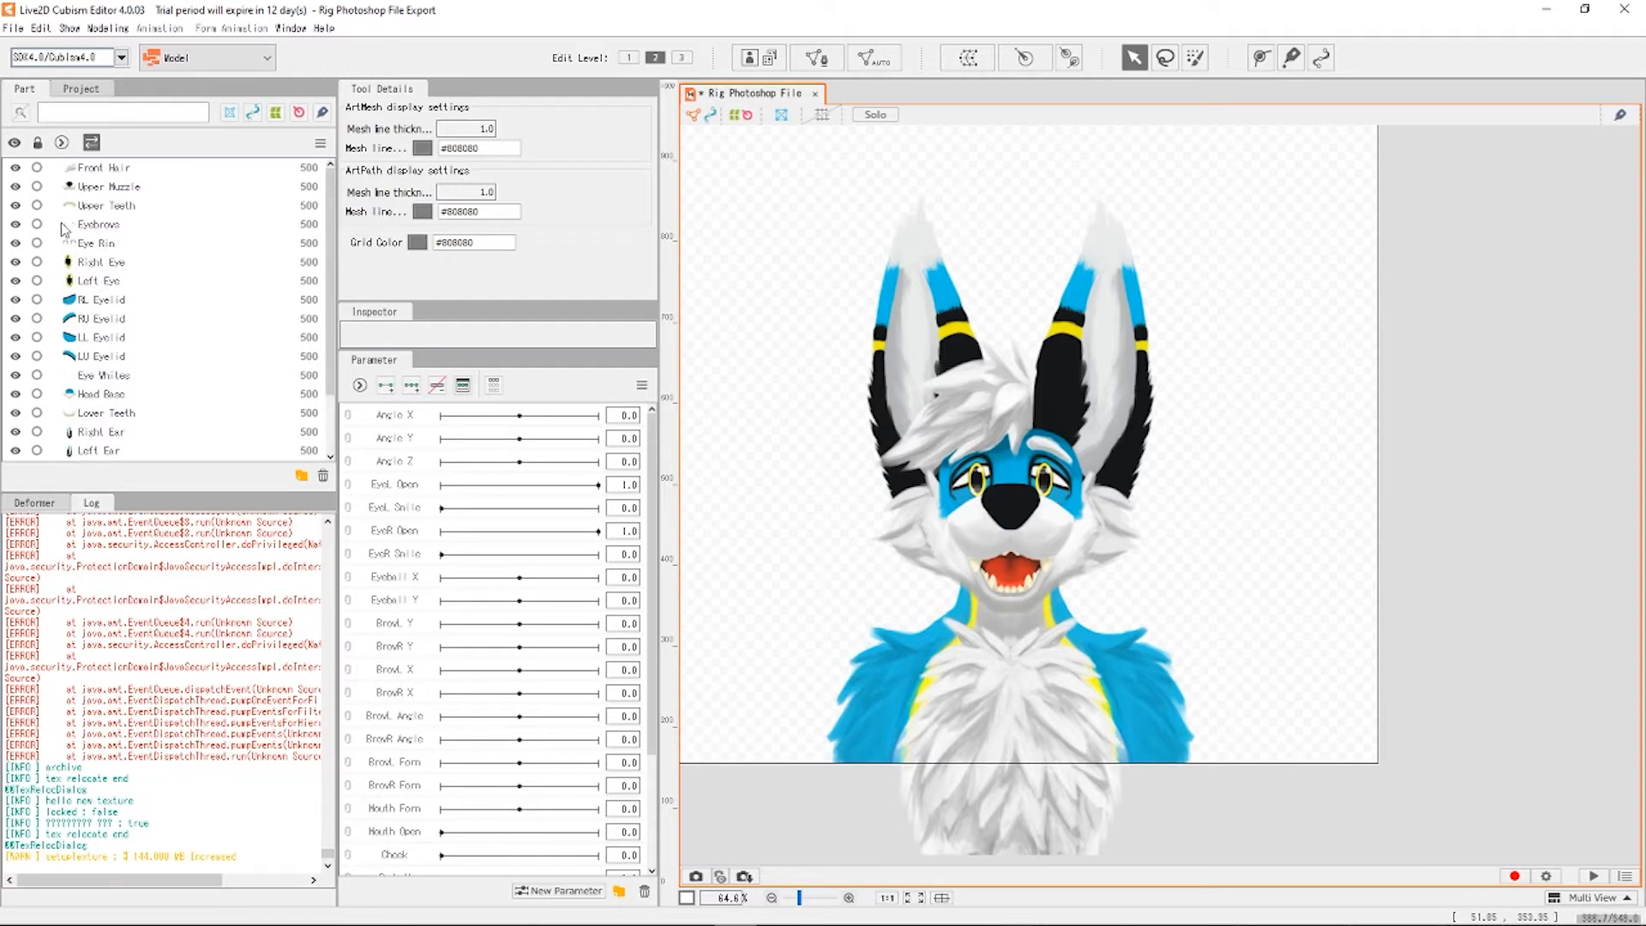
scroll(1015, 488, "up", 5)
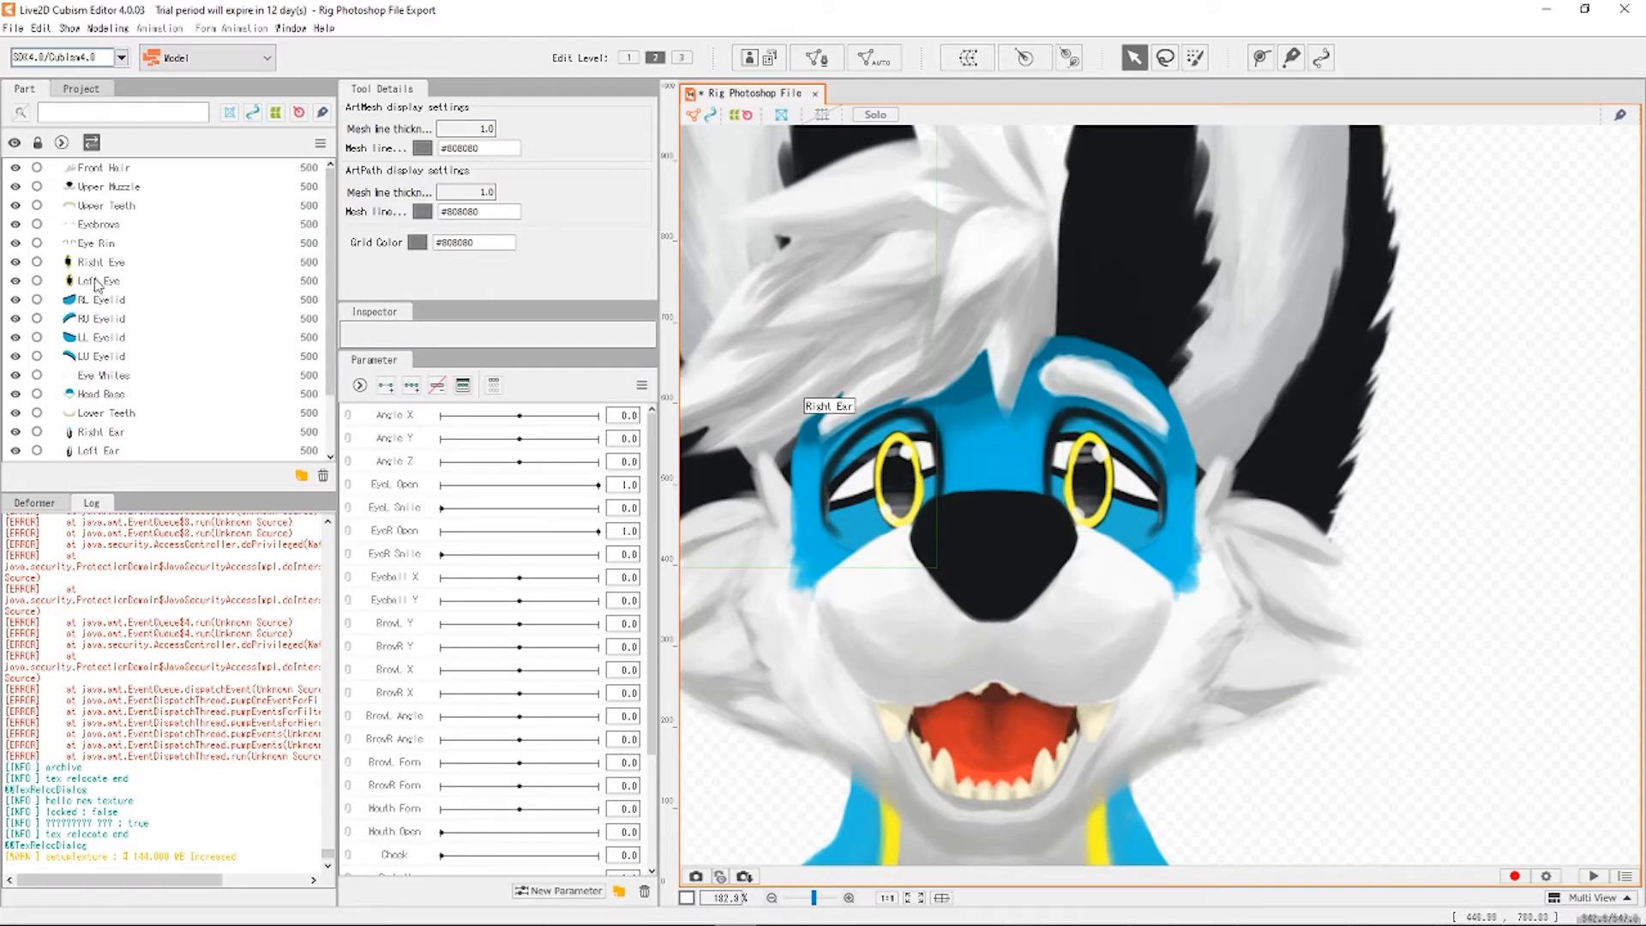
Move Right Eye below RU Eyelid and Left Eye below LU Eyelid, then check Eye Whites, Left Eye and Eye Rim.
left_click_drag(107, 264, 107, 331)
left_click_drag(112, 267, 109, 372)
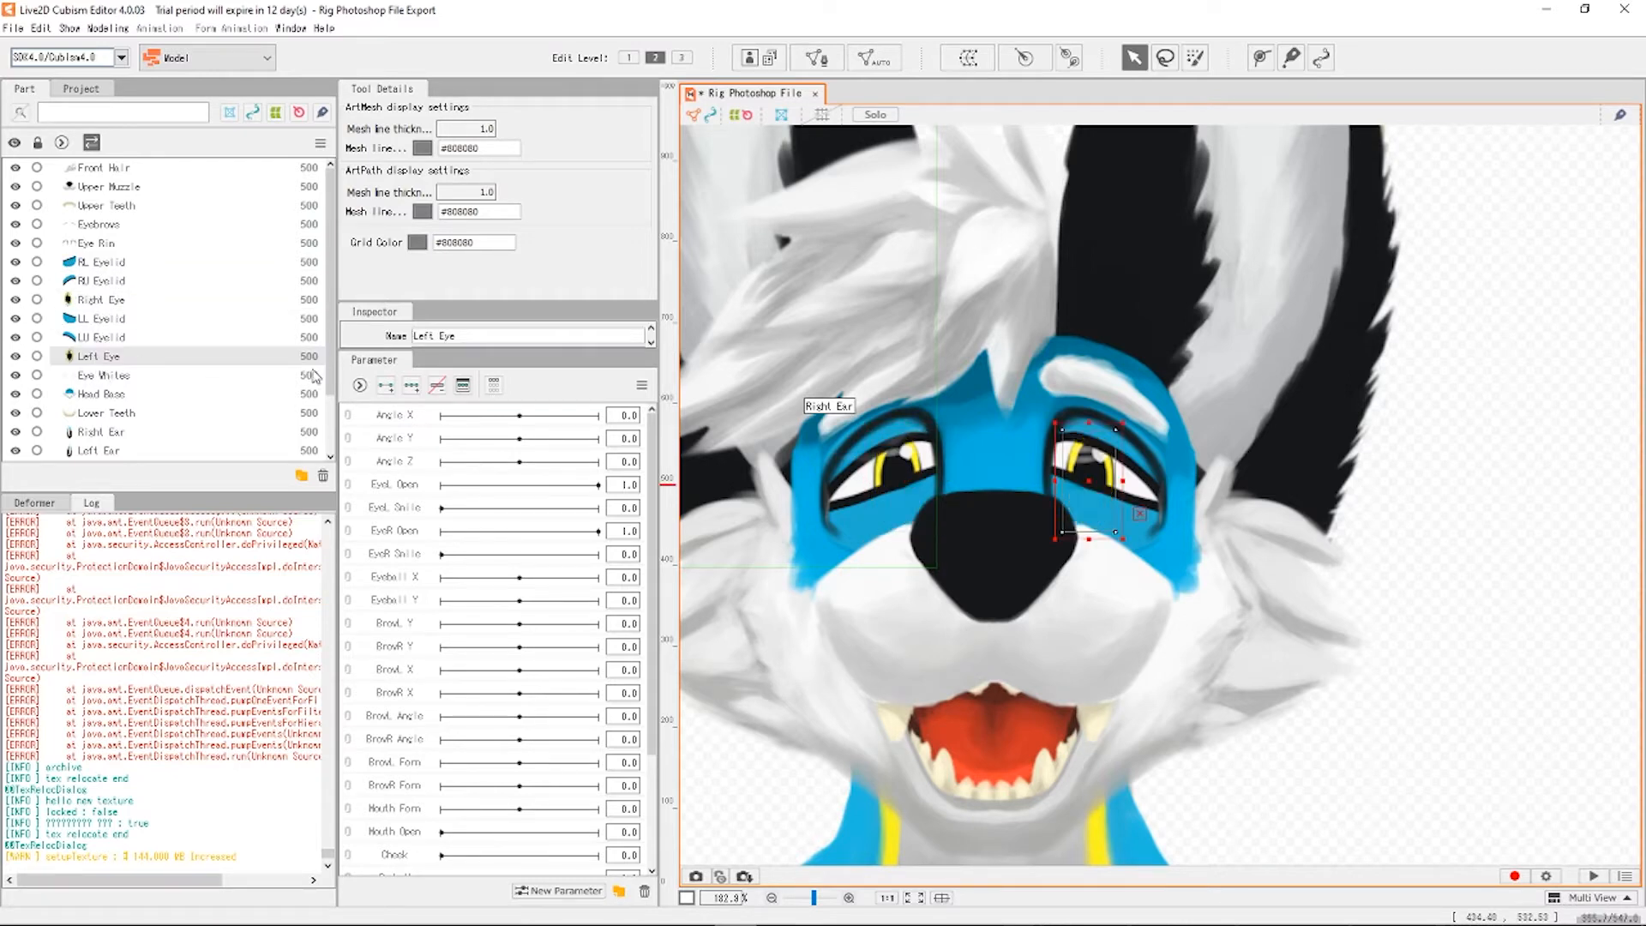
left_click(99, 377)
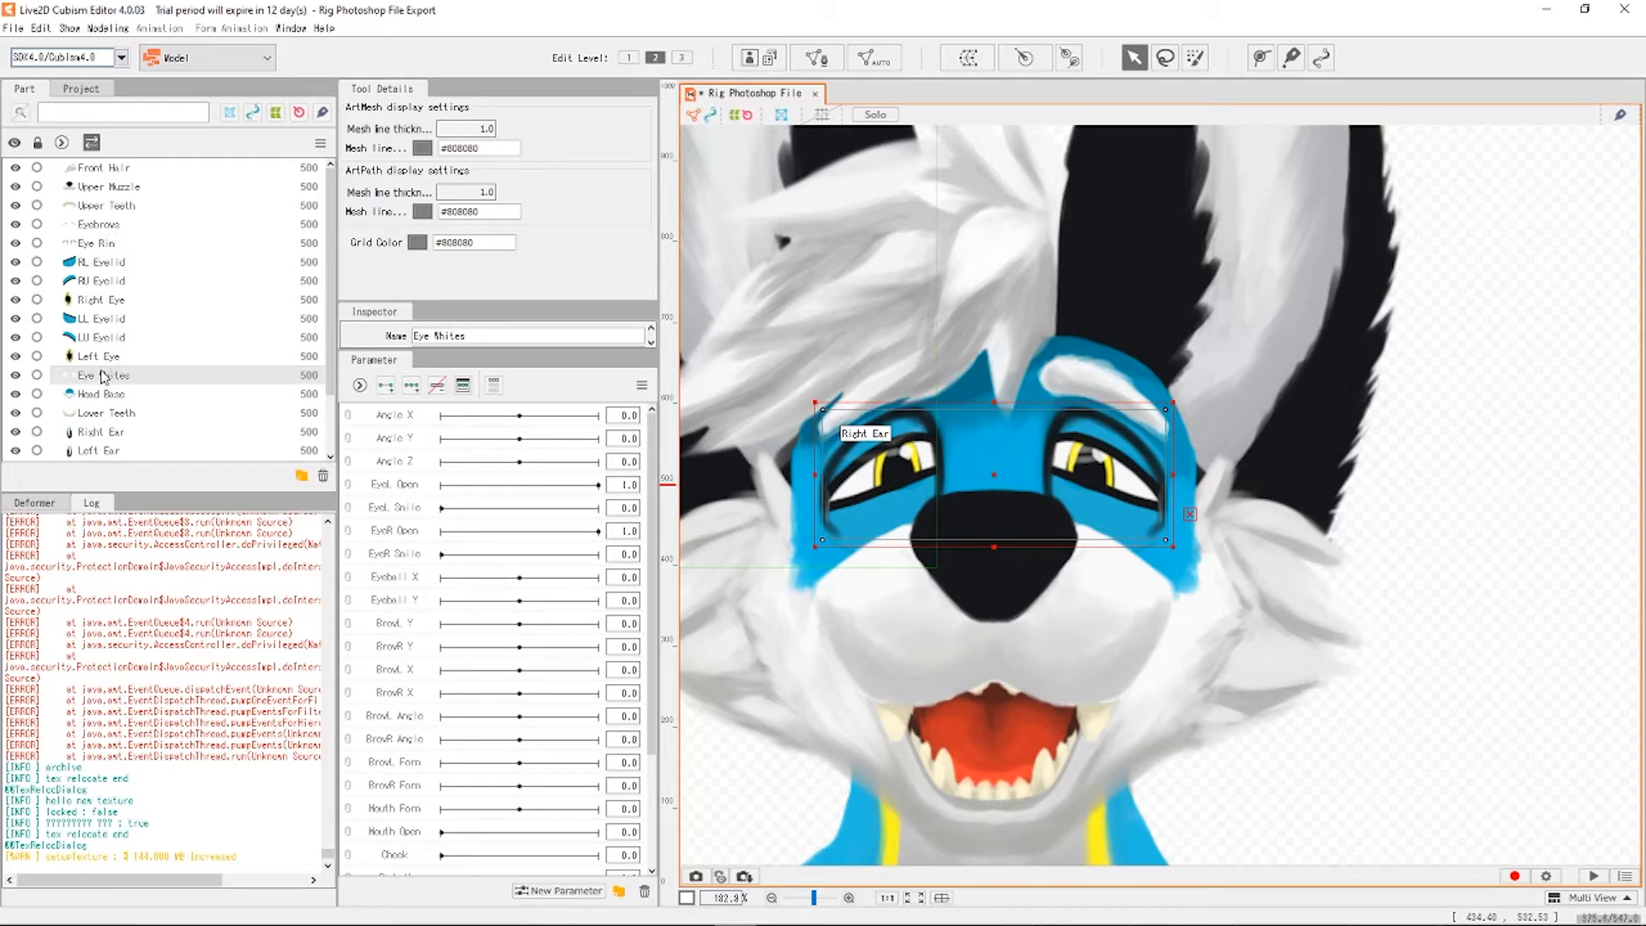
left_click(120, 358)
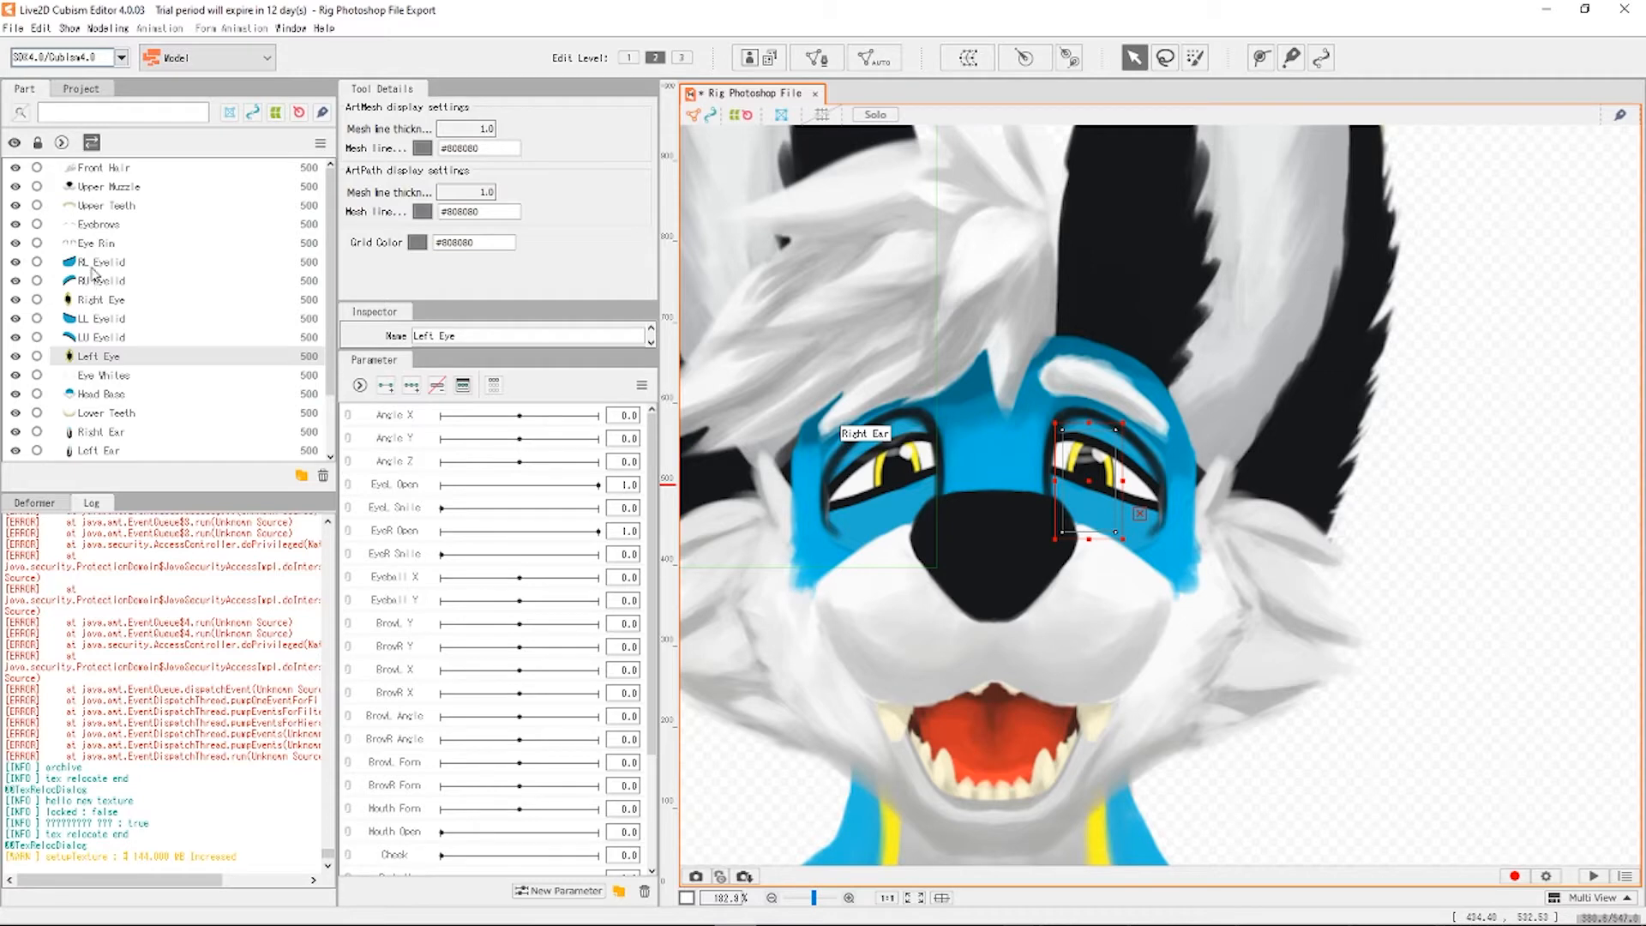
left_click(115, 243)
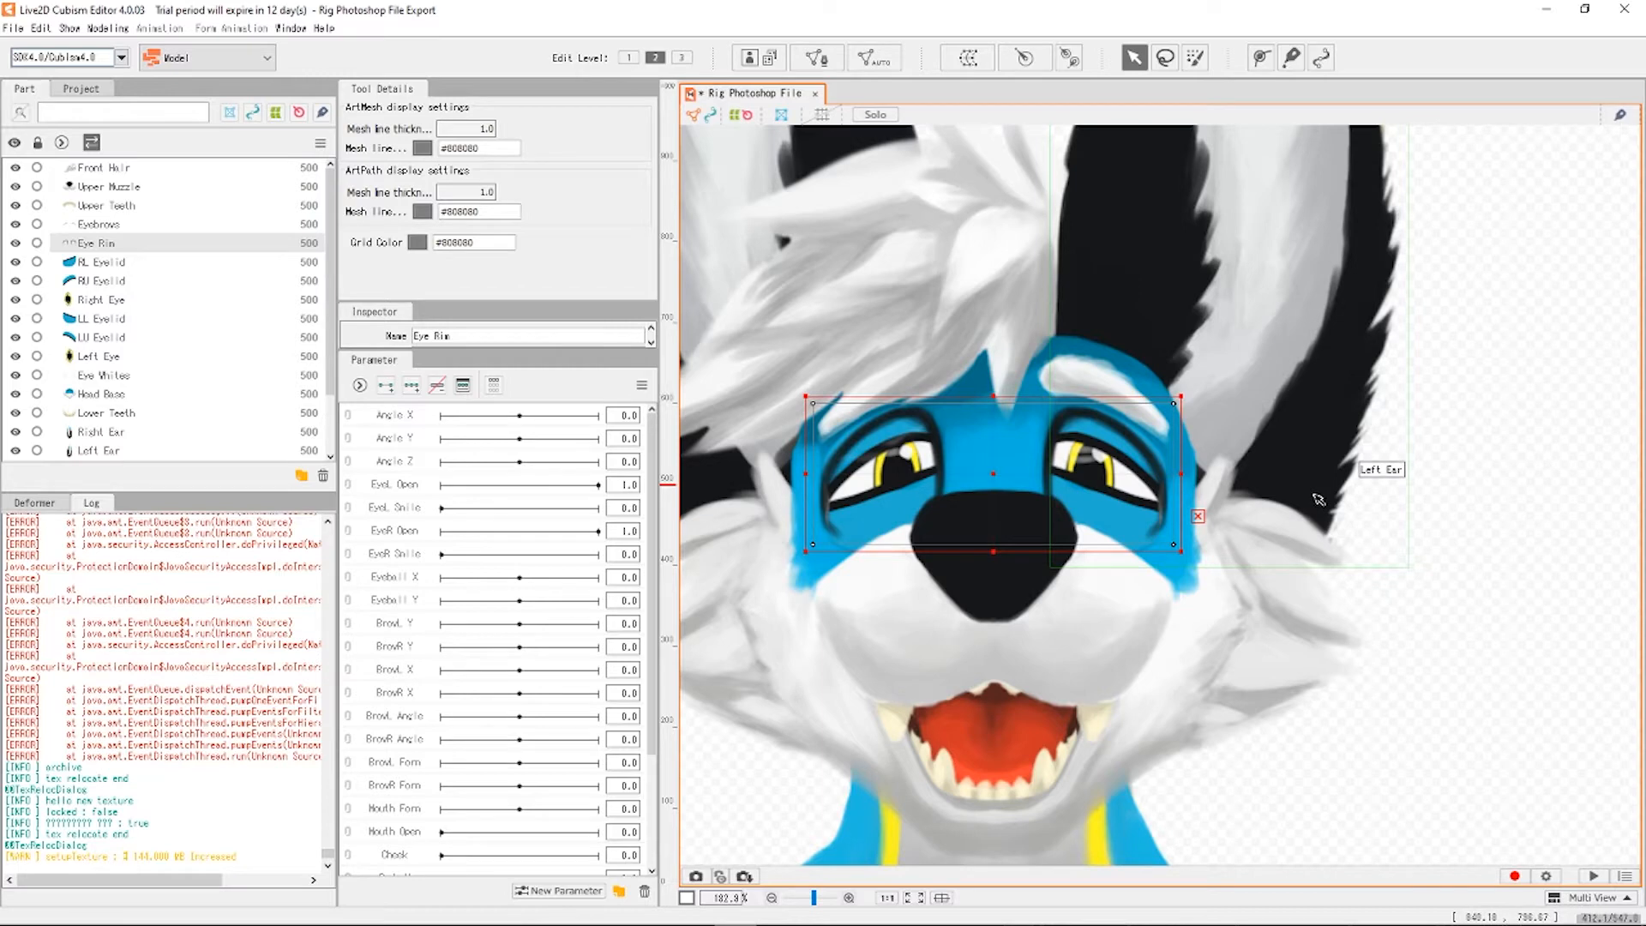
Change the canvas background colour to dark grey 00525252, leaving opacity at zero.
scroll(1304, 411, "down", 2)
scroll(1172, 540, "up", 6)
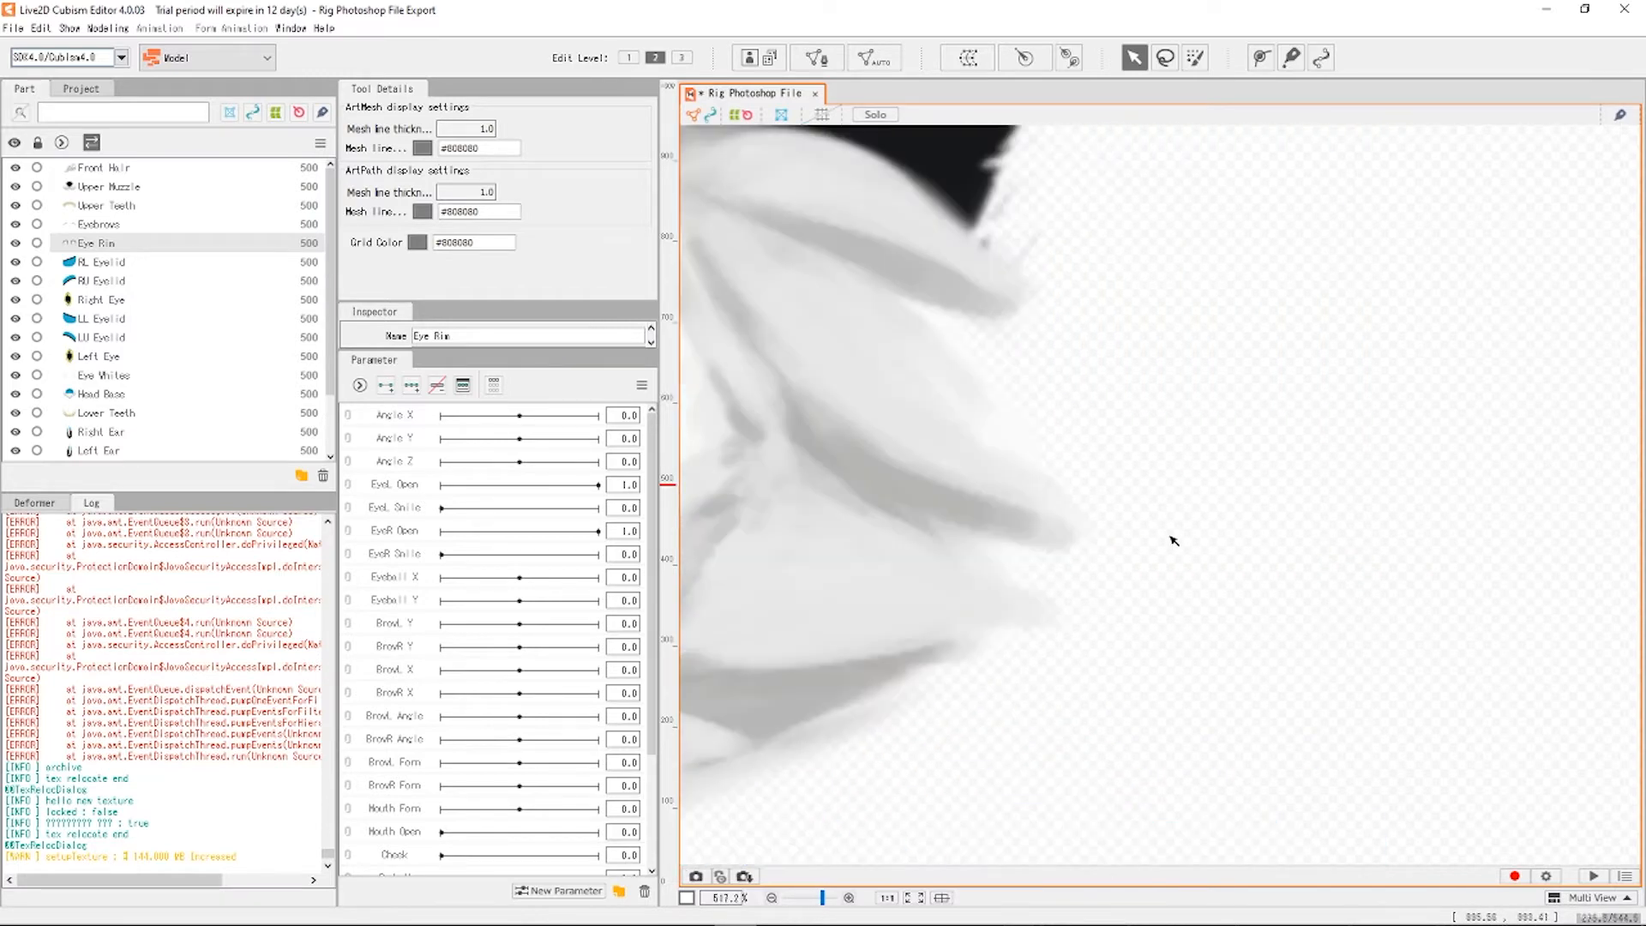
scroll(1022, 507, "up", 3)
scroll(1144, 572, "down", 3)
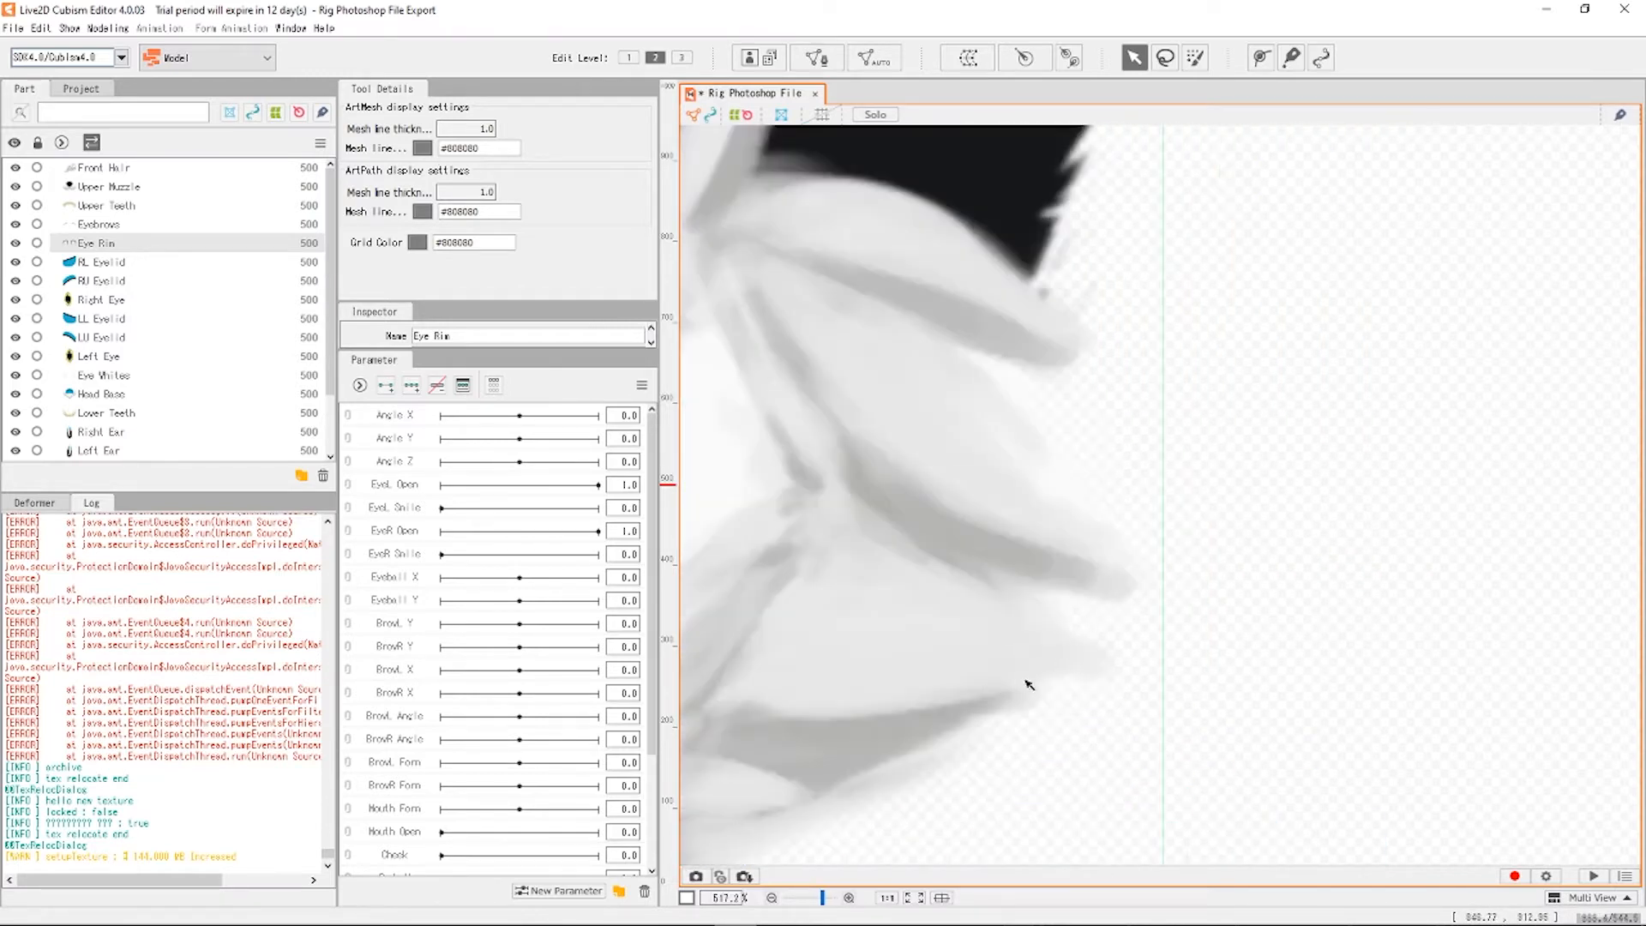
scroll(1039, 527, "down", 9)
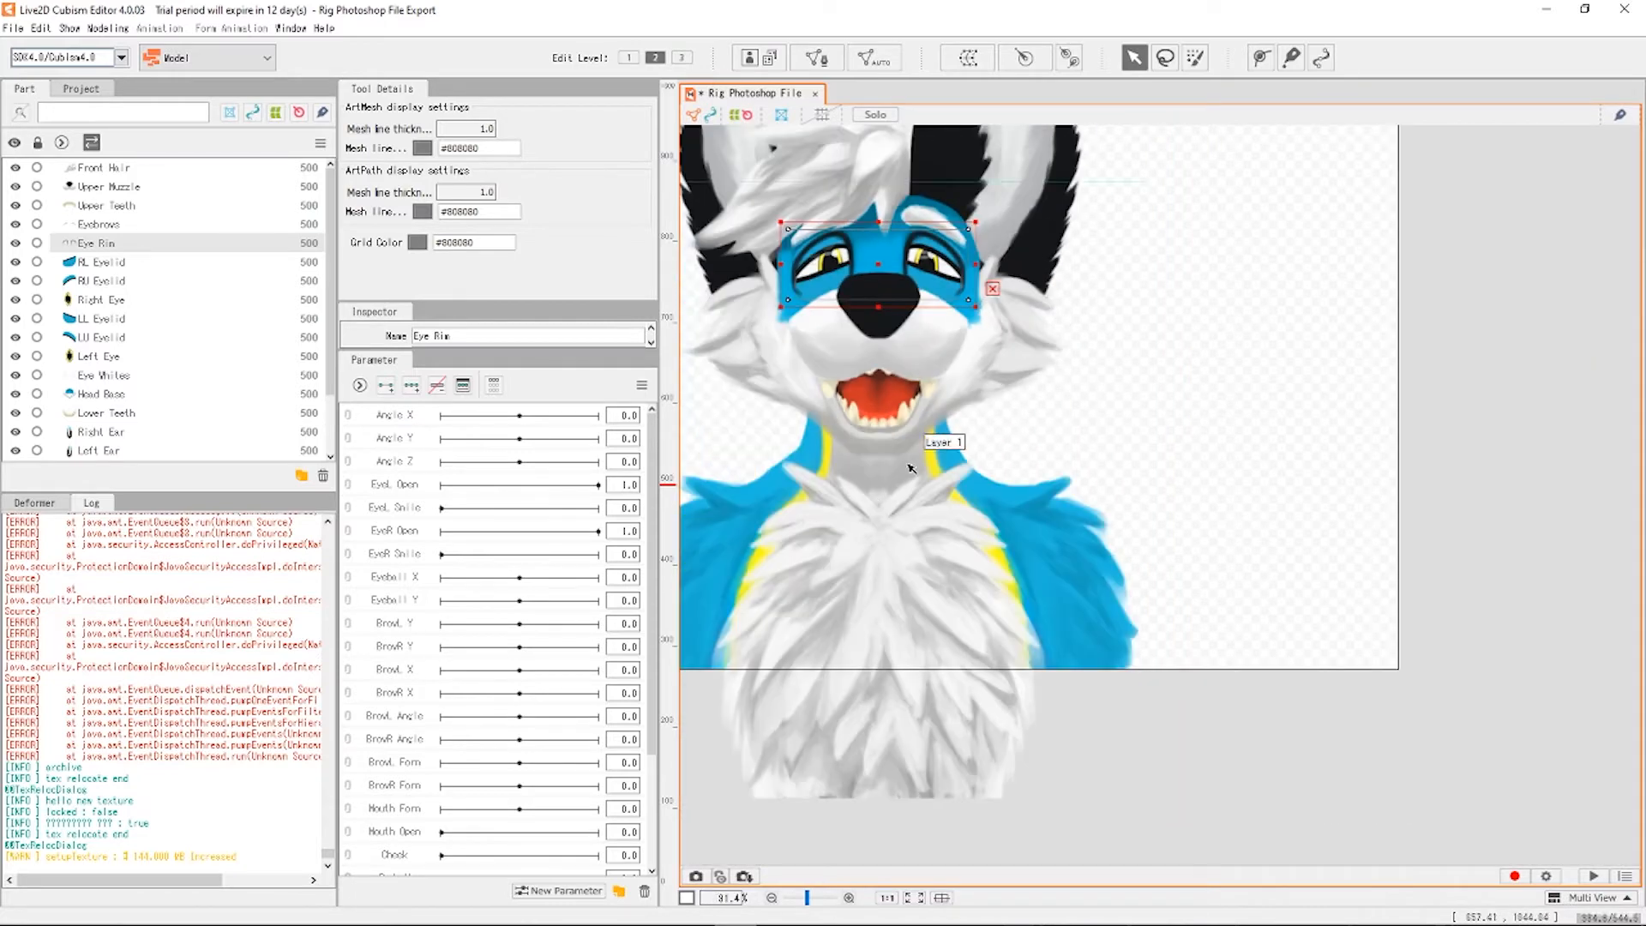
scroll(1061, 511, "up", 1)
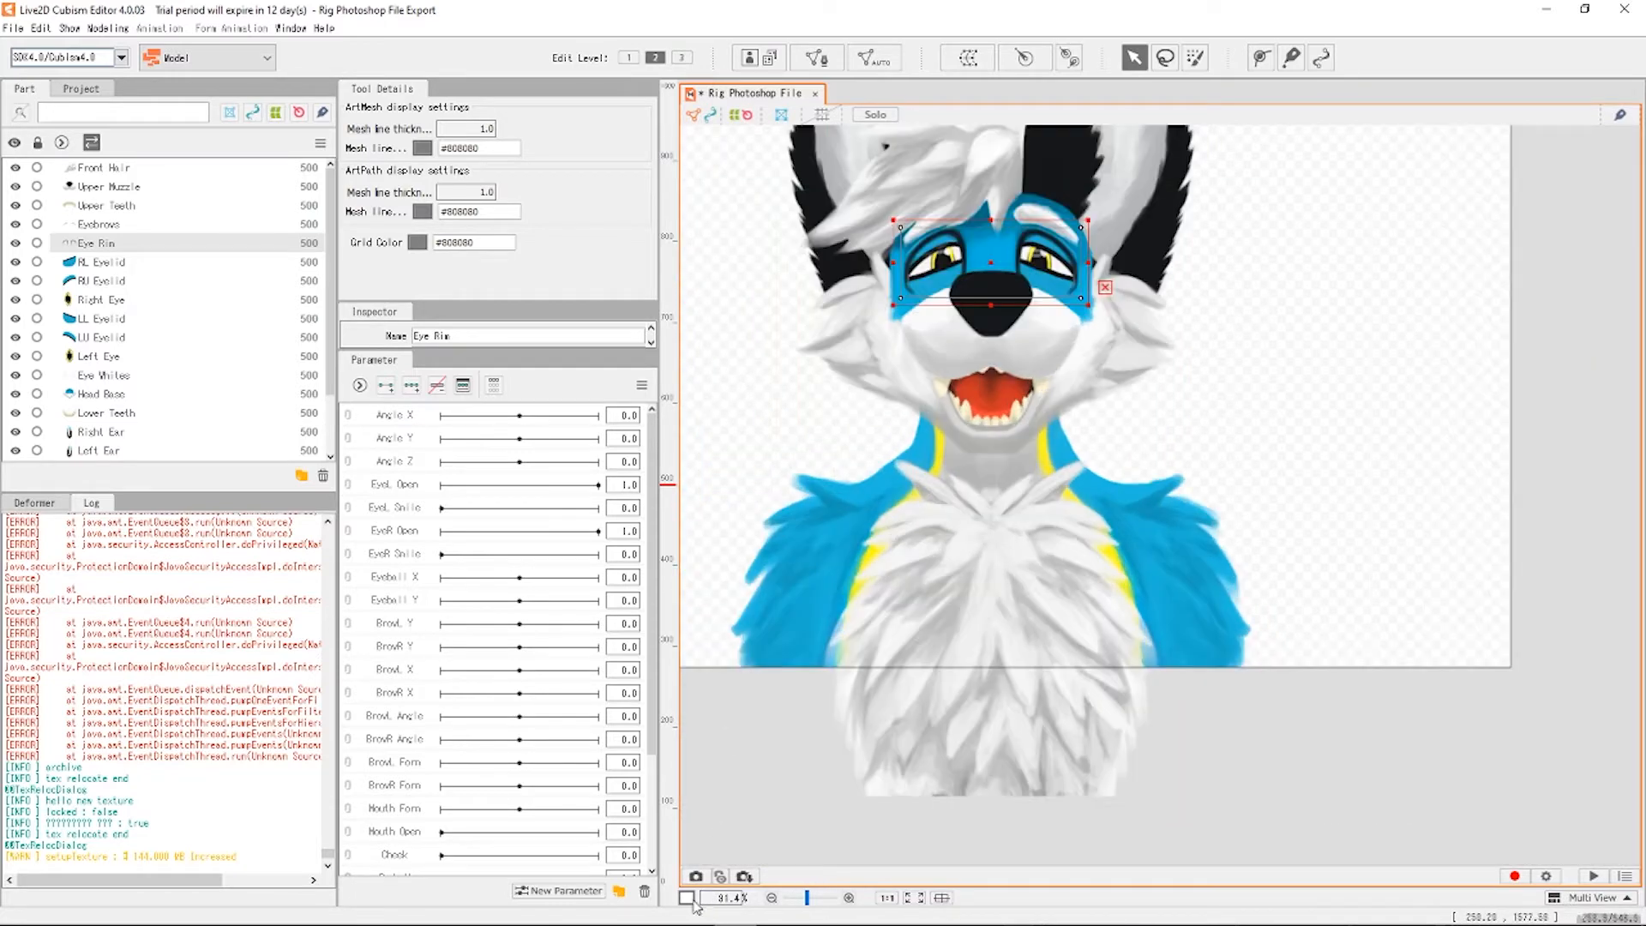
left_click(686, 897)
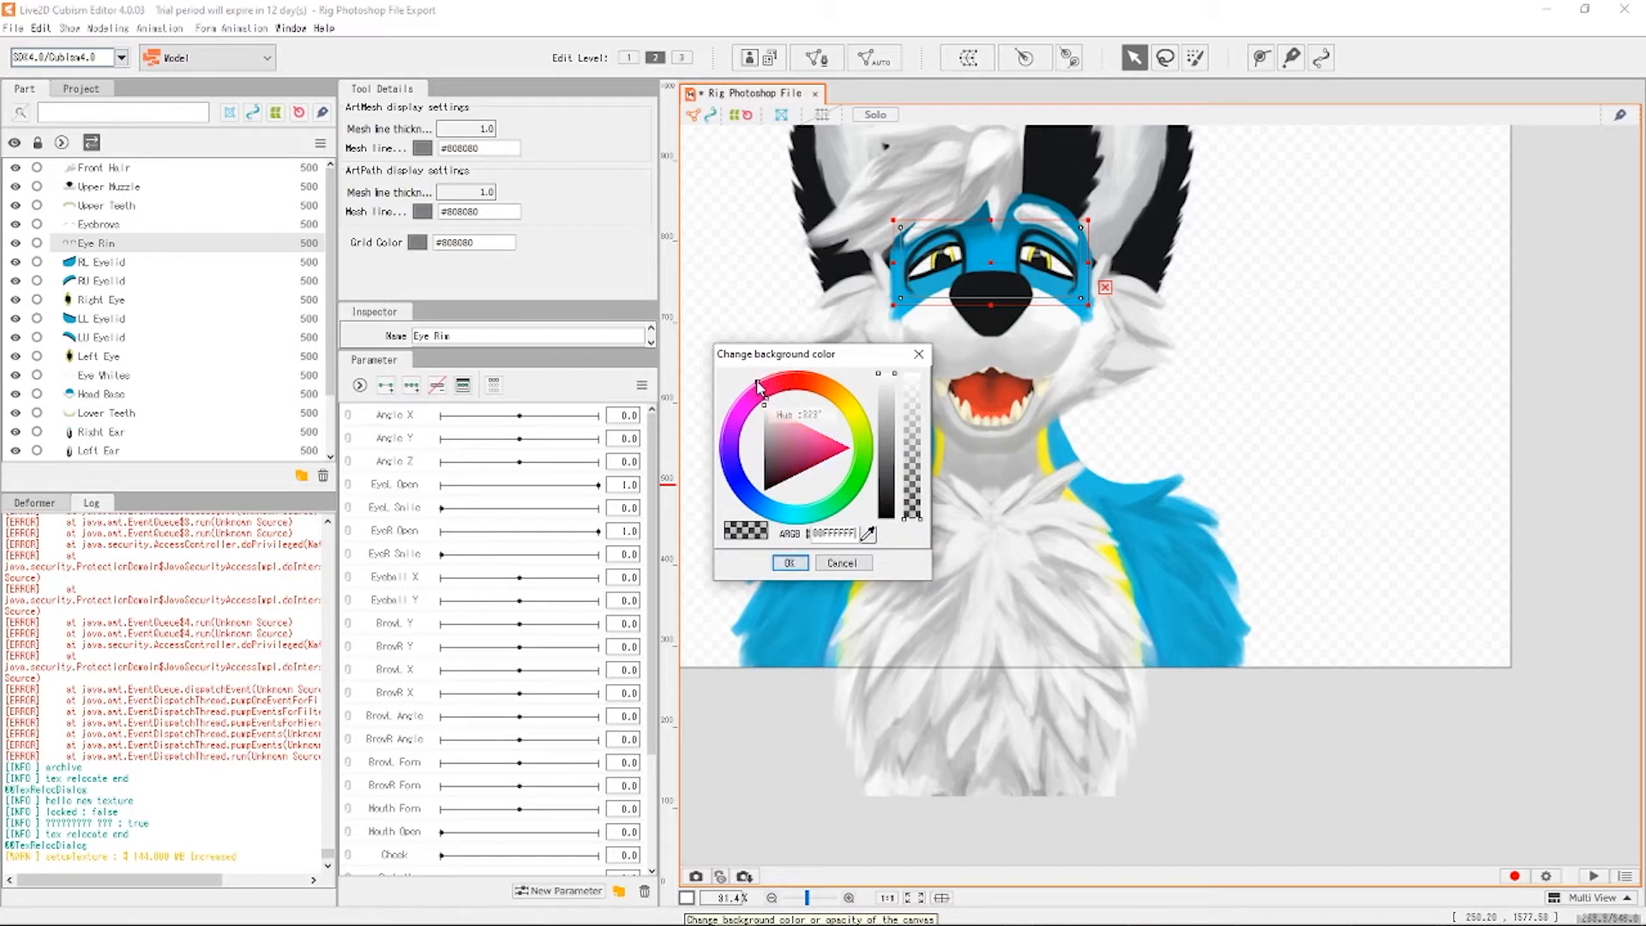
left_click(809, 567)
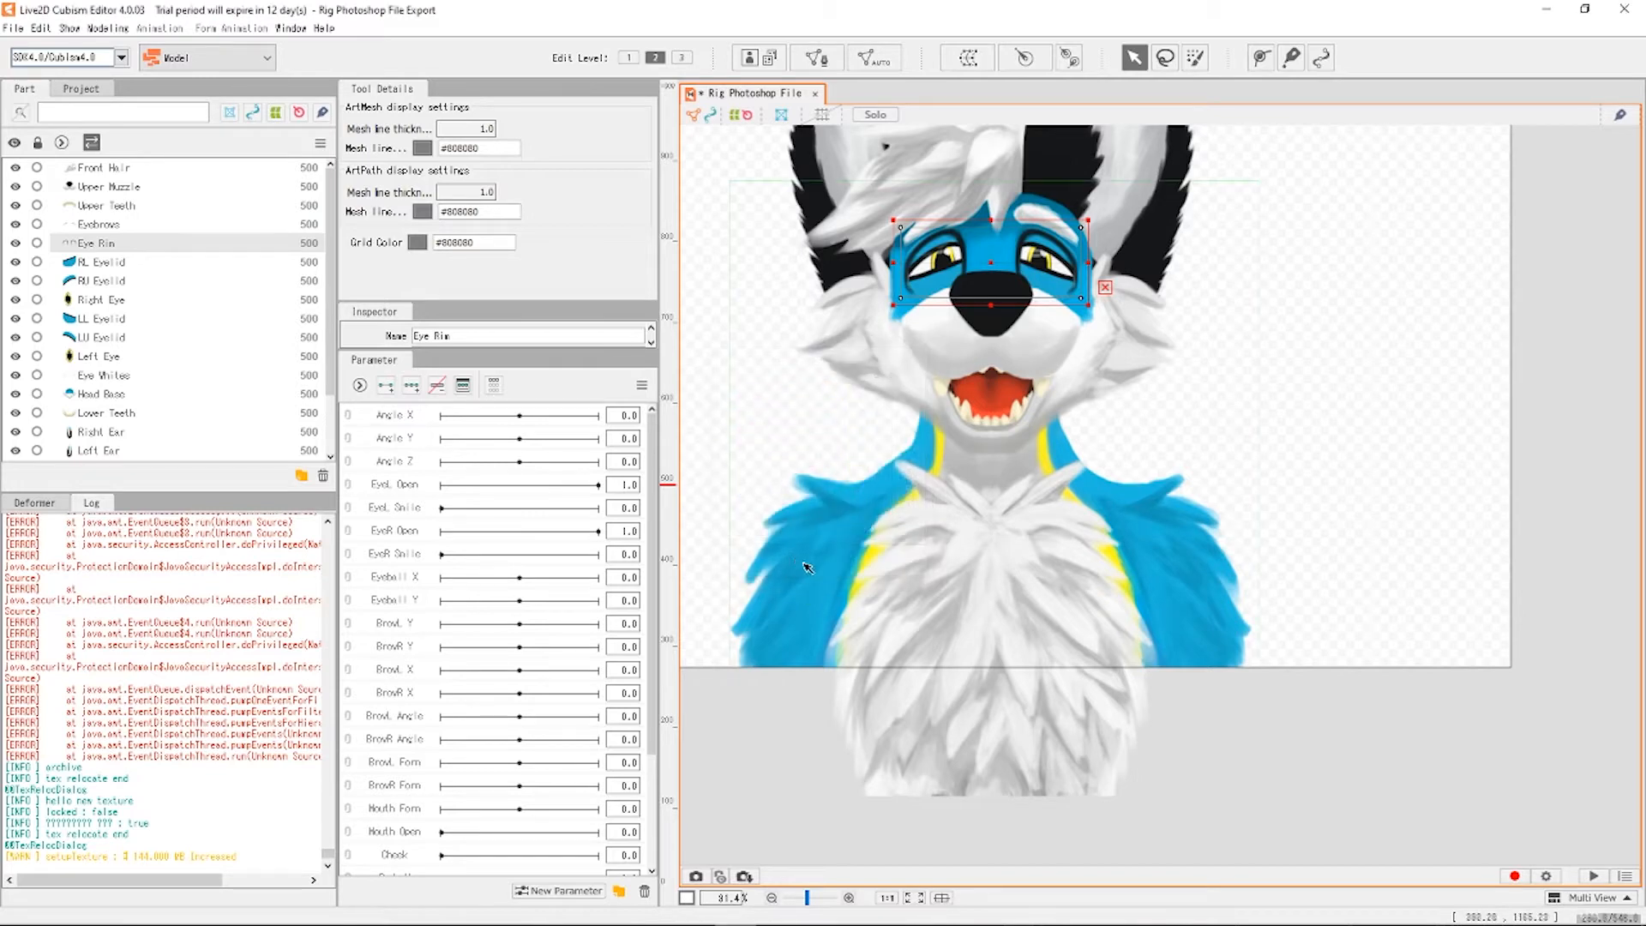
left_click(1372, 544)
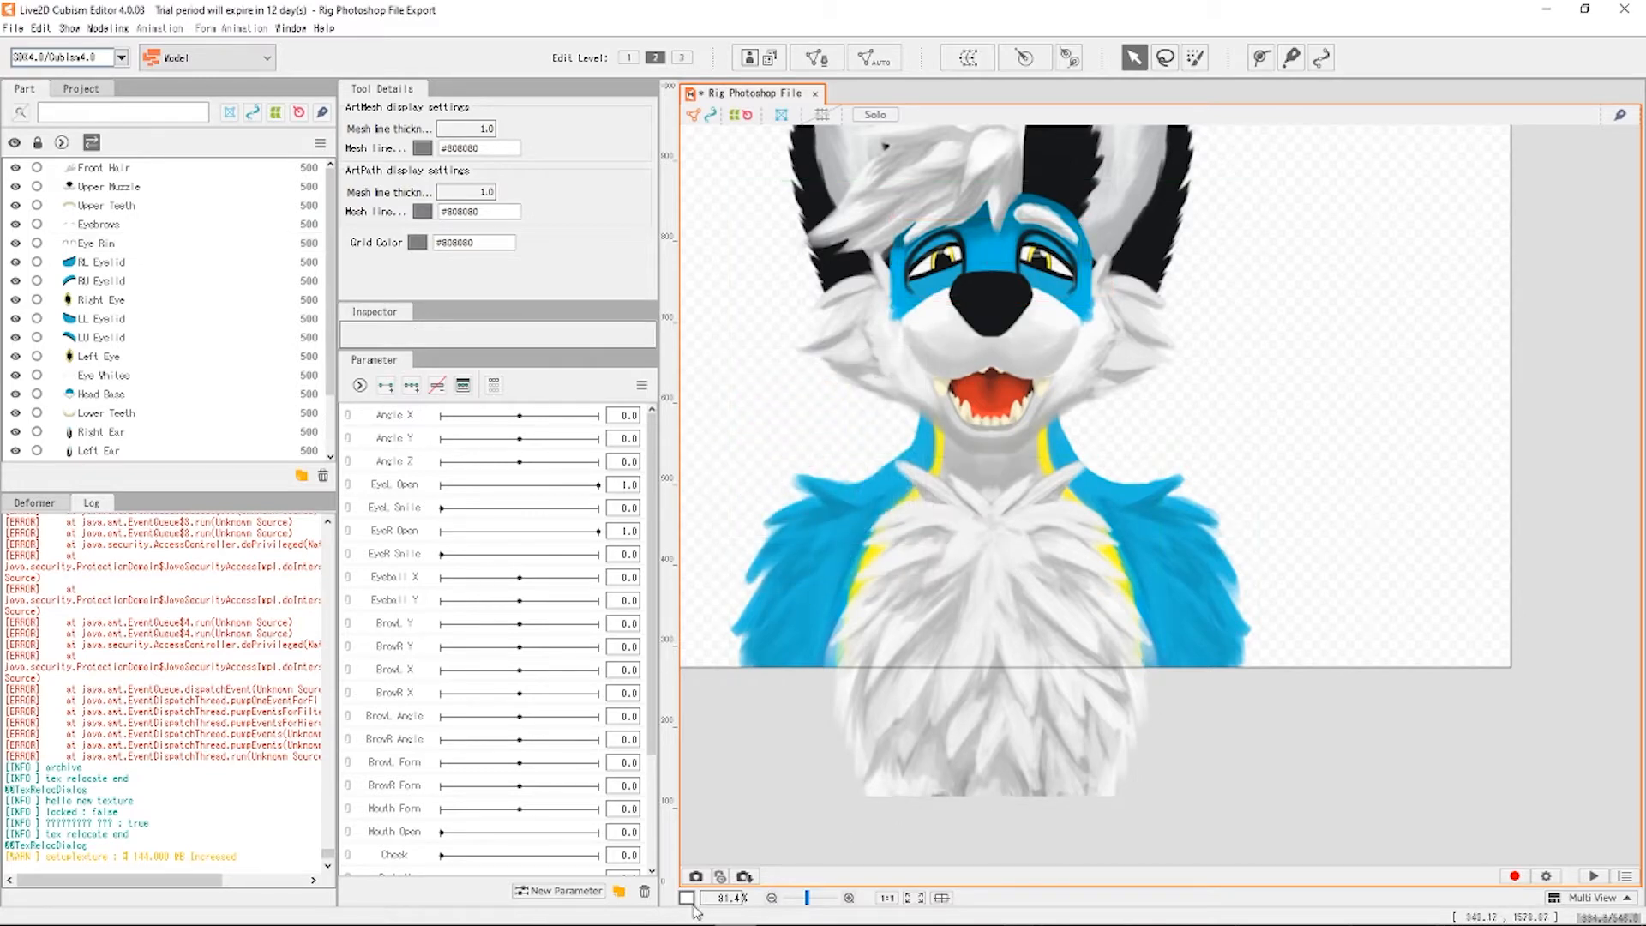
left_click(688, 899)
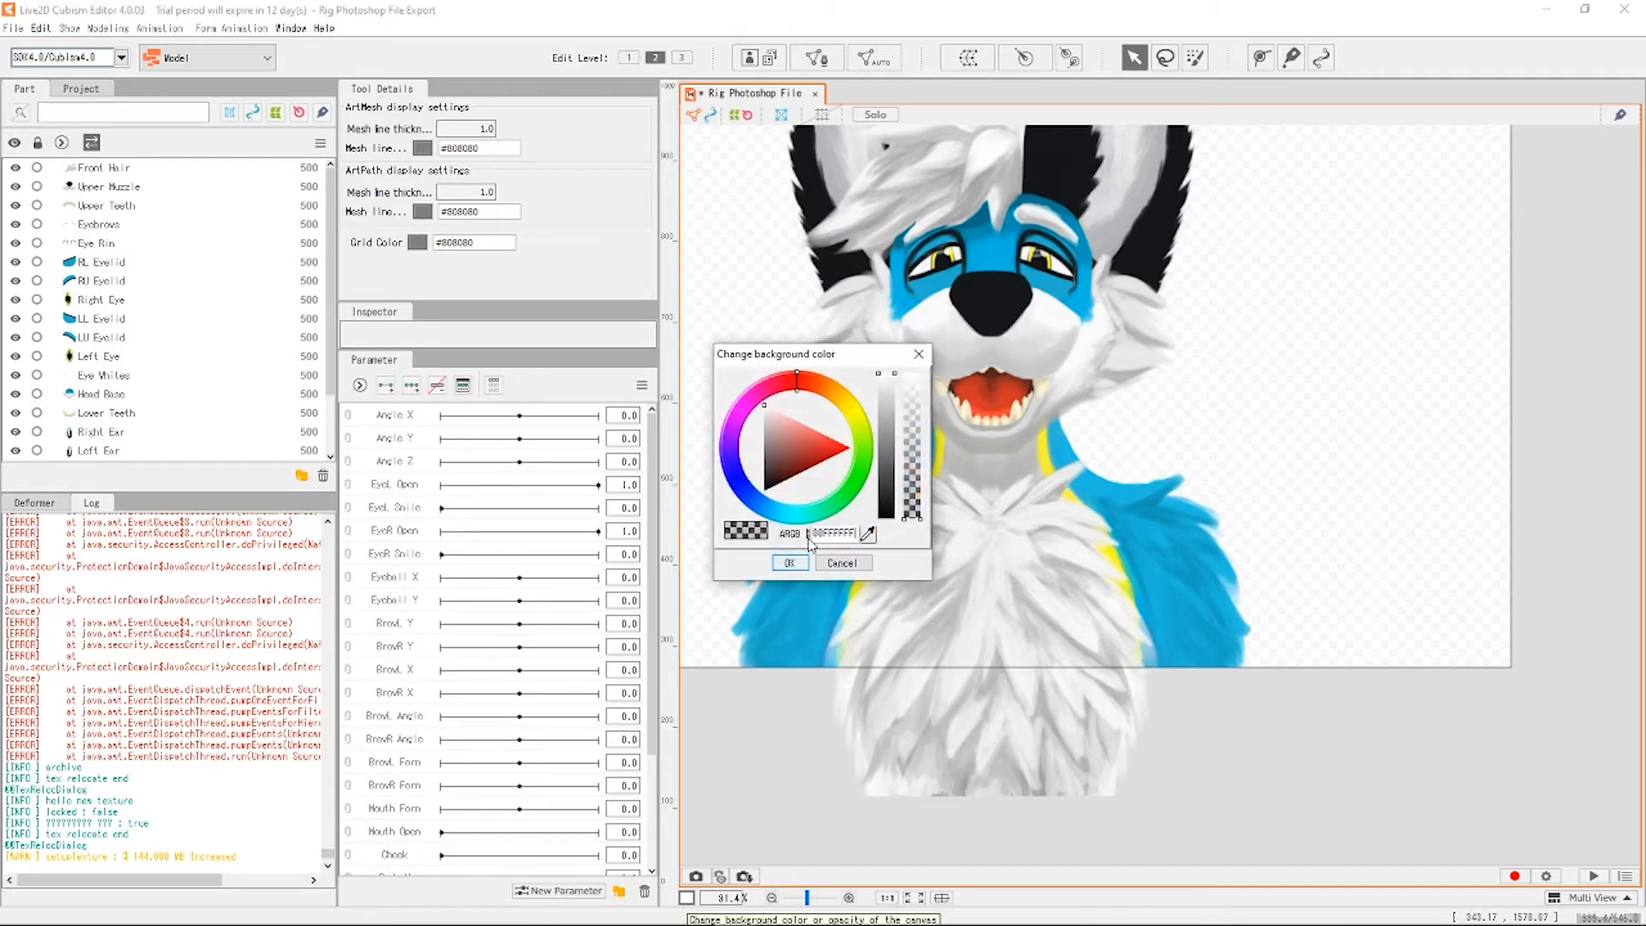
left_click_drag(887, 379, 886, 471)
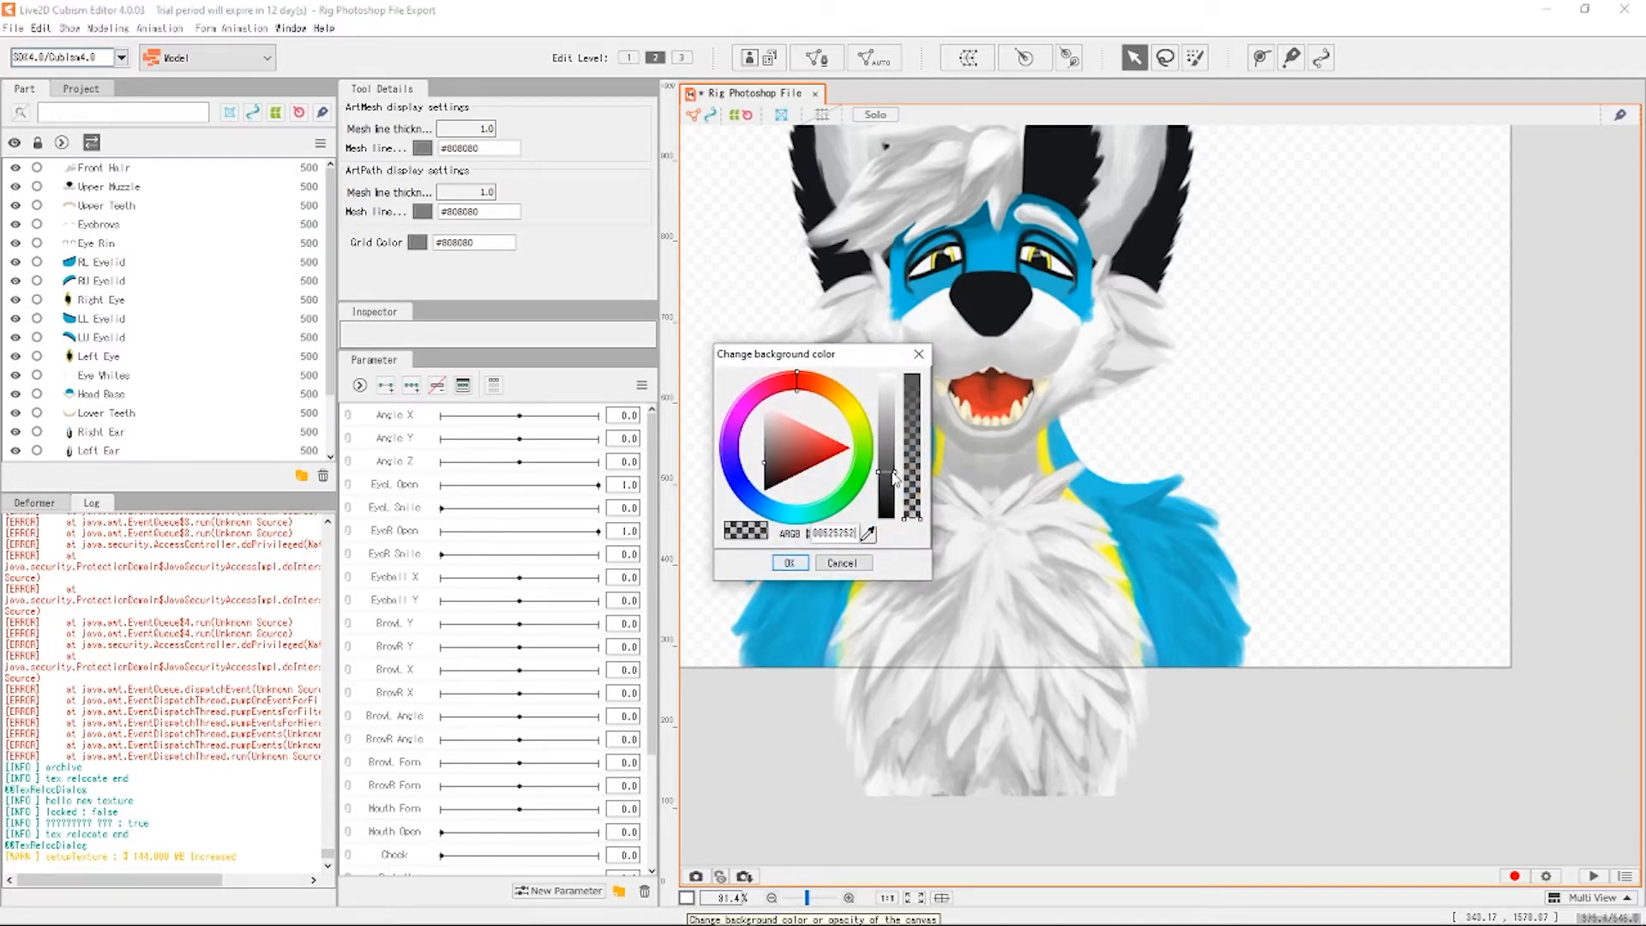
left_click(788, 564)
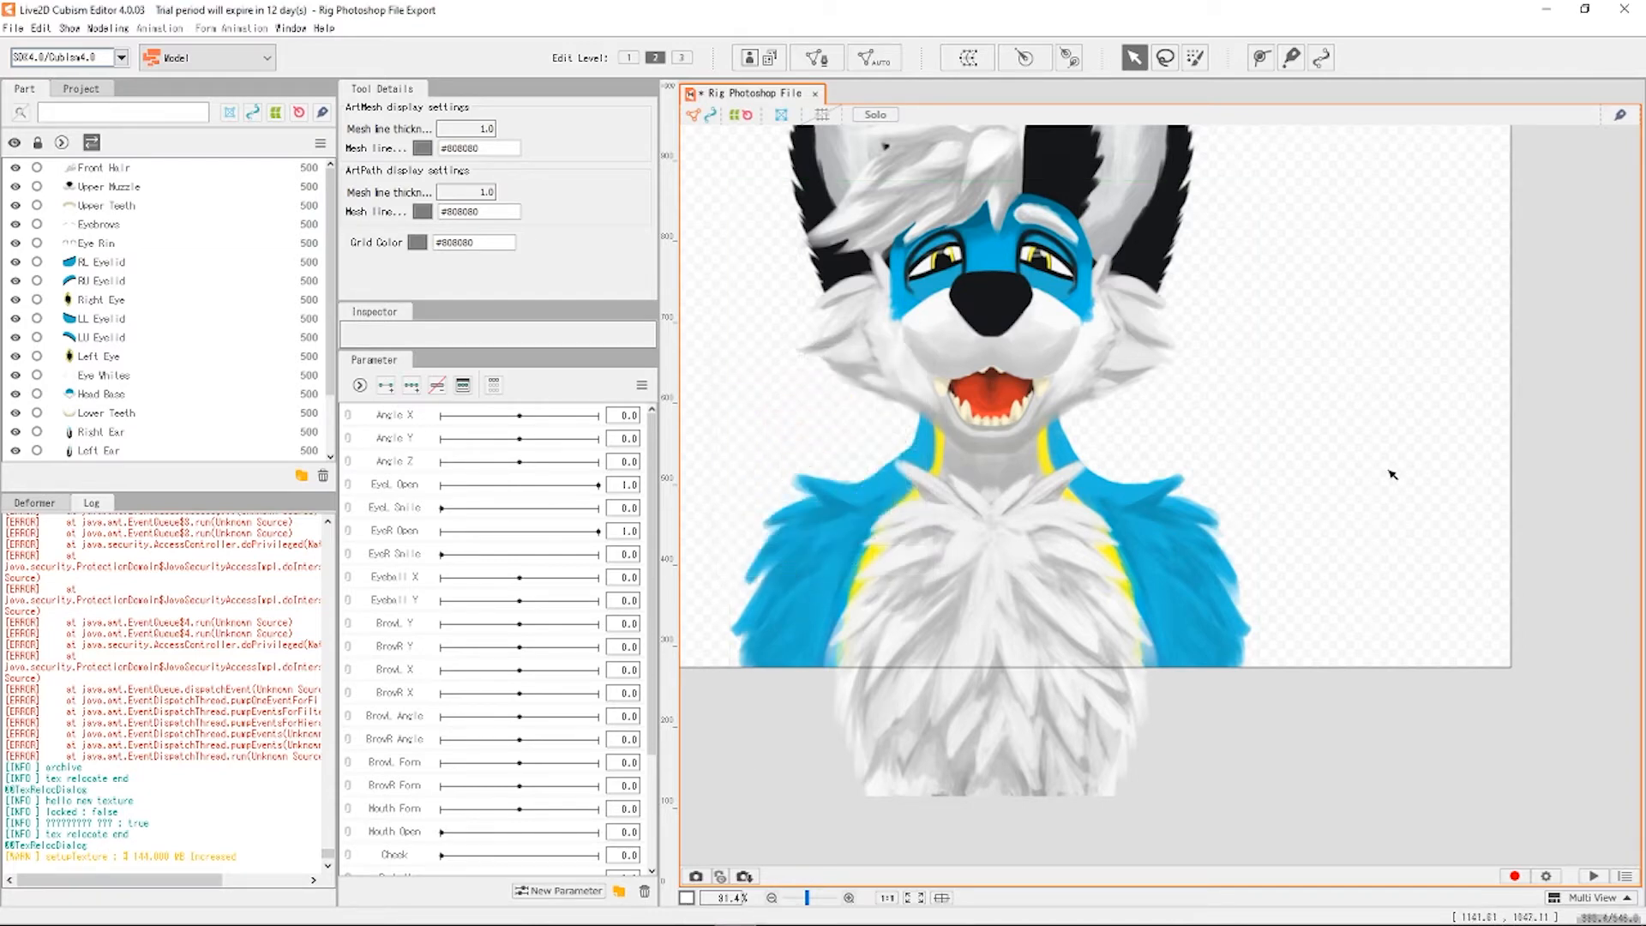
Zoom the canvas from 45.7% to 128.3% on the character's face.
scroll(1249, 591, "down", 2)
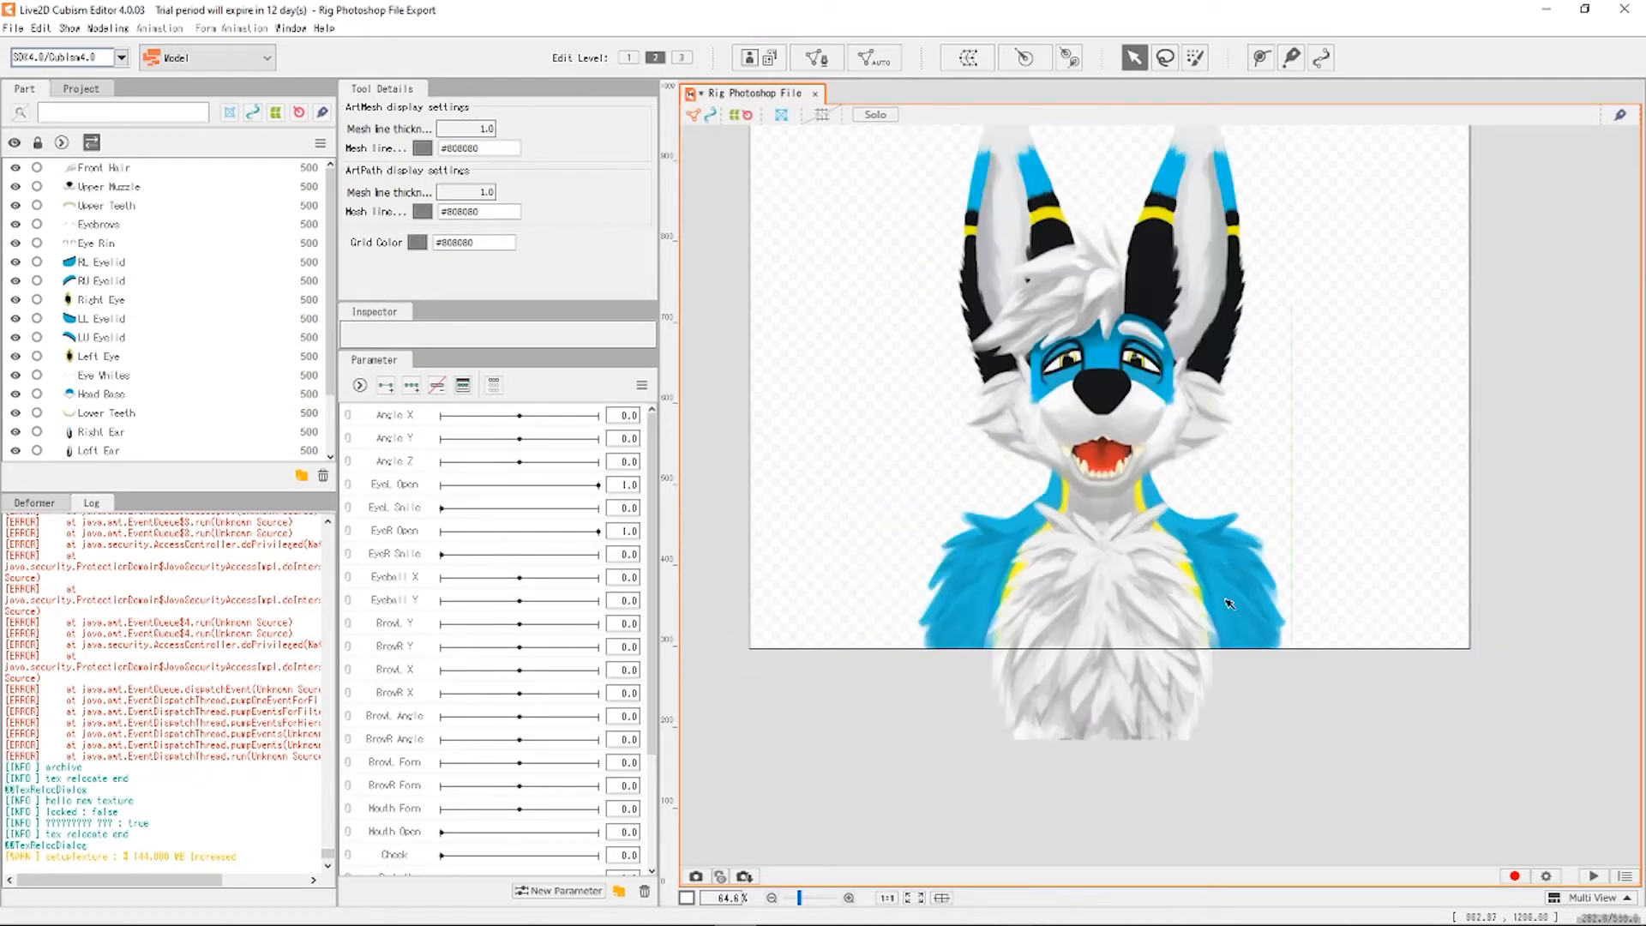
scroll(1135, 636, "down", 3)
scroll(1216, 305, "up", 3)
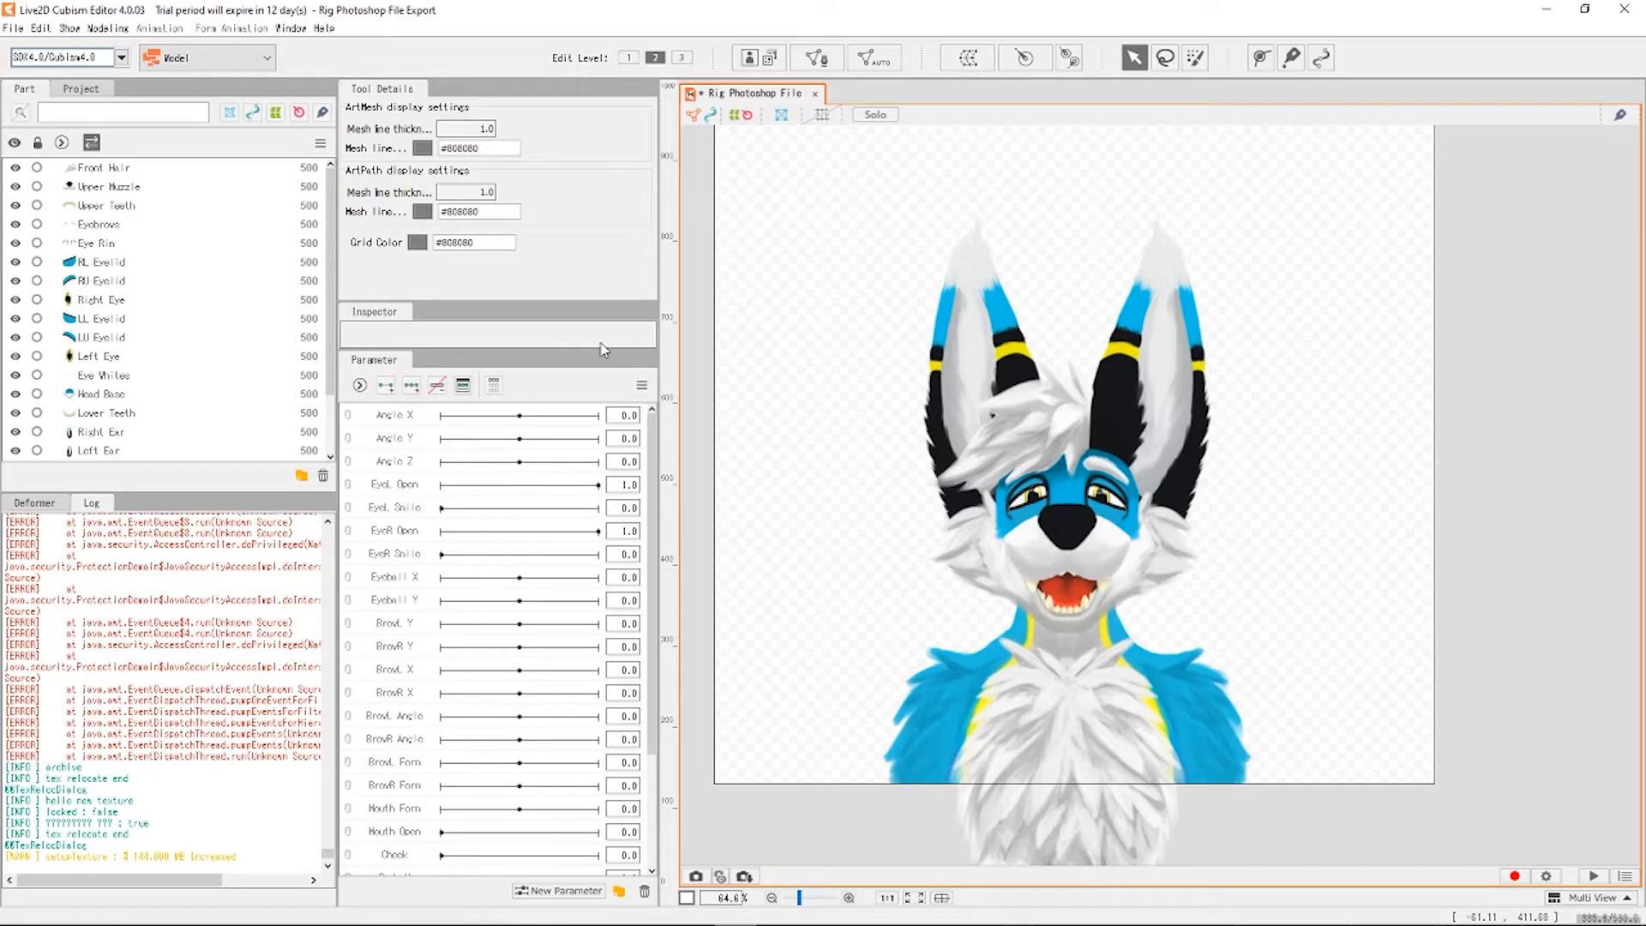
scroll(1028, 506, "up", 5)
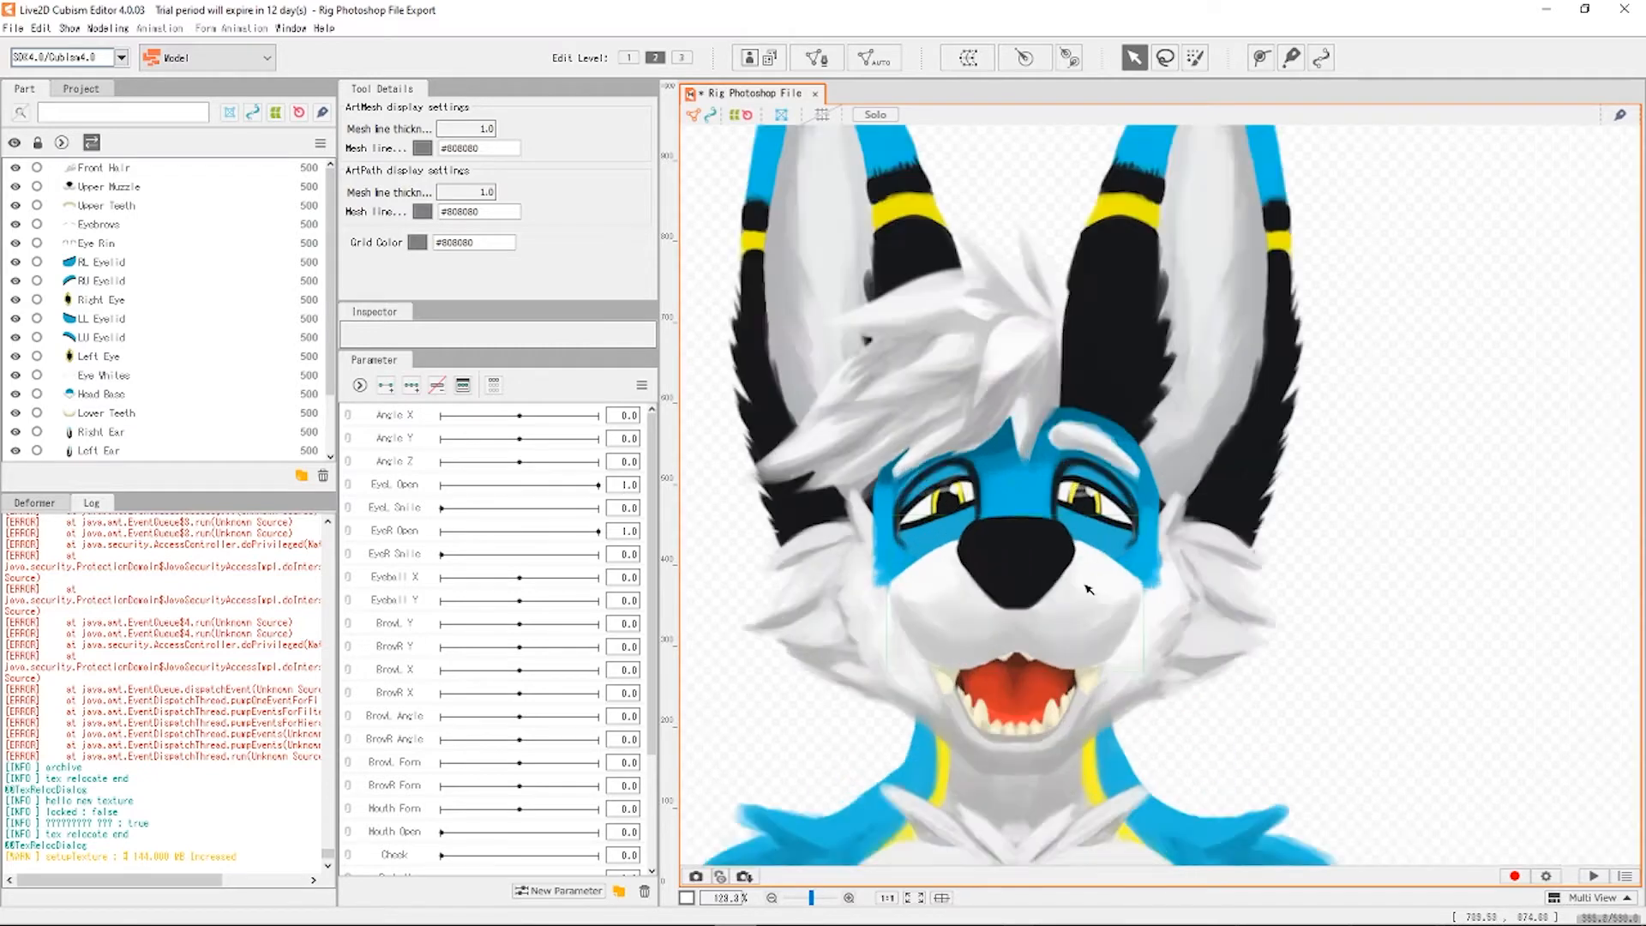
scroll(1515, 592, "down", 5)
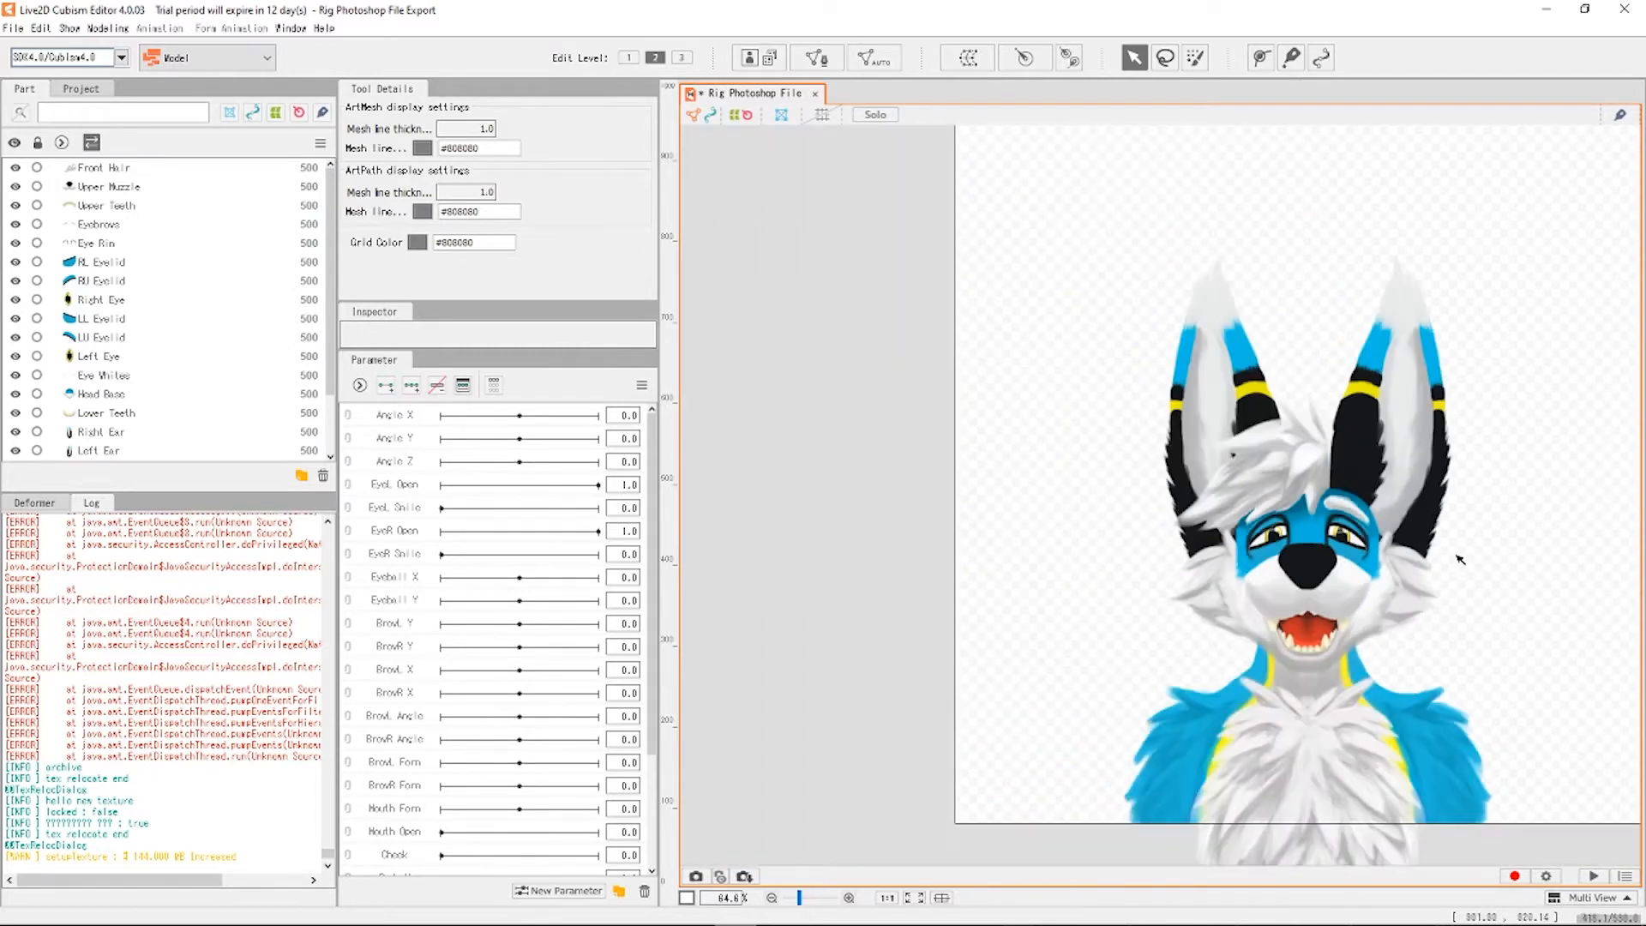
scroll(1520, 608, "up", 1)
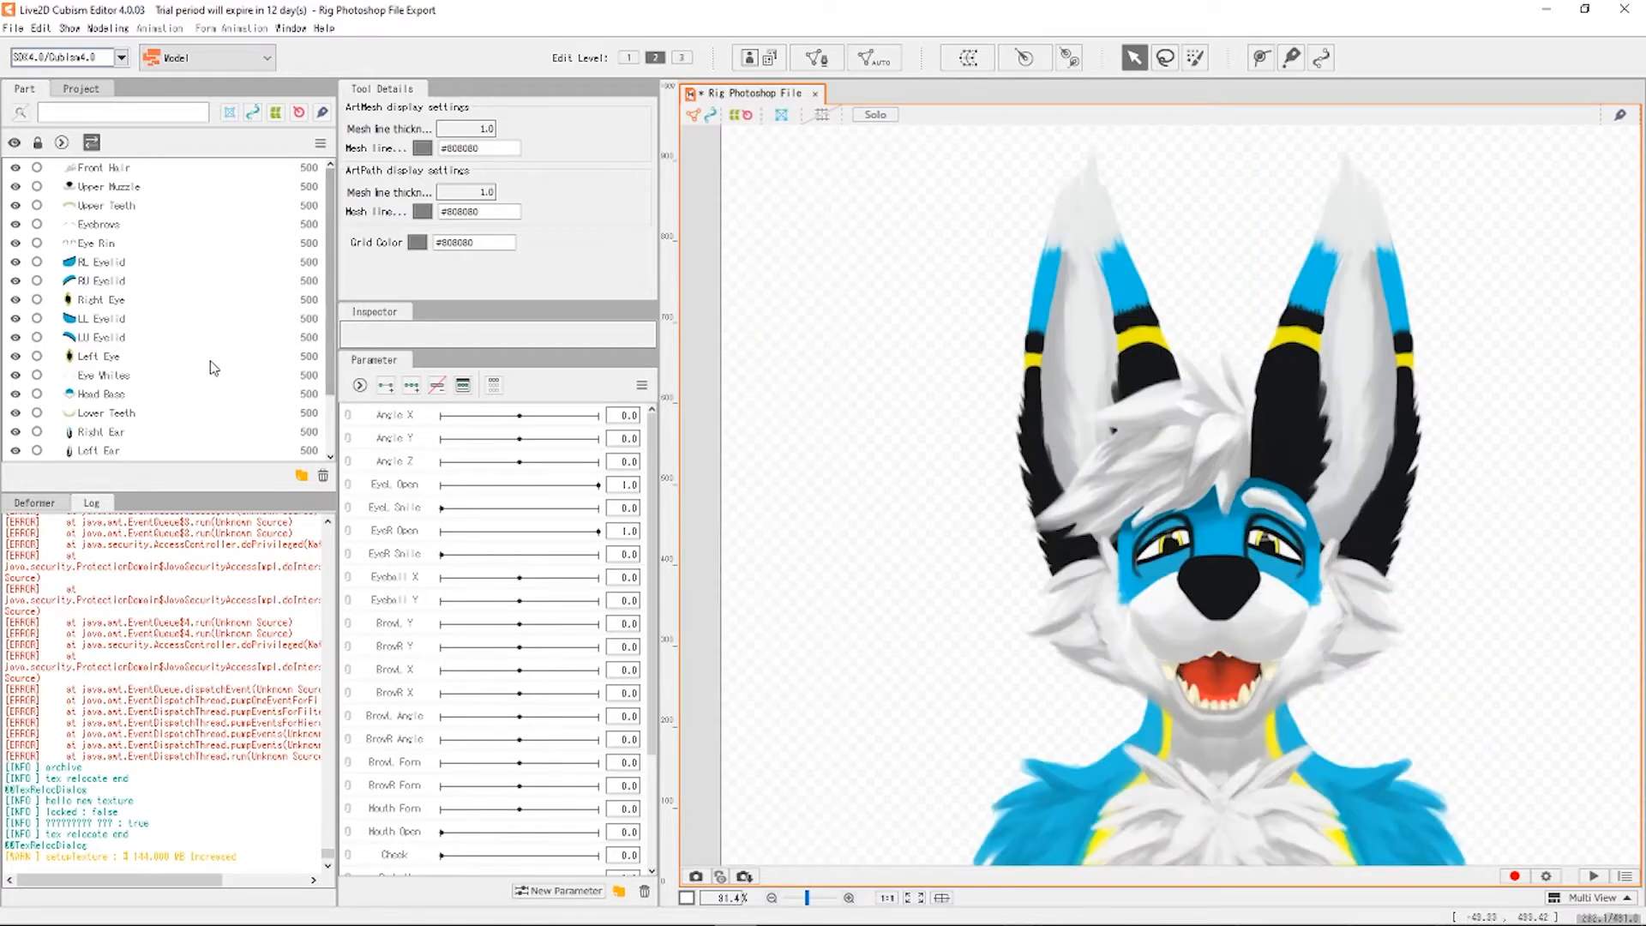
scroll(208, 364, "down", 1)
scroll(791, 383, "down", 3)
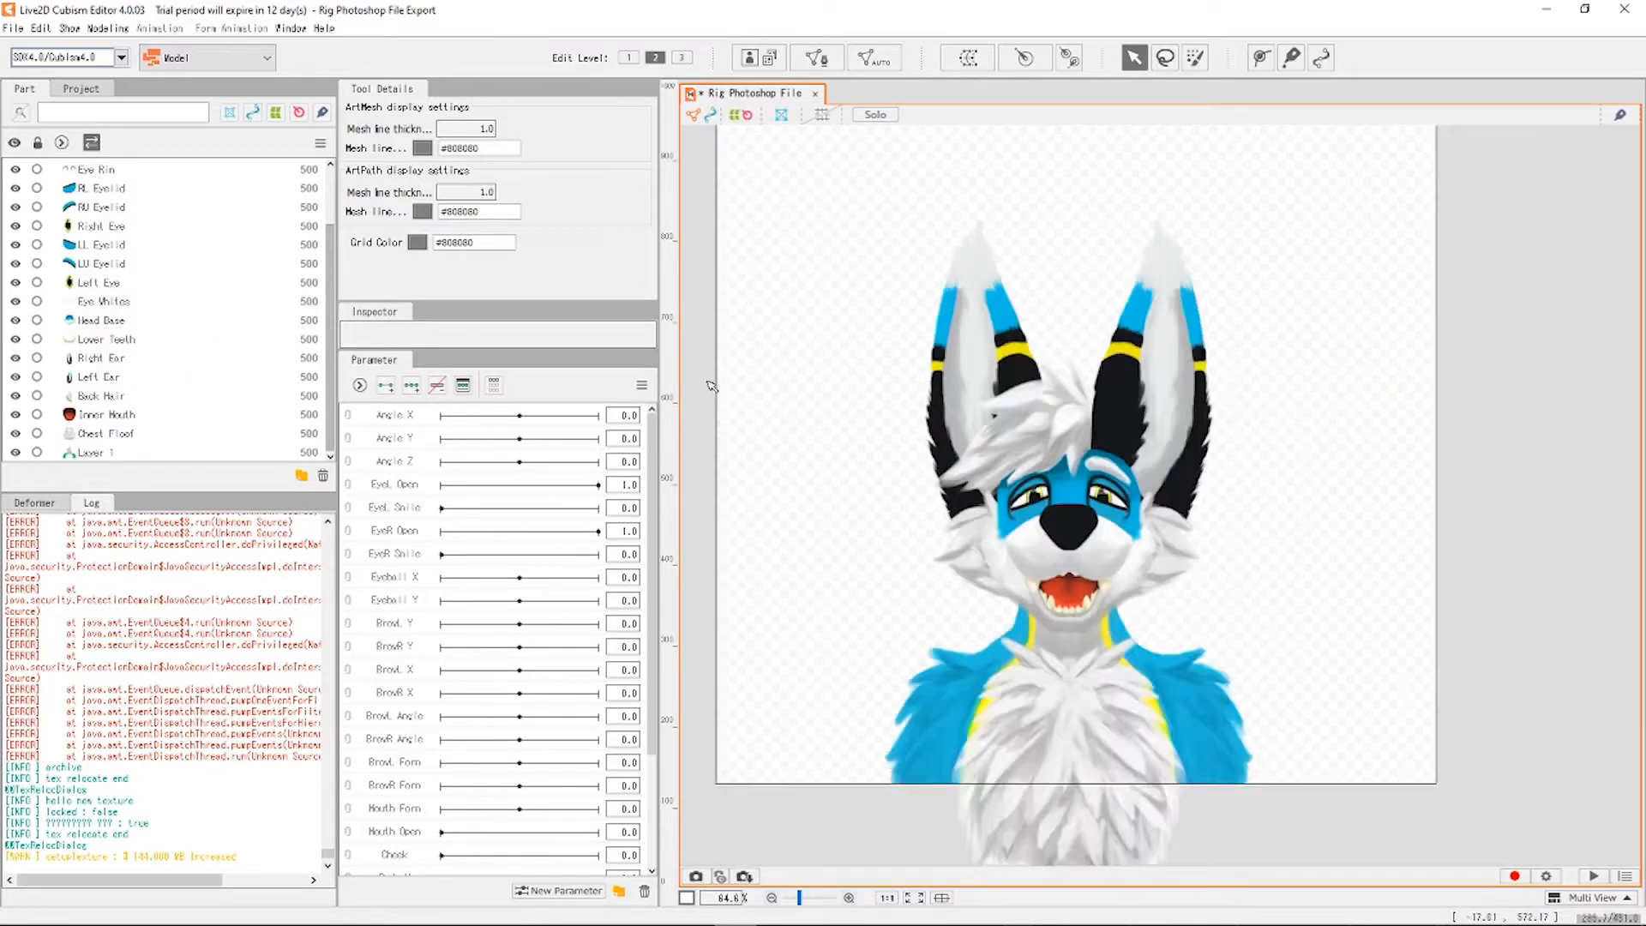
scroll(897, 512, "up", 2)
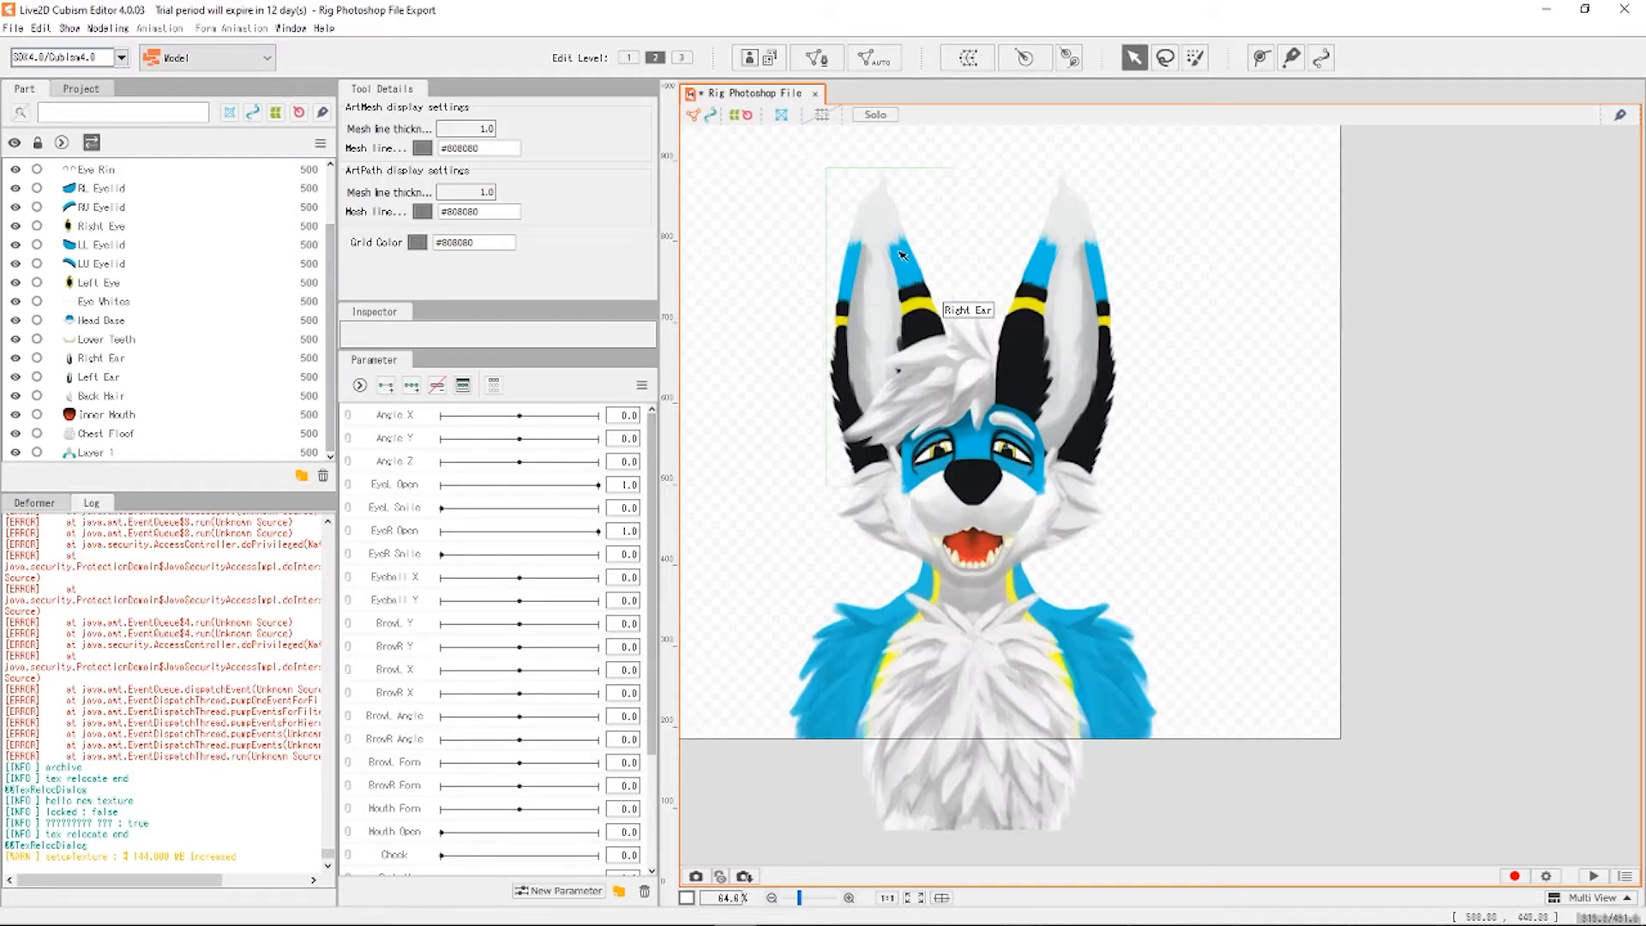
scroll(943, 447, "up", 2)
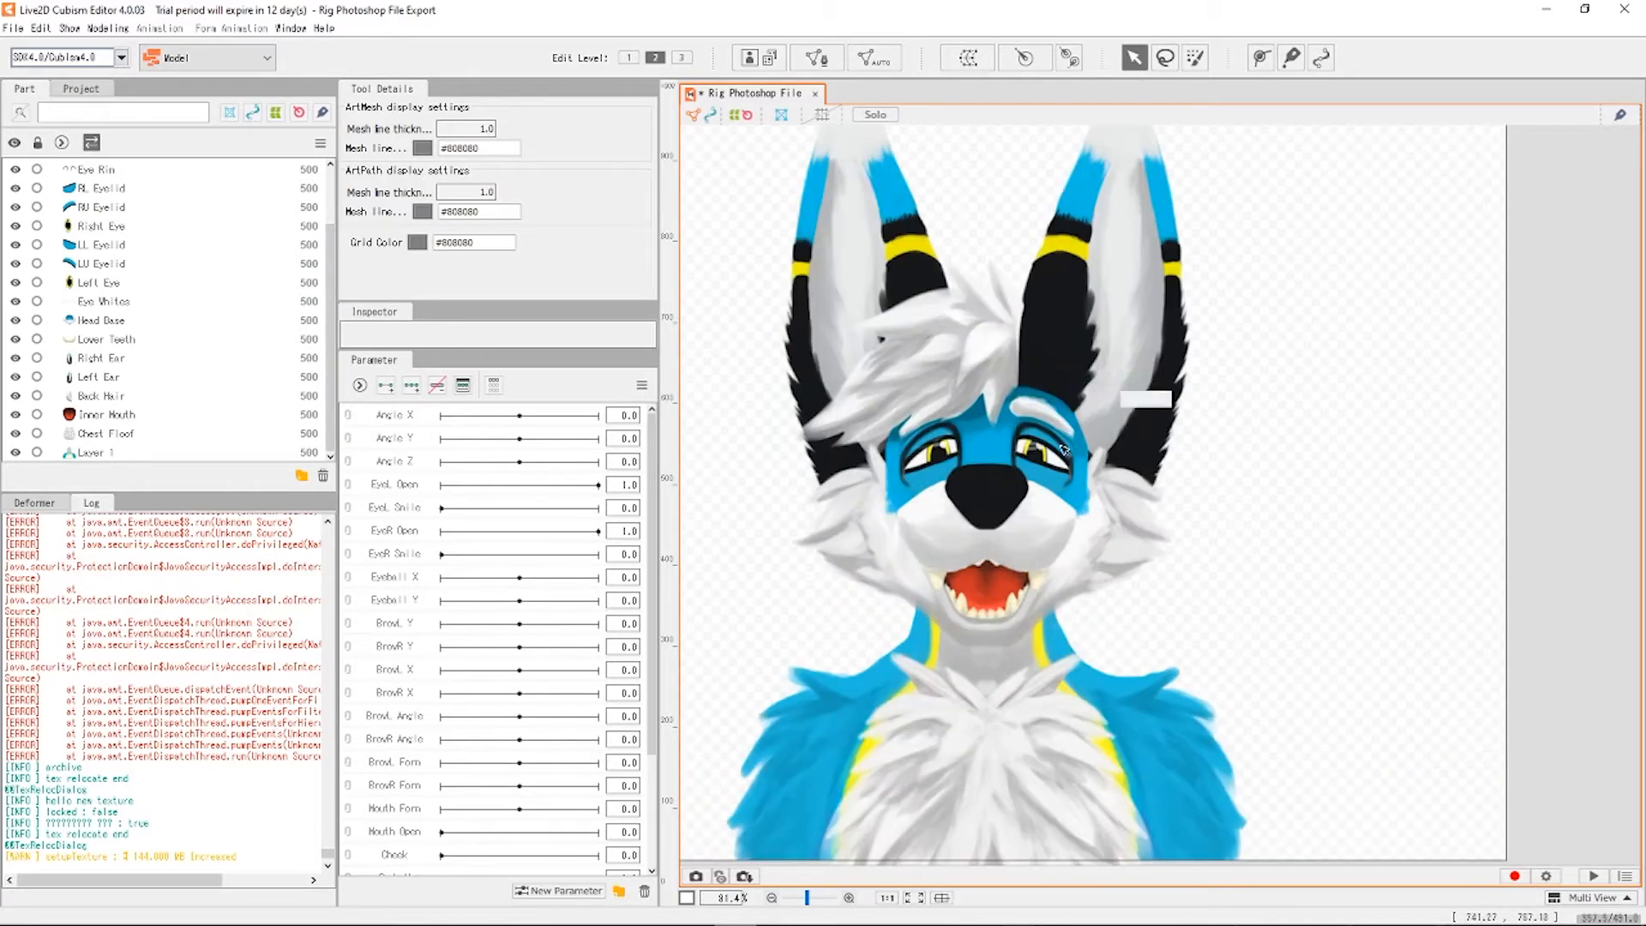
scroll(951, 386, "down", 1)
scroll(966, 358, "up", 3)
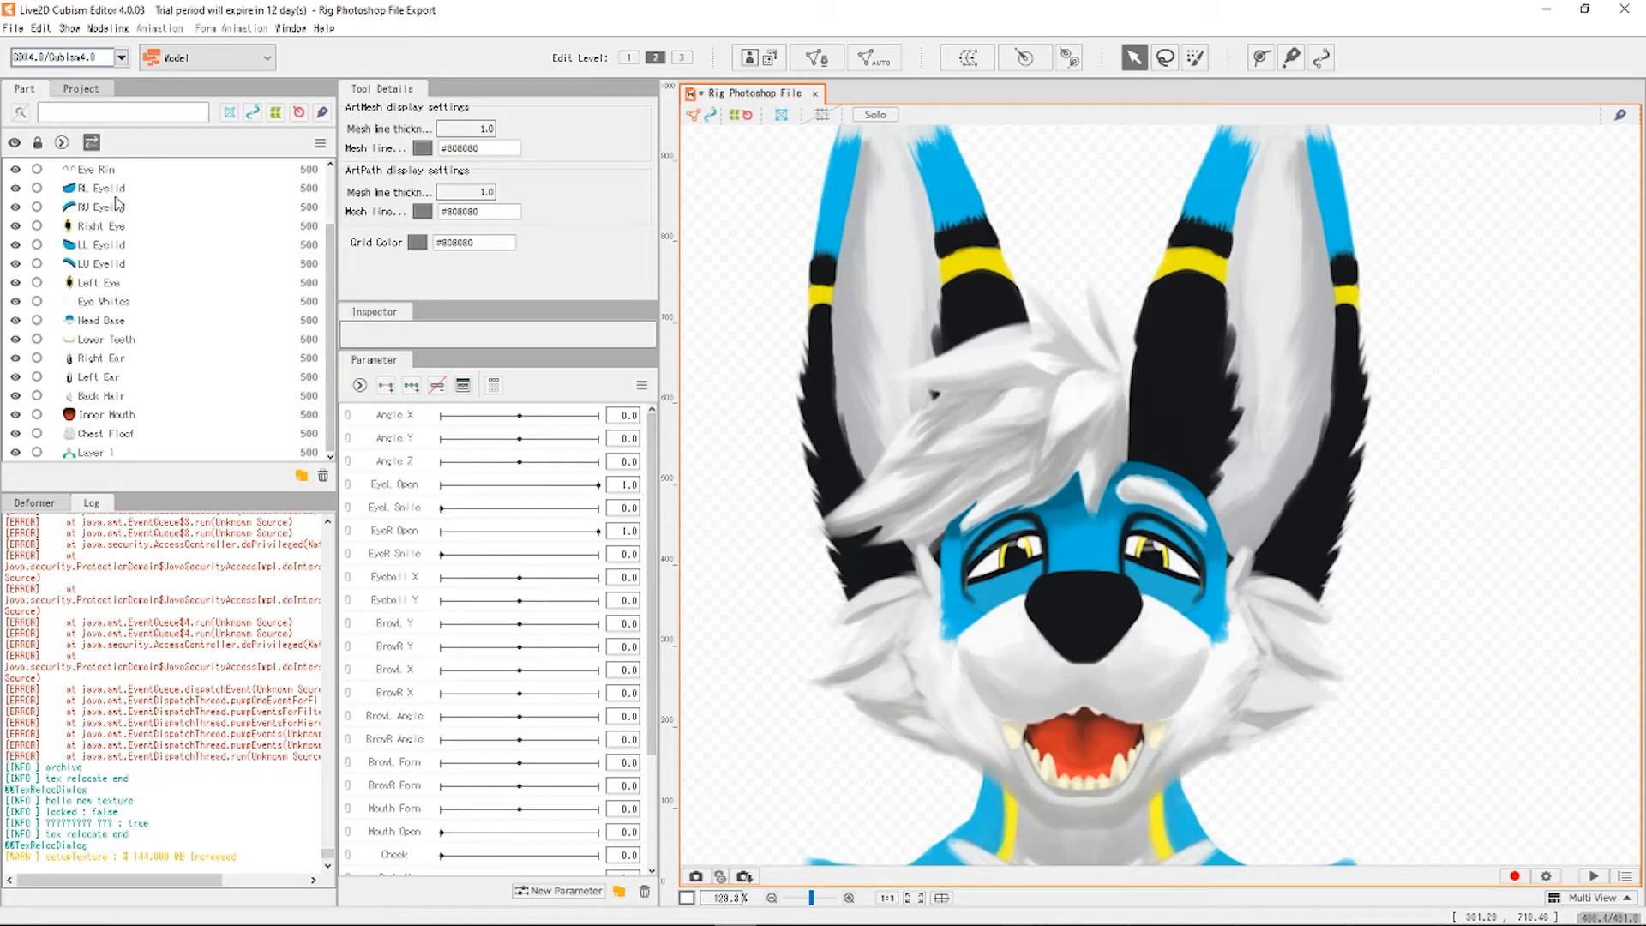
scroll(118, 271, "up", 1)
scroll(189, 257, "down", 1)
scroll(176, 285, "up", 1)
Test-move the RL Eyelid mesh back into place, then expand Eye Whites' Inspector properties.
left_click(1049, 539)
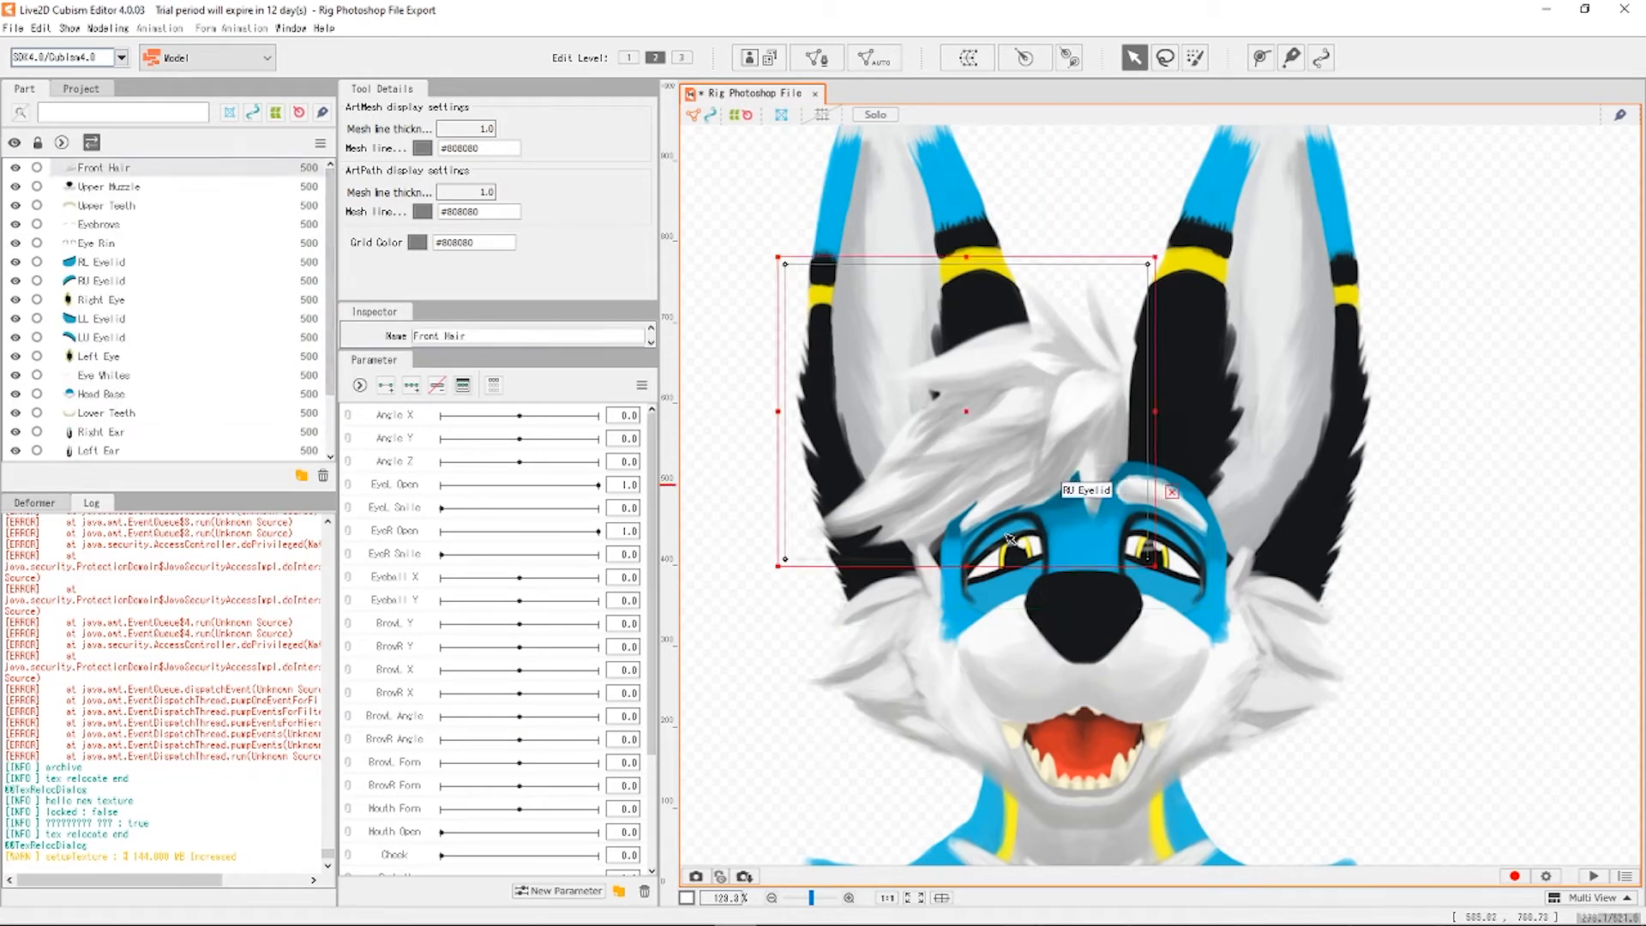
left_click(1000, 588)
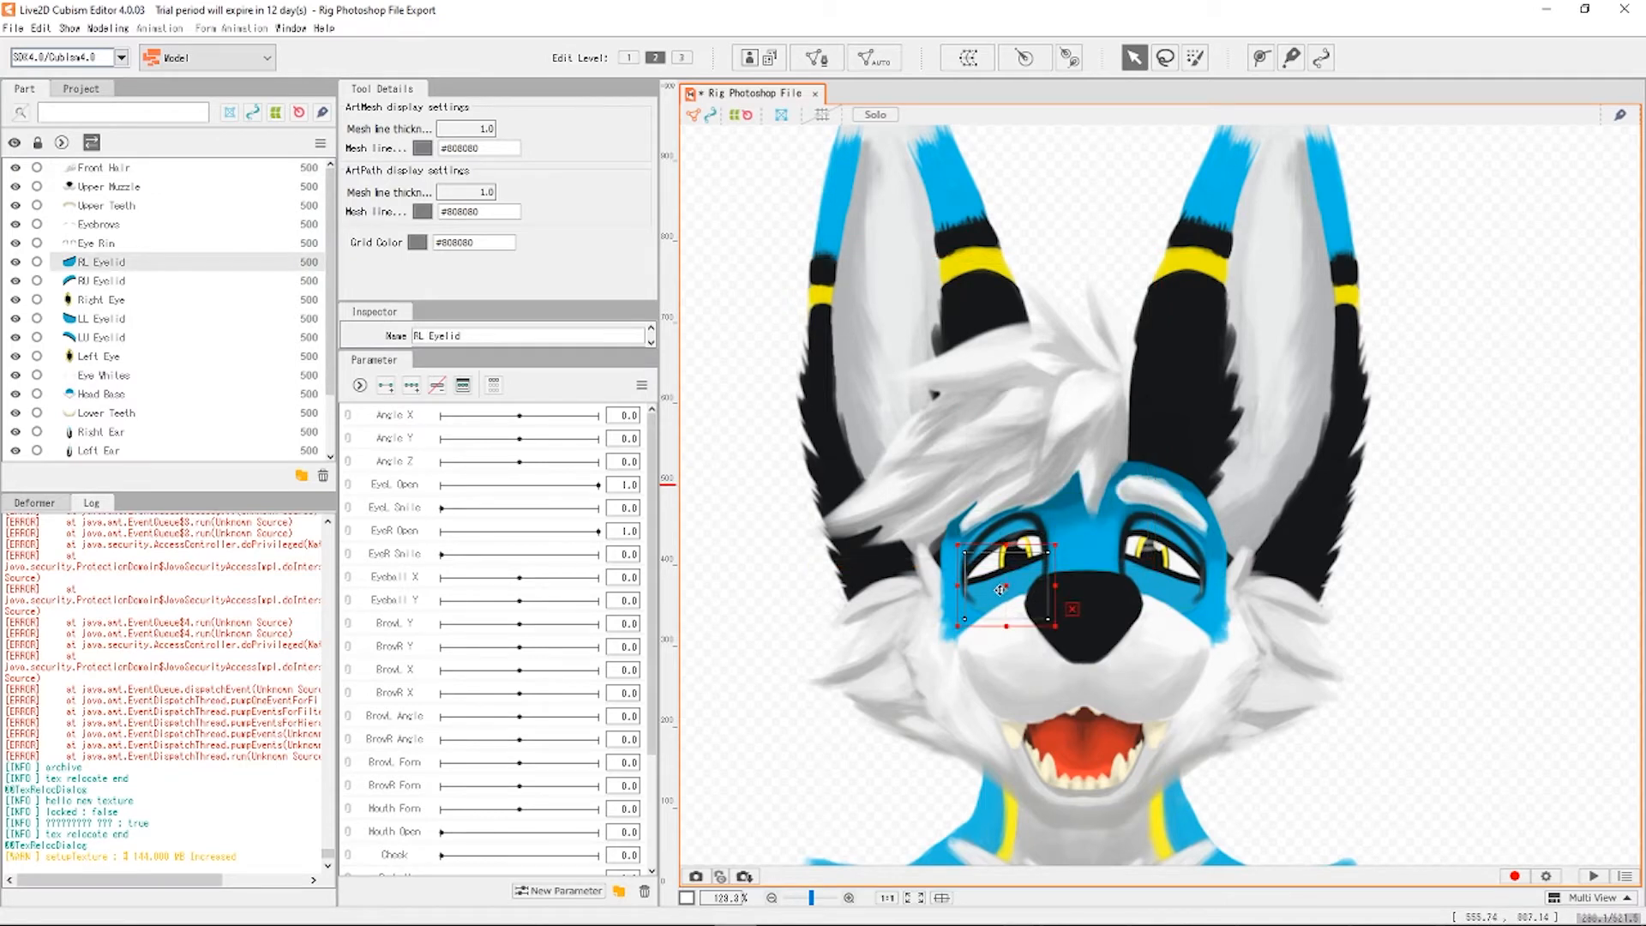
left_click_drag(1001, 589, 933, 597)
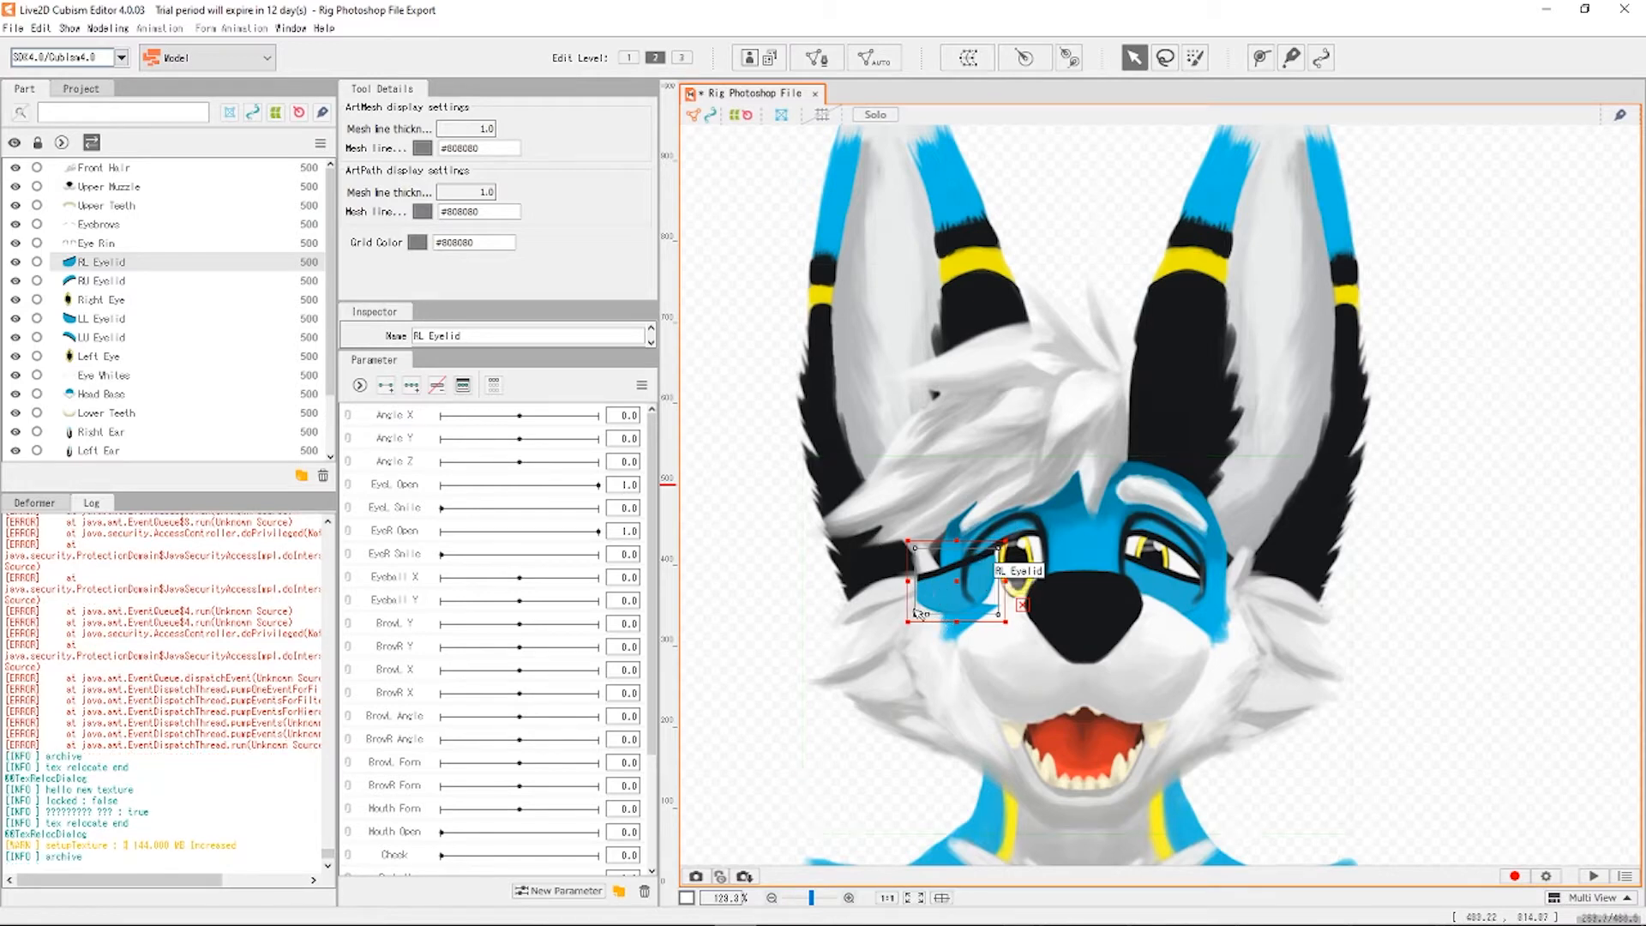
left_click_drag(934, 597, 1027, 558)
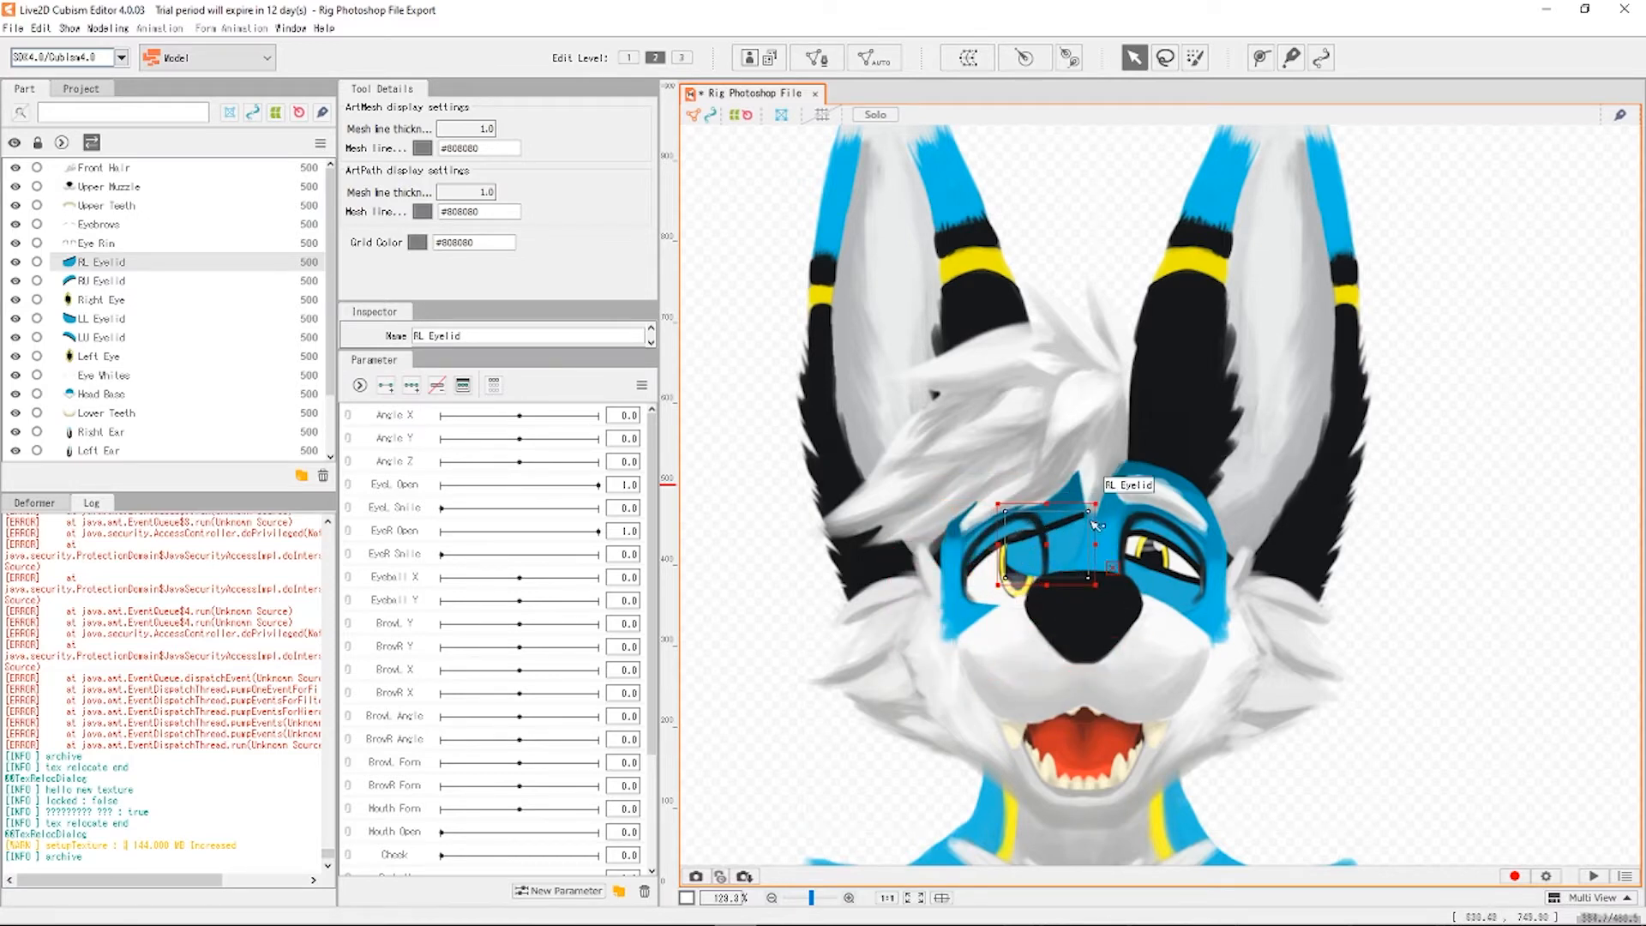
left_click_drag(1029, 558, 987, 600)
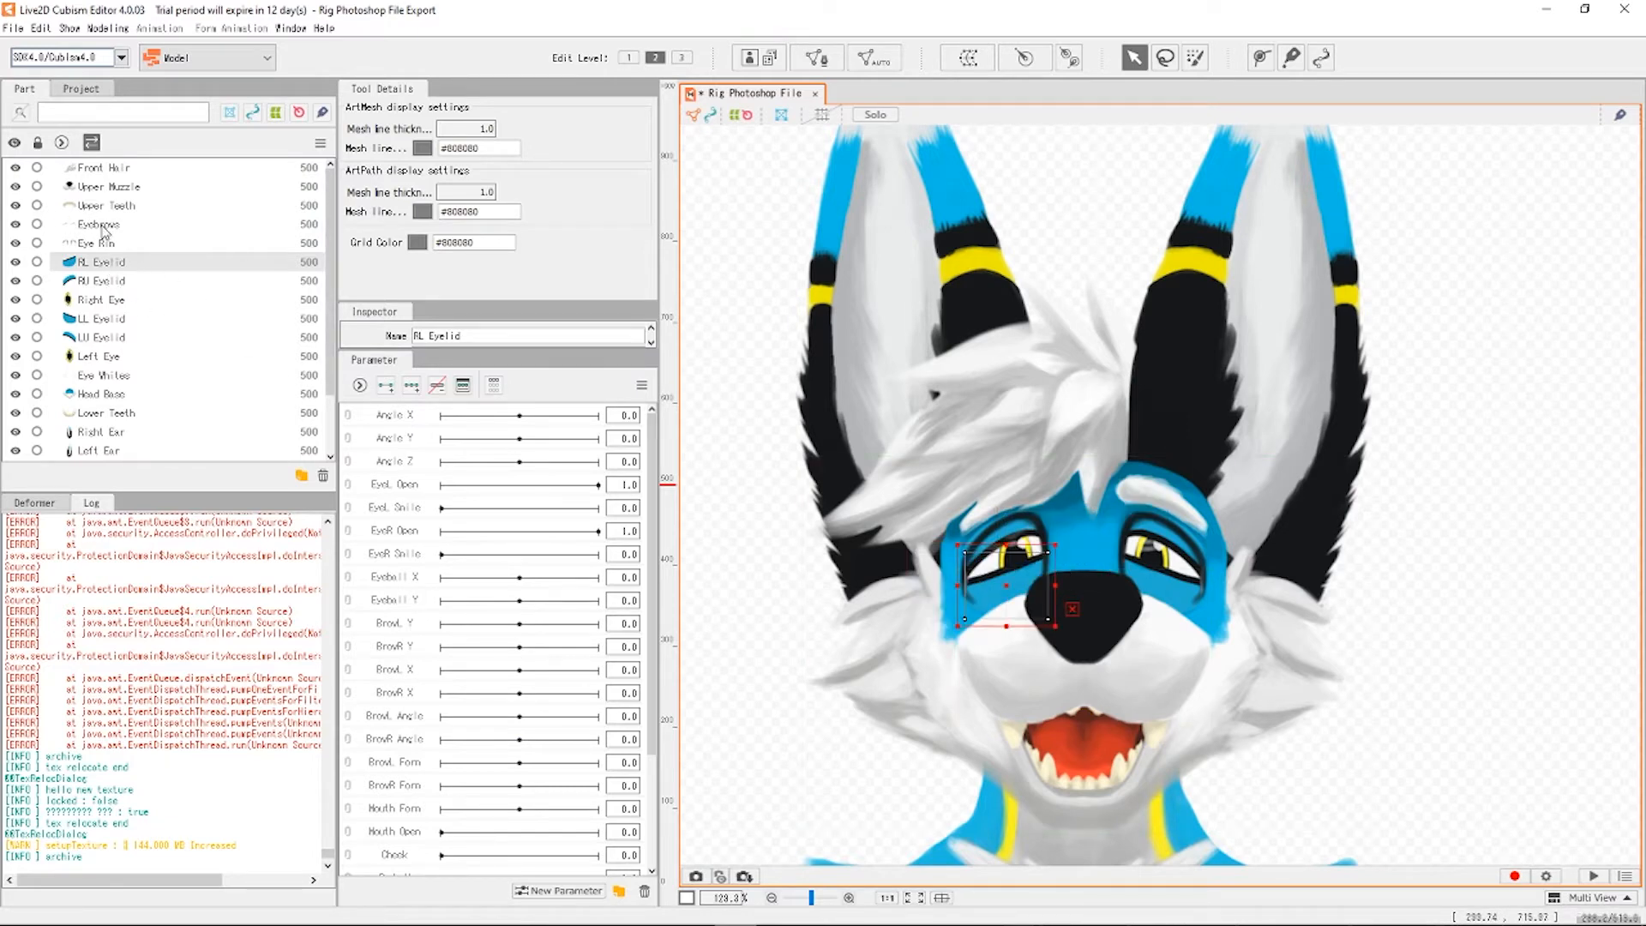
left_click(113, 377)
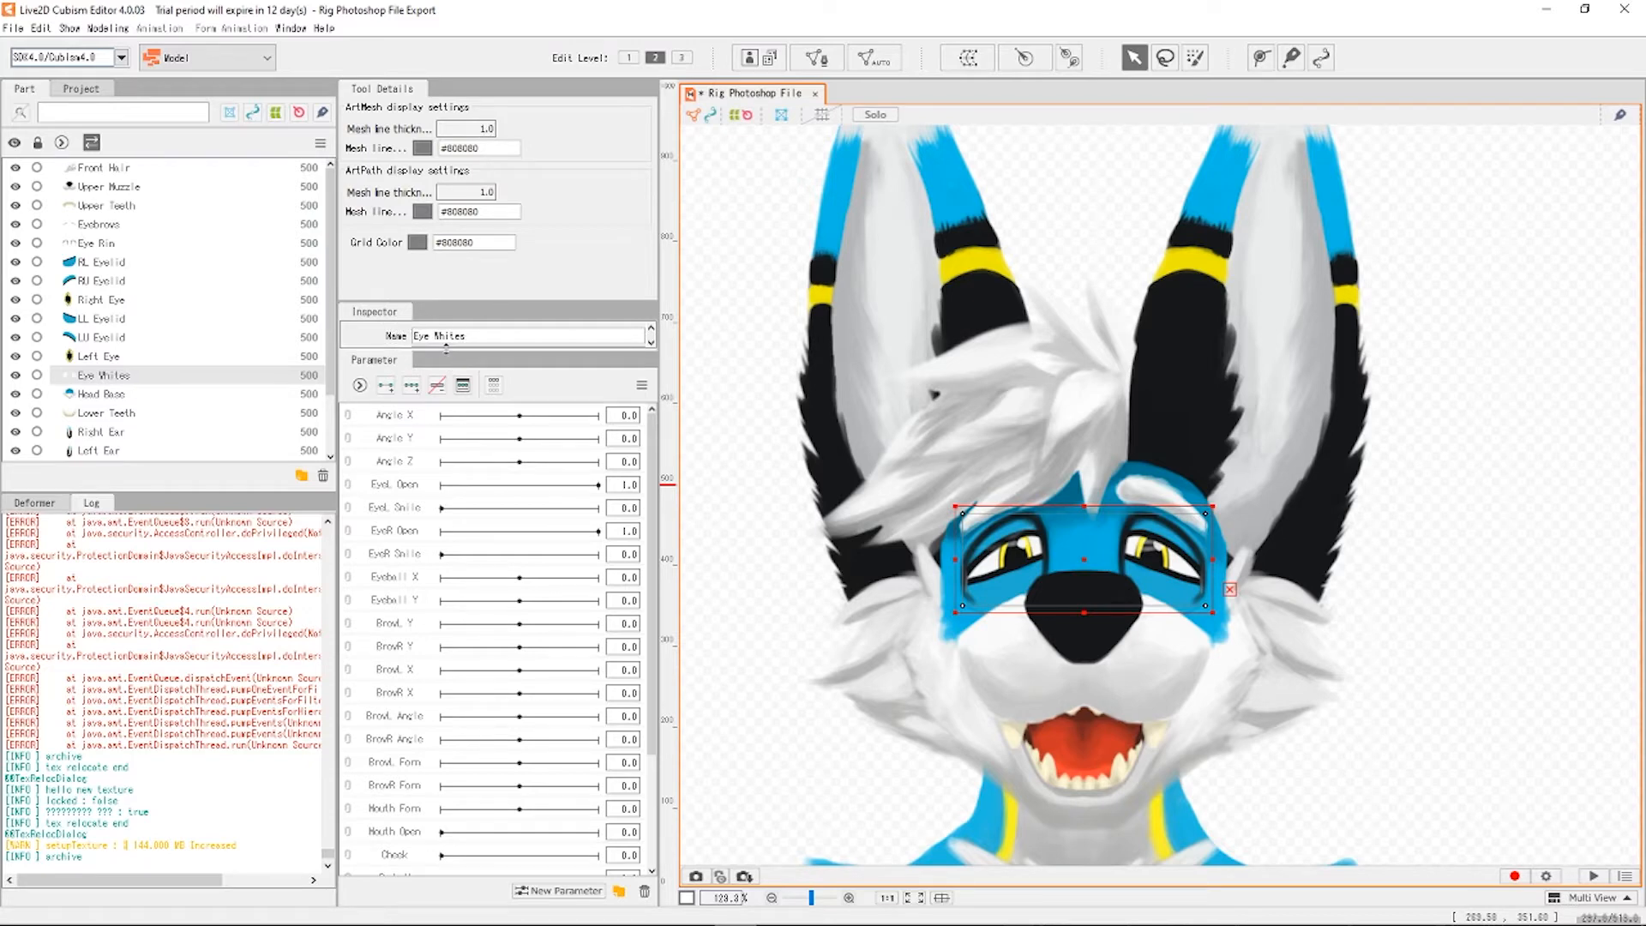
left_click_drag(456, 347, 462, 588)
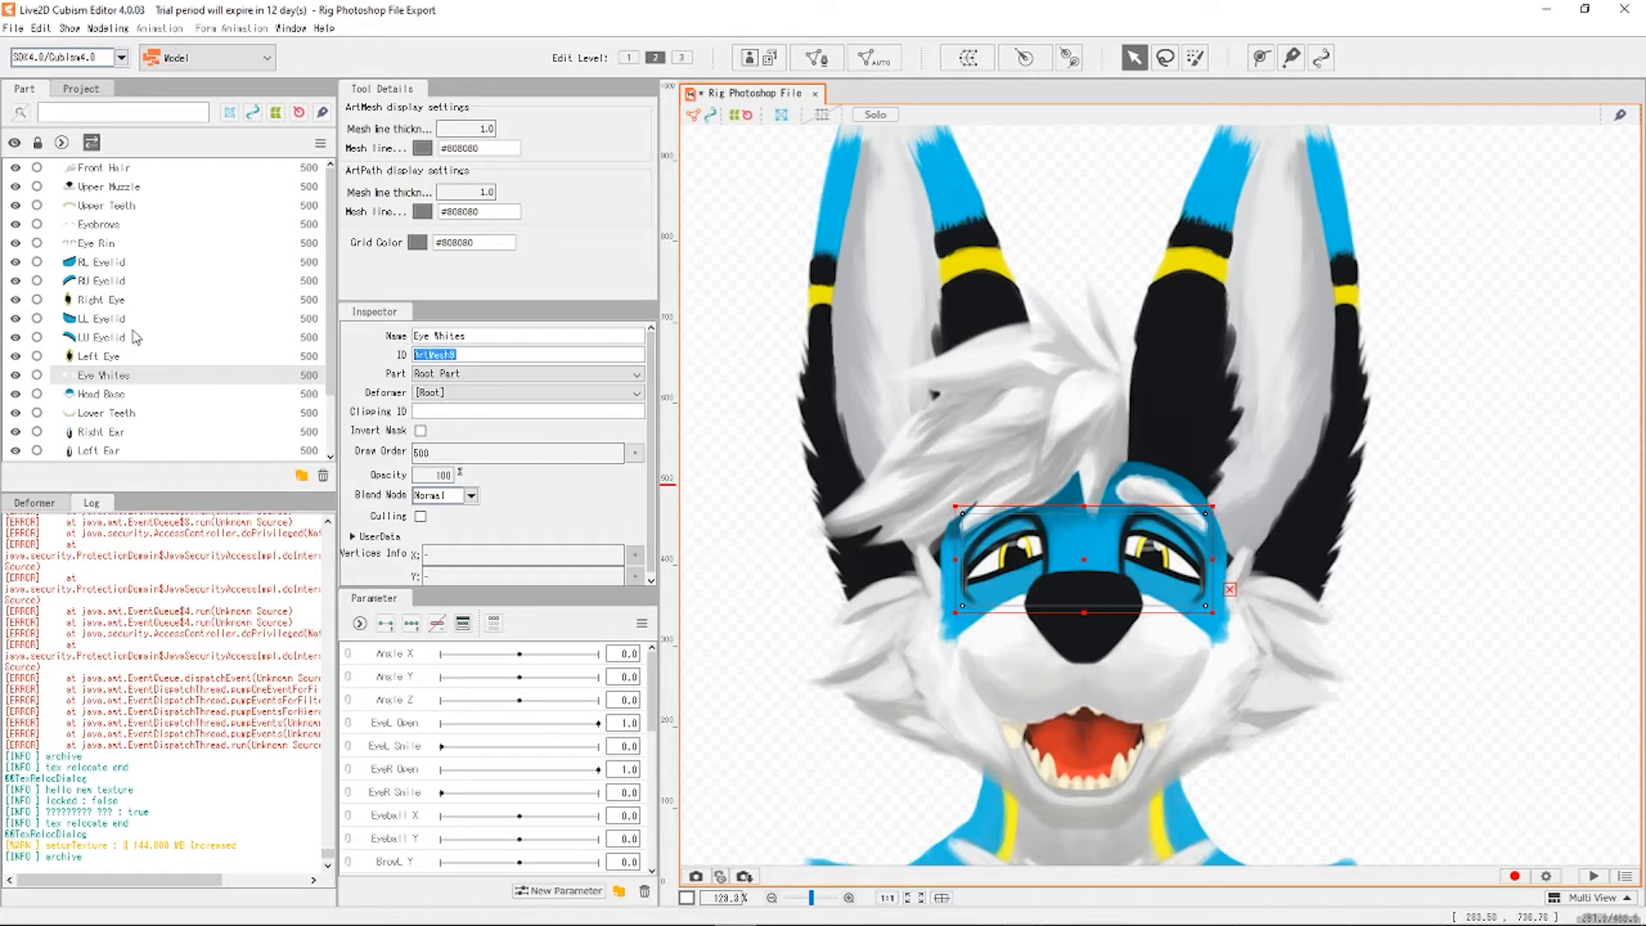
Set Clipping ID ArtMesh9 on the eye and eyelid meshes, finishing with RU Eyelid.
left_click(97, 268)
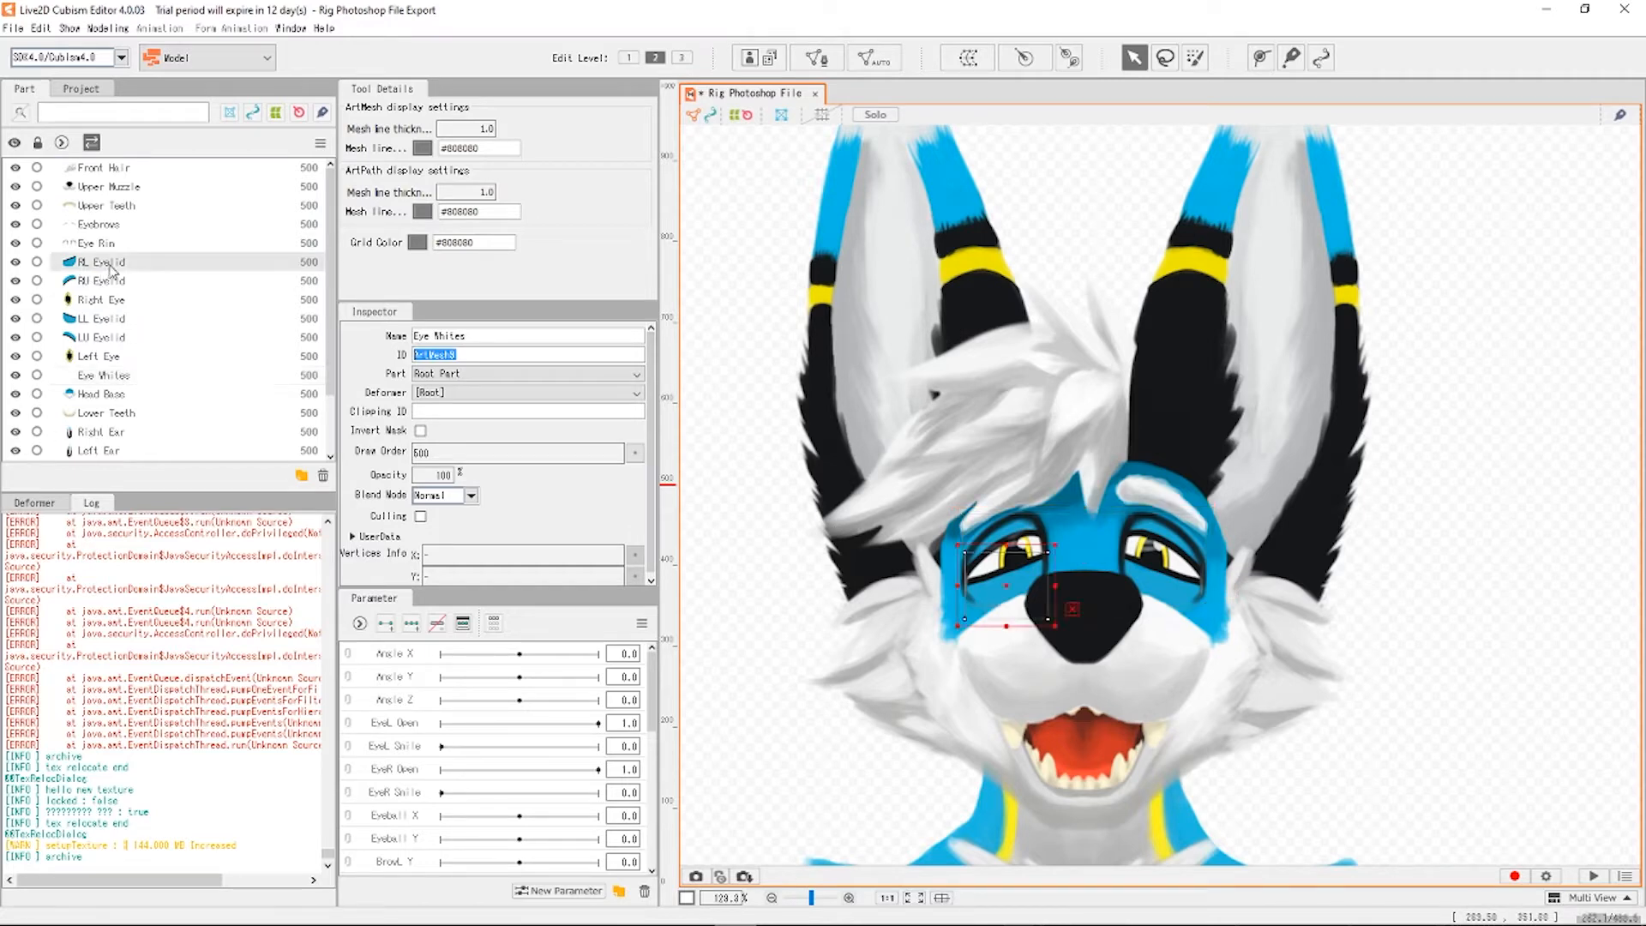
left_click(108, 358)
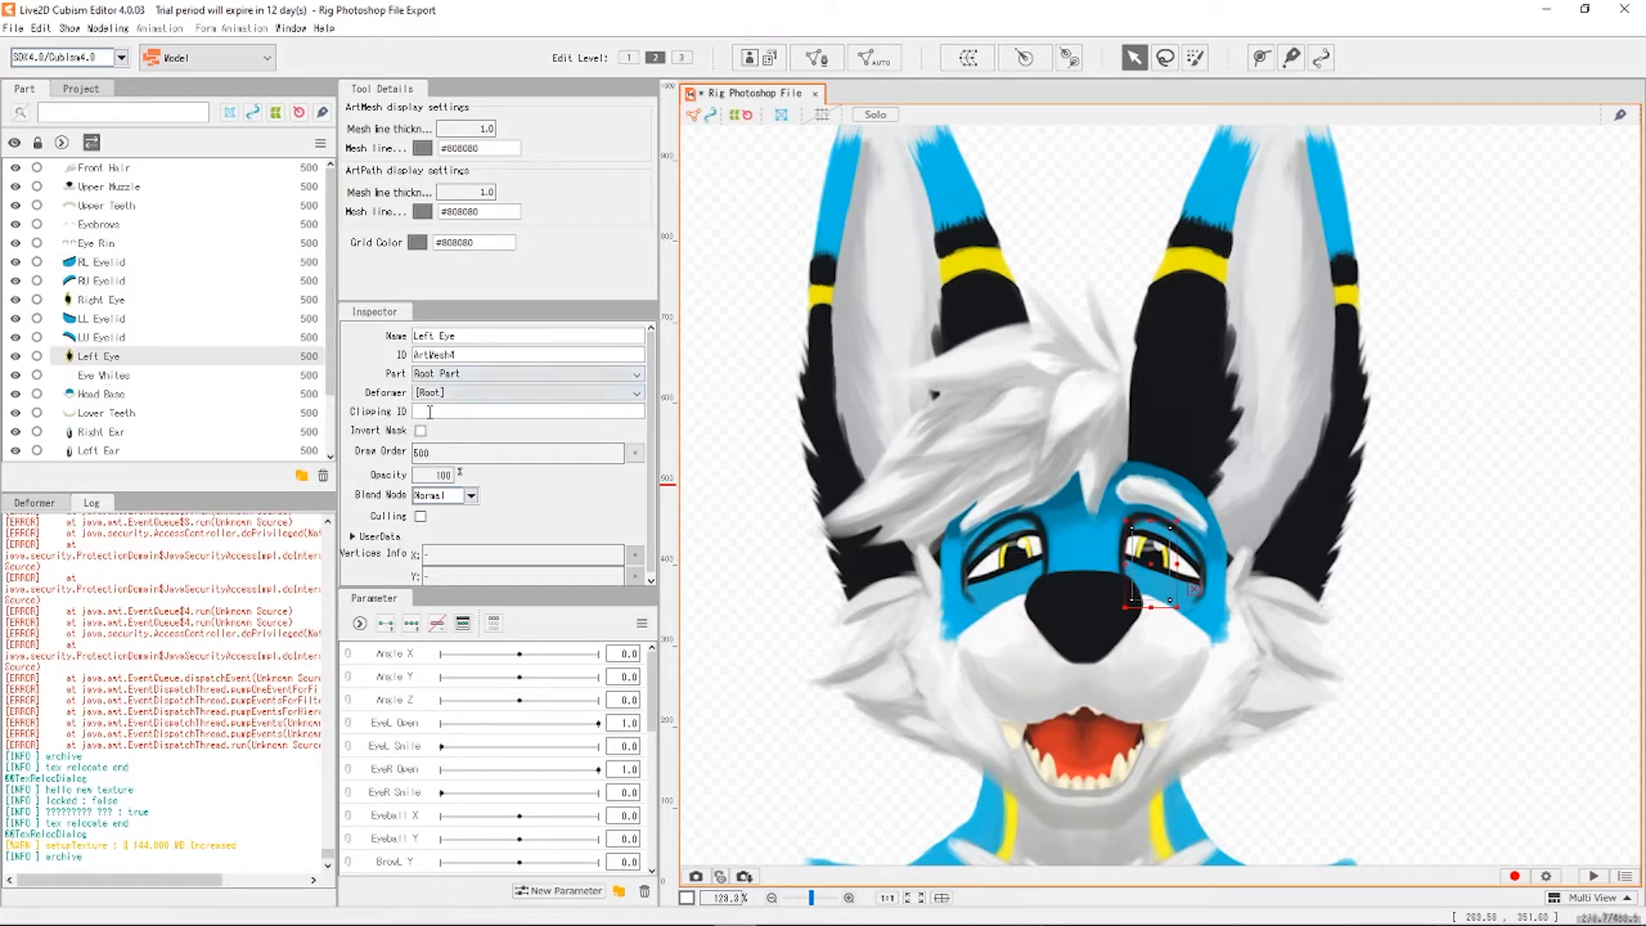
left_click(81, 335)
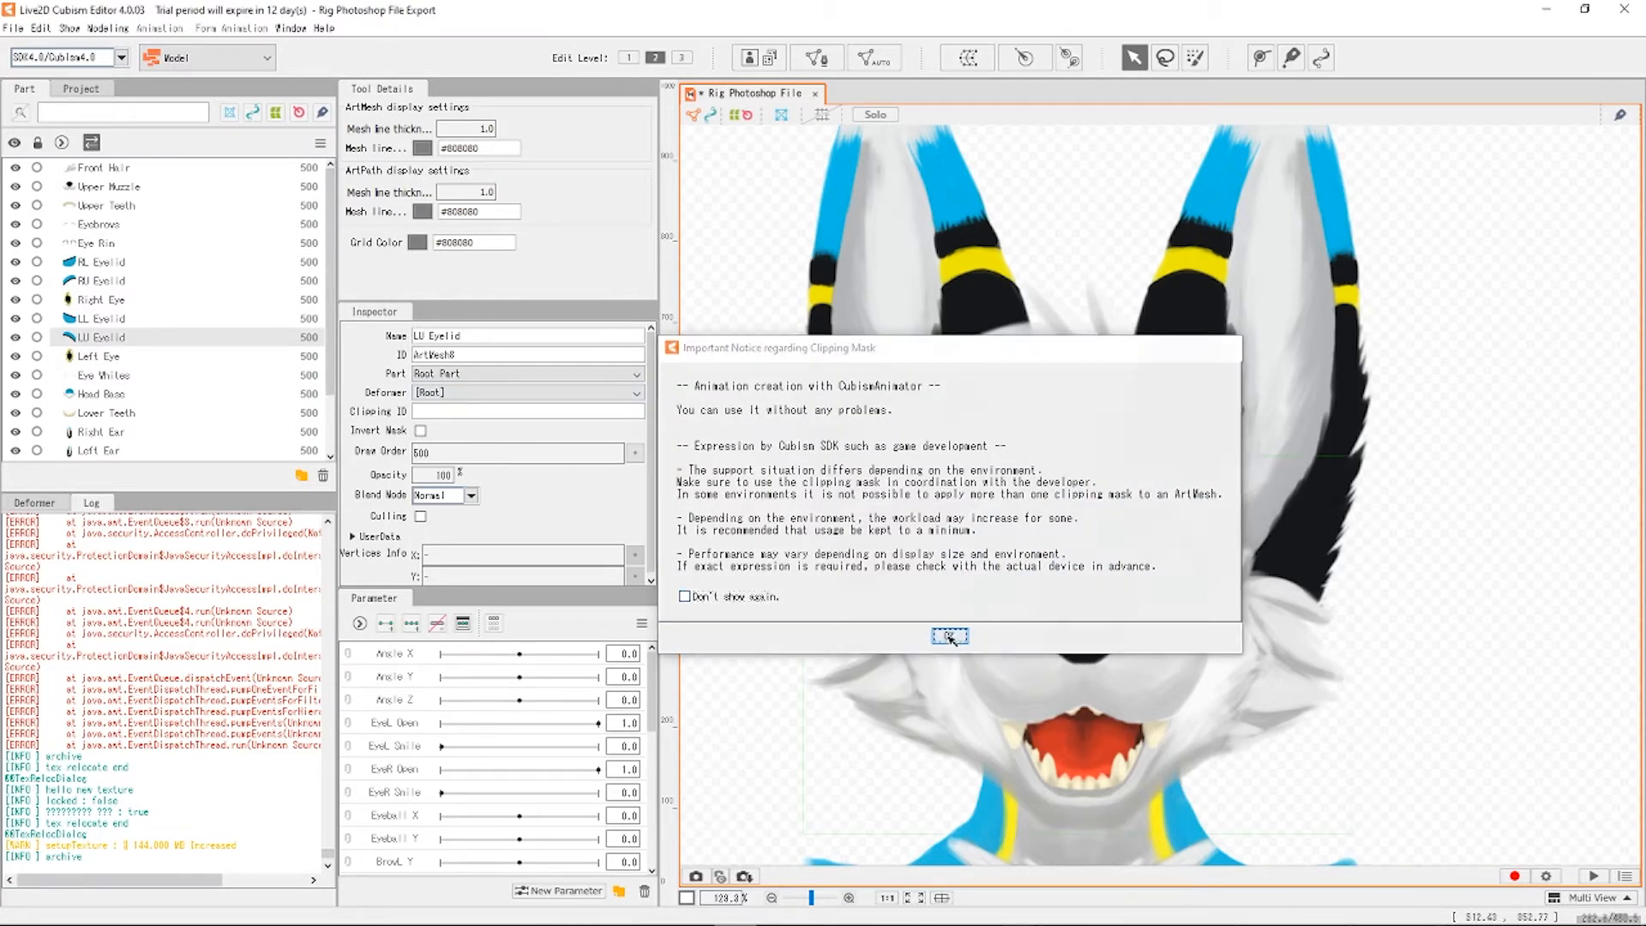
left_click(949, 636)
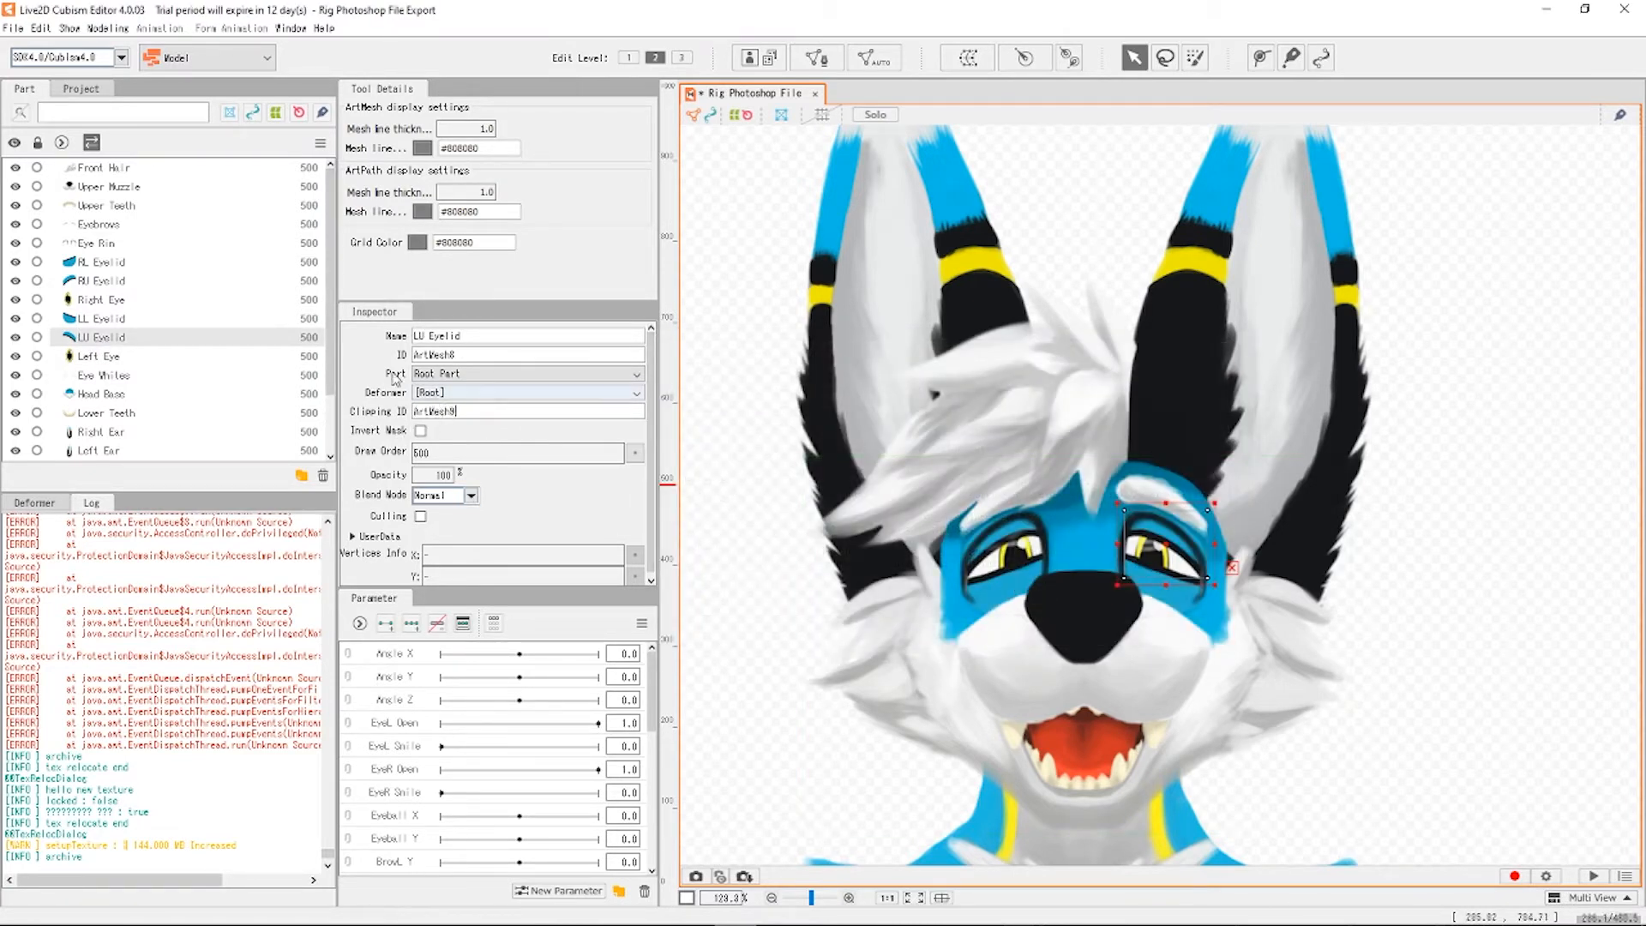
left_click(143, 320)
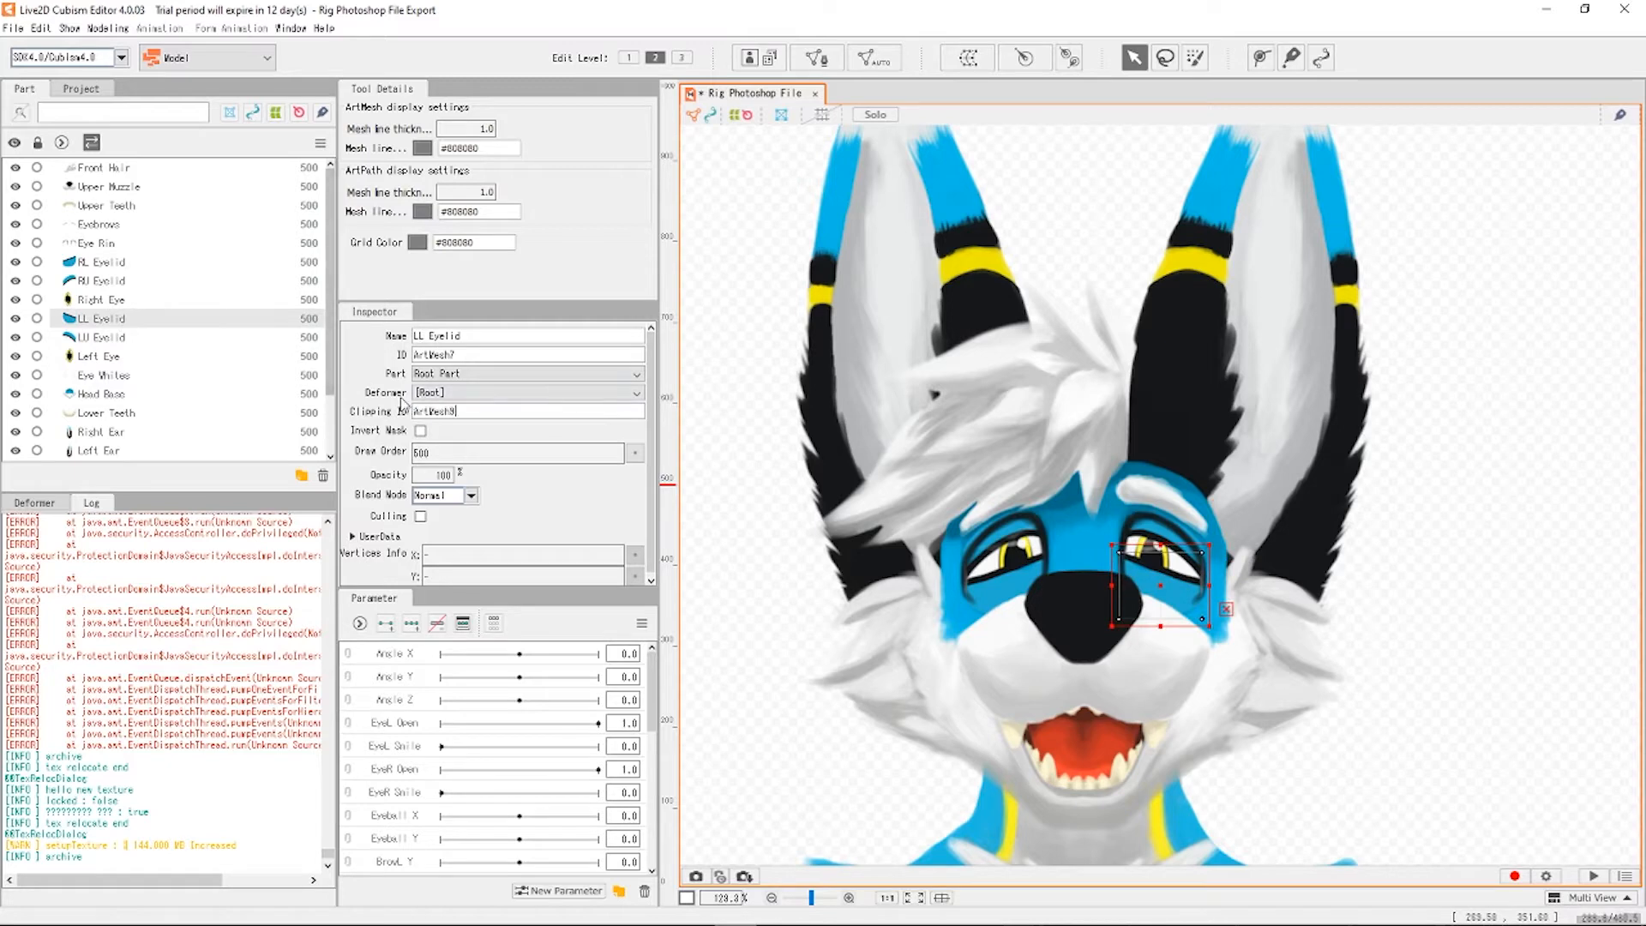
left_click(135, 299)
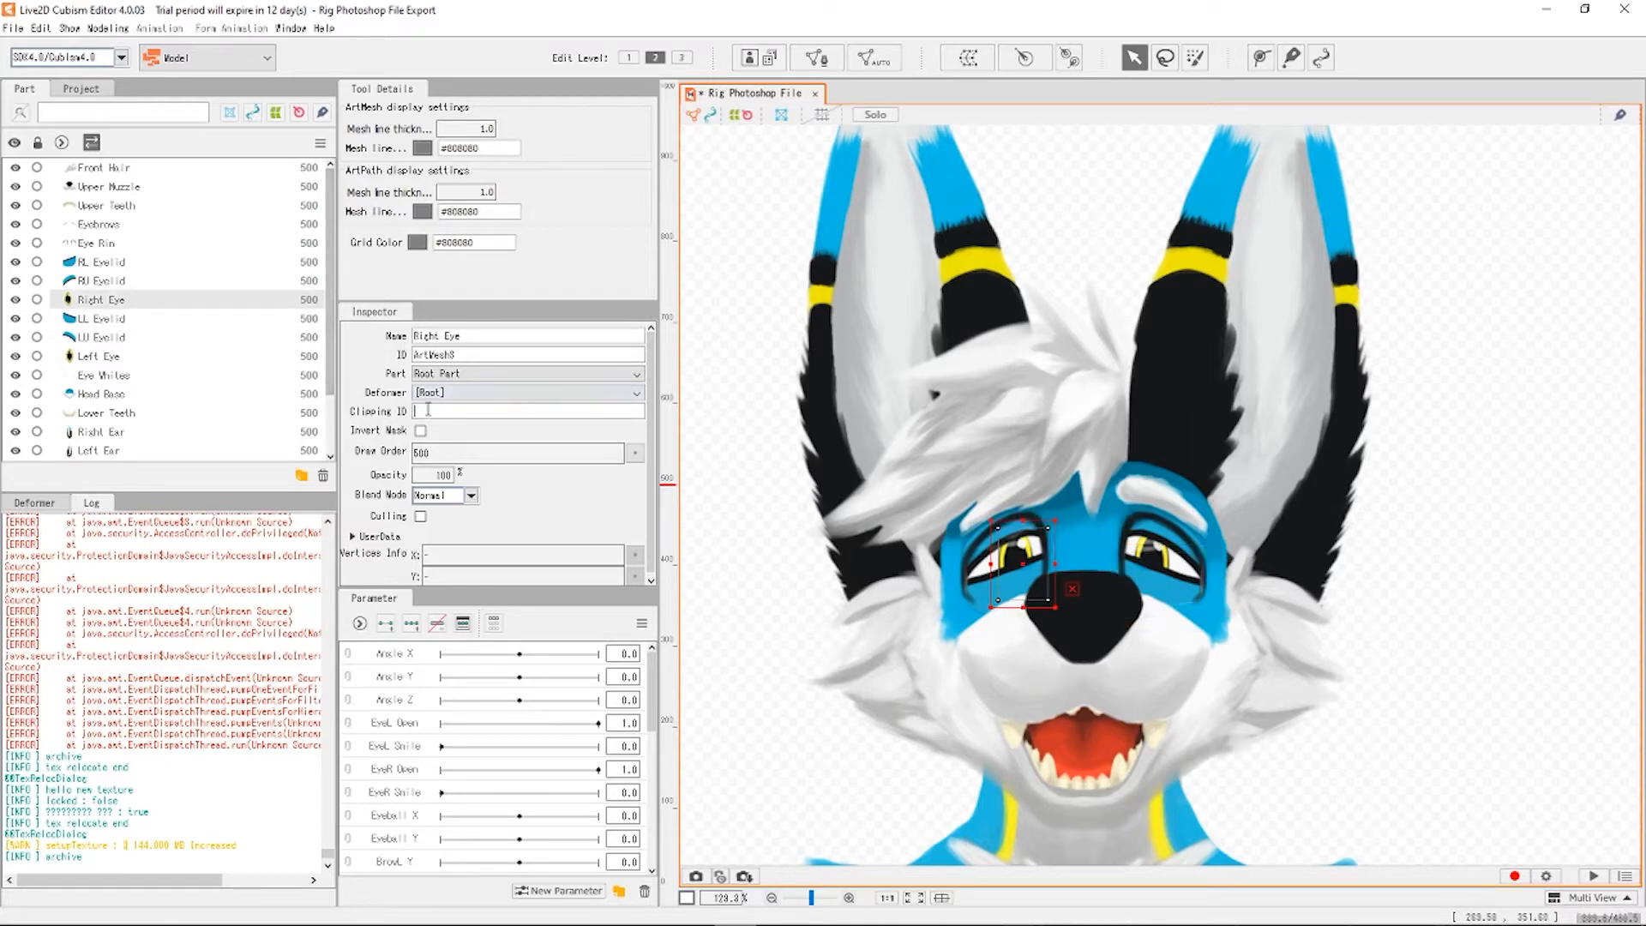
left_click(89, 280)
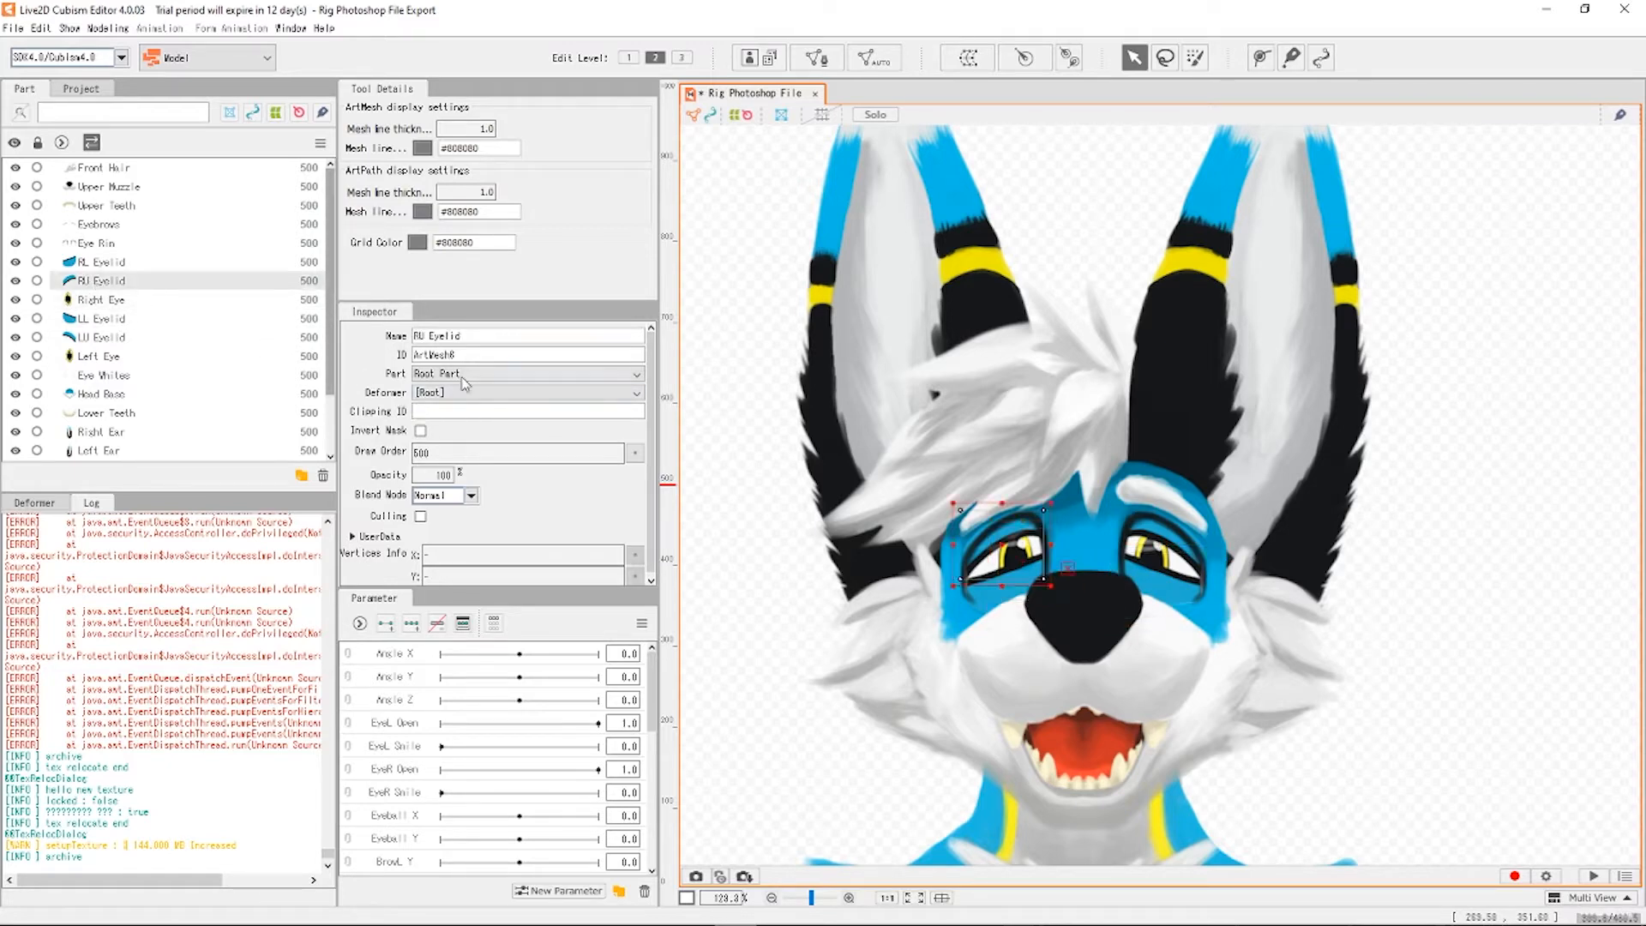
type("ArtMesh9")
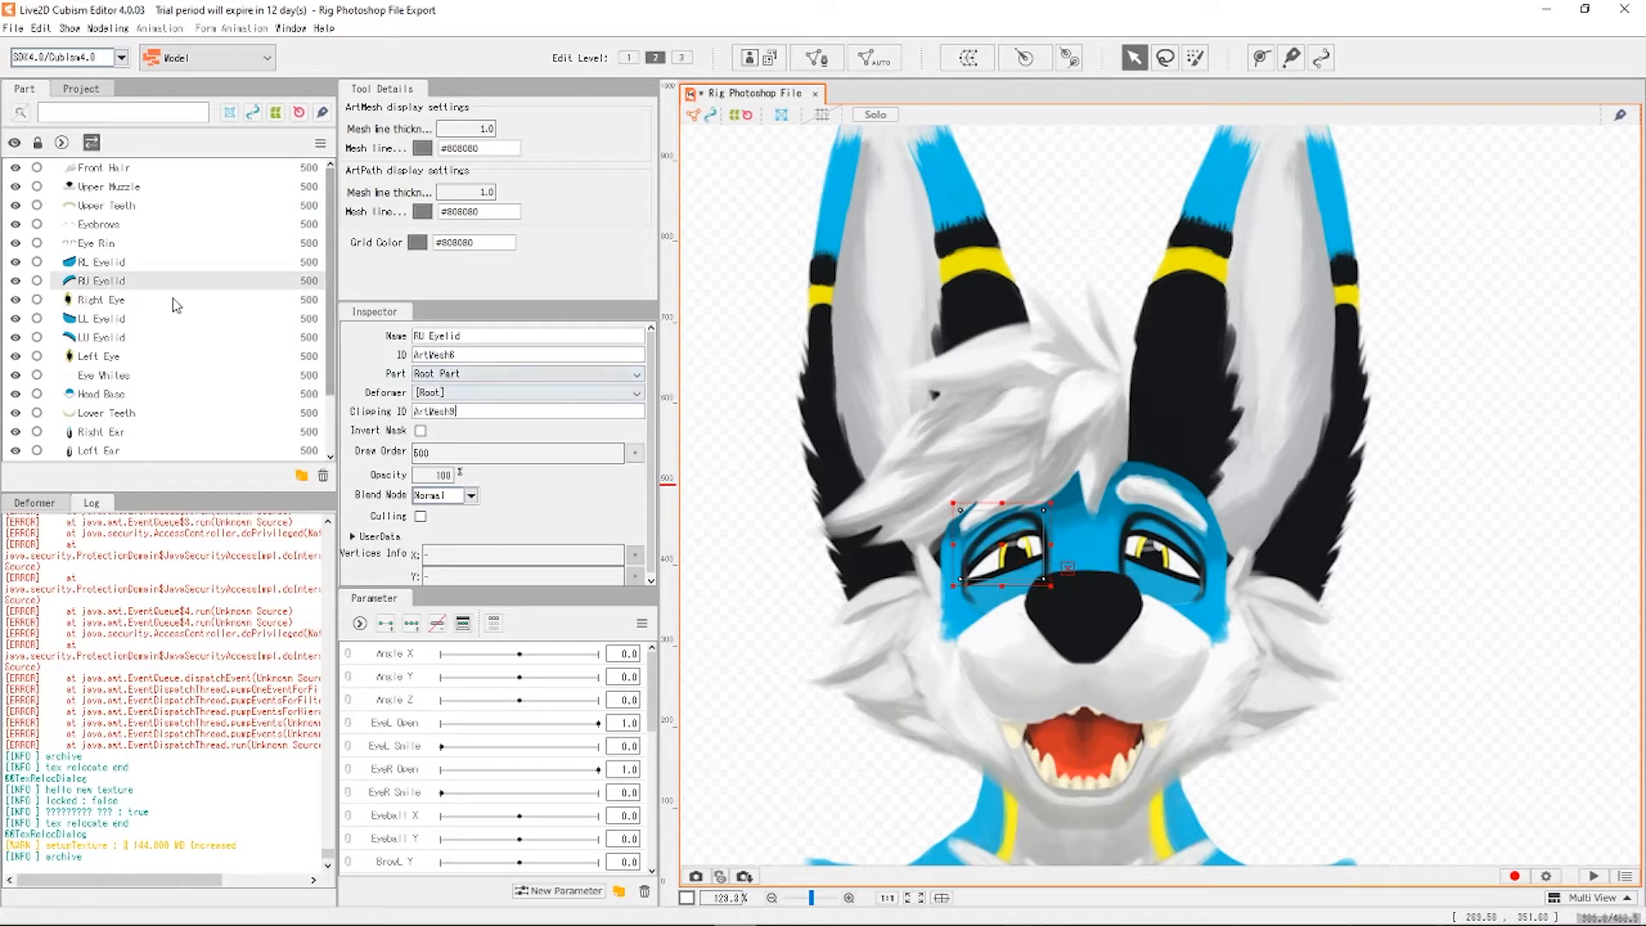
Check the RL Eyelid and Left Eye clipping and edit the LU Eyelid's Clipping ID.
left_click(107, 263)
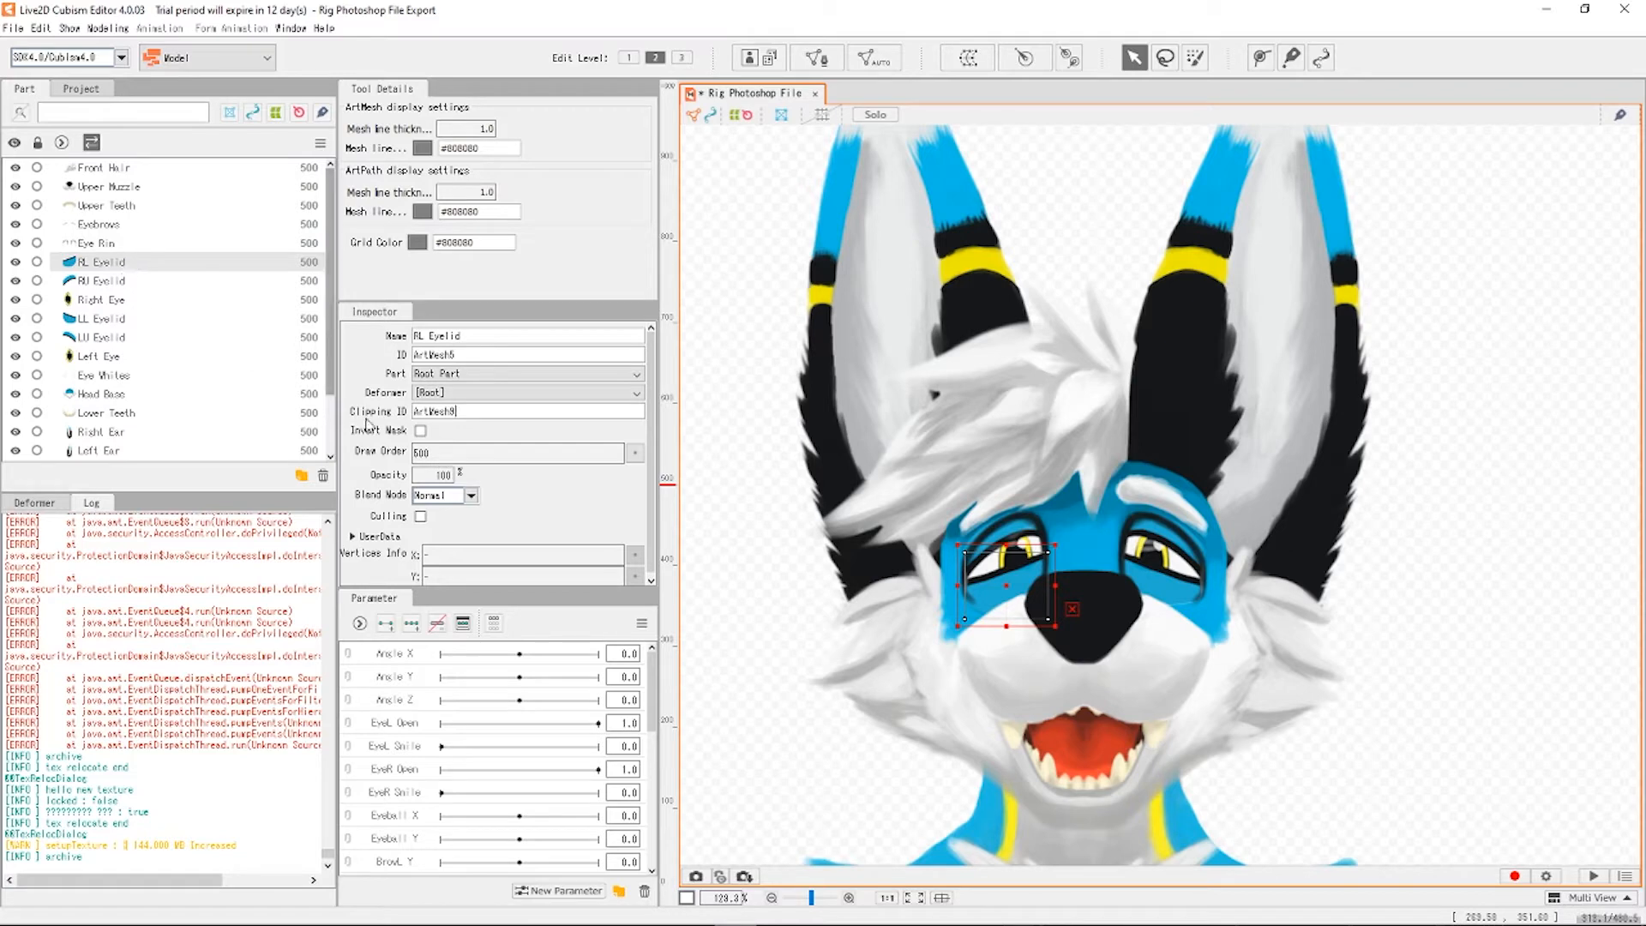
left_click(134, 284)
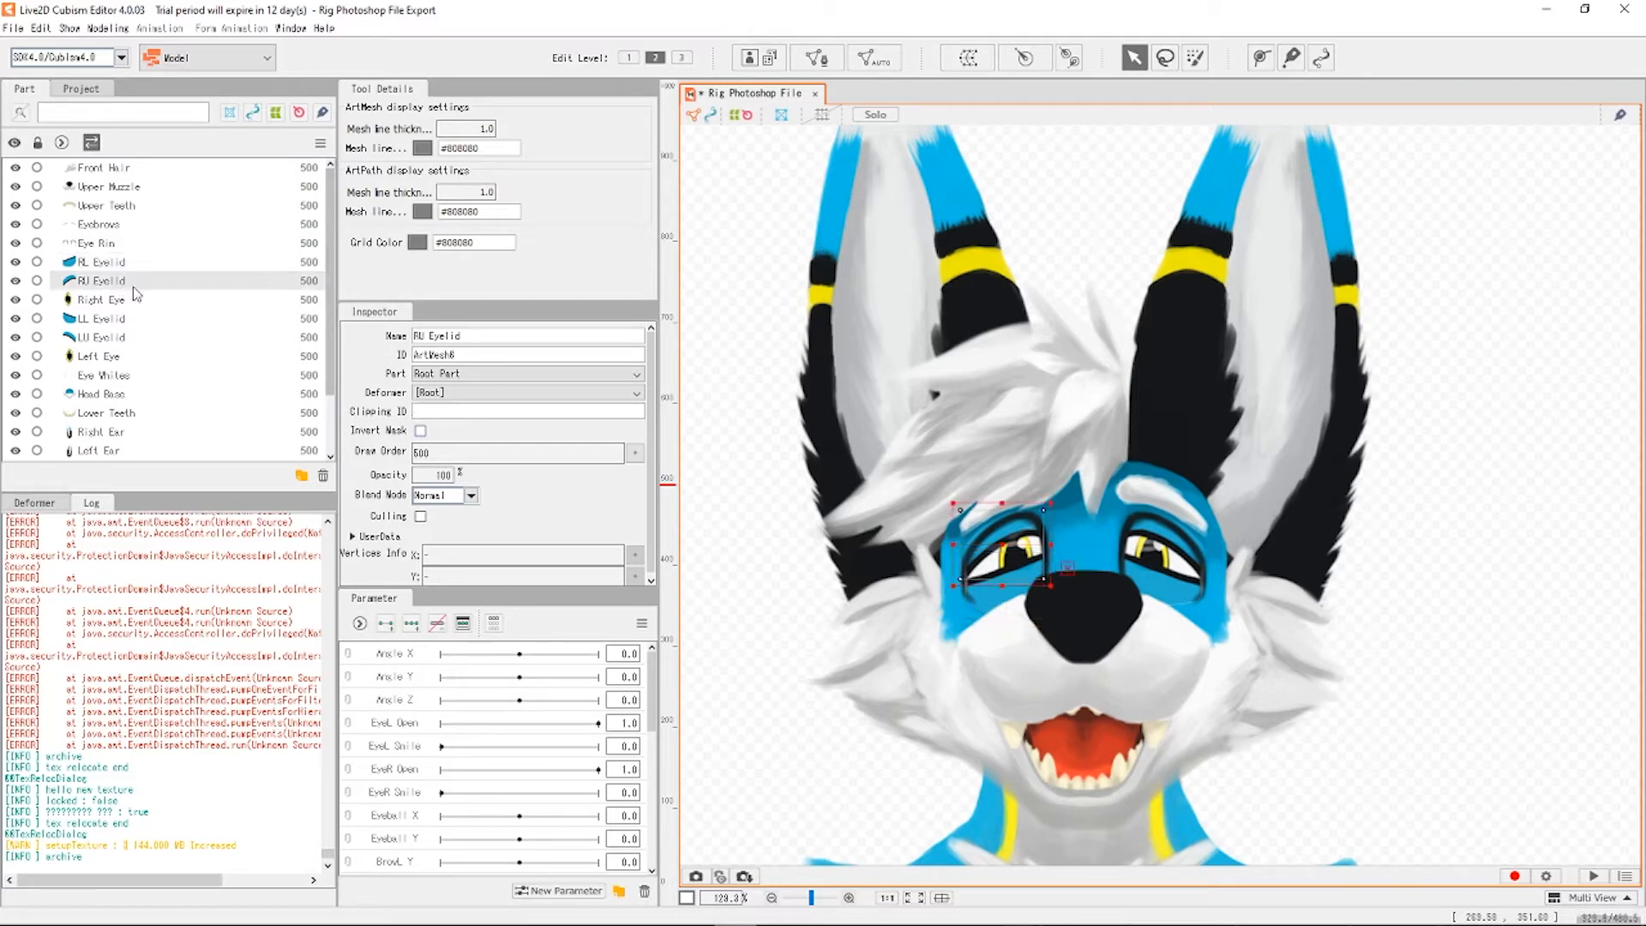
left_click(106, 359)
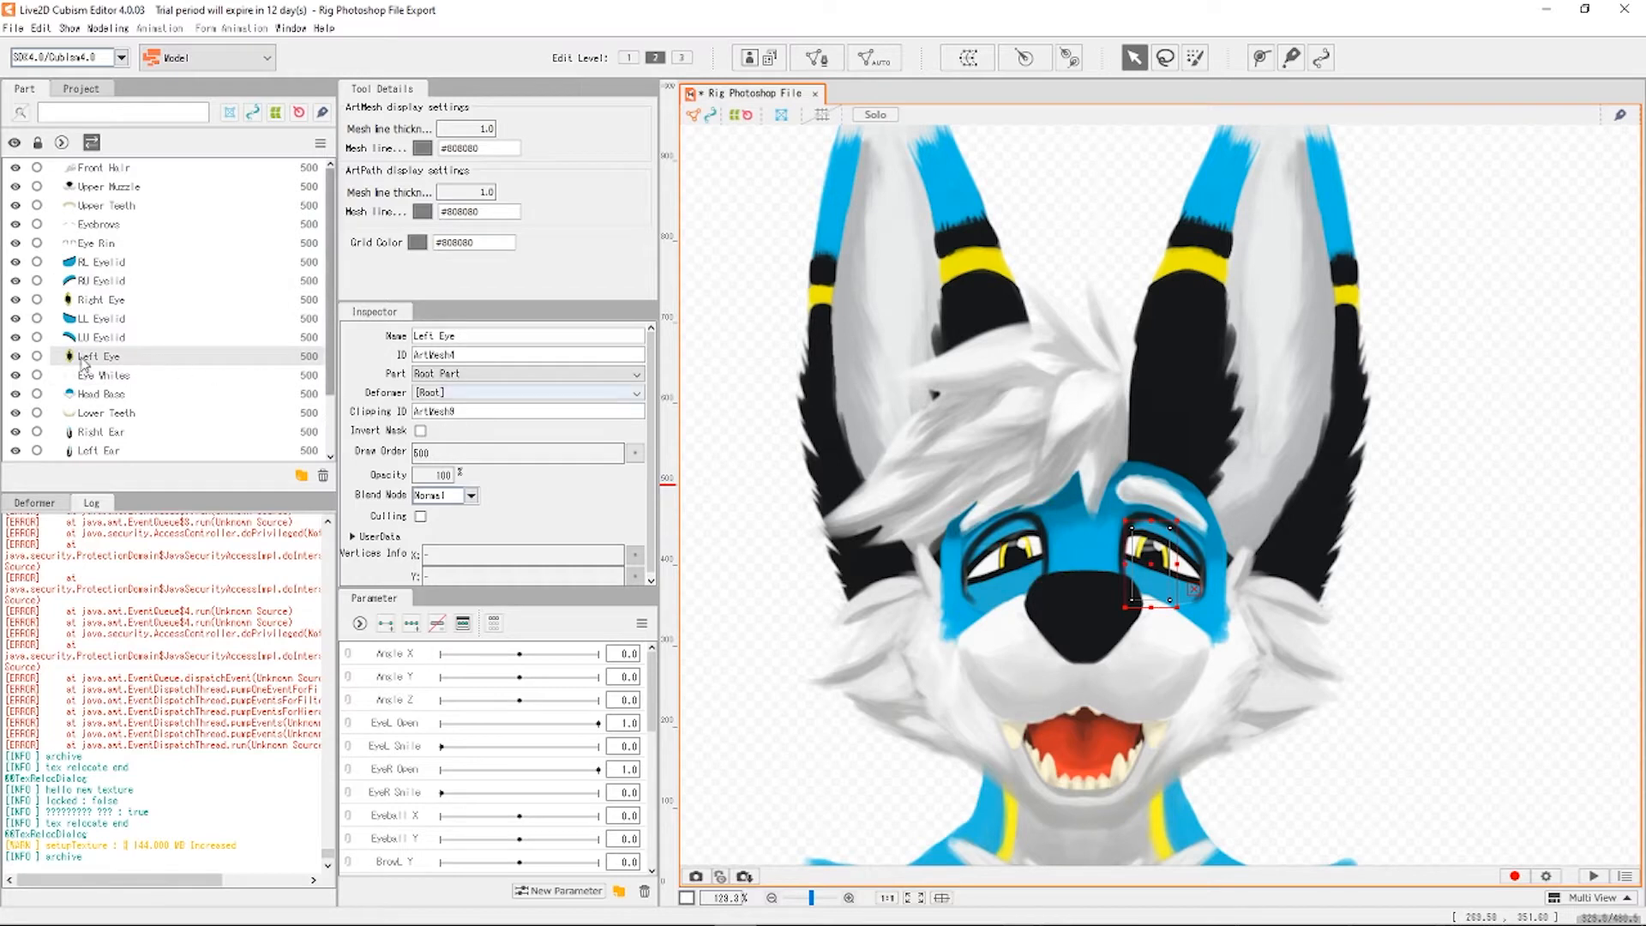
left_click(111, 337)
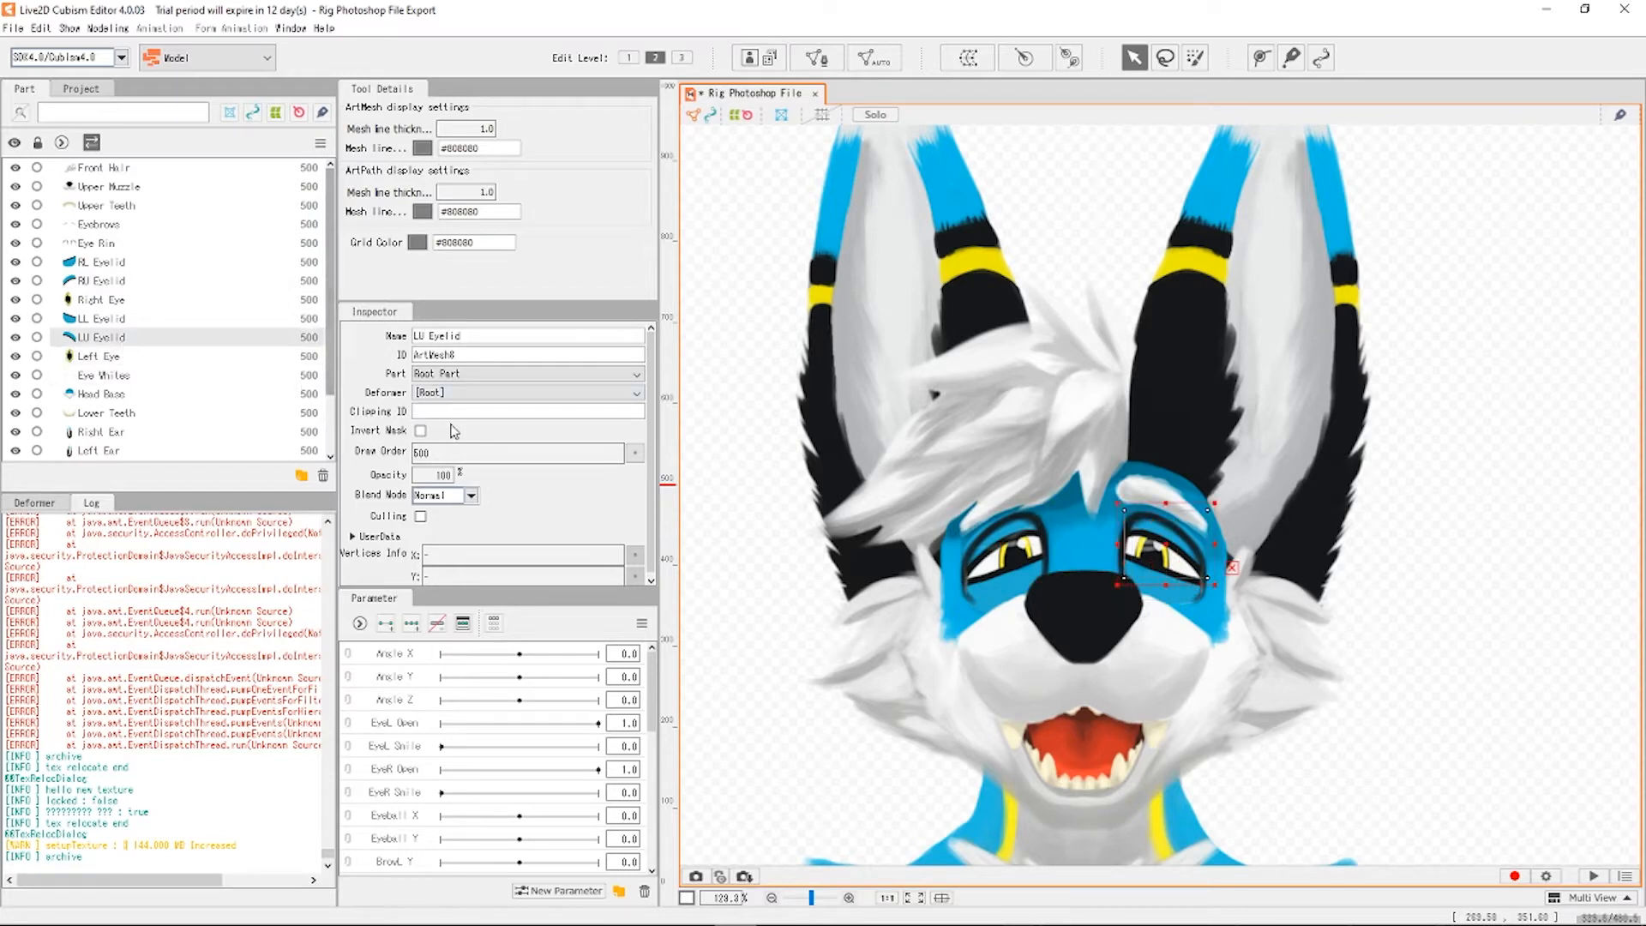
left_click(474, 413)
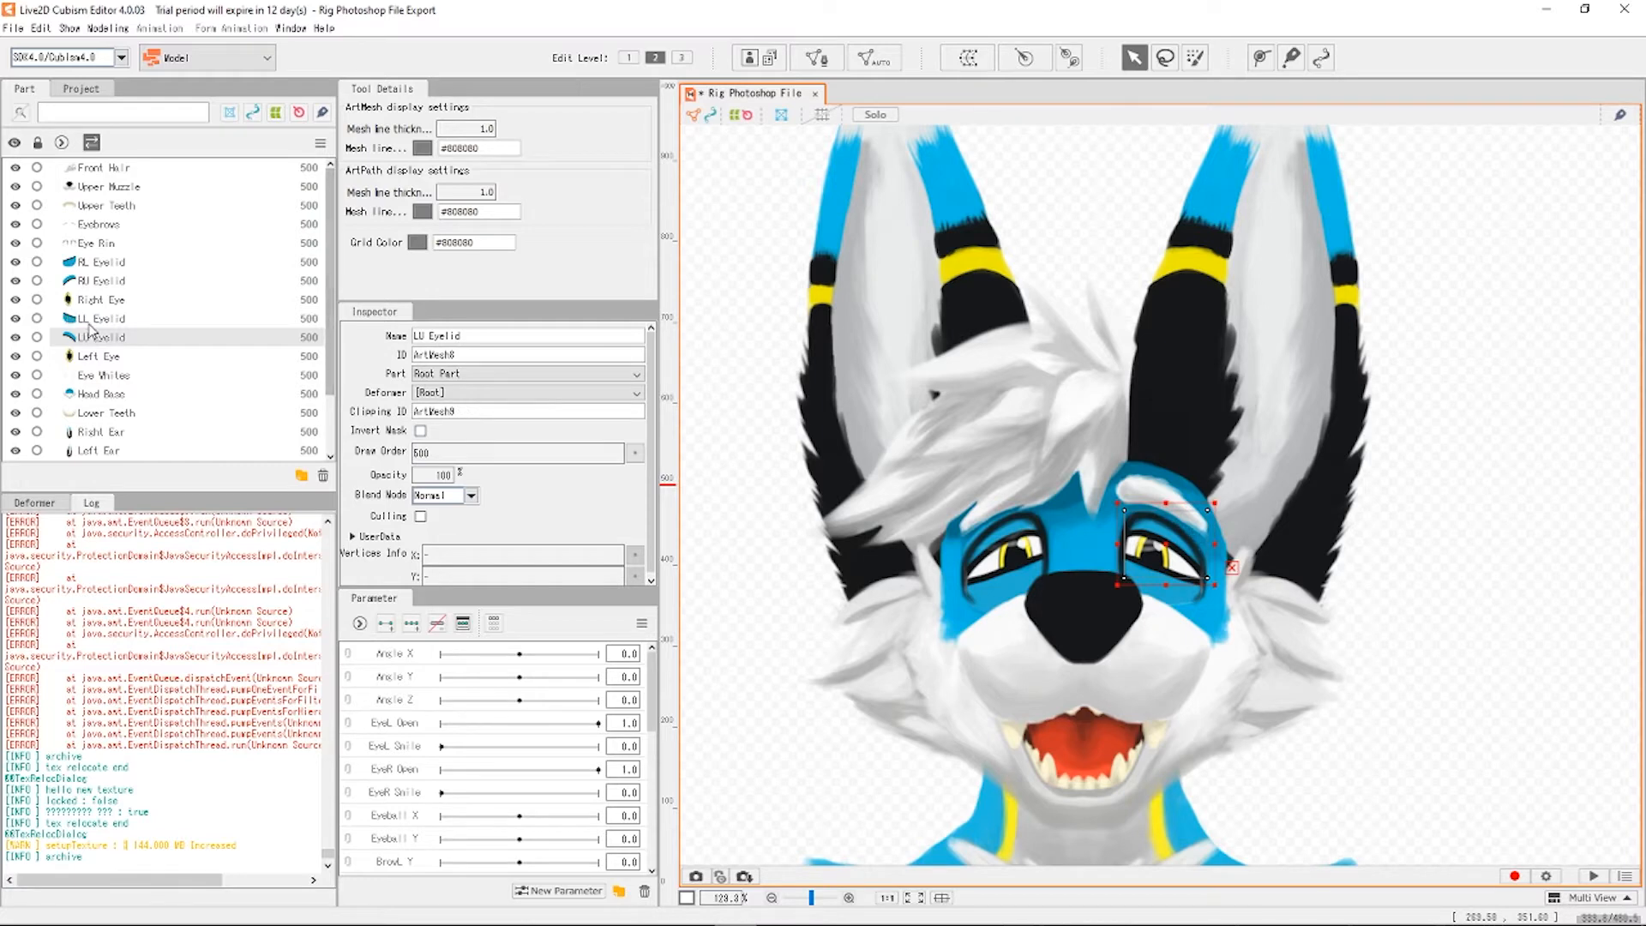
Check the LL Eyelid, Right Eye and RL Eyelid clipping and edit RU Eyelid's Clipping ID.
left_click(73, 318)
left_click(118, 302)
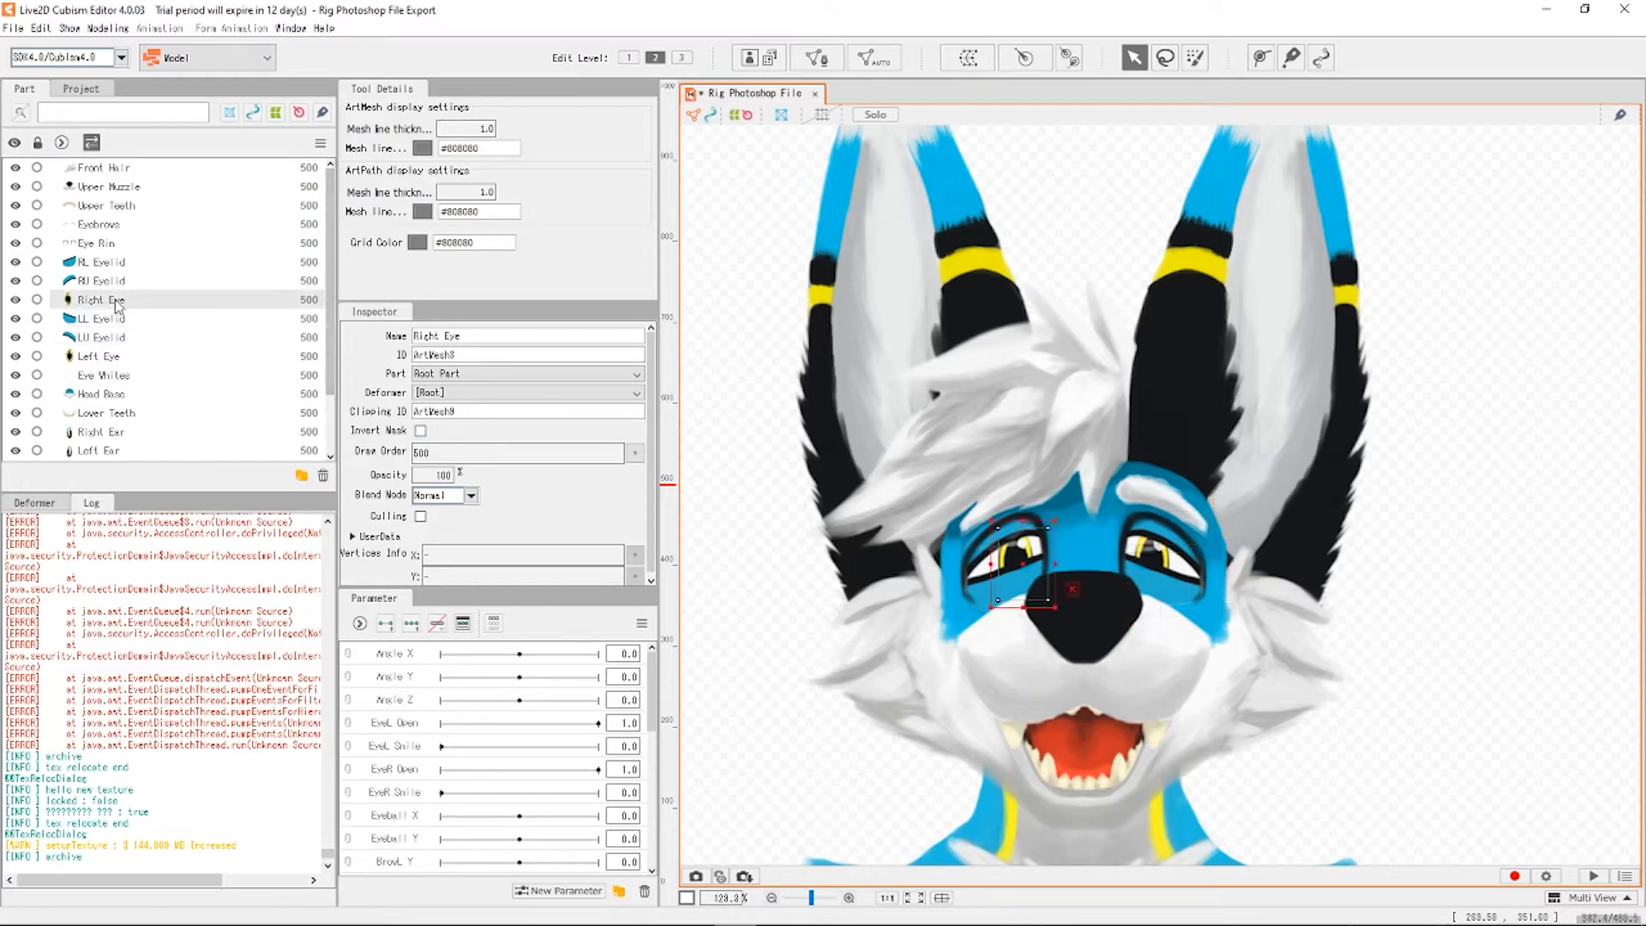
left_click(120, 282)
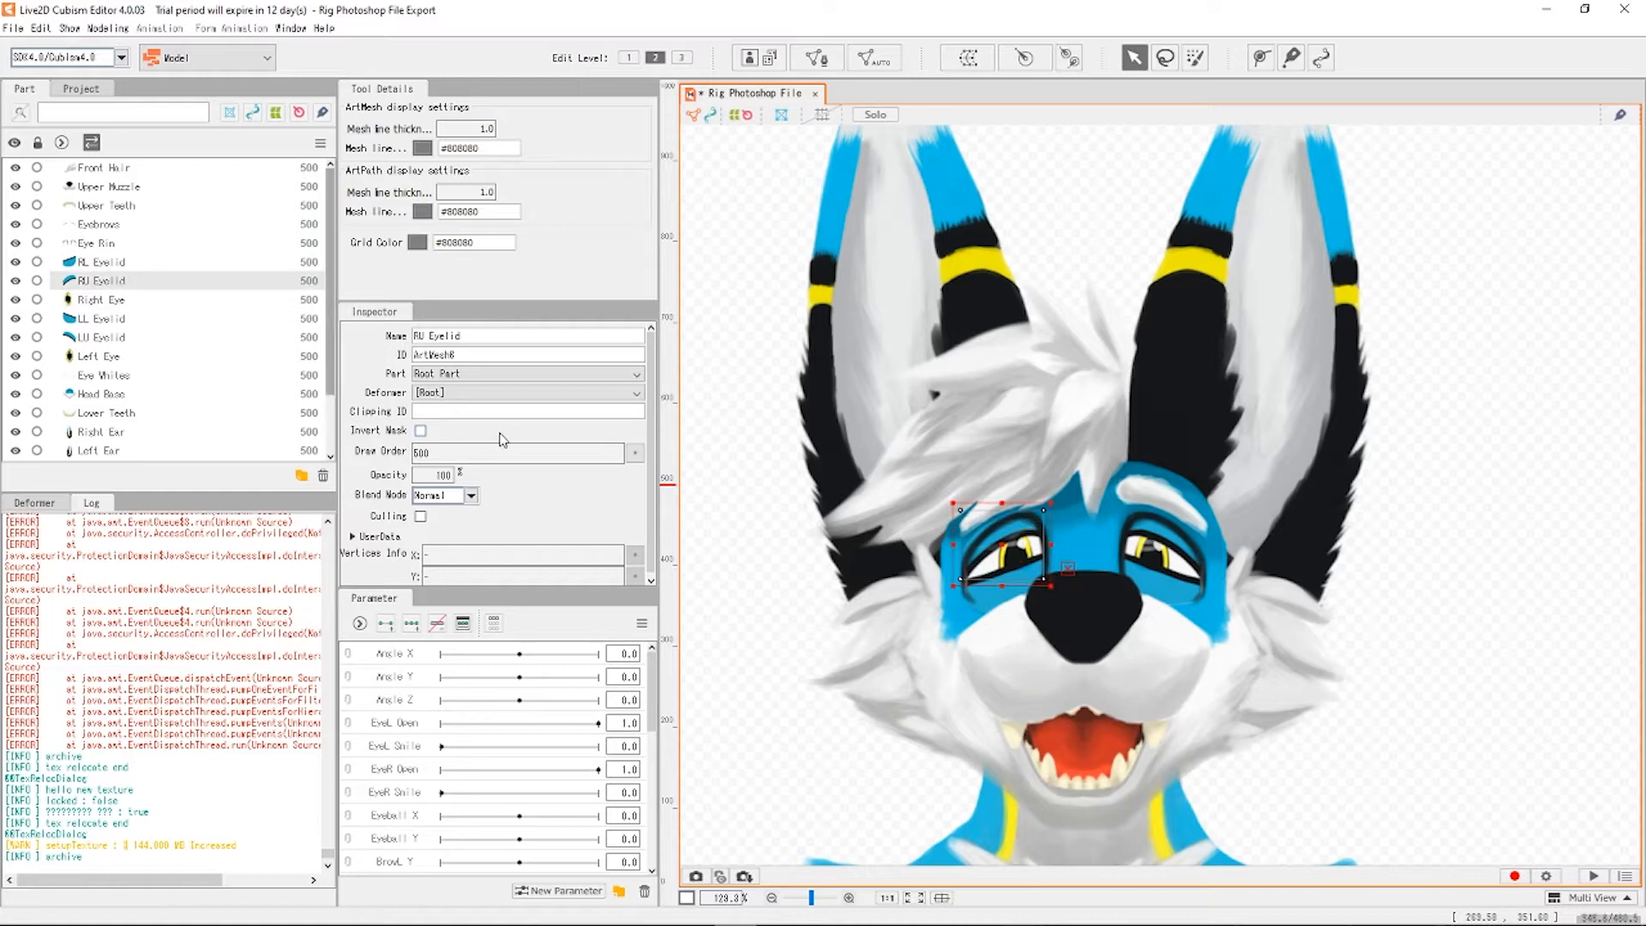
left_click(474, 408)
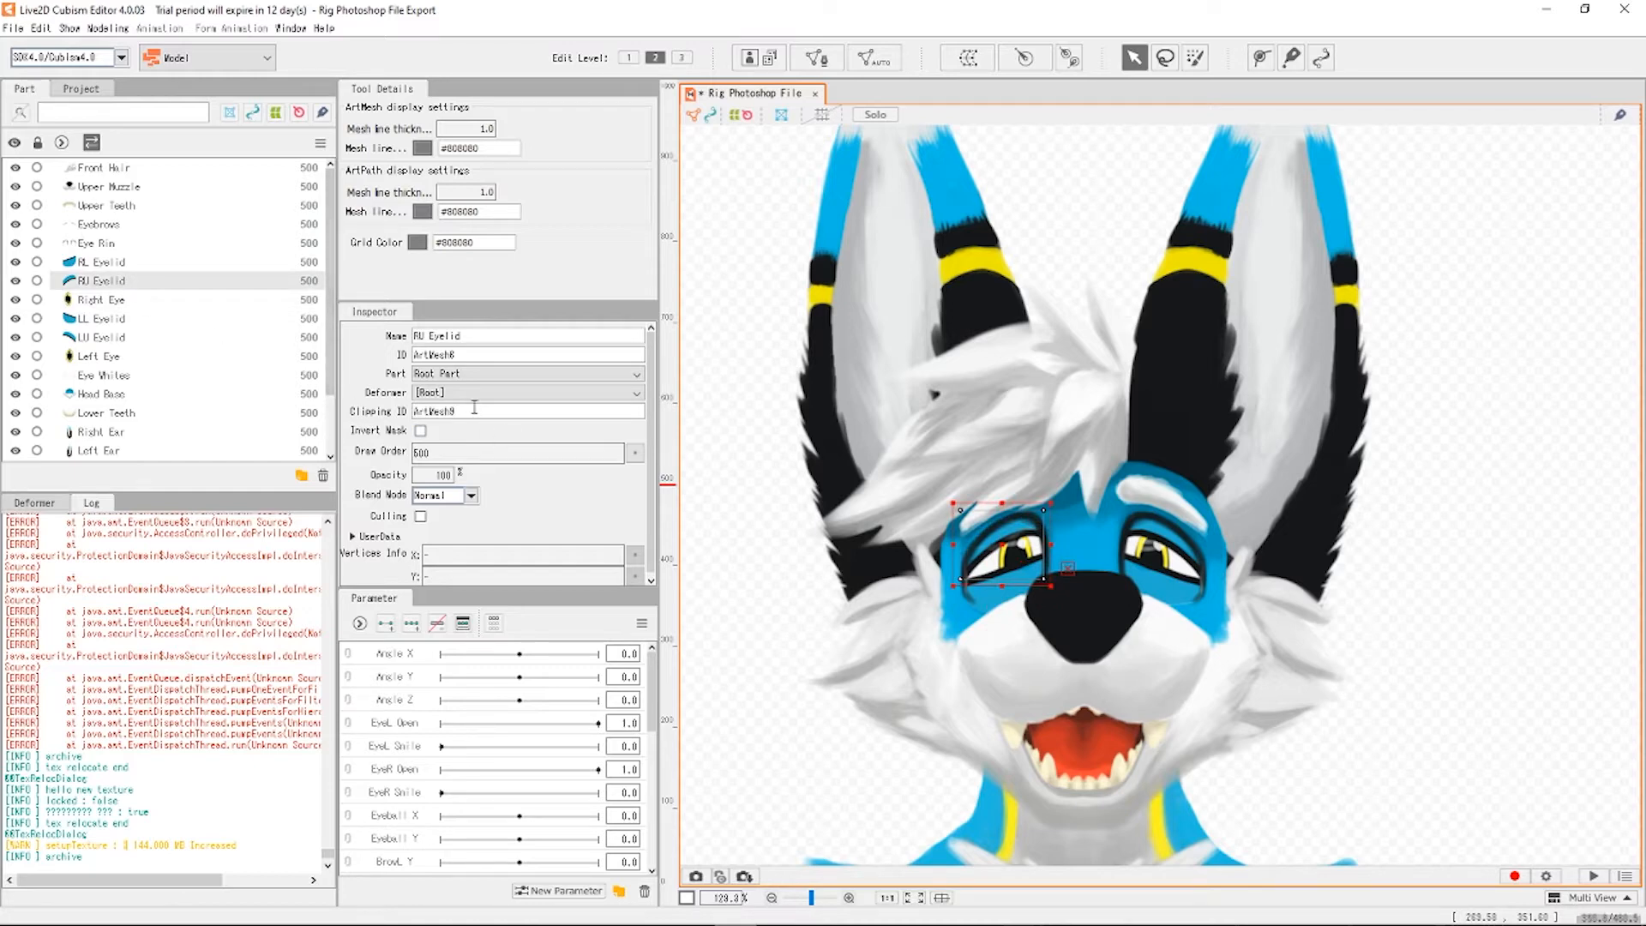
left_click(116, 261)
left_click(89, 282)
left_click(104, 262)
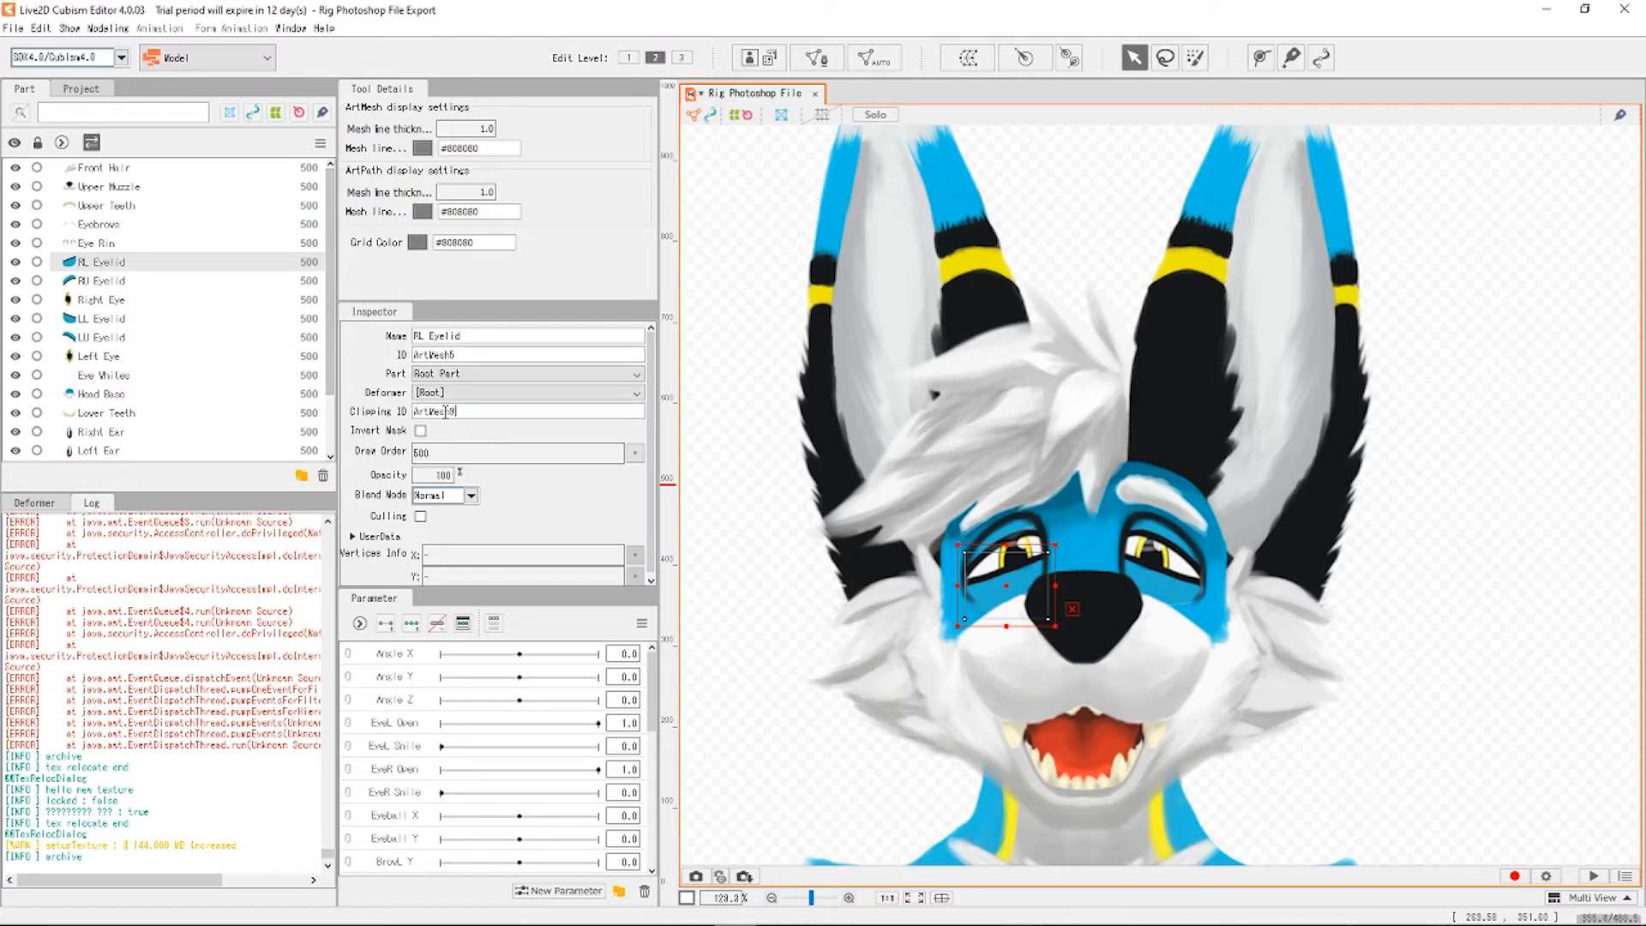
left_click(108, 247)
Nudge the LL Eyelid mesh slightly higher over the eye.
scroll(1093, 497, "up", 2)
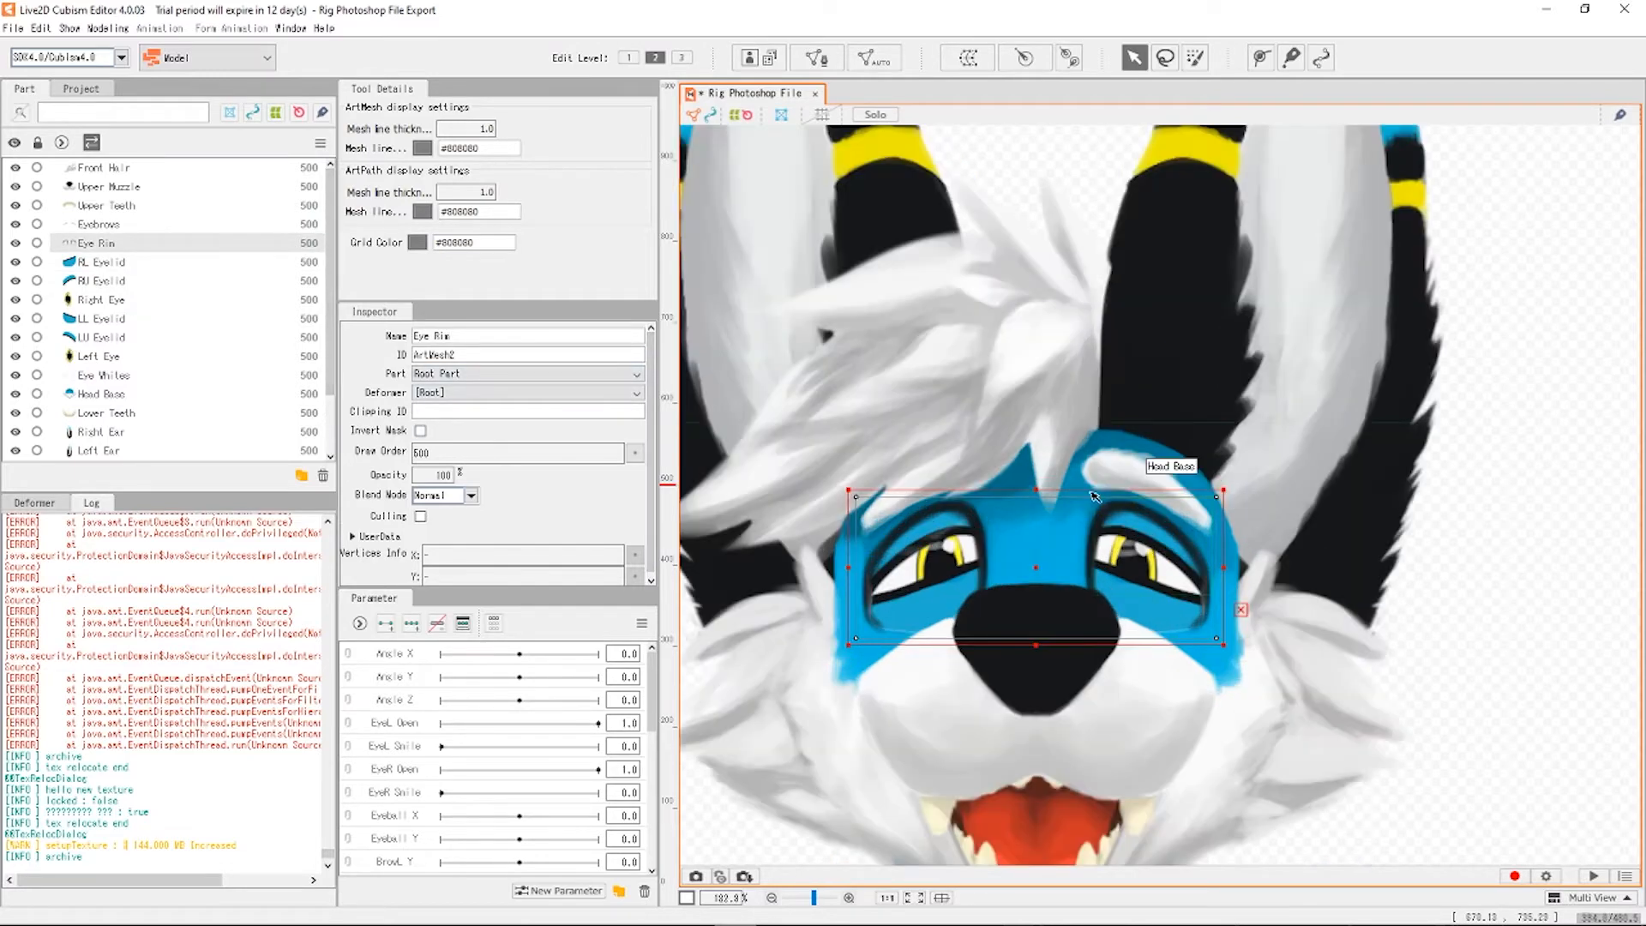
scroll(1088, 480, "down", 3)
scroll(1087, 462, "up", 2)
left_click(1469, 615)
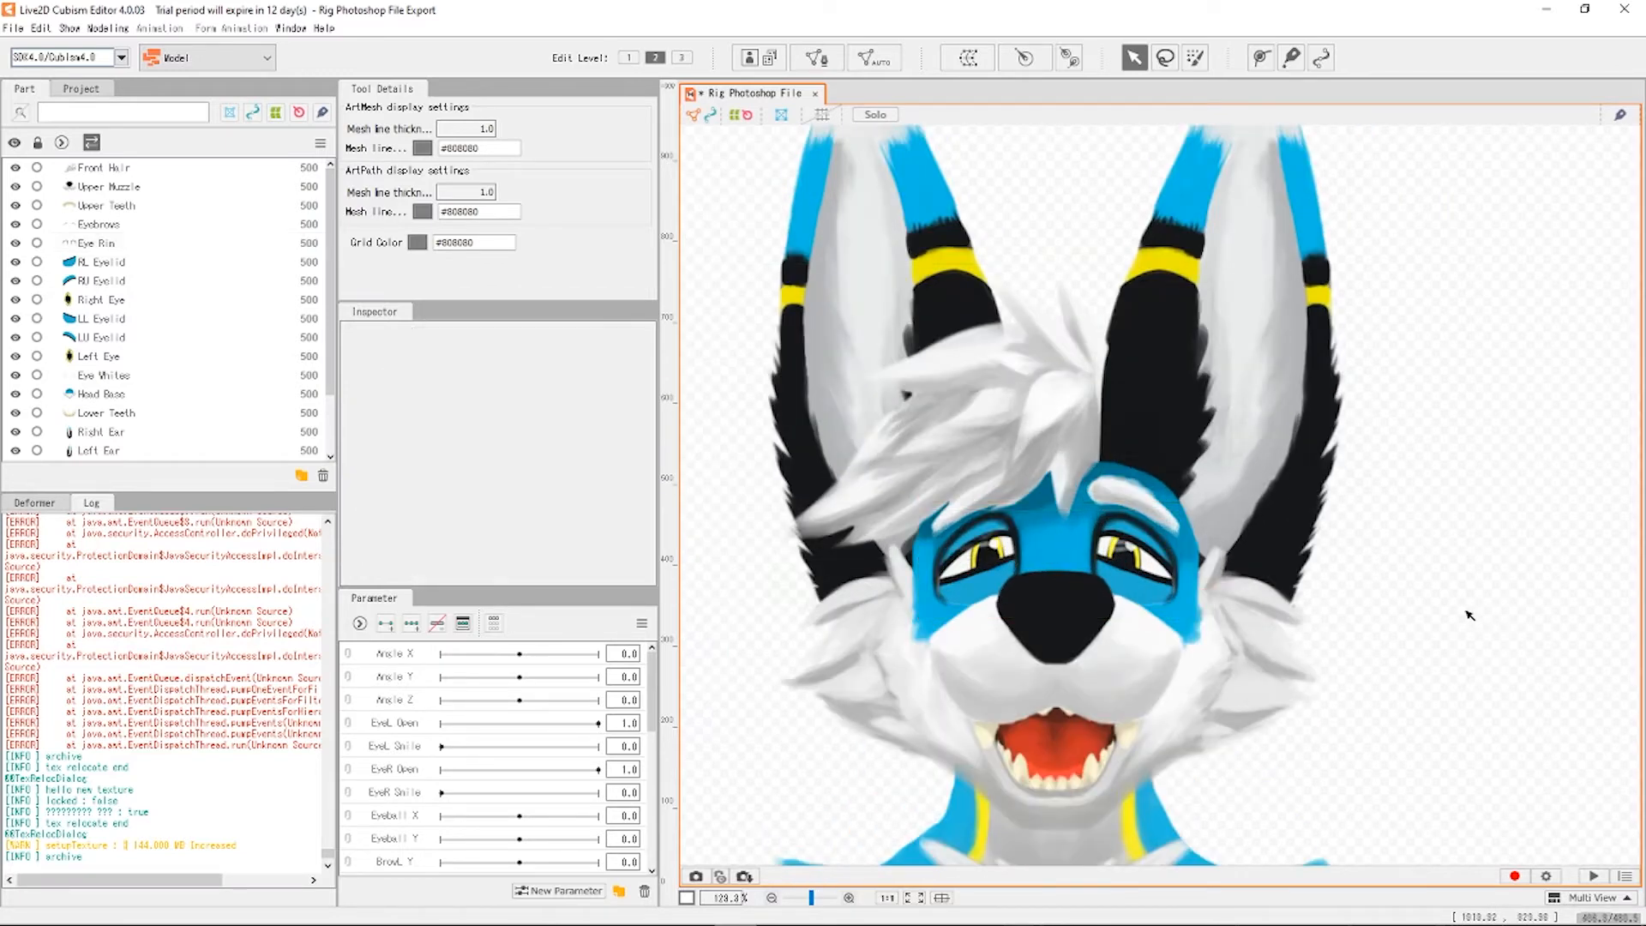
scroll(1333, 653, "down", 1)
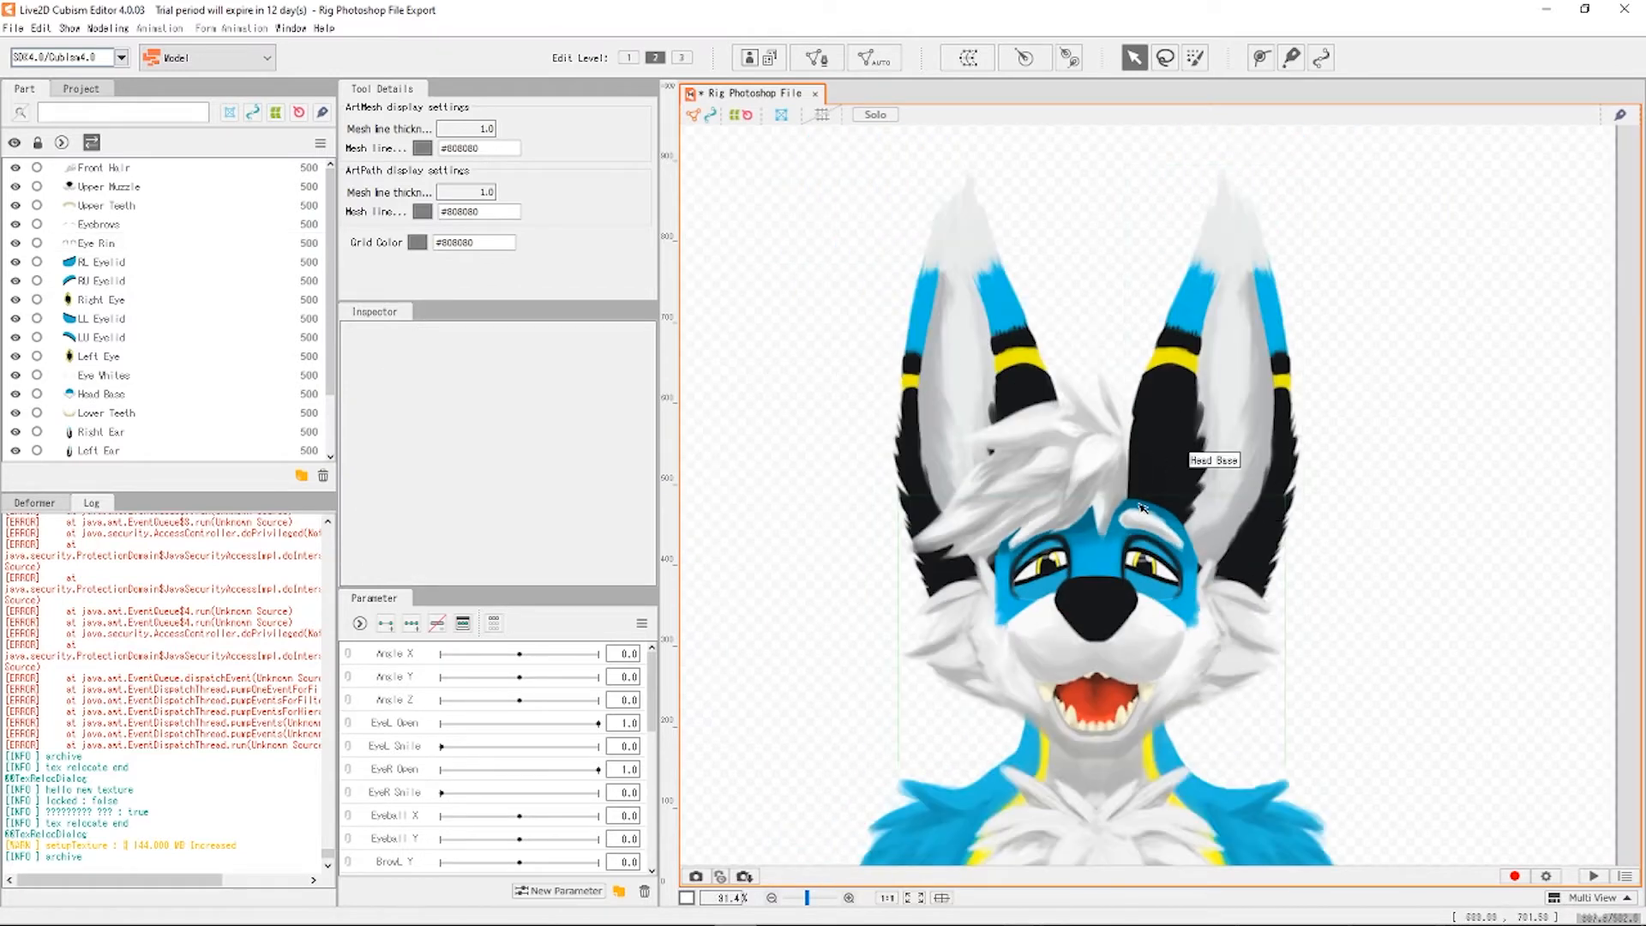
scroll(1115, 519, "up", 2)
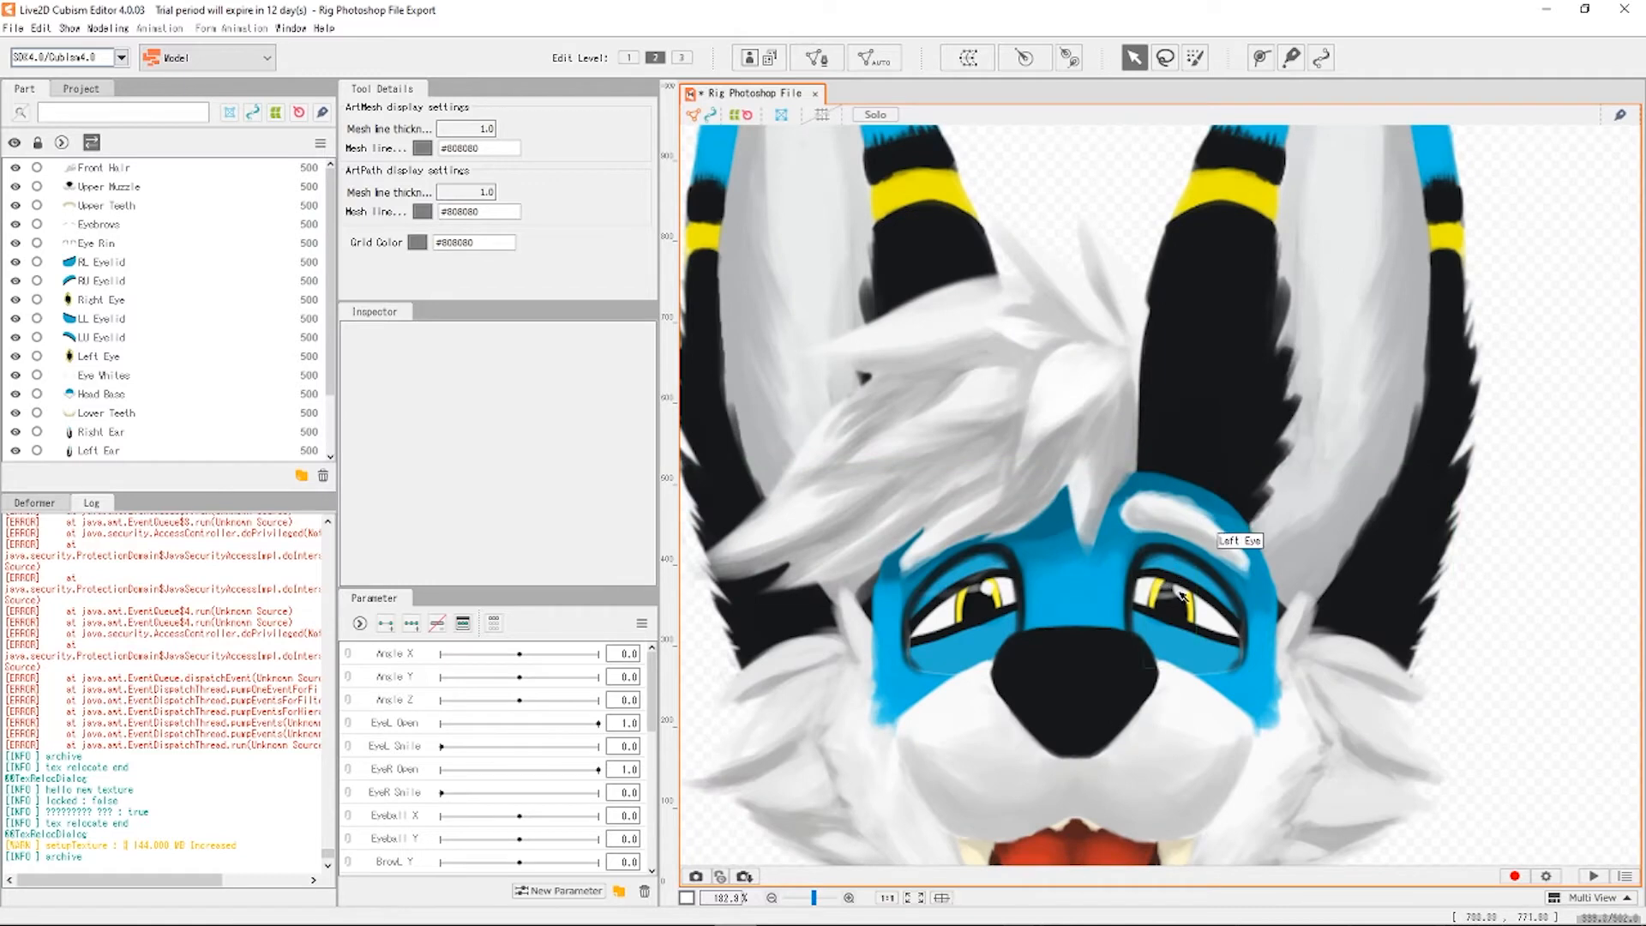
scroll(1191, 600, "up", 1)
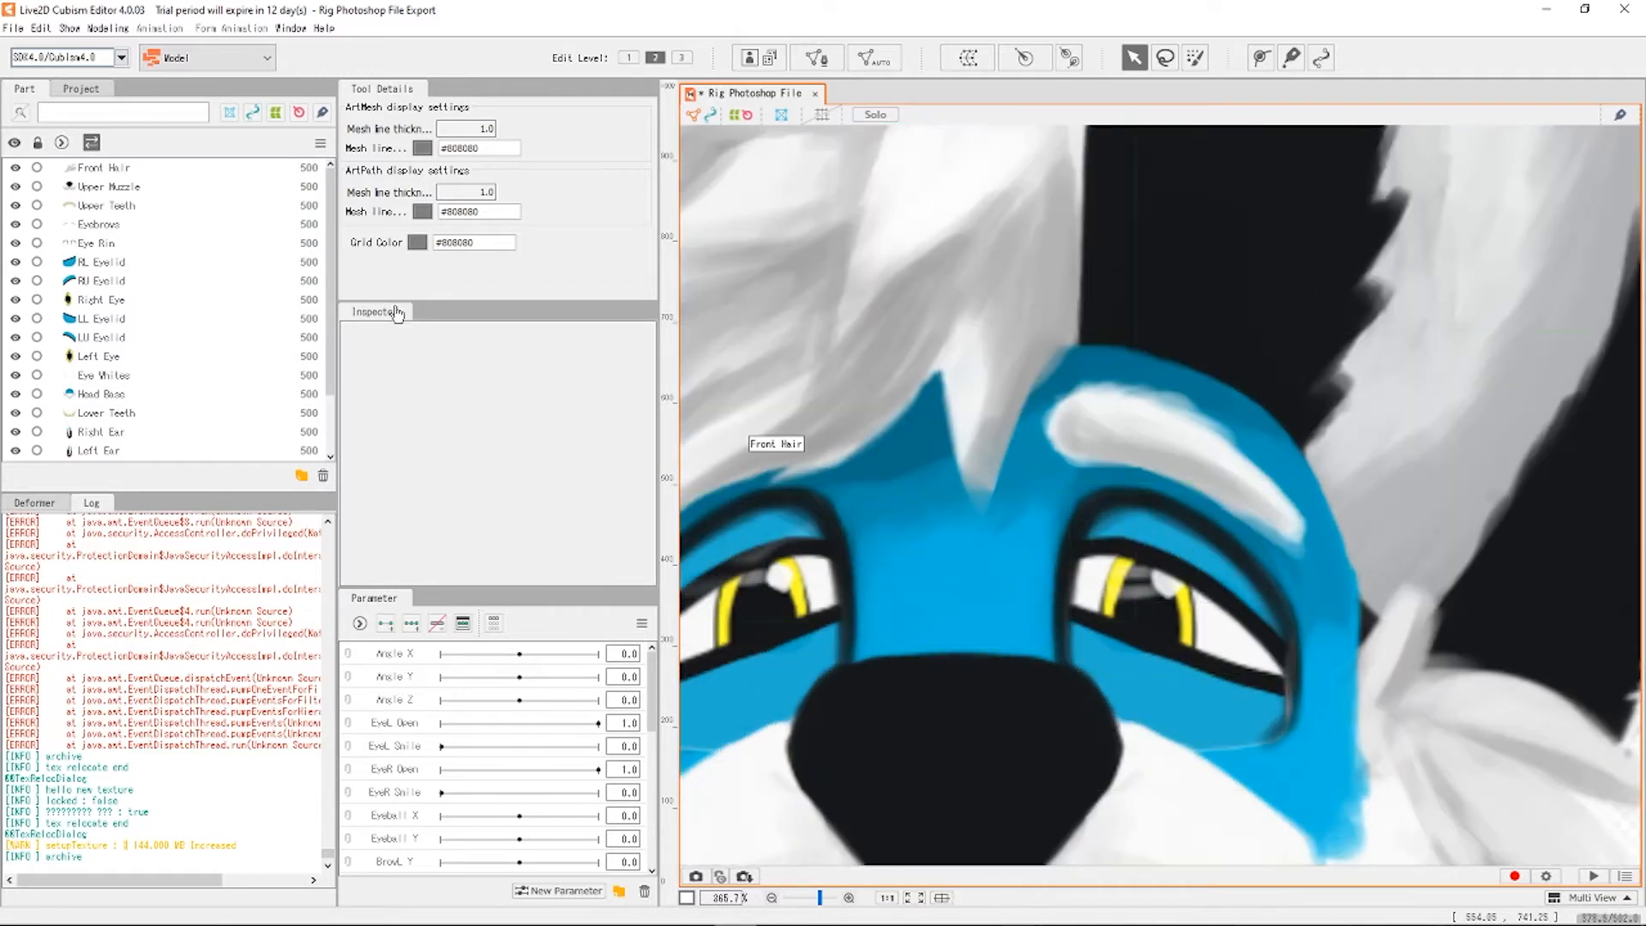
left_click(1174, 682)
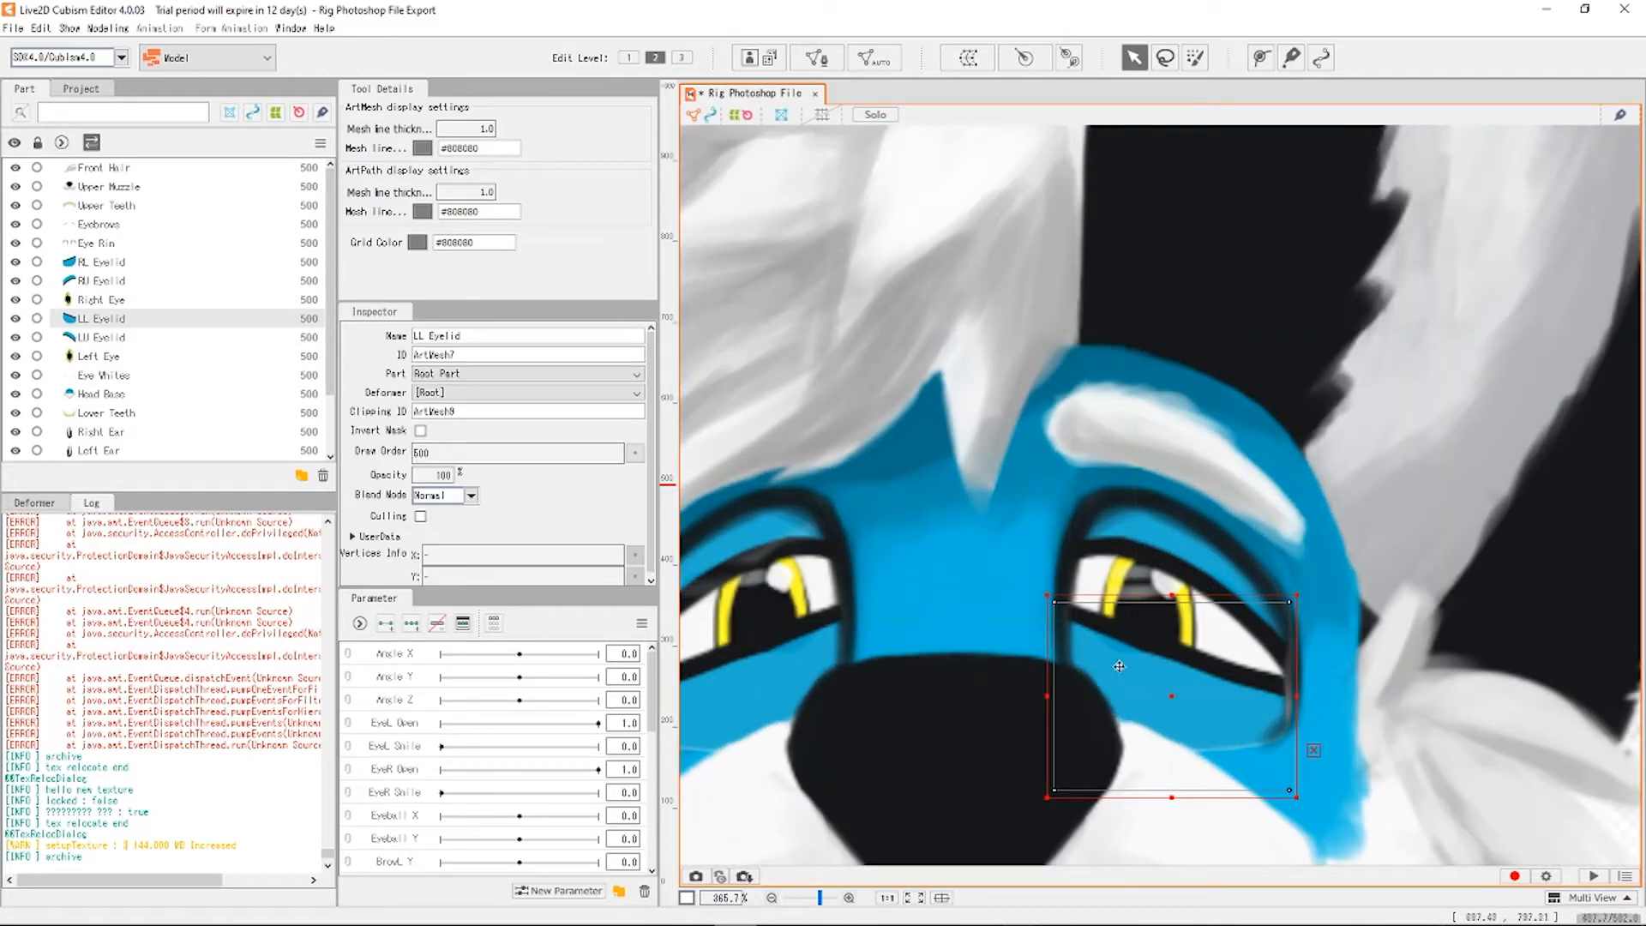
left_click_drag(1119, 666, 1085, 670)
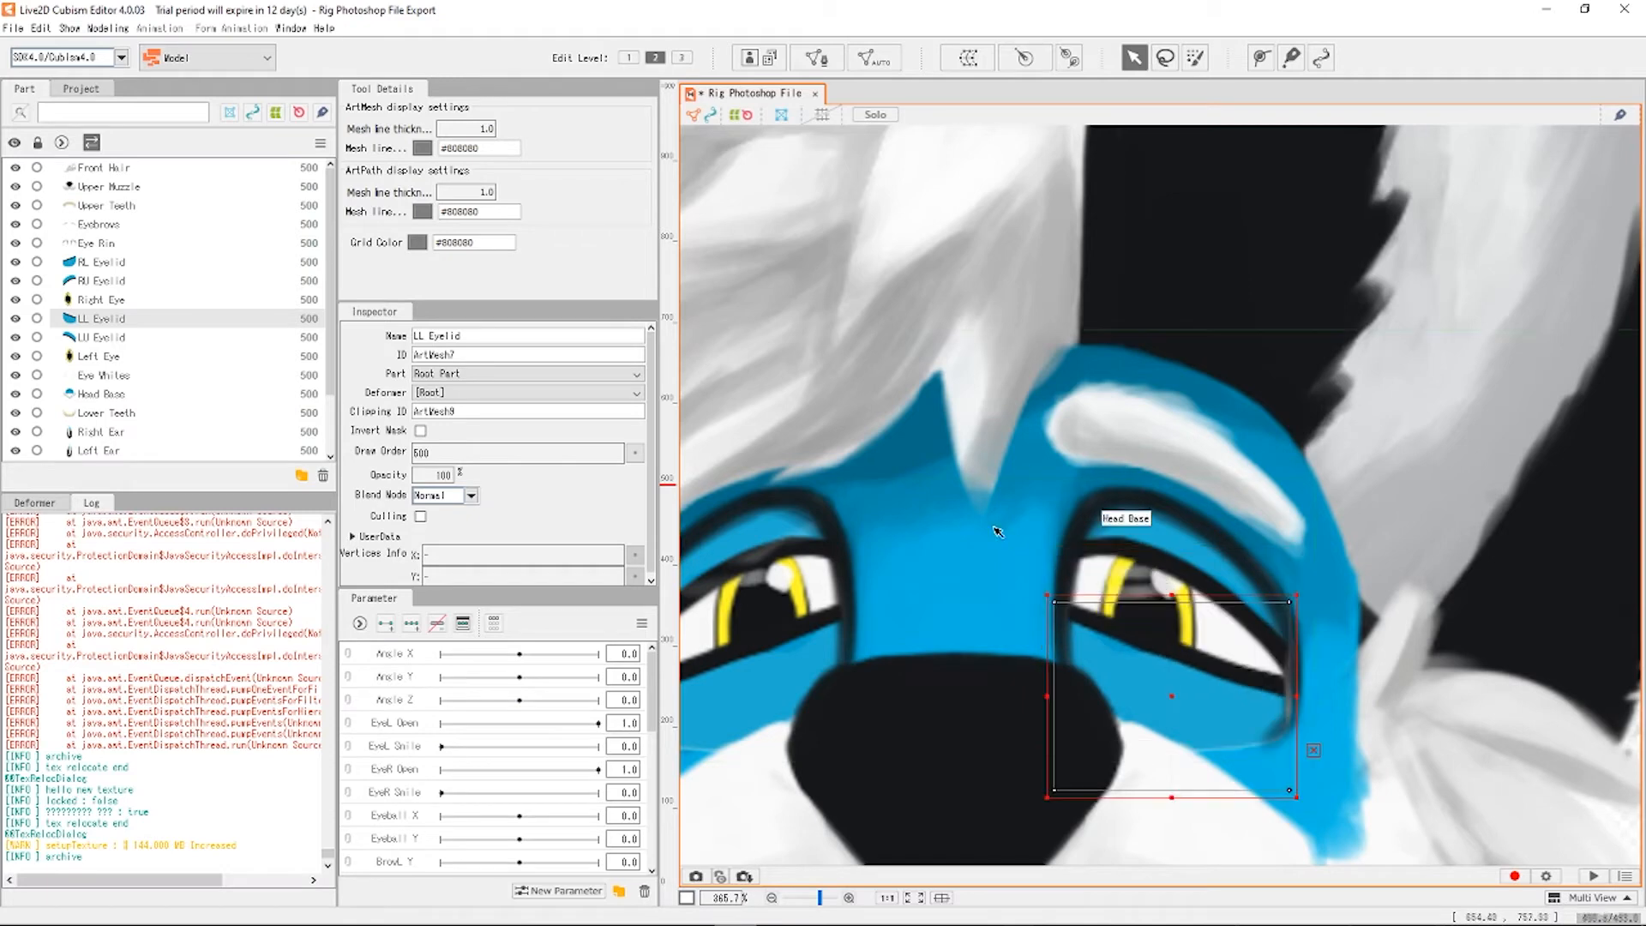
With Eye Rim hidden, test-move the LL and LU Eyelid meshes, then undo the moves.
left_click(14, 243)
left_click_drag(1216, 697, 1321, 713)
left_click(1187, 579)
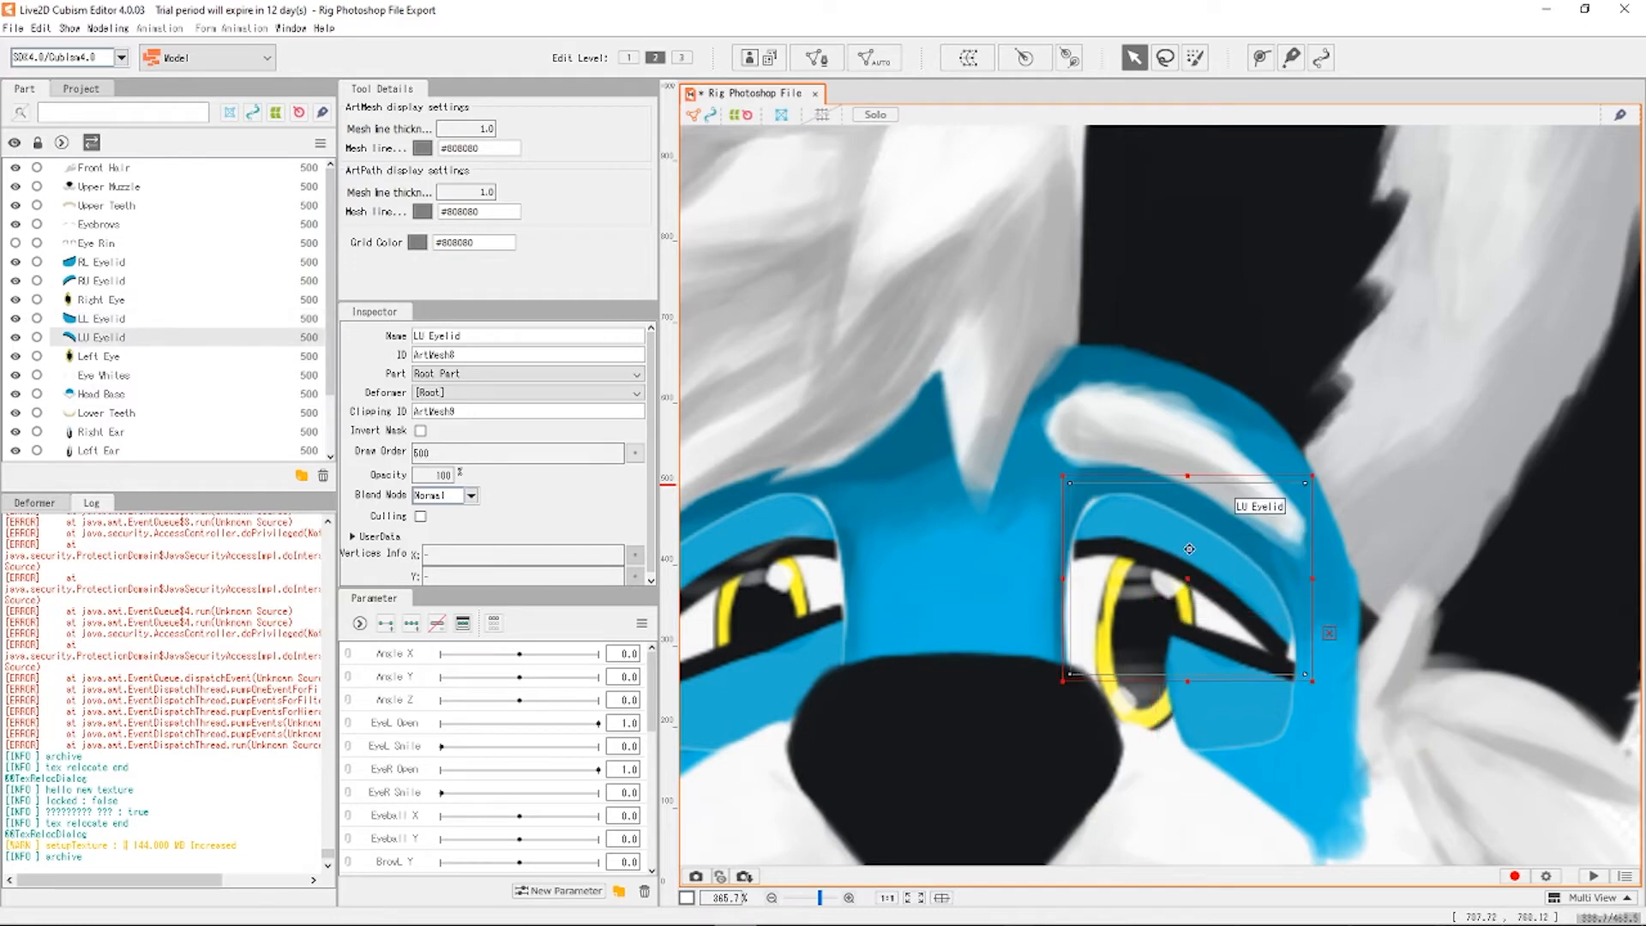
left_click_drag(1187, 579, 1164, 539)
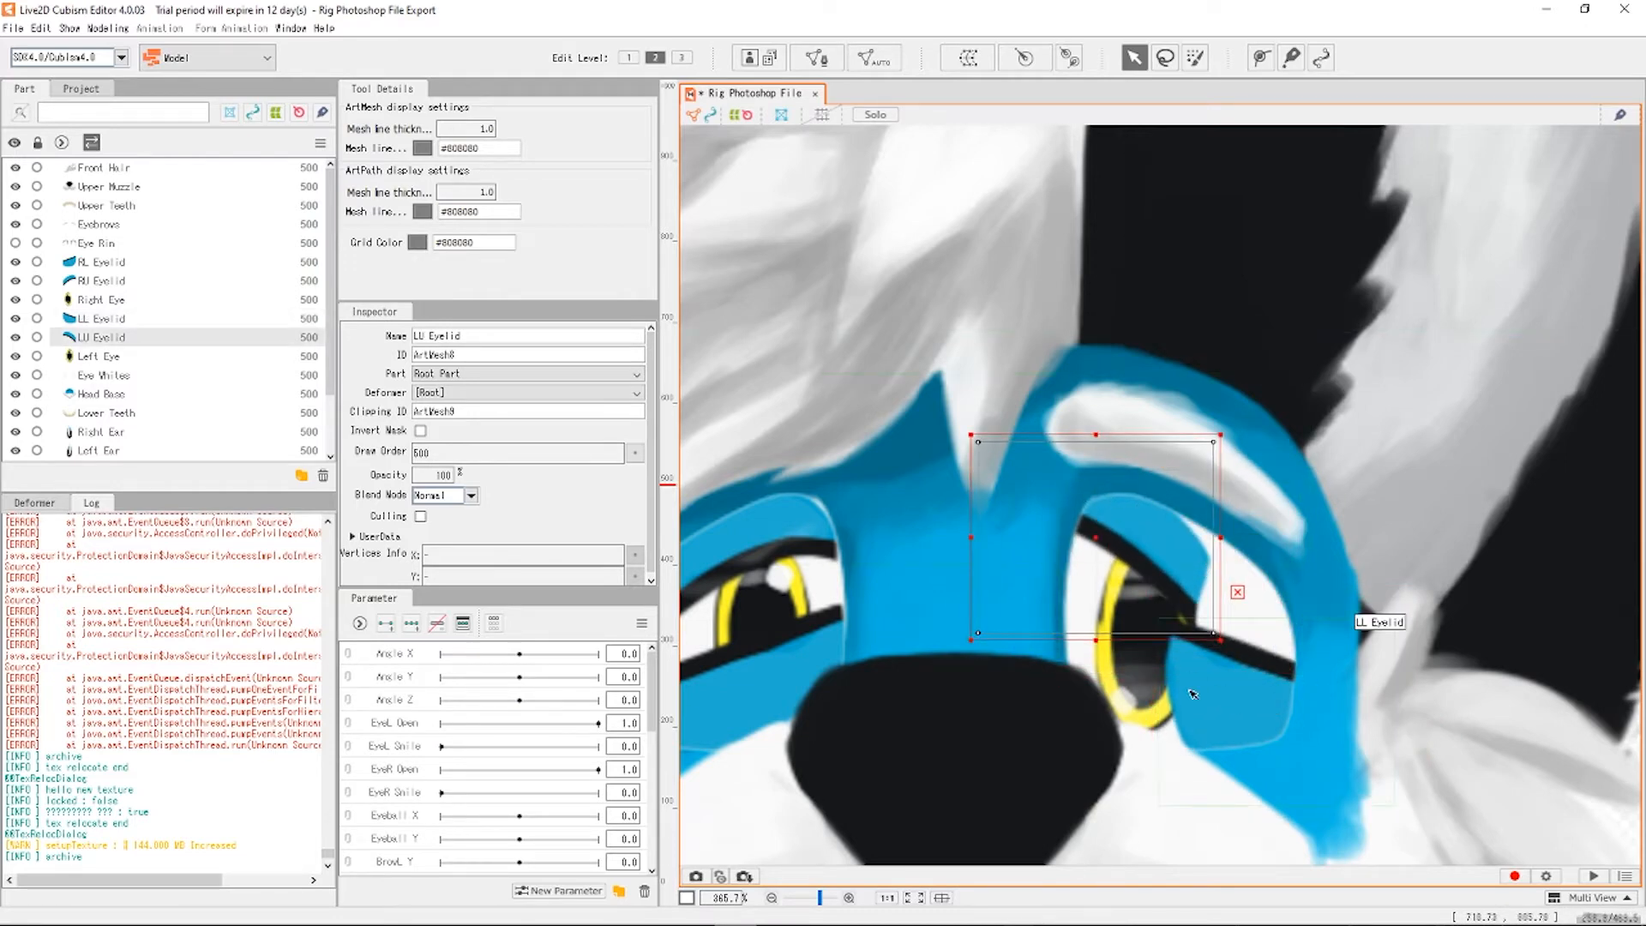
key("ctrl+z")
key("ctrl+z")
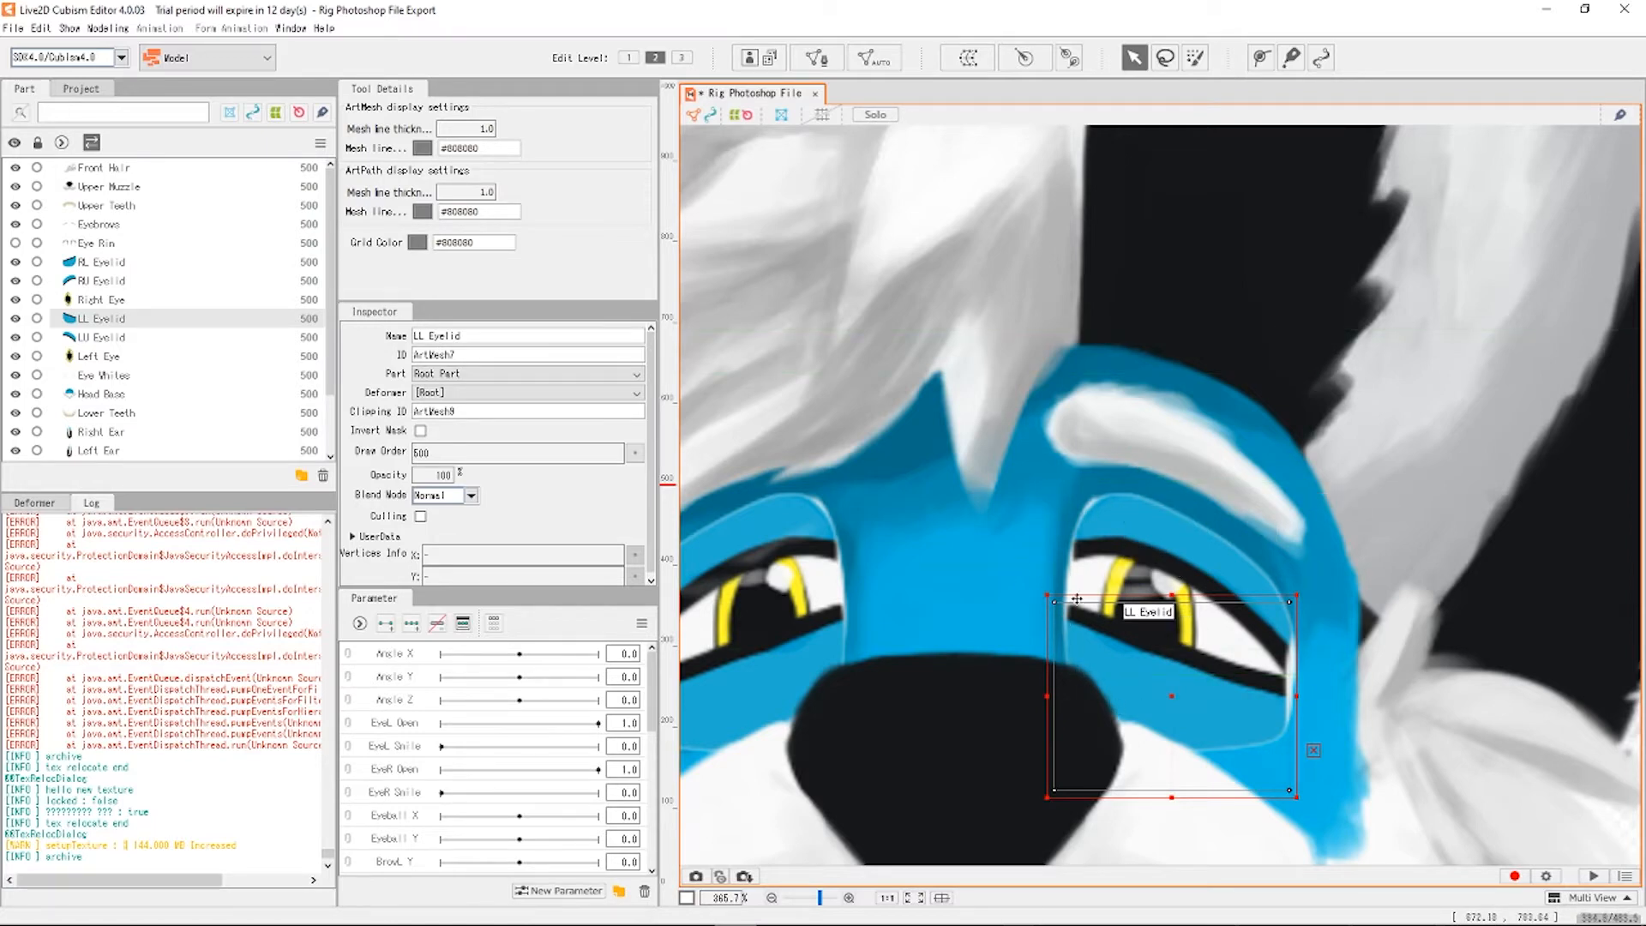
Show the Eye Rim outlines again and clear the selection.
scroll(1016, 522, "down", 5)
scroll(1016, 697, "up", 4)
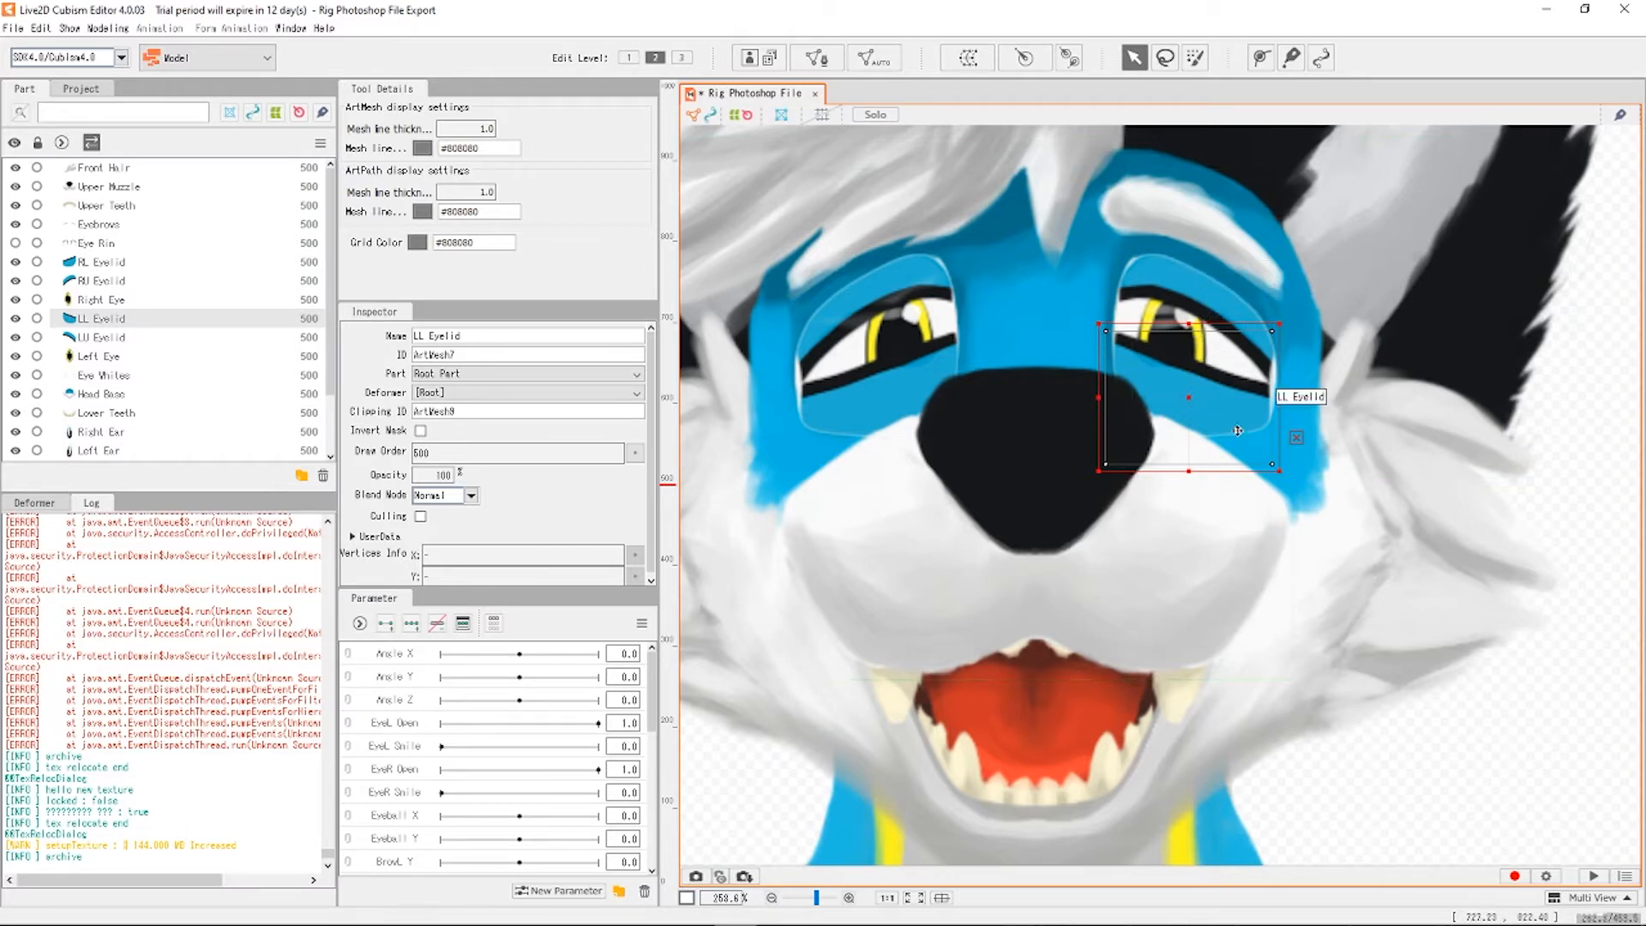
left_click(15, 244)
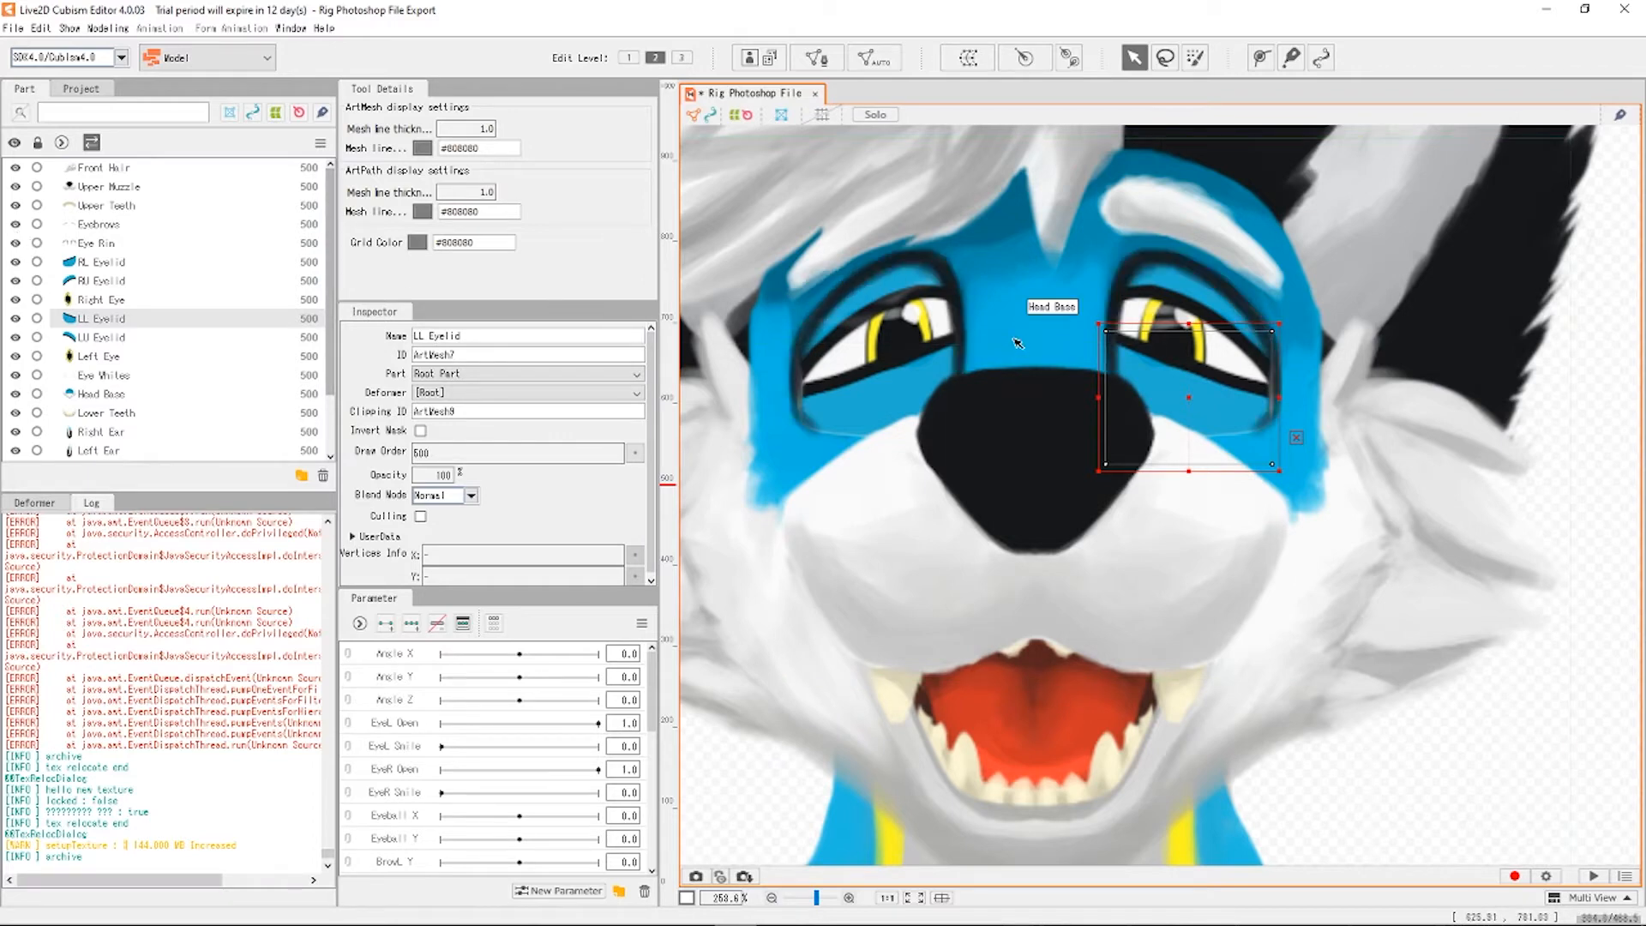
scroll(996, 332, "down", 2)
scroll(936, 201, "up", 2)
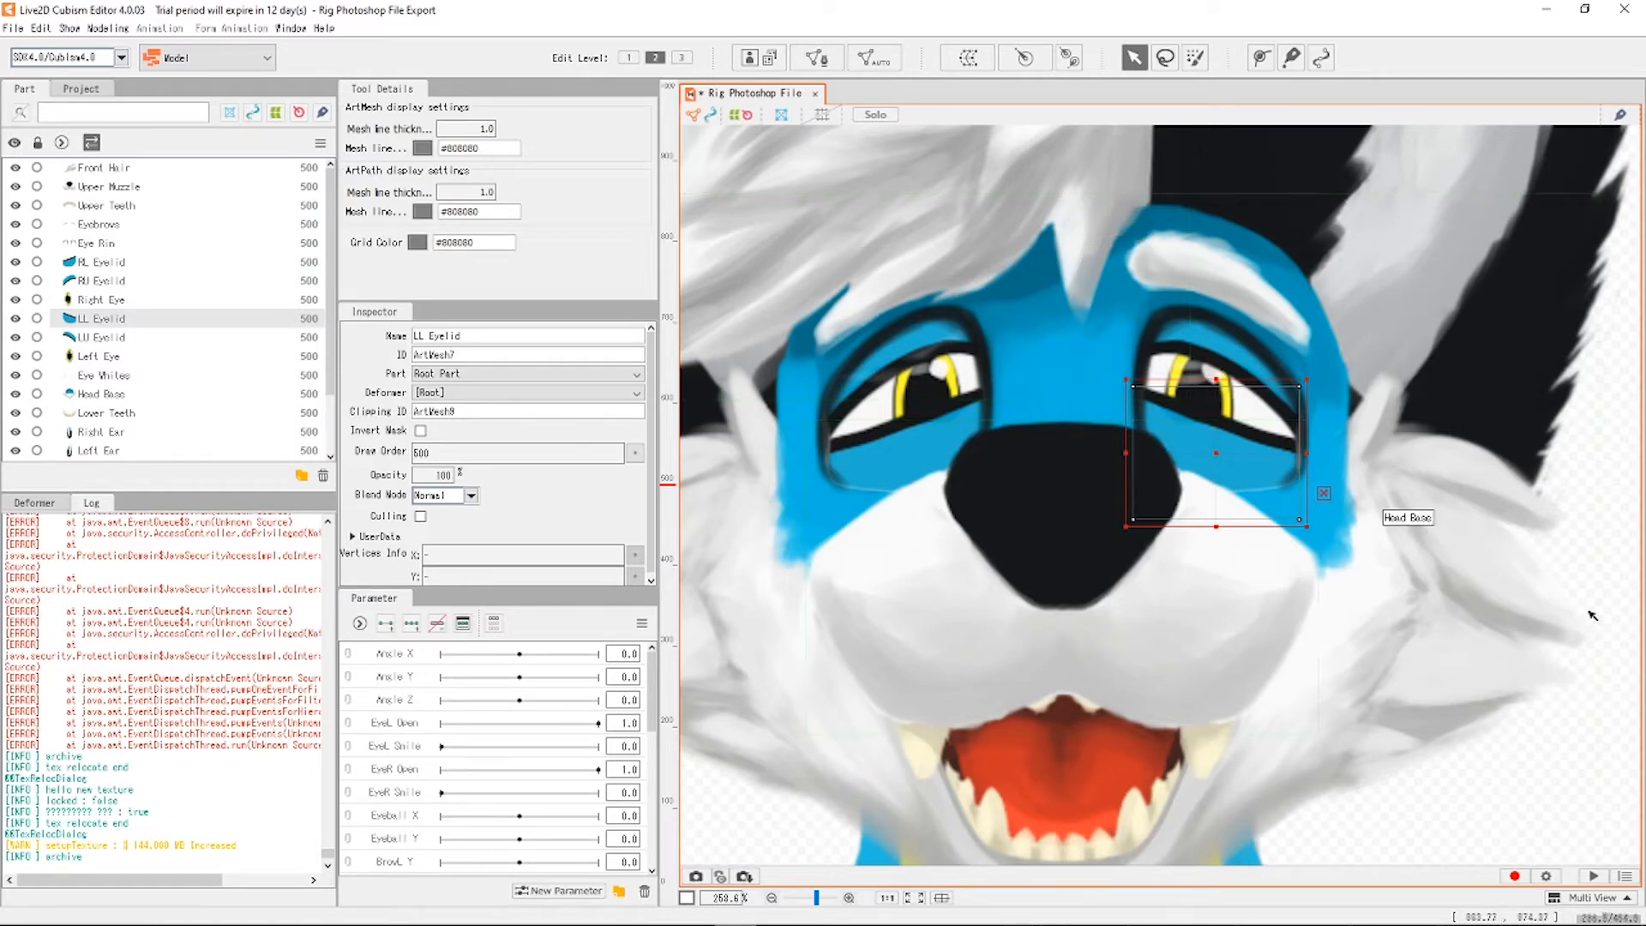
left_click(1616, 455)
scroll(1230, 452, "down", 3)
scroll(1230, 452, "up", 3)
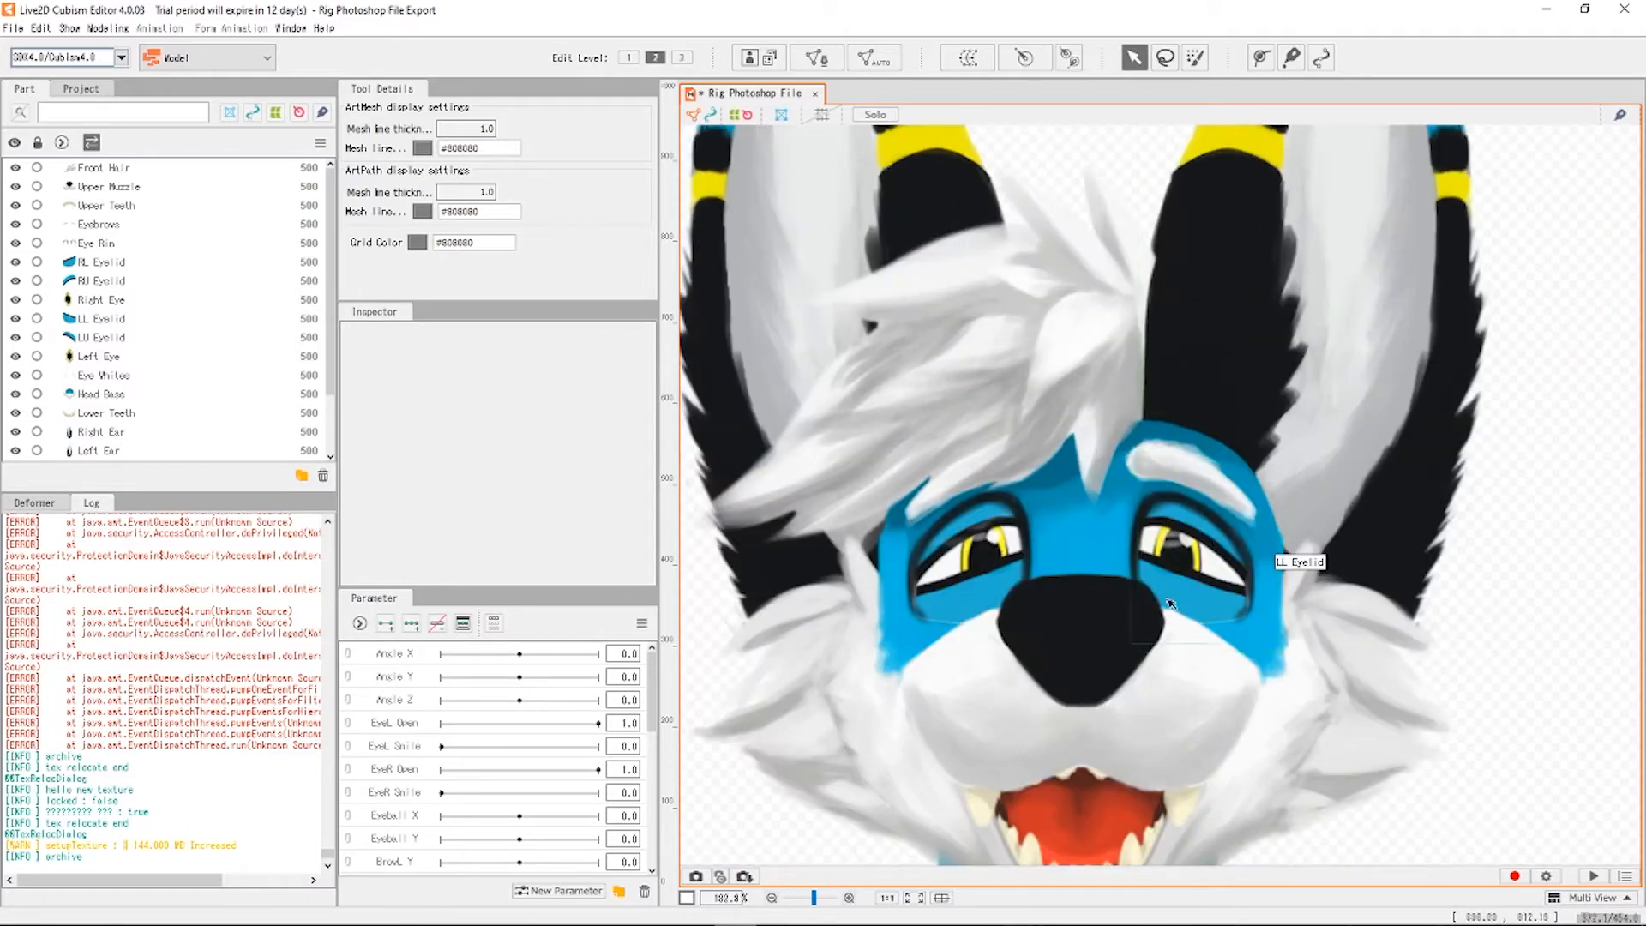
Nudge the RU Eyelid mesh up and left, then check the RL Eyelid.
left_click(973, 607)
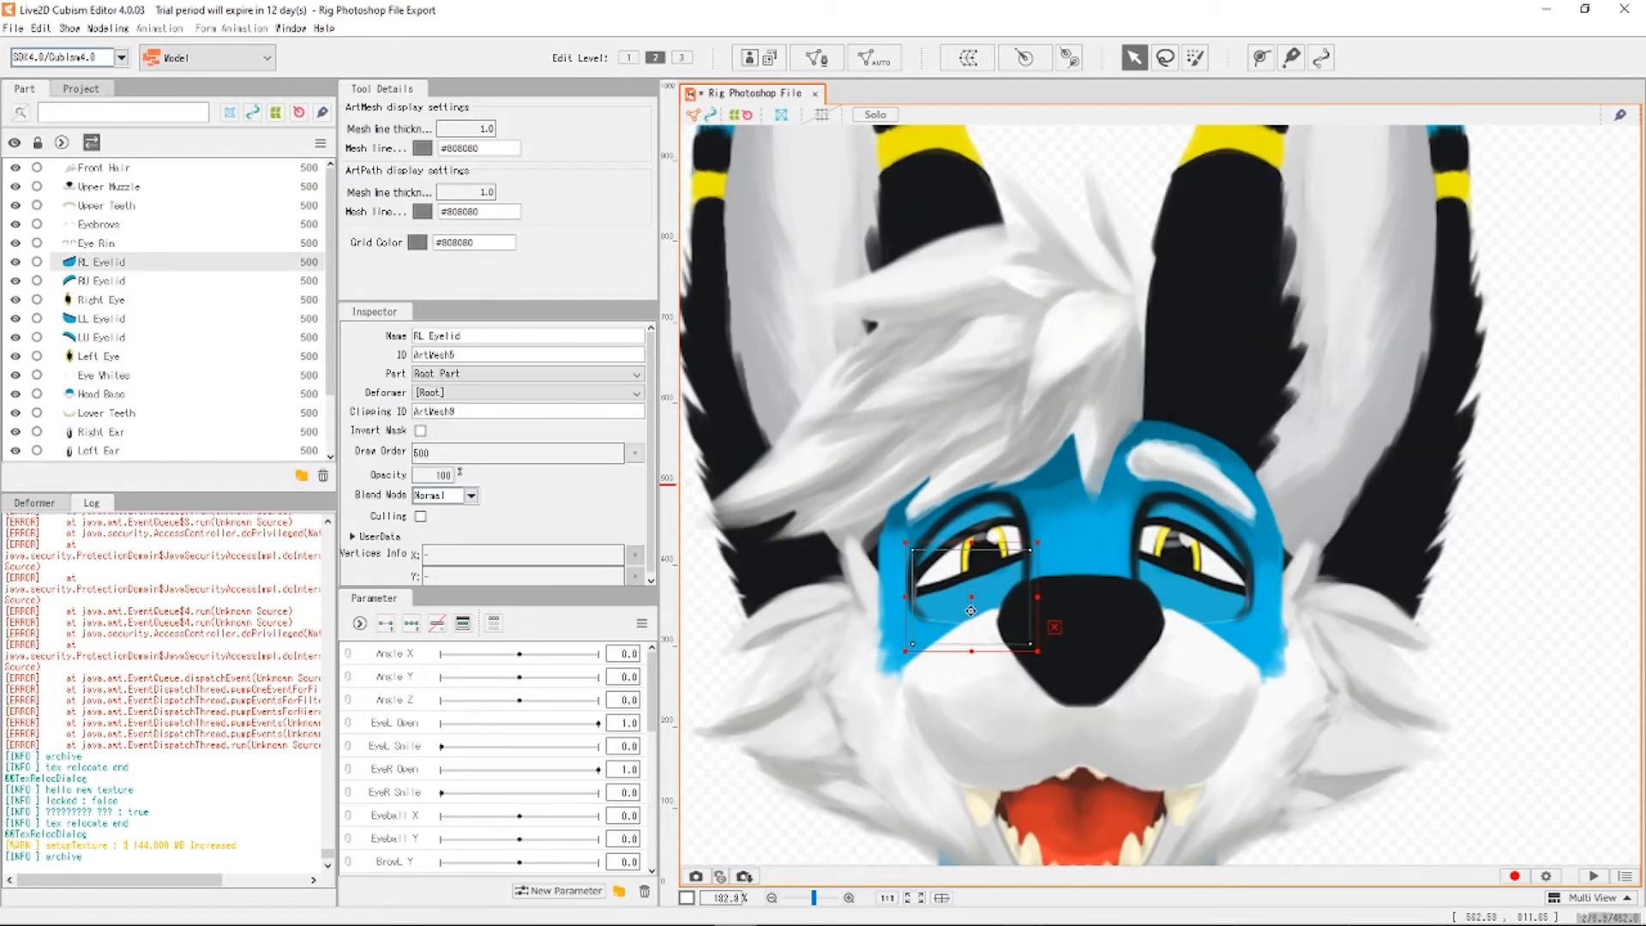
left_click(962, 538)
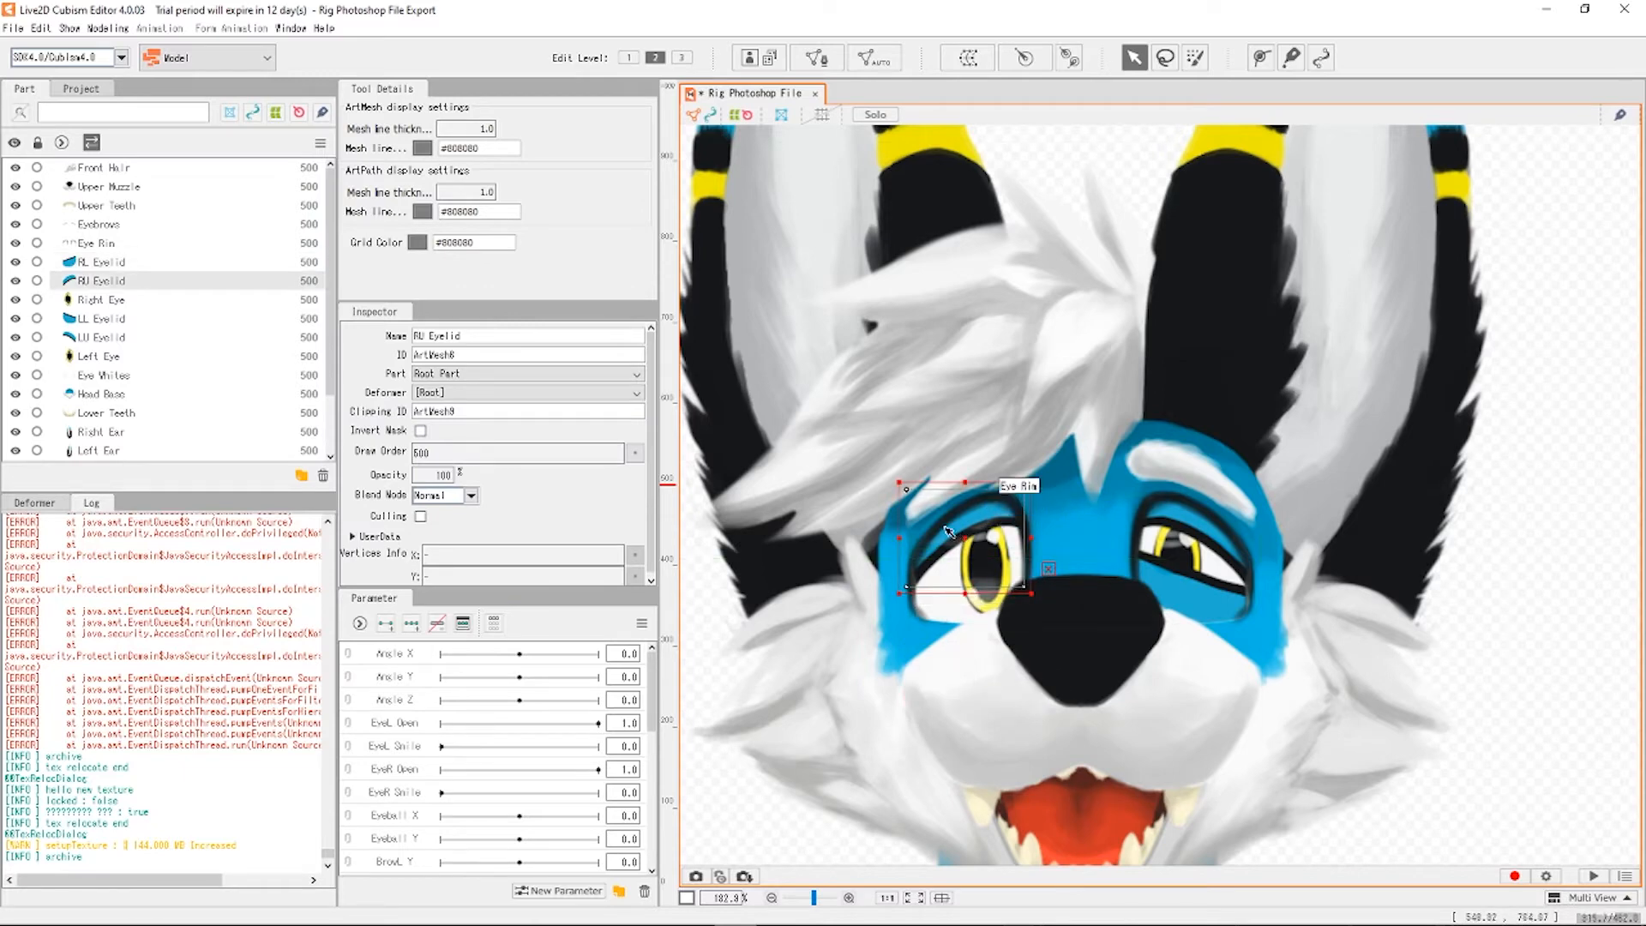
left_click_drag(983, 523, 968, 489)
left_click(1561, 539)
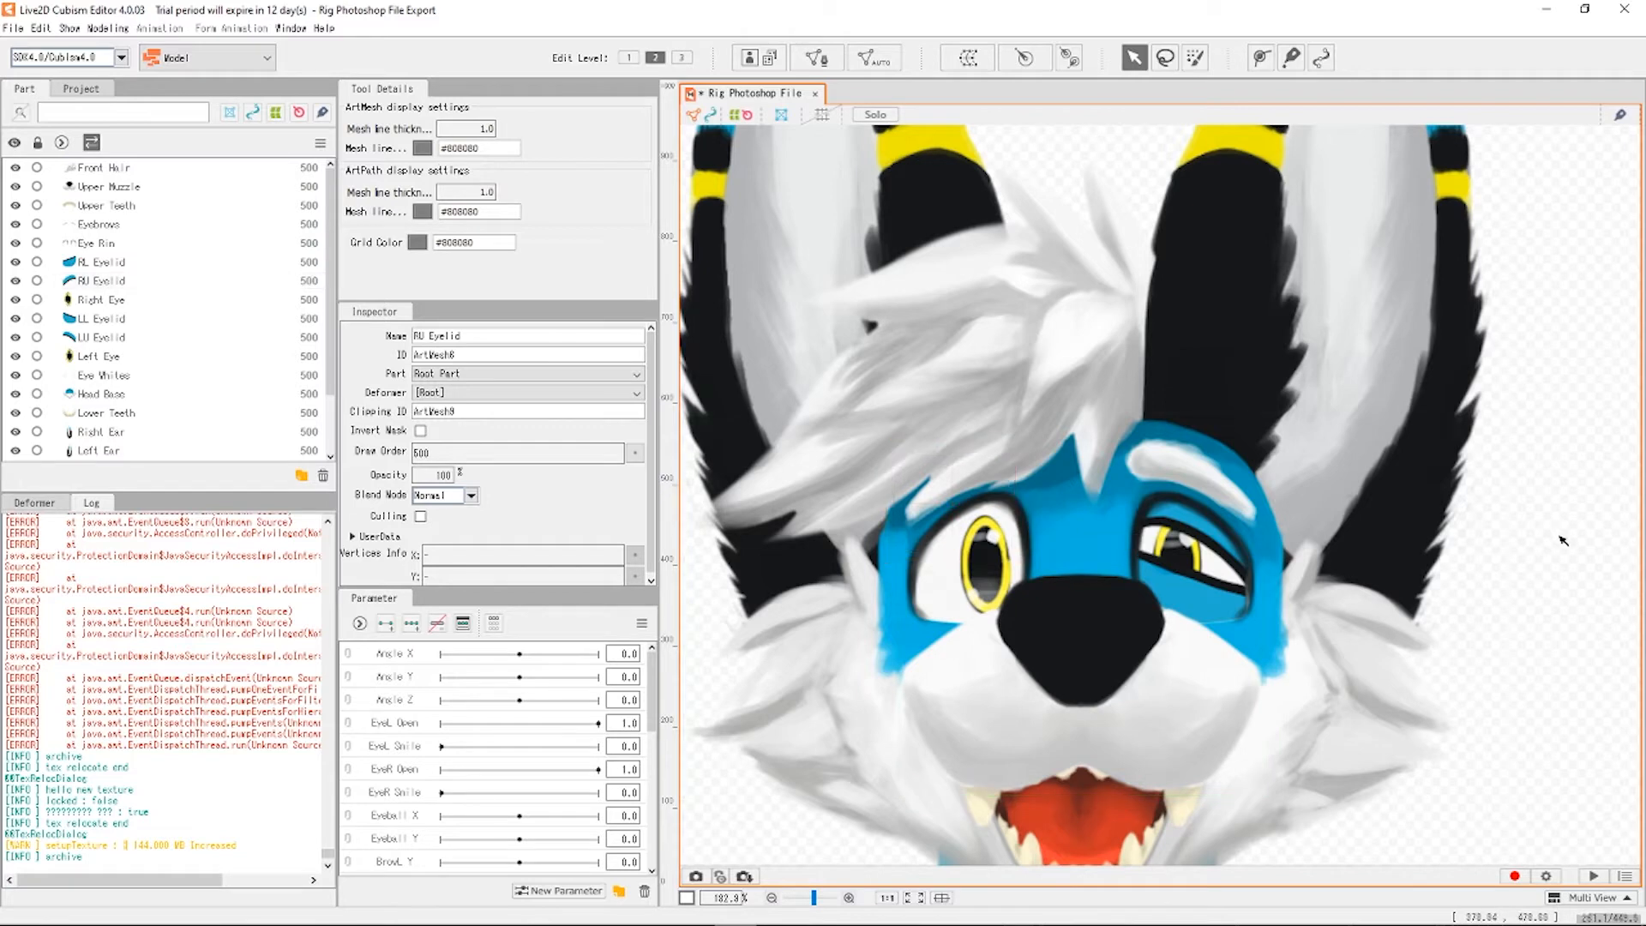
scroll(1243, 561, "down", 5)
scroll(1243, 562, "up", 5)
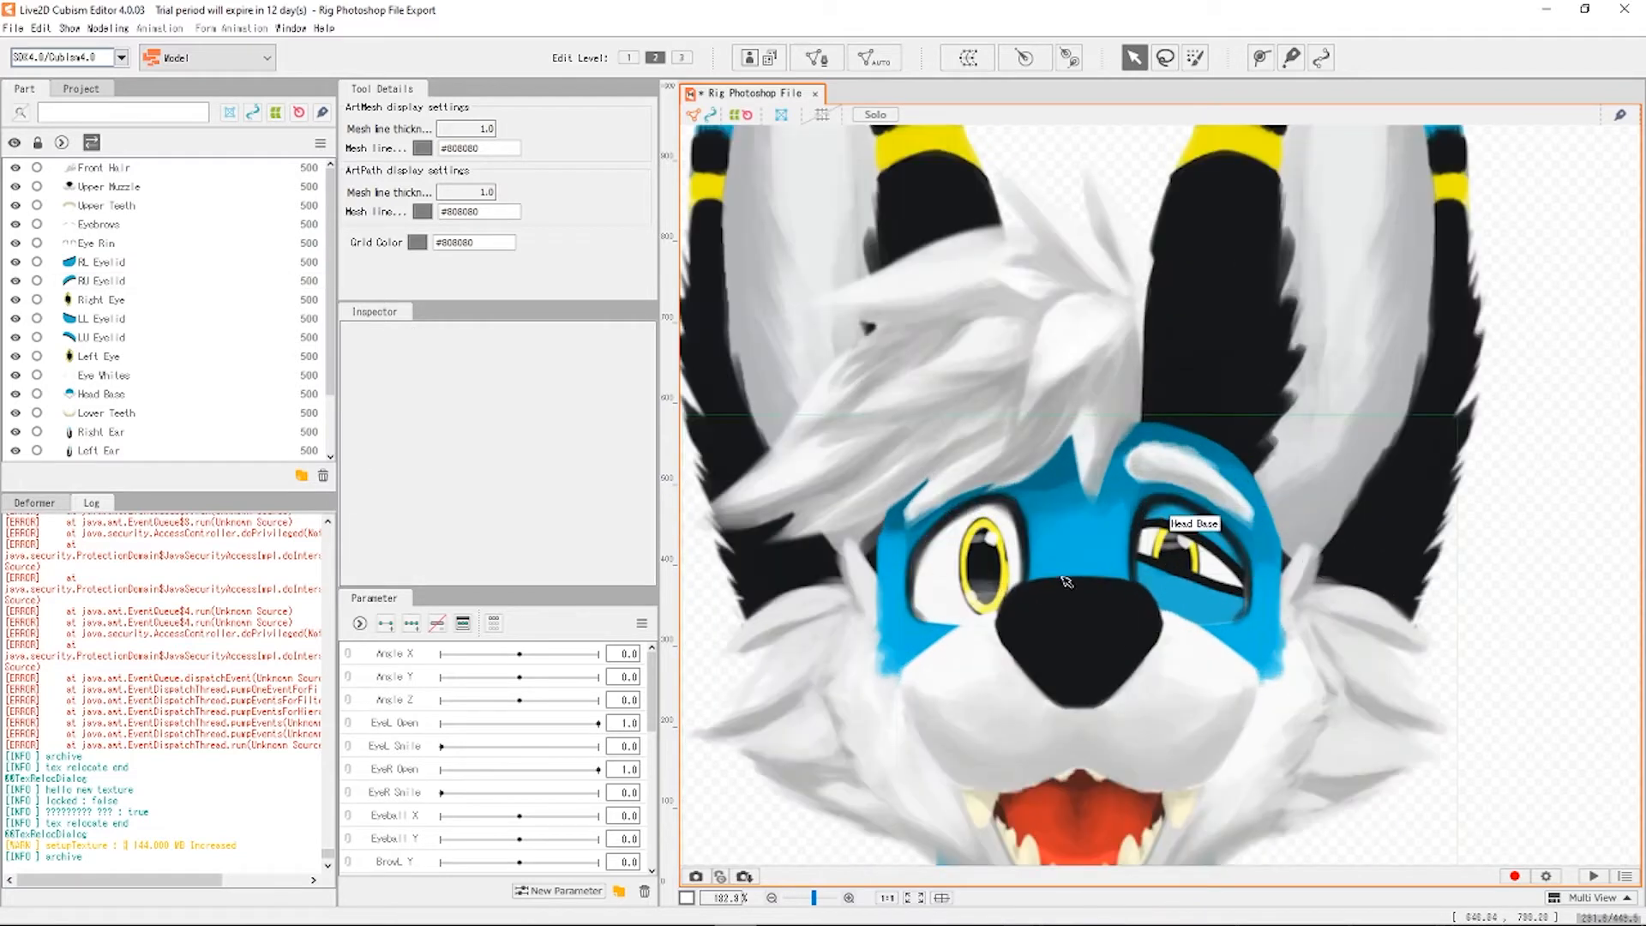
left_click(1005, 581)
left_click(1005, 579)
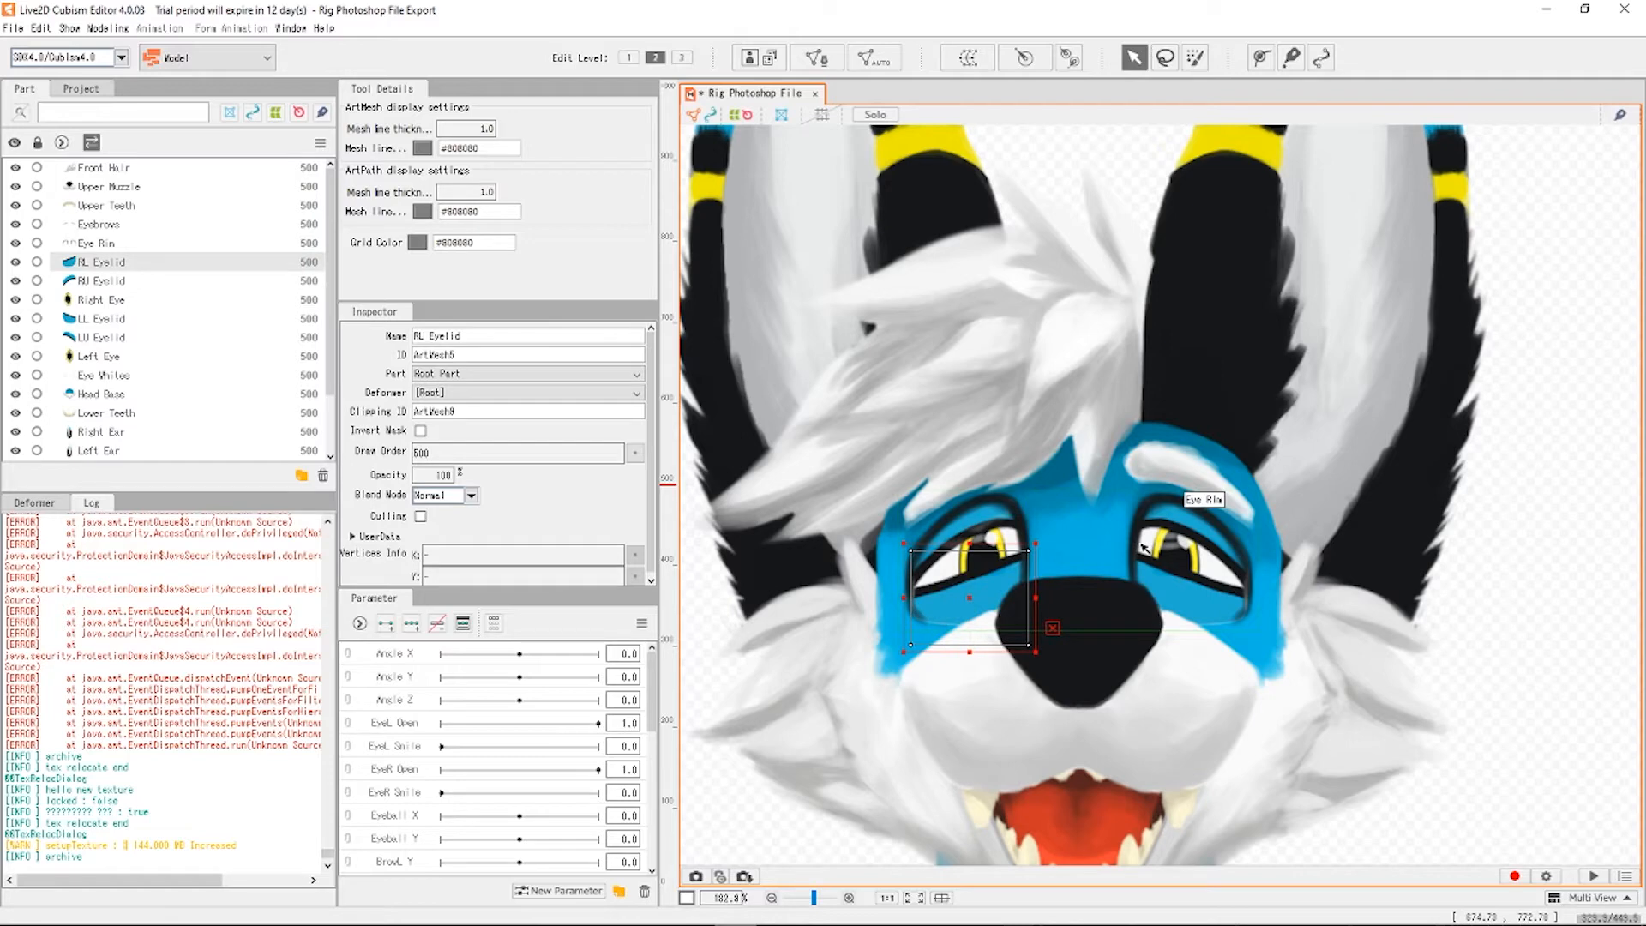
left_click(1586, 486)
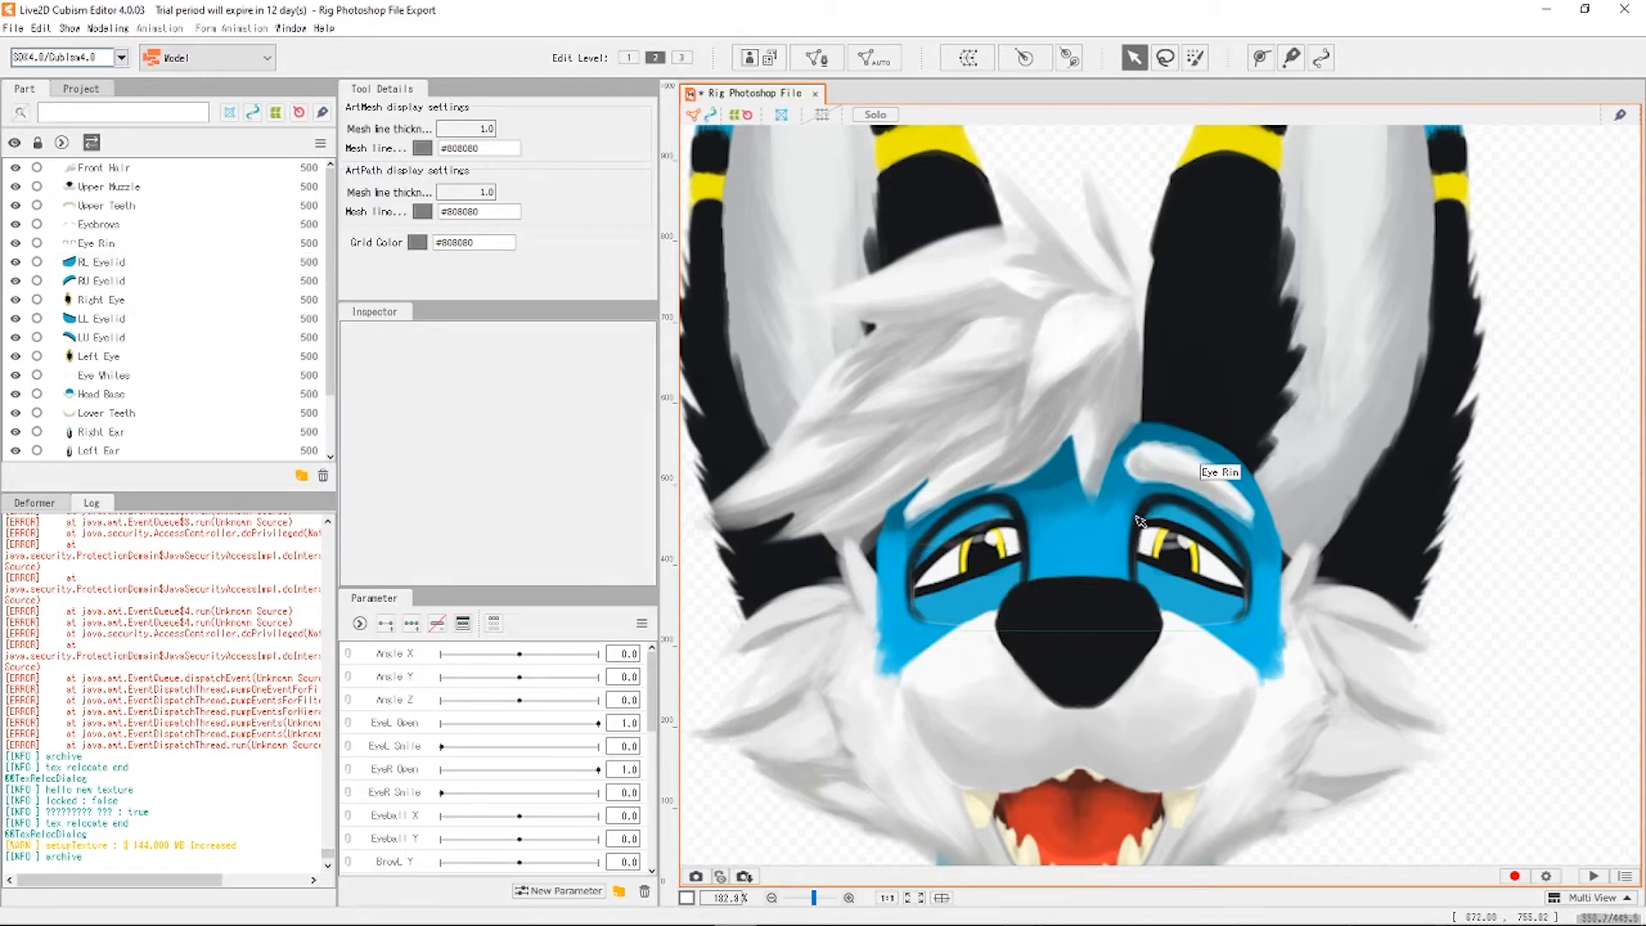
scroll(934, 549, "up", 8)
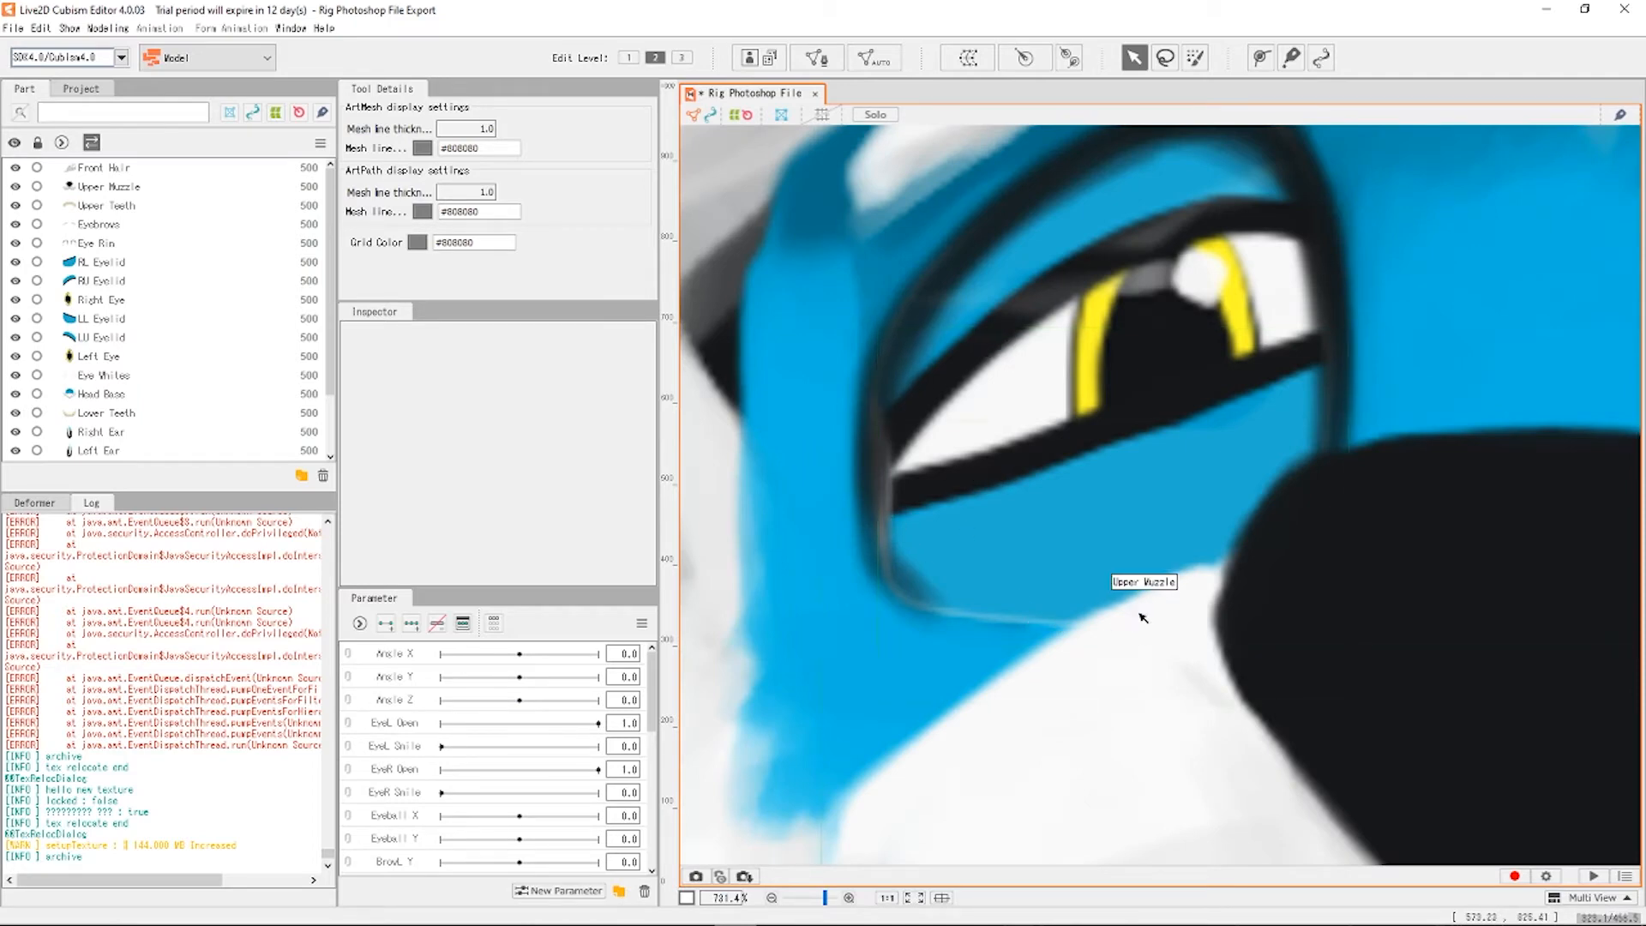
scroll(1337, 429, "down", 6)
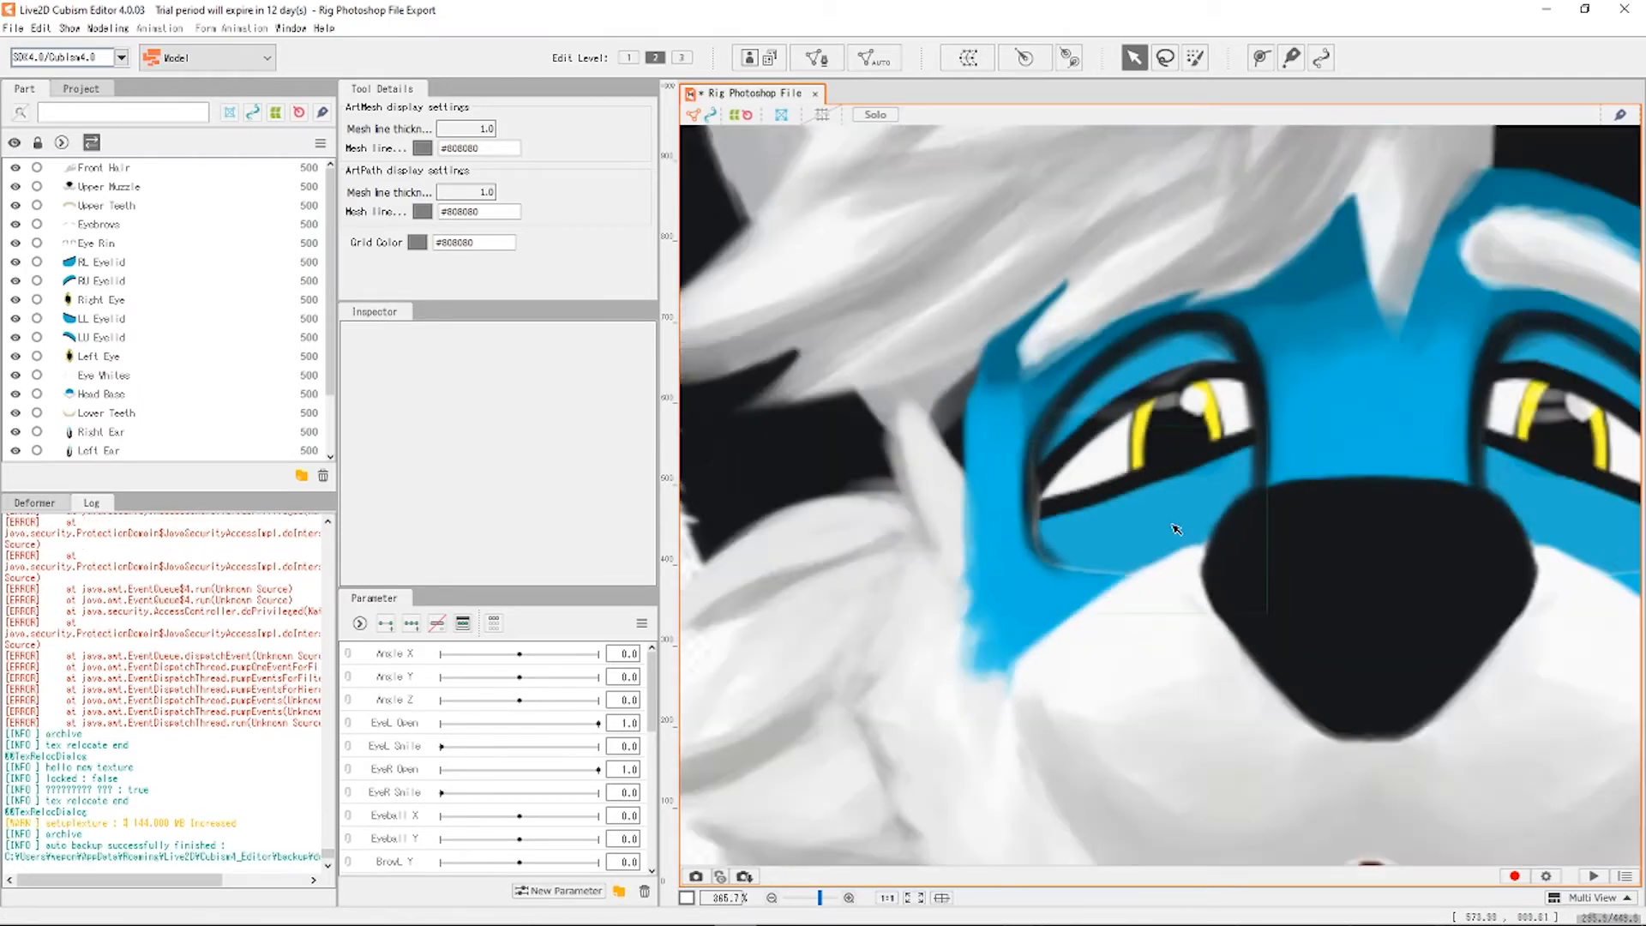
scroll(1174, 382, "up", 4)
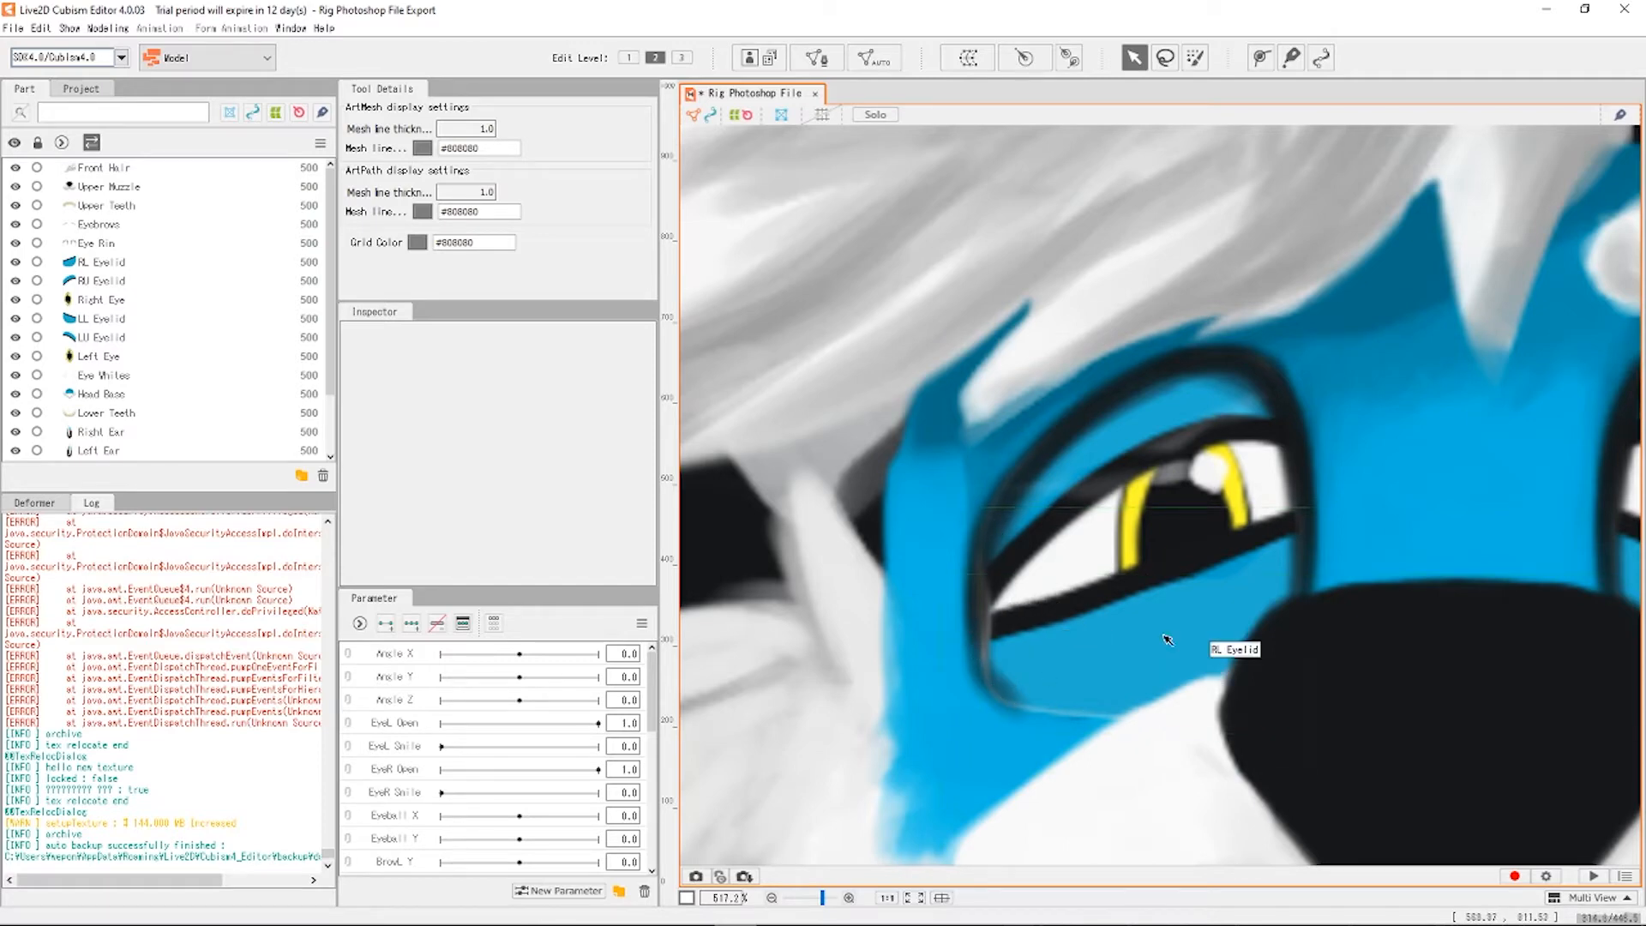
scroll(1102, 484, "down", 5)
scroll(1489, 584, "down", 5)
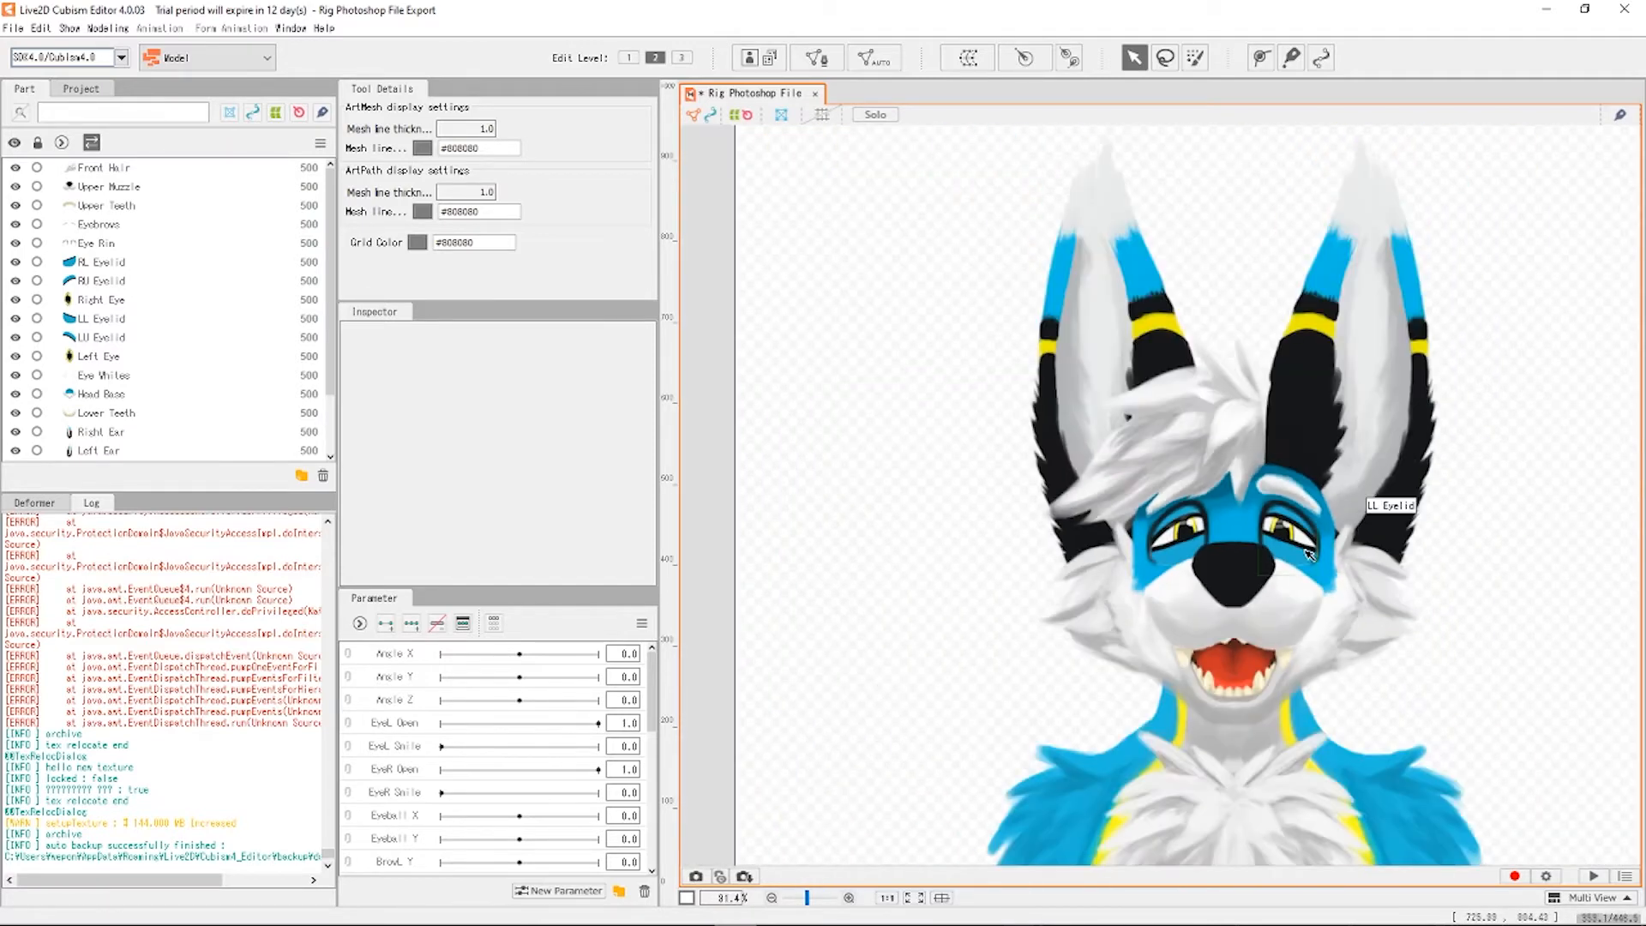
scroll(1414, 531, "up", 1)
scroll(1369, 492, "down", 3)
scroll(1315, 442, "down", 2)
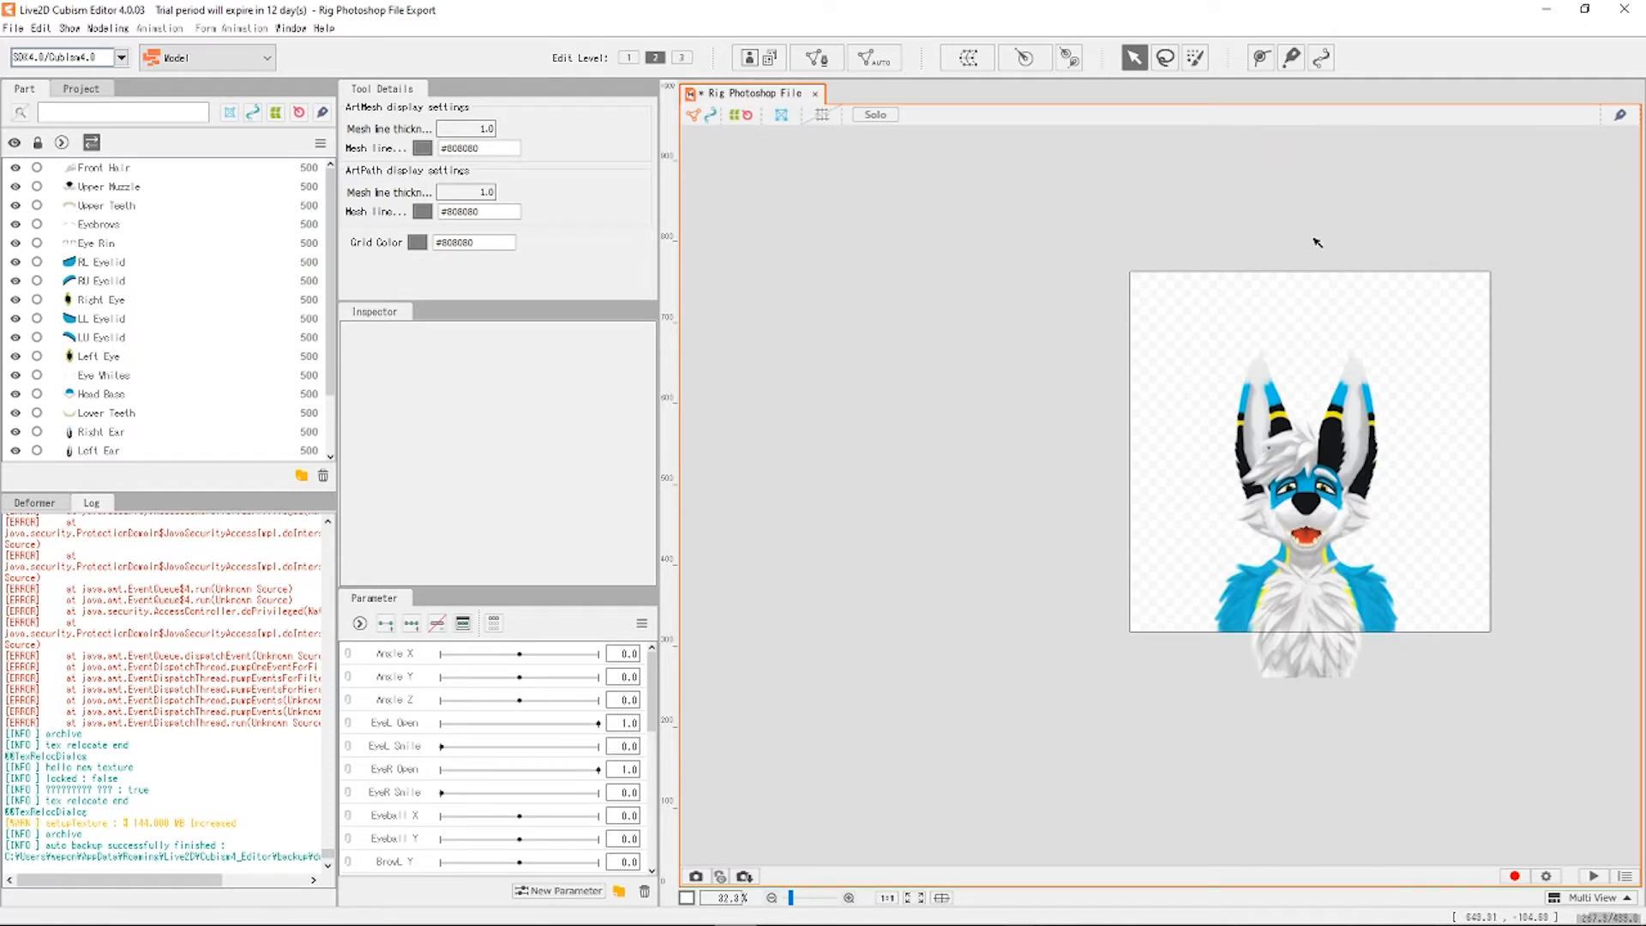
left_click_drag(1441, 339, 1260, 465)
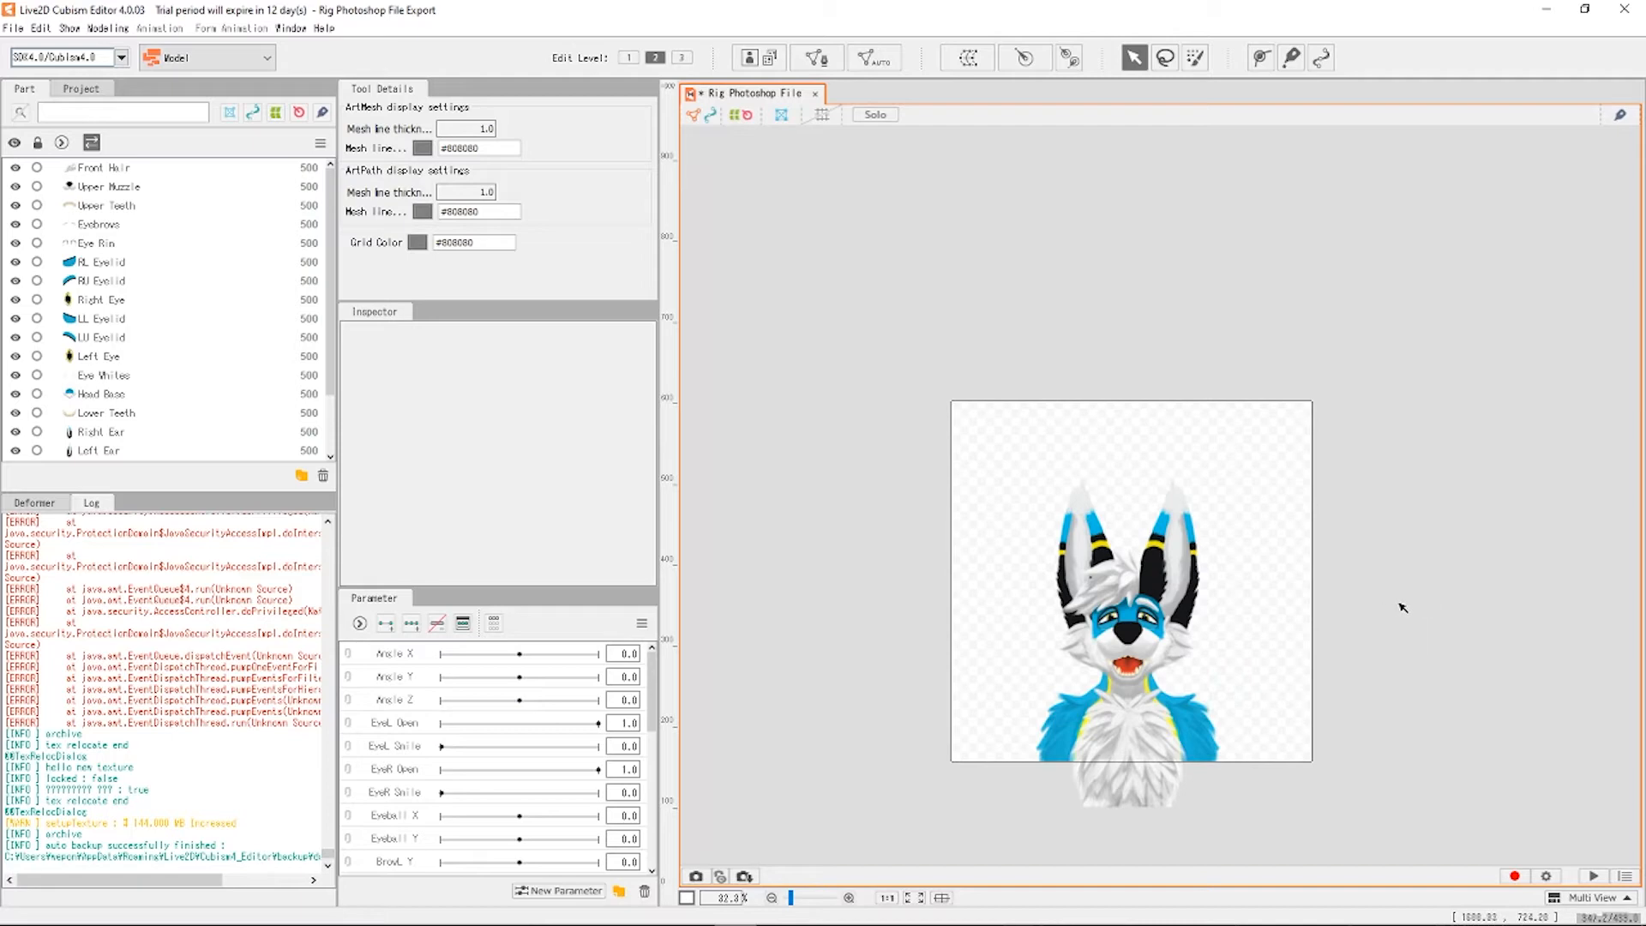
scroll(1090, 565, "up", 6)
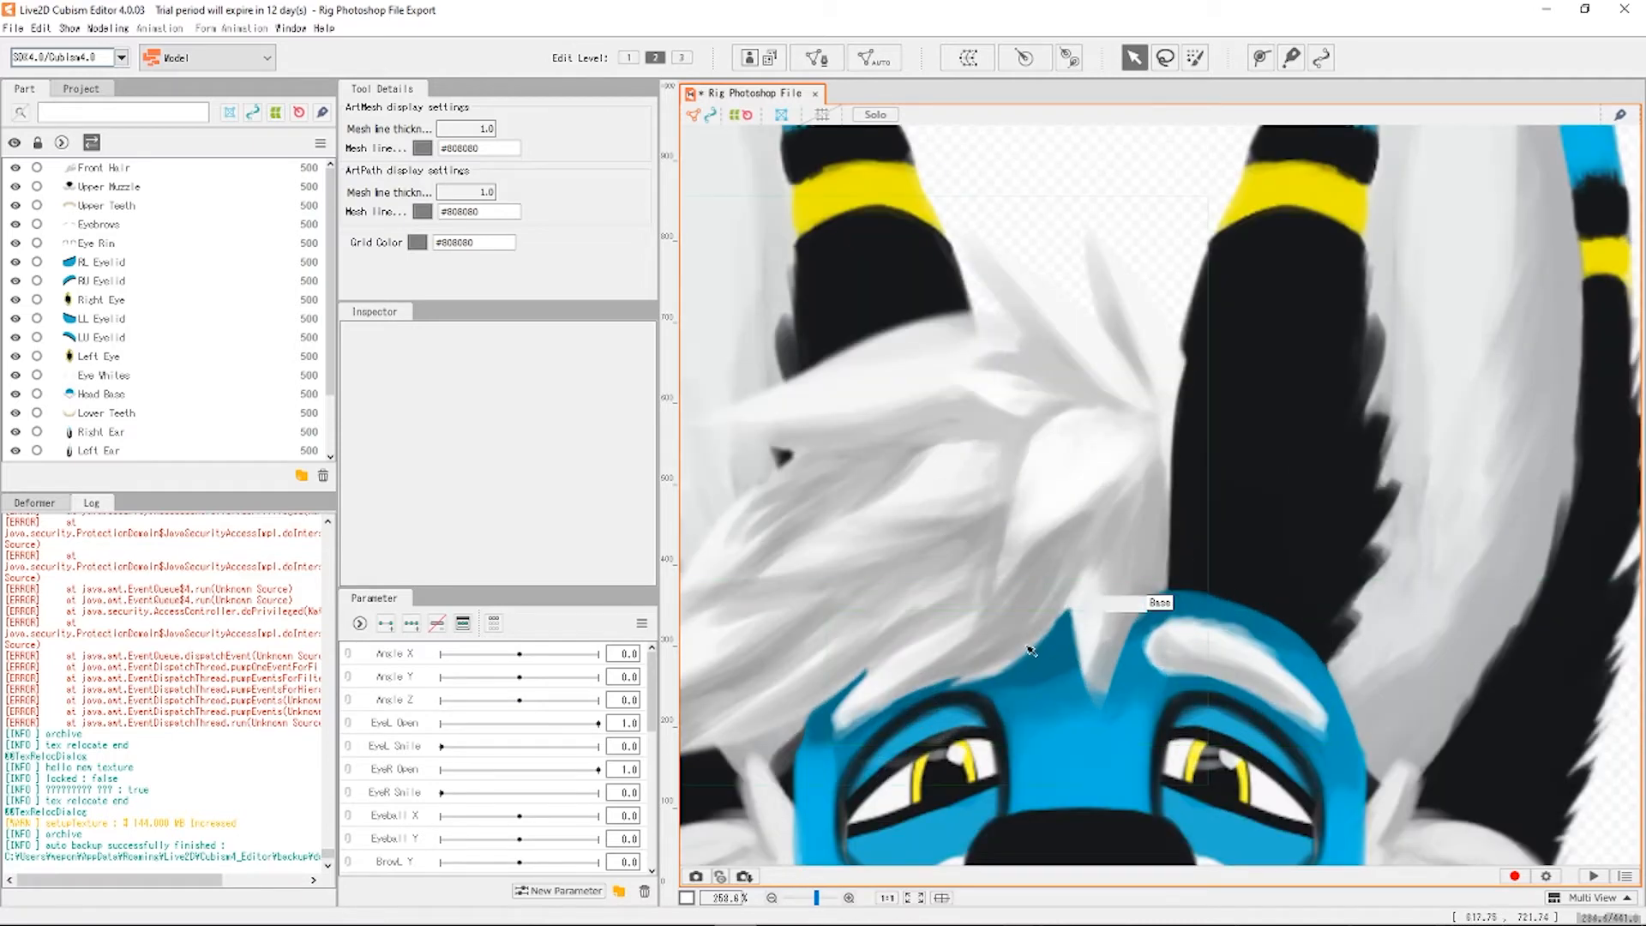
scroll(1002, 495, "down", 2)
scroll(998, 394, "up", 2)
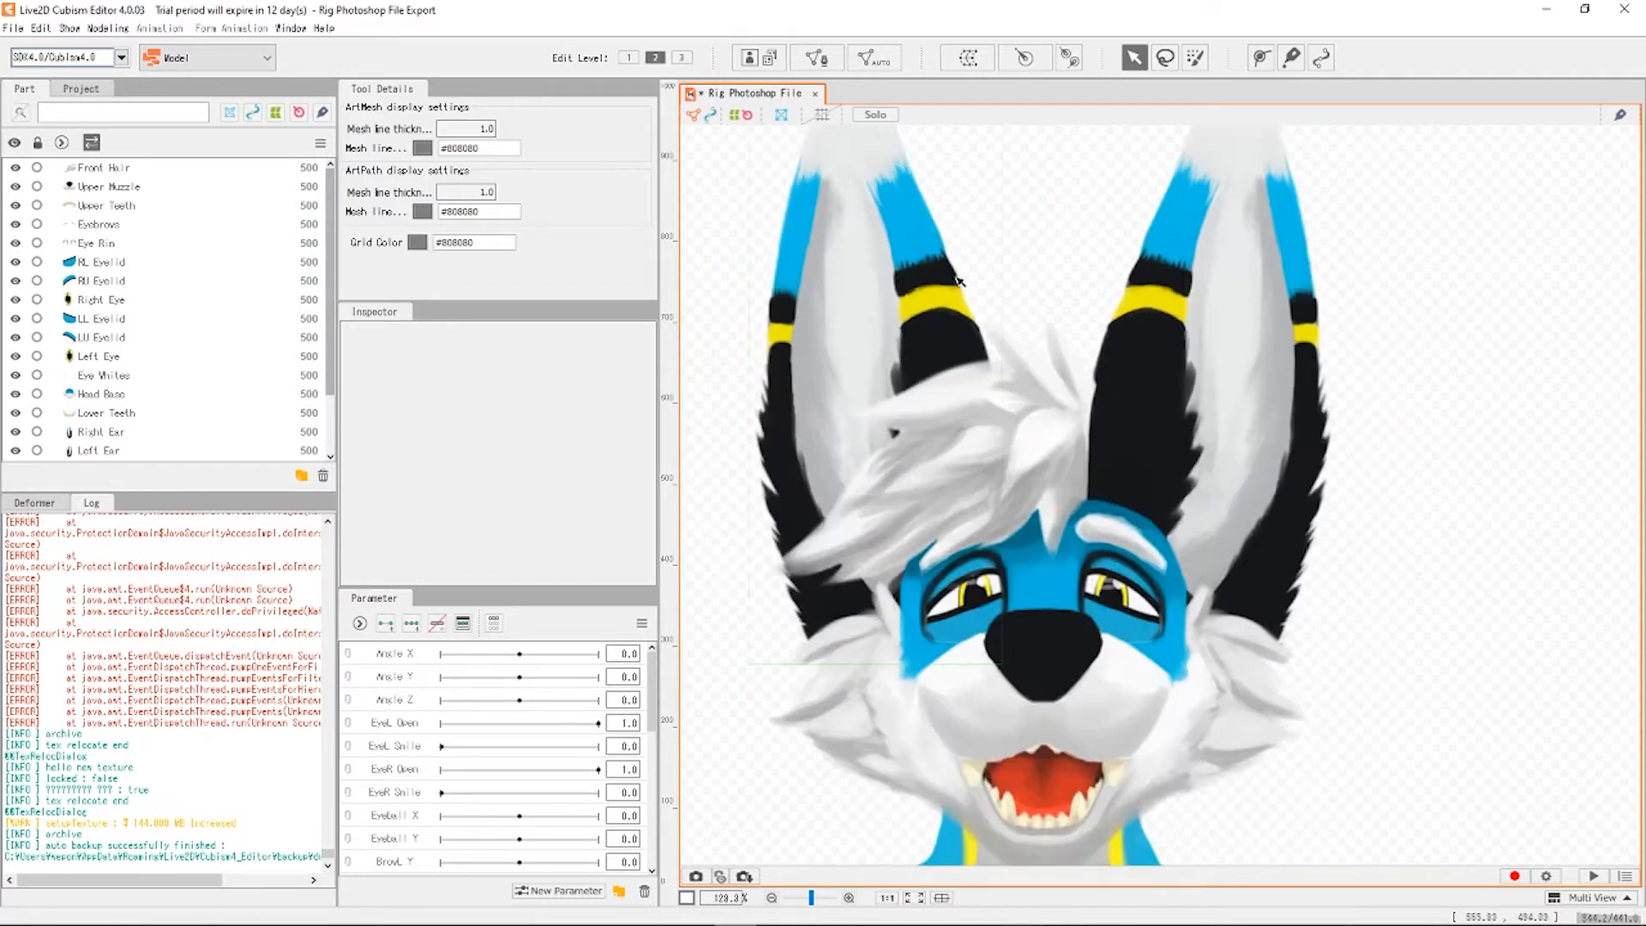
scroll(1004, 375, "down", 6)
left_click_drag(1239, 403, 1329, 434)
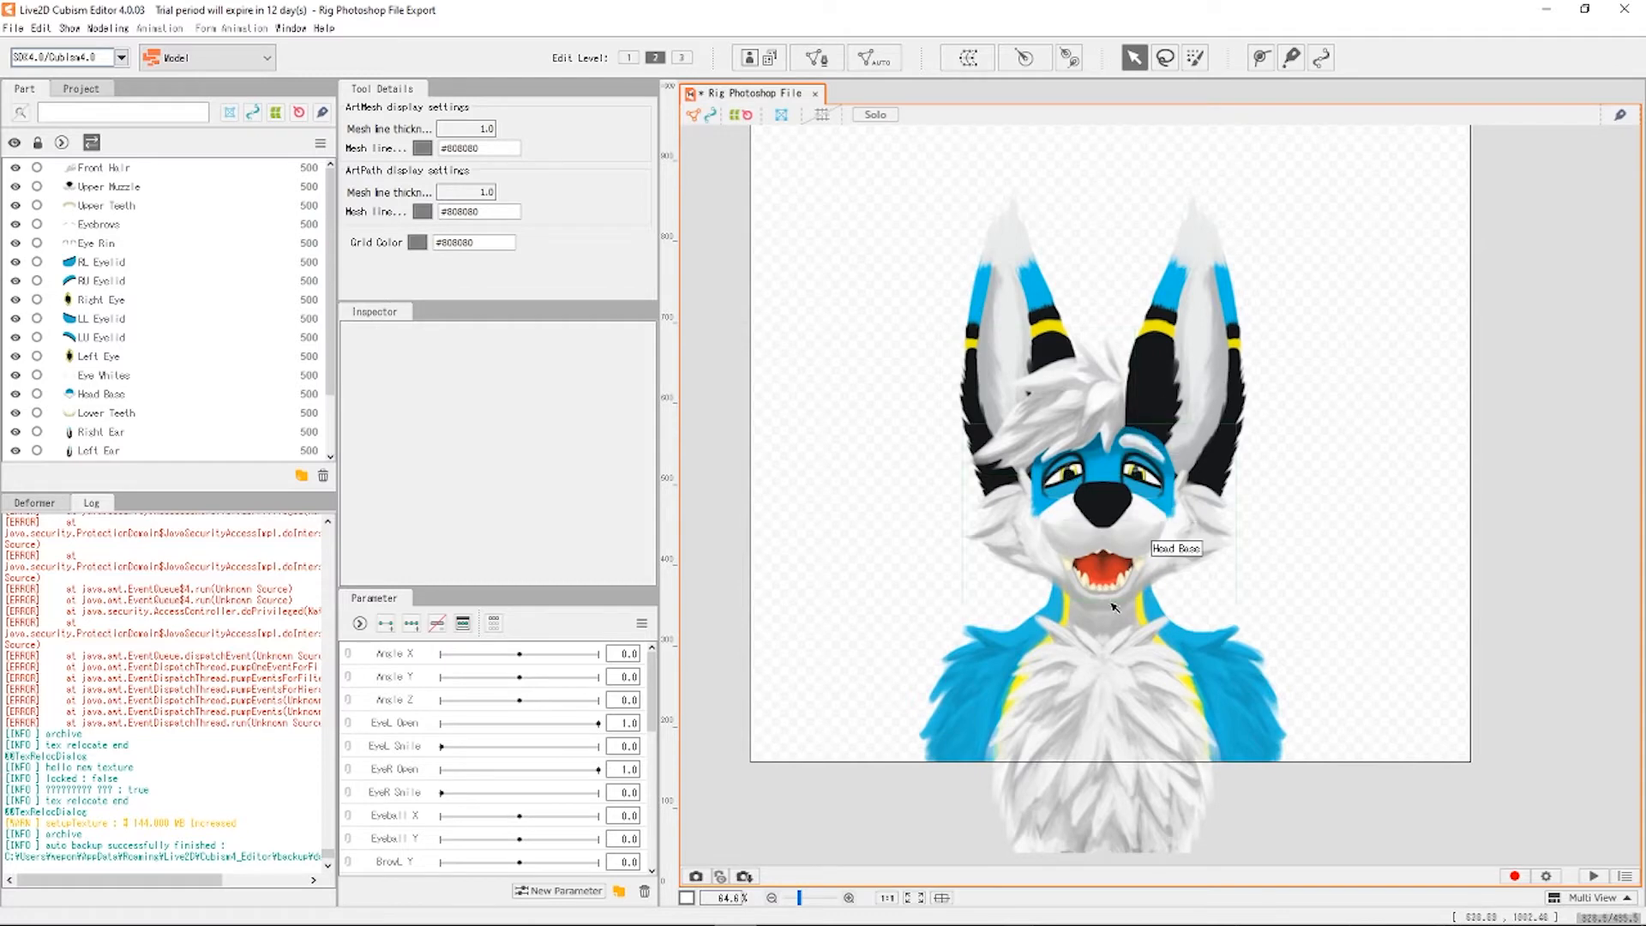
scroll(1100, 573, "up", 4)
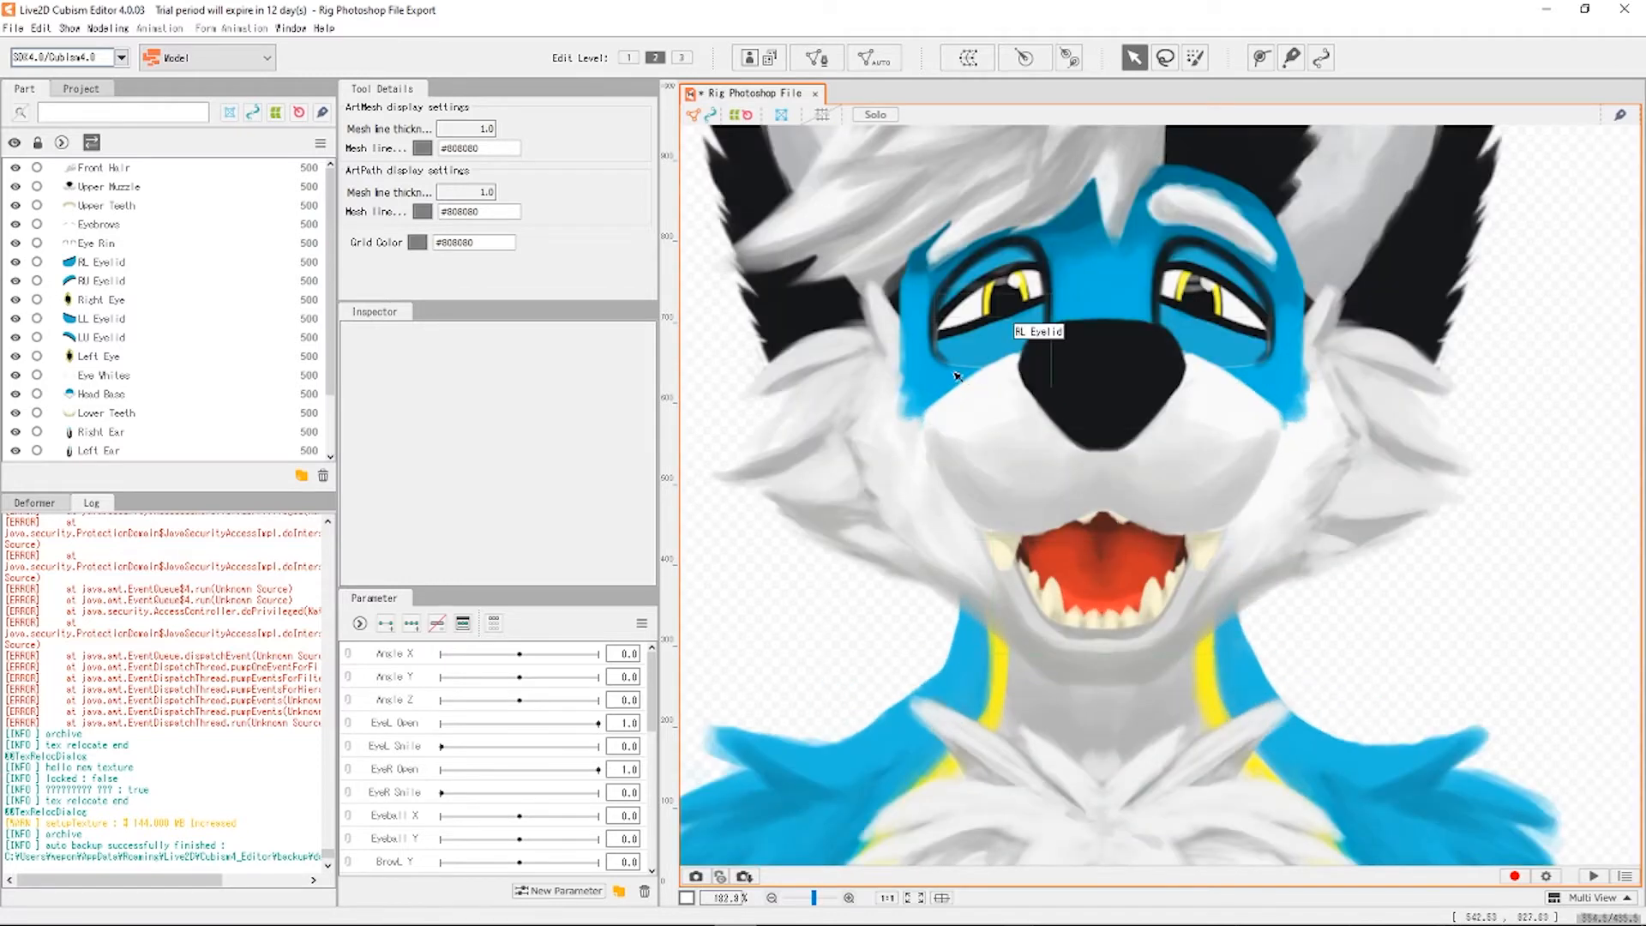
scroll(1125, 591, "down", 2)
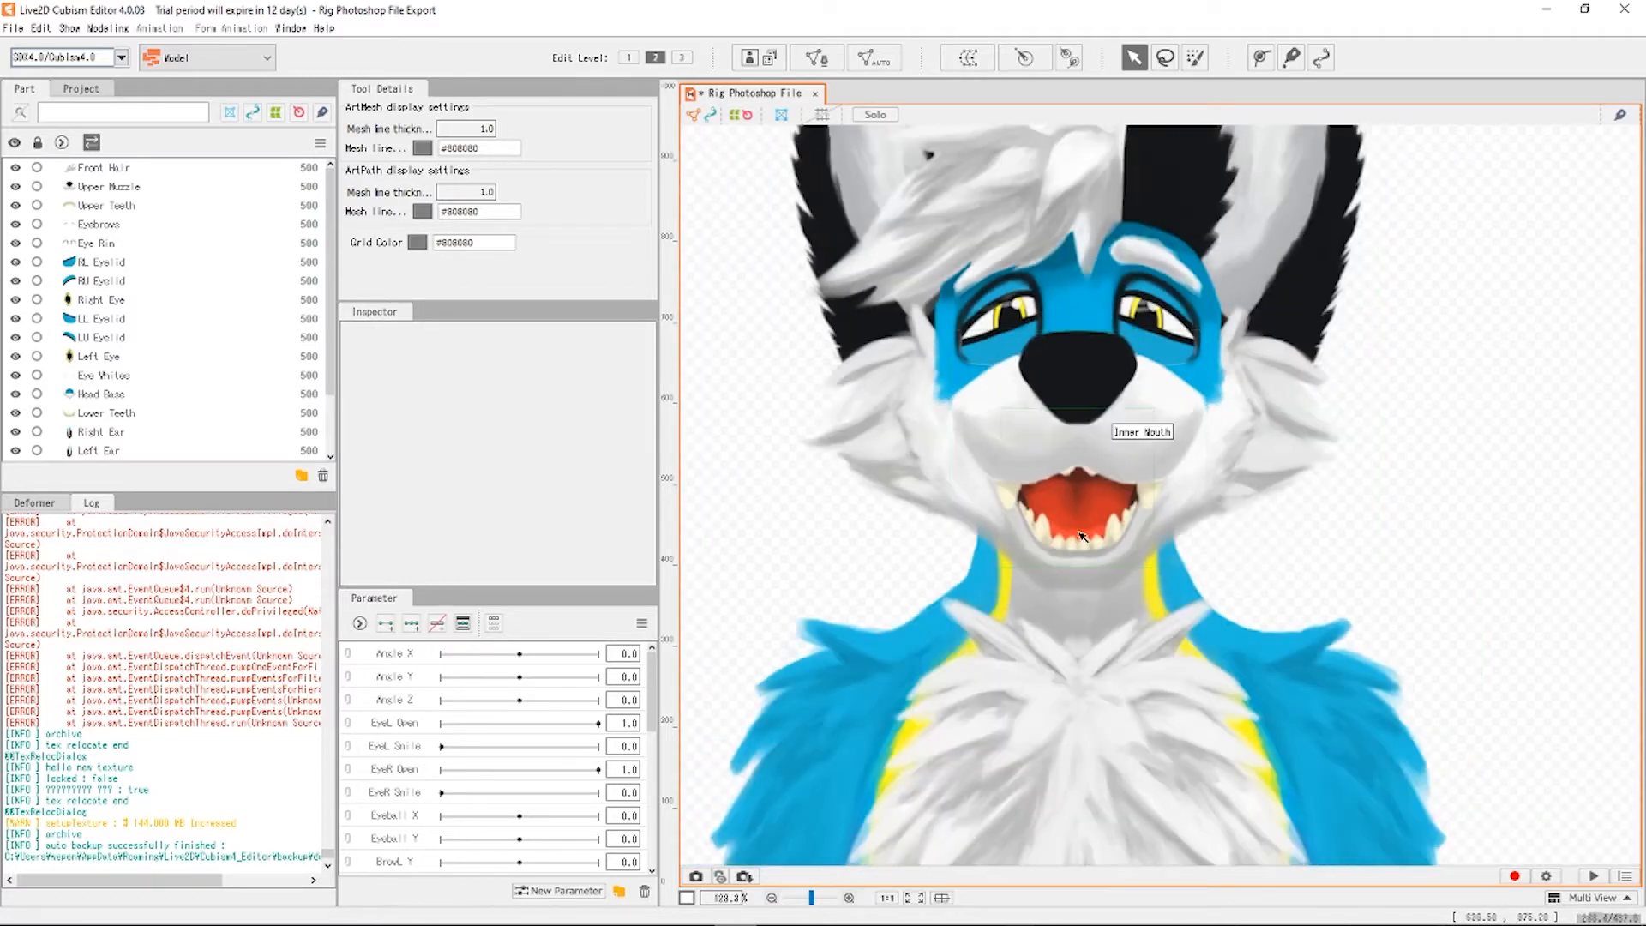
scroll(1414, 467, "down", 2)
scroll(1406, 461, "down", 1)
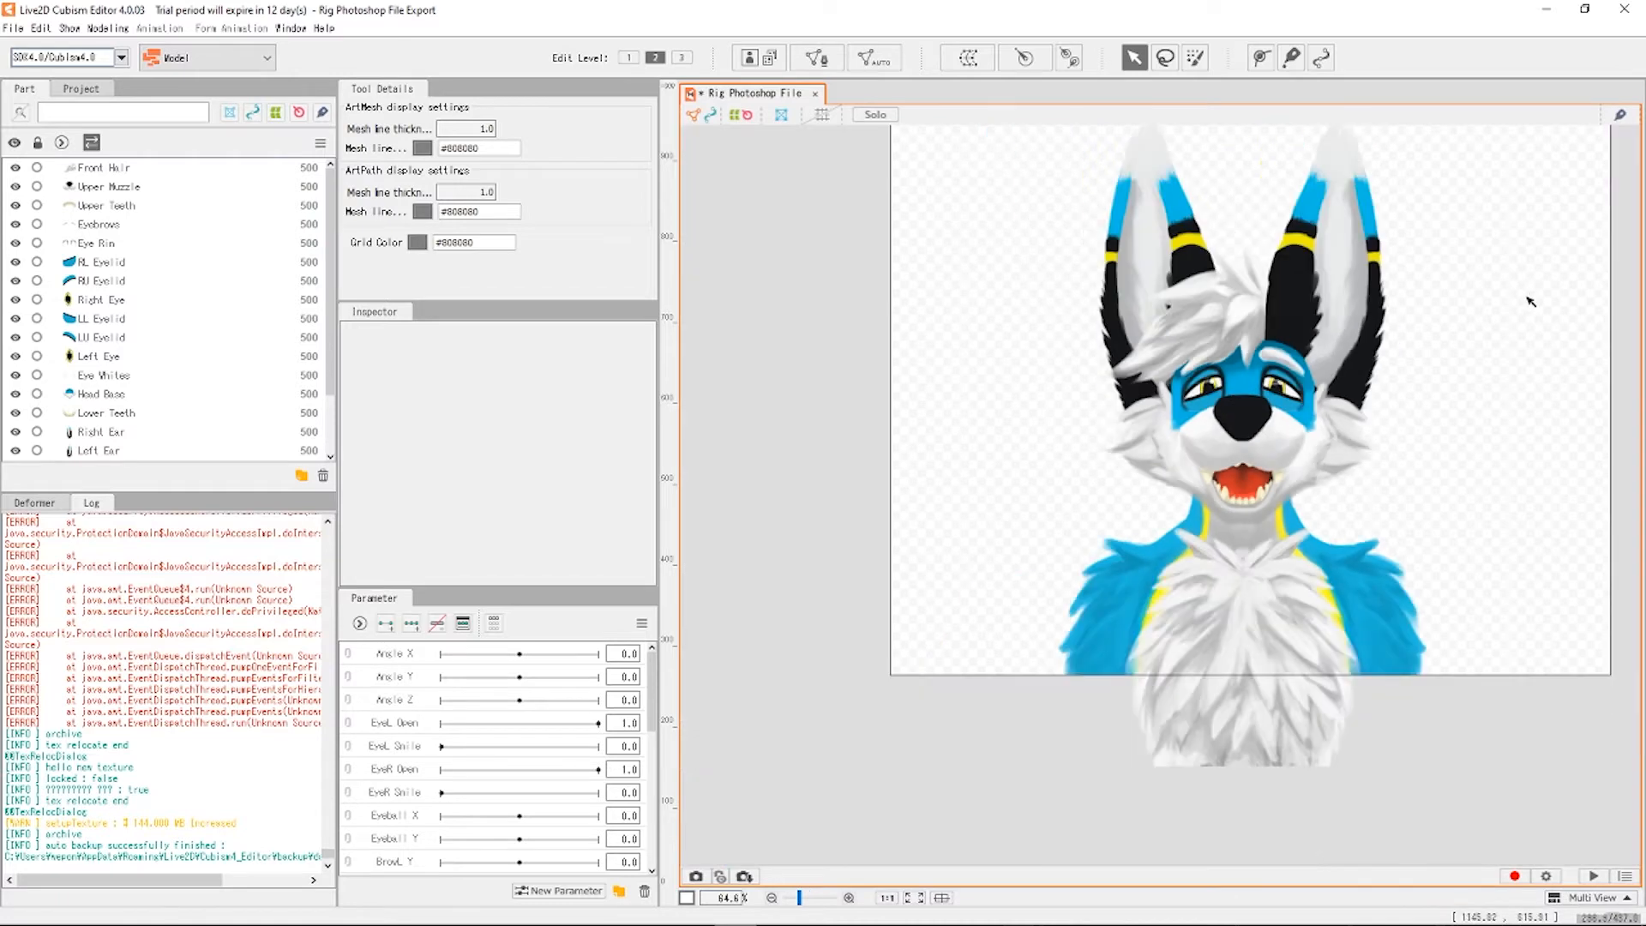
left_click_drag(1538, 253, 1336, 362)
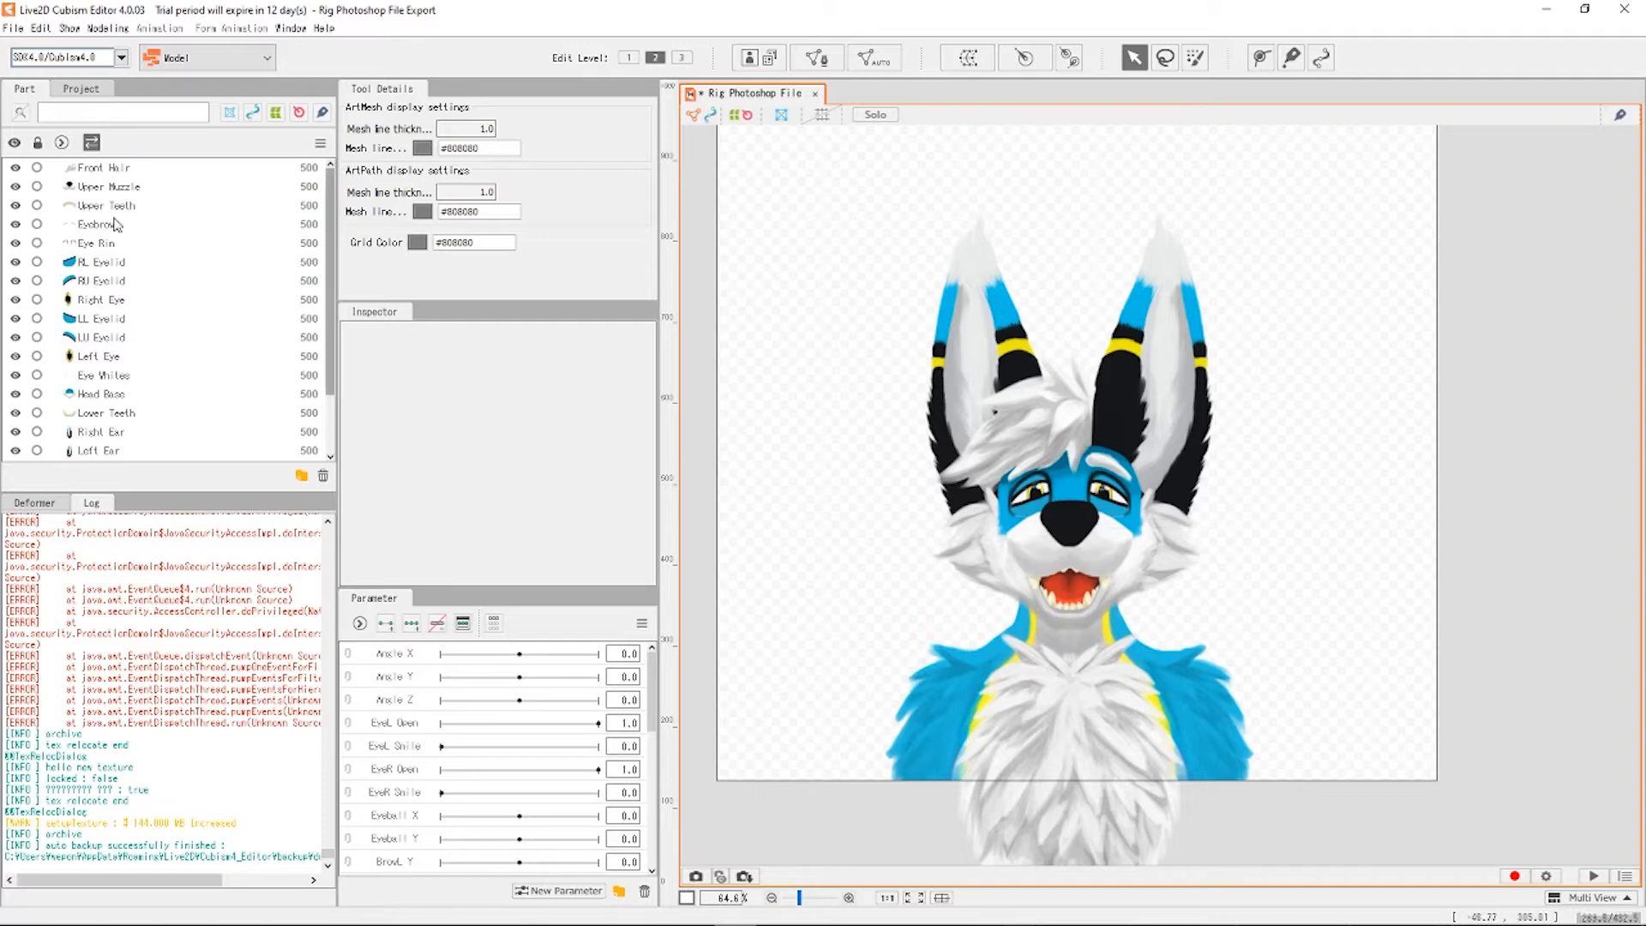
scroll(159, 343, "down", 2)
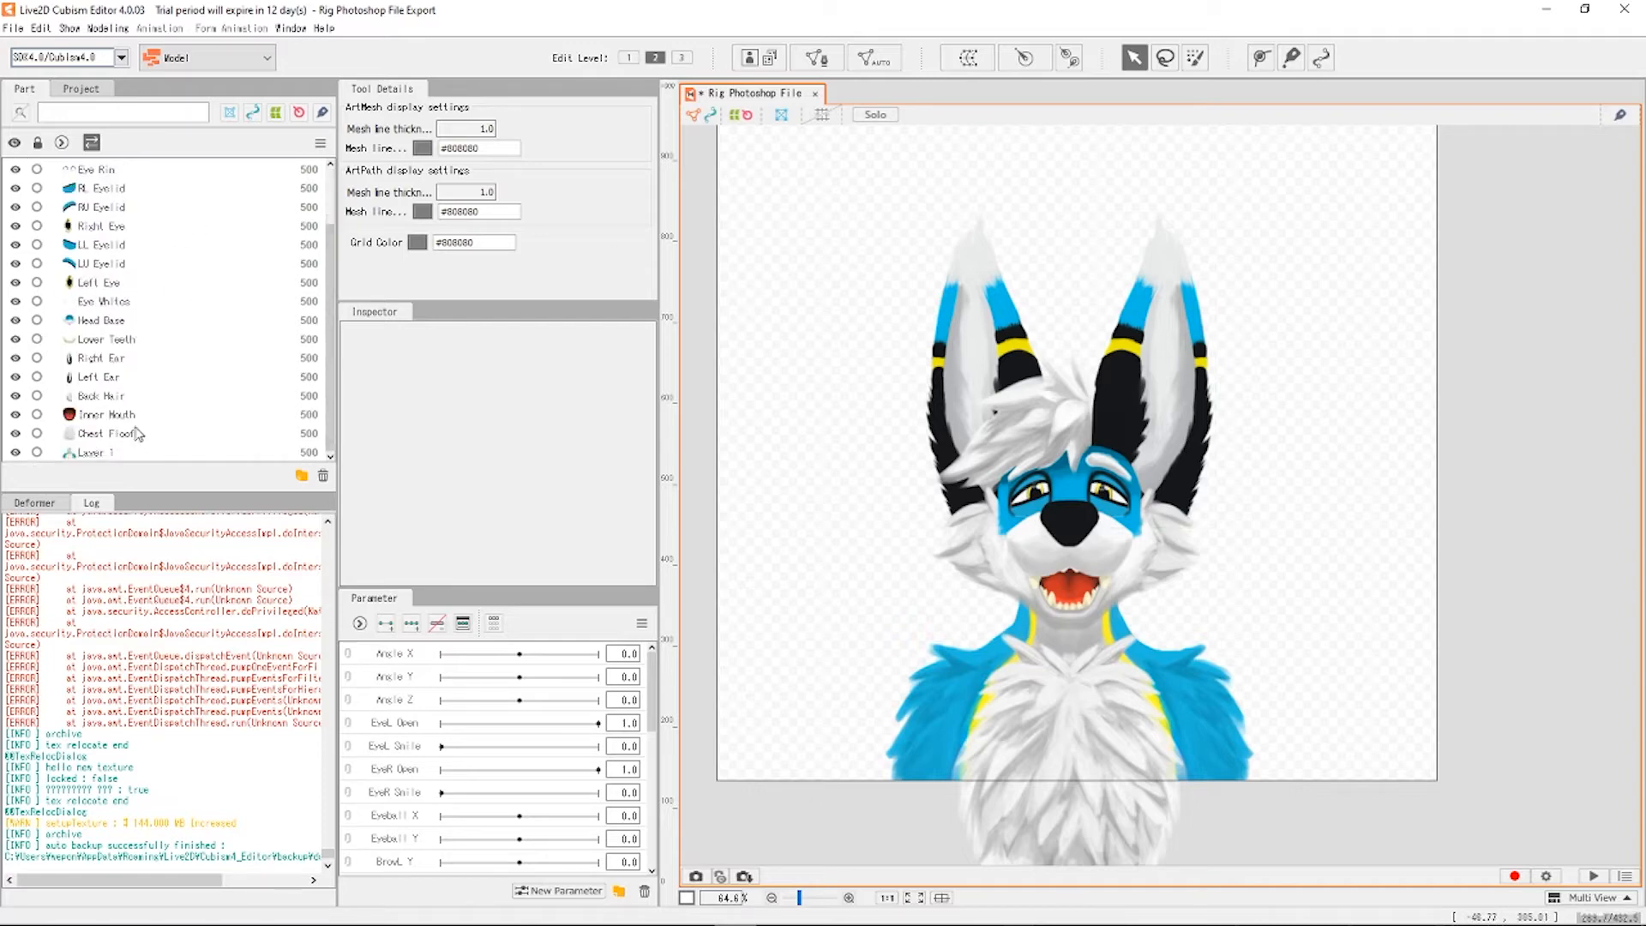
left_click(131, 456)
left_click(1388, 499)
left_click(1209, 634)
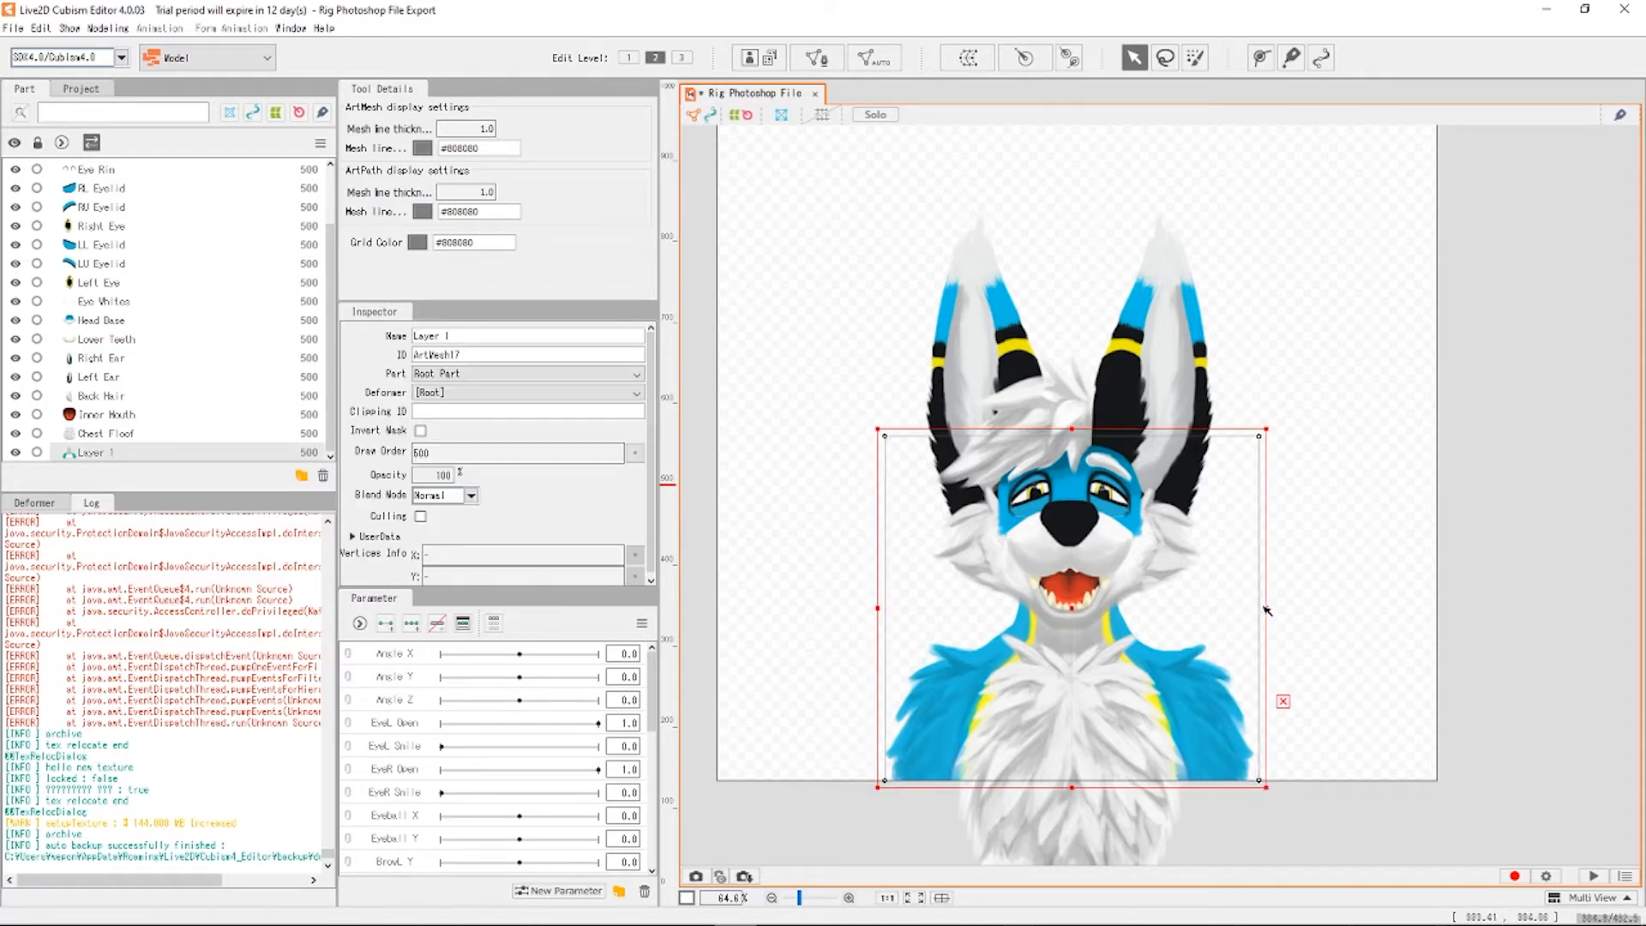
left_click_drag(1267, 610, 1349, 592)
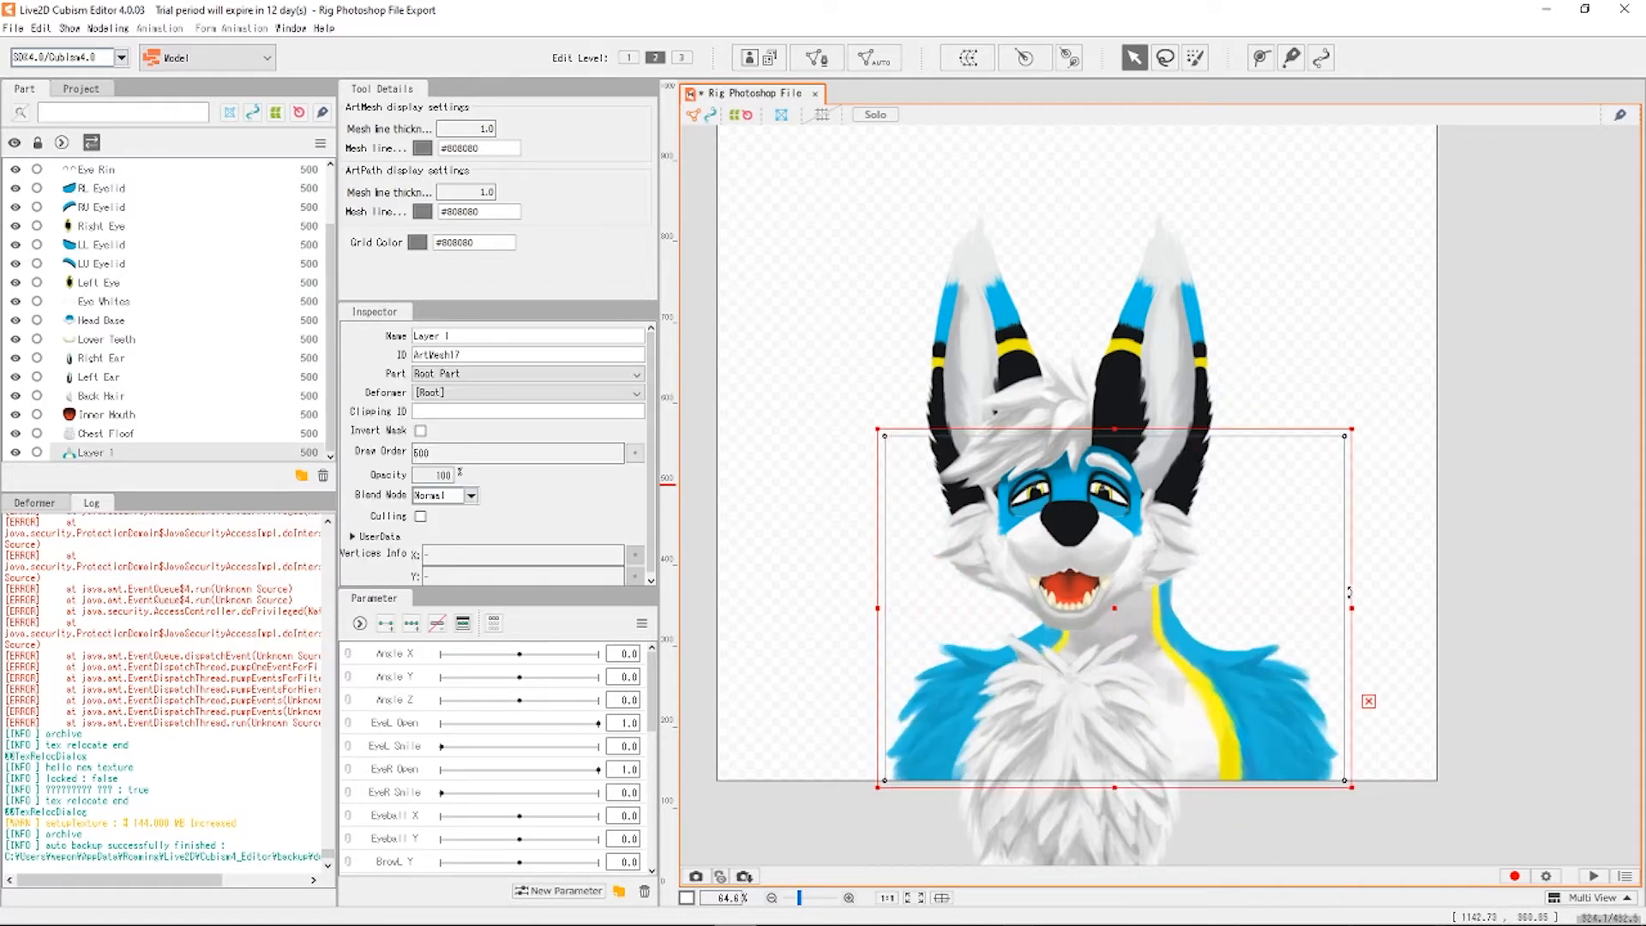
key("ctrl+z")
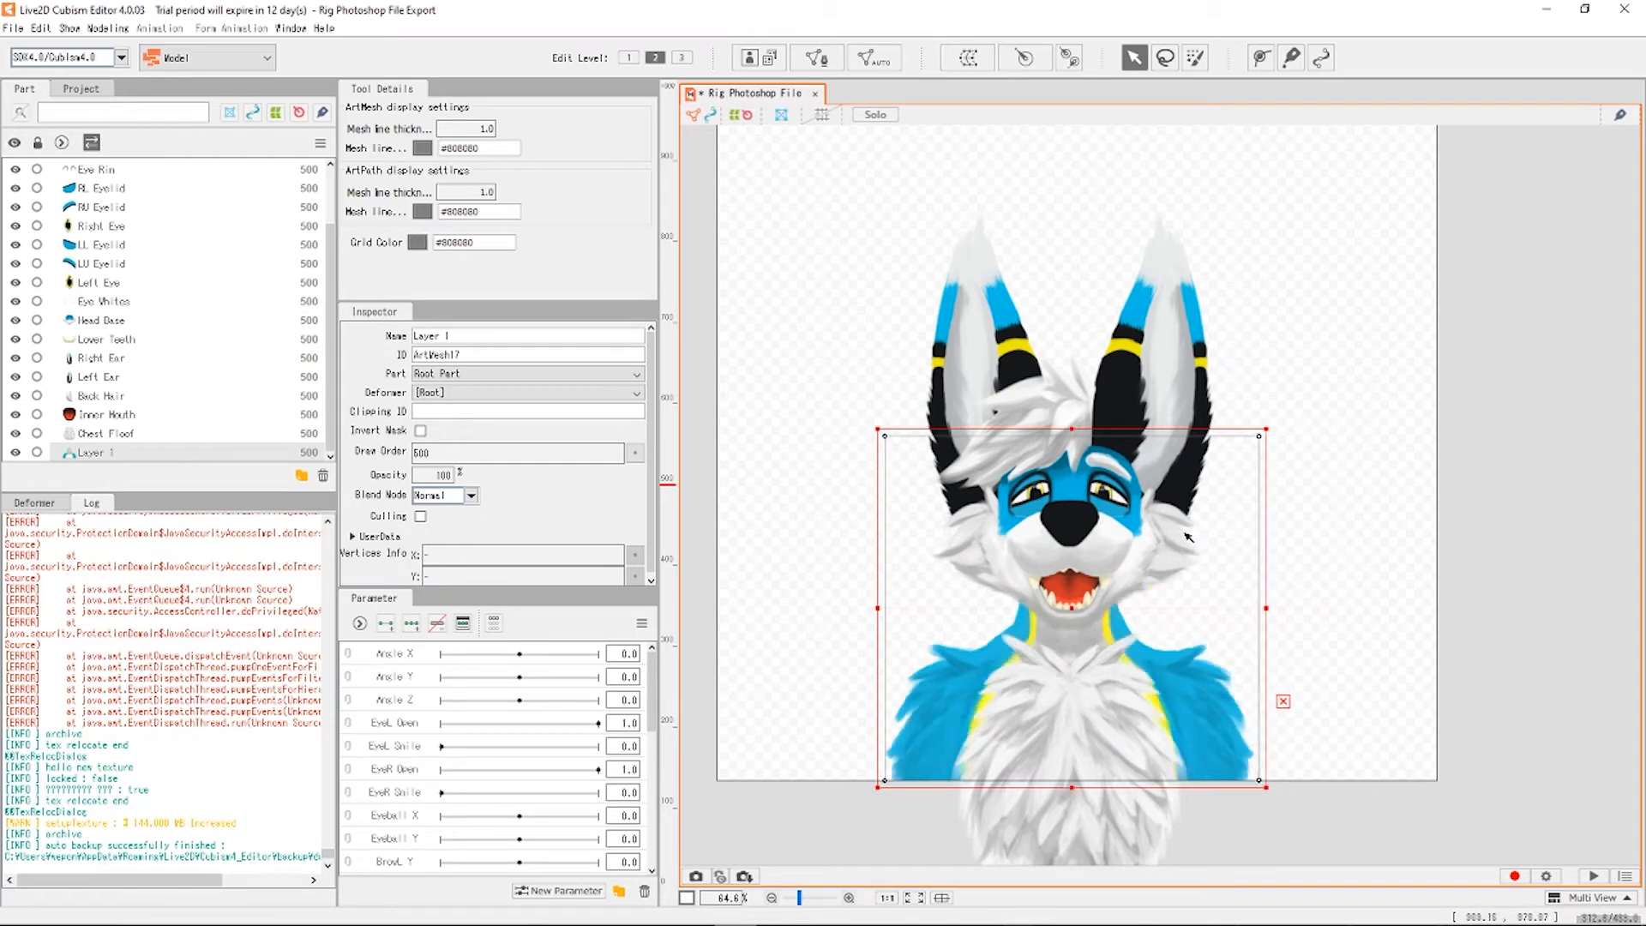
left_click(1419, 570)
left_click(960, 287)
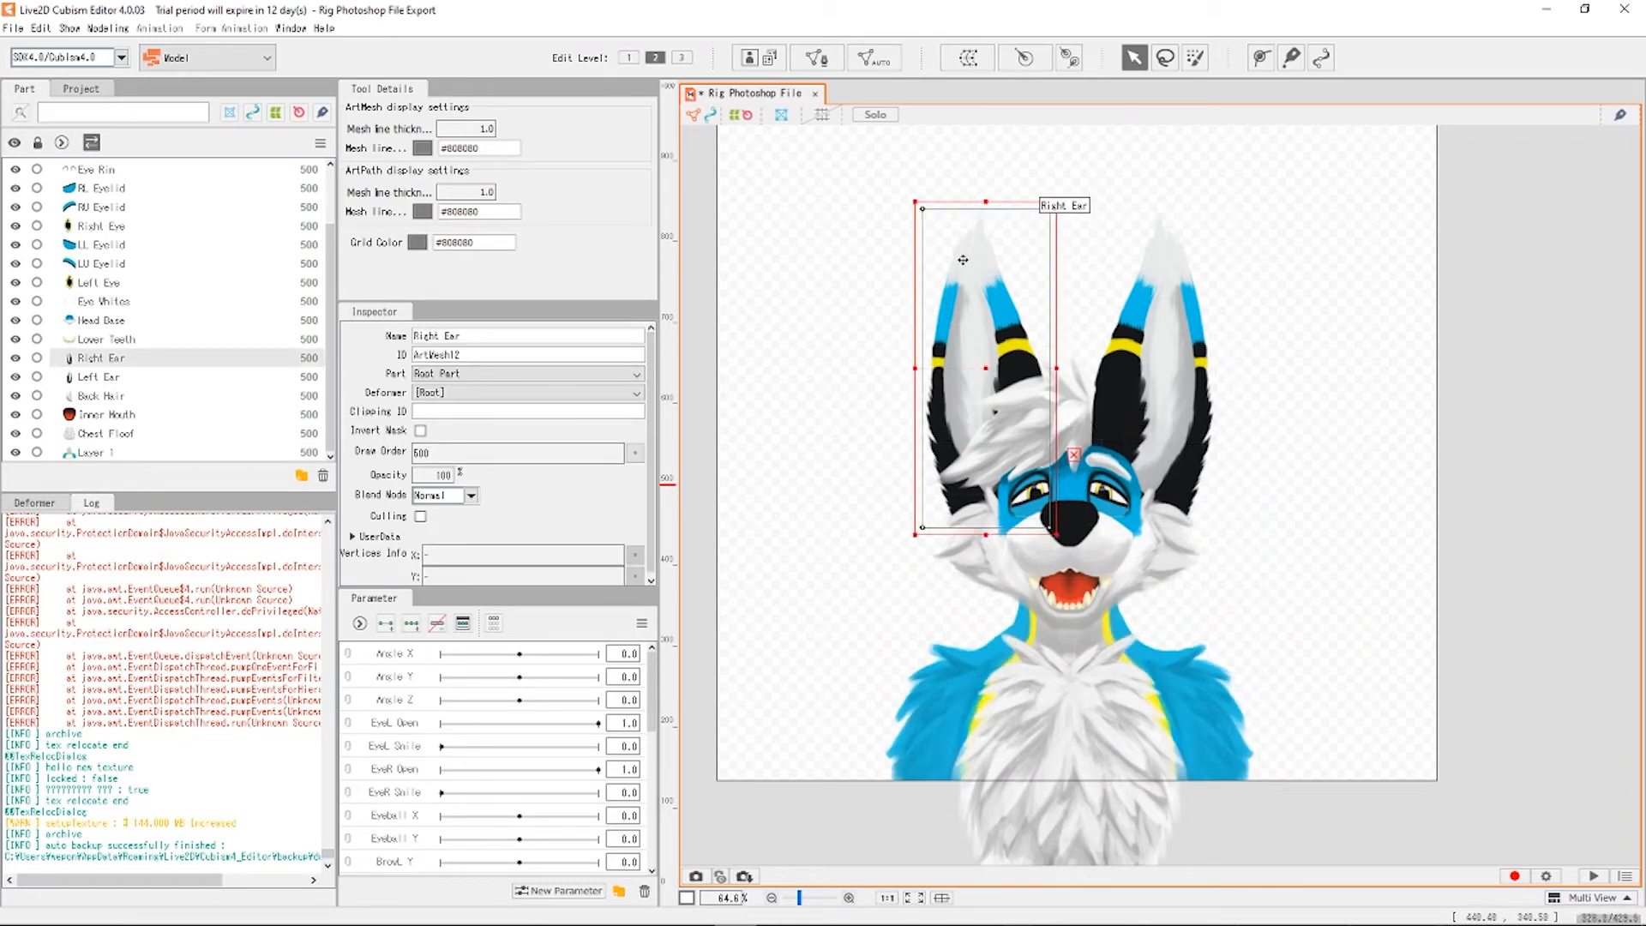
left_click(1447, 512)
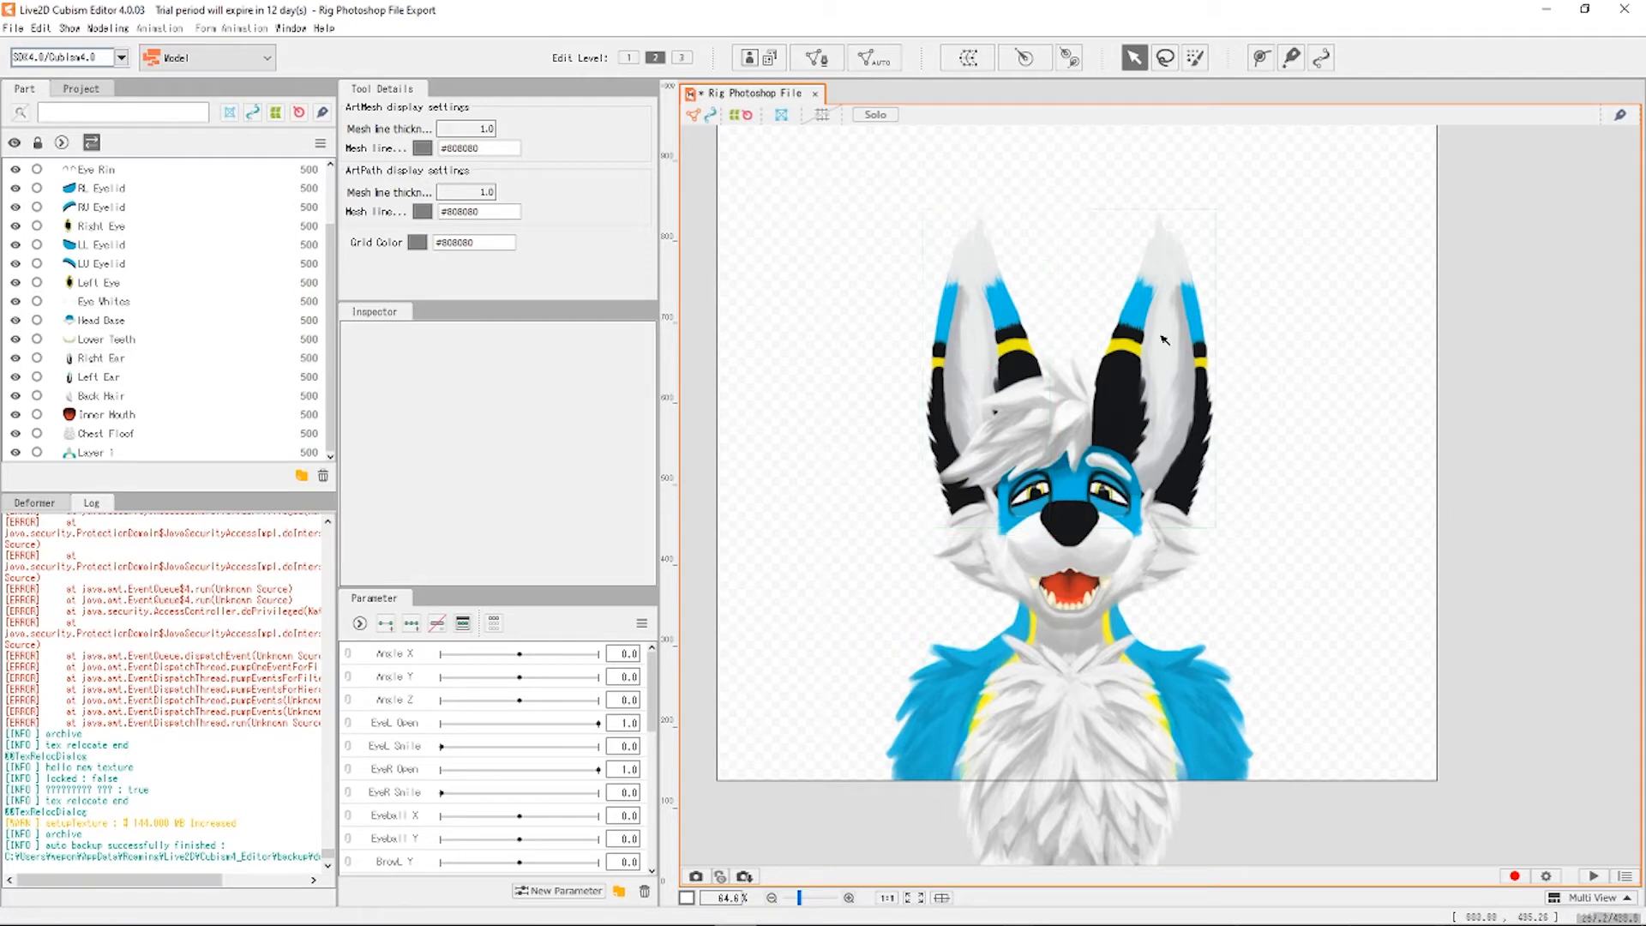
left_click(1191, 359)
left_click_drag(1223, 370, 1223, 424)
left_click(1320, 437)
scroll(1029, 722, "down", 3)
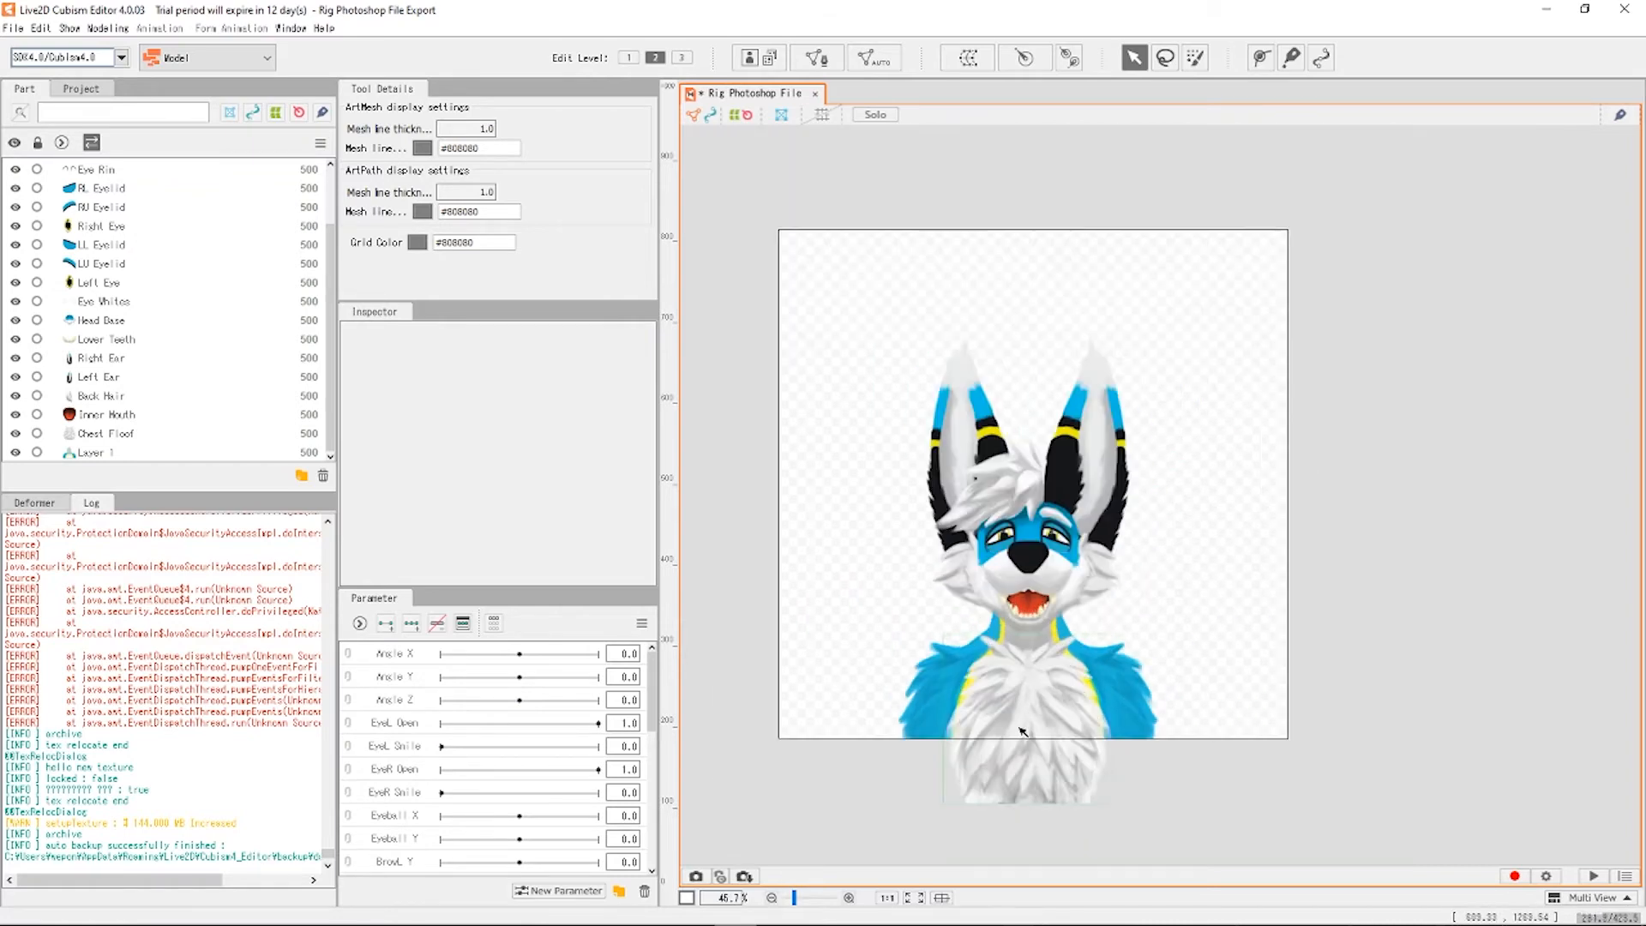
scroll(1022, 731, "up", 3)
left_click(1184, 701)
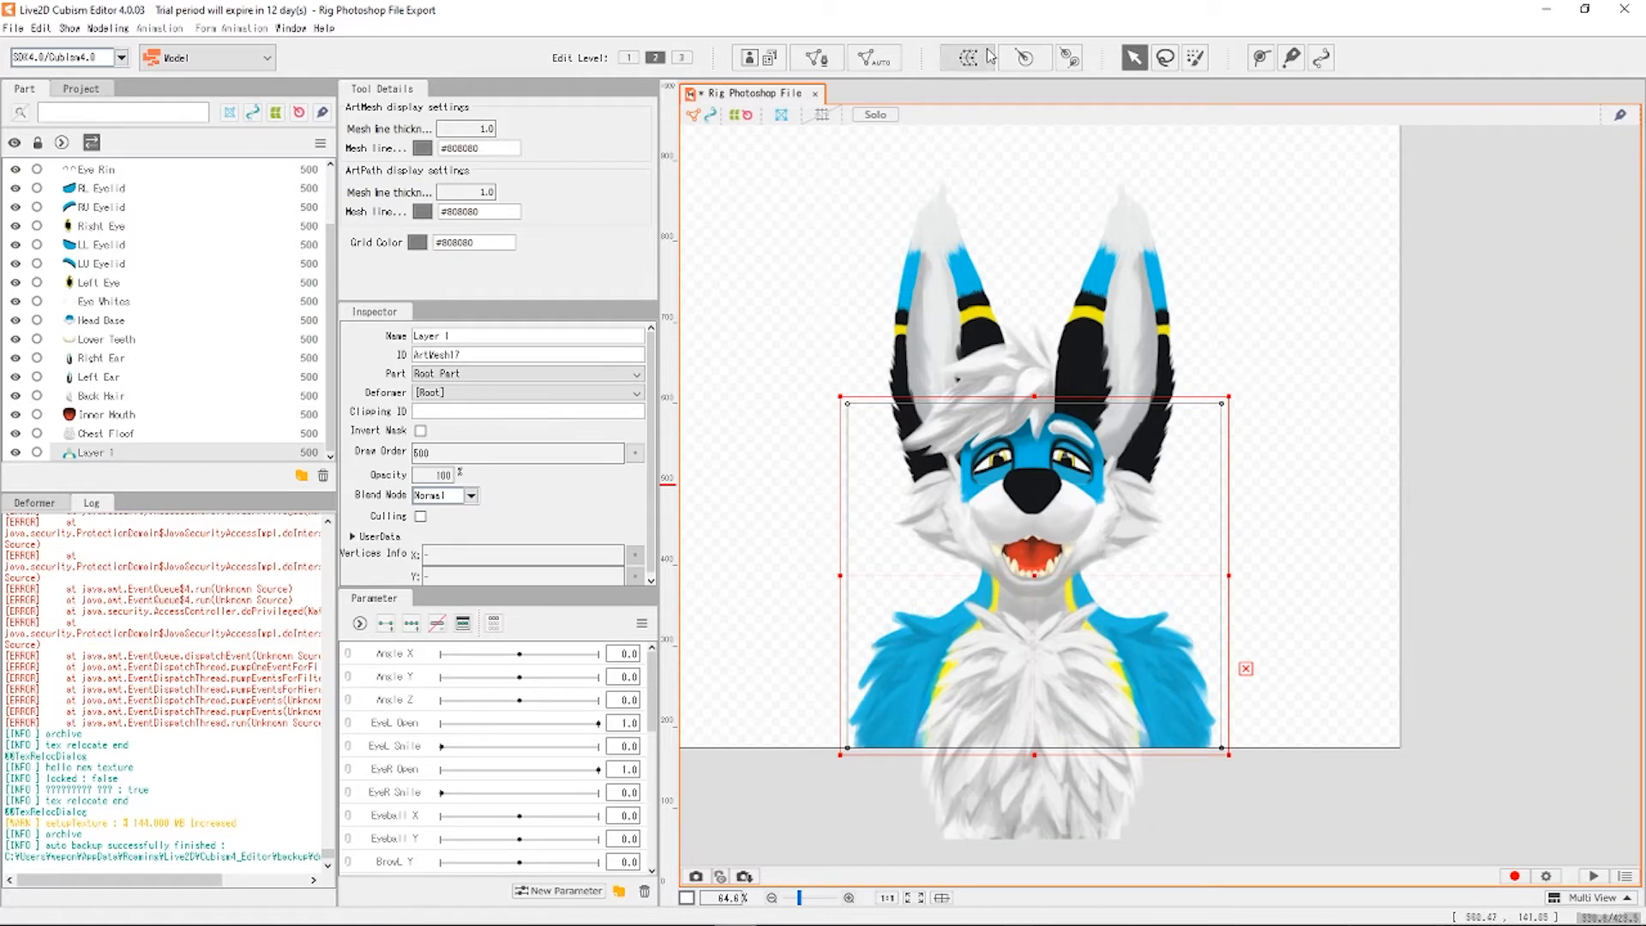
left_click(816, 225)
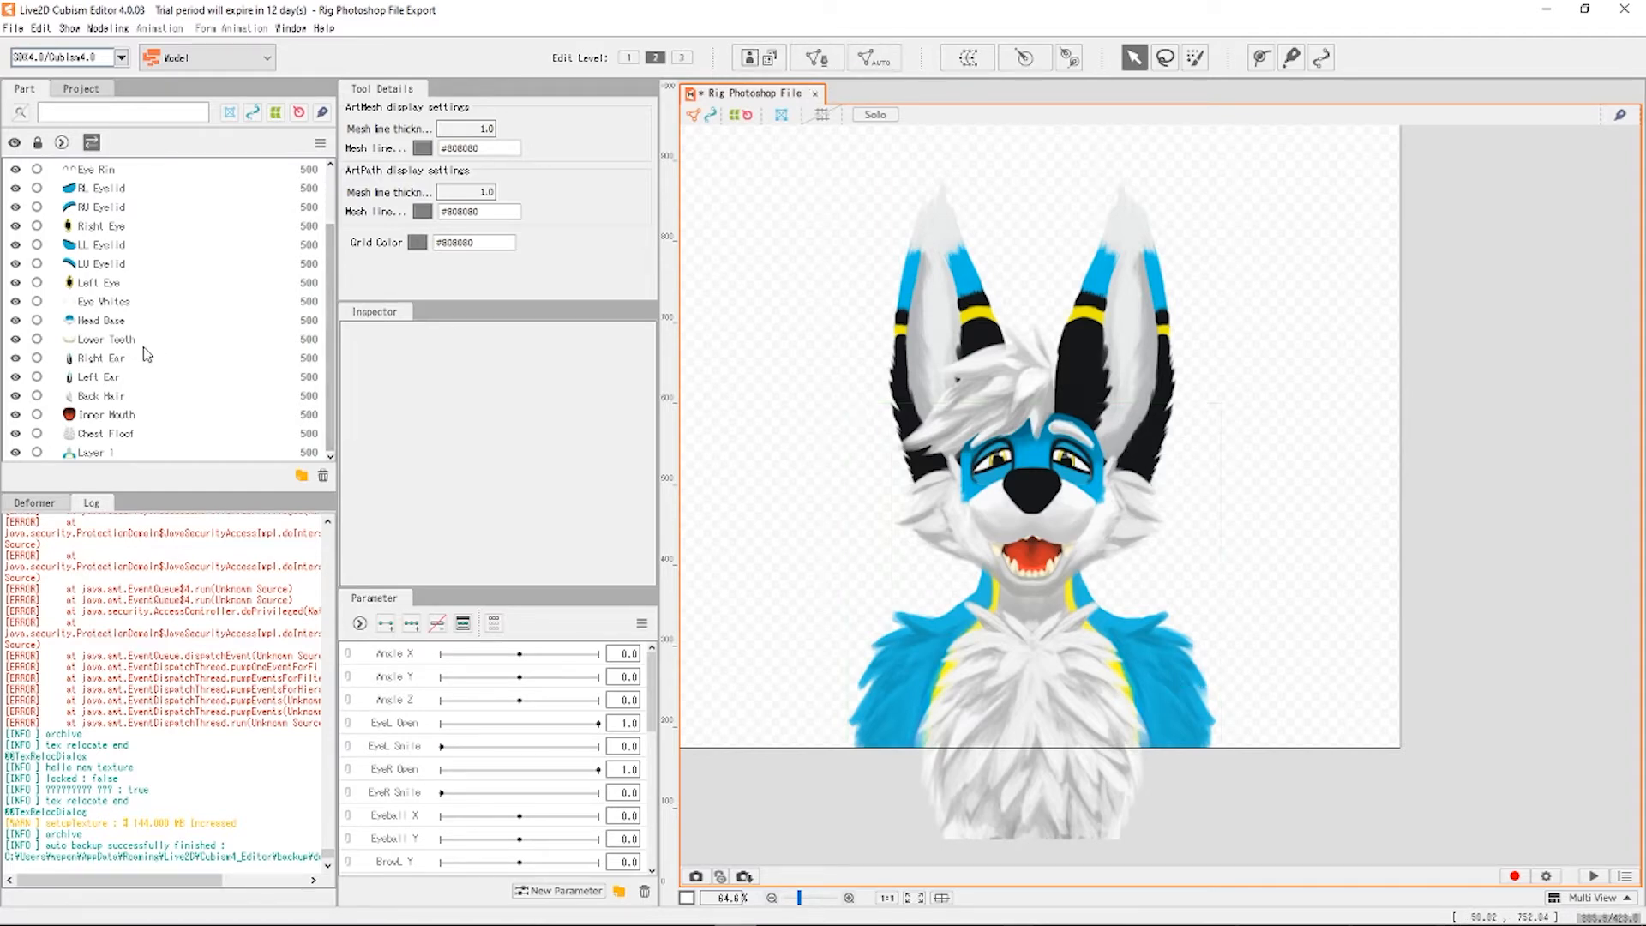
scroll(144, 353, "up", 2)
scroll(129, 412, "down", 2)
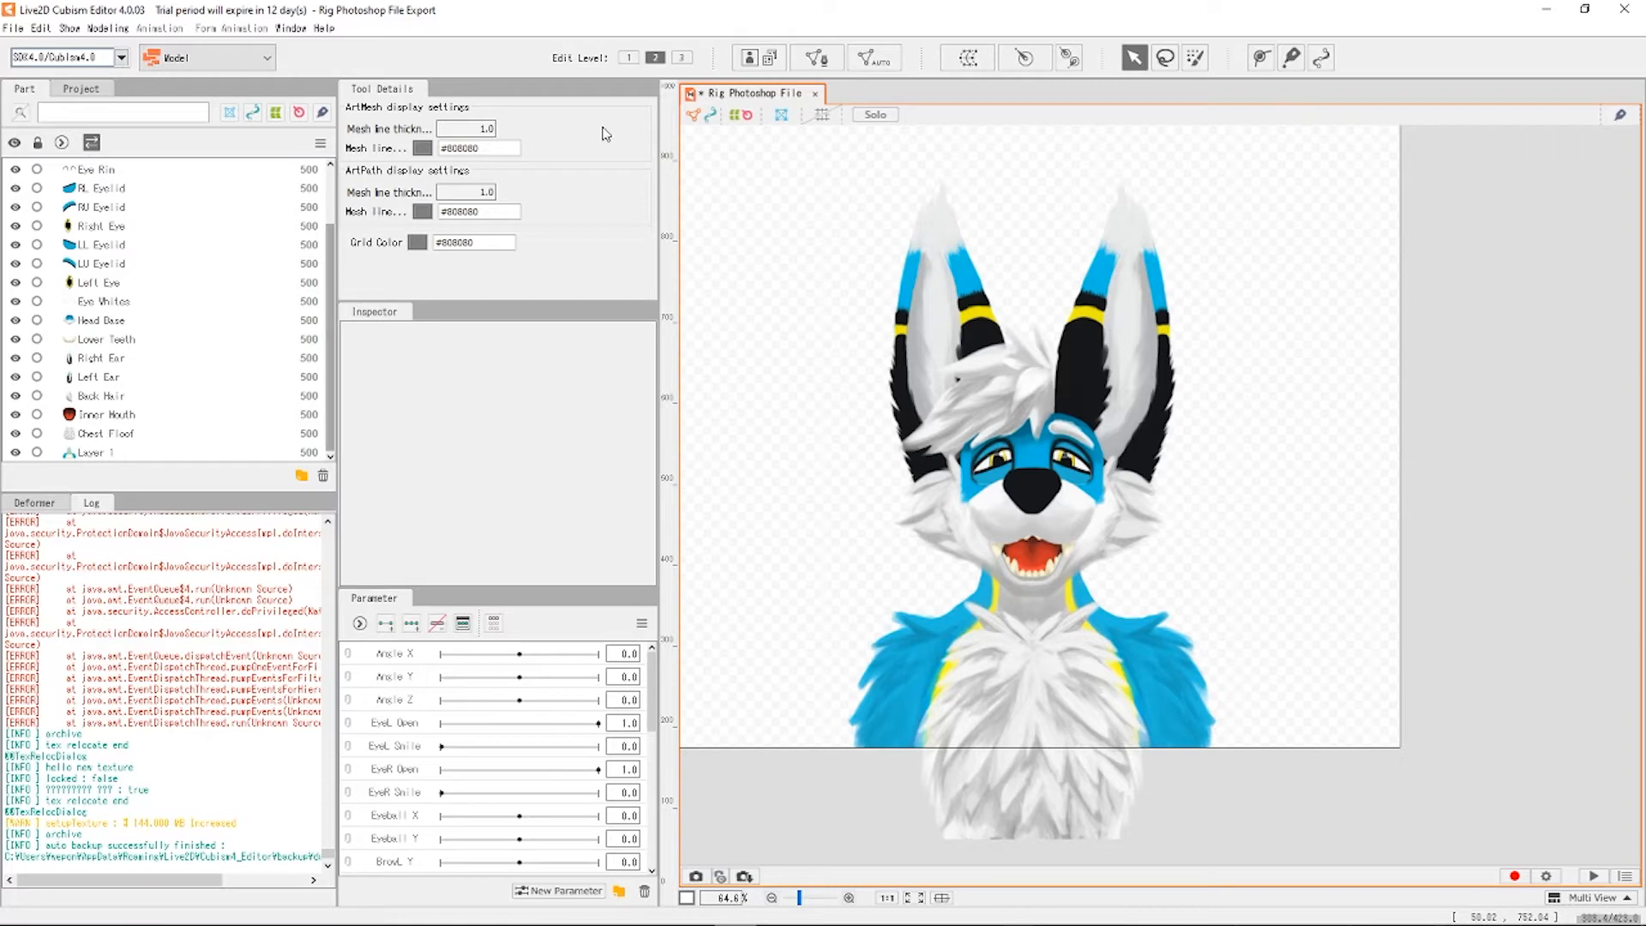
left_click(827, 62)
left_click(823, 489)
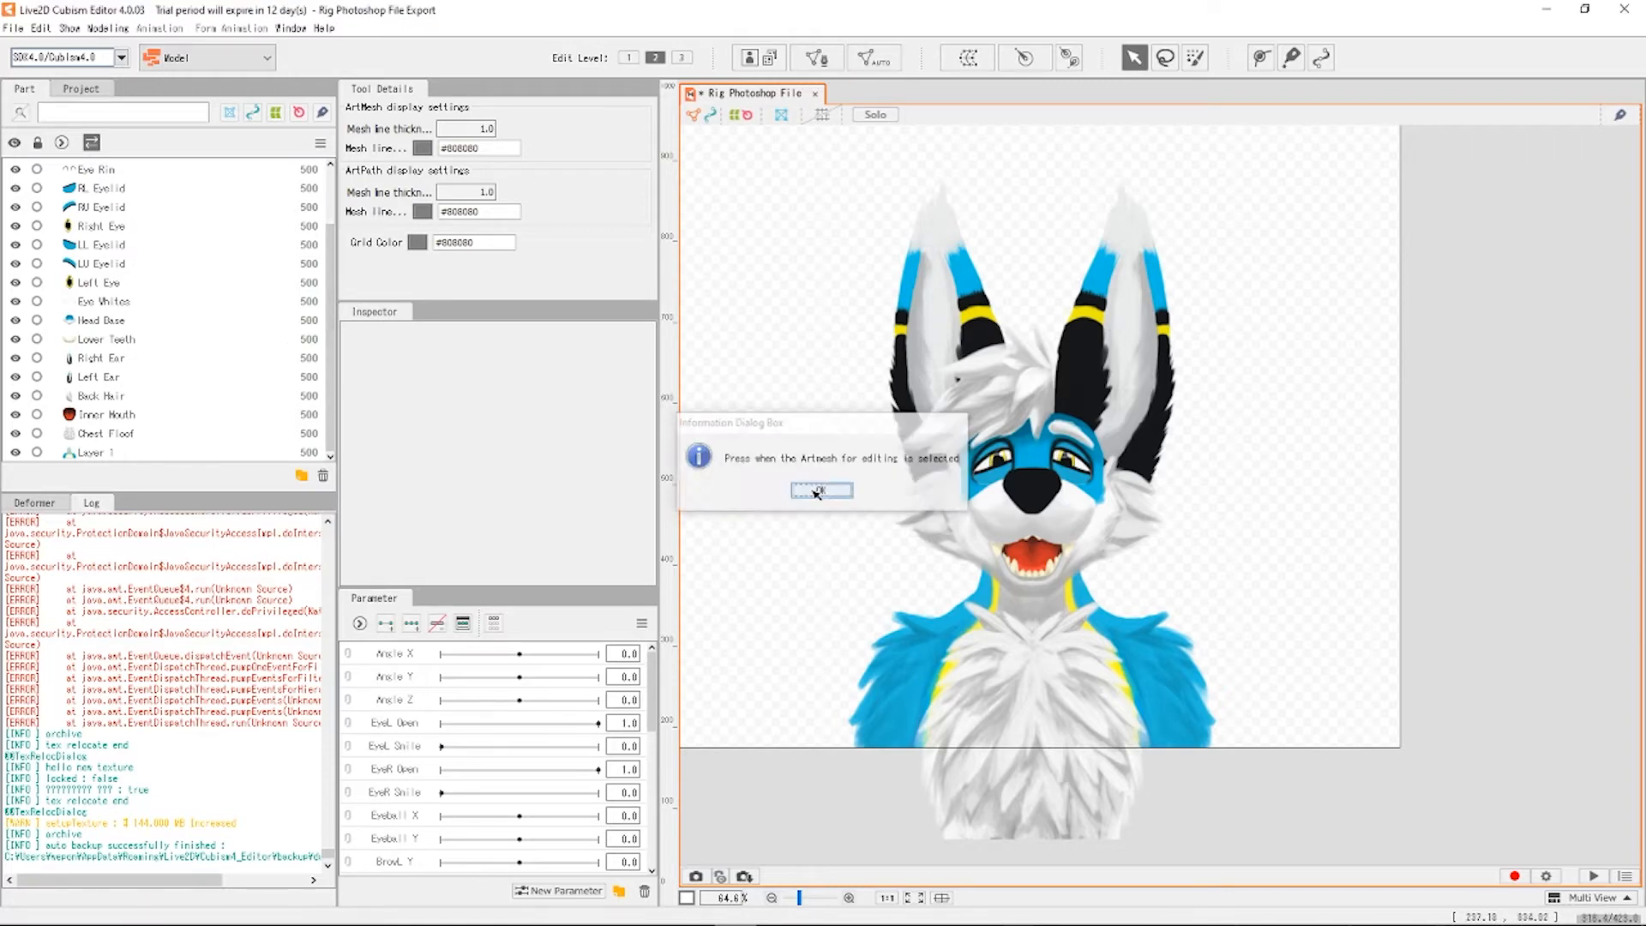
left_click(110, 452)
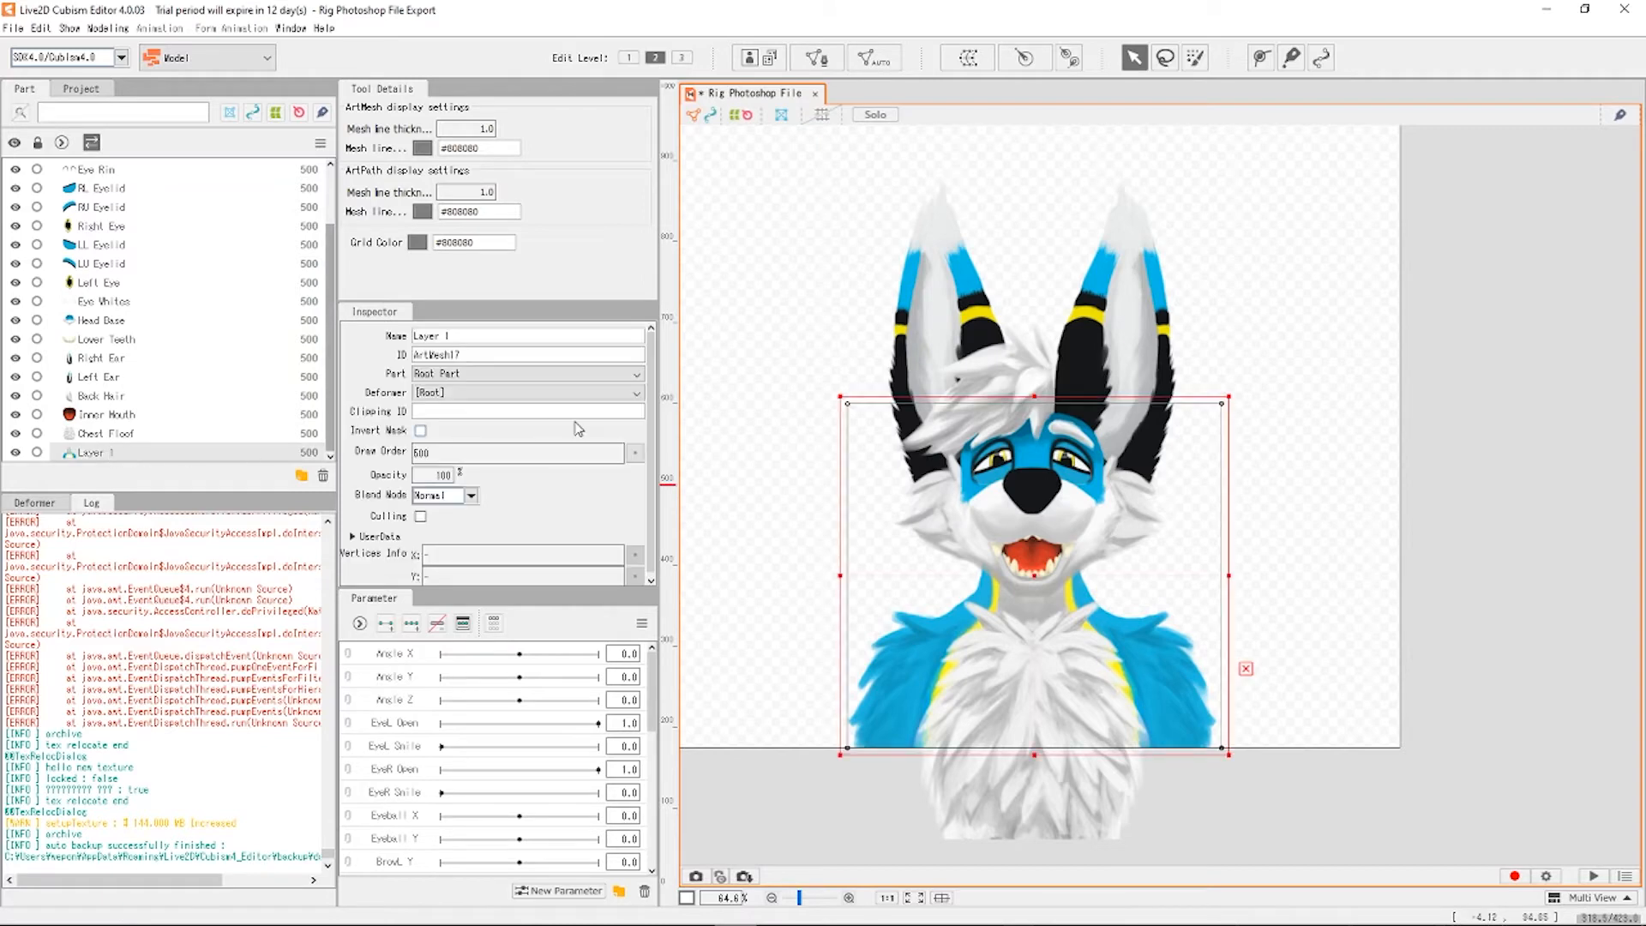
left_click(817, 58)
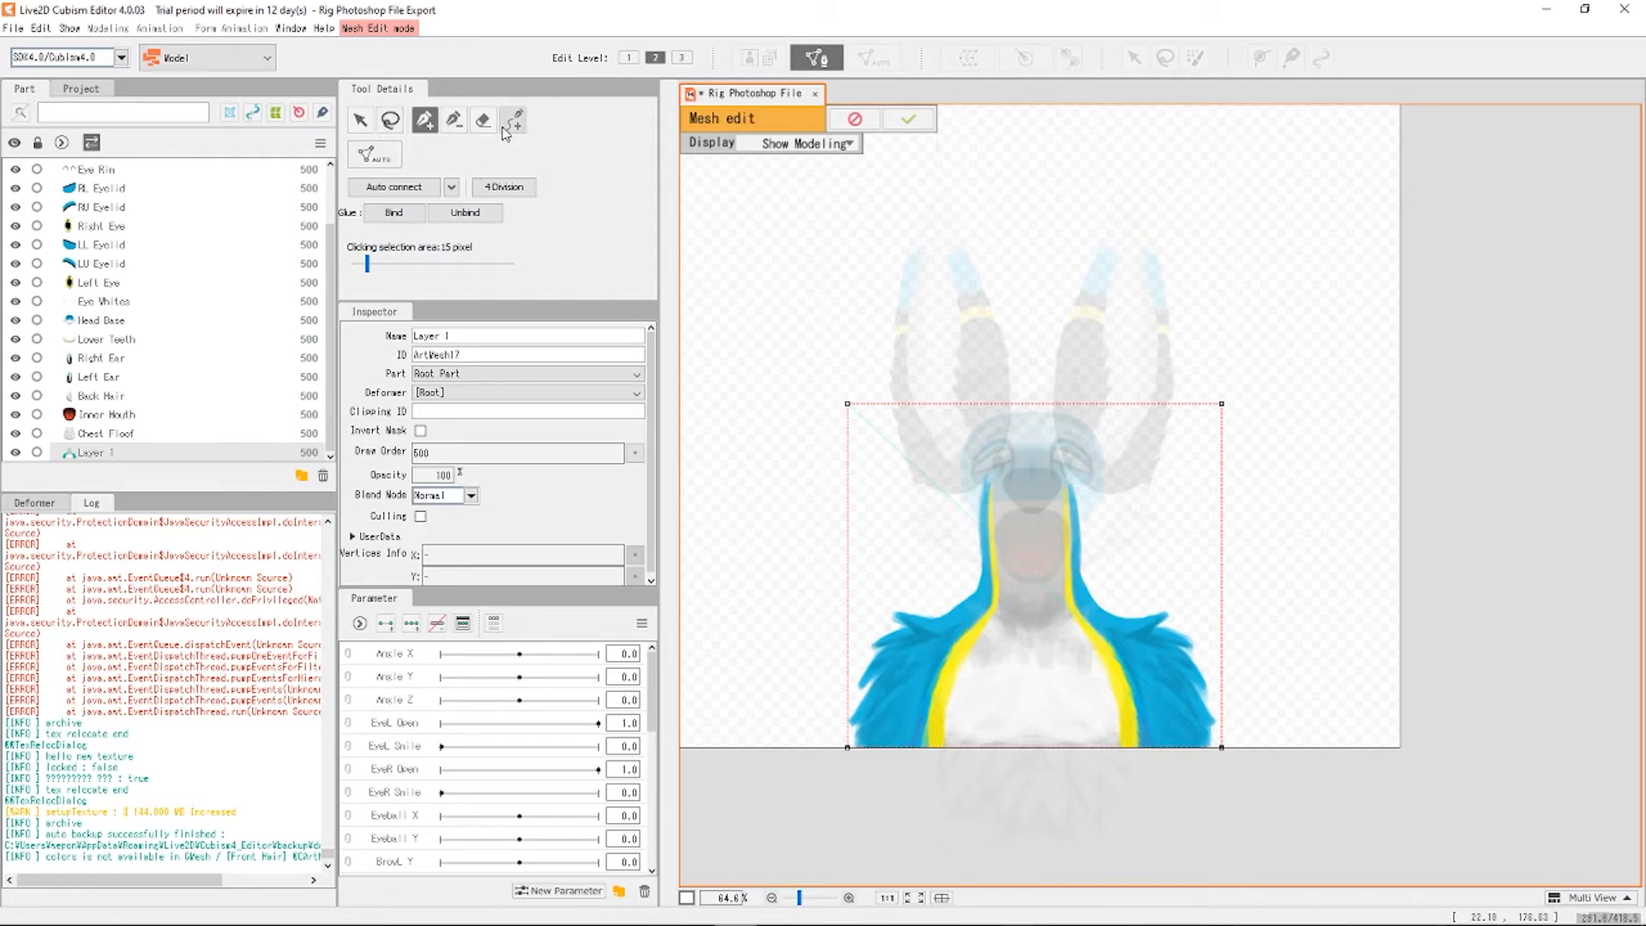
left_click(930, 618)
left_click(906, 609)
left_click(889, 620)
left_click(895, 636)
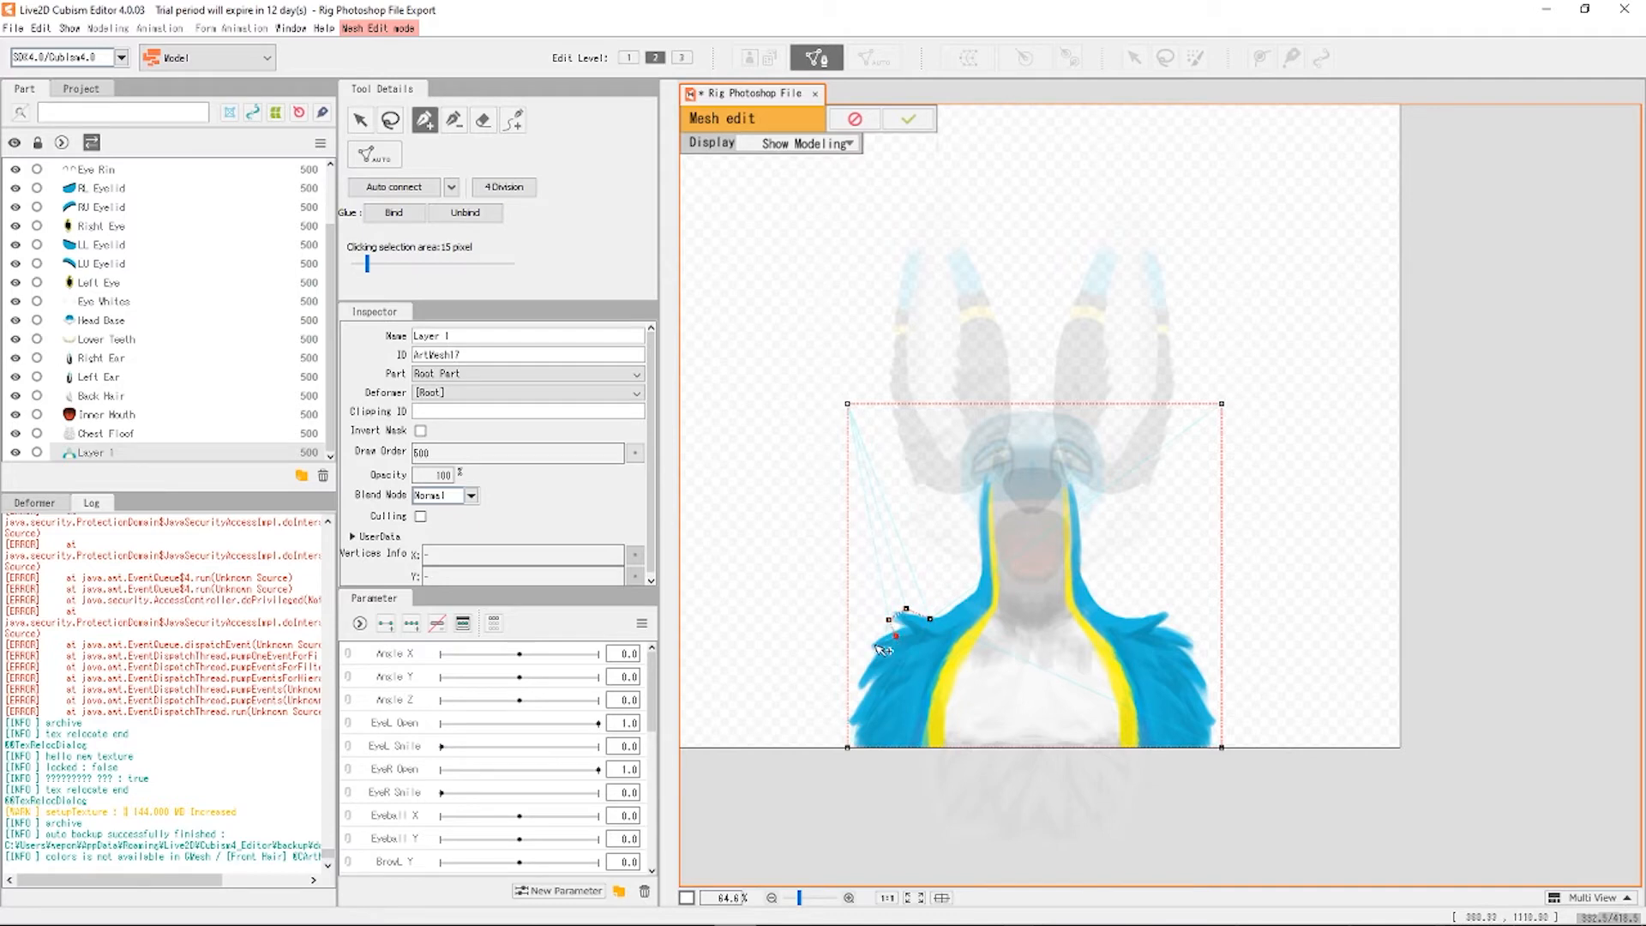
left_click(863, 656)
left_click(869, 700)
left_click(871, 746)
left_click(936, 746)
left_click(958, 665)
left_click(1007, 621)
scroll(986, 691, "up", 3)
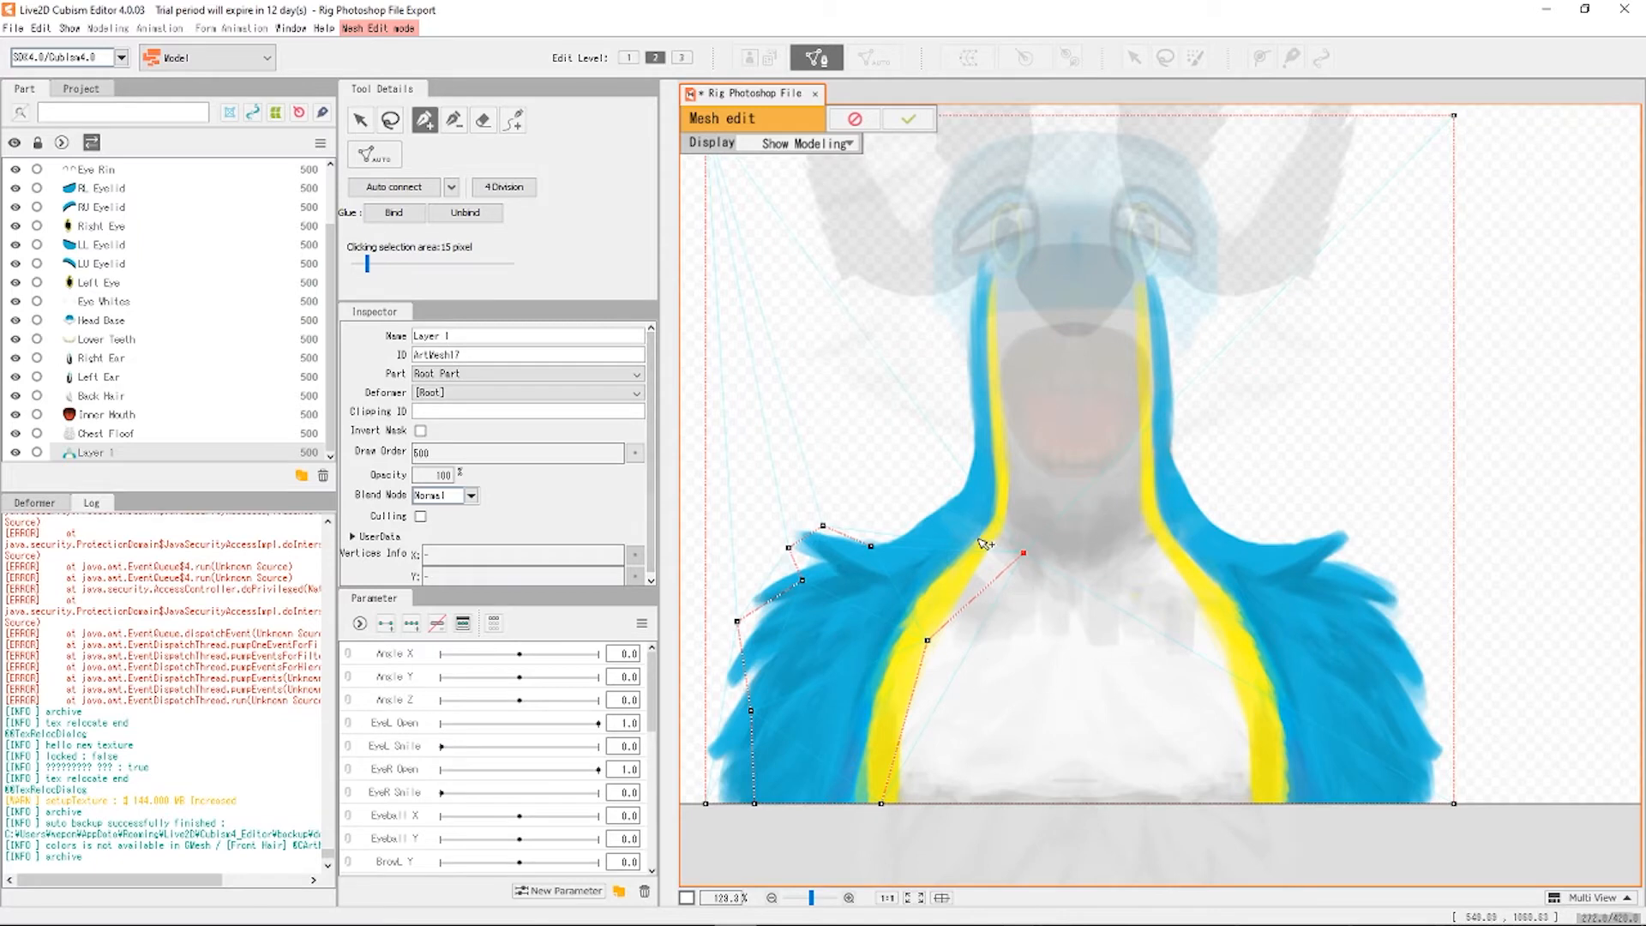
key("ctrl+z")
key("ctrl+z")
key("ctrl+z")
key("ctrl+z")
key("ctrl+z")
key("ctrl+z")
key("ctrl+z")
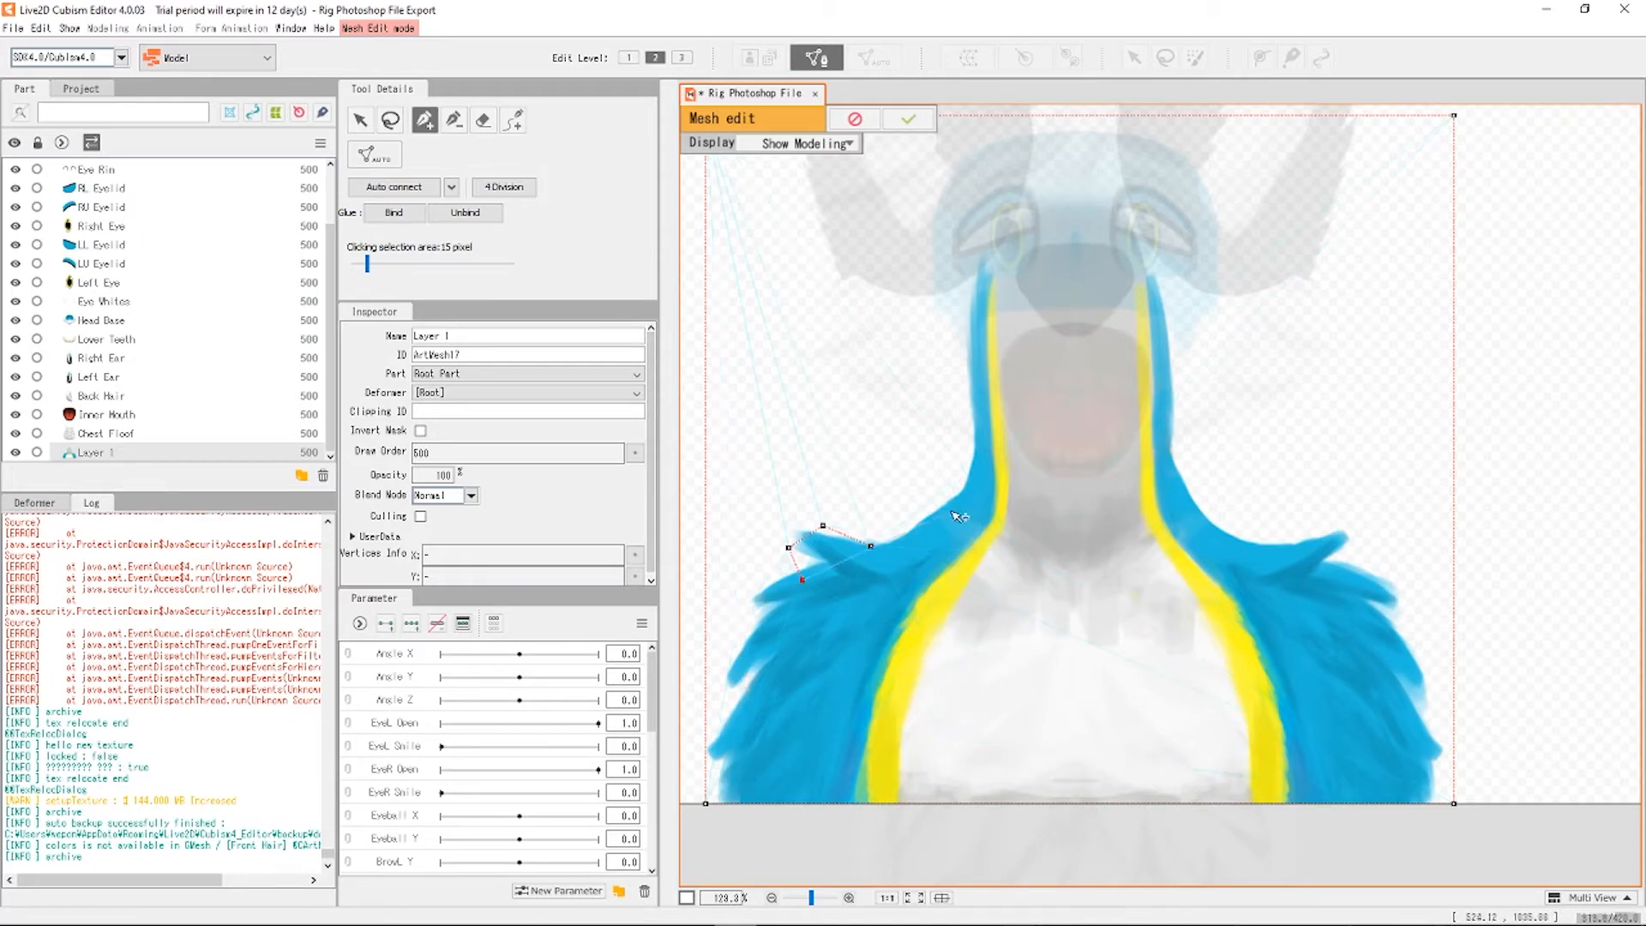
key("ctrl+z")
key("ctrl+z")
left_click(855, 119)
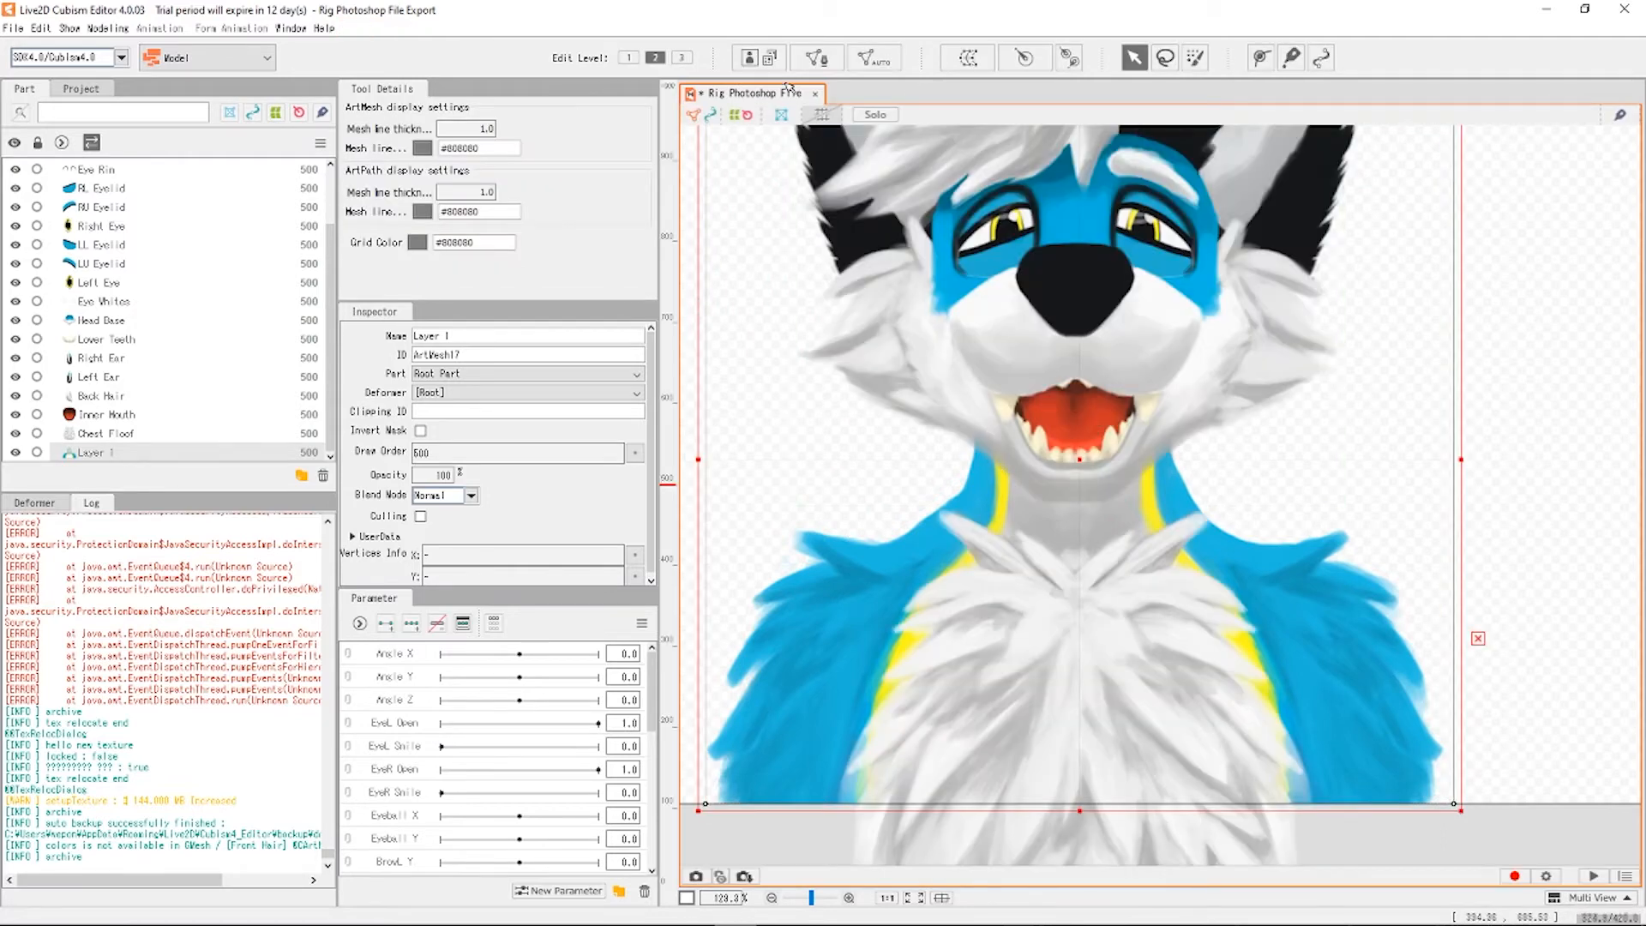
Generate a Deformation (Little) automatic mesh on Layer 1.
left_click(872, 57)
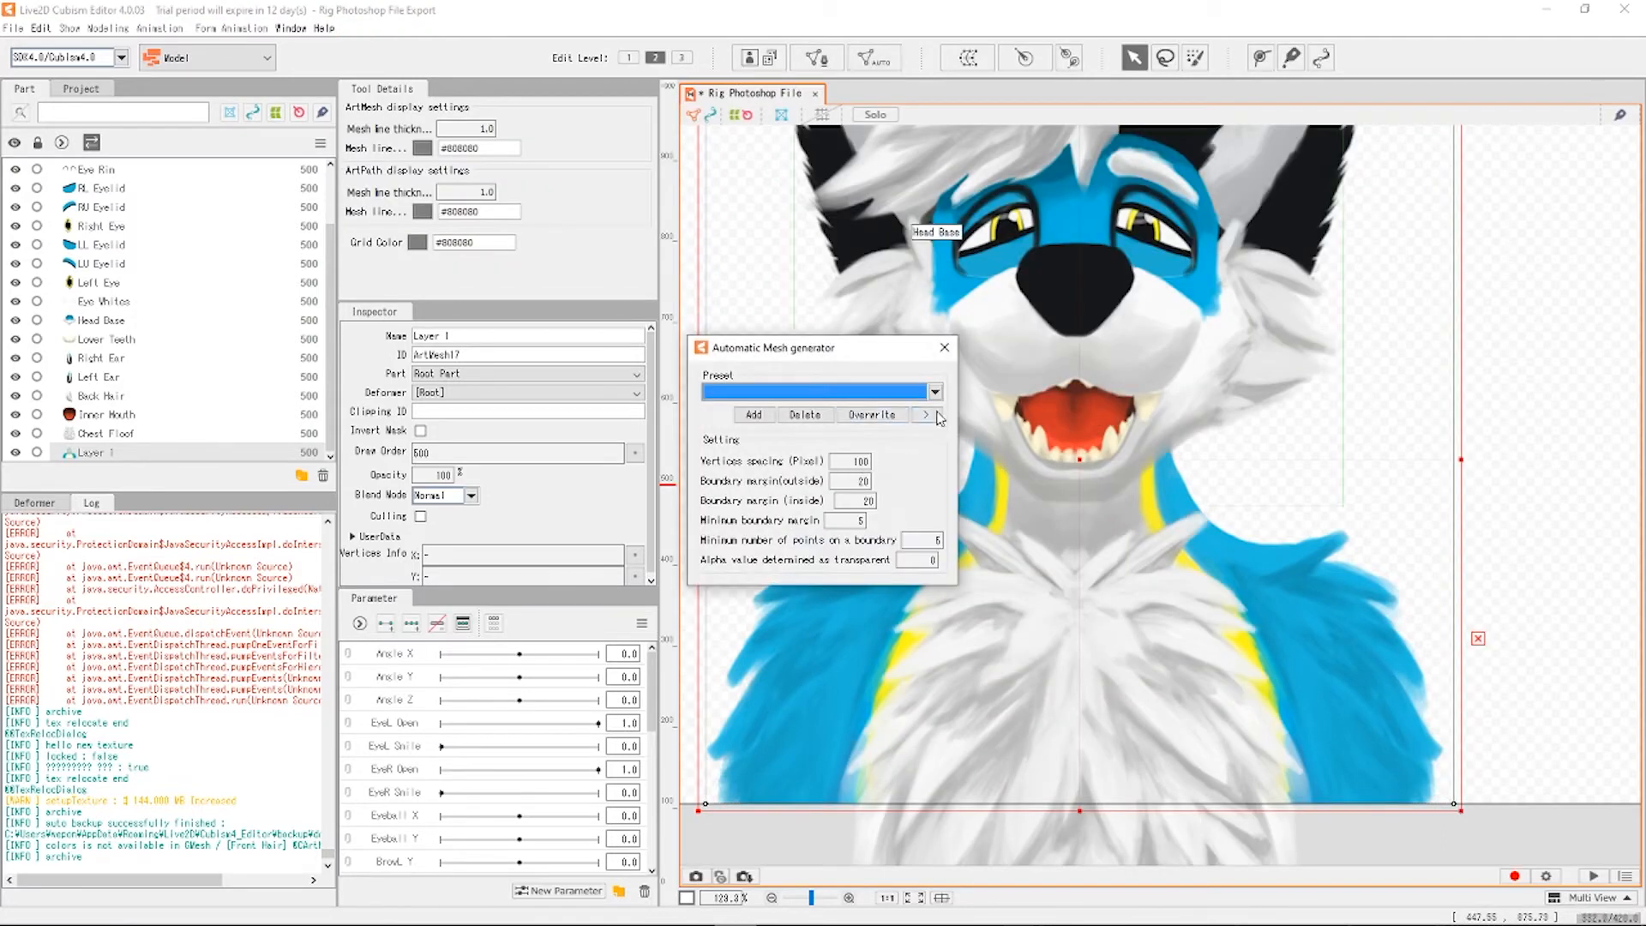
left_click(934, 391)
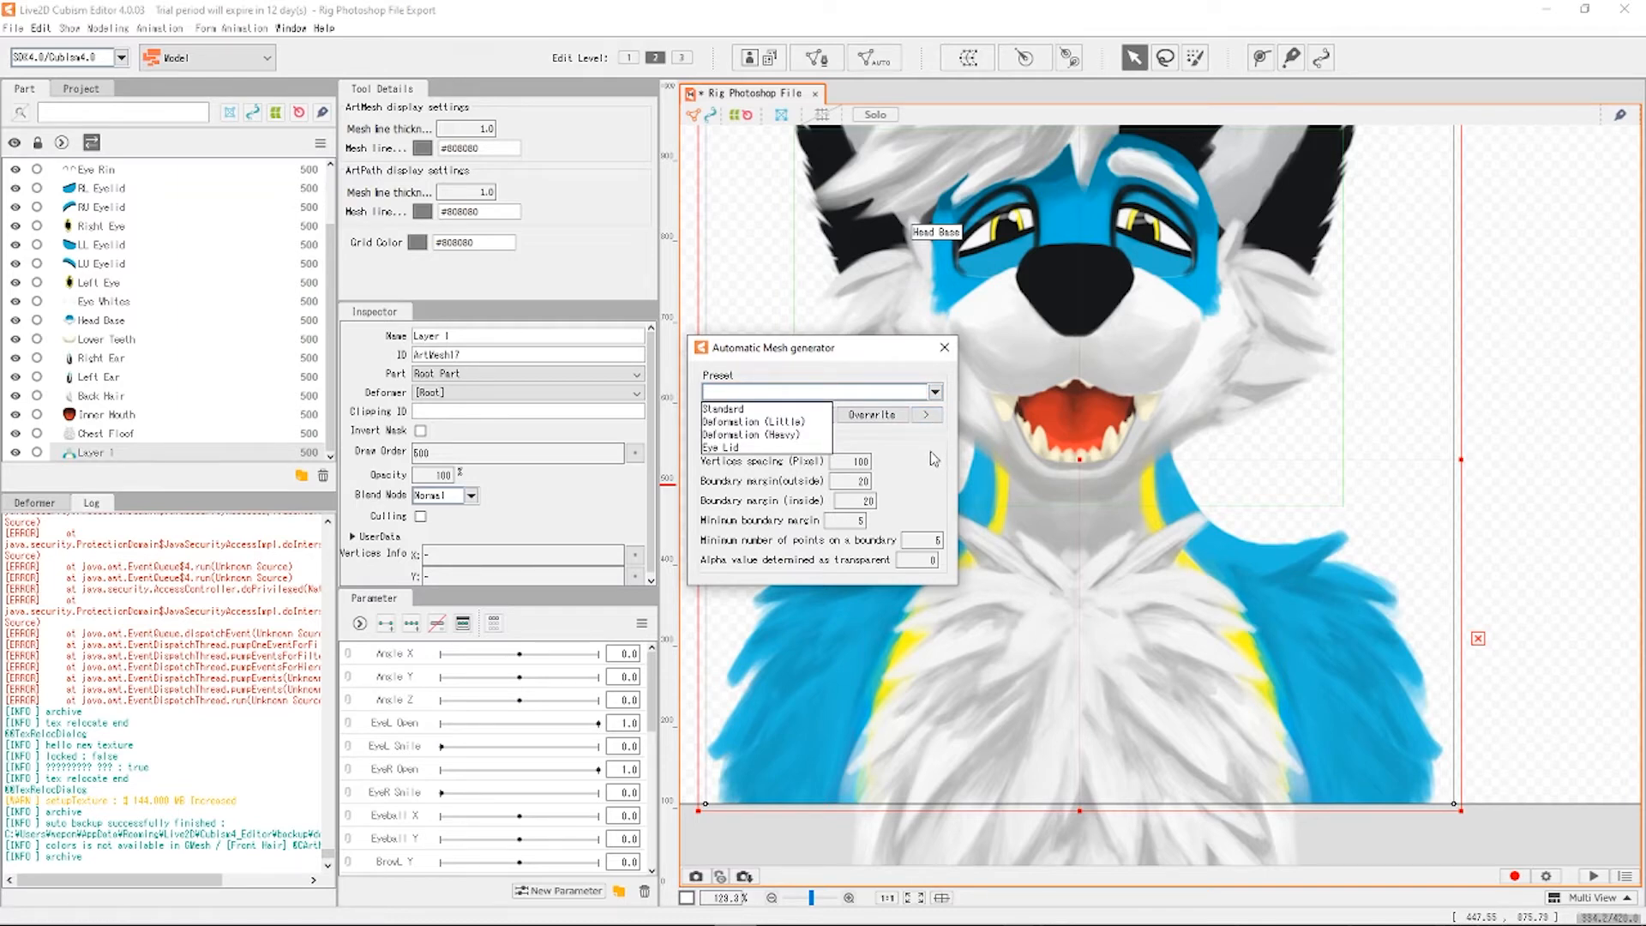
scroll(943, 230, "down", 3)
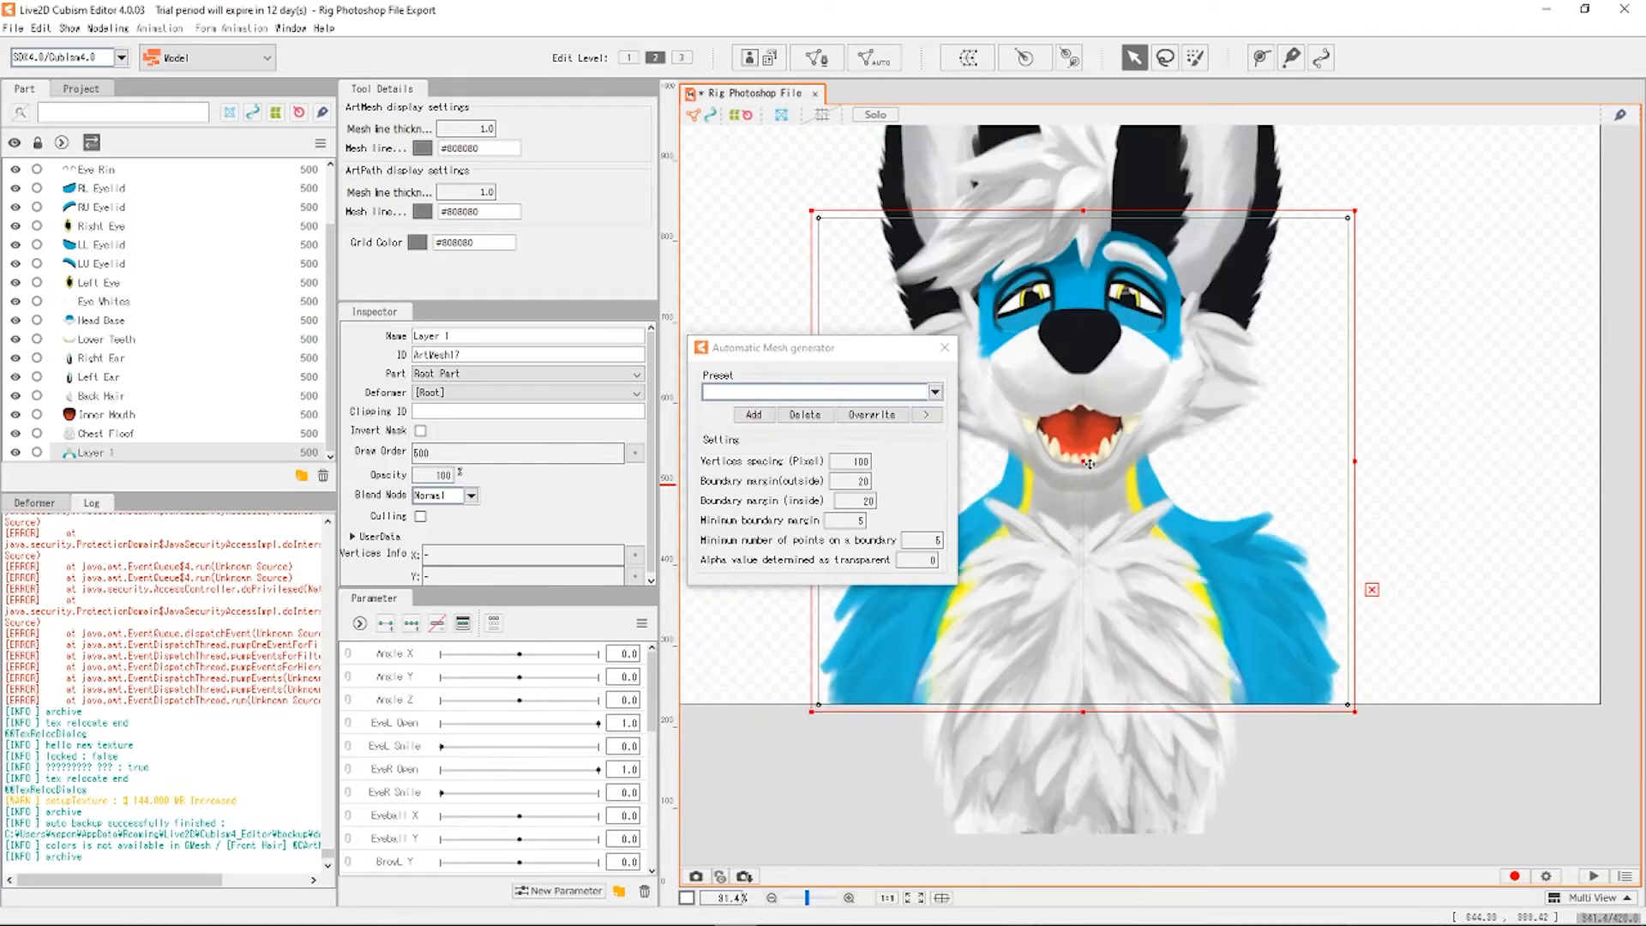
scroll(943, 229, "up", 2)
scroll(986, 250, "down", 2)
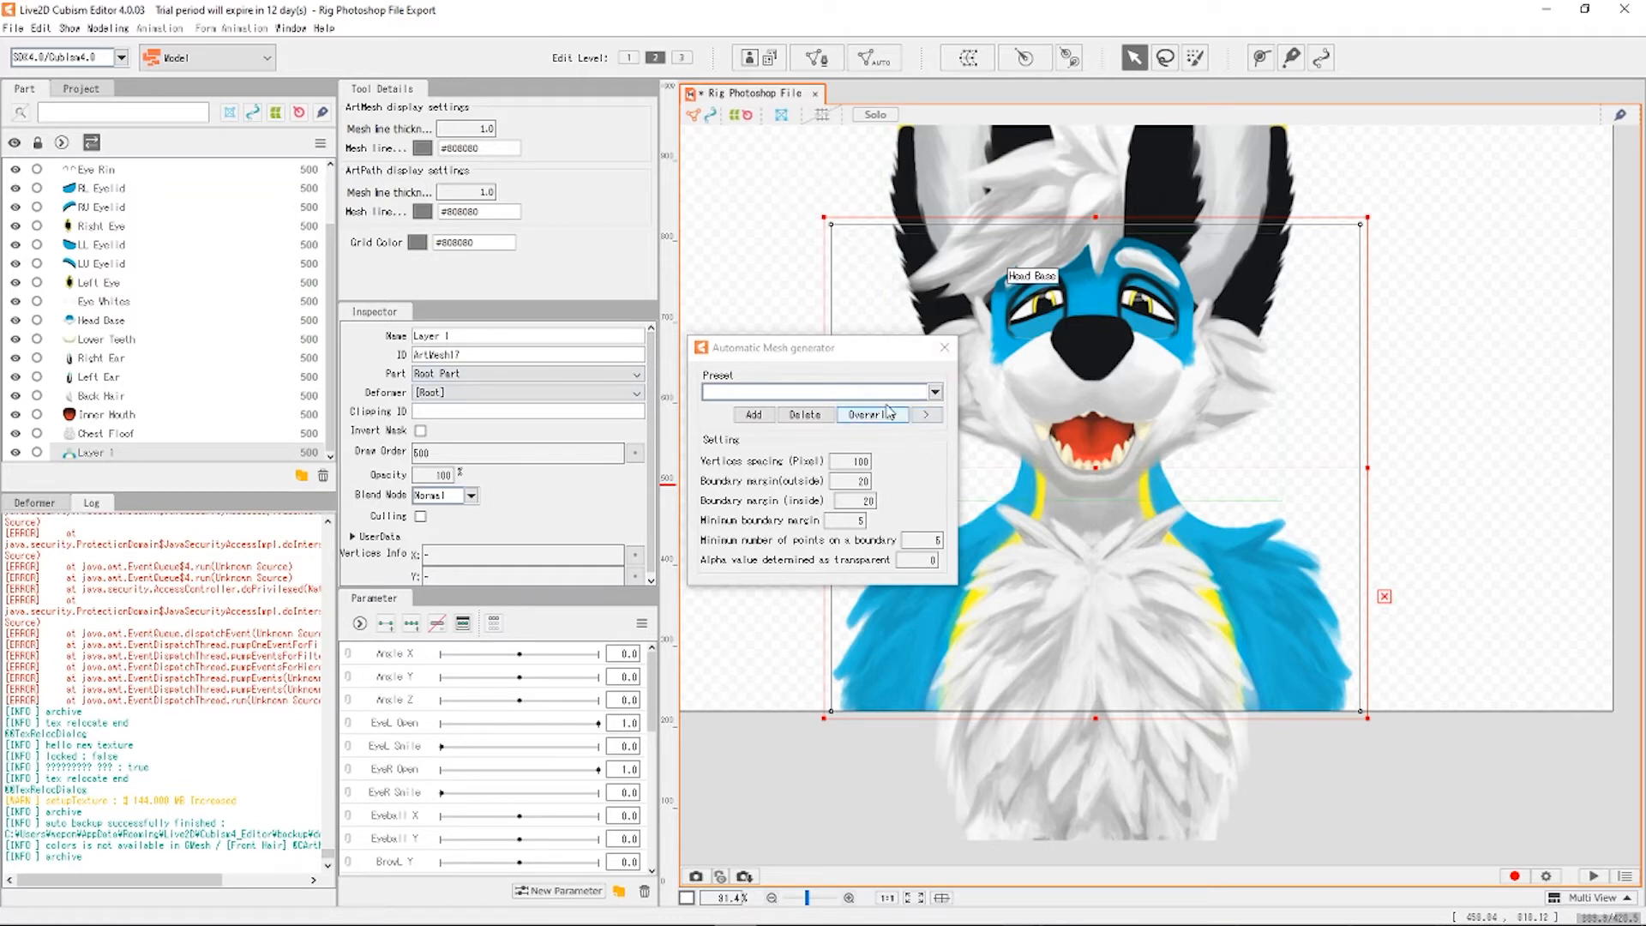
left_click(934, 392)
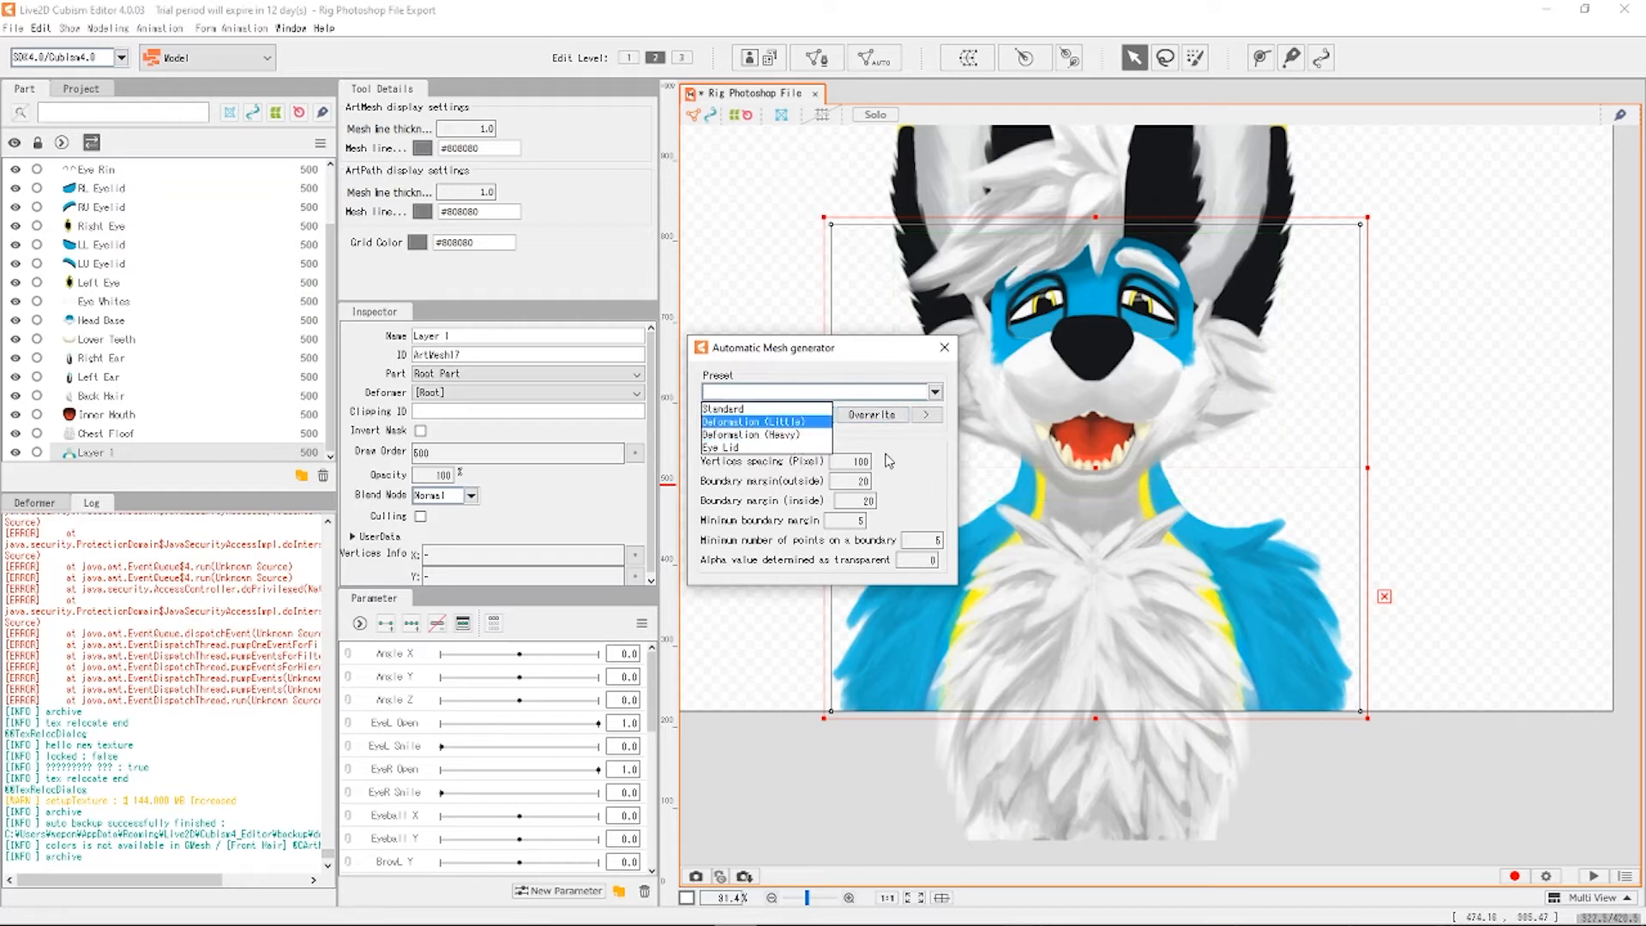
left_click(777, 423)
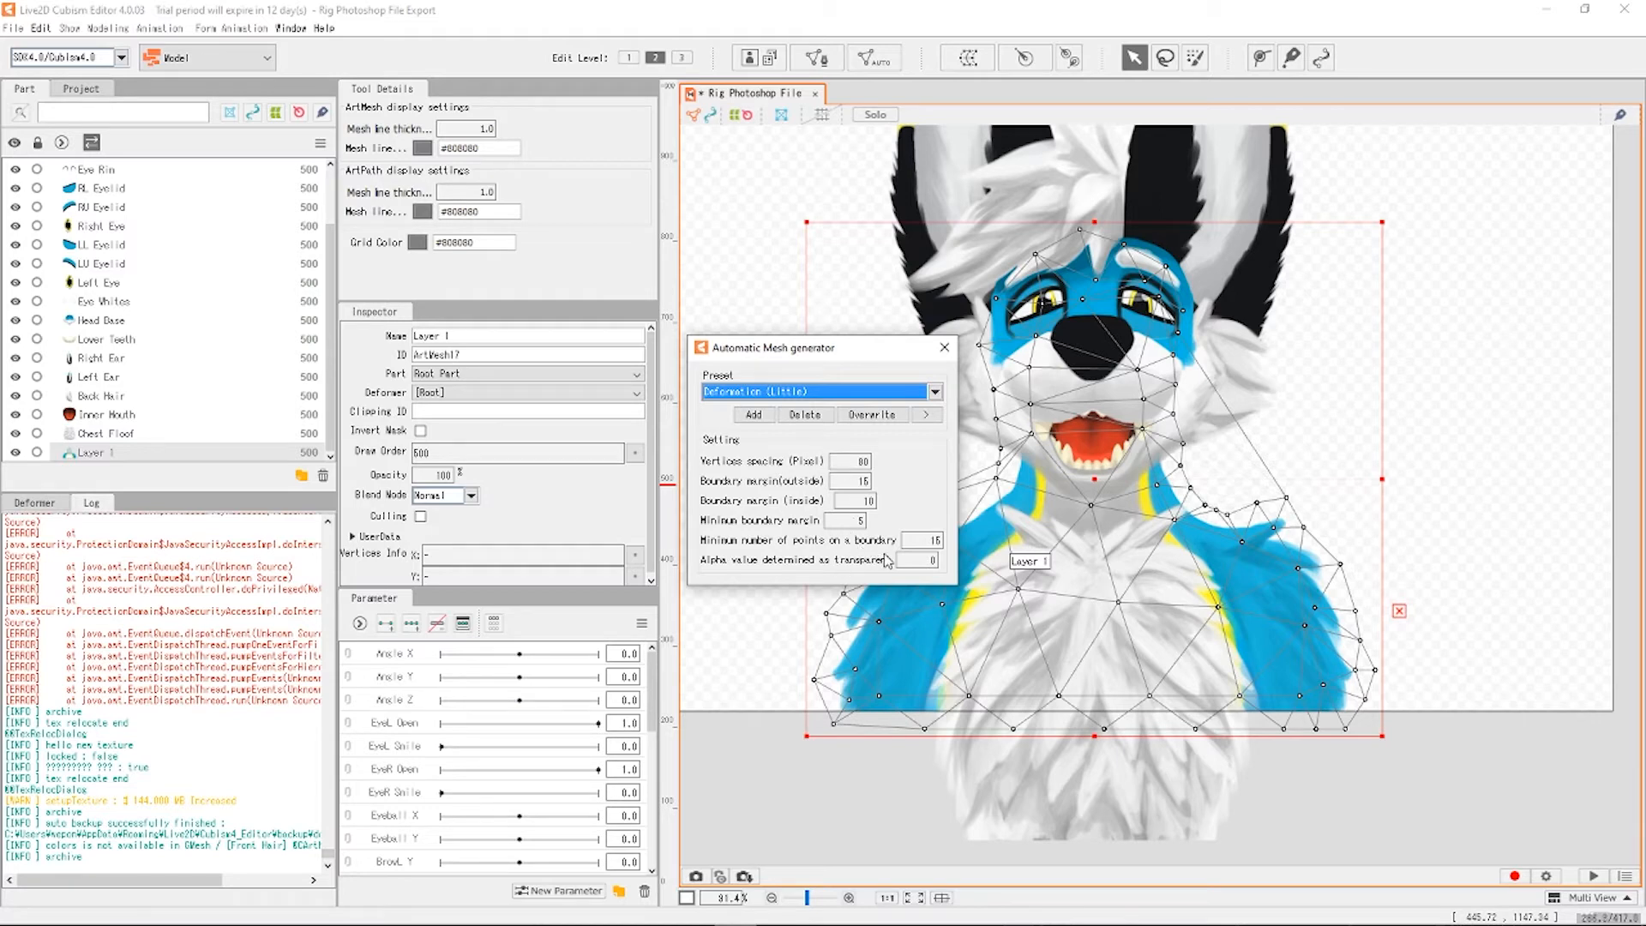
Tweak the minimum boundary margin, reapply Deformation (Little), and move the generator window up.
left_click_drag(851, 514, 859, 514)
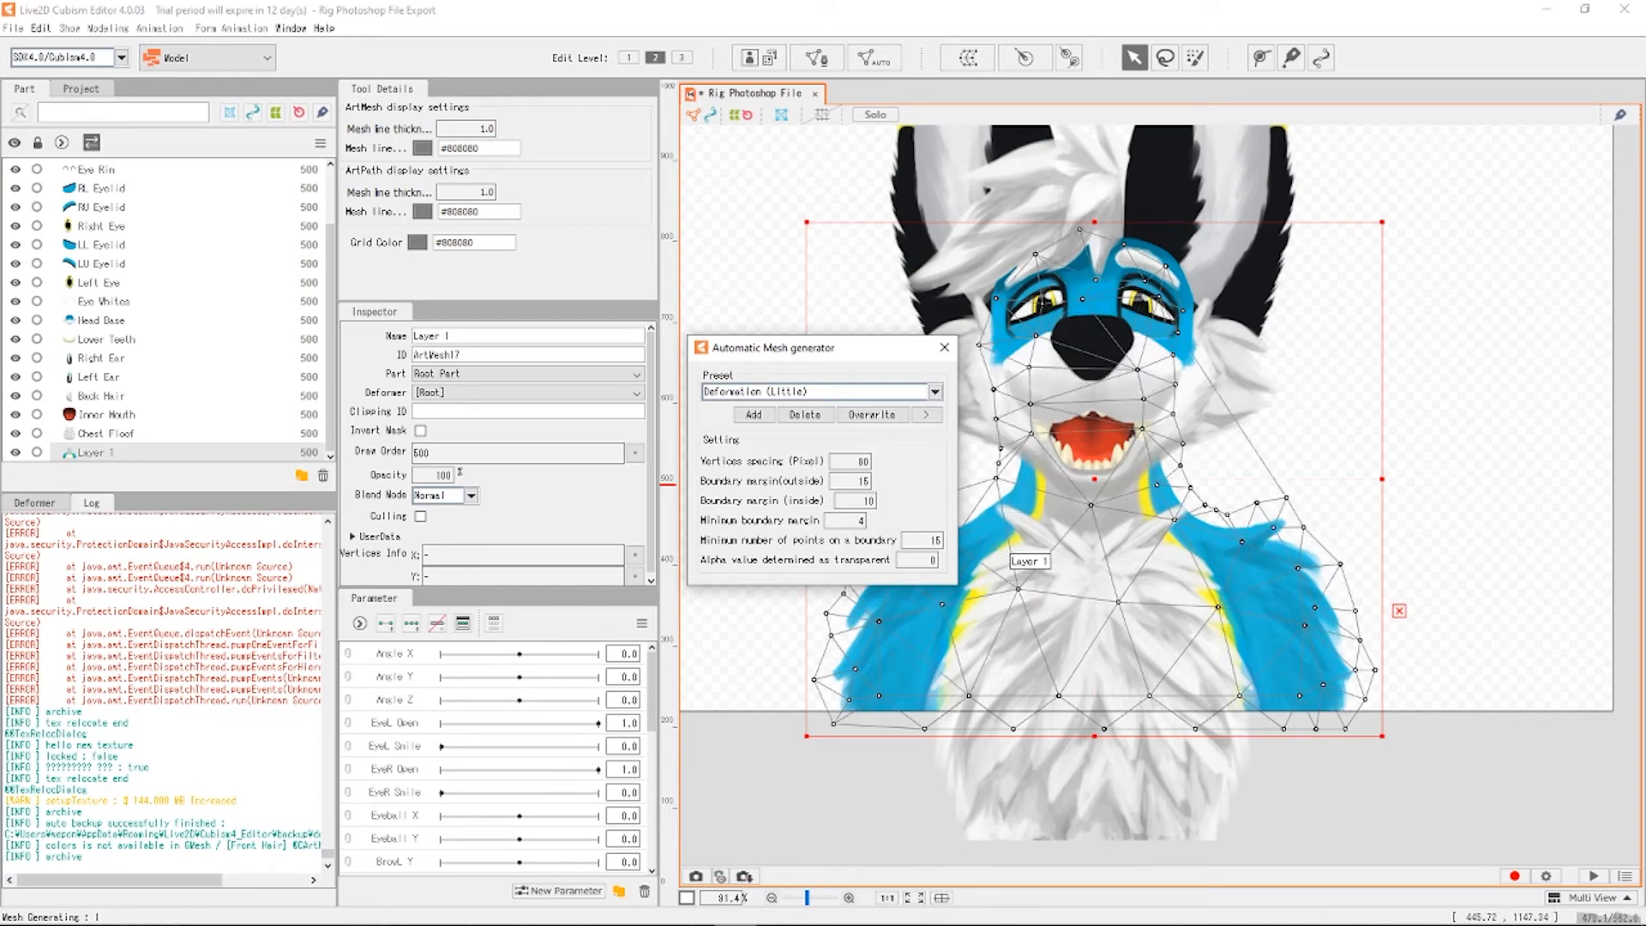
left_click_drag(859, 515, 848, 514)
left_click(934, 391)
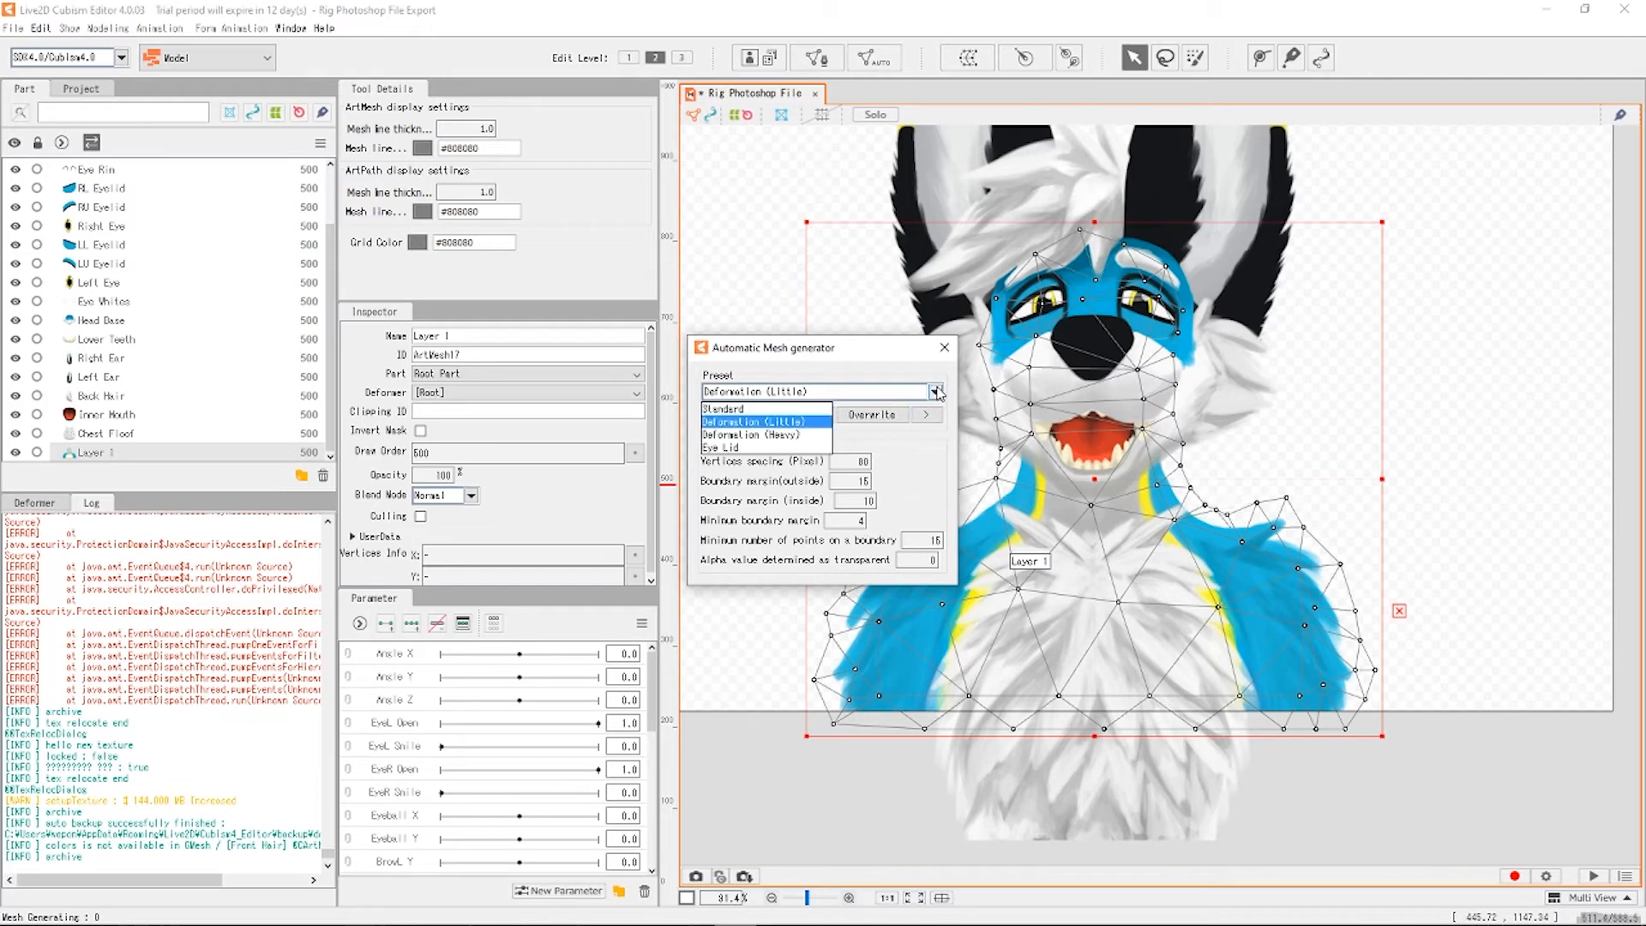
left_click(792, 424)
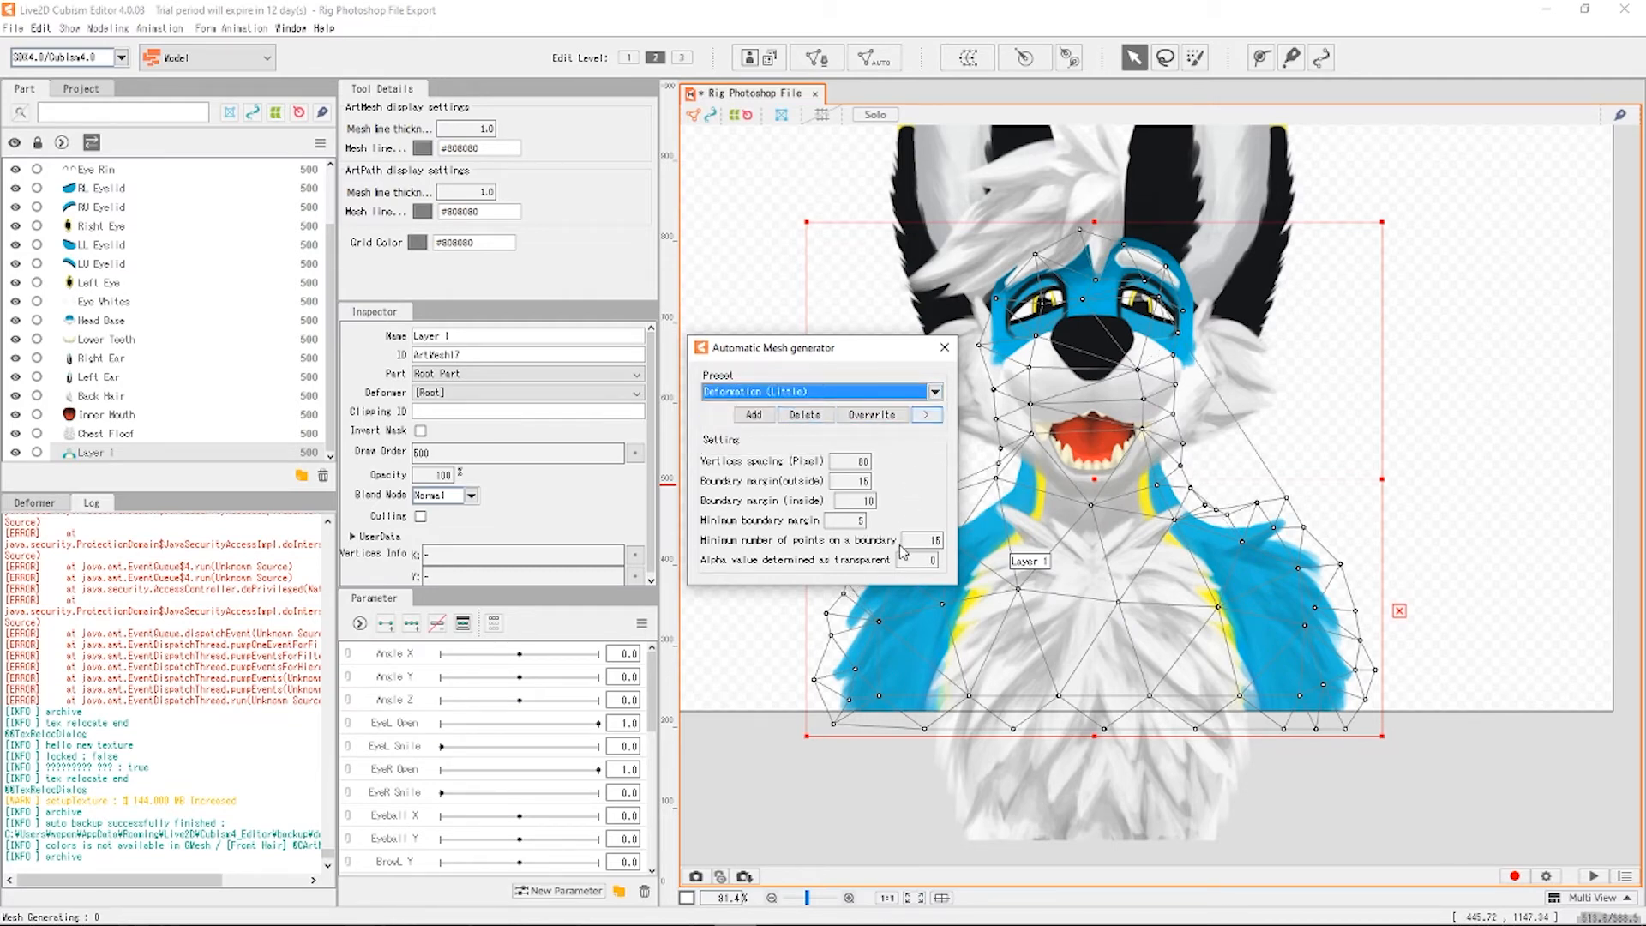
left_click_drag(844, 347, 628, 285)
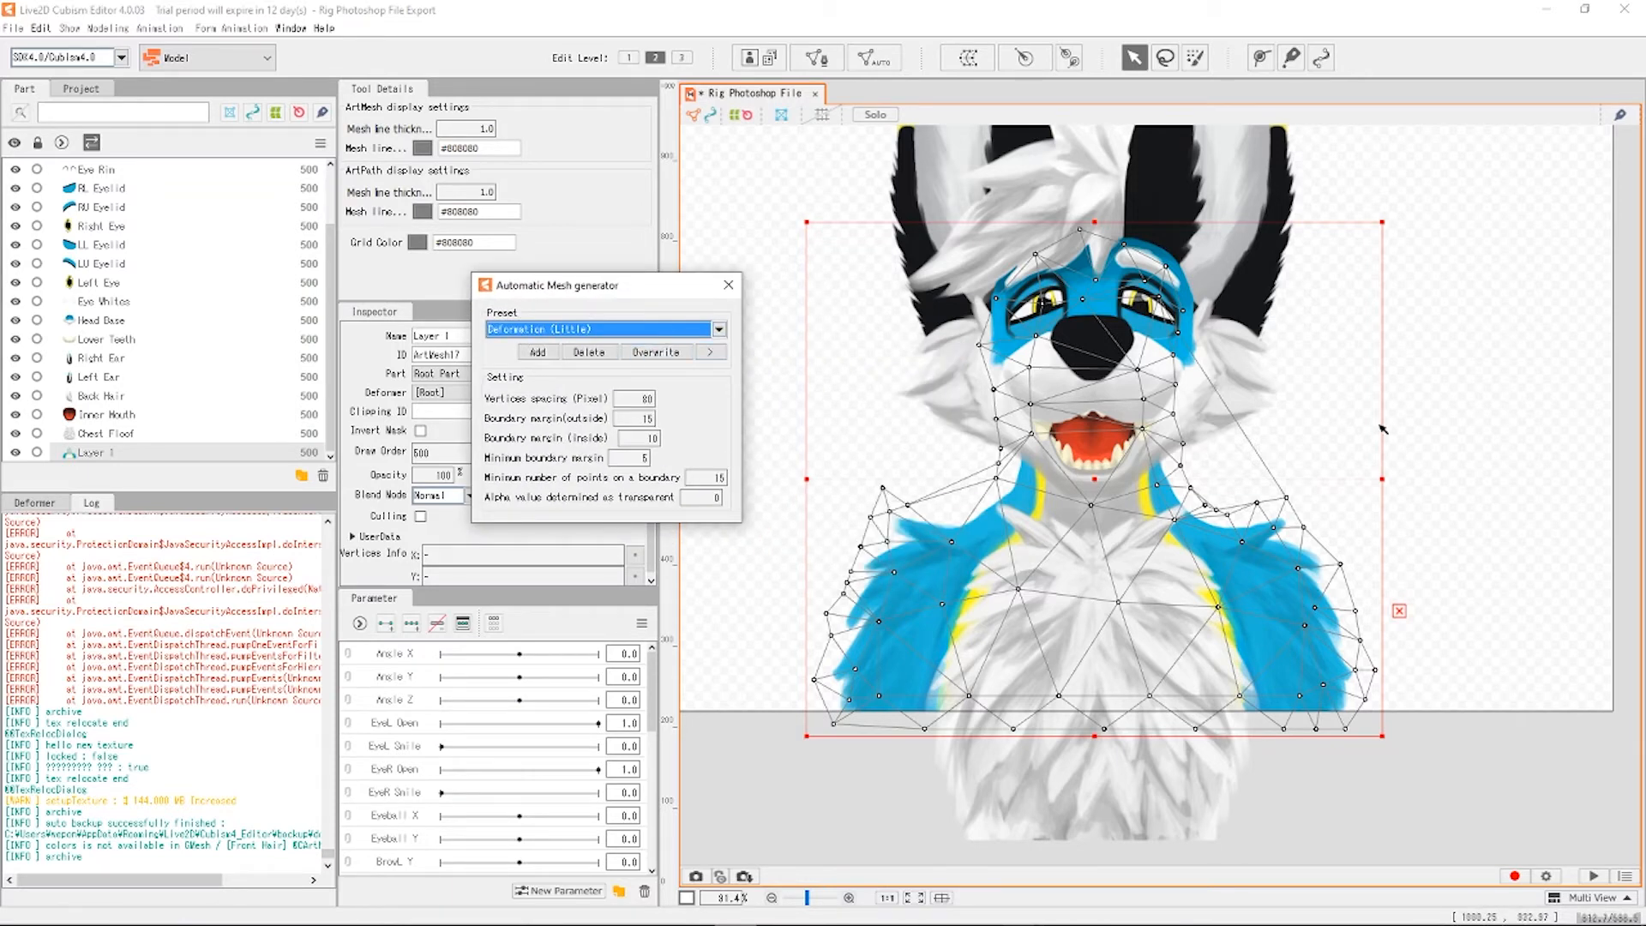
left_click_drag(648, 288, 731, 124)
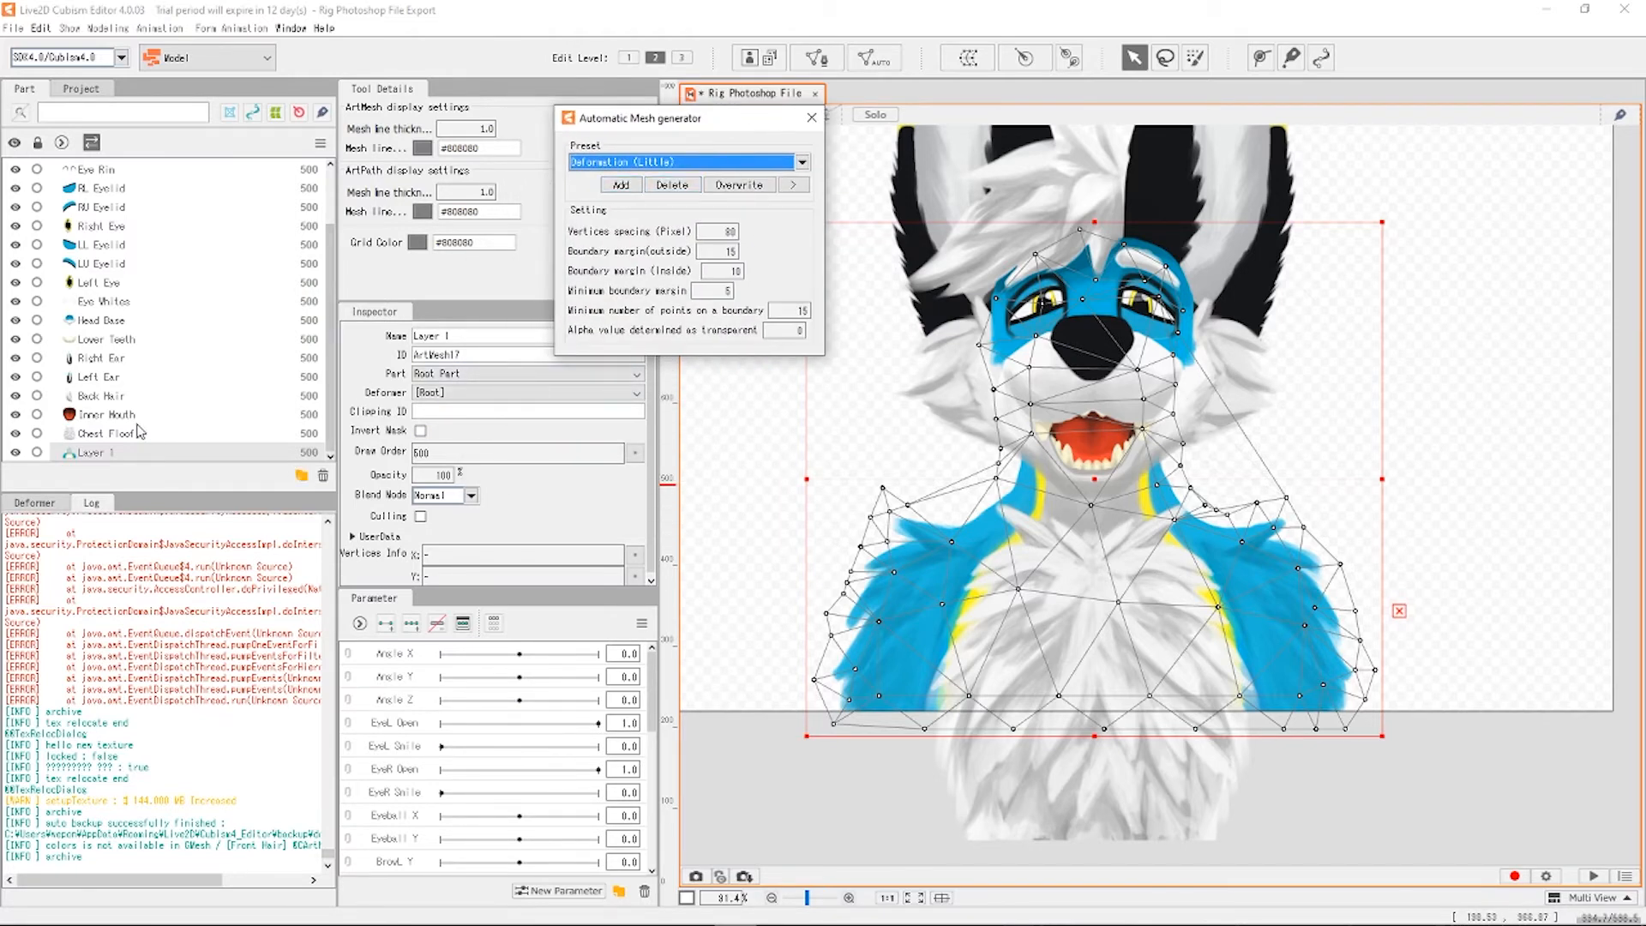
left_click(106, 434)
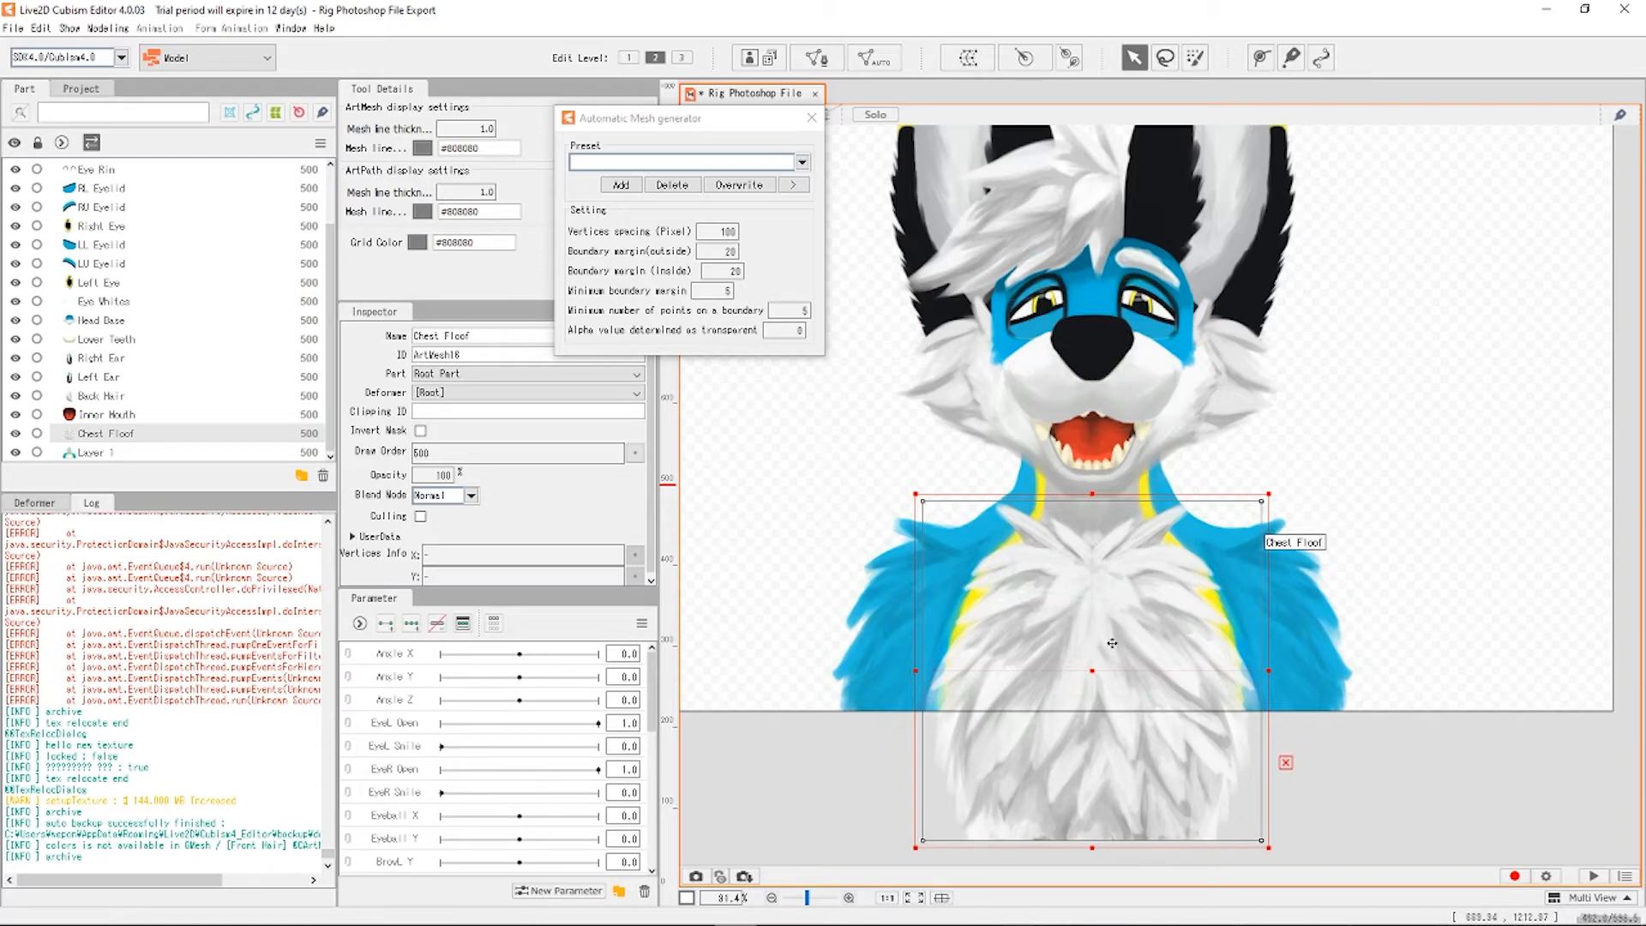
Apply the Deformation (Little) preset to Chest Floof, then select the Inner Mouth mesh.
left_click(802, 162)
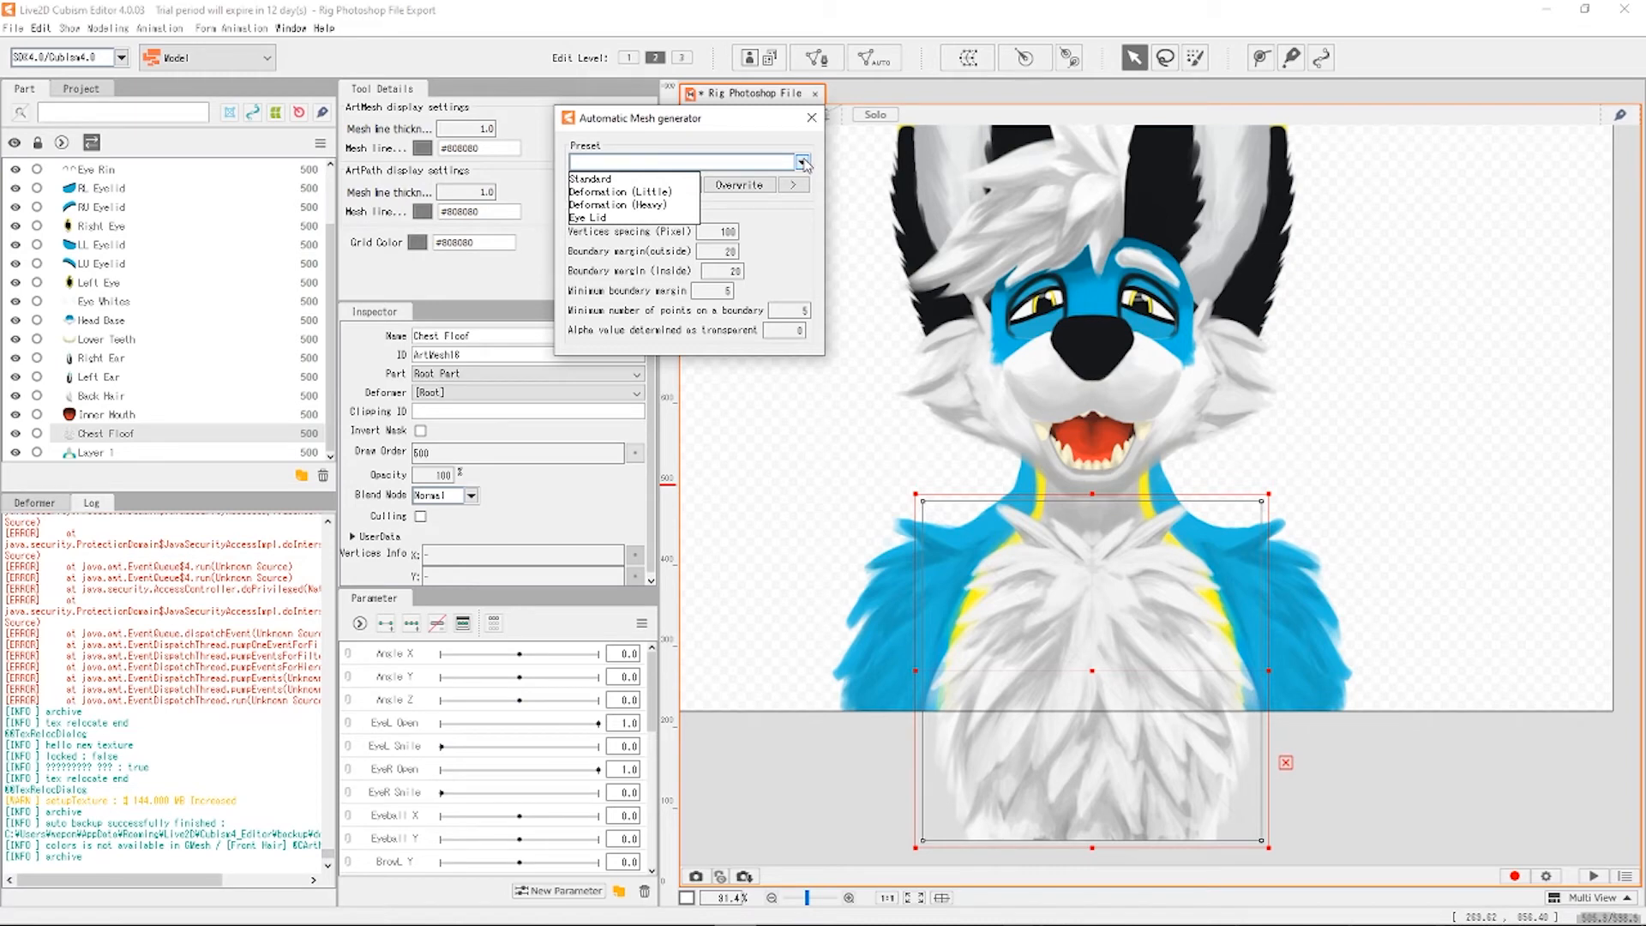
left_click(619, 191)
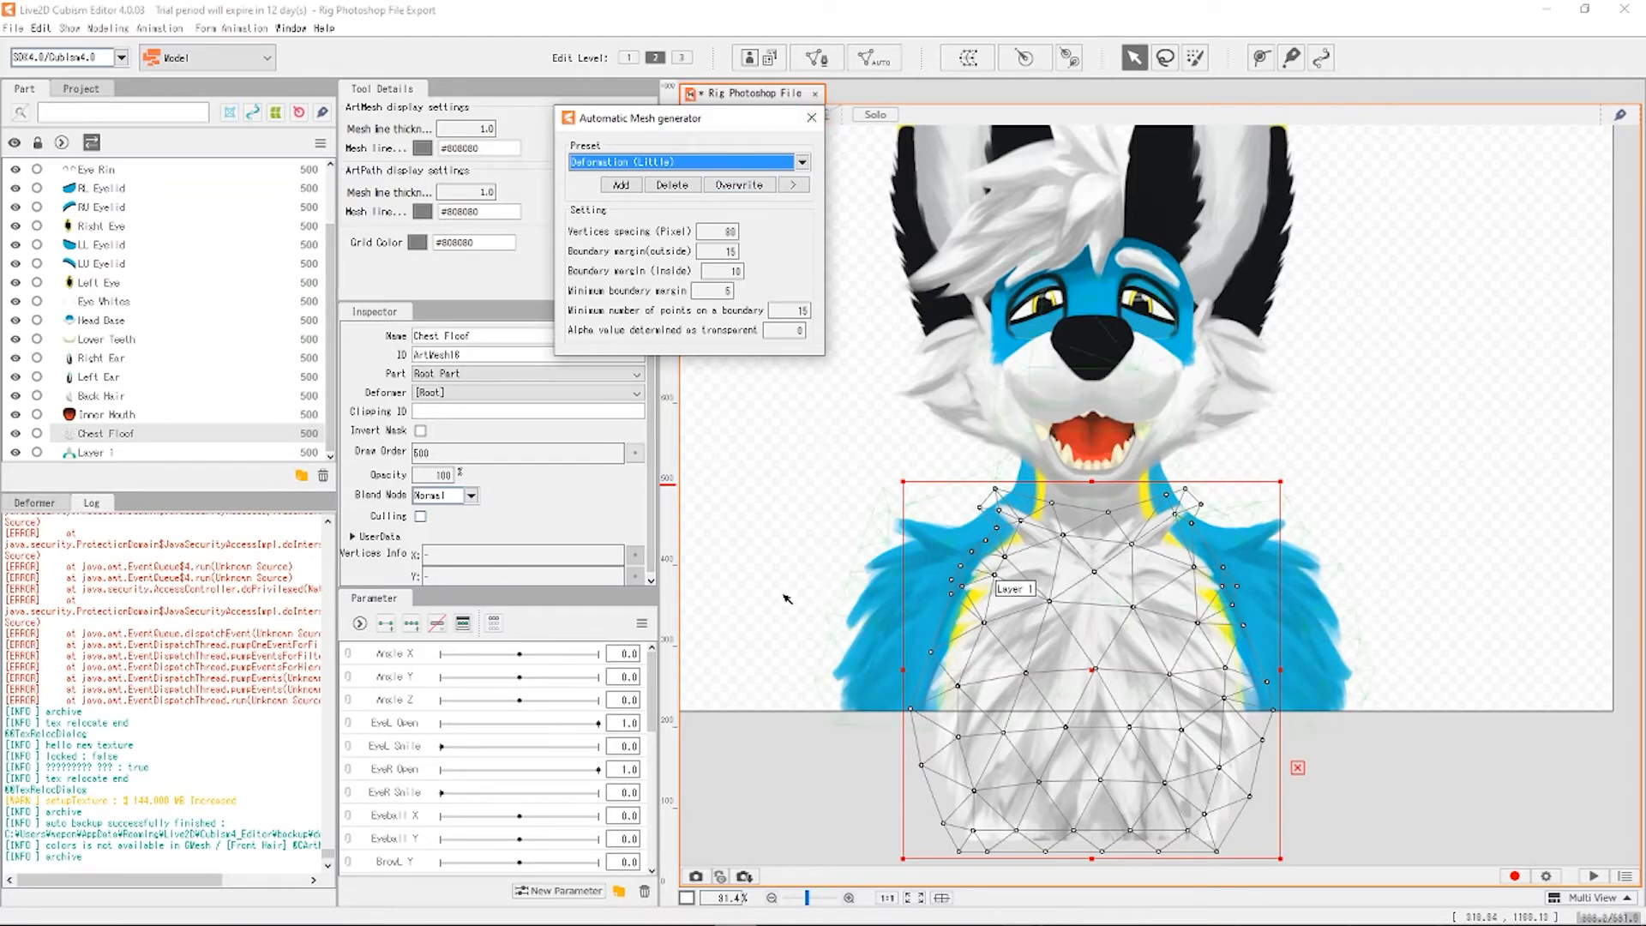
left_click(109, 415)
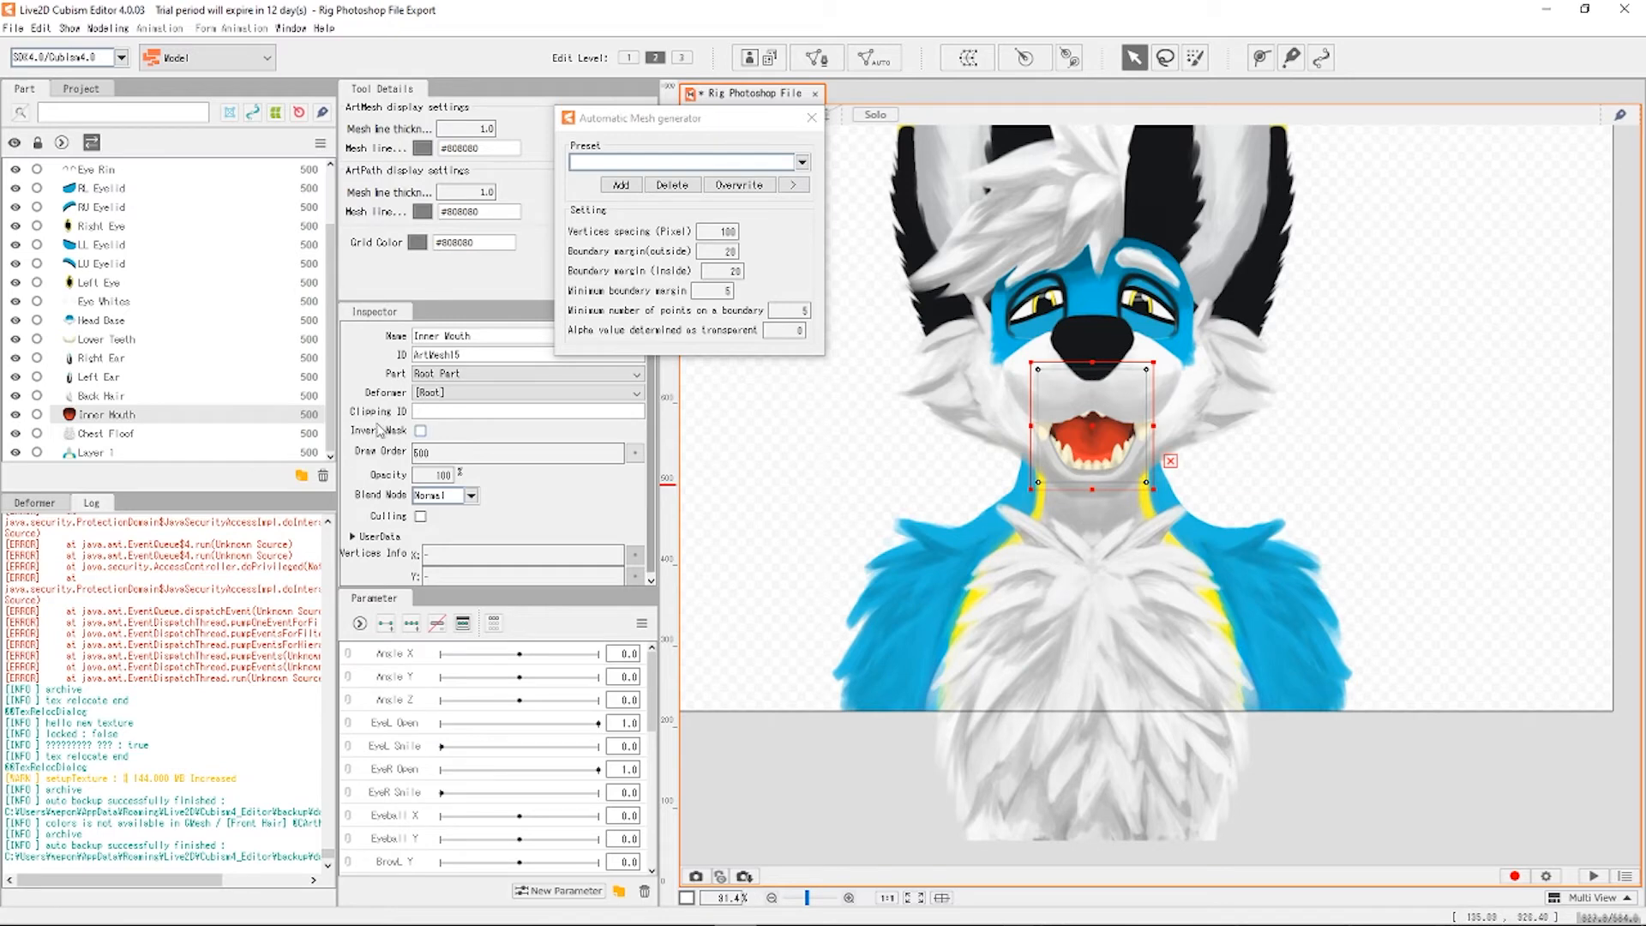
Generate a Deformation (Little) mesh on Back Hair, then select the Left Ear artwork.
left_click(126, 400)
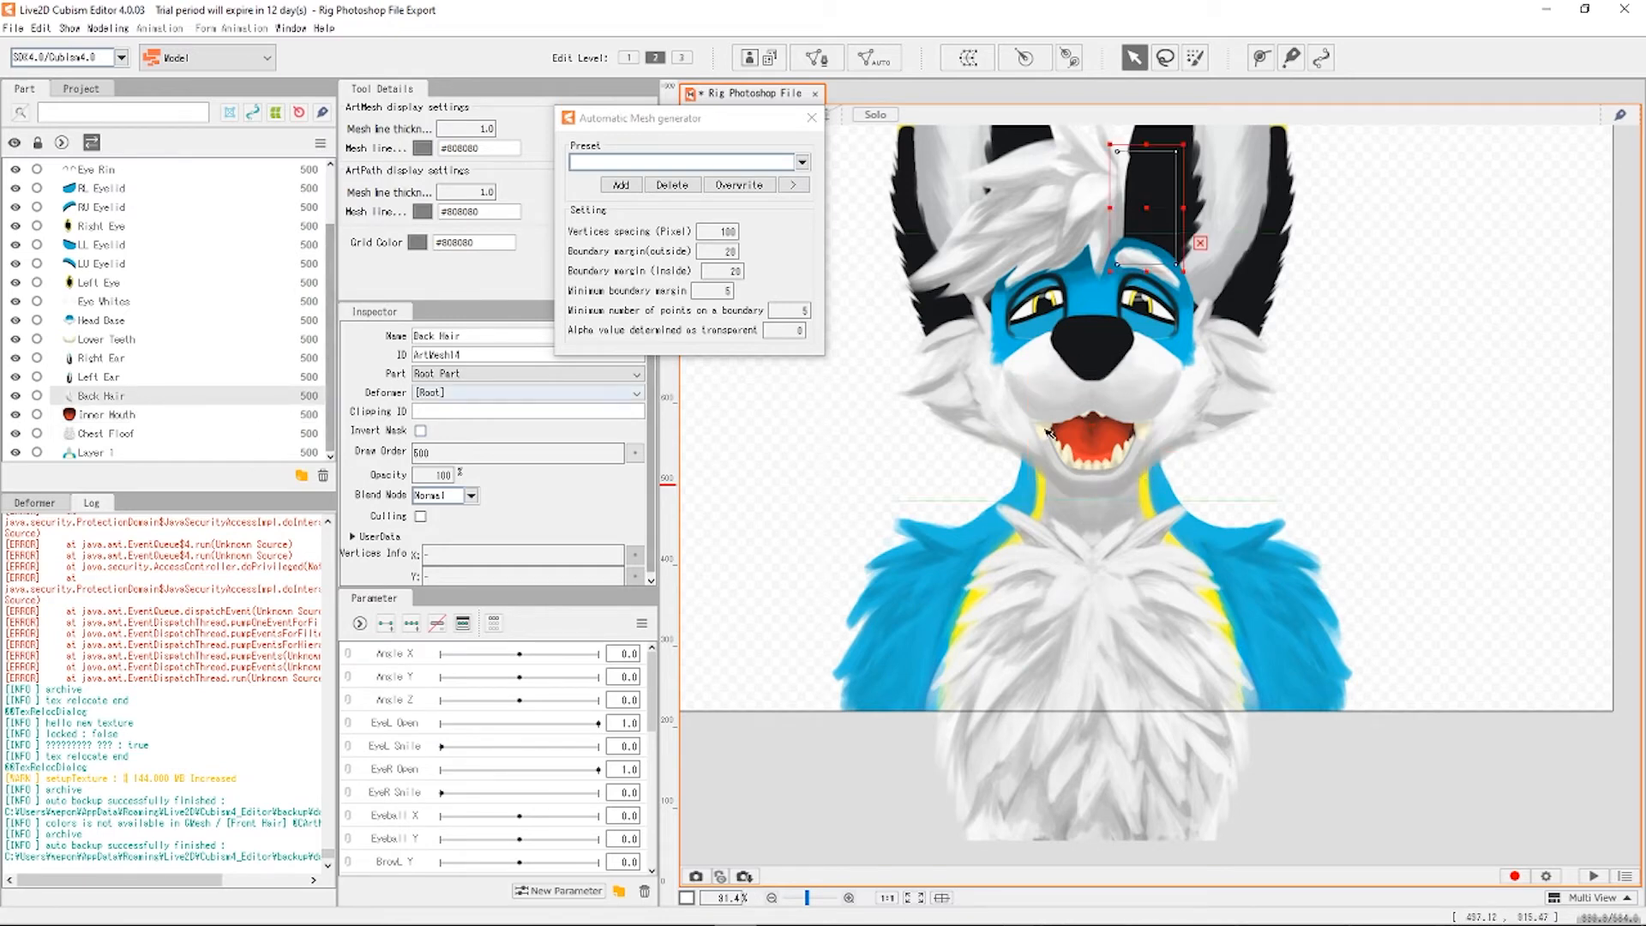
scroll(1174, 455, "down", 3)
scroll(1155, 163, "up", 6)
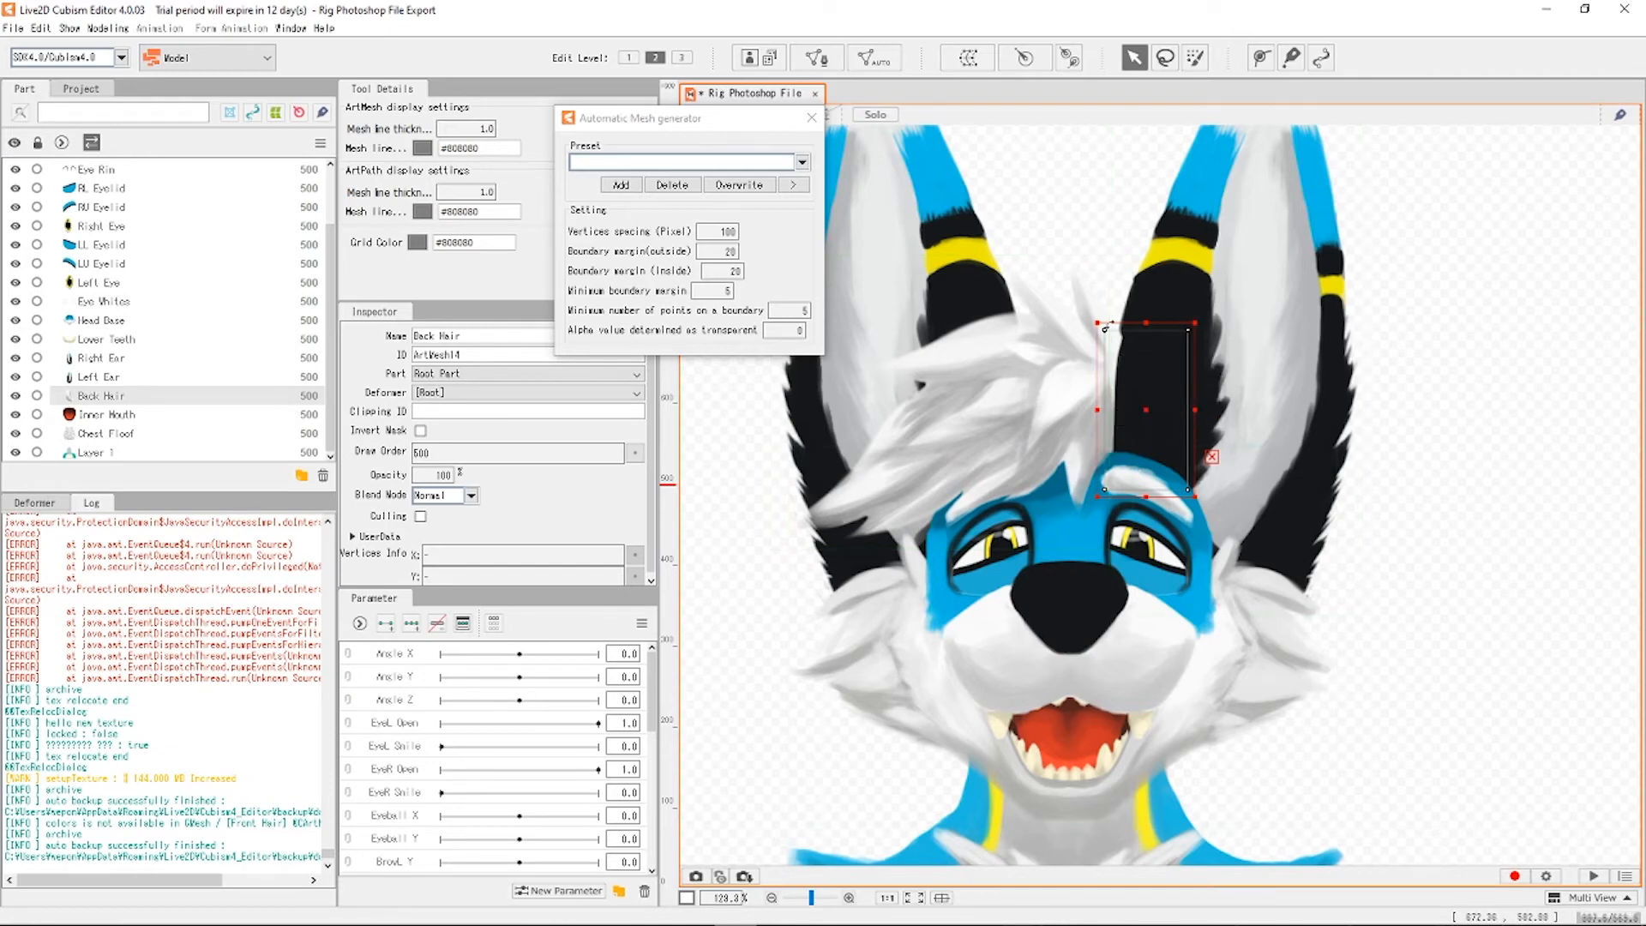
scroll(1074, 275, "down", 2)
scroll(1106, 243, "up", 2)
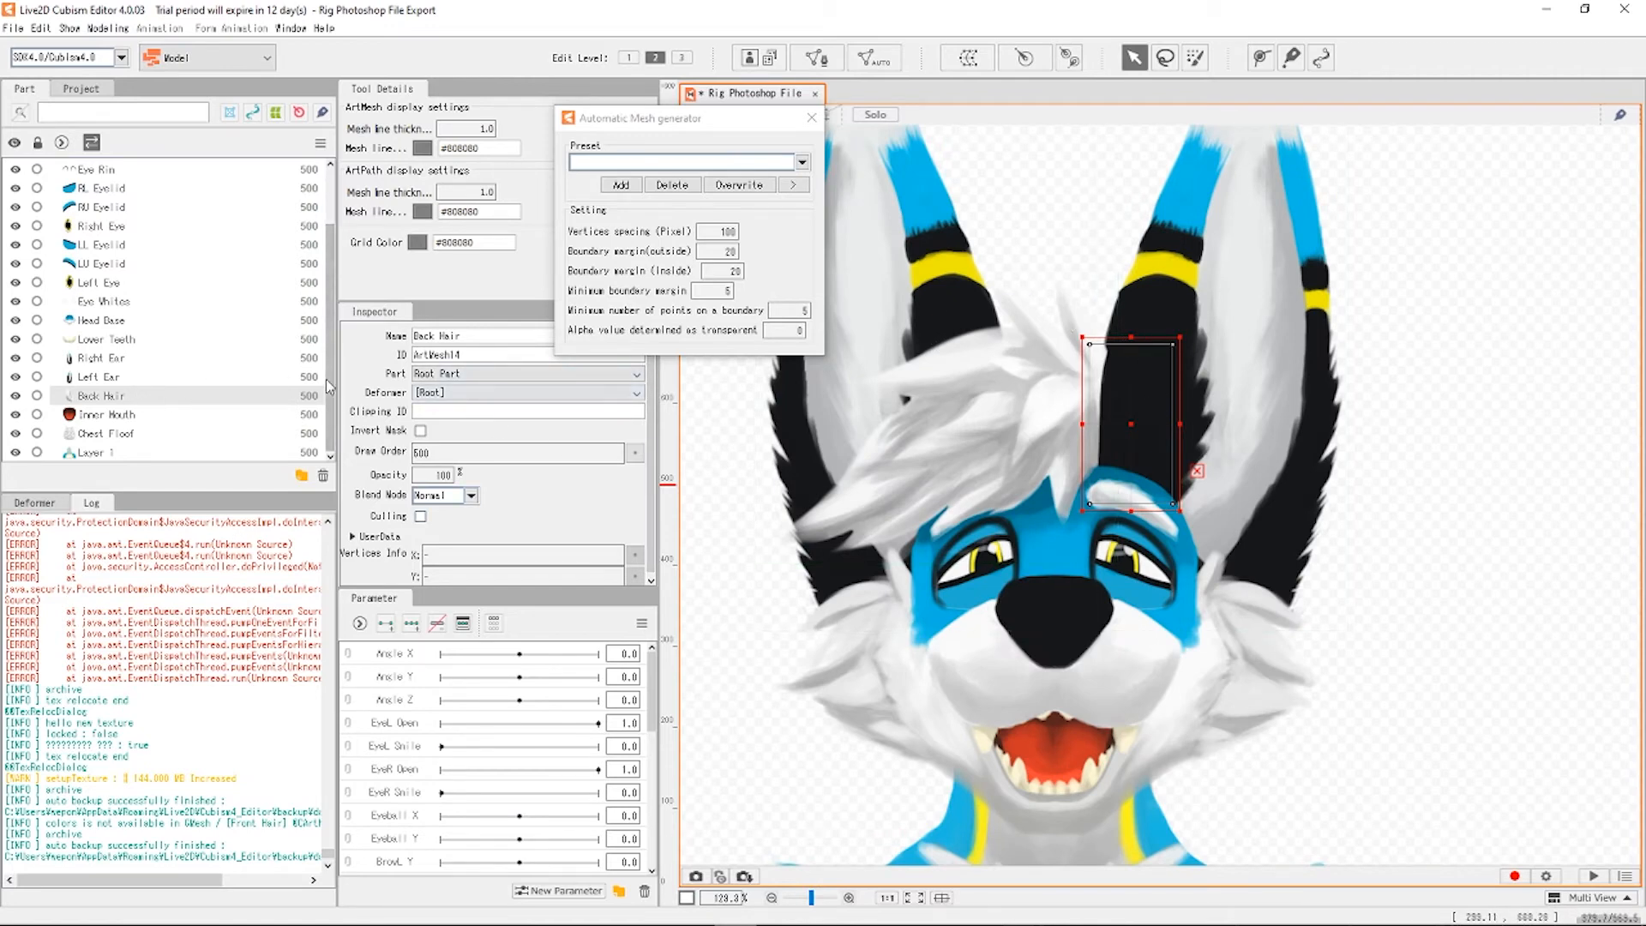
left_click(802, 162)
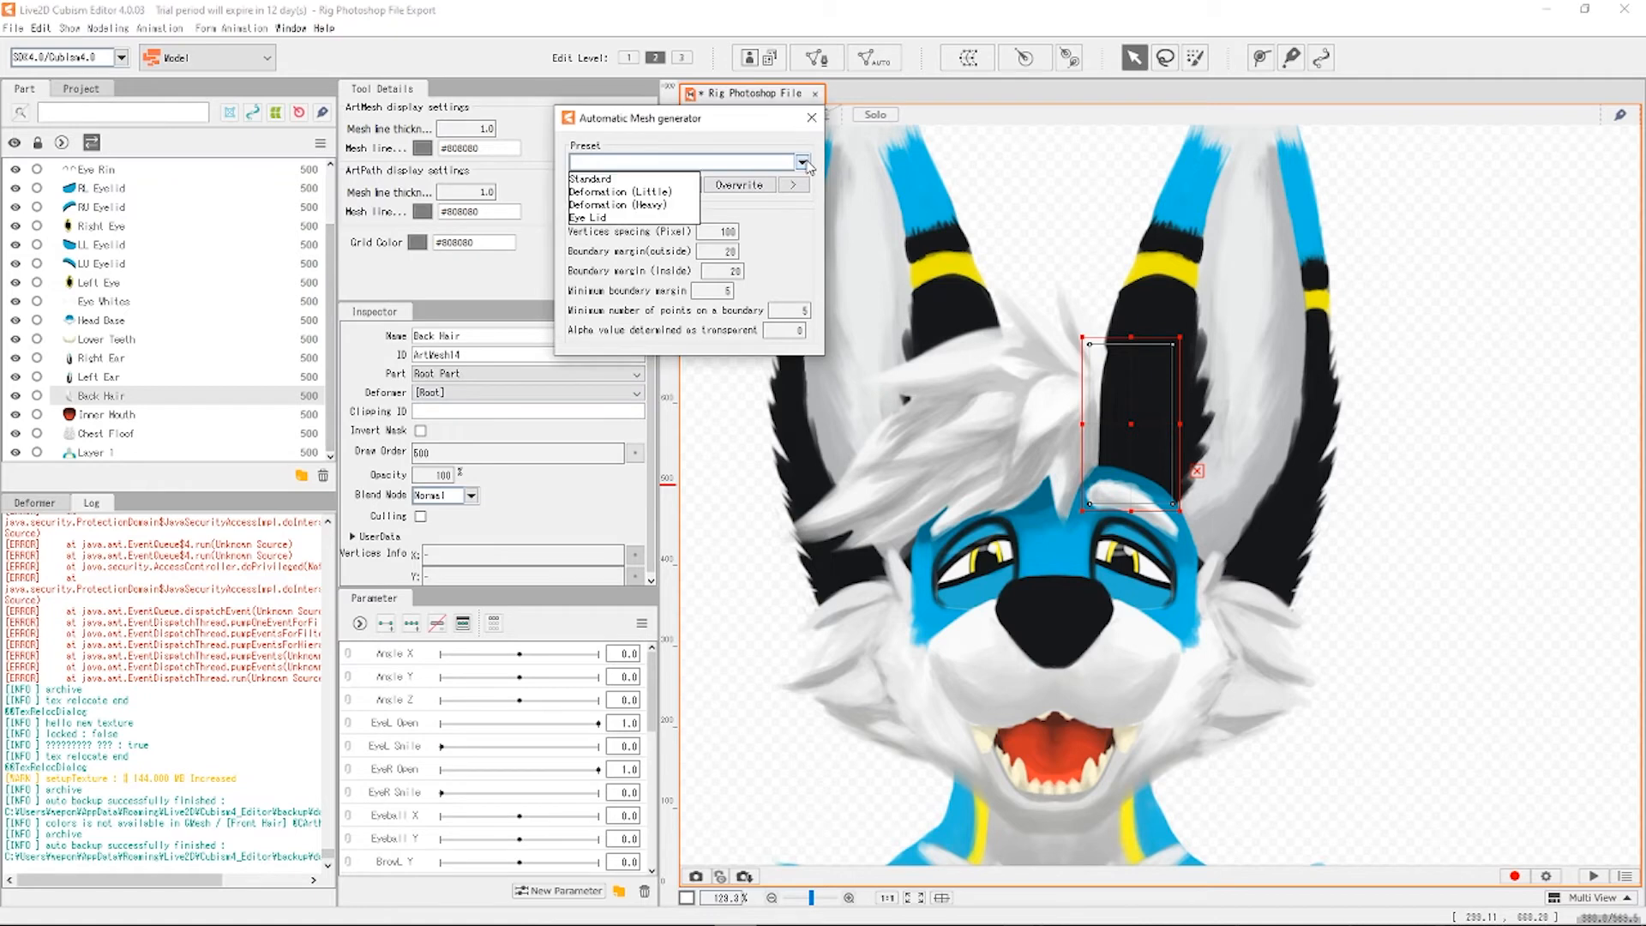
left_click(631, 193)
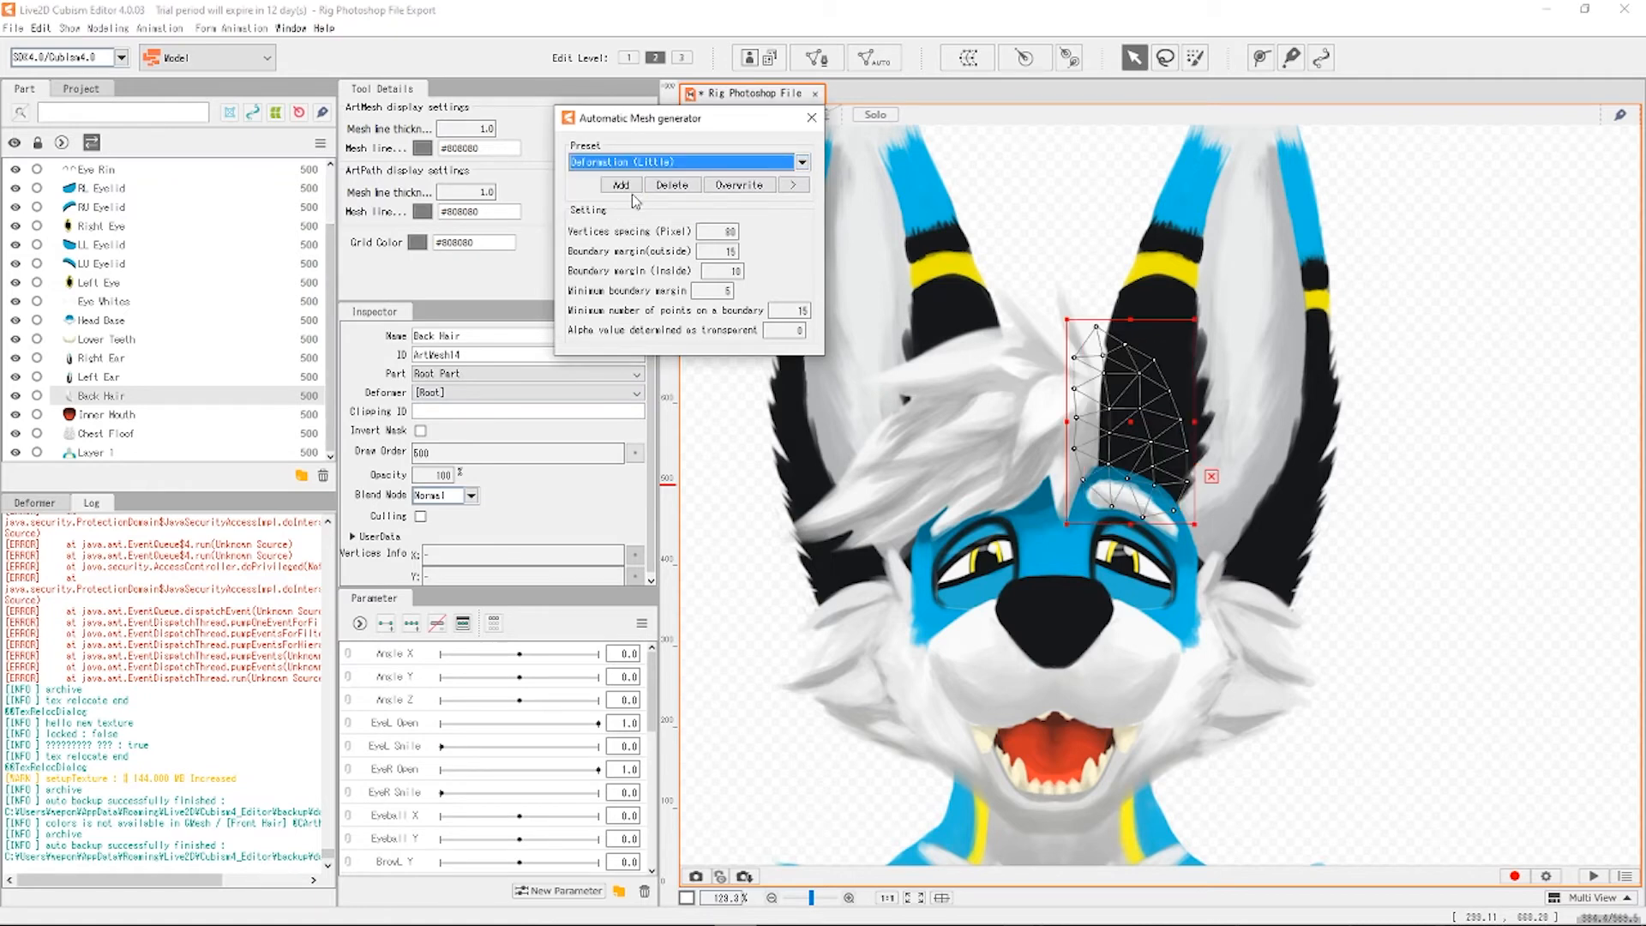
left_click(124, 377)
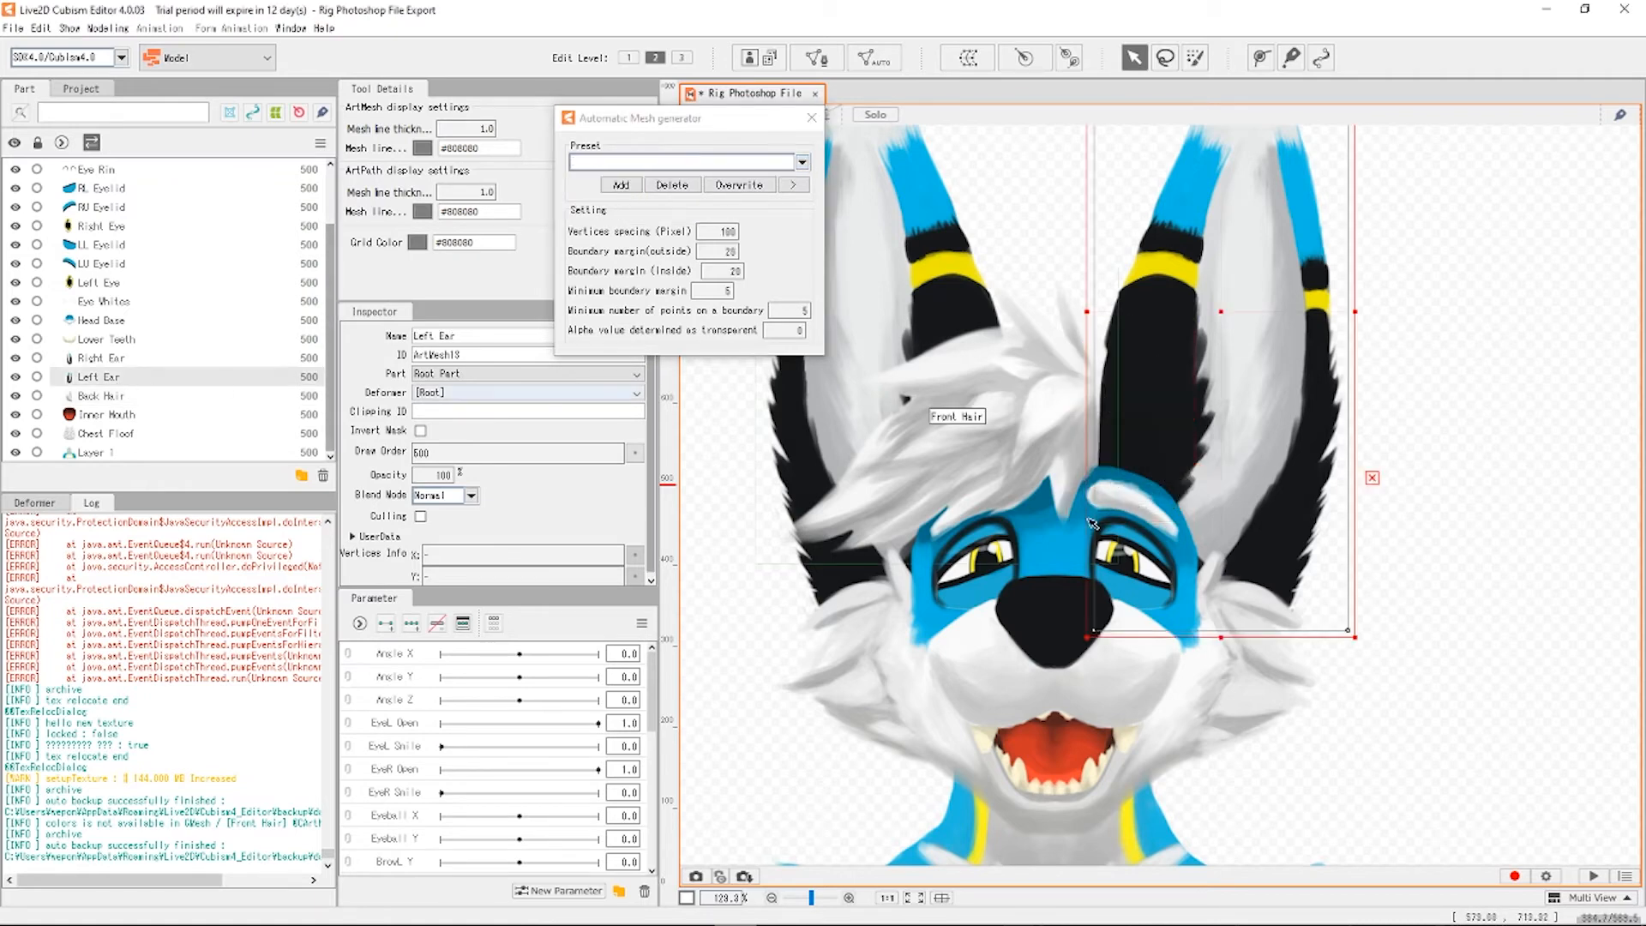
scroll(1020, 390, "down", 3)
scroll(1020, 390, "up", 1)
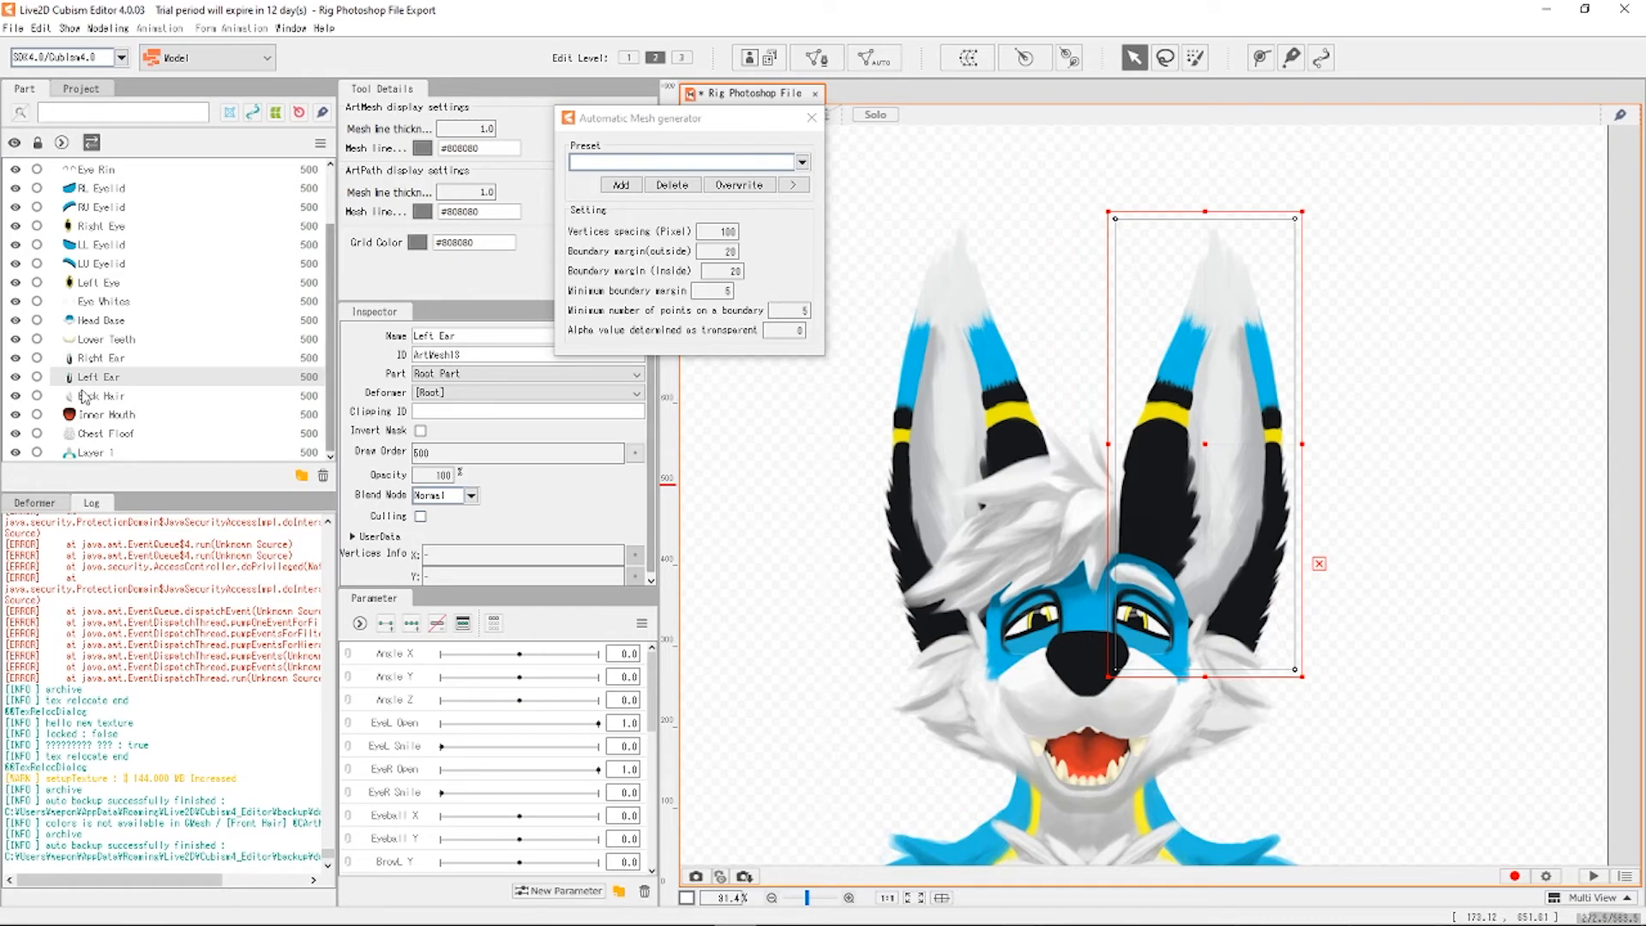
Apply Deformation (Little) meshes to the Left Ear and Right Ear, then select Lower Teeth.
left_click(801, 162)
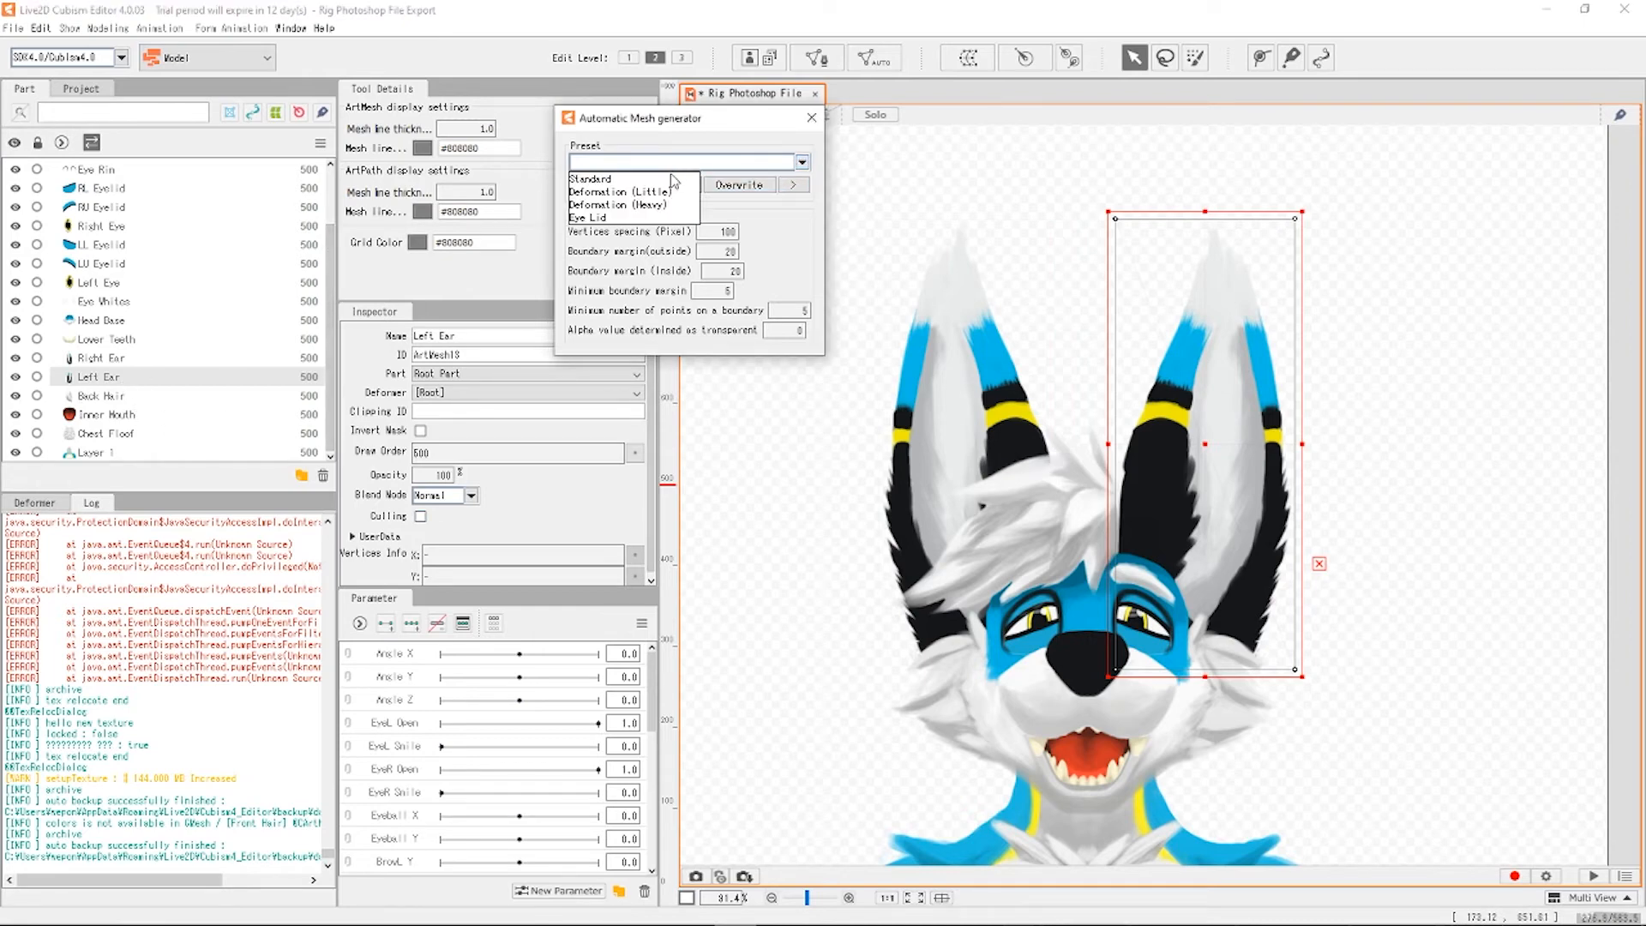
left_click(638, 192)
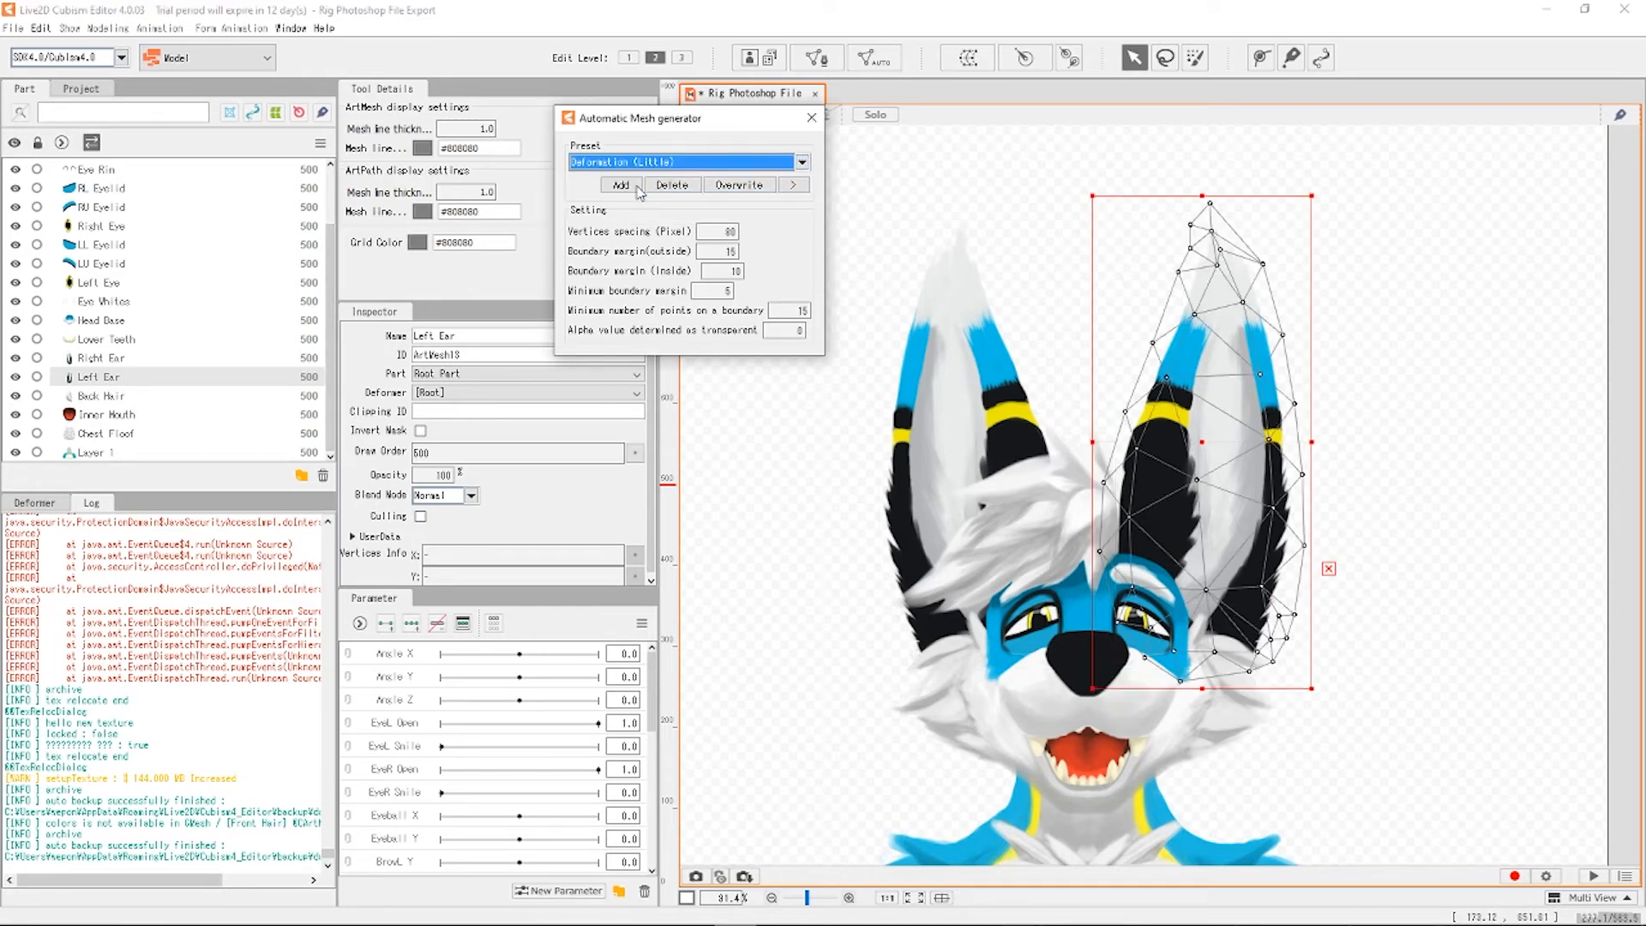
left_click(144, 358)
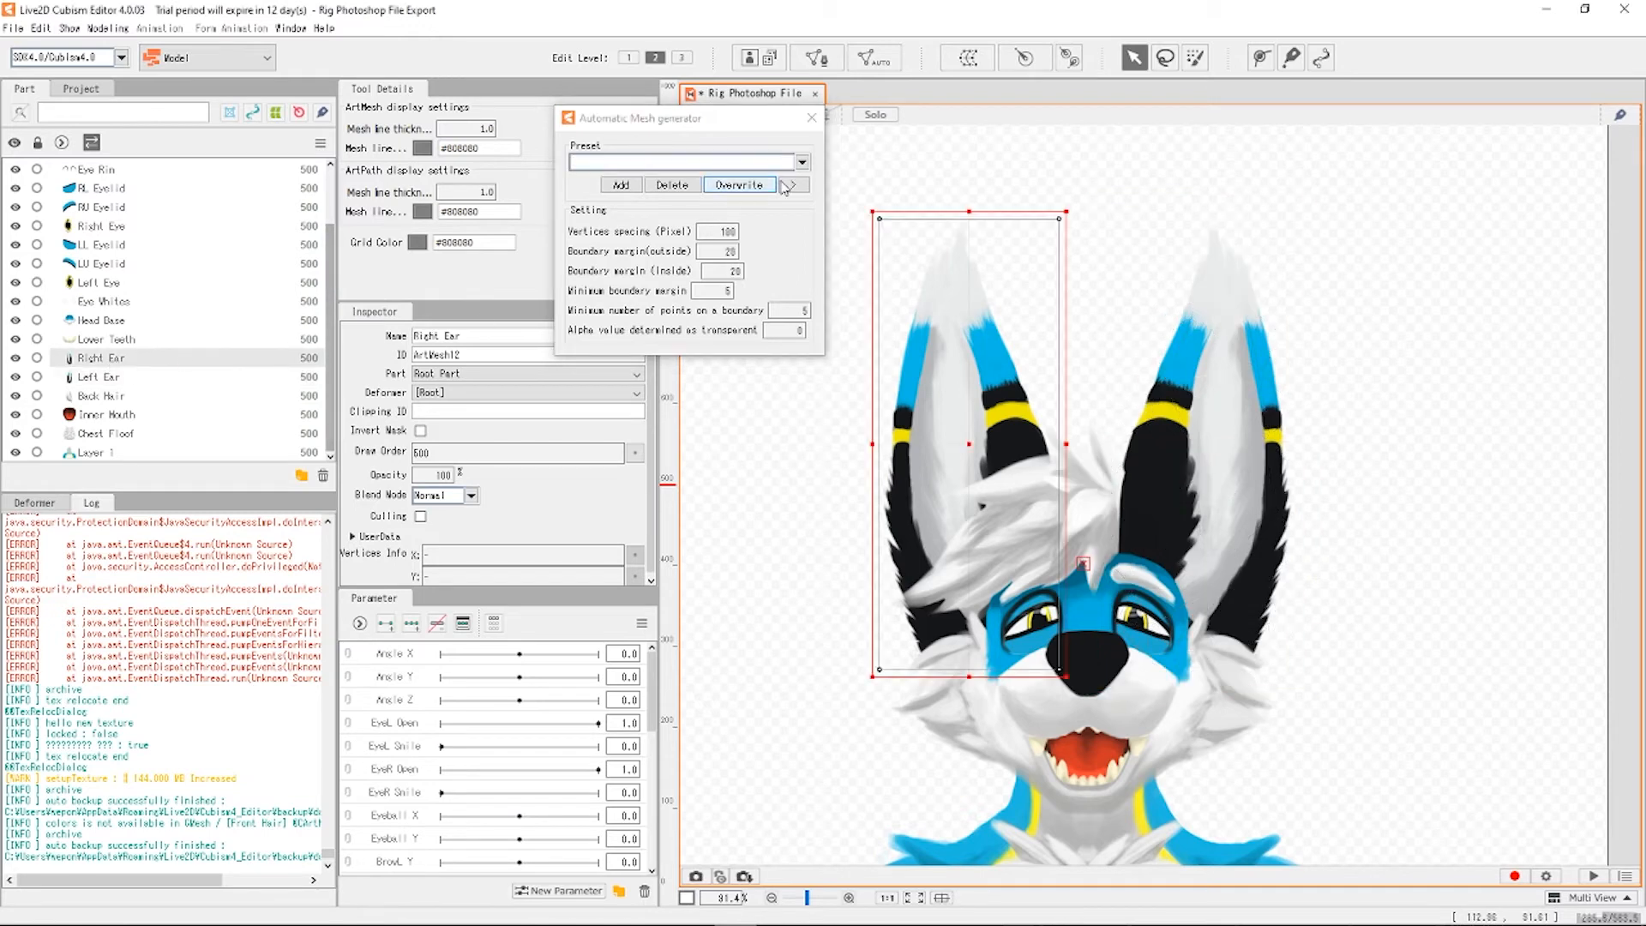
left_click(801, 162)
left_click(643, 190)
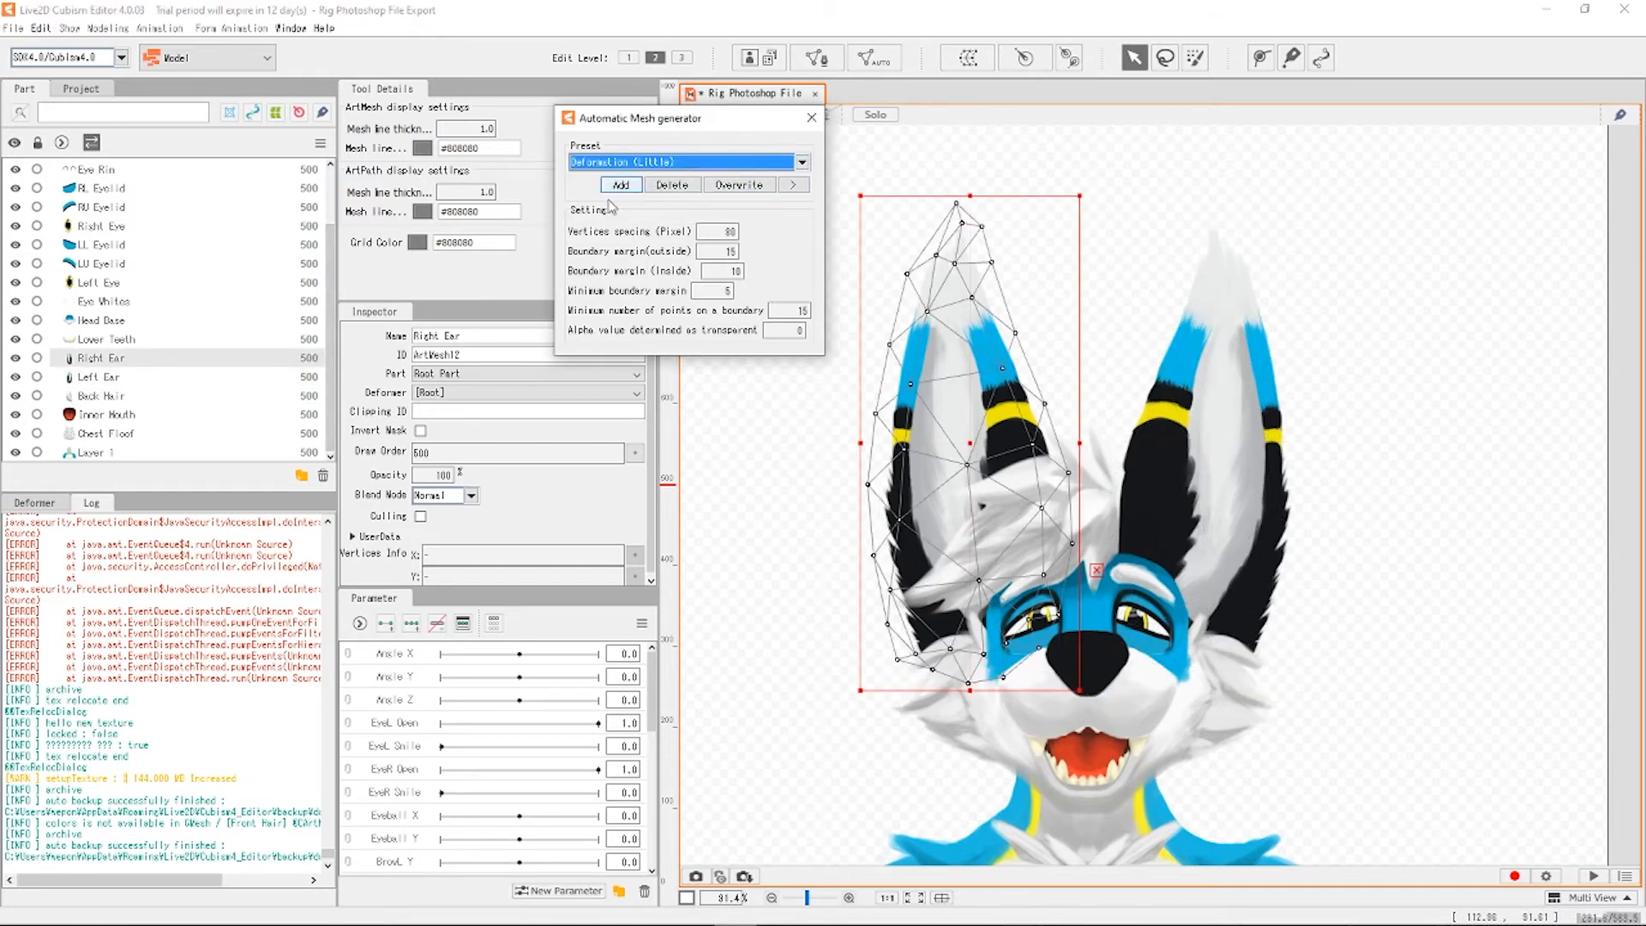
left_click(105, 339)
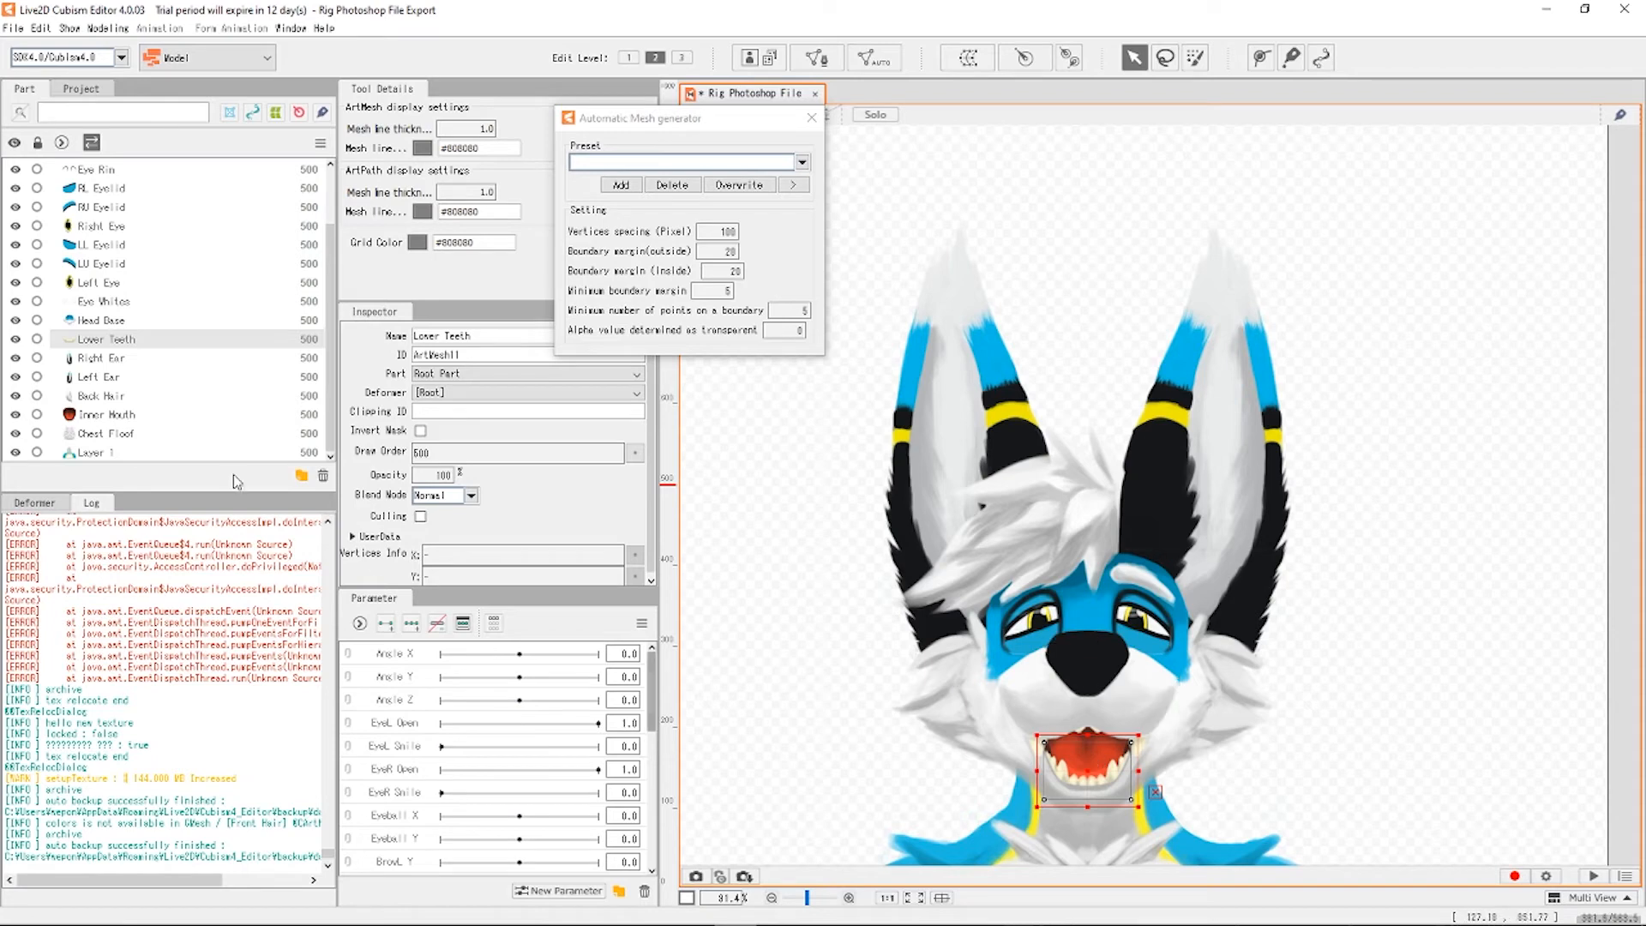
Mesh Head Base with the Standard preset after comparing Deformation (Little), then enter mesh editing.
left_click(147, 321)
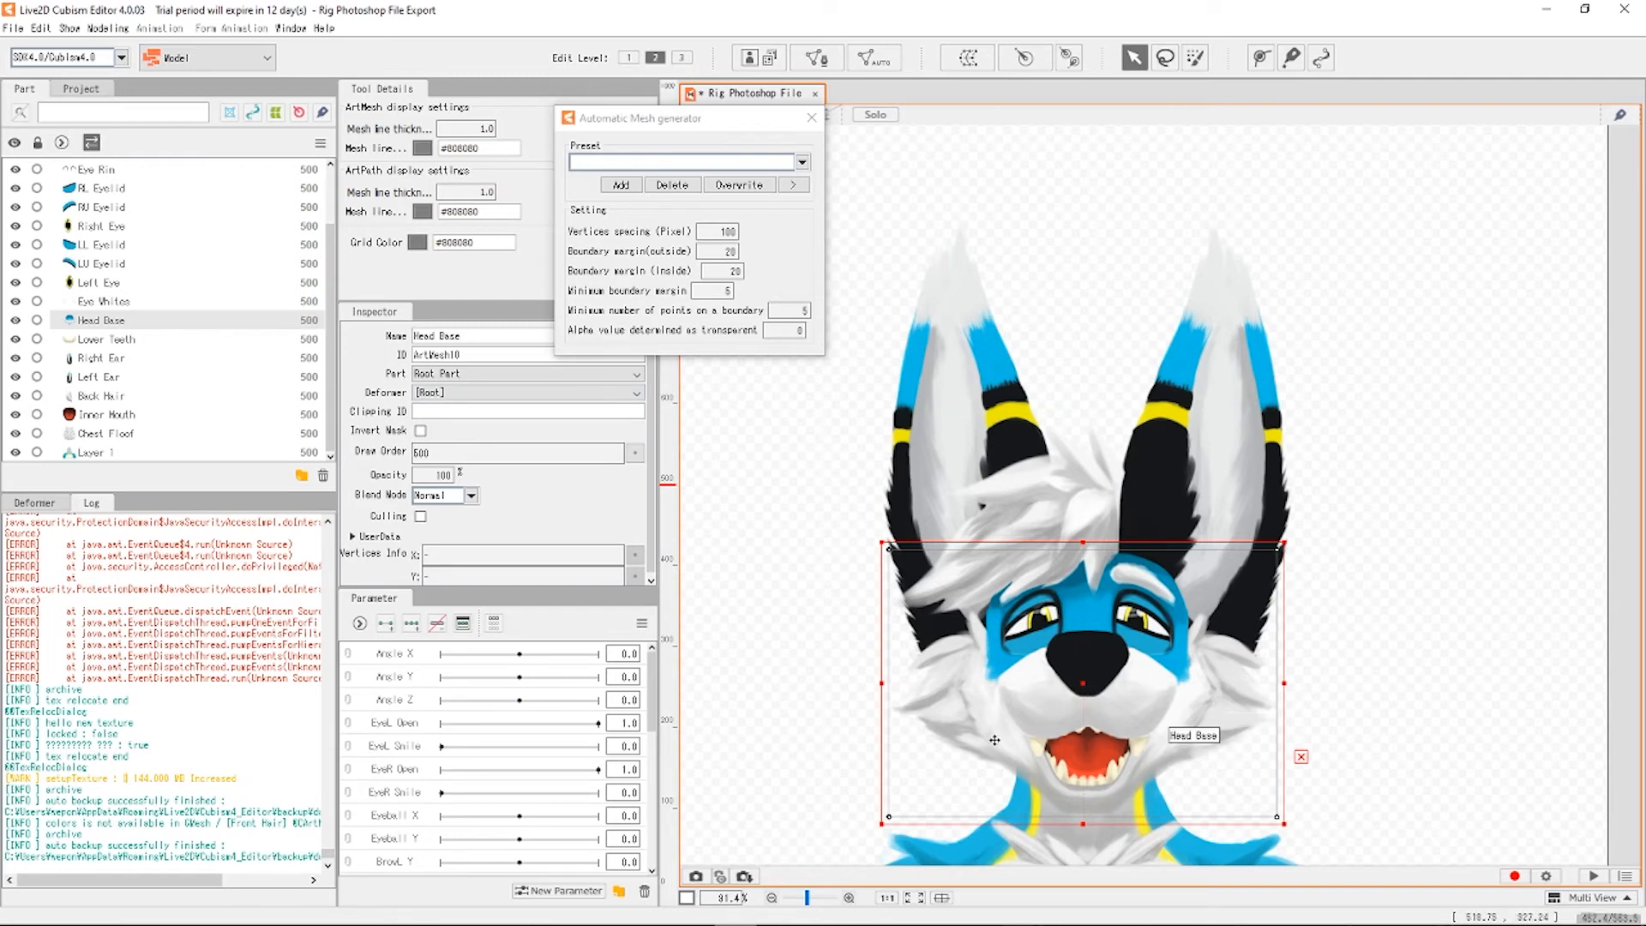
left_click(752, 161)
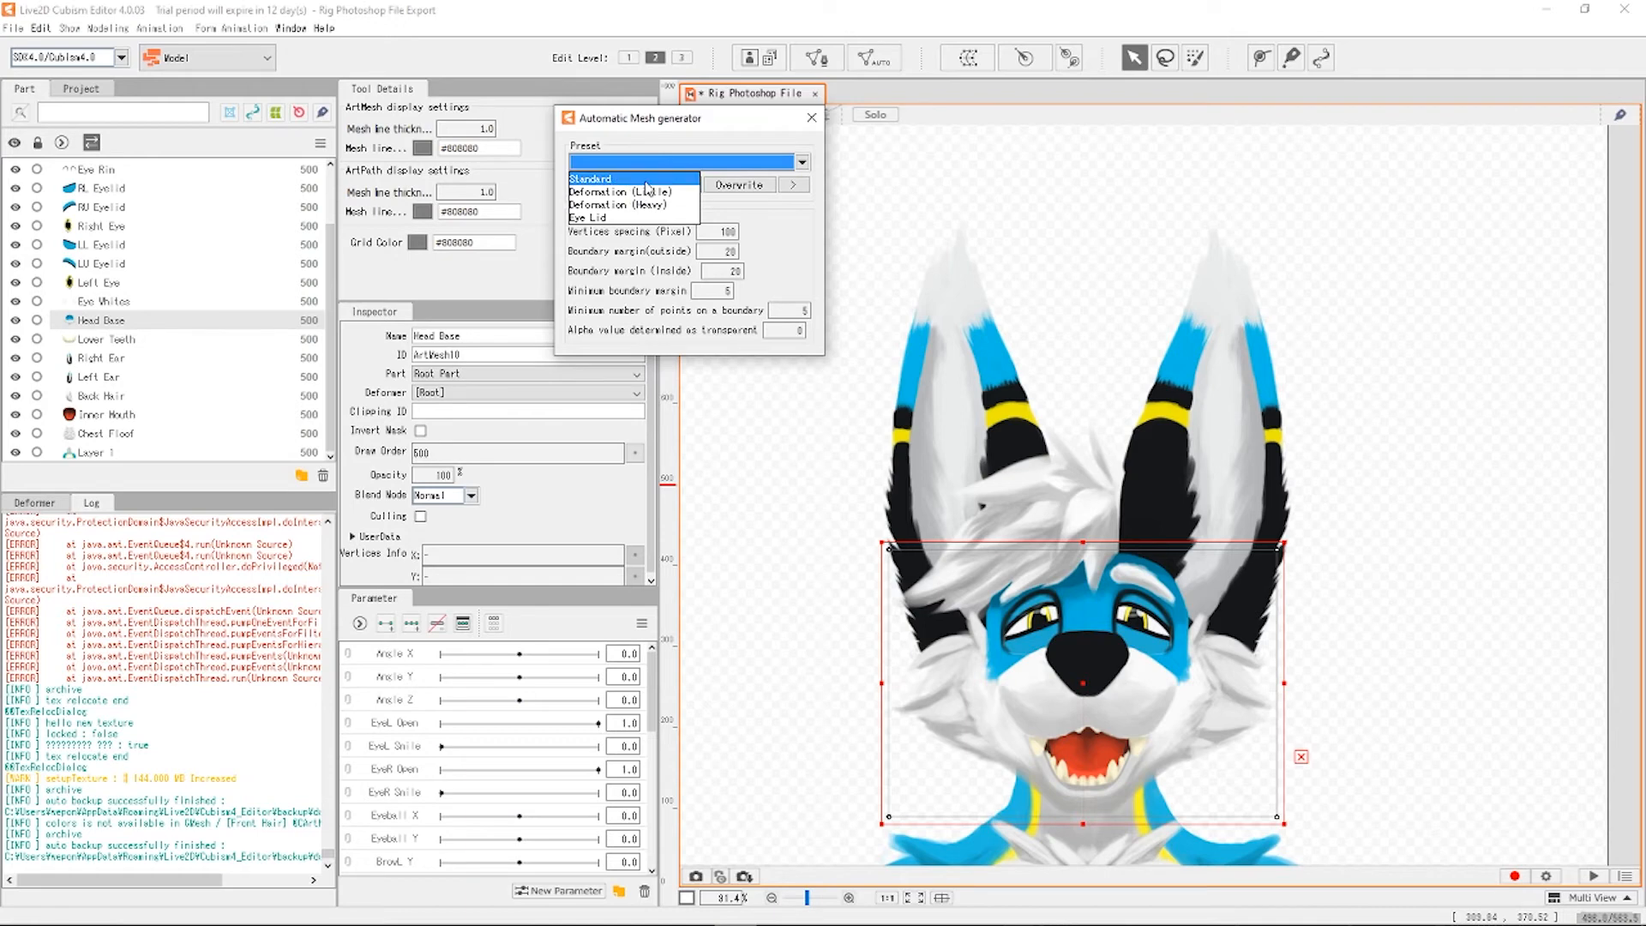
left_click(600, 178)
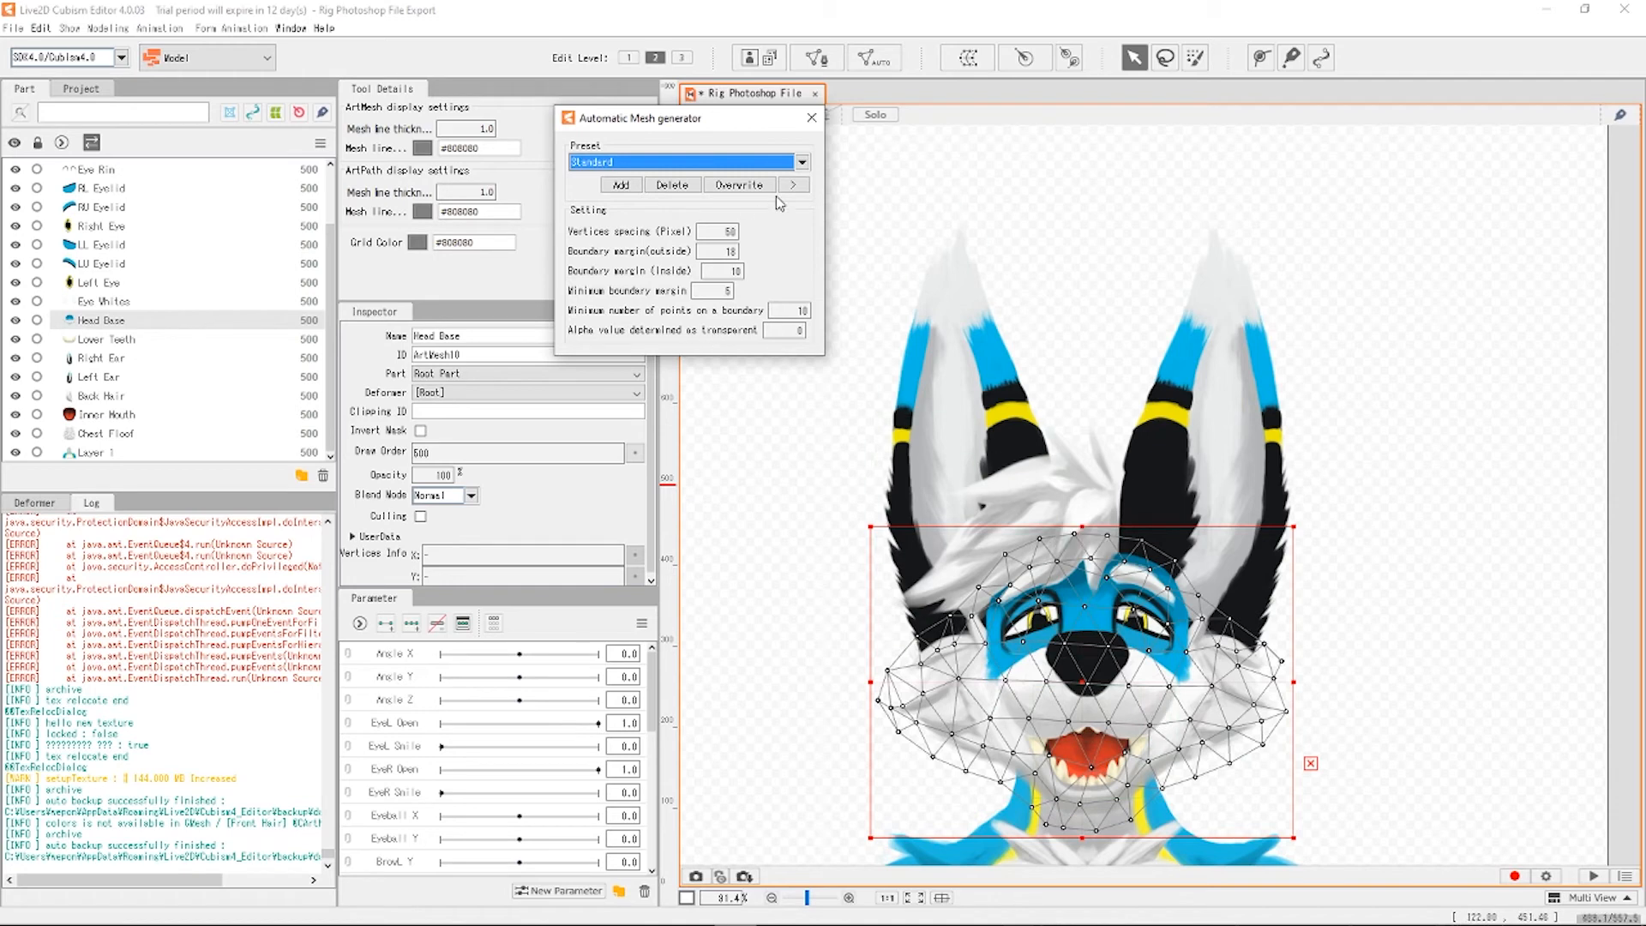
left_click(802, 162)
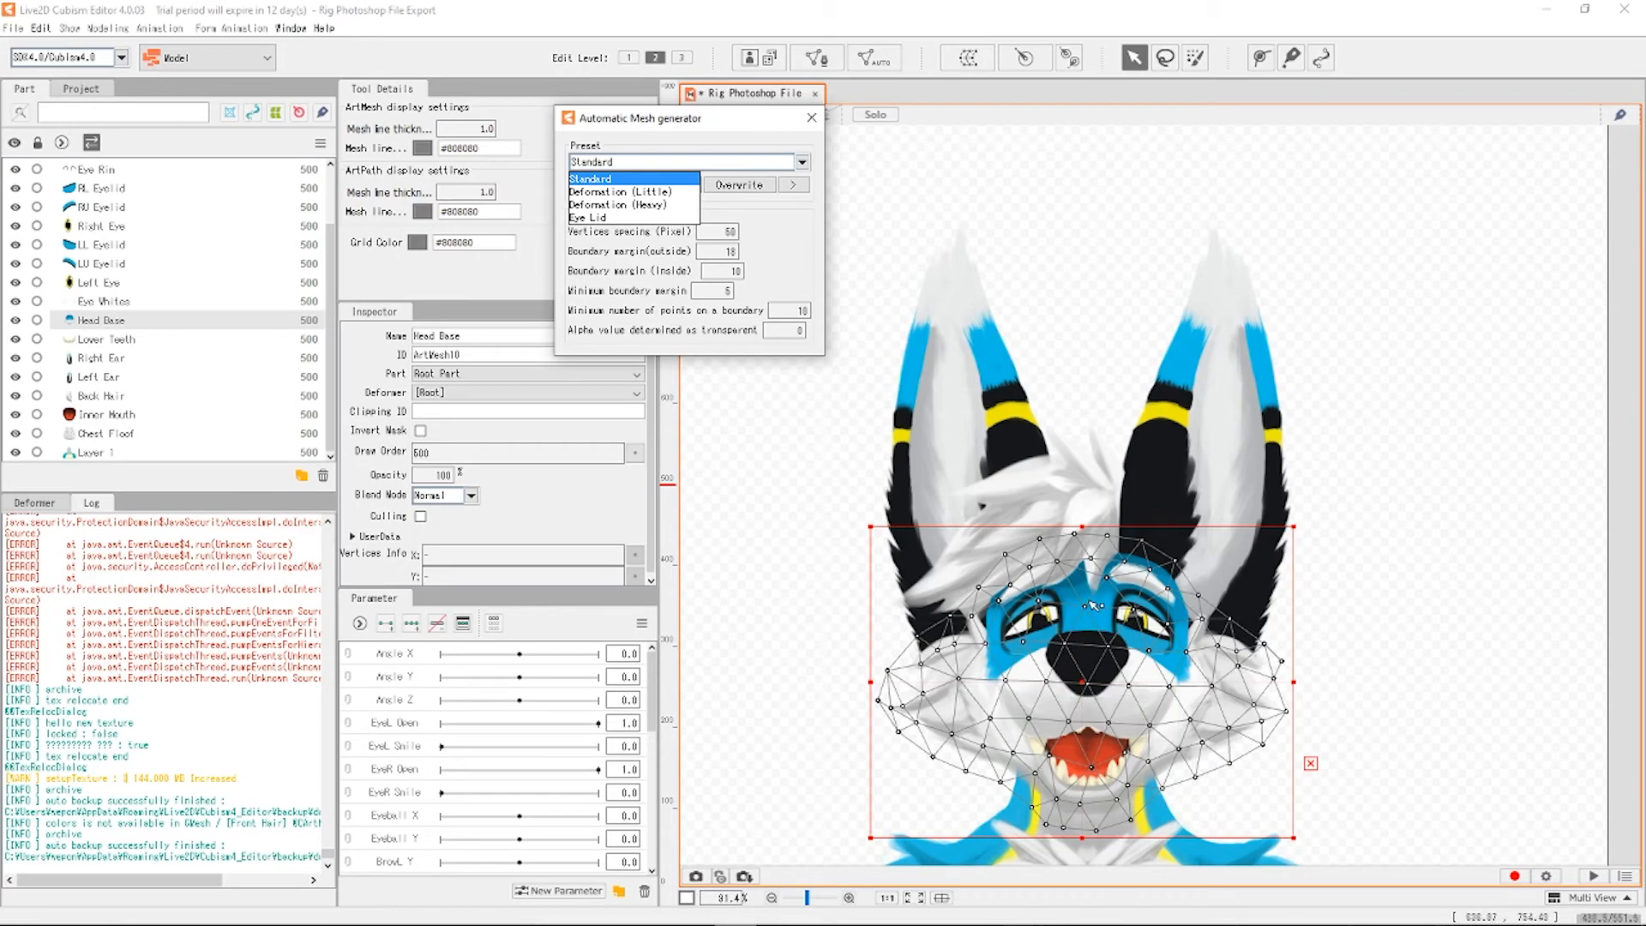
scroll(1106, 694, "up", 5)
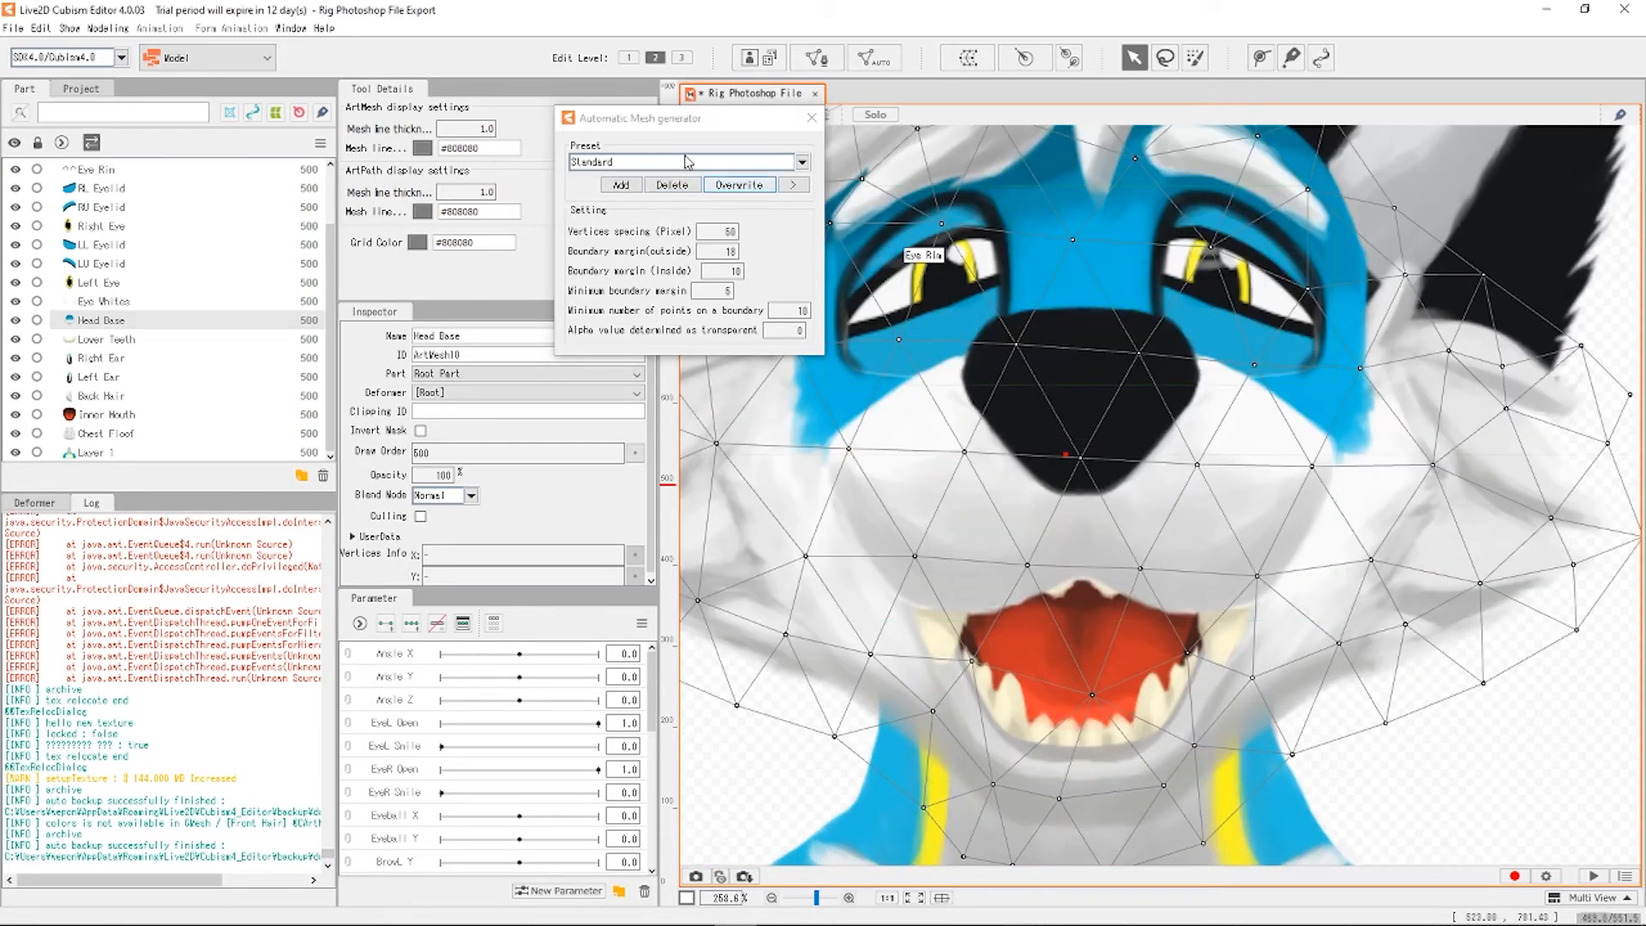
left_click(782, 167)
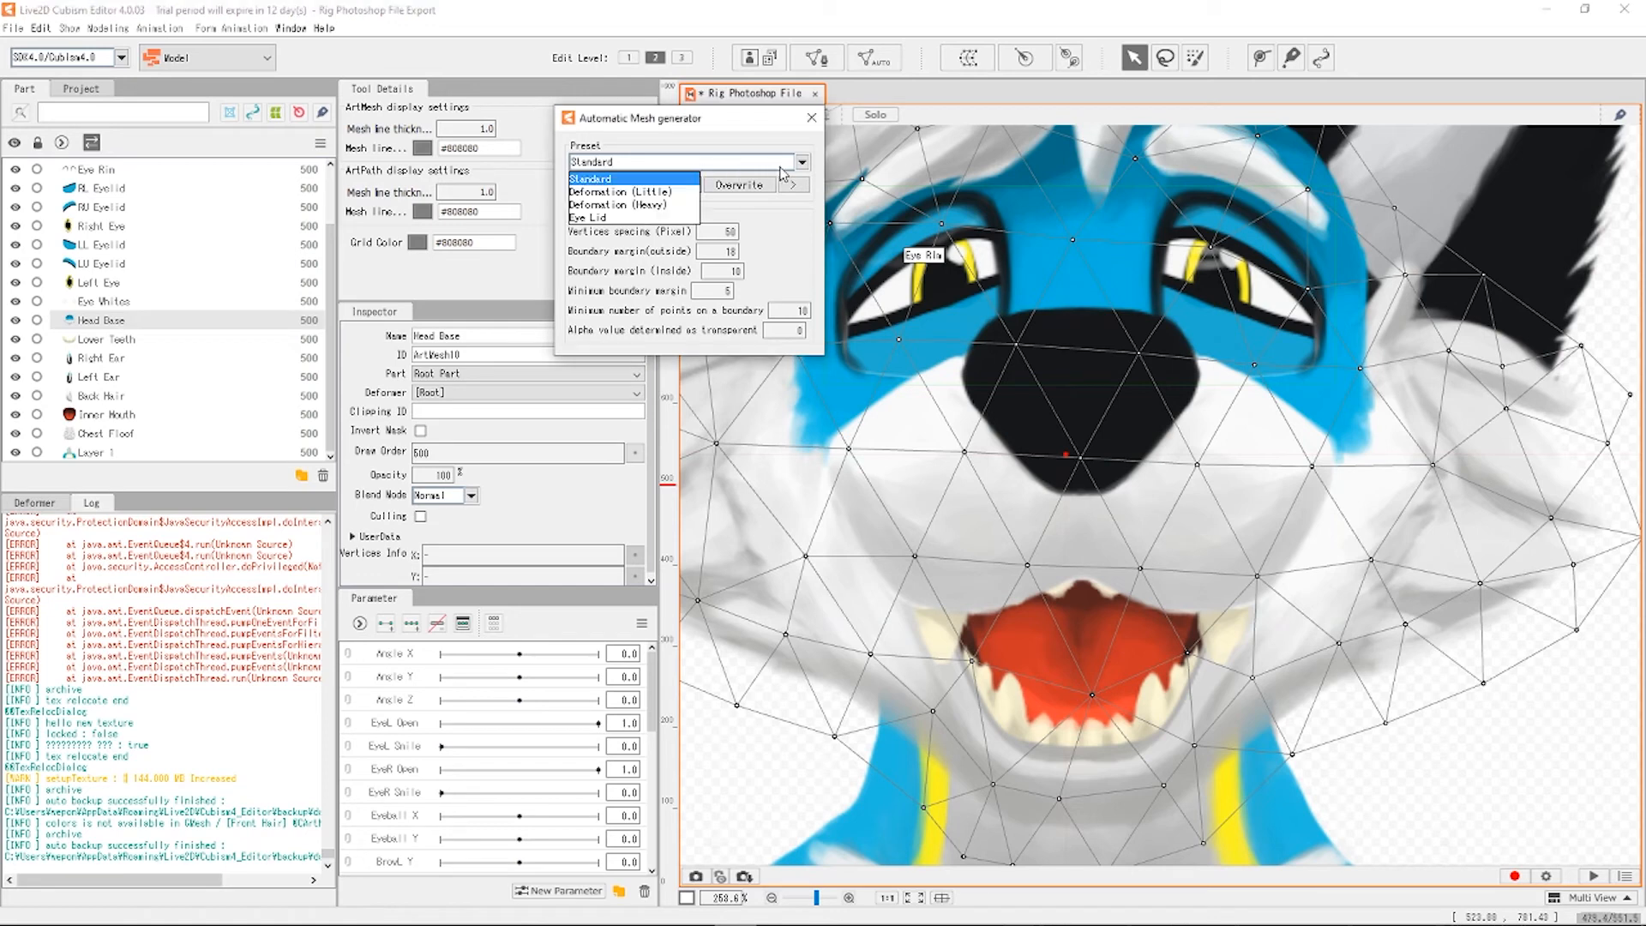
left_click(616, 191)
left_click(666, 171)
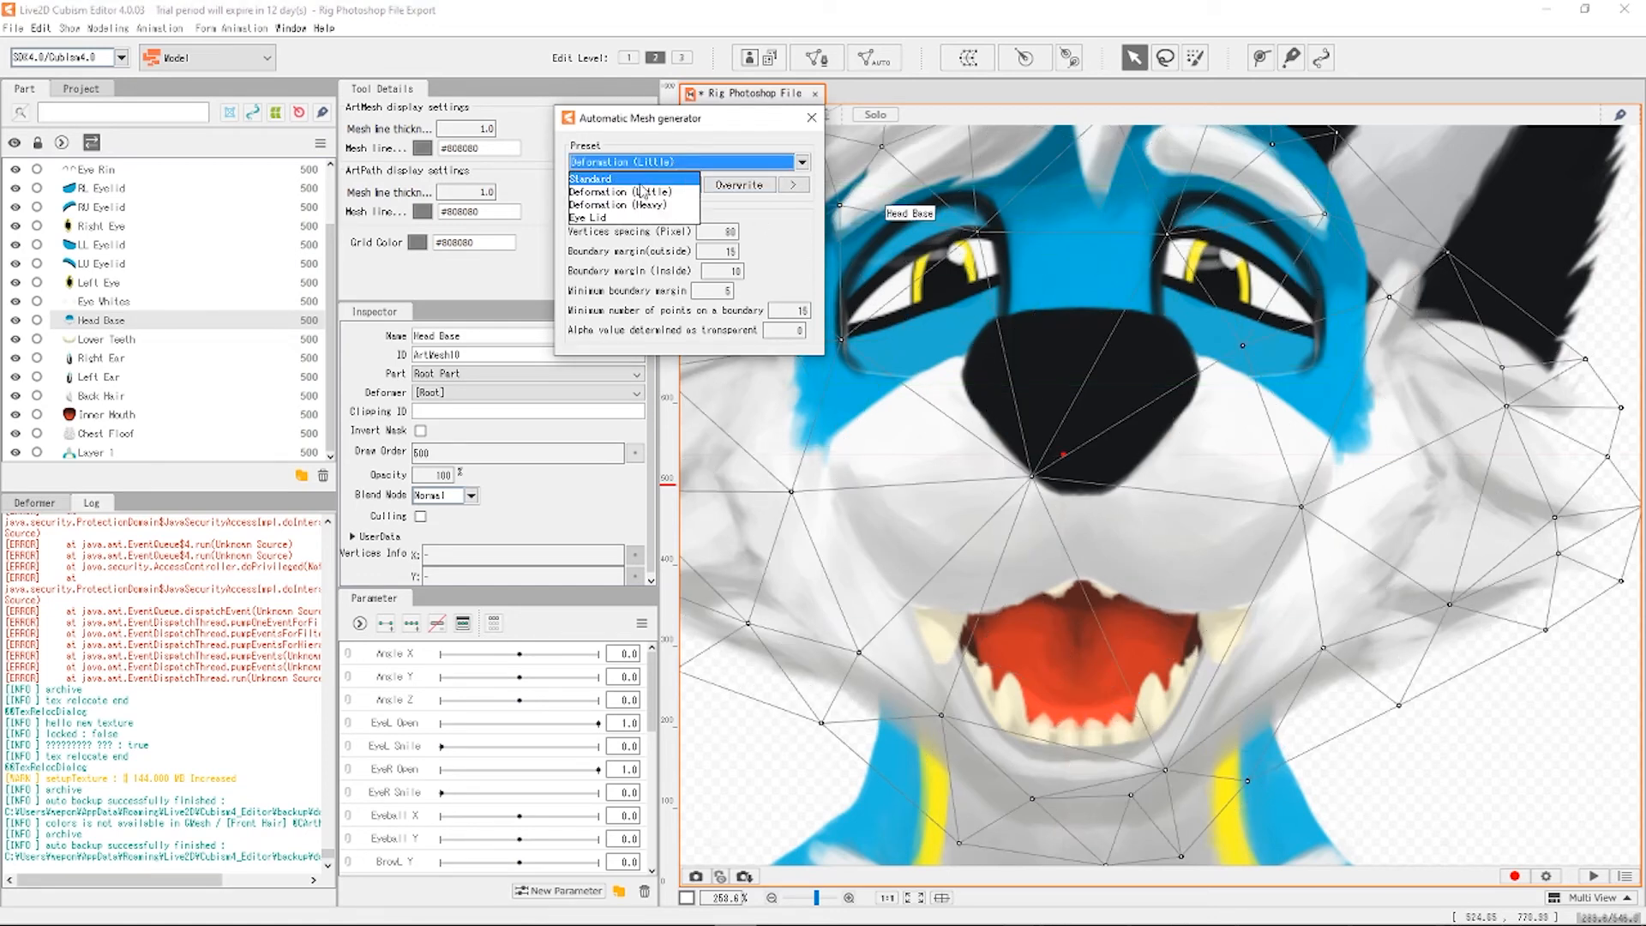
left_click(651, 175)
left_click(811, 59)
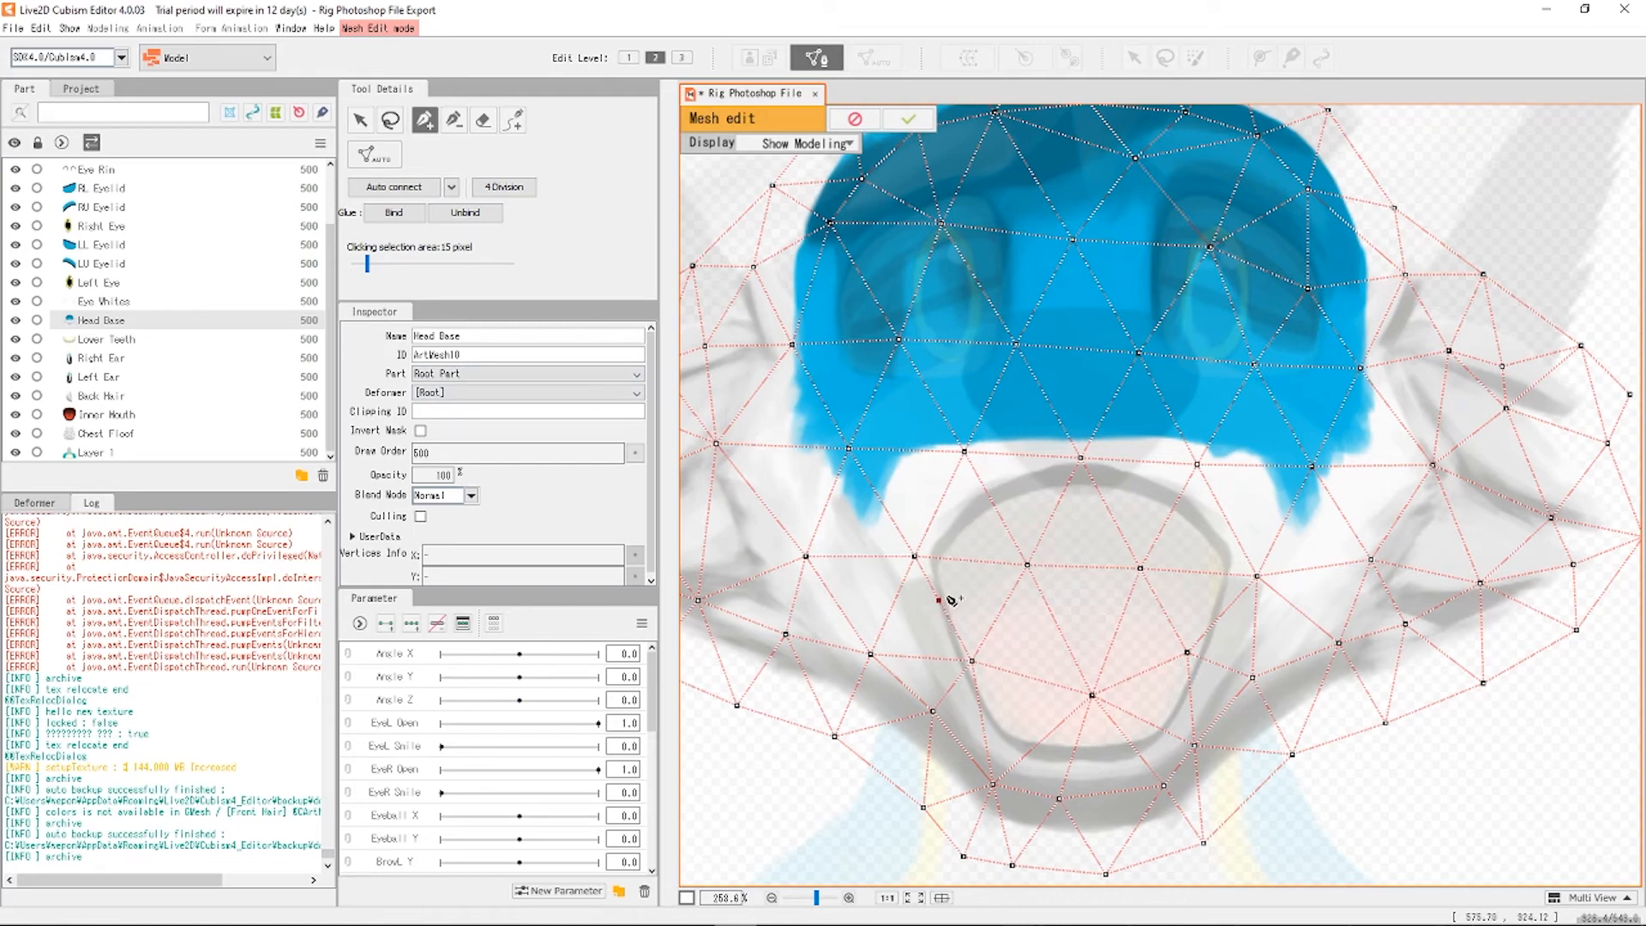
Place vertices along the lower mouth edge of the Head Base mesh, nudging the last one into position.
left_click(908, 628)
left_click(929, 688)
left_click(965, 749)
left_click(1030, 750)
left_click(1026, 790)
left_click(1077, 741)
left_click(1112, 792)
left_click(1129, 742)
left_click(1173, 772)
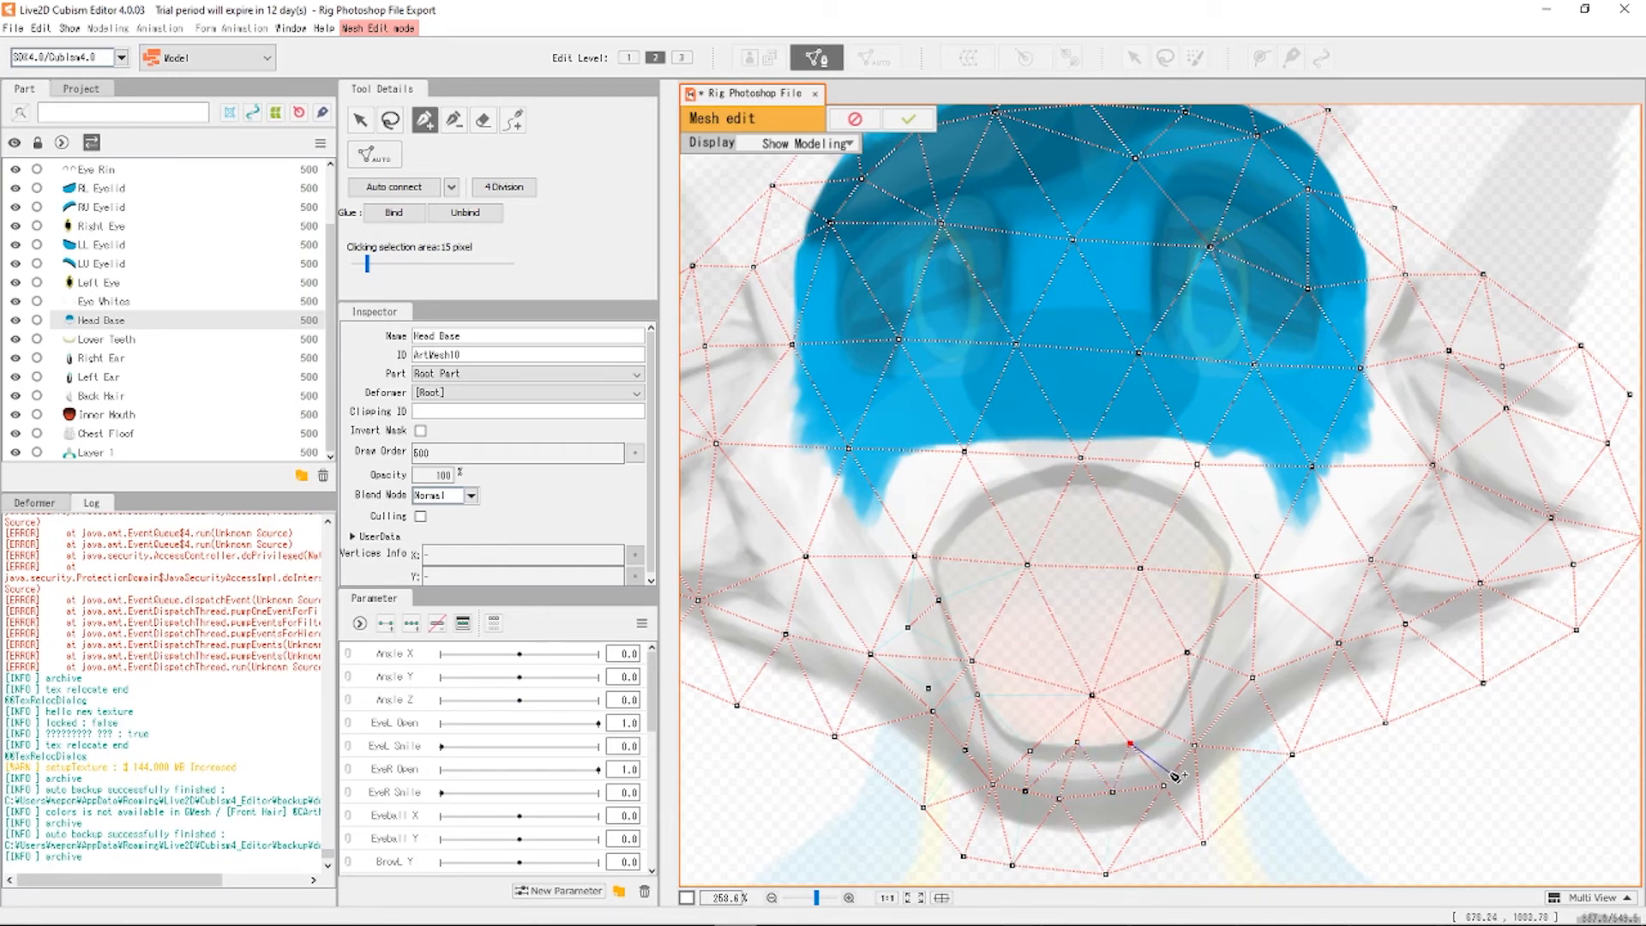
left_click(1176, 721)
left_click_drag(1173, 773, 1171, 768)
Add vertices up the mouth's right side to the right mouth corner and above it.
left_click(1192, 711)
left_click(1187, 653)
left_click(1214, 624)
left_click(1254, 630)
left_click(1229, 607)
left_click(1224, 575)
Trace a second row of vertices along the left side and bottom of the mouth.
scroll(1114, 626, "down", 2)
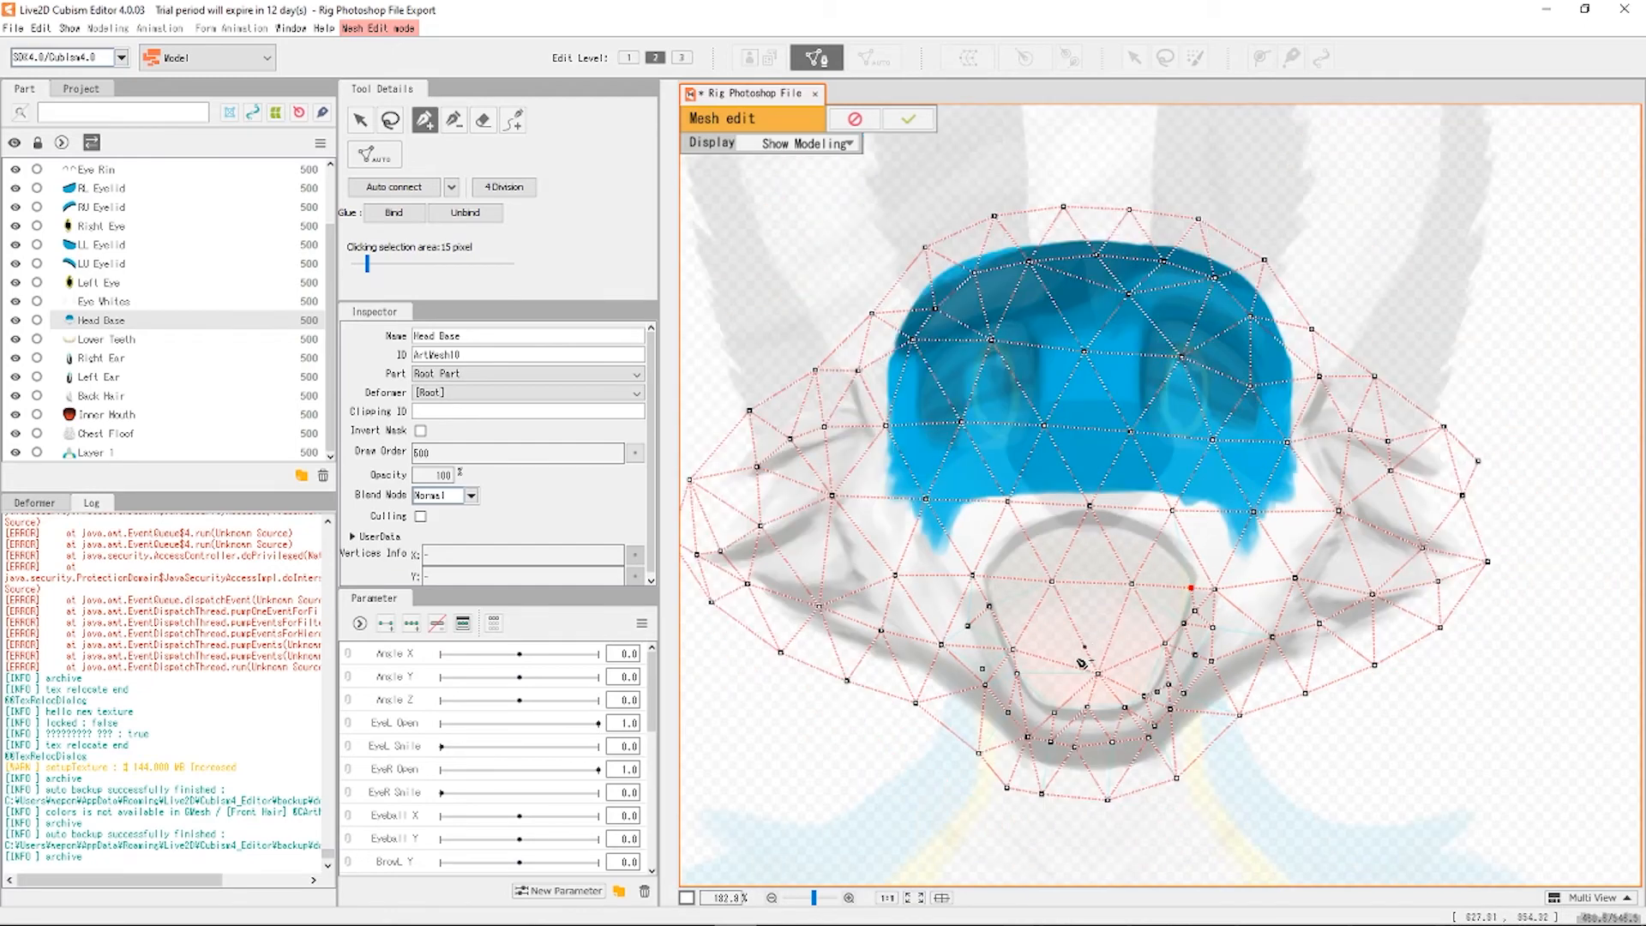
scroll(1097, 742, "up", 4)
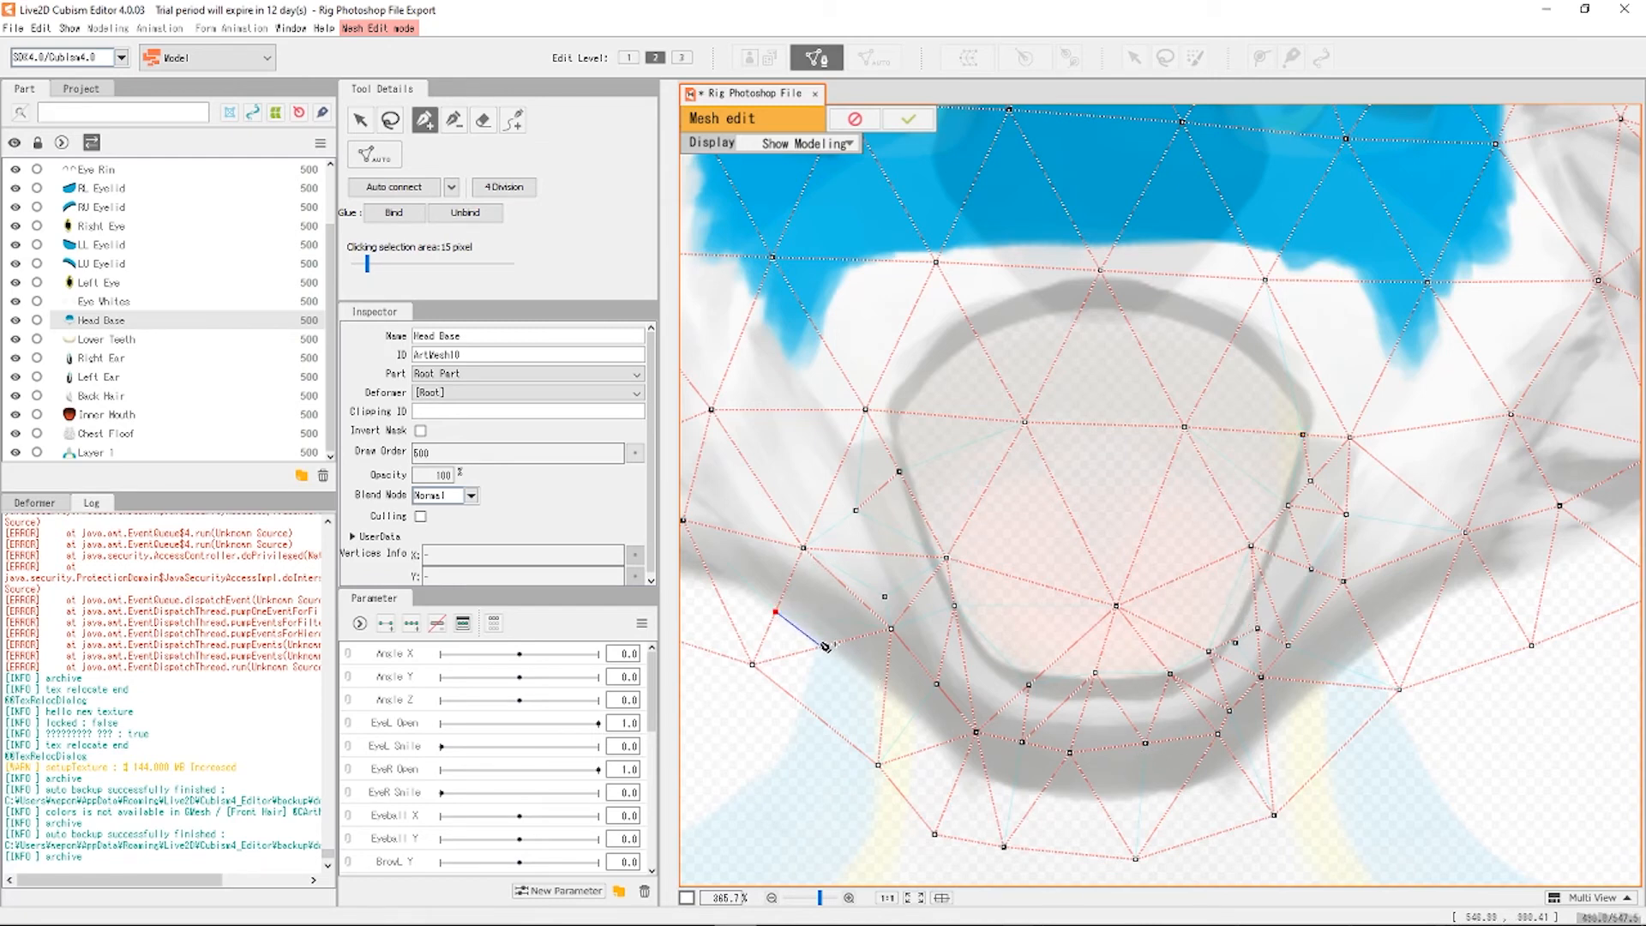
left_click(821, 646)
left_click(884, 700)
left_click(942, 743)
left_click(958, 775)
left_click(990, 793)
left_click(1036, 801)
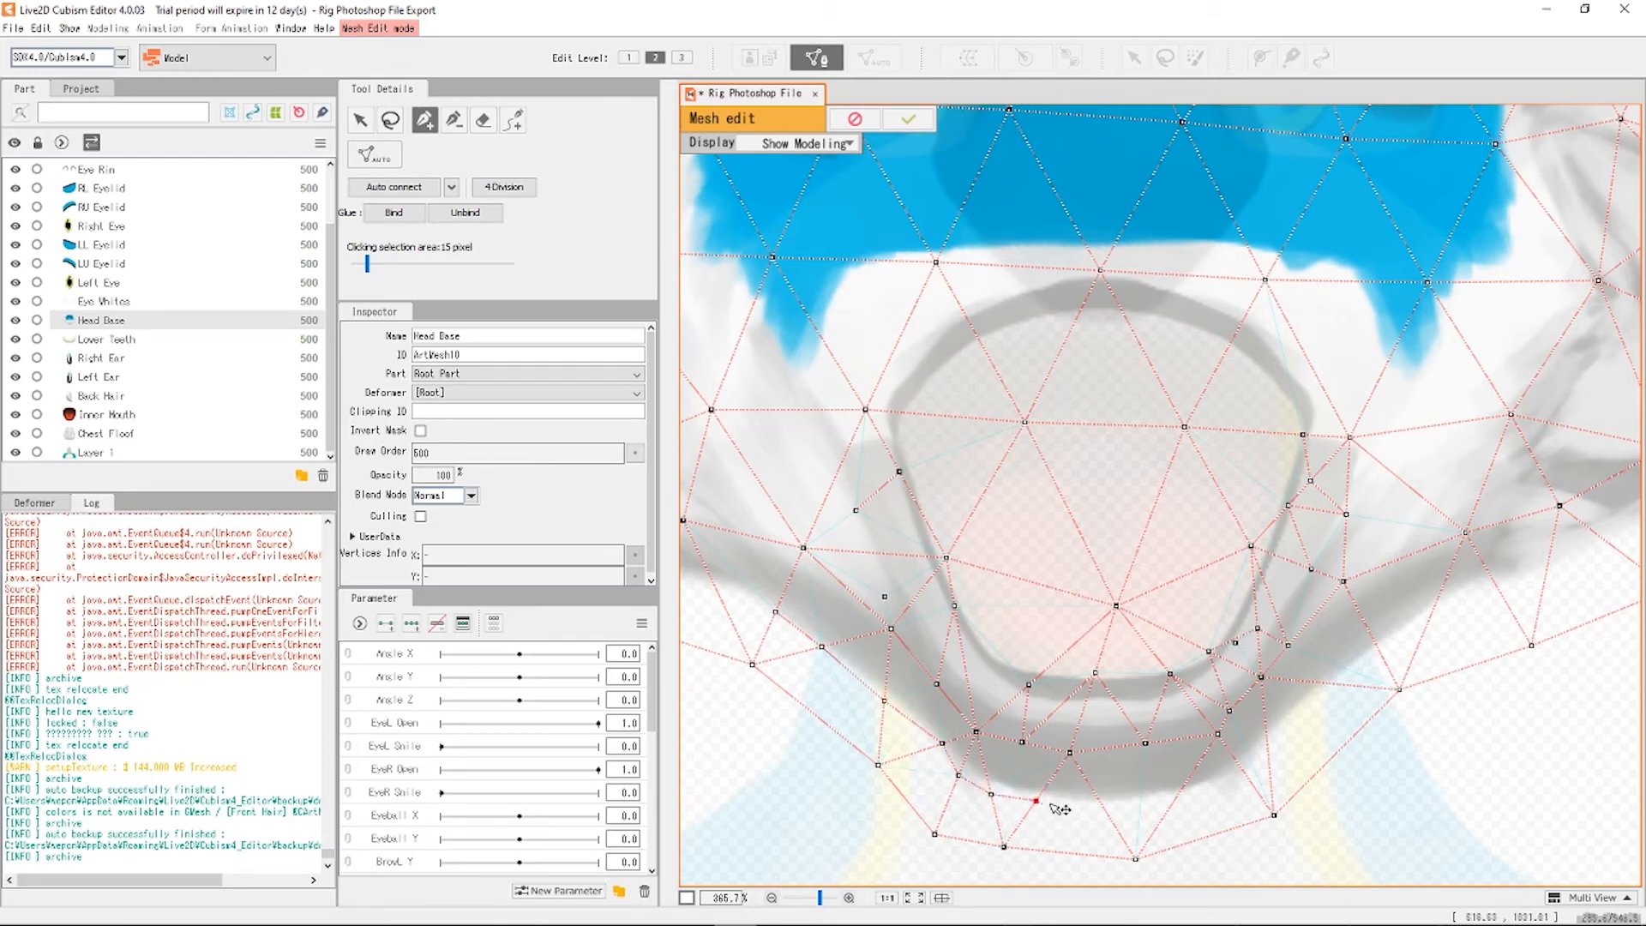
Extend that row under the mouth and past the right corner to the outer edge.
left_click(1101, 803)
left_click(1175, 798)
left_click(1245, 775)
left_click(1266, 736)
left_click(1334, 683)
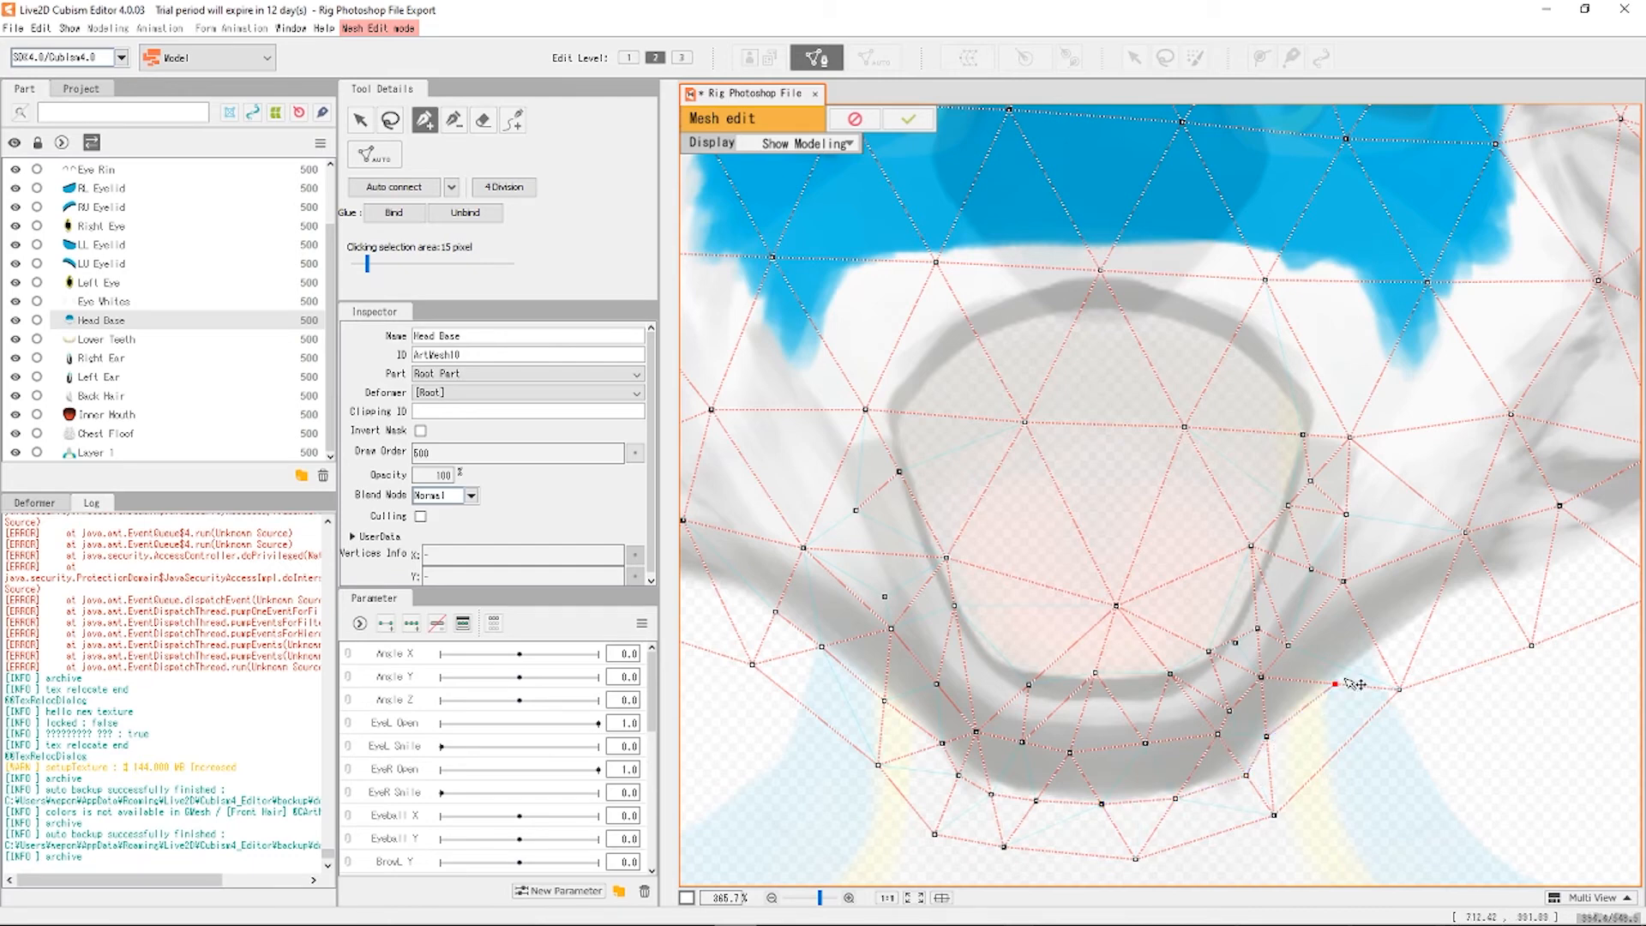
left_click(1376, 646)
left_click(1429, 618)
Draw edges linking the right-side and bottom mouth points together.
left_click_drag(1376, 645, 1294, 651)
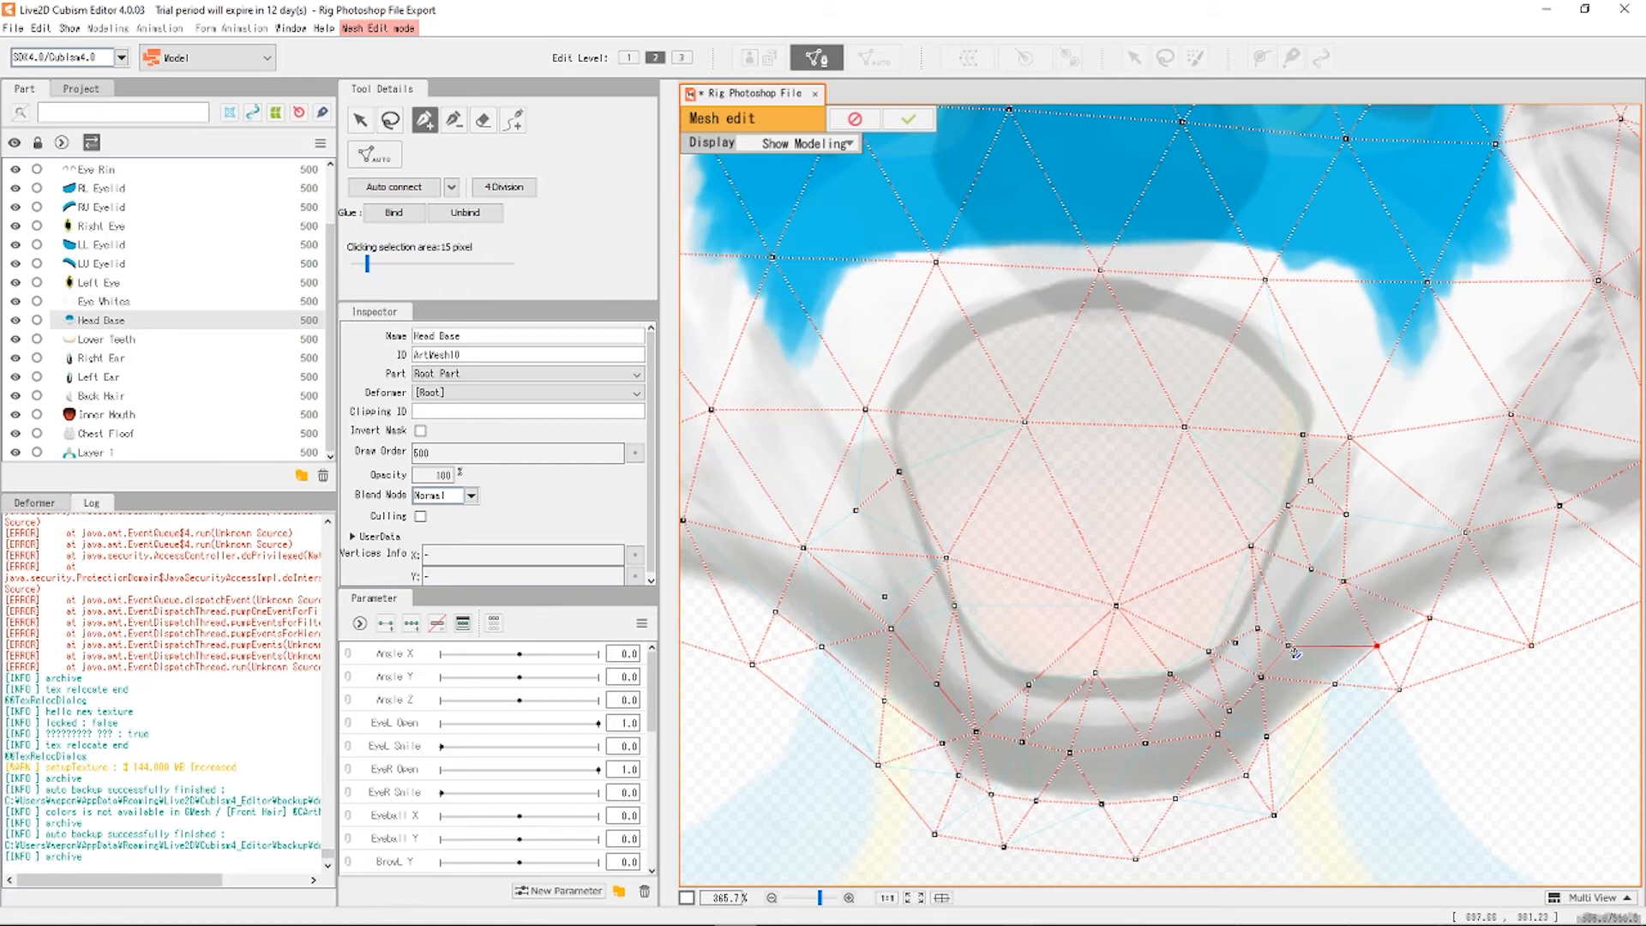
left_click(1289, 647)
left_click(1334, 684)
left_click(1268, 737)
left_click(1266, 736)
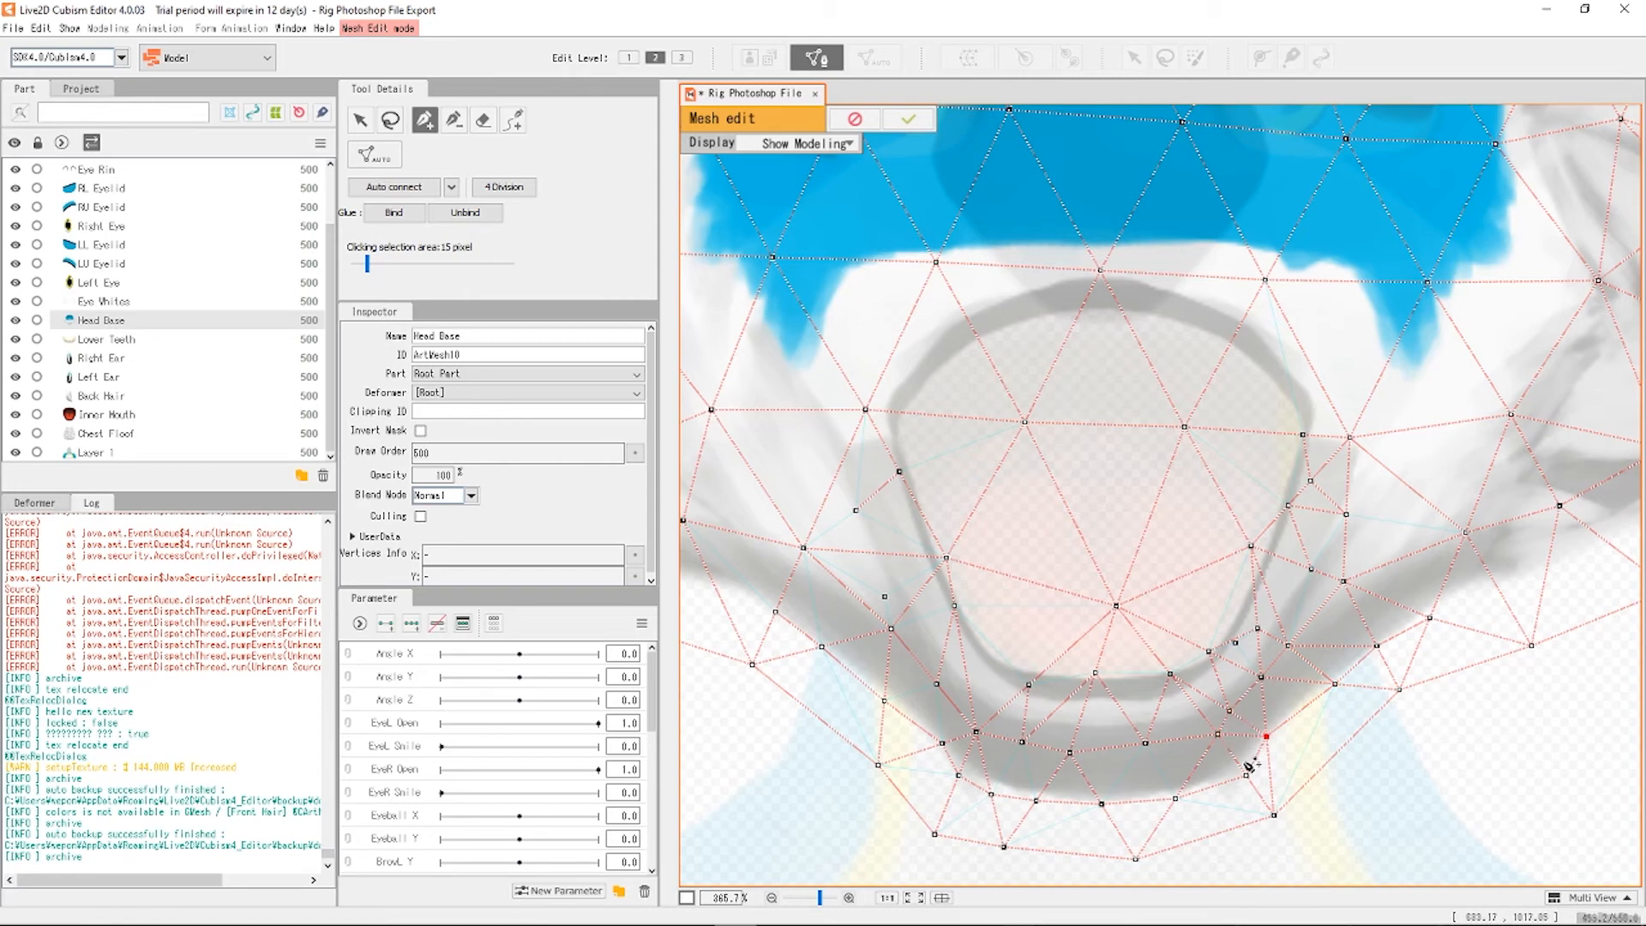
left_click(1273, 814)
left_click(1175, 798)
left_click(1101, 803)
left_click(991, 794)
Connect the left-side mouth points with edges and join the left mouth corner to the mesh.
left_click(878, 763)
left_click(958, 774)
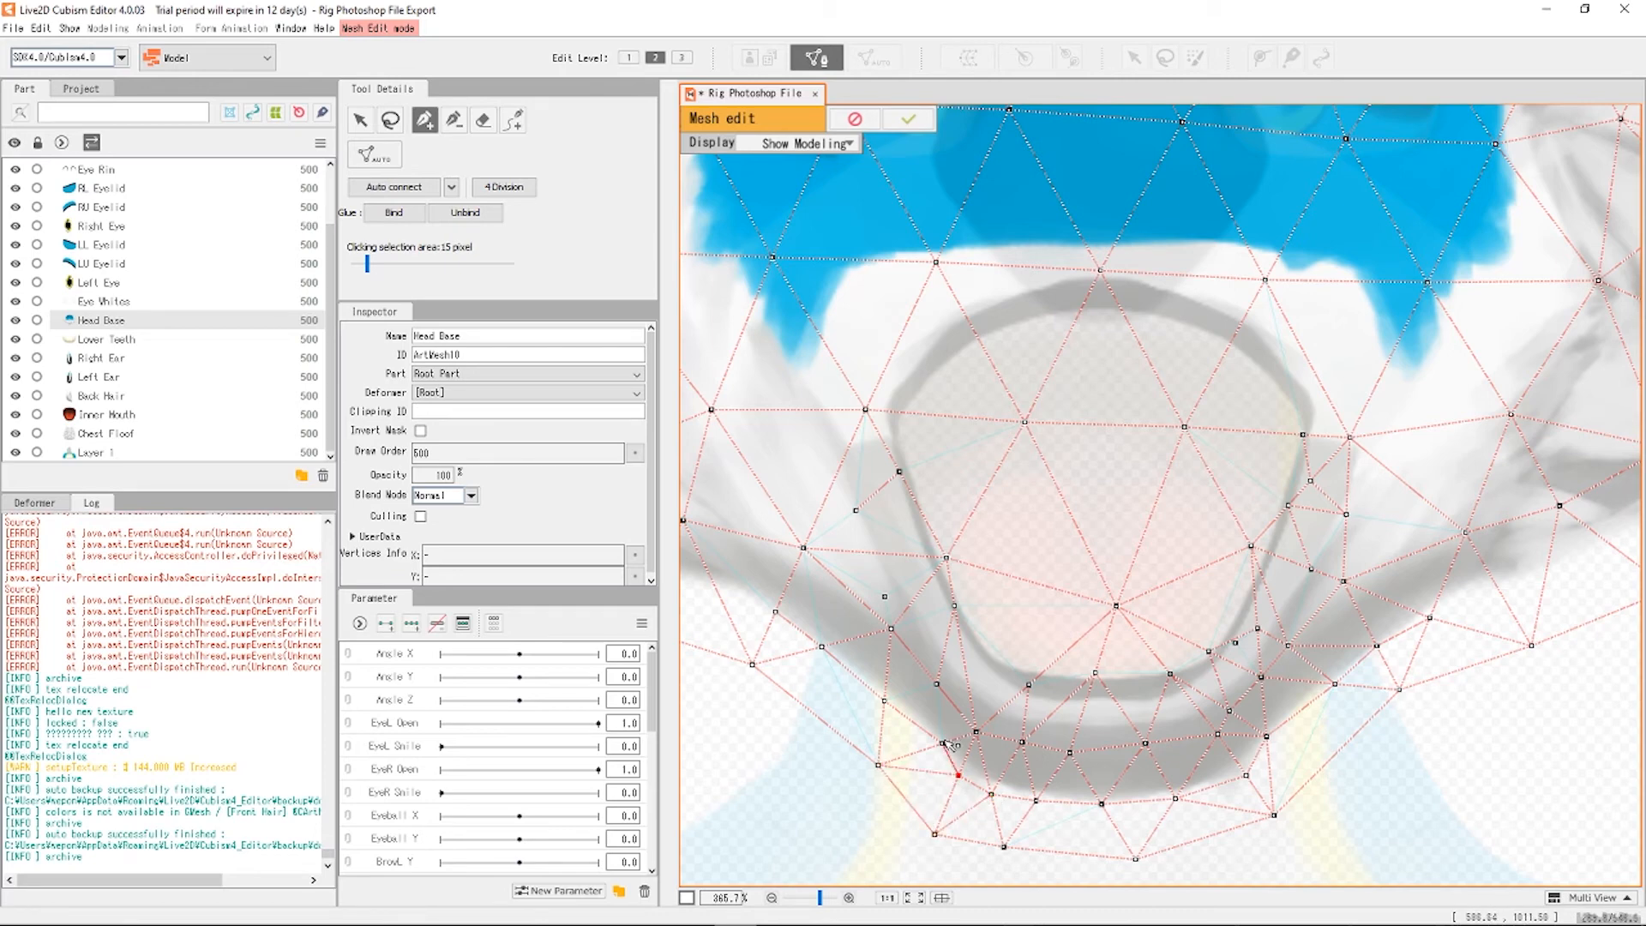
left_click(936, 684)
left_click(885, 701)
left_click(878, 764)
left_click(821, 647)
left_click(803, 548)
left_click(775, 611)
Link the upper mouth edge points and tie them into the surrounding head mesh.
left_click(885, 595)
left_click(1028, 685)
left_click(1095, 672)
left_click(1209, 652)
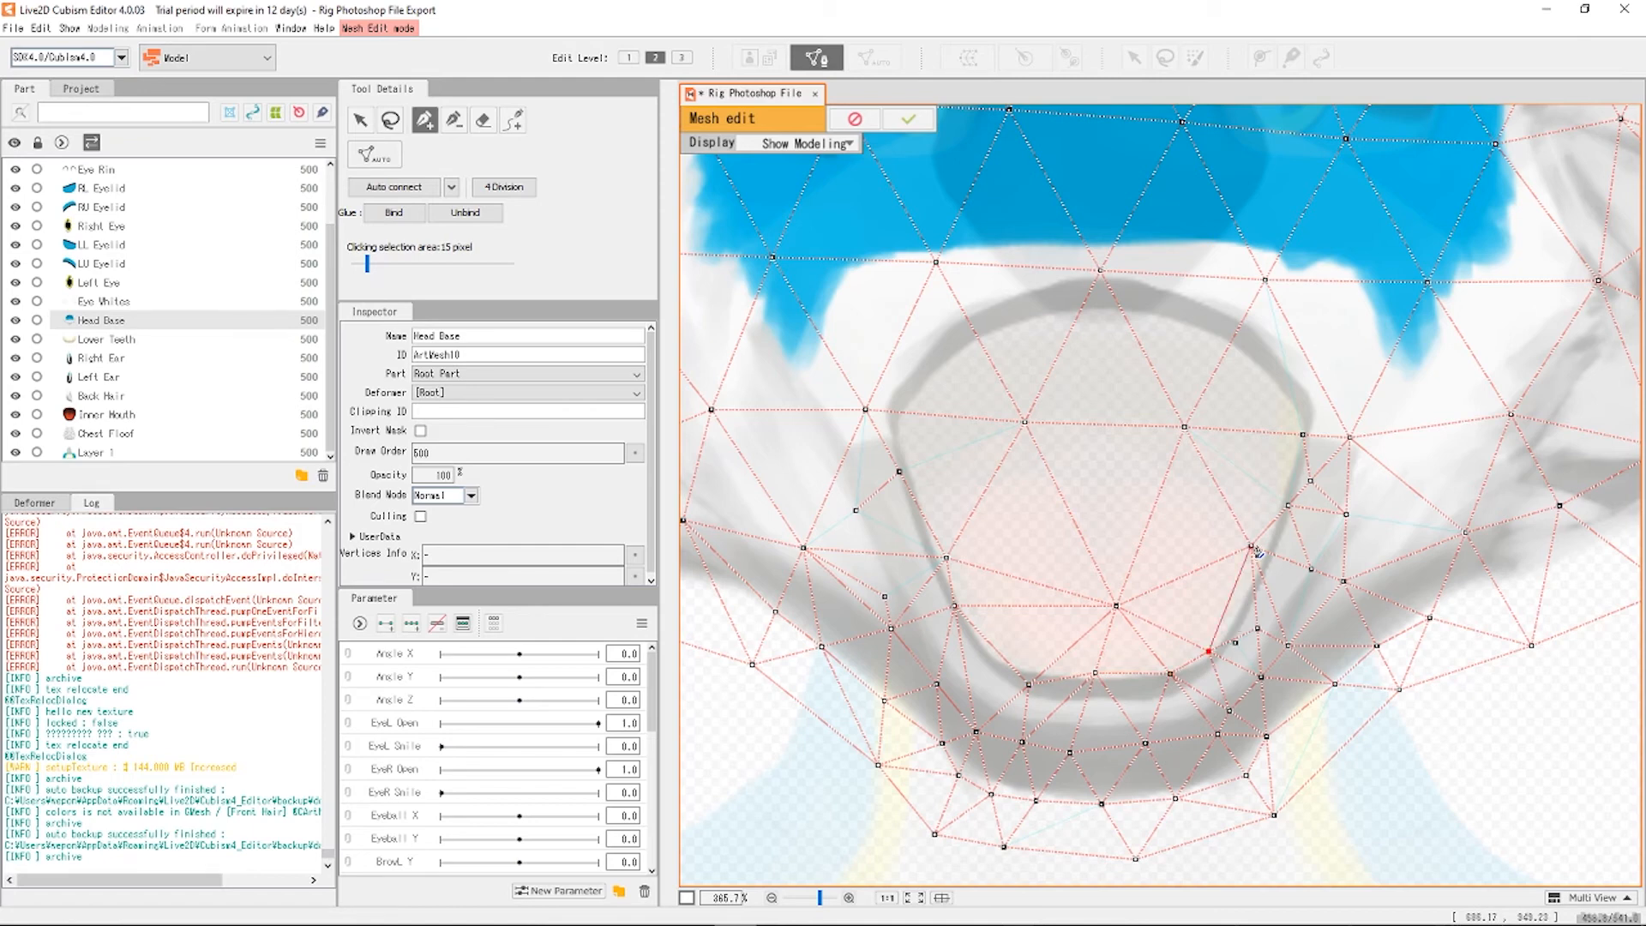
left_click(1311, 568)
left_click(1466, 531)
Connect the upper head points and the left mouth area toward the upper mouth with edges.
left_click(1265, 279)
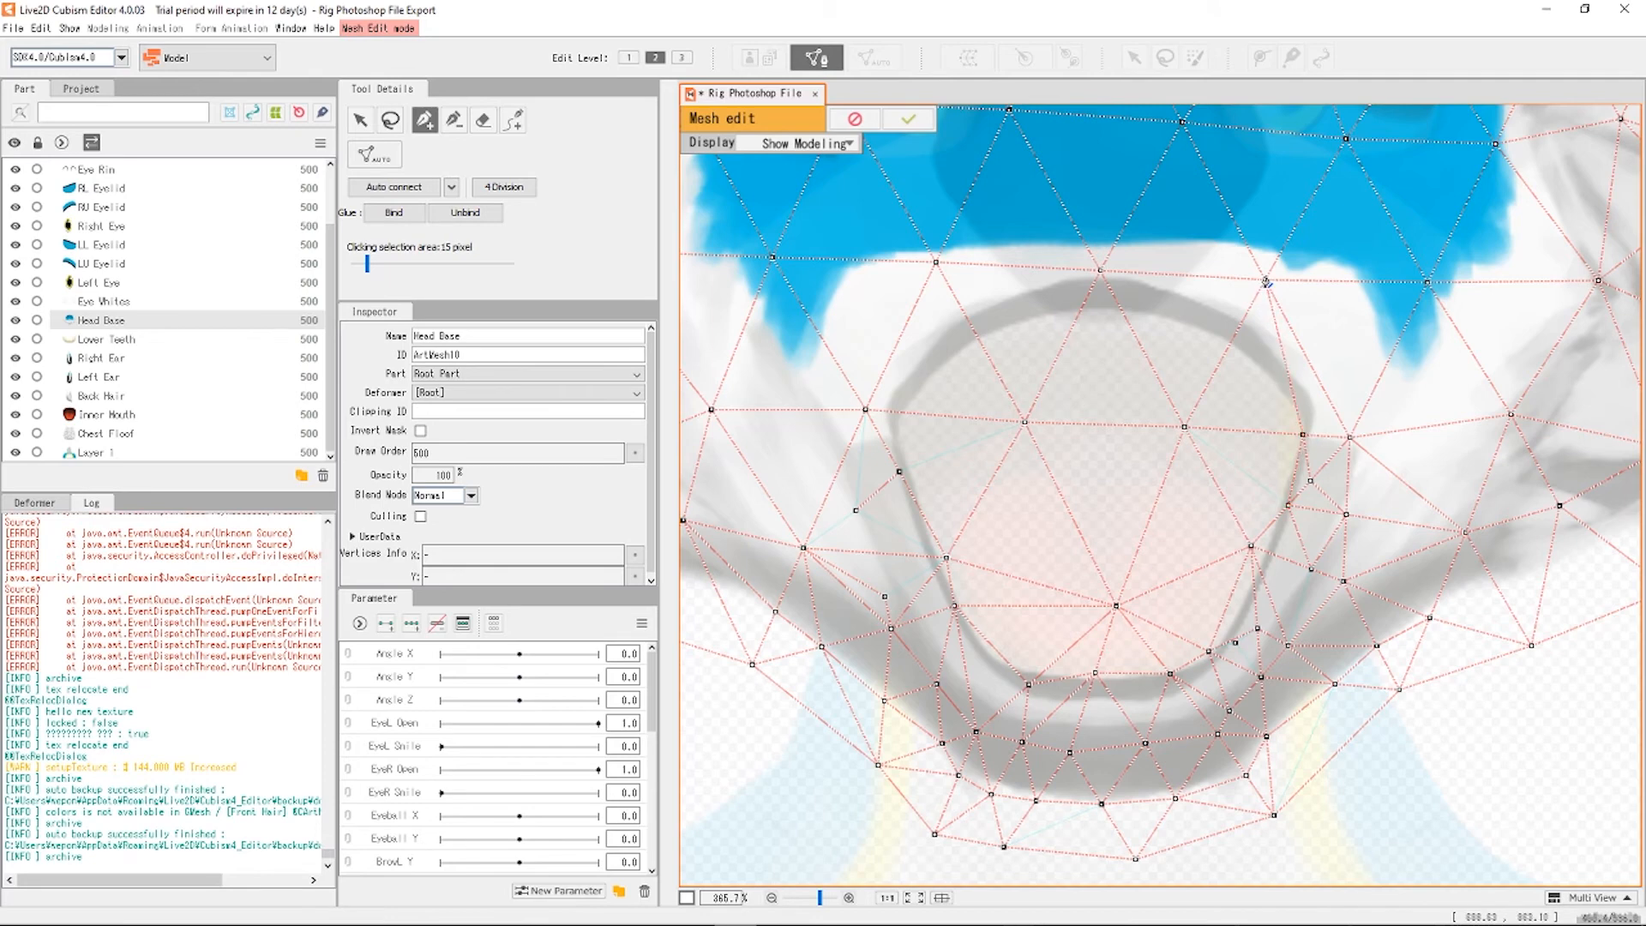
left_click(1185, 428)
left_click(855, 510)
left_click(803, 548)
left_click(899, 470)
scroll(1133, 529, "down", 8)
Apply the hand-edited Head Base mesh and select Eye Whites in the Part palette.
left_click(907, 119)
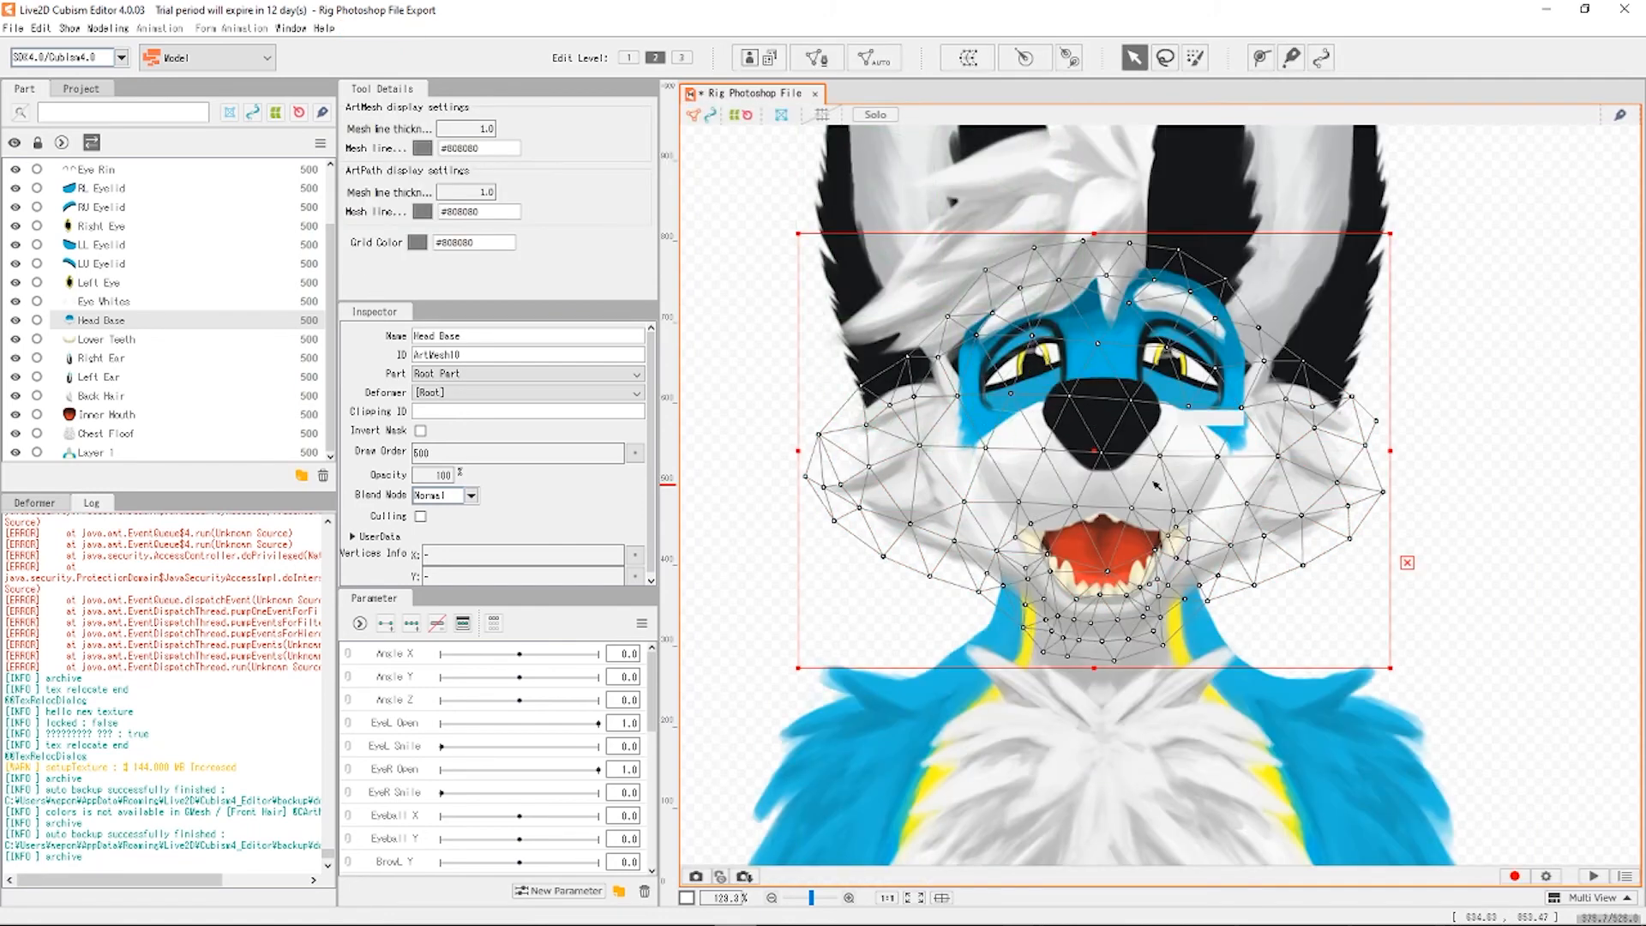
scroll(1061, 602, "up", 5)
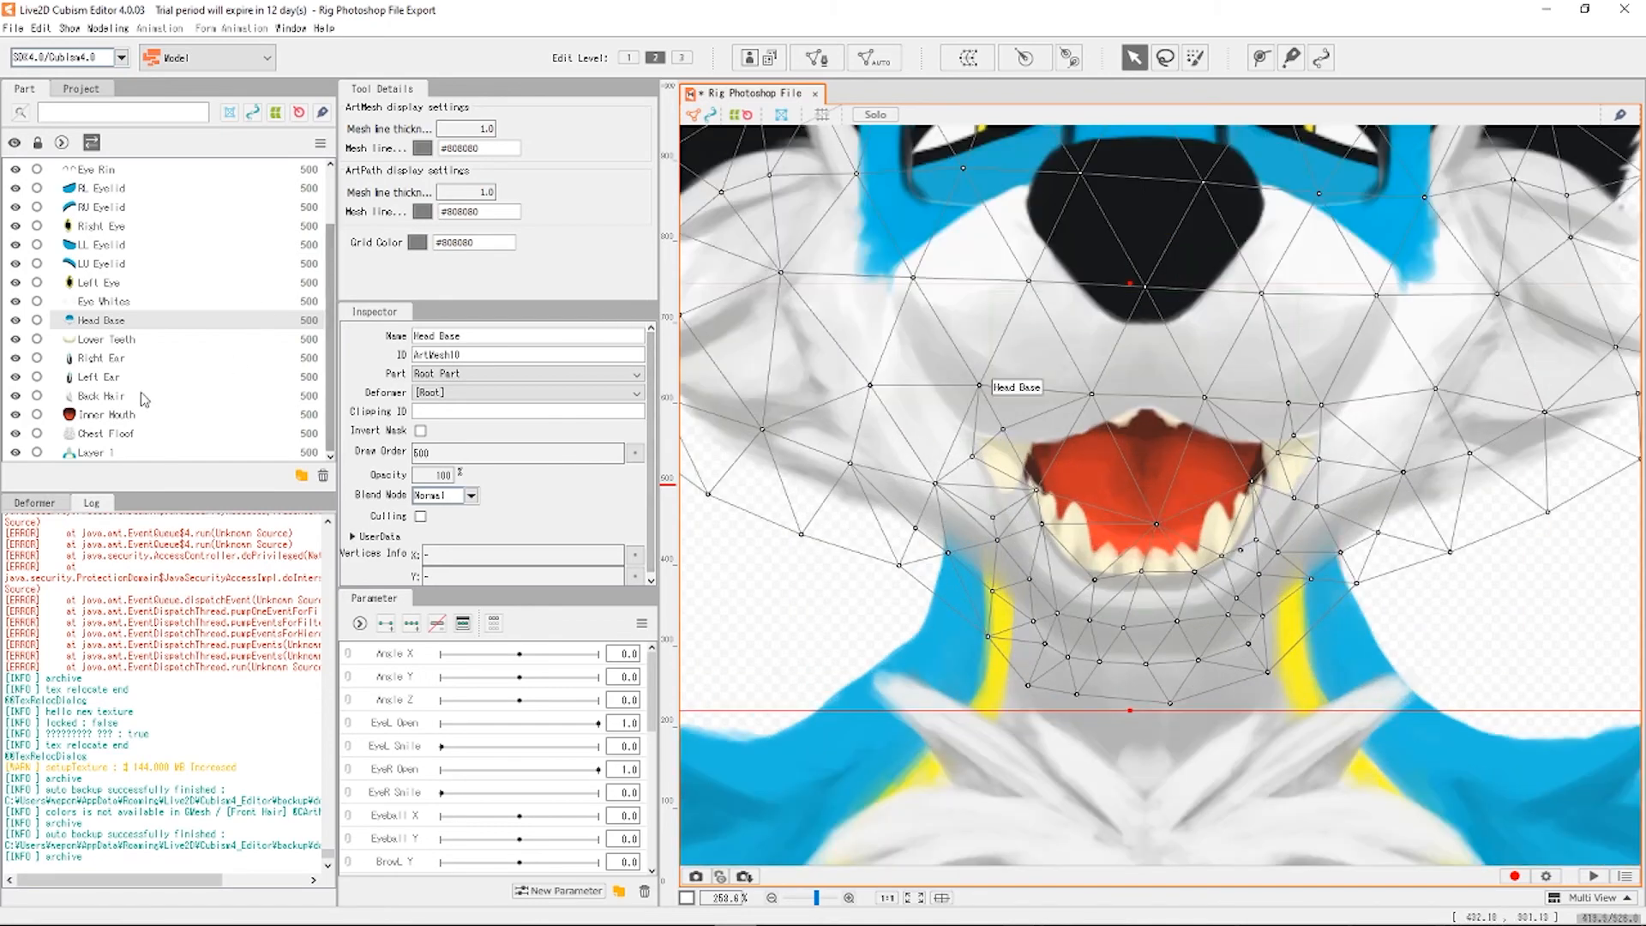
left_click(257, 302)
scroll(830, 150, "down", 4)
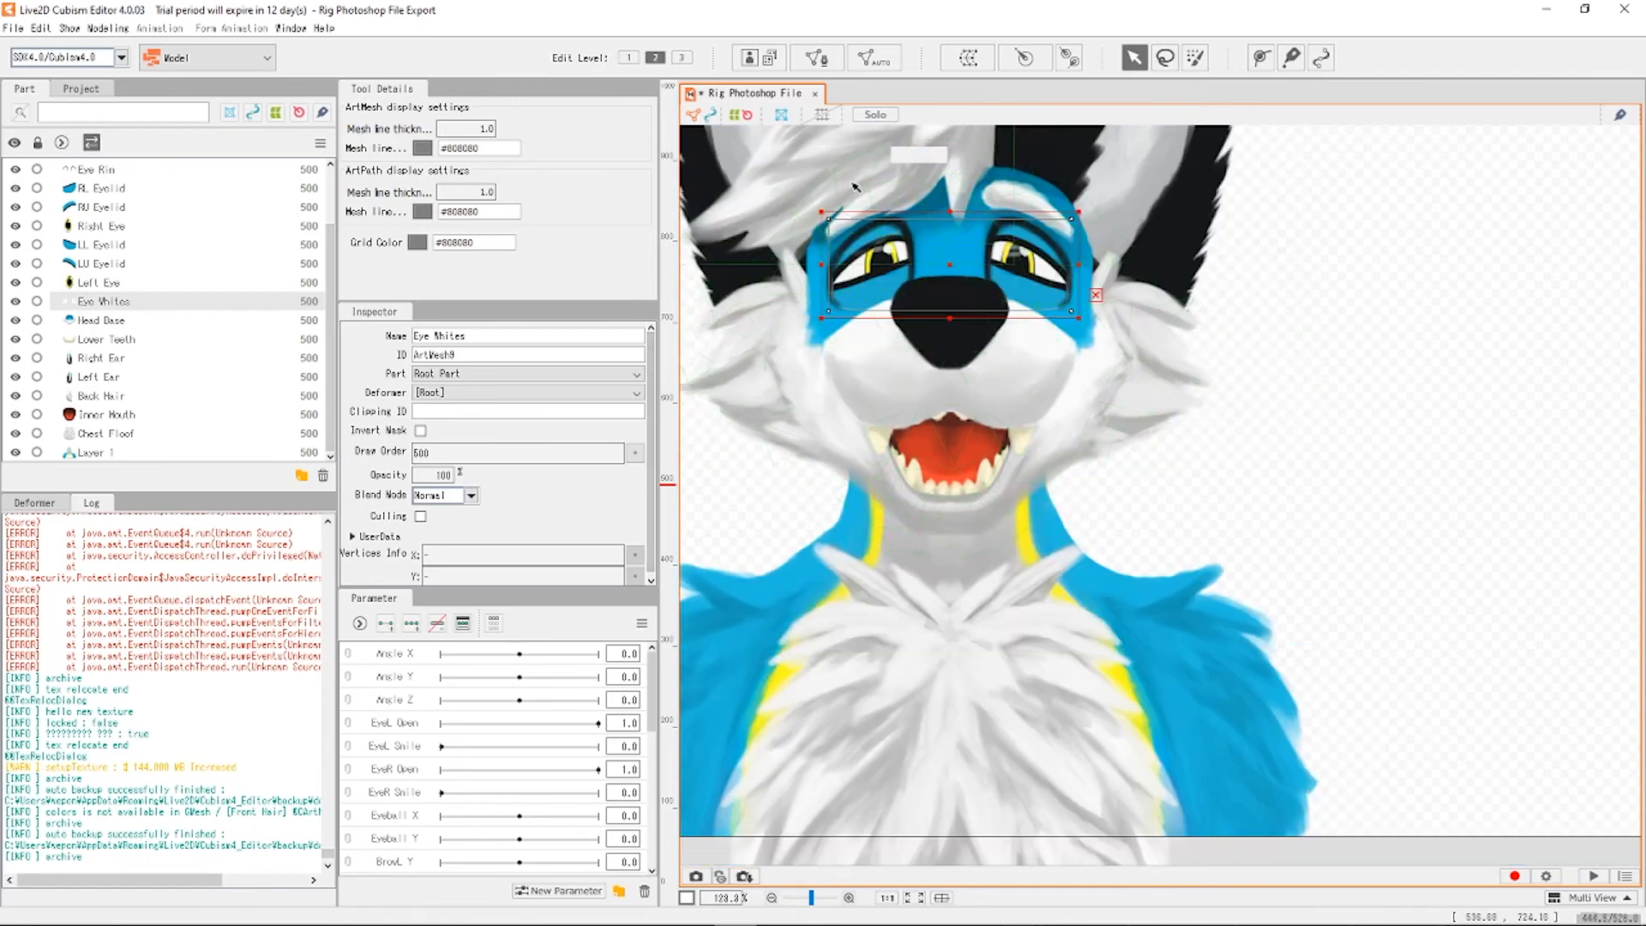
scroll(831, 133, "up", 4)
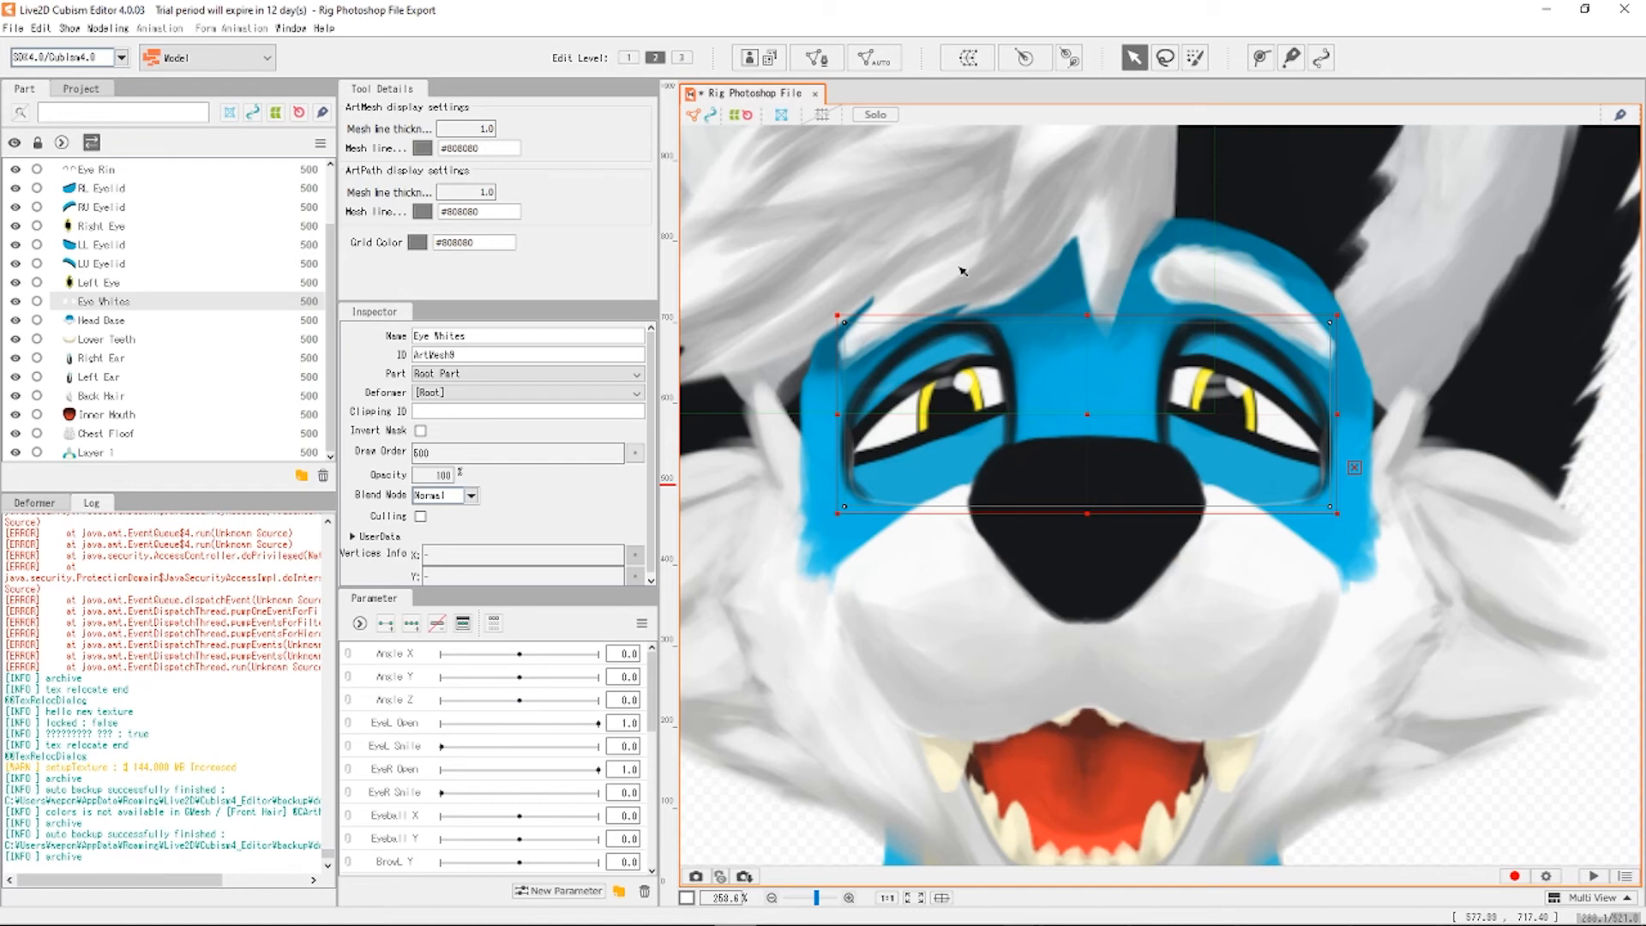
Select the LU Eyelid art mesh under the Left Eye part.
left_click(123, 284)
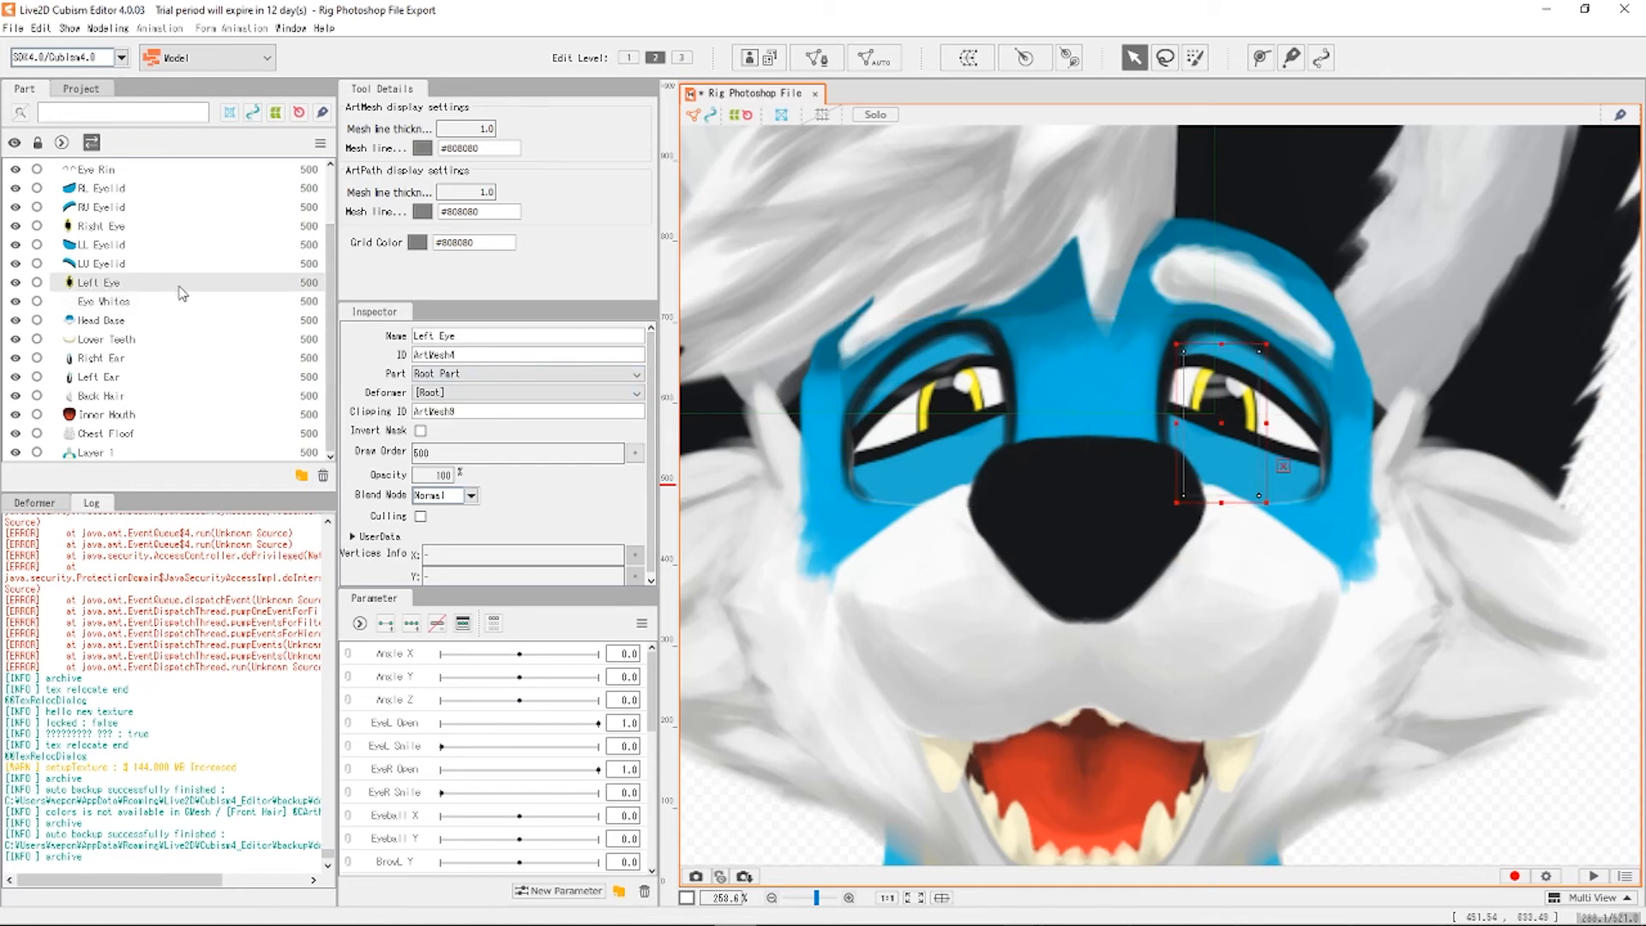
scroll(1098, 269, "down", 2)
scroll(1098, 268, "up", 2)
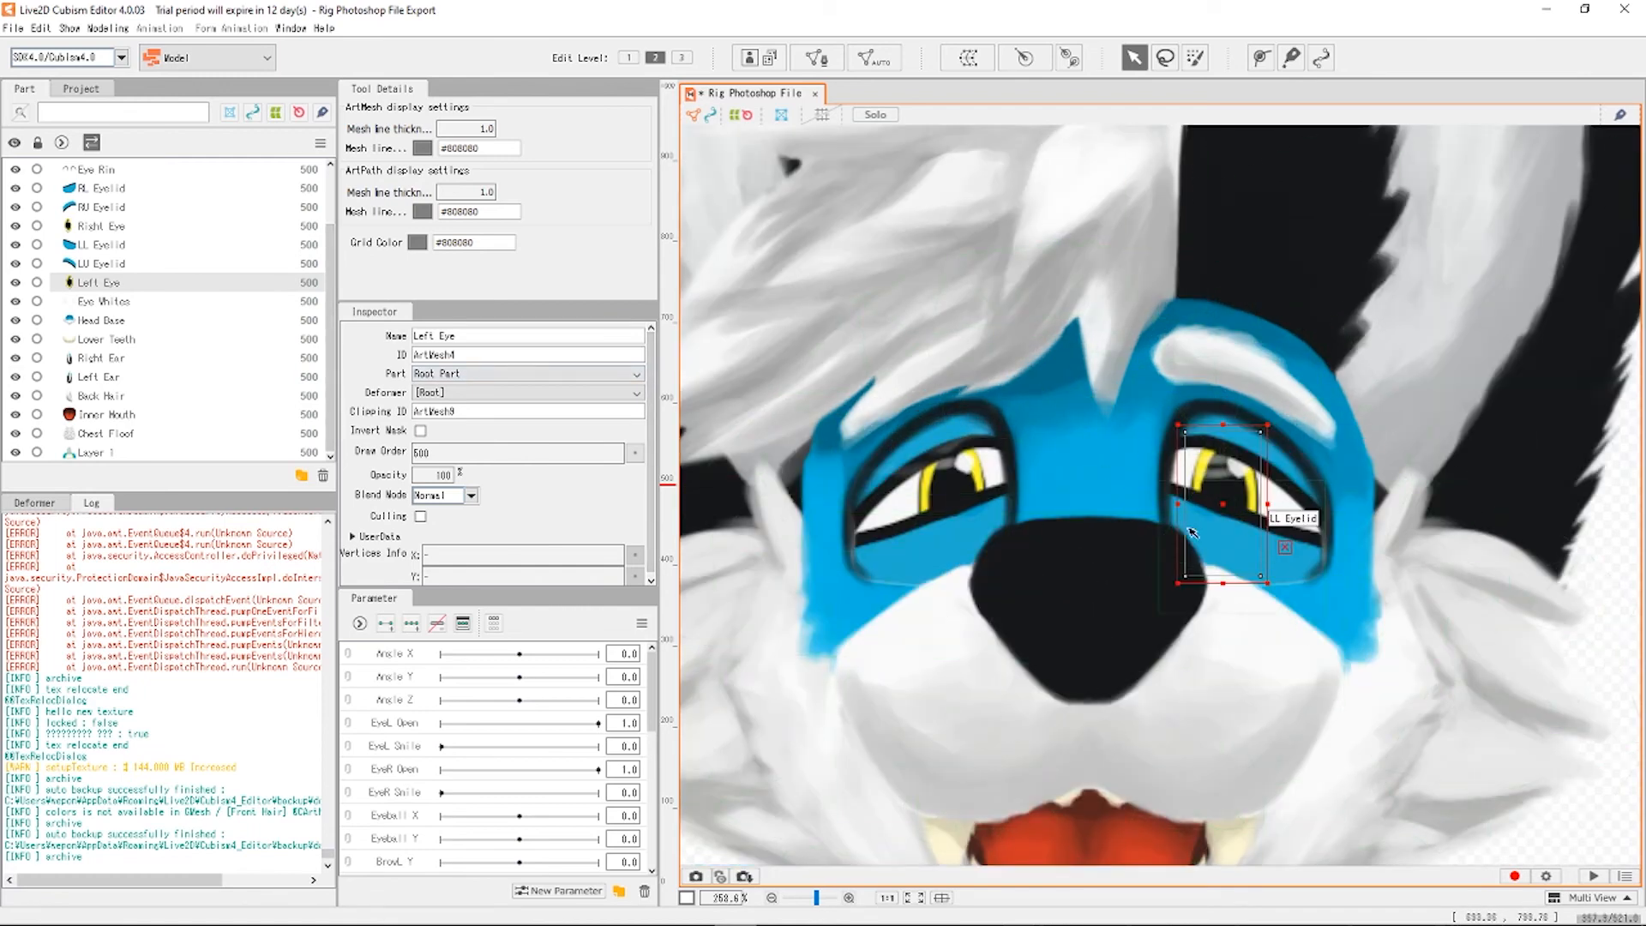
left_click(111, 265)
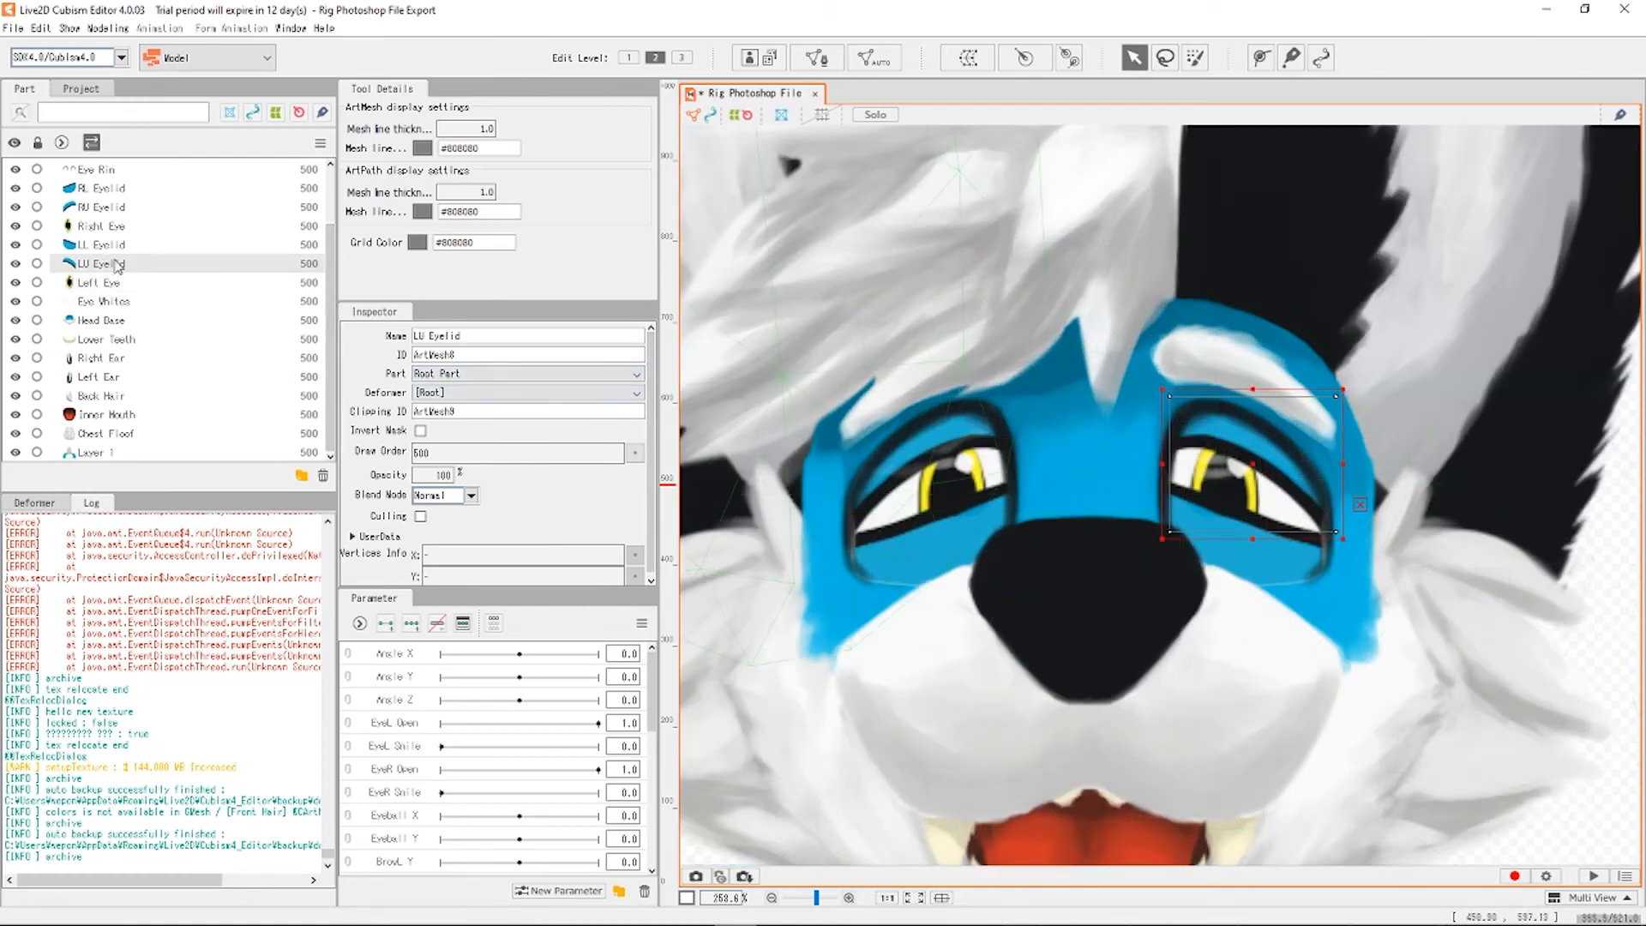
scroll(127, 259, "up", 1)
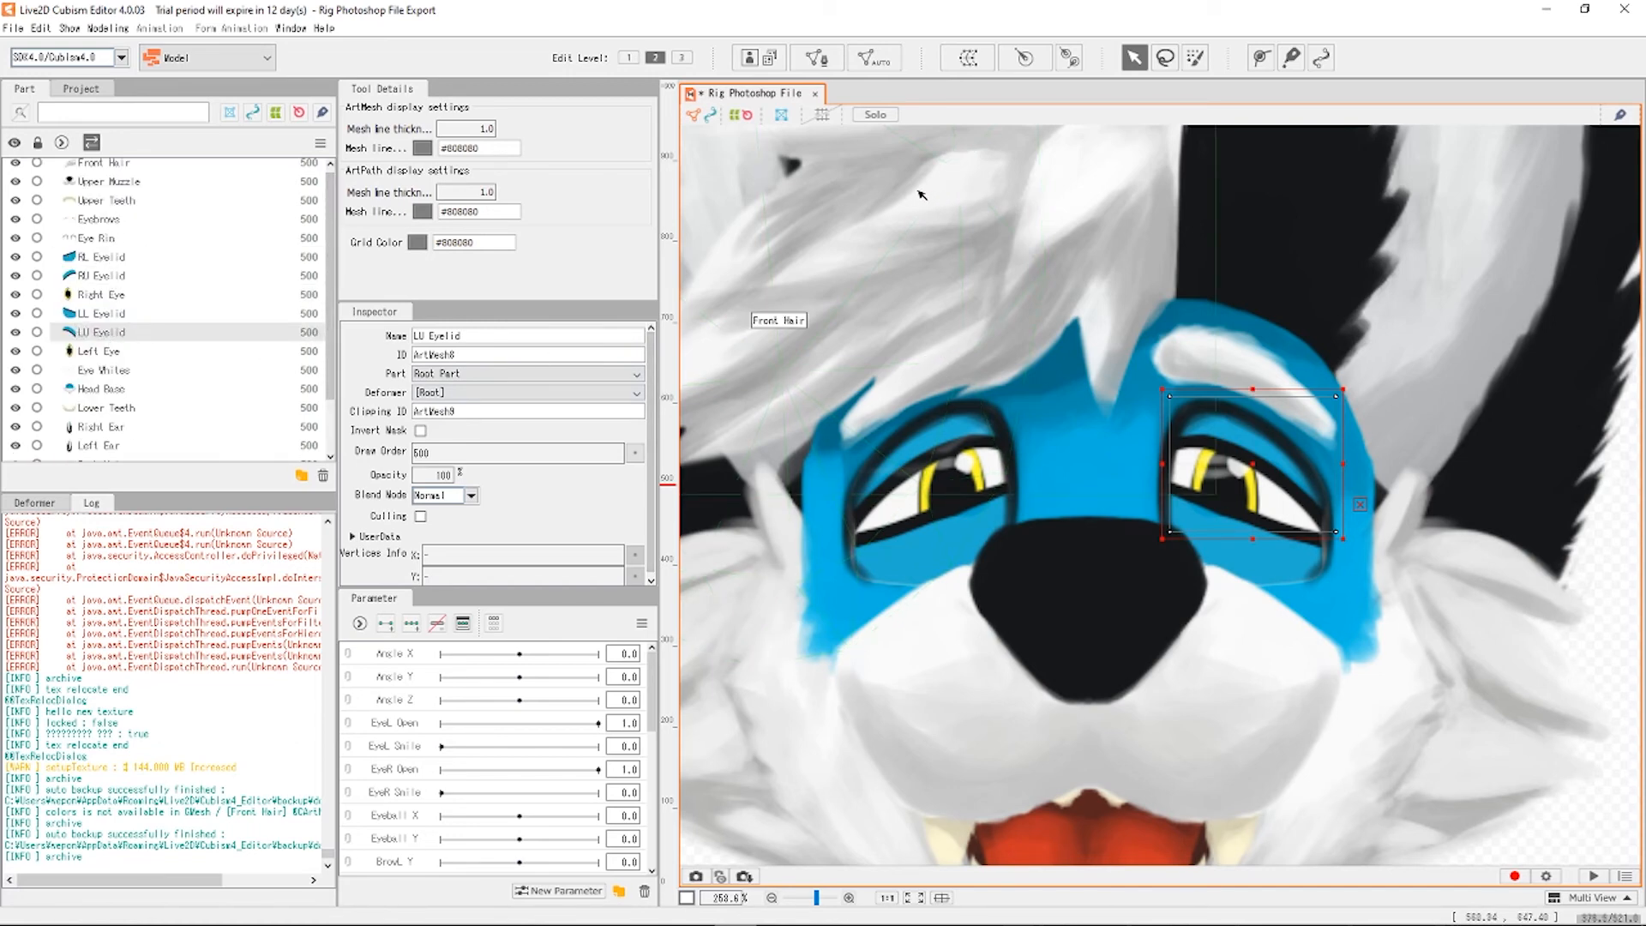
Compare the Deformation and Standard presets on LU Eyelid, apply Eye Lid, then select LL Eyelid.
left_click(868, 62)
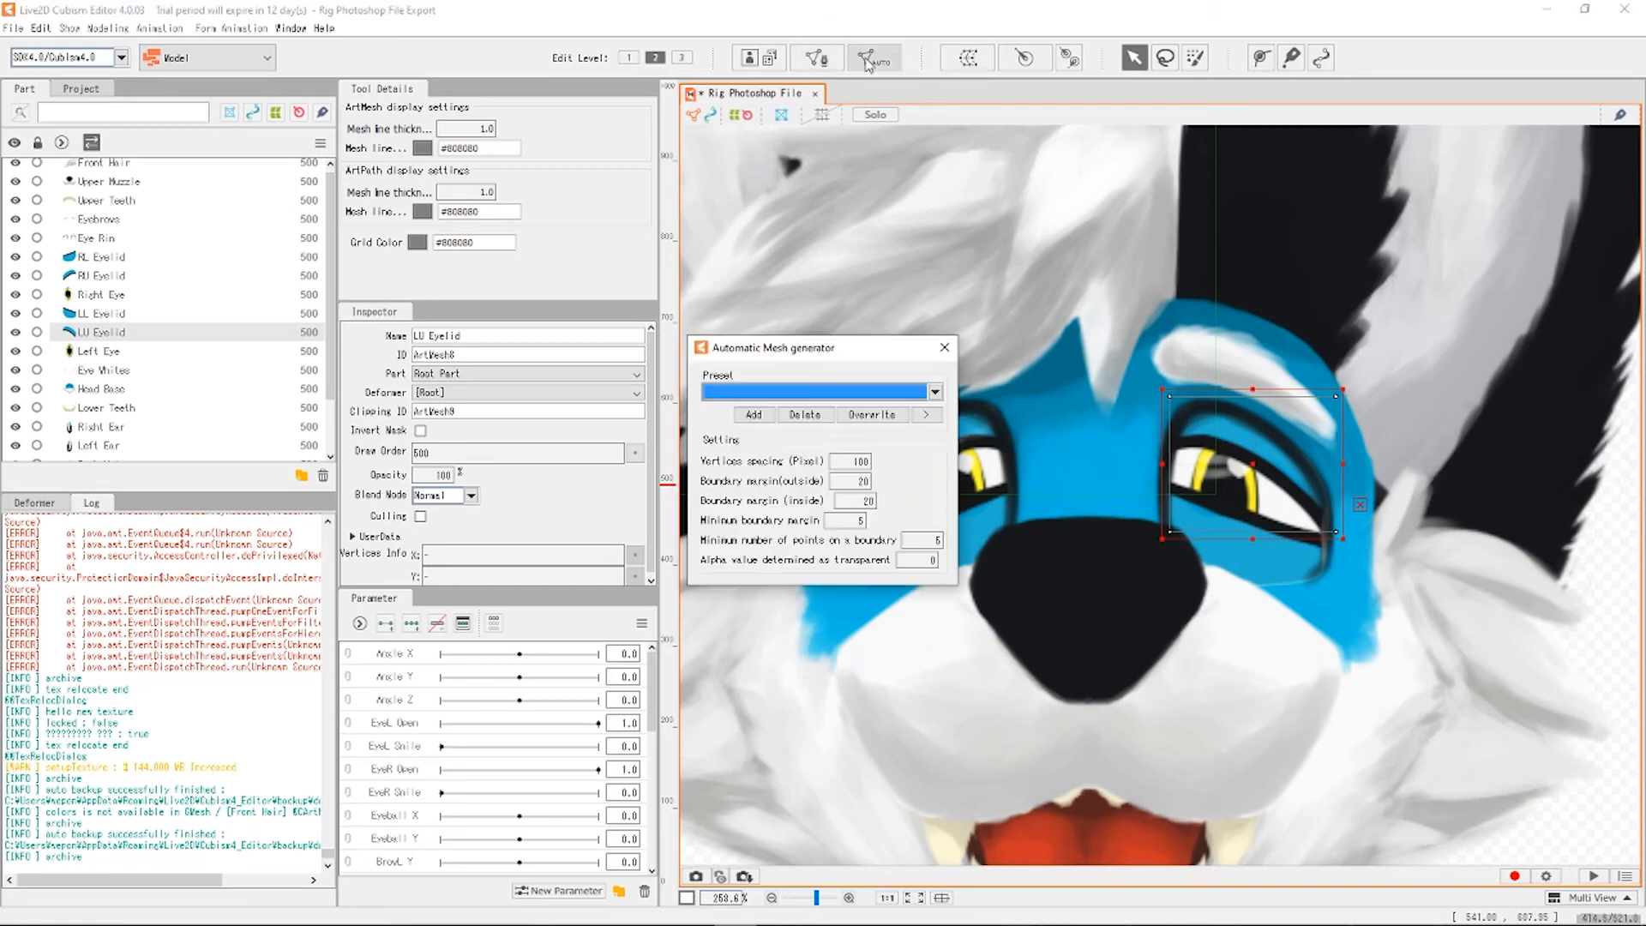
left_click(875, 395)
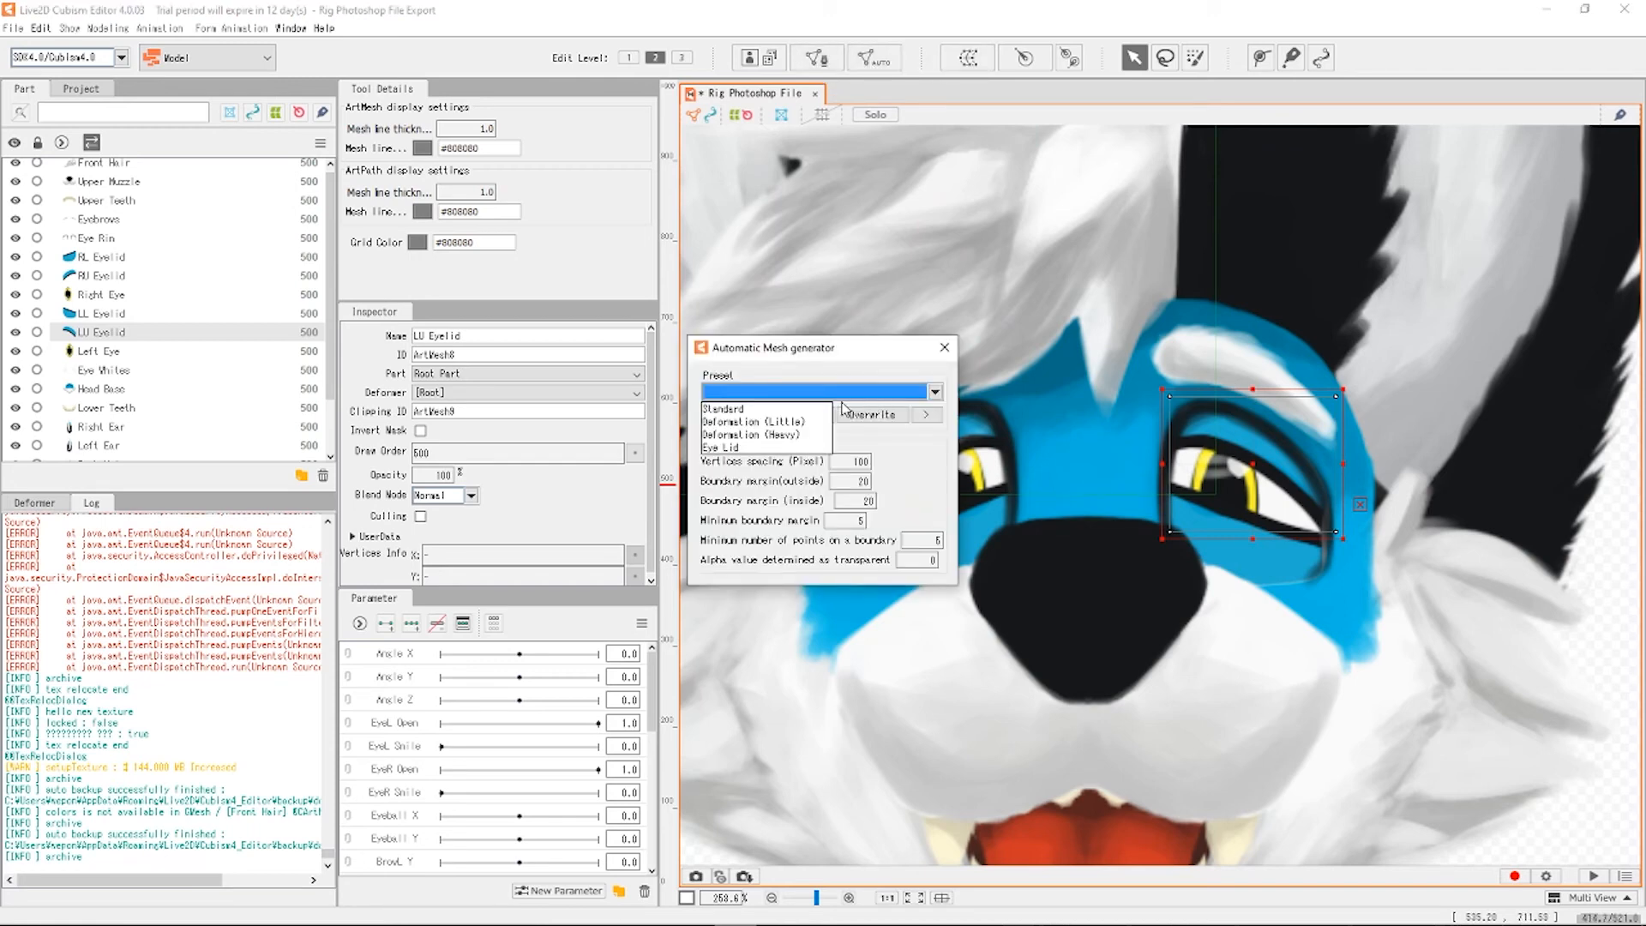
left_click(744, 438)
scroll(1315, 407, "up", 2)
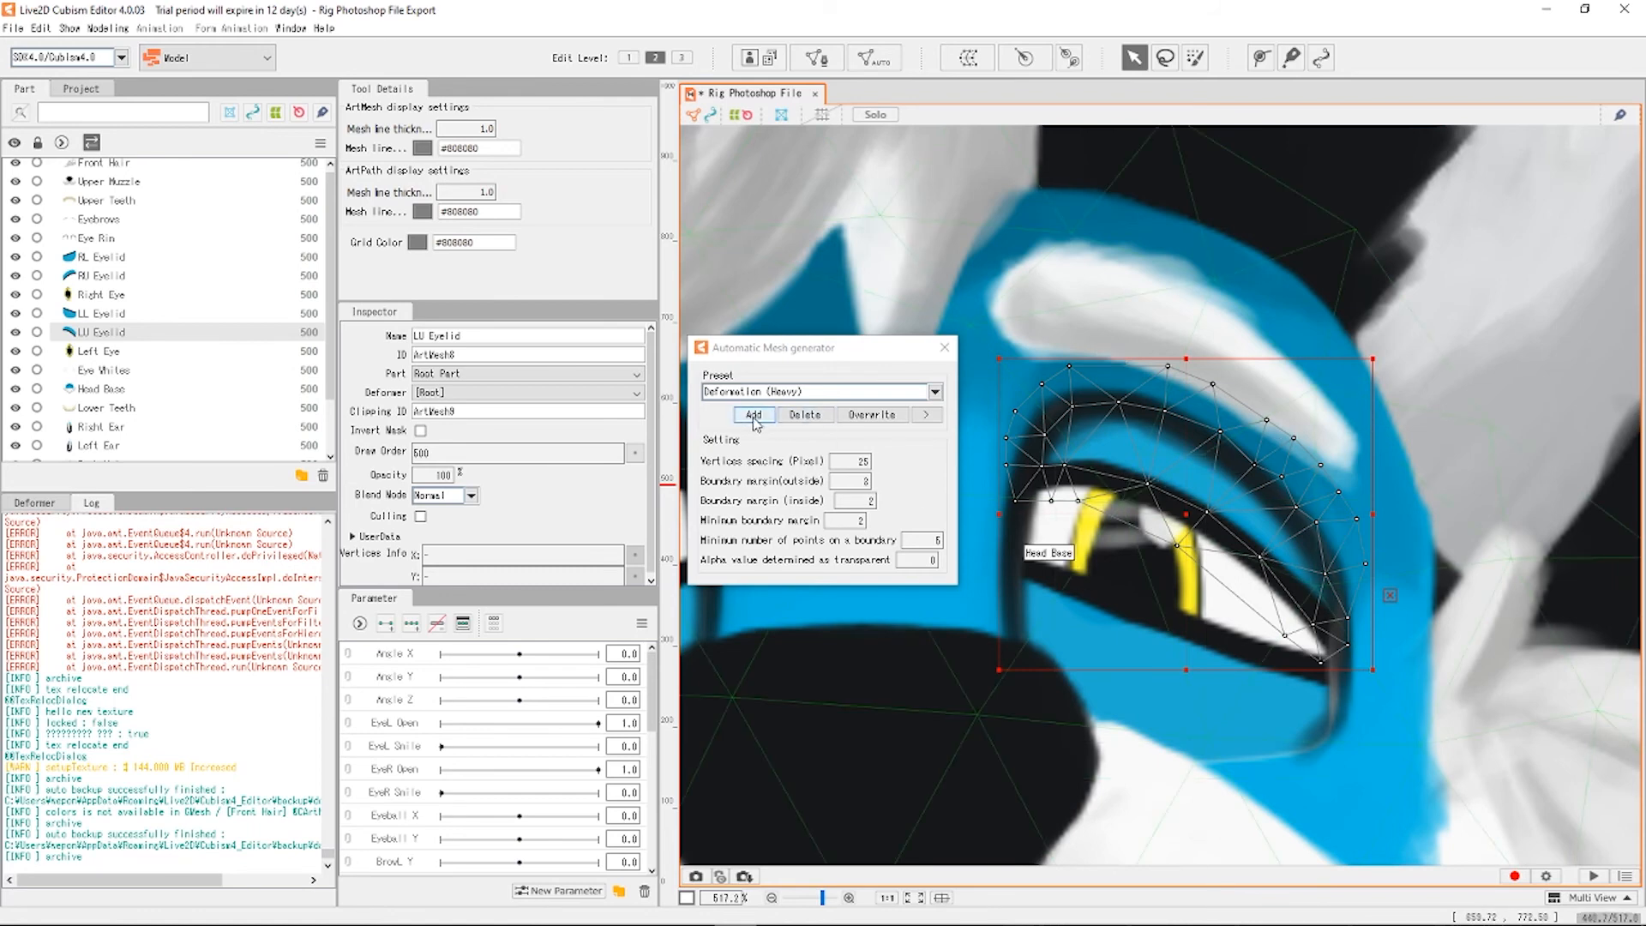
left_click(870, 392)
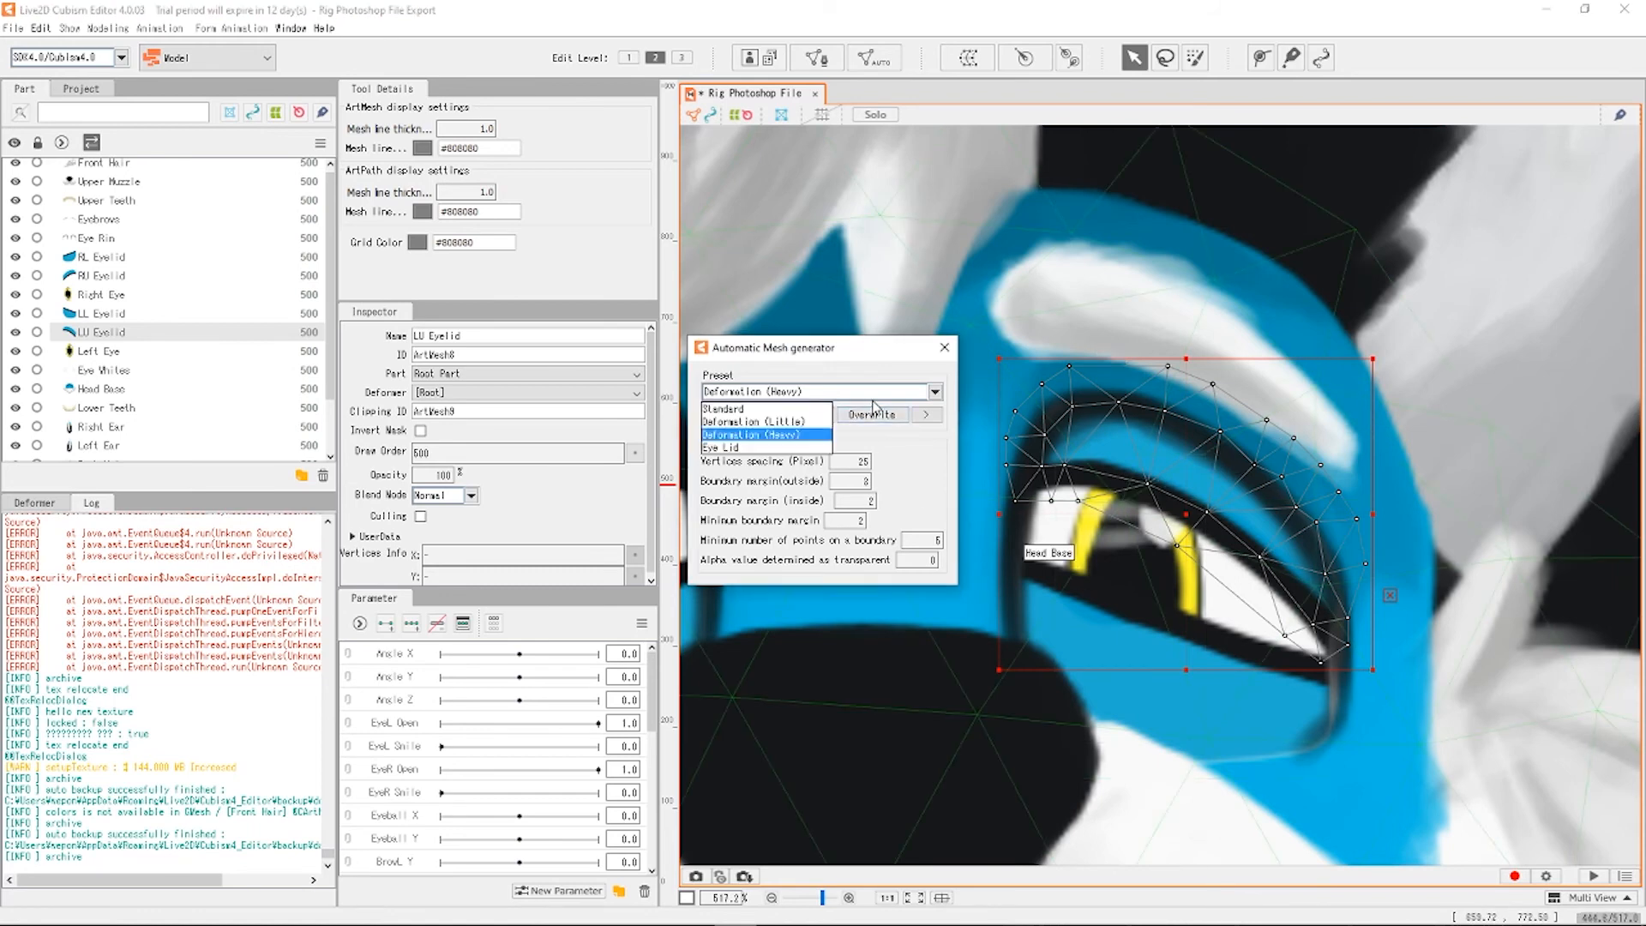
left_click(774, 425)
left_click(804, 392)
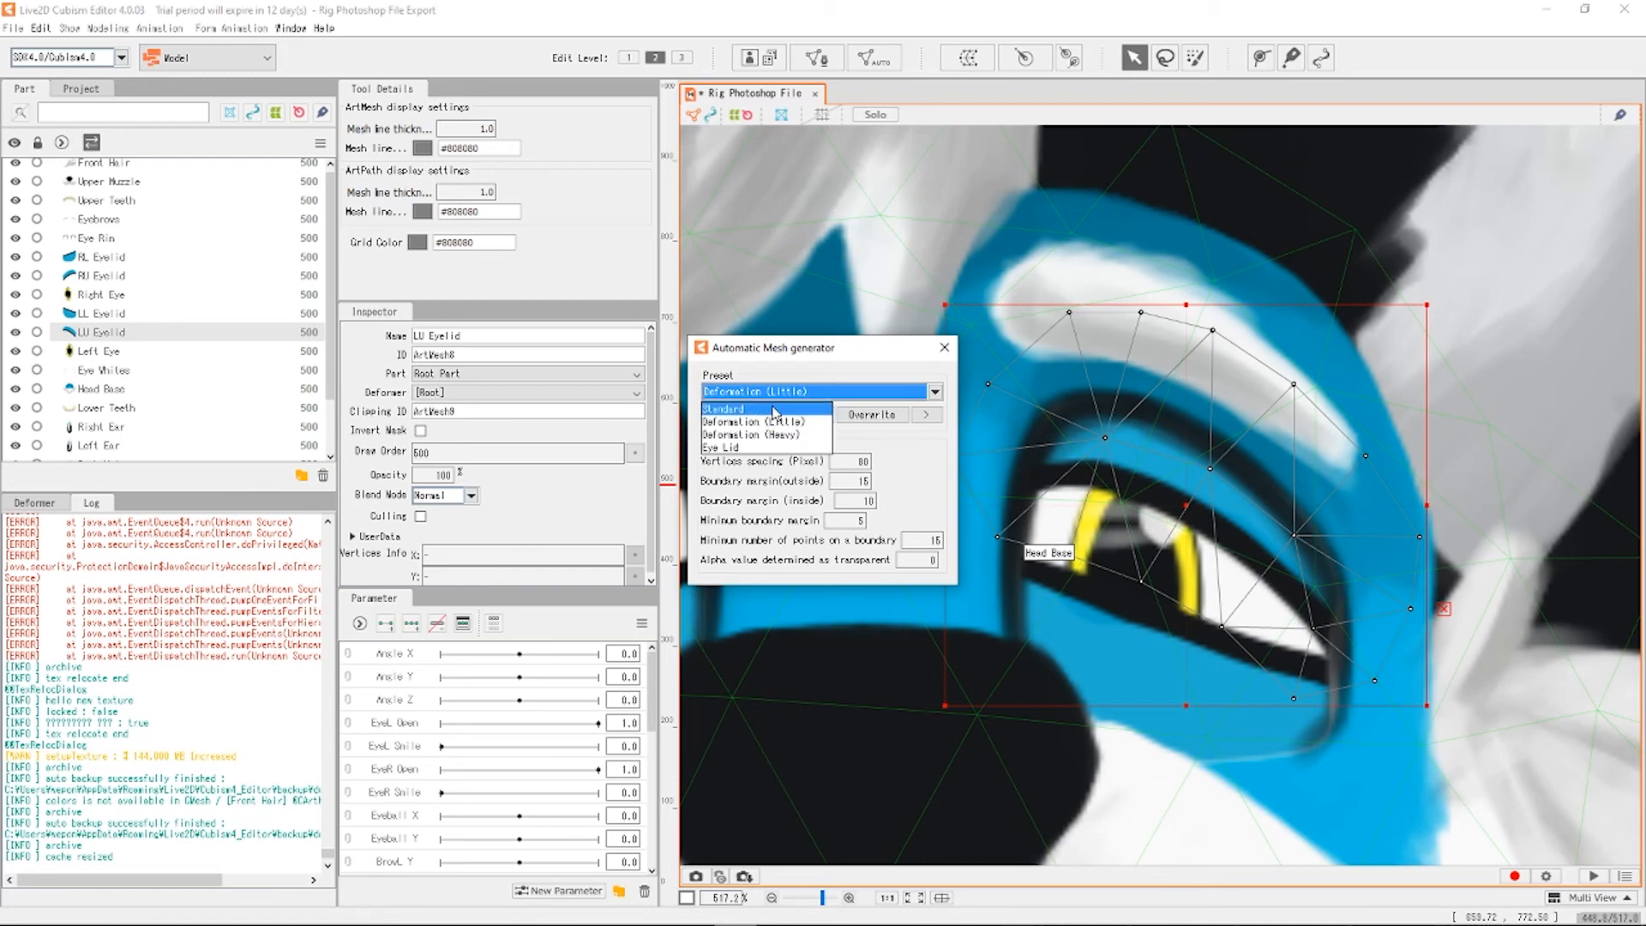
left_click(775, 410)
left_click(780, 392)
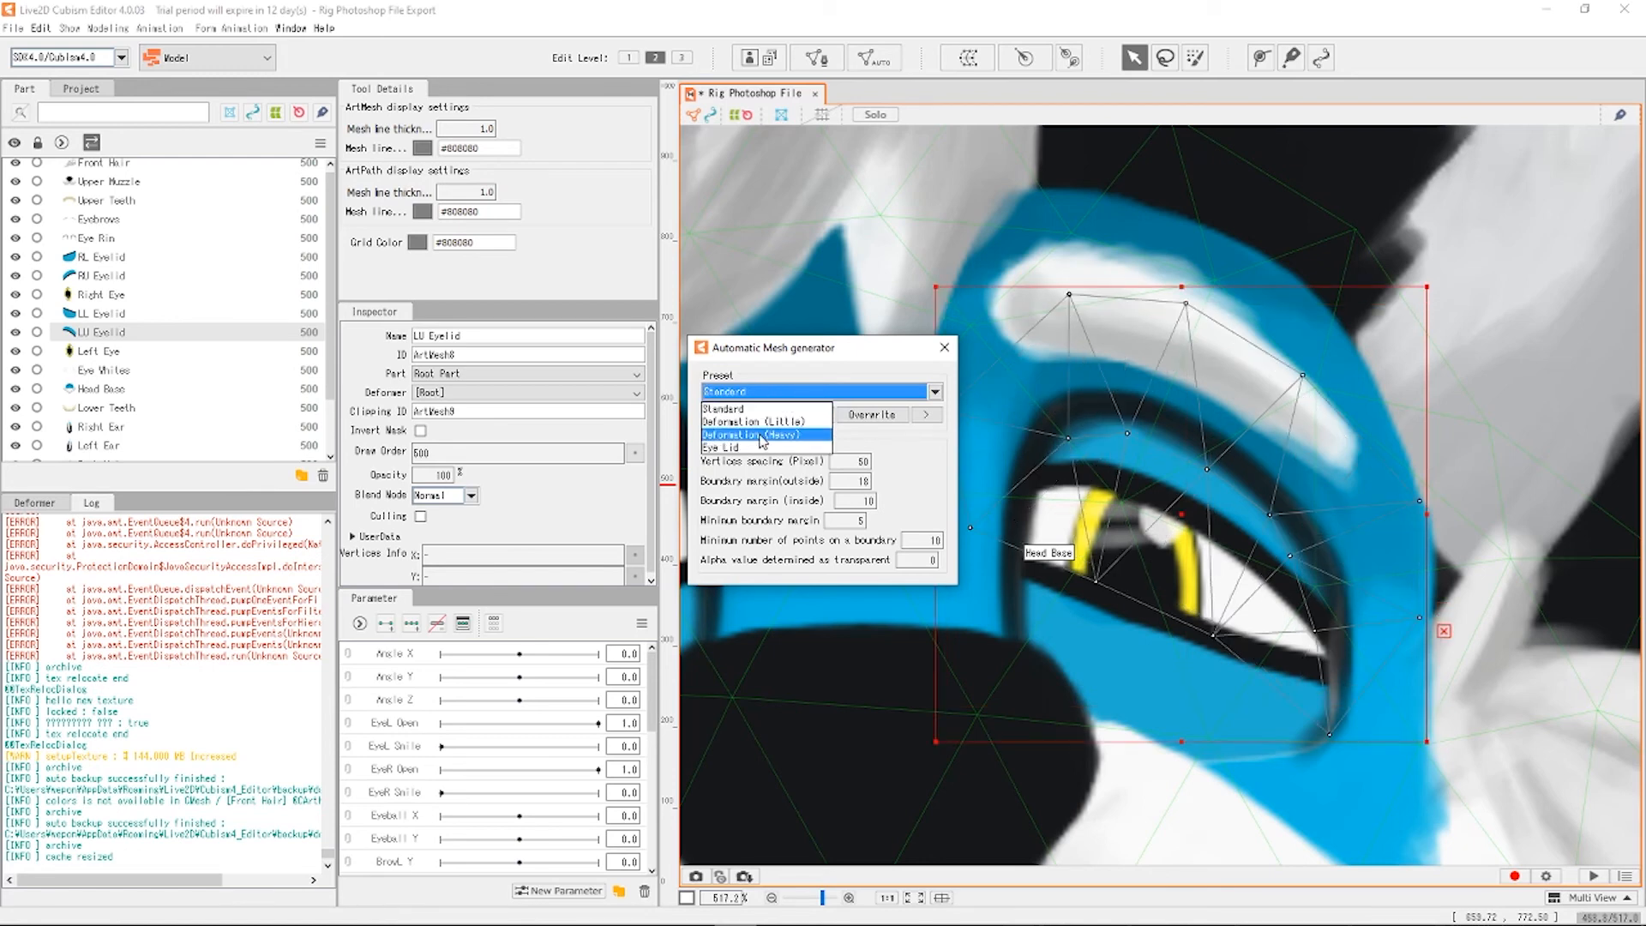
left_click(742, 447)
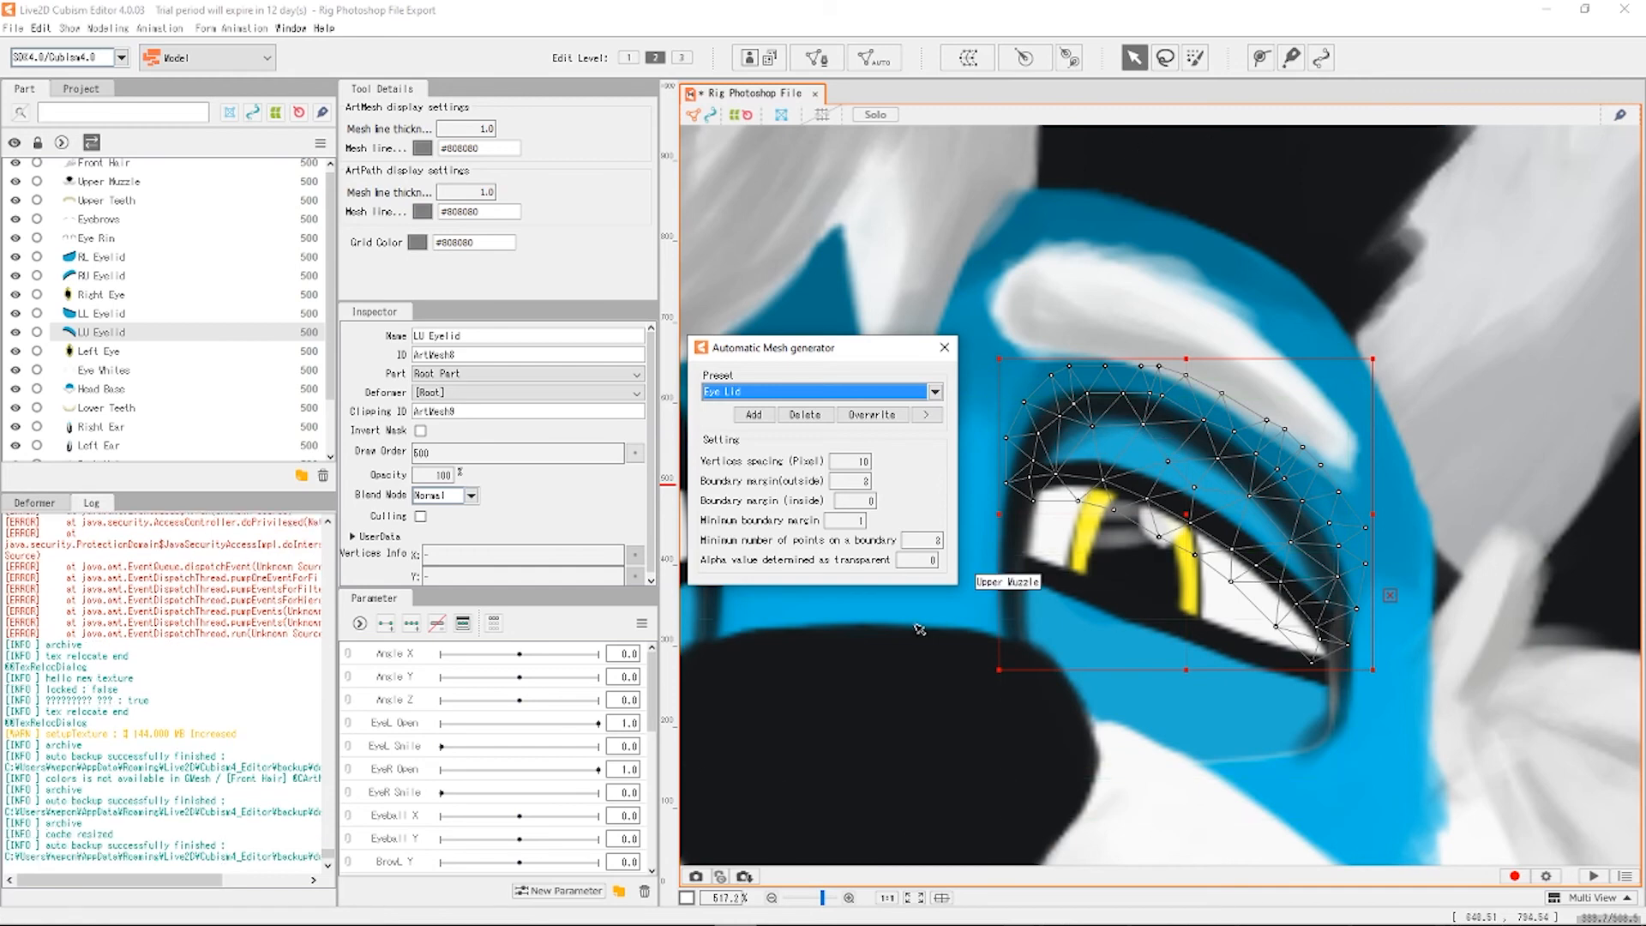
left_click(103, 312)
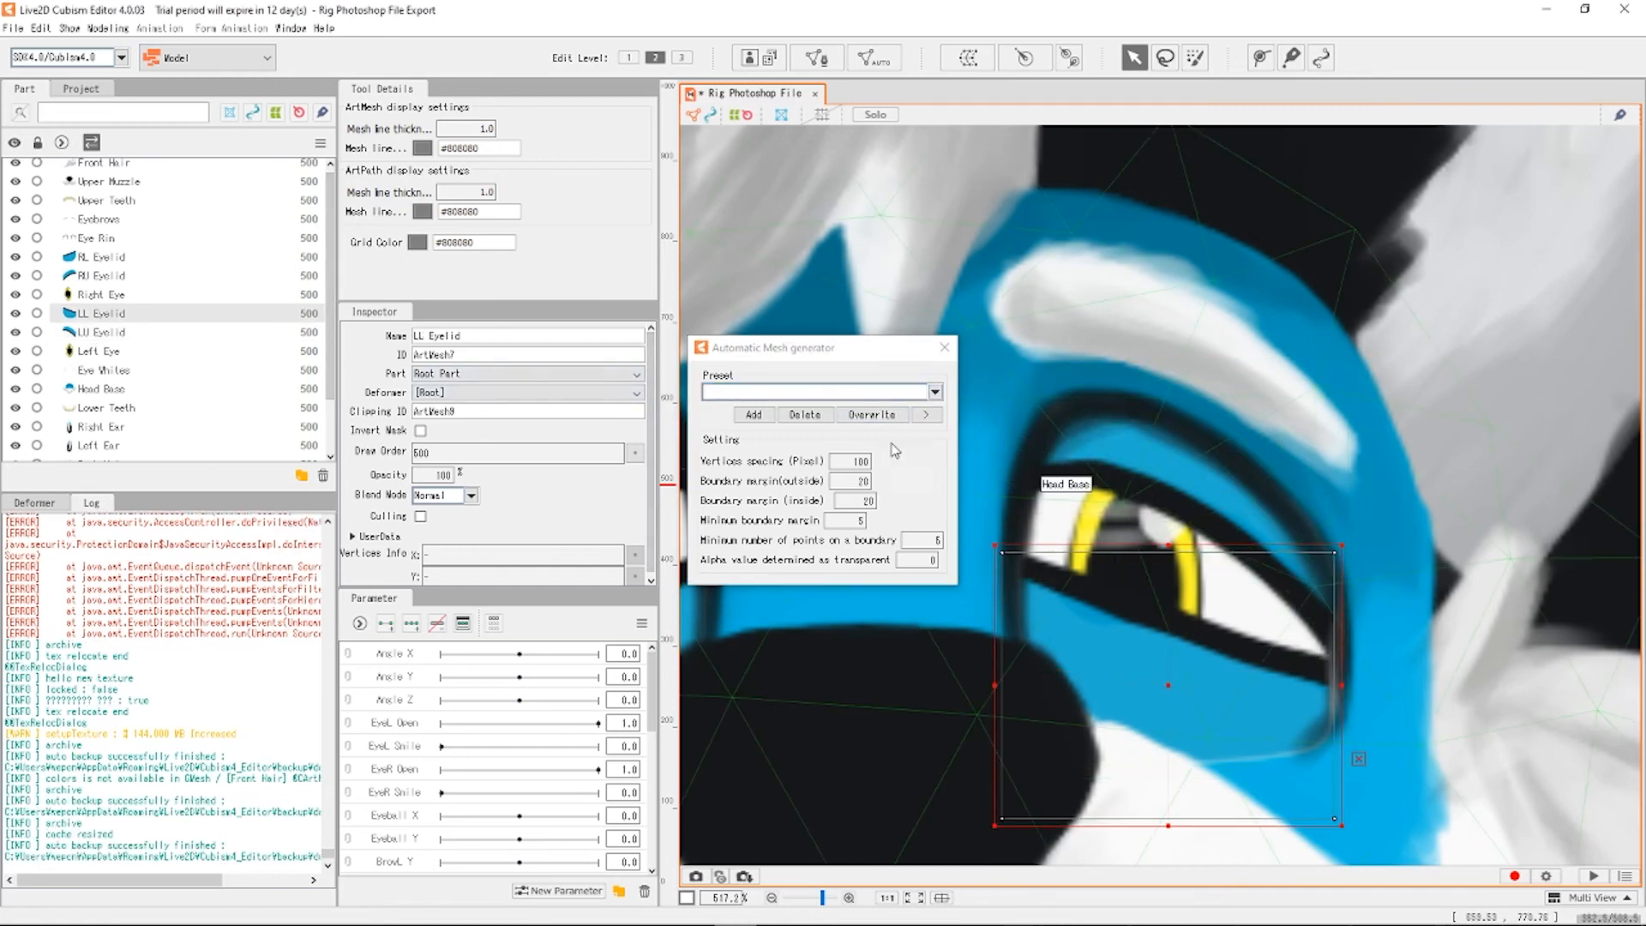
Apply the Eye Lid preset mesh to the LL Eyelid and the RU Eyelid.
left_click(934, 392)
left_click(759, 448)
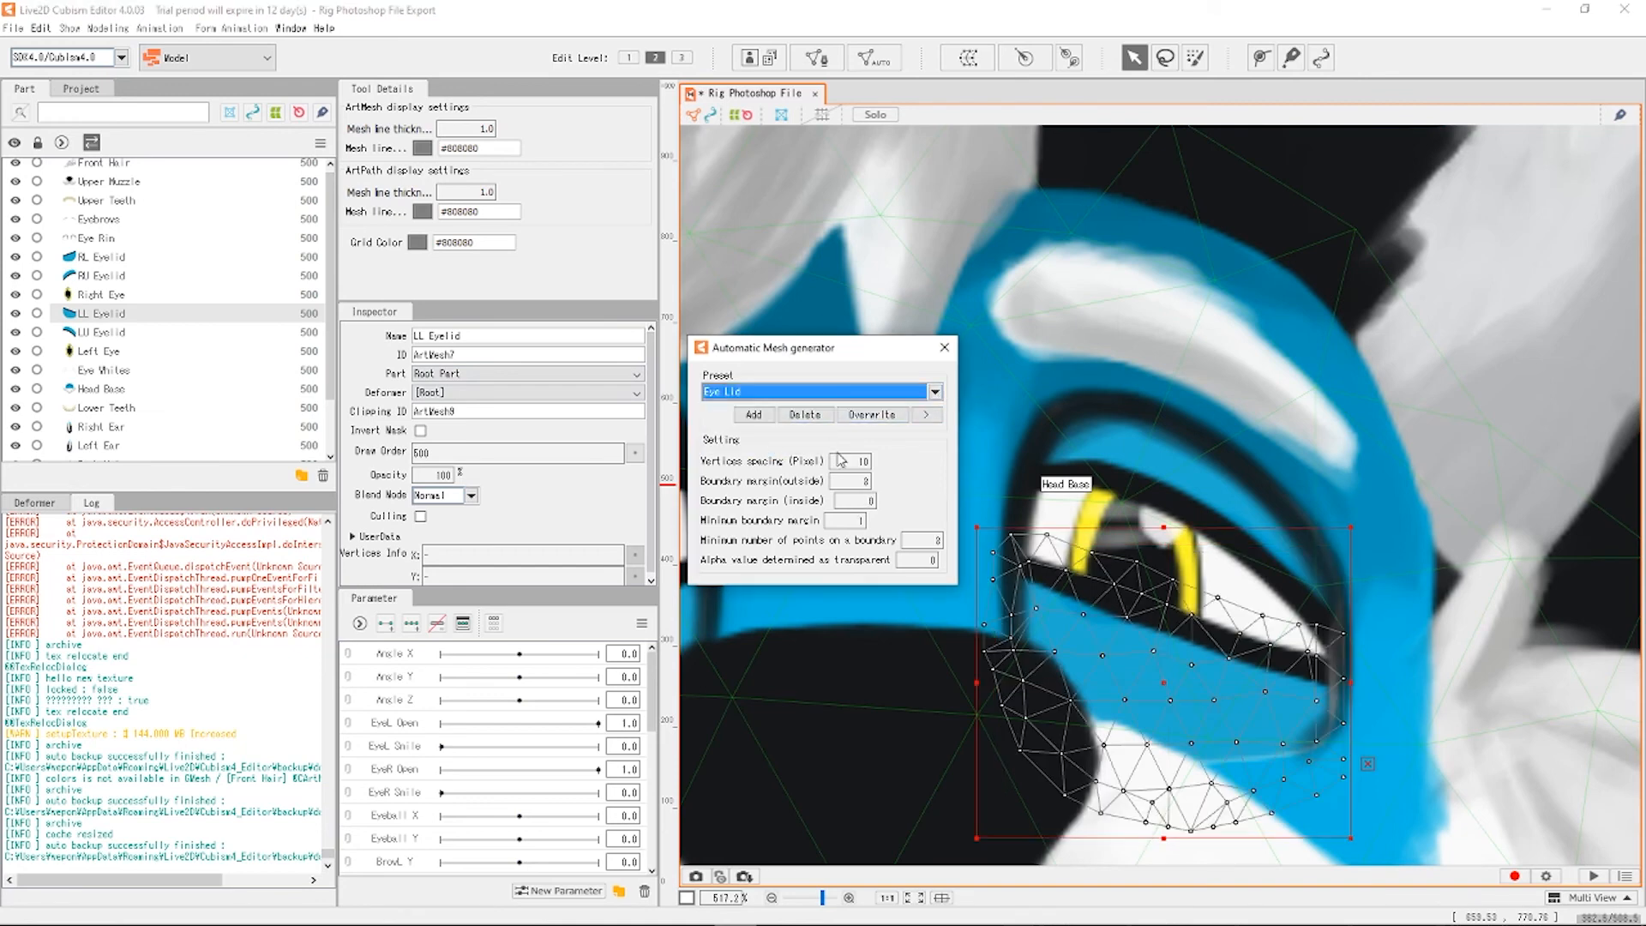
left_click(109, 278)
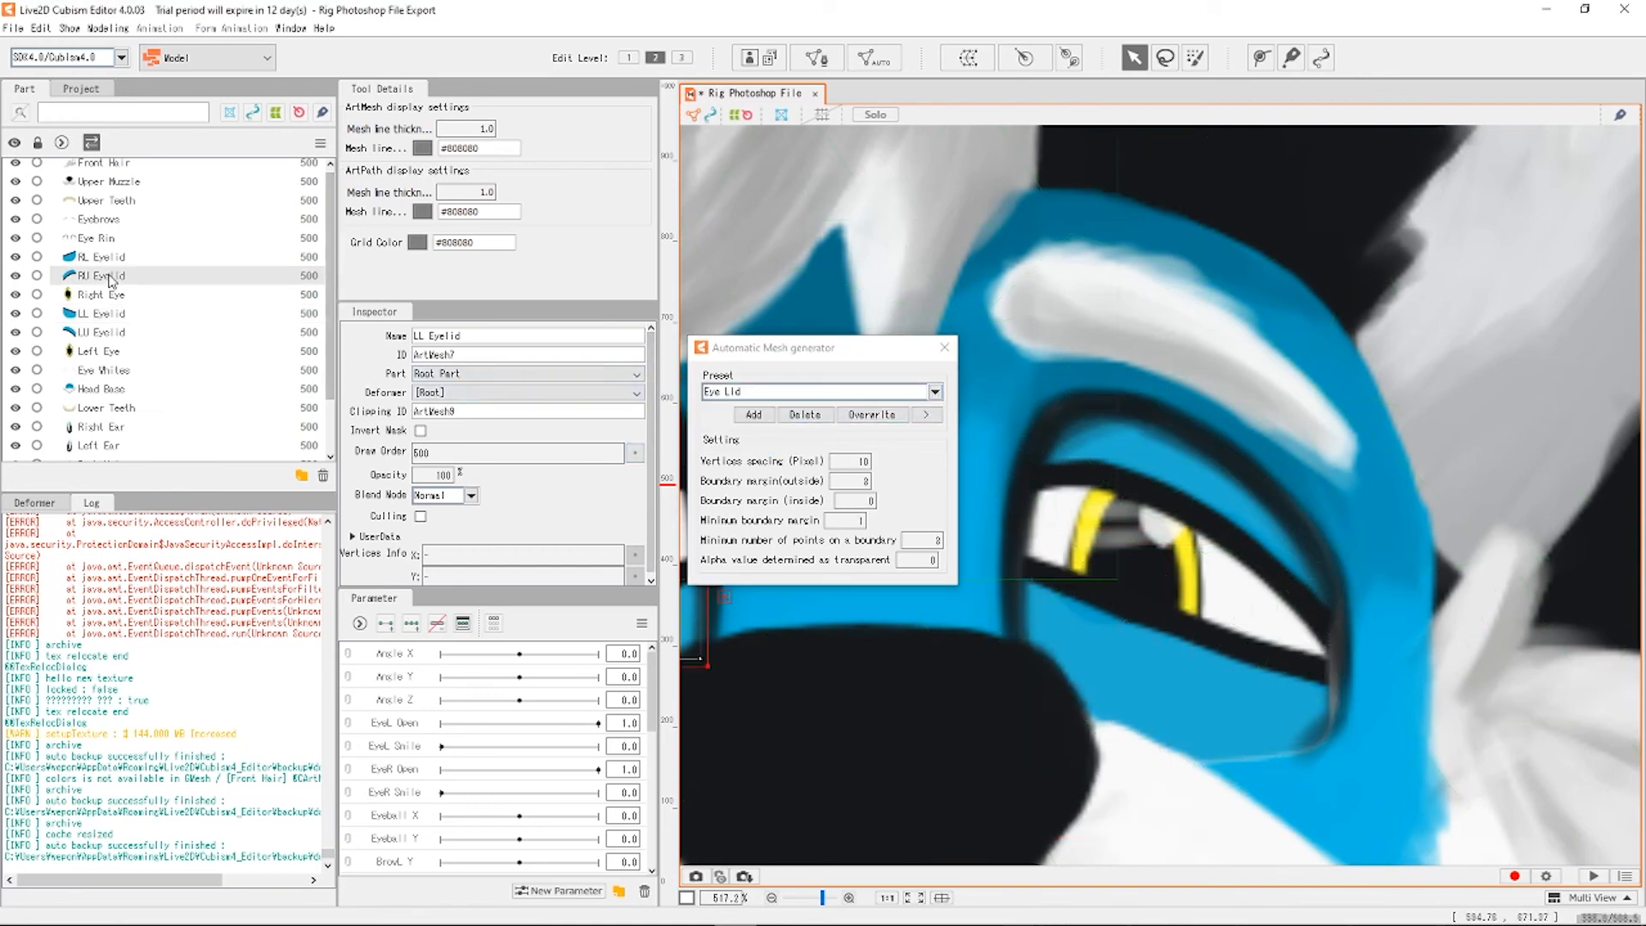
left_click(780, 391)
left_click(734, 447)
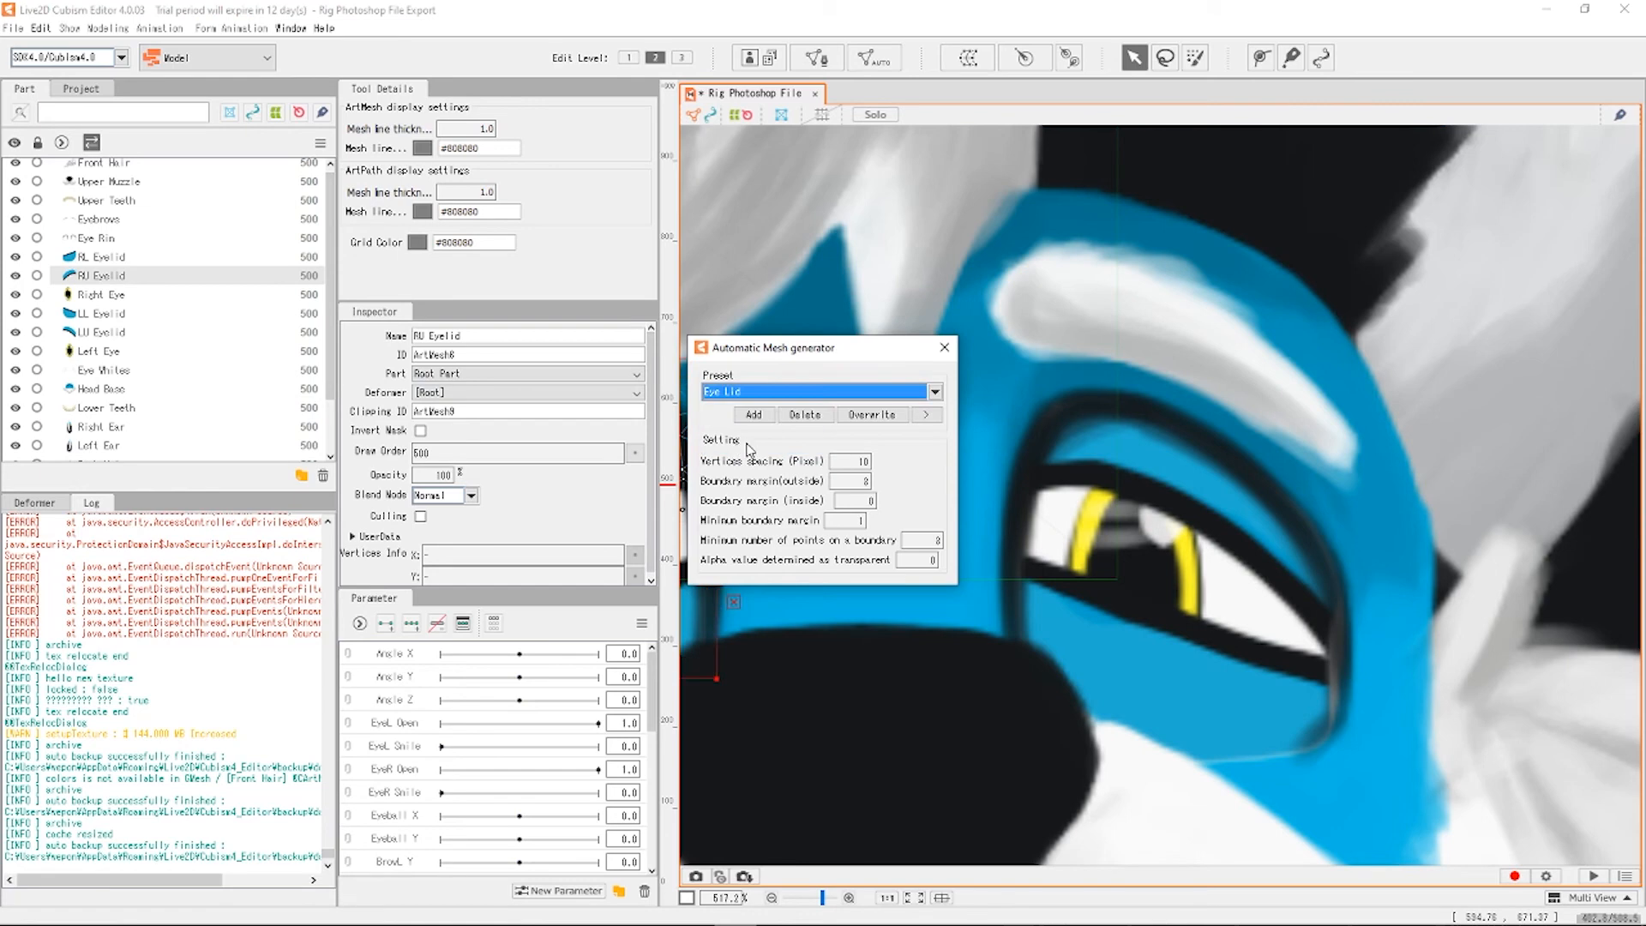
scroll(1298, 519, "down", 5)
scroll(1164, 513, "up", 4)
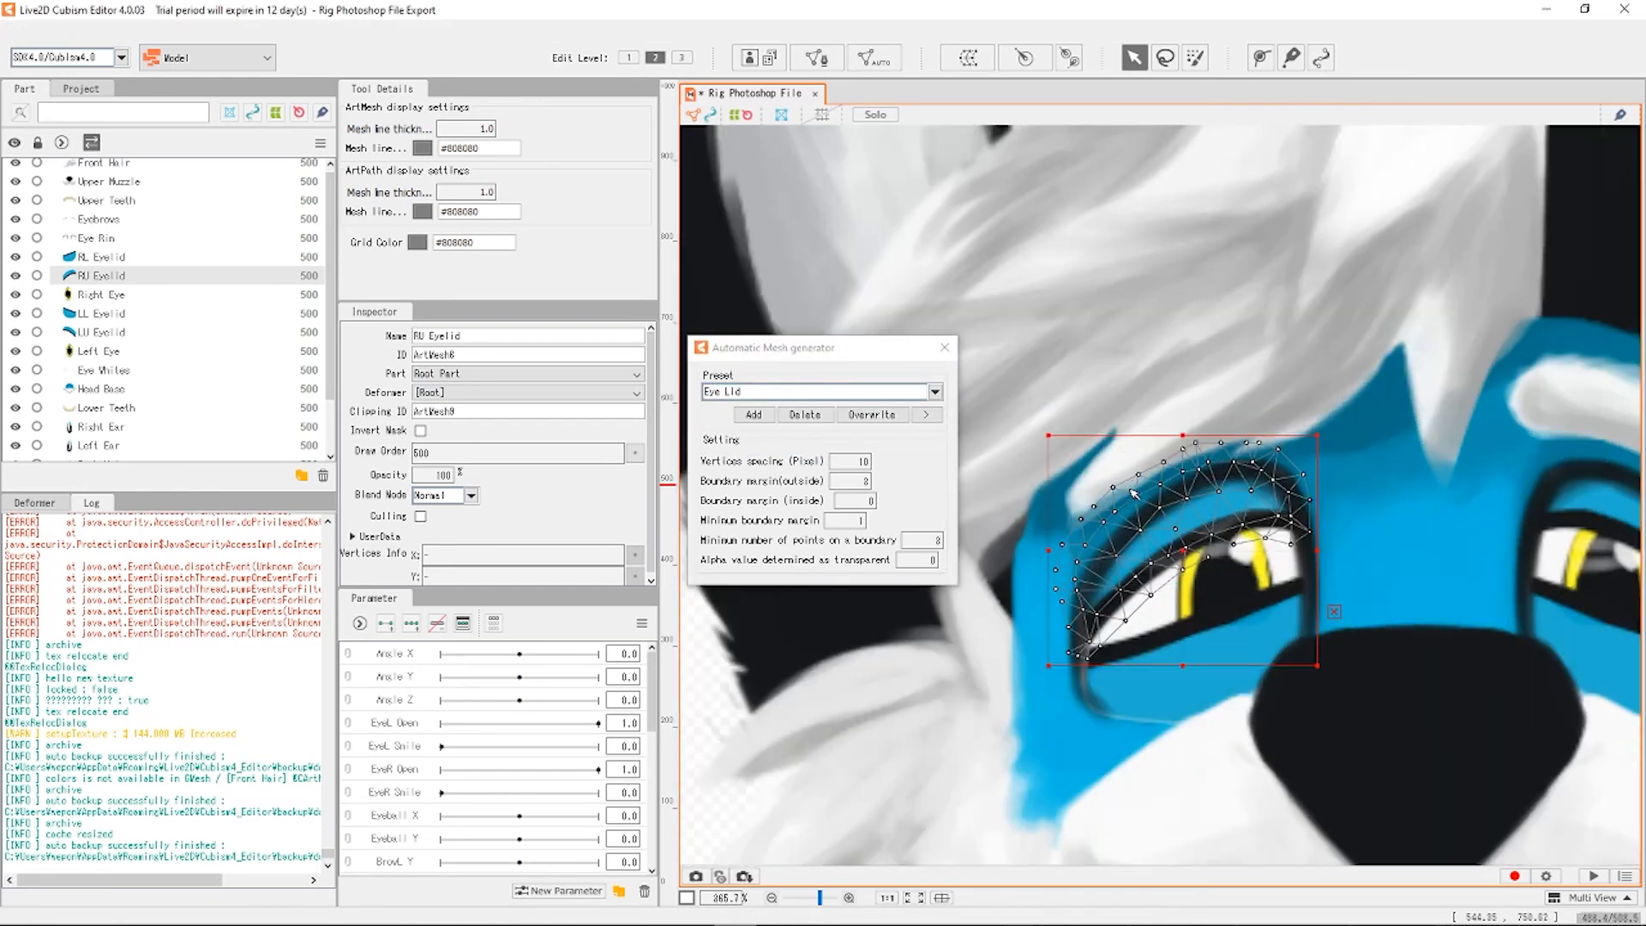
scroll(1203, 575, "up", 2)
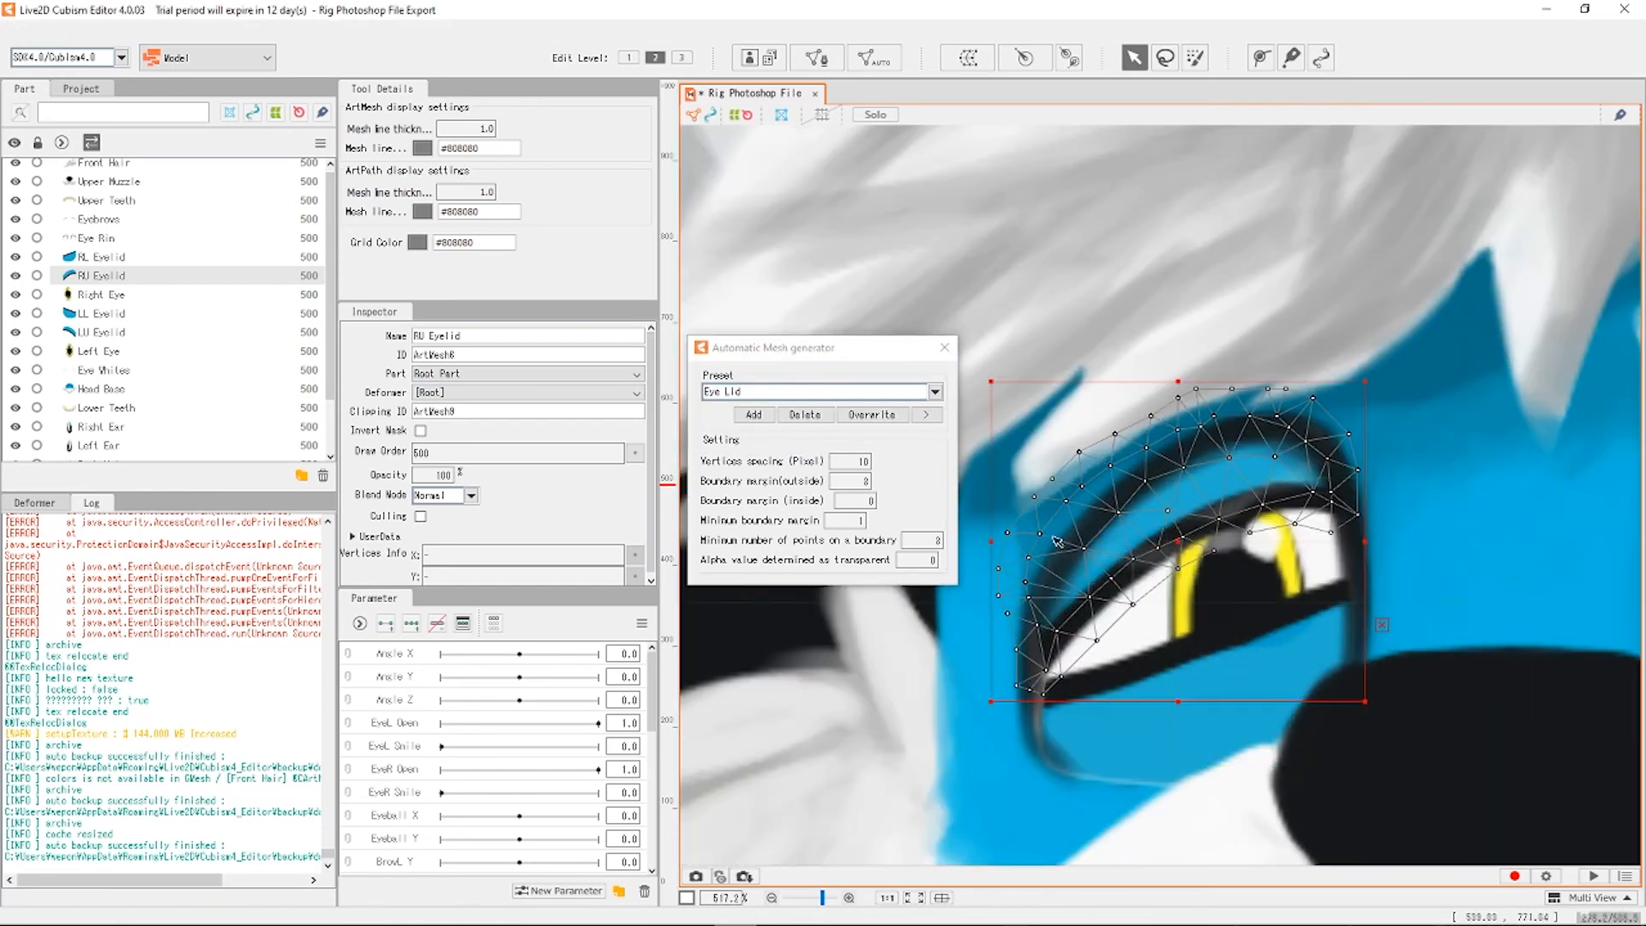
Apply the Eye Lid preset mesh to the RL Eyelid, check it, and deselect.
left_click(136, 257)
left_click(824, 392)
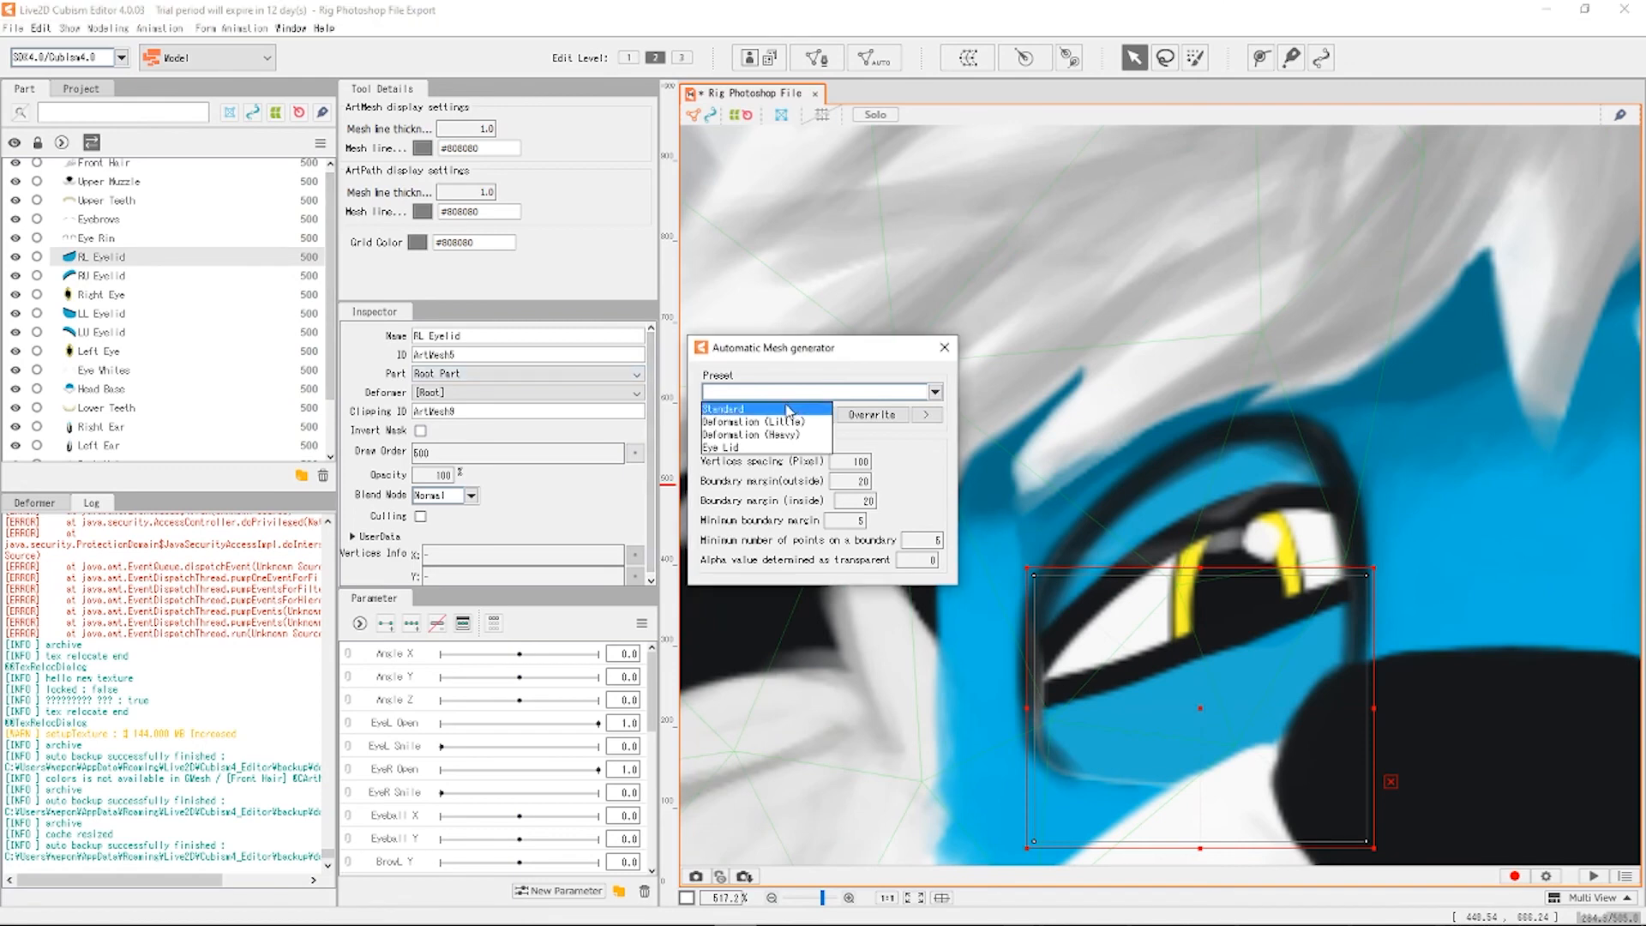
left_click(722, 447)
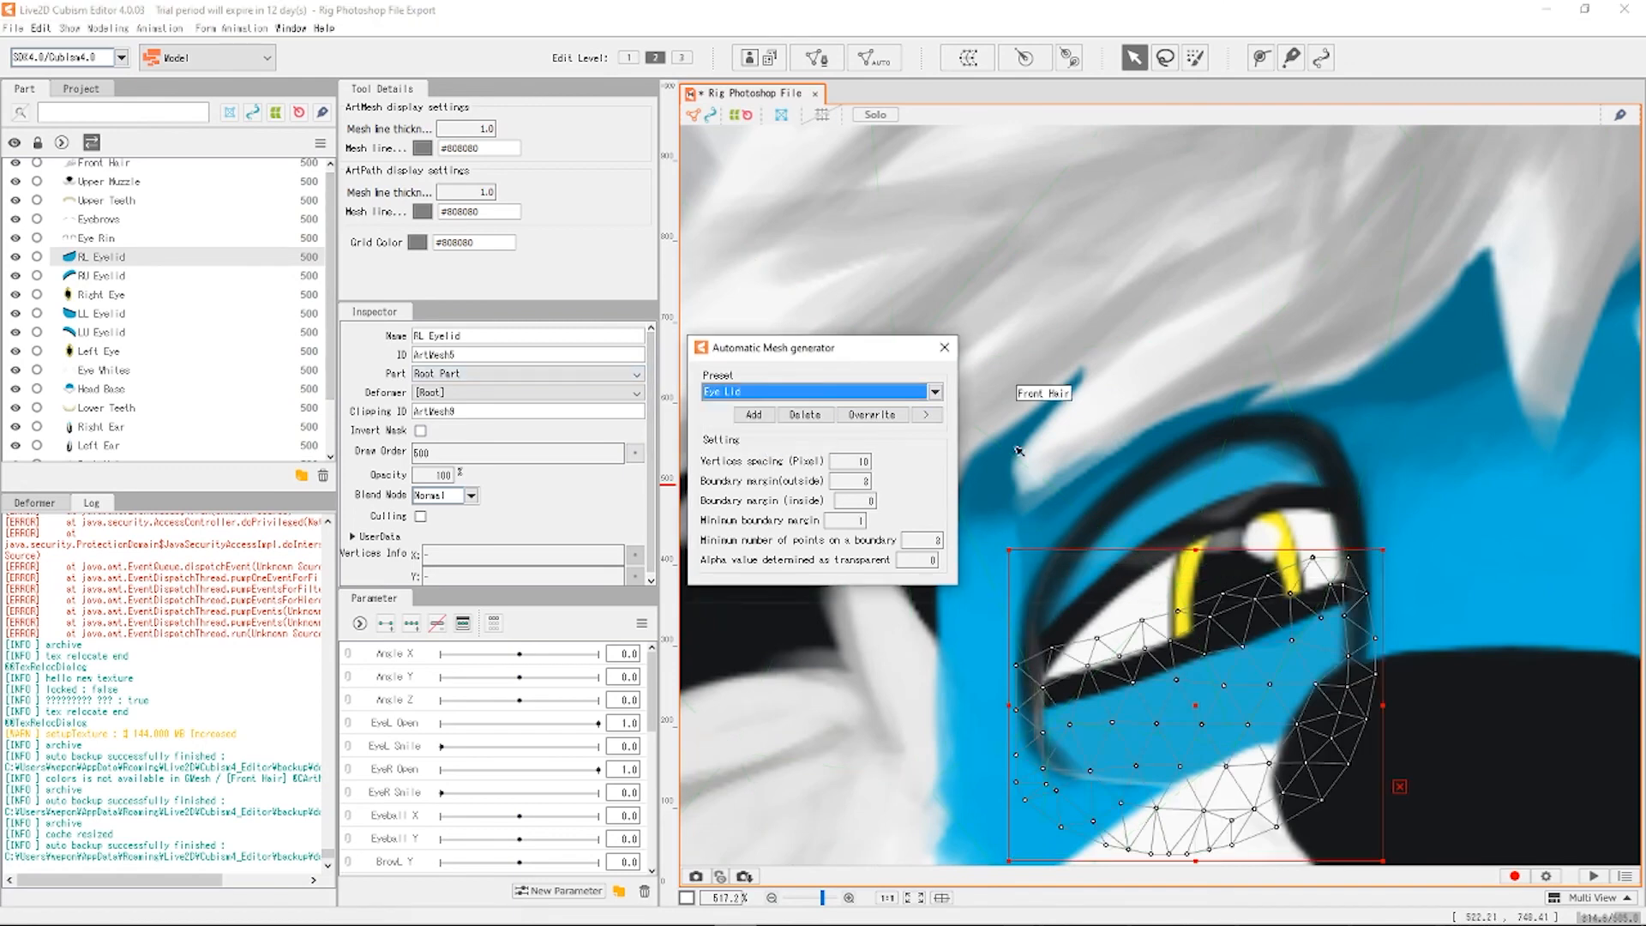
scroll(1151, 412, "down", 6)
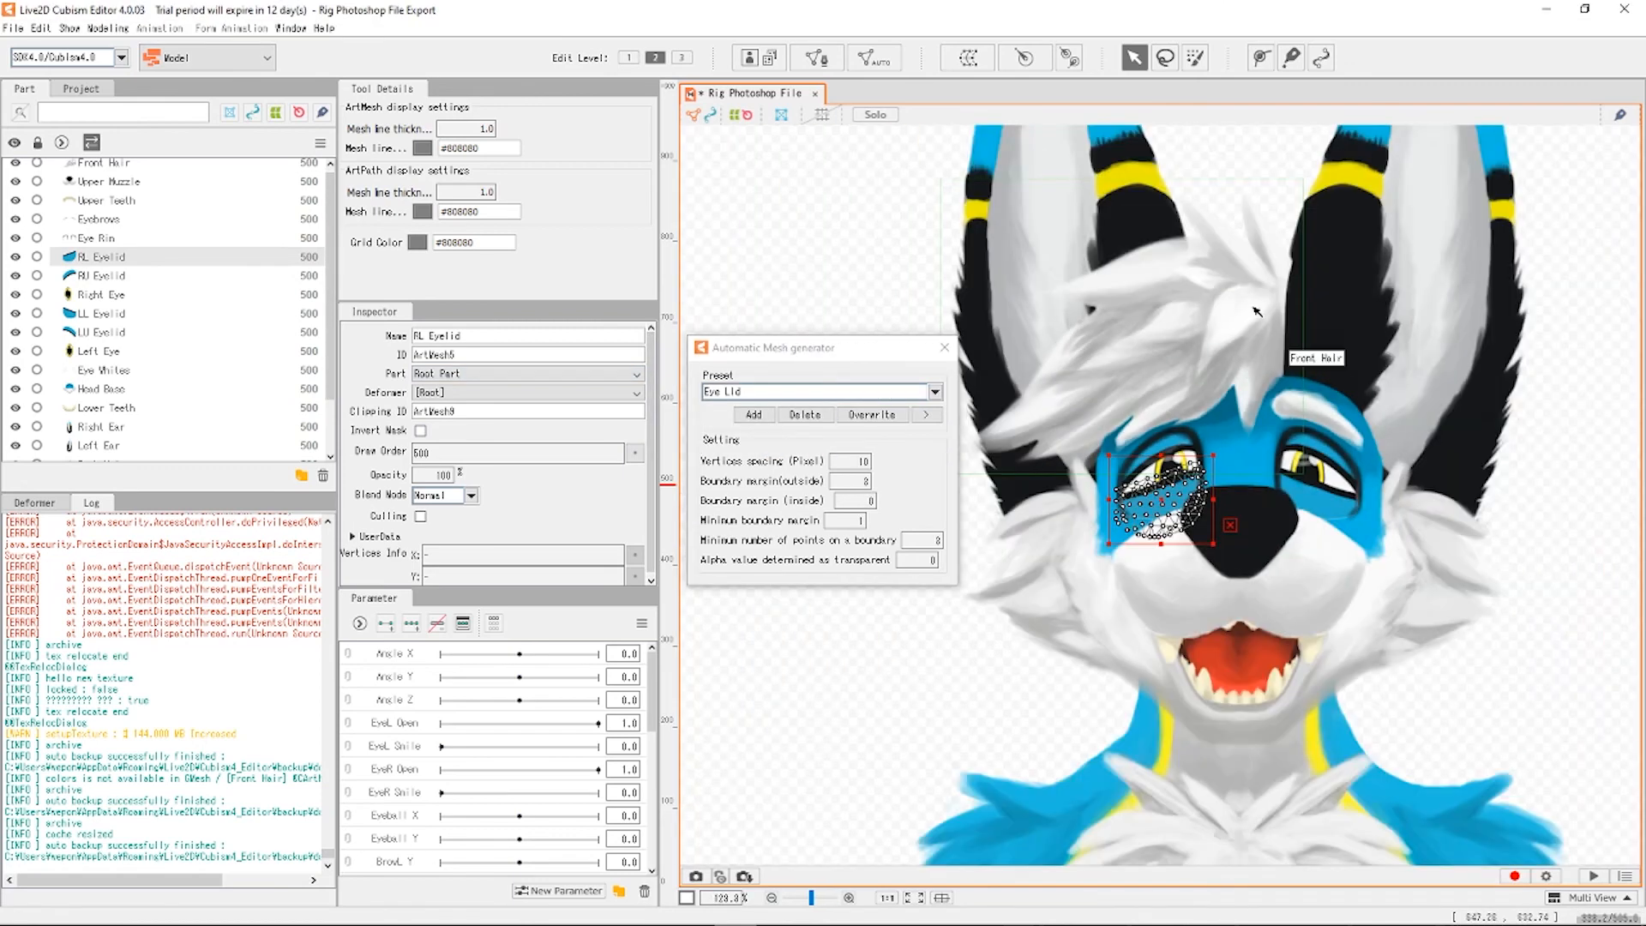
scroll(1231, 398, "up", 3)
scroll(1101, 558, "up", 4)
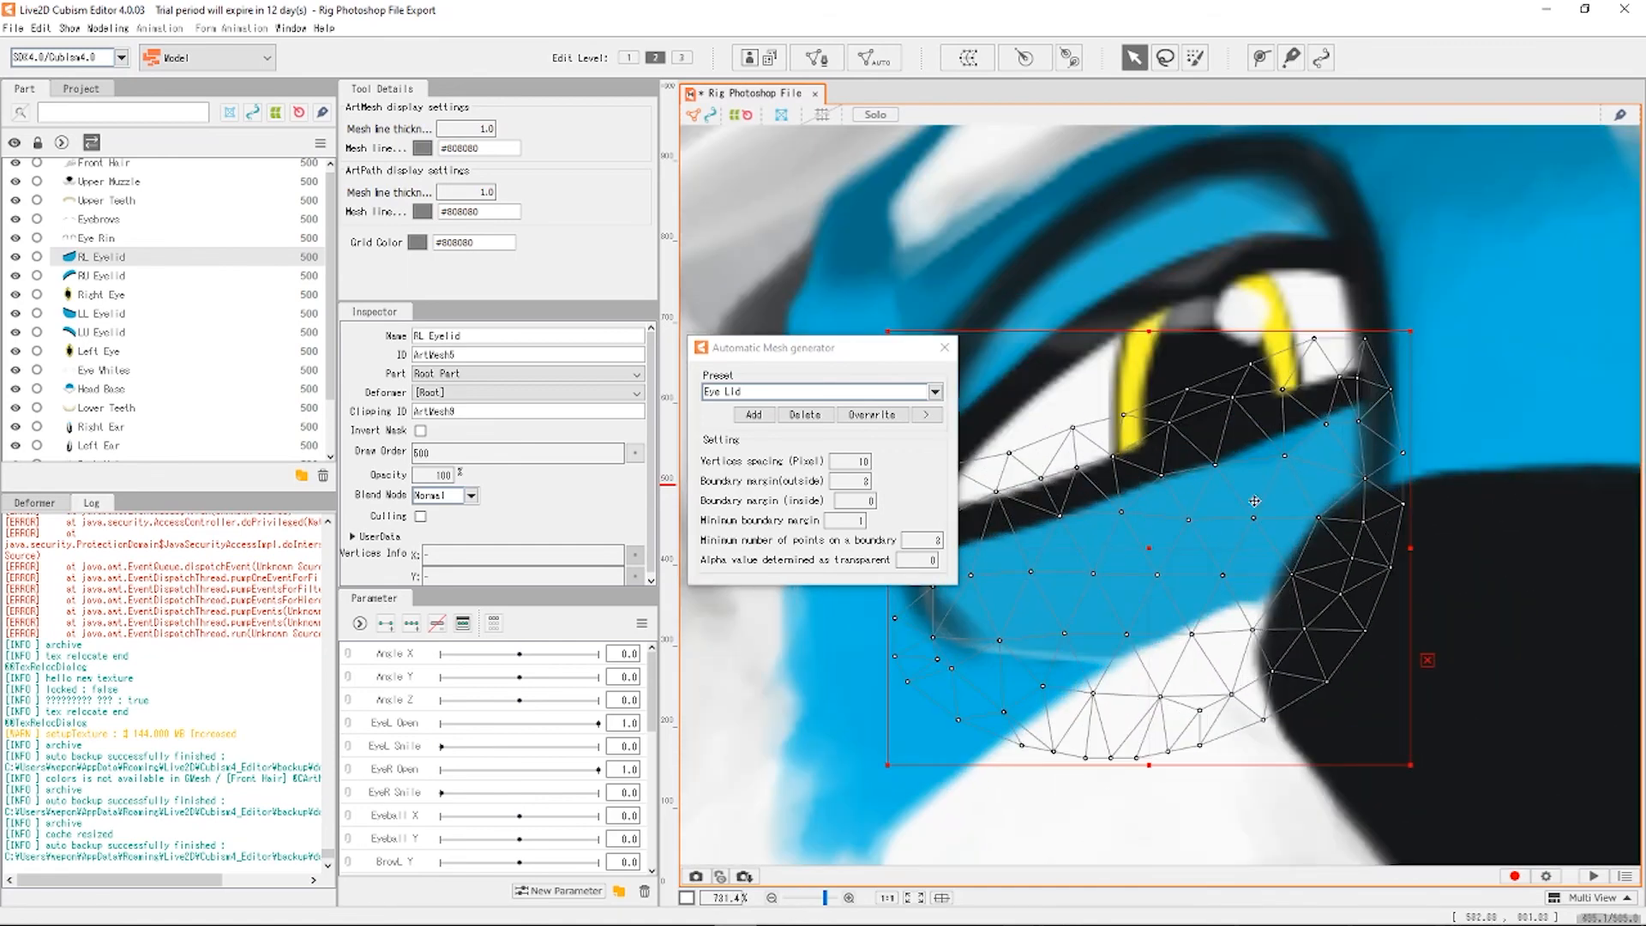
scroll(1226, 472, "down", 1)
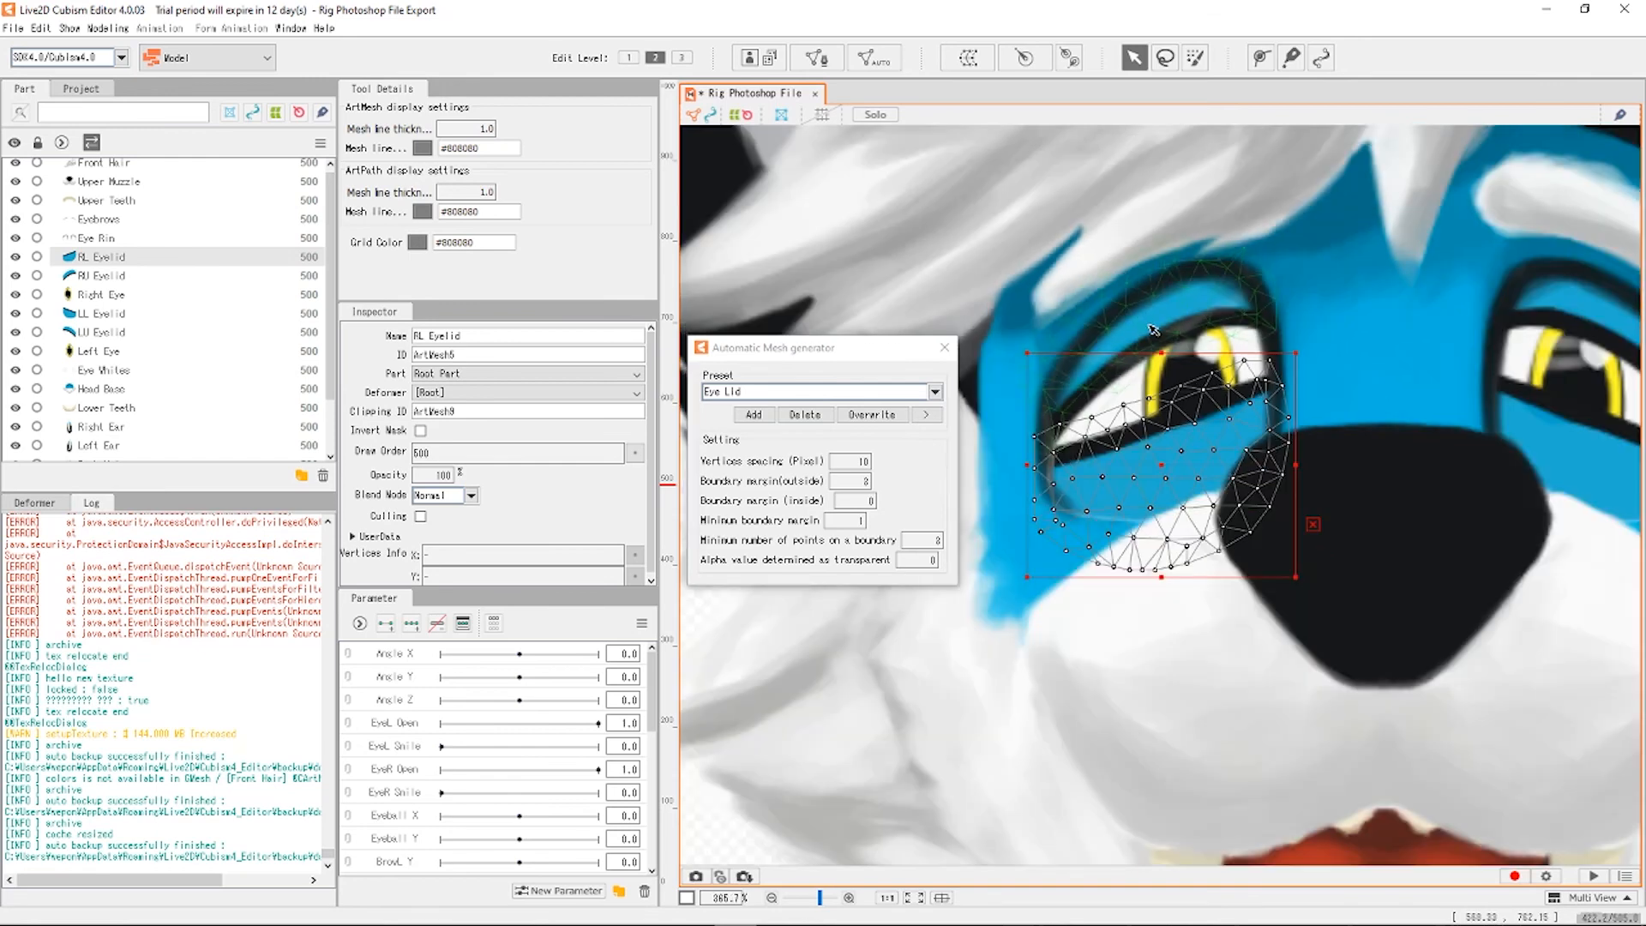
scroll(1127, 326, "down", 1)
scroll(1231, 398, "up", 1)
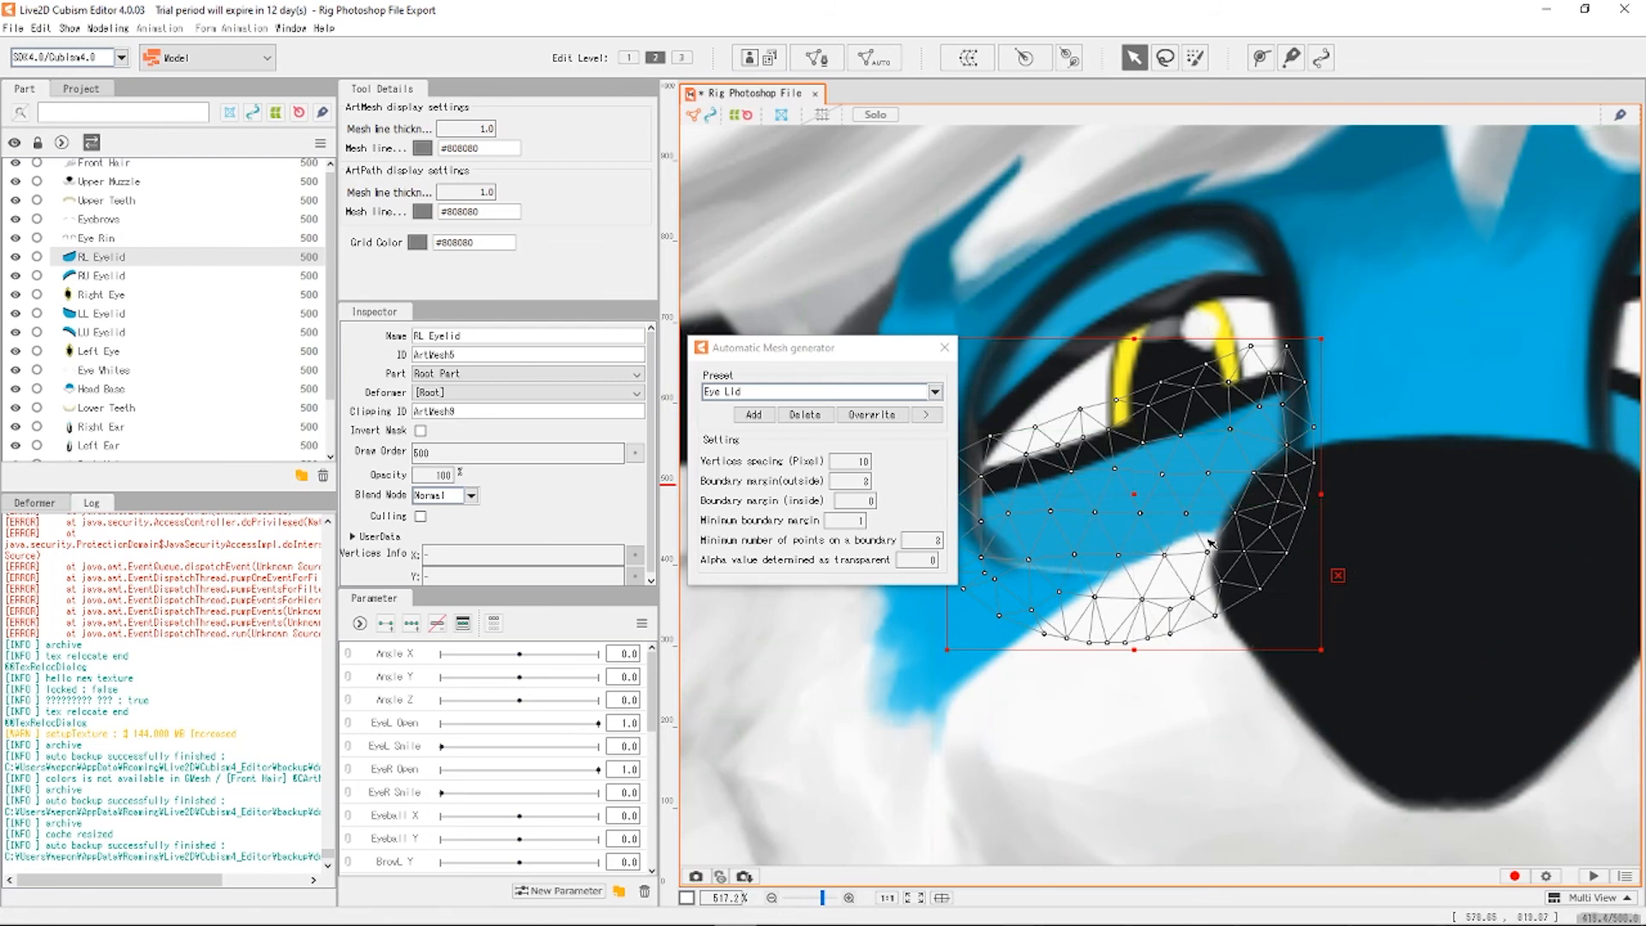
scroll(1139, 527, "down", 5)
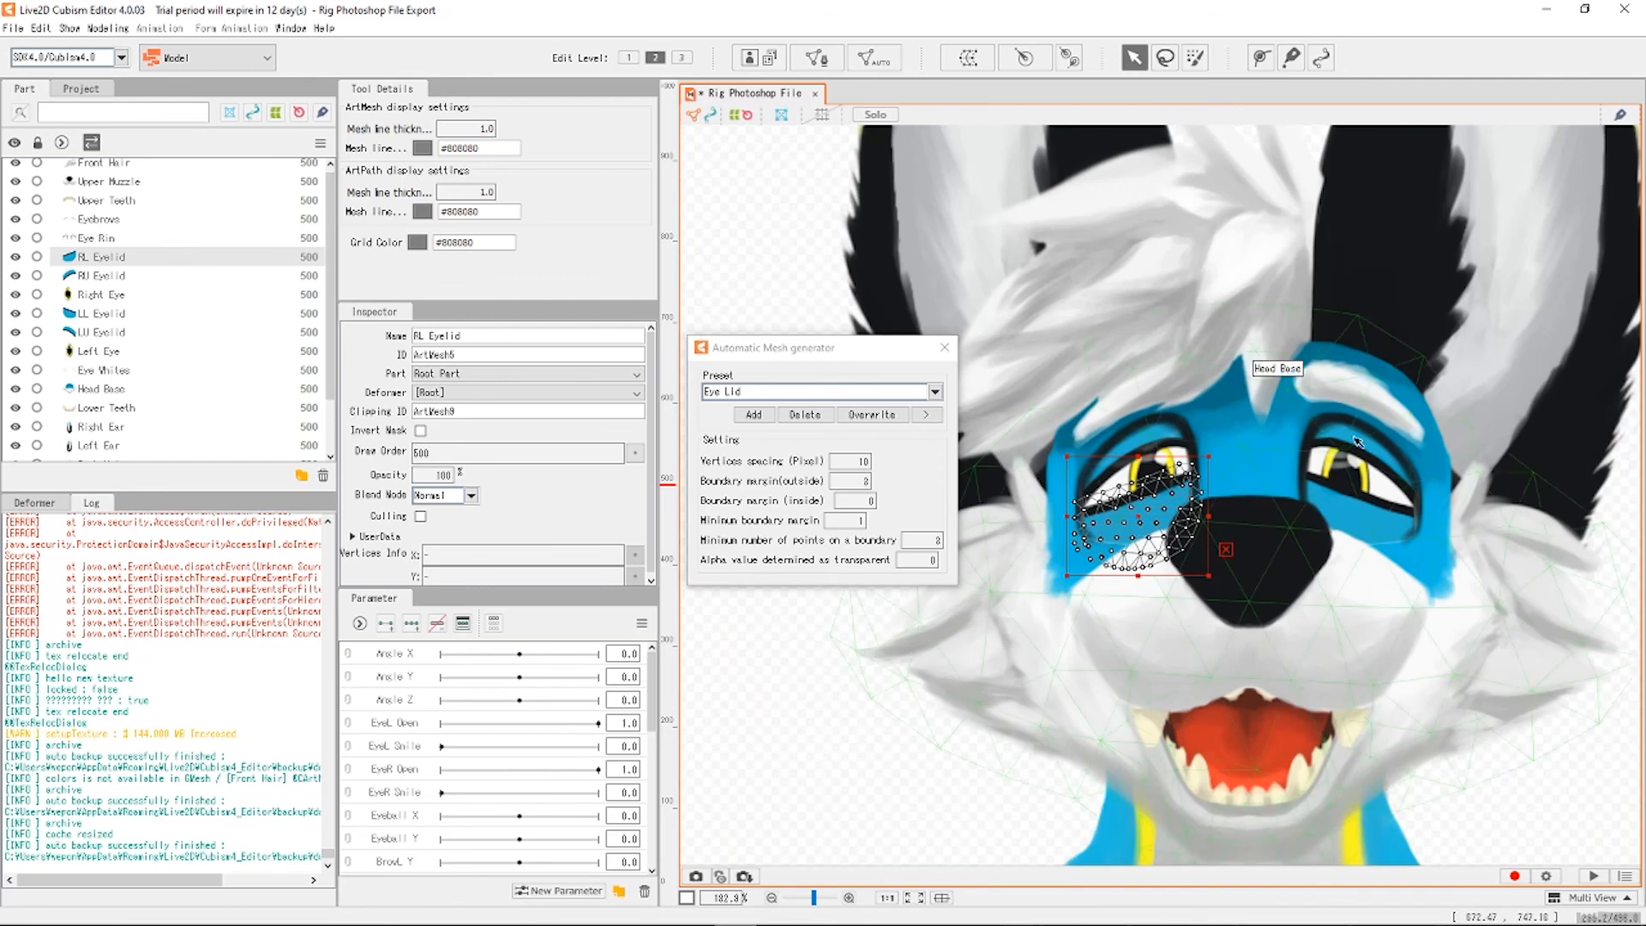
left_click(702, 763)
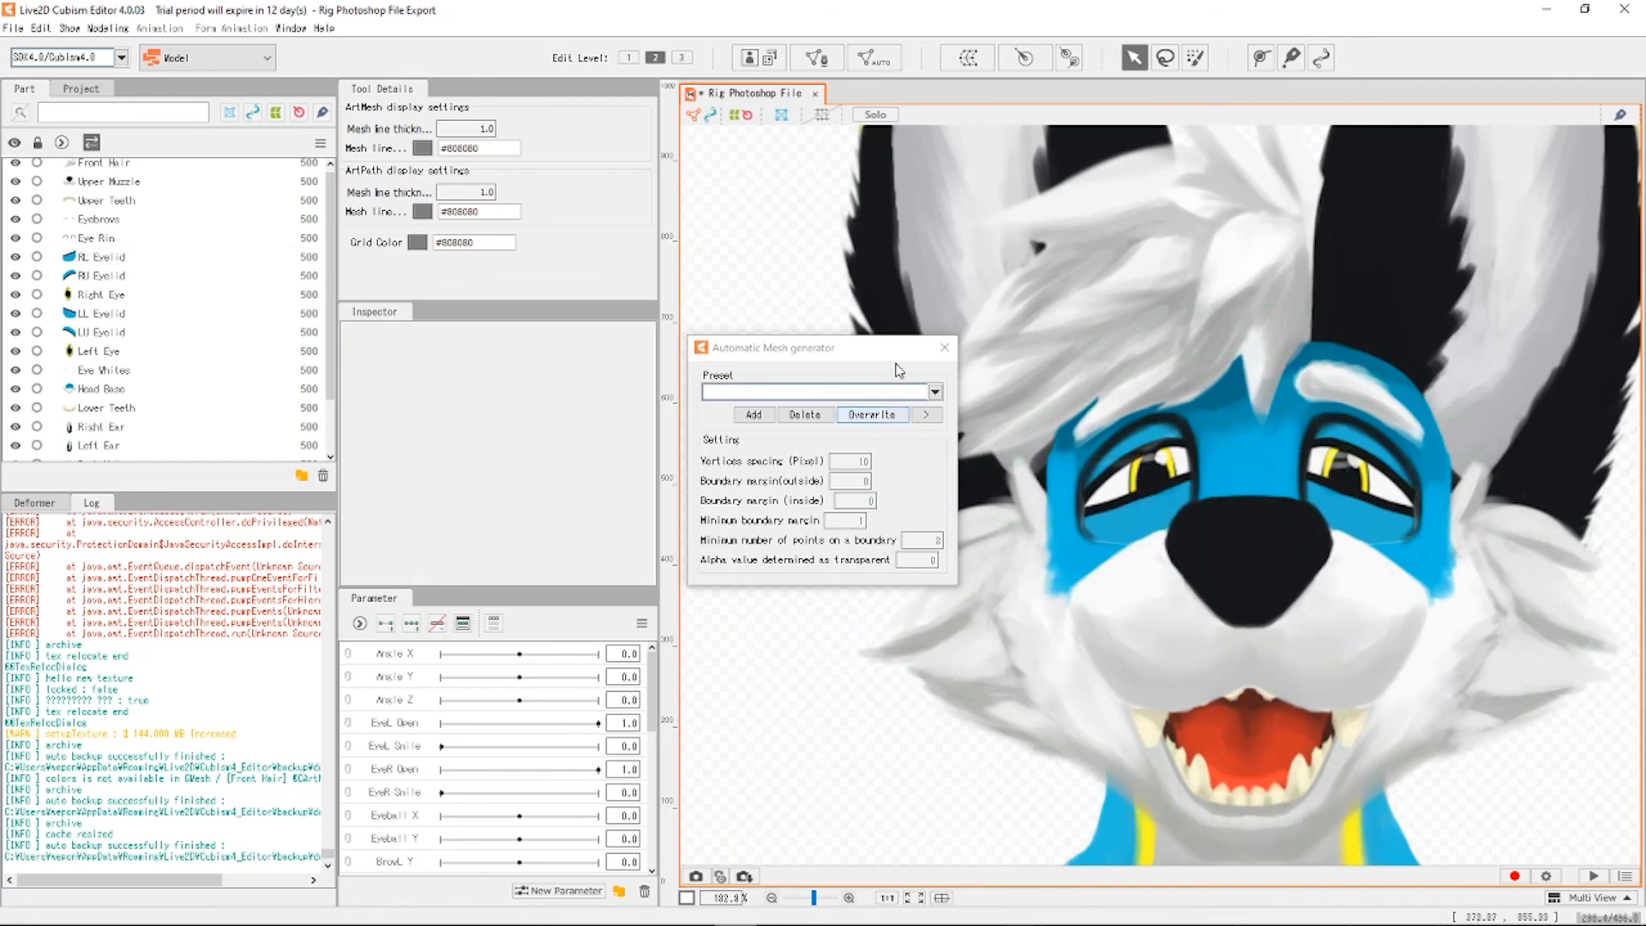
Look over the Eye Rim, Eyebrows and Upper Teeth meshes, then select the Upper Muzzle.
left_click(103, 239)
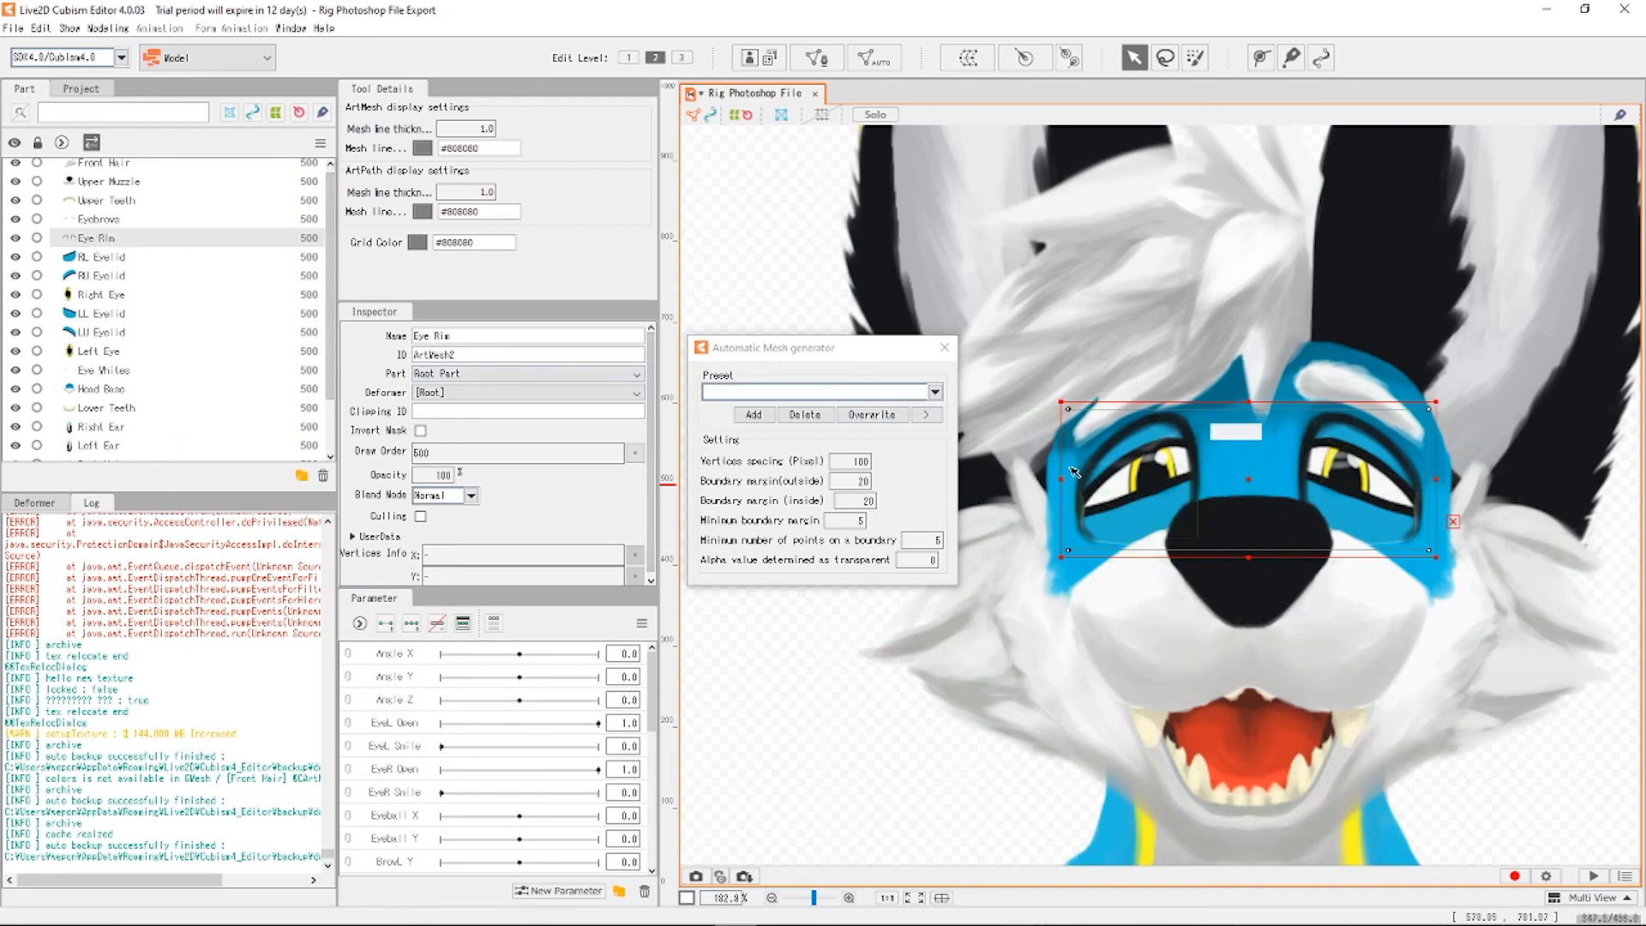
left_click(101, 219)
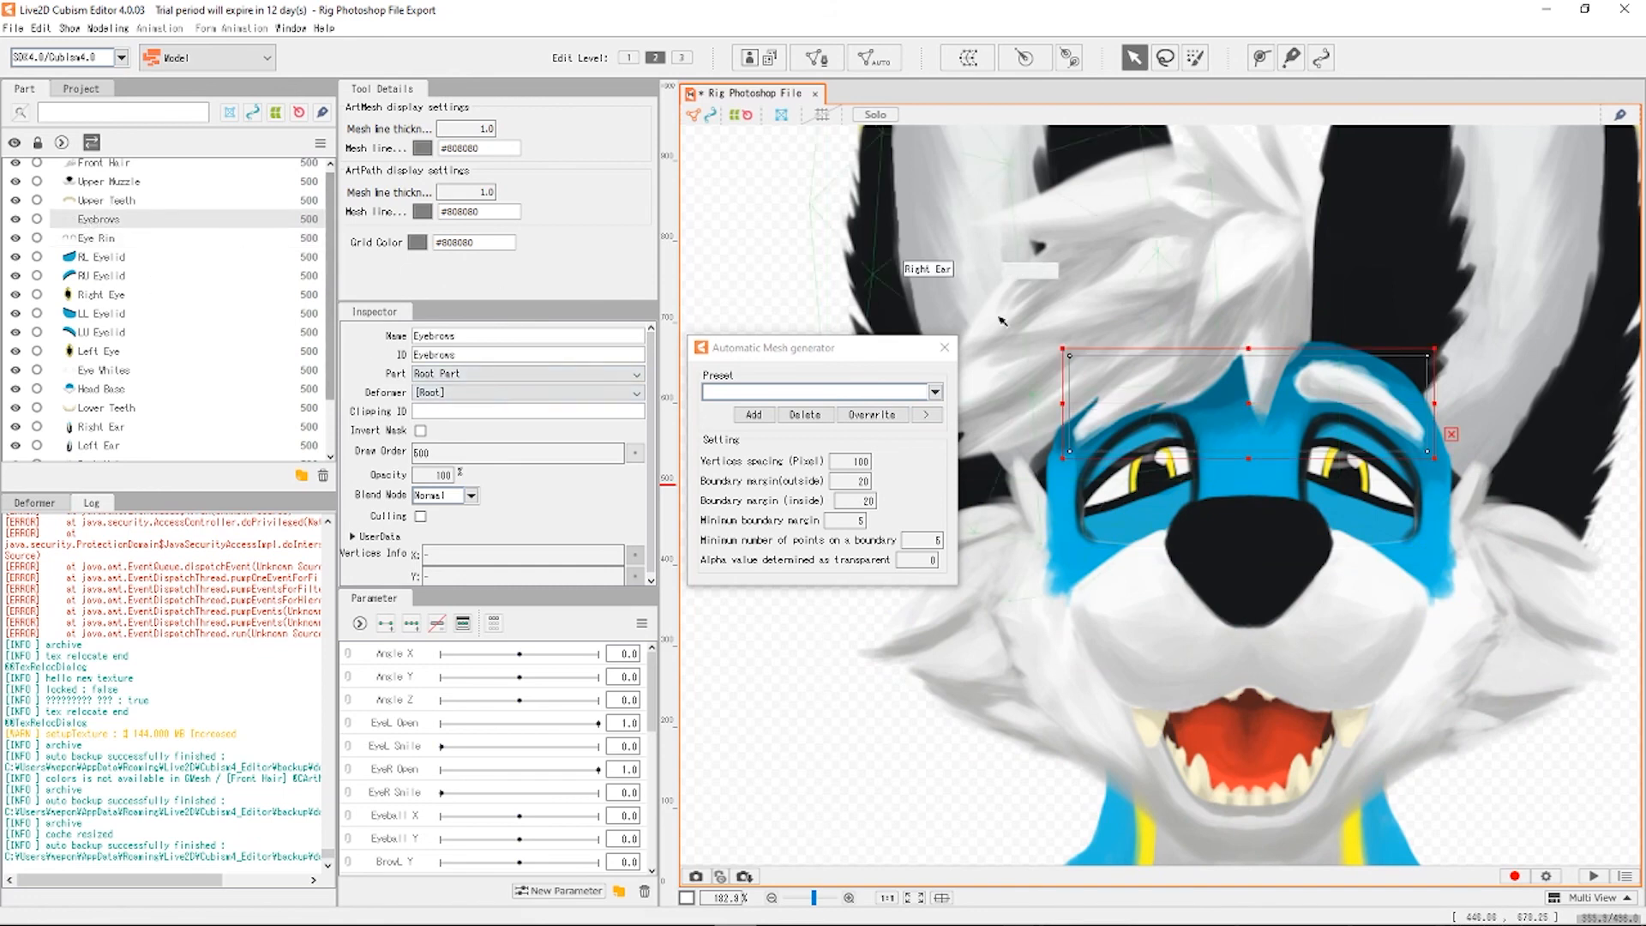
scroll(1380, 326, "up", 3)
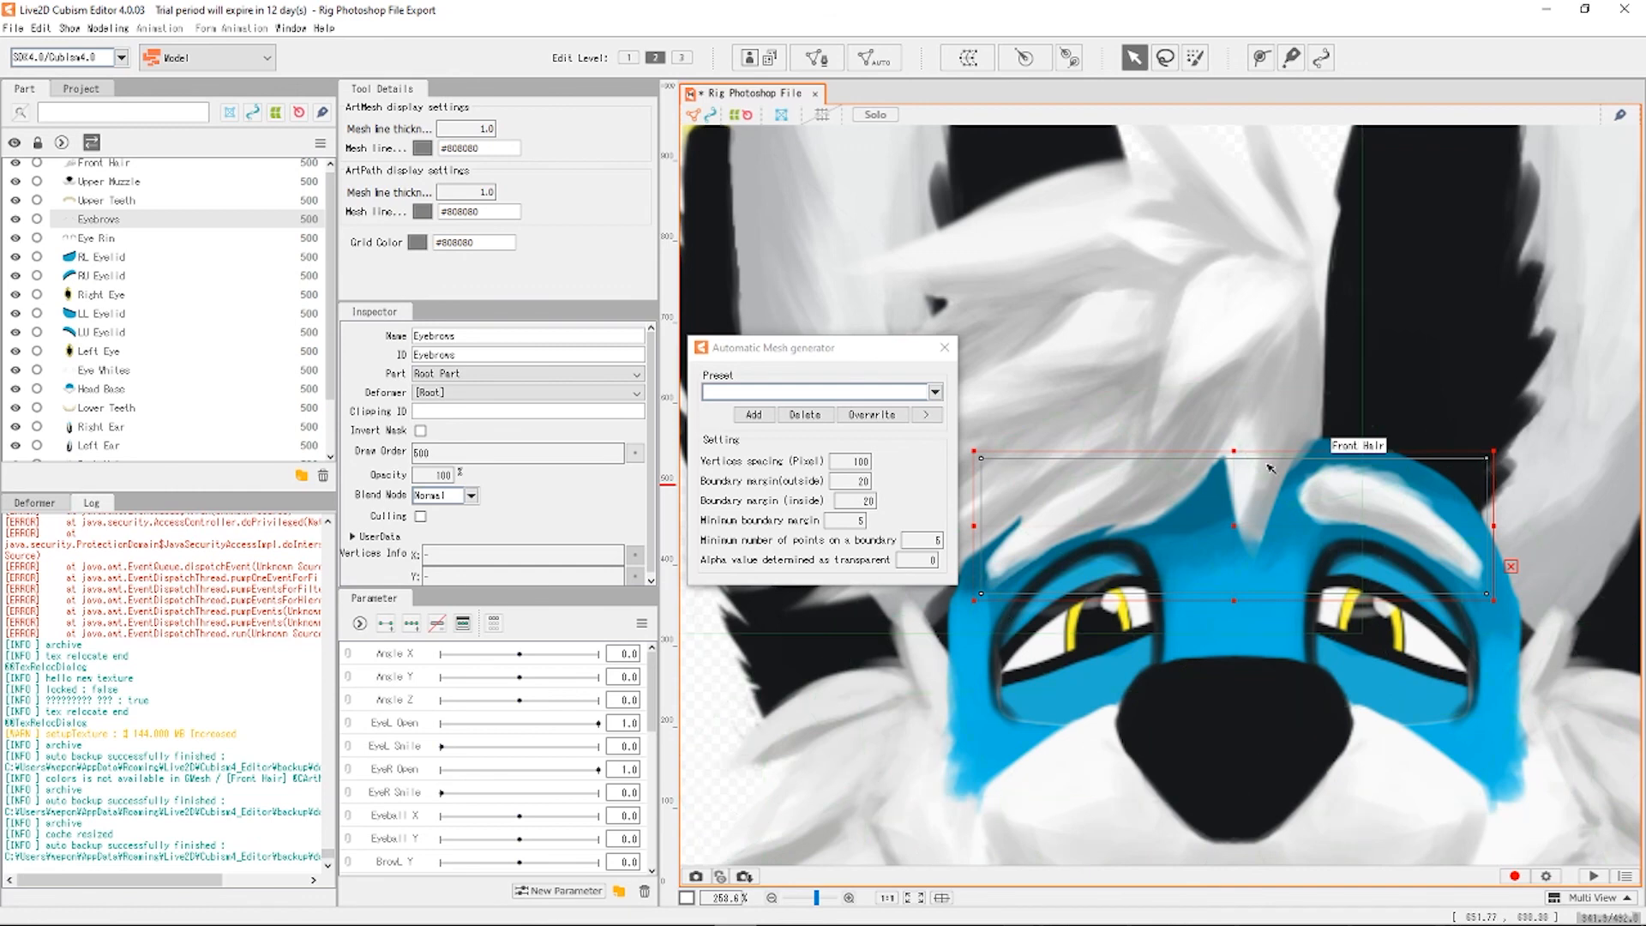
scroll(184, 261, "up", 1)
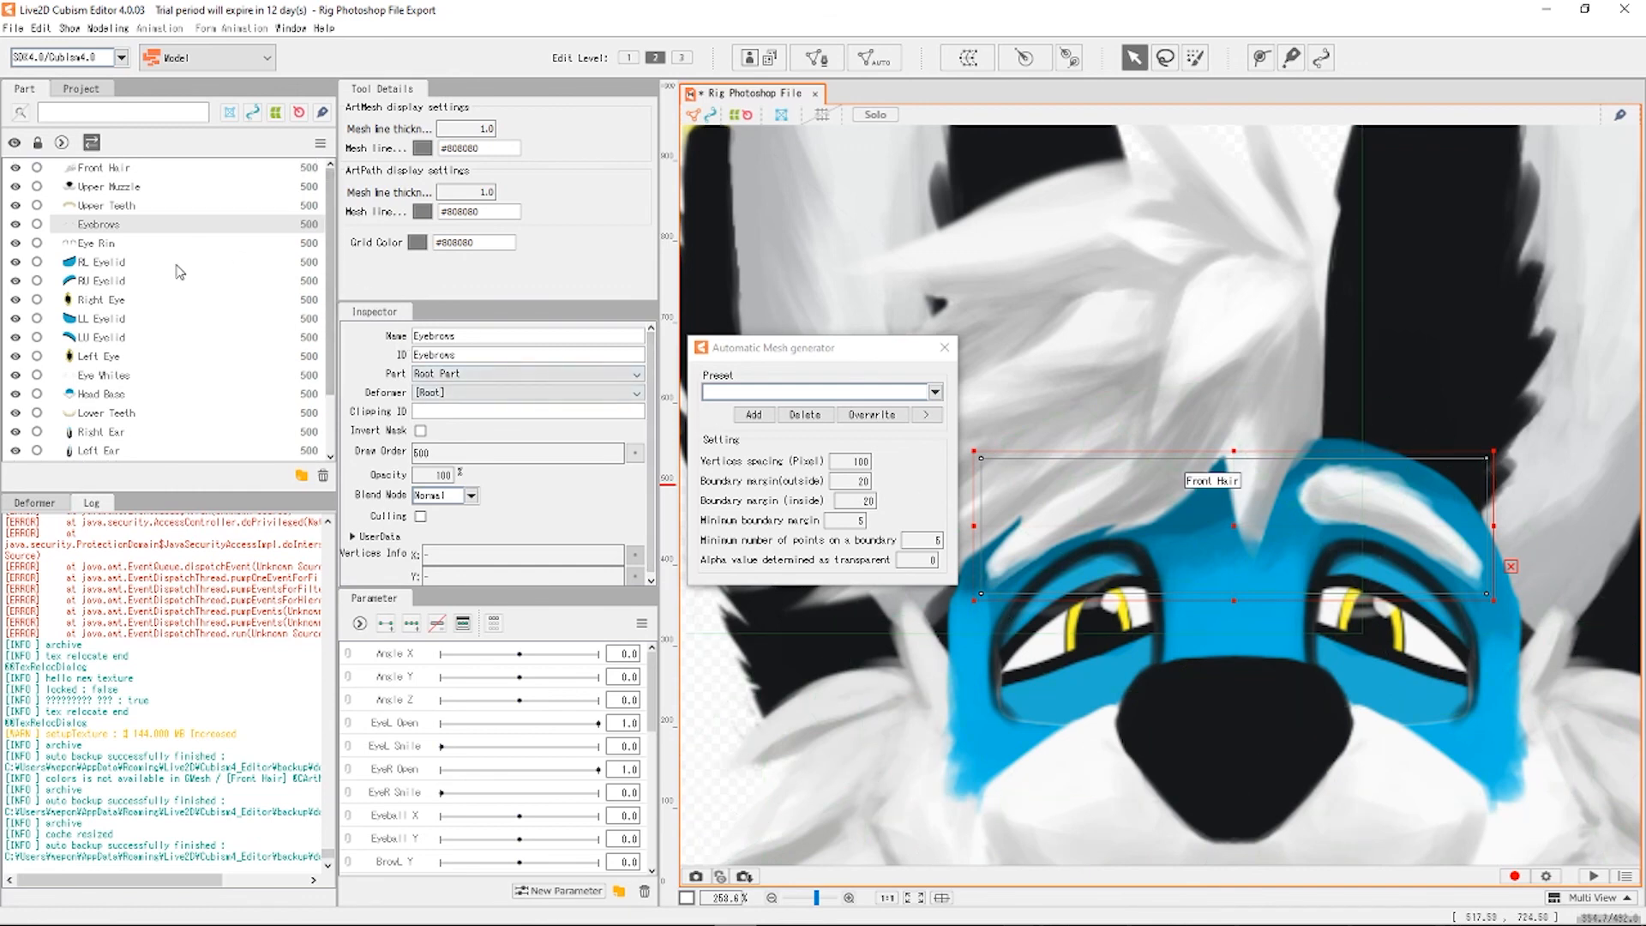
left_click(147, 209)
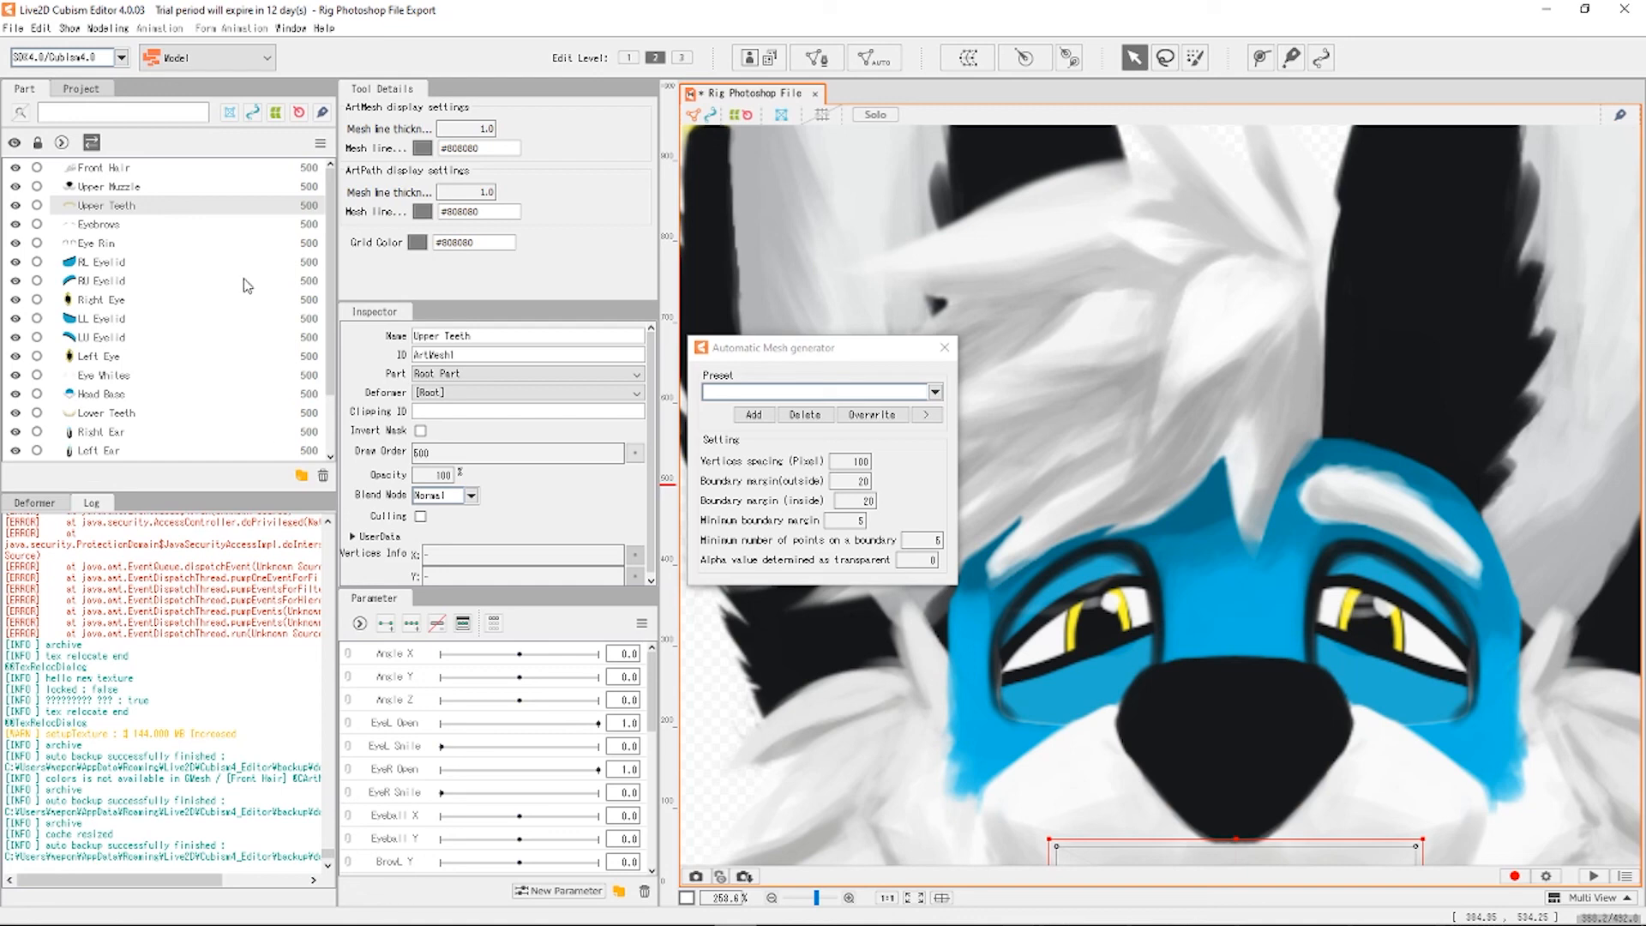
scroll(1217, 583, "down", 3)
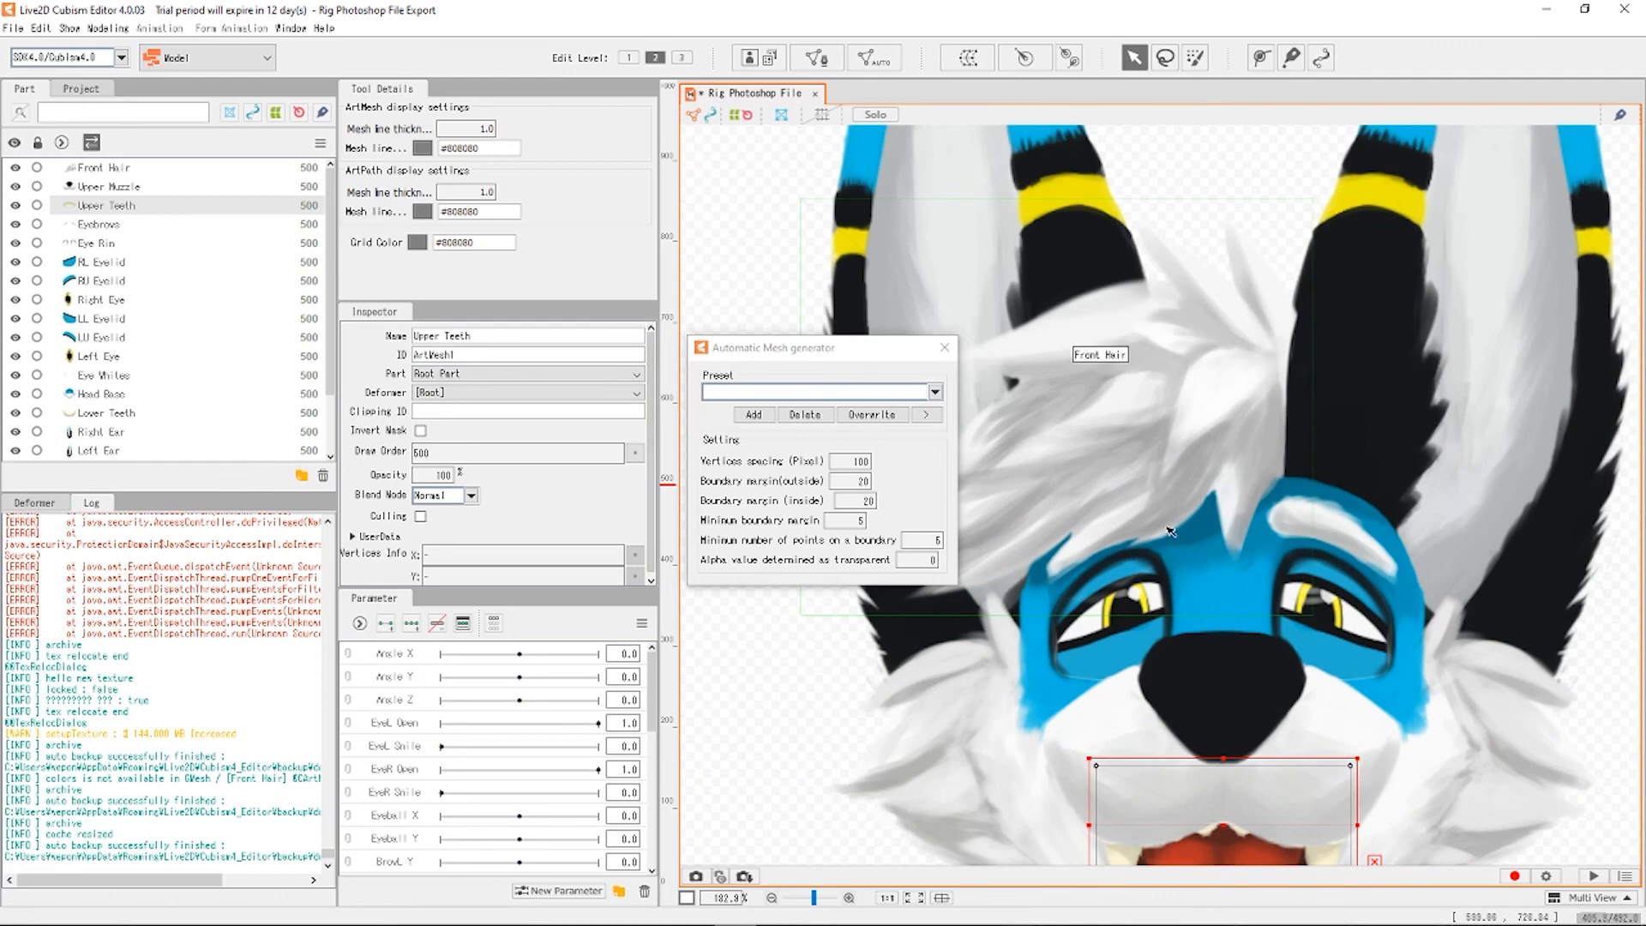
scroll(1174, 531, "down", 2)
scroll(1215, 534, "up", 2)
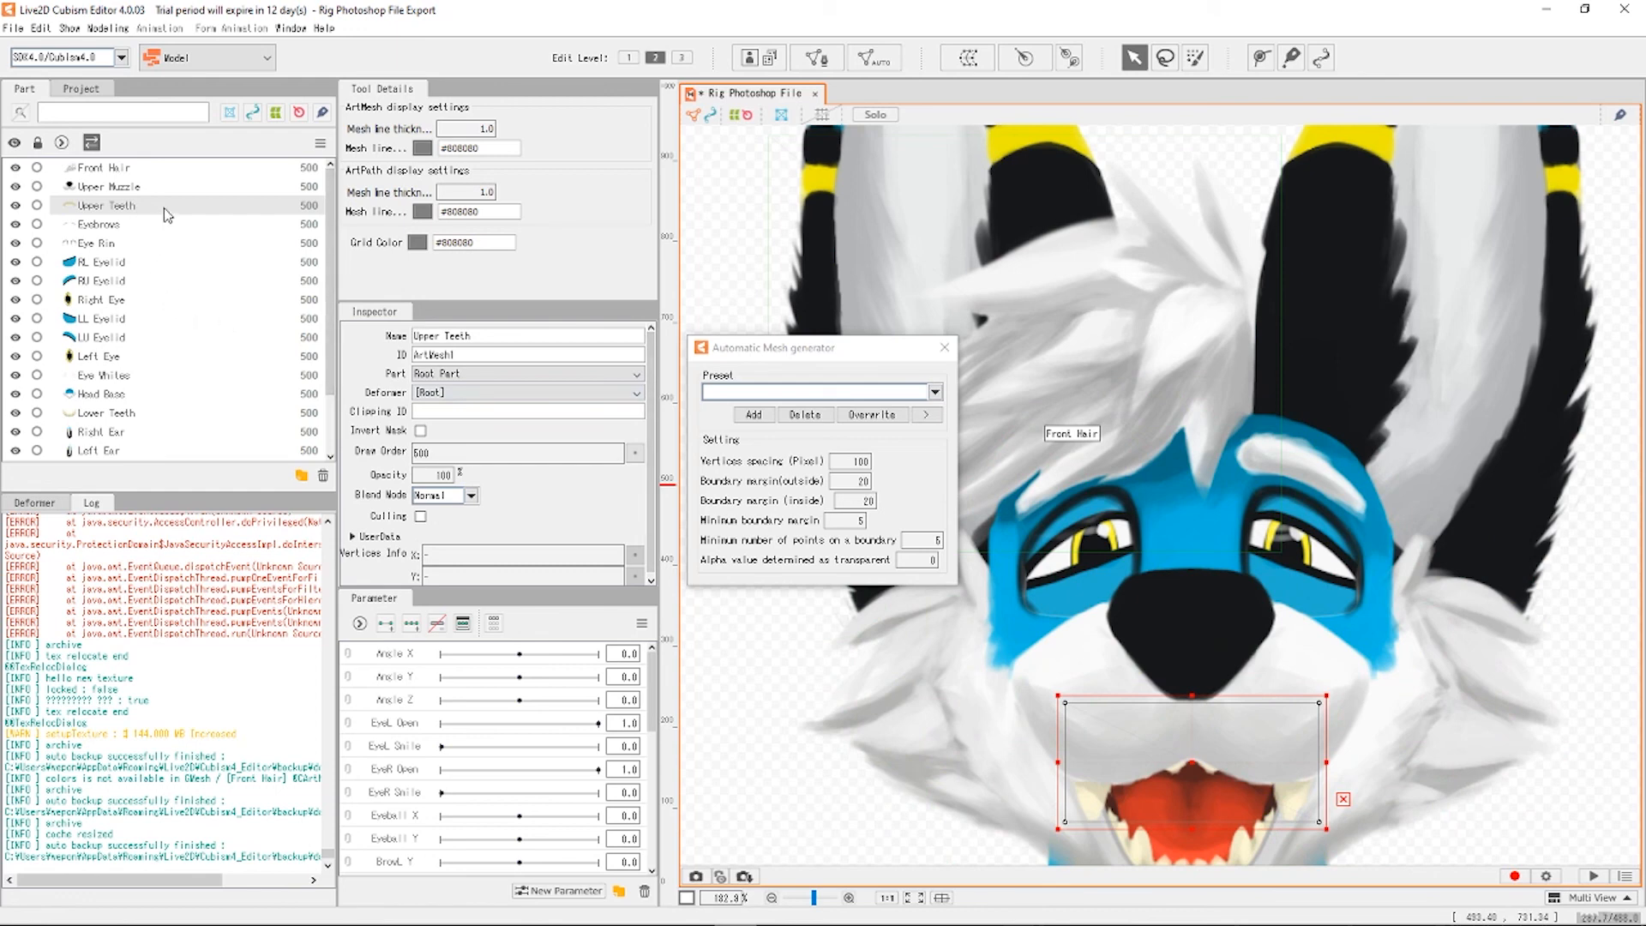
left_click(174, 187)
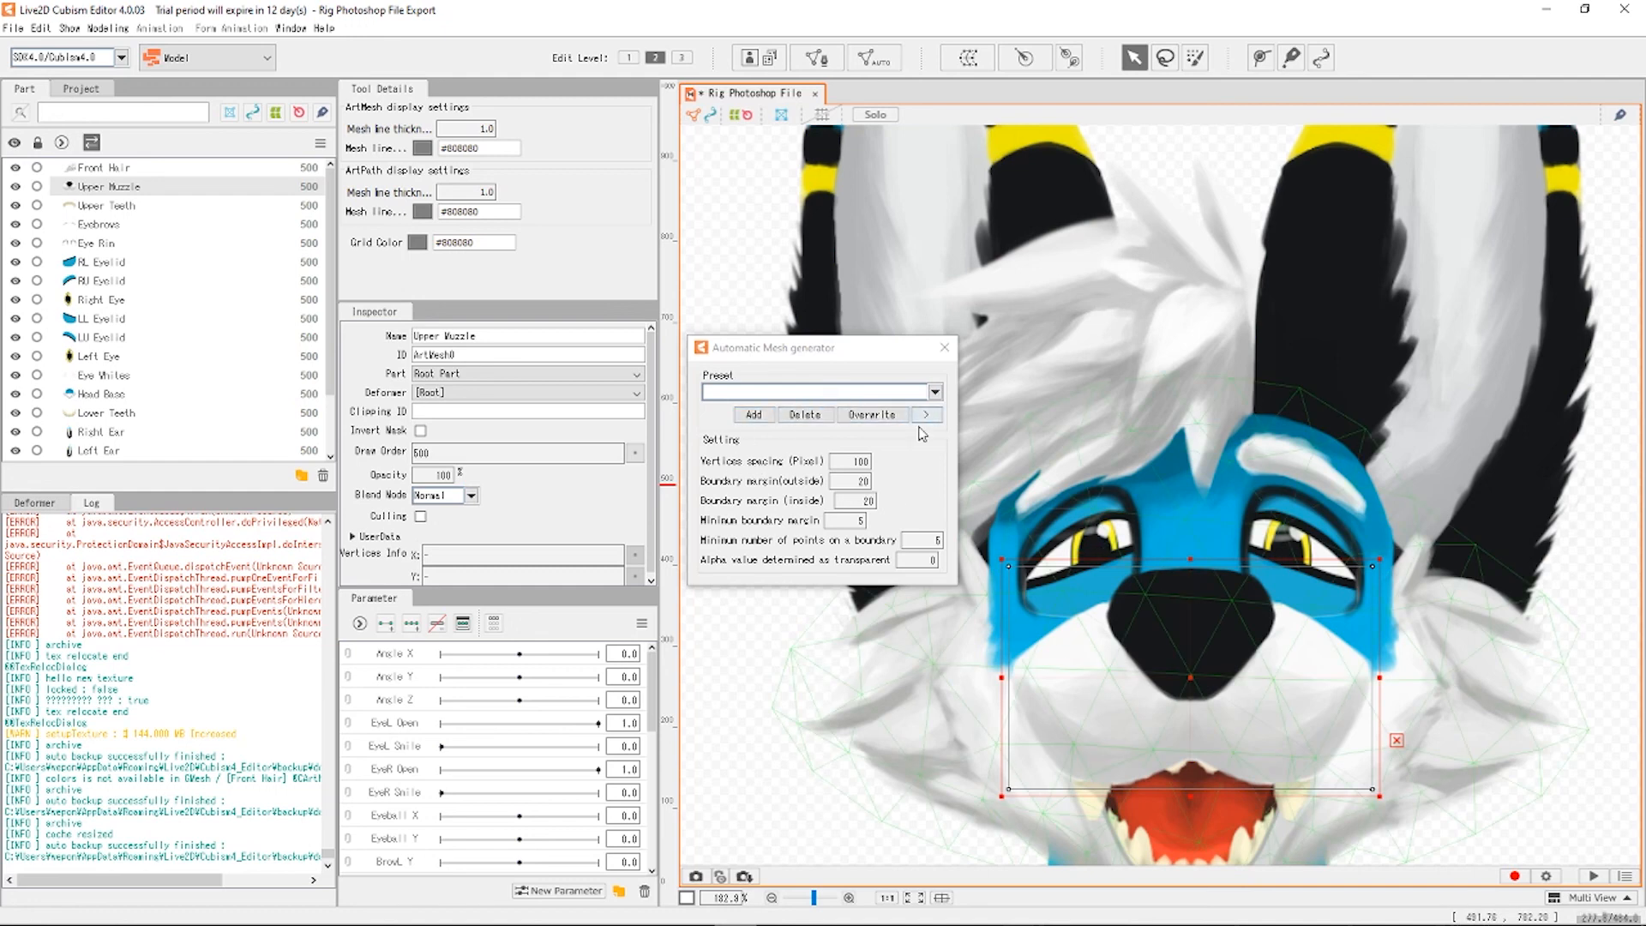
Apply the Standard preset to the Upper Muzzle and select the Front Hair.
left_click(889, 389)
left_click(782, 417)
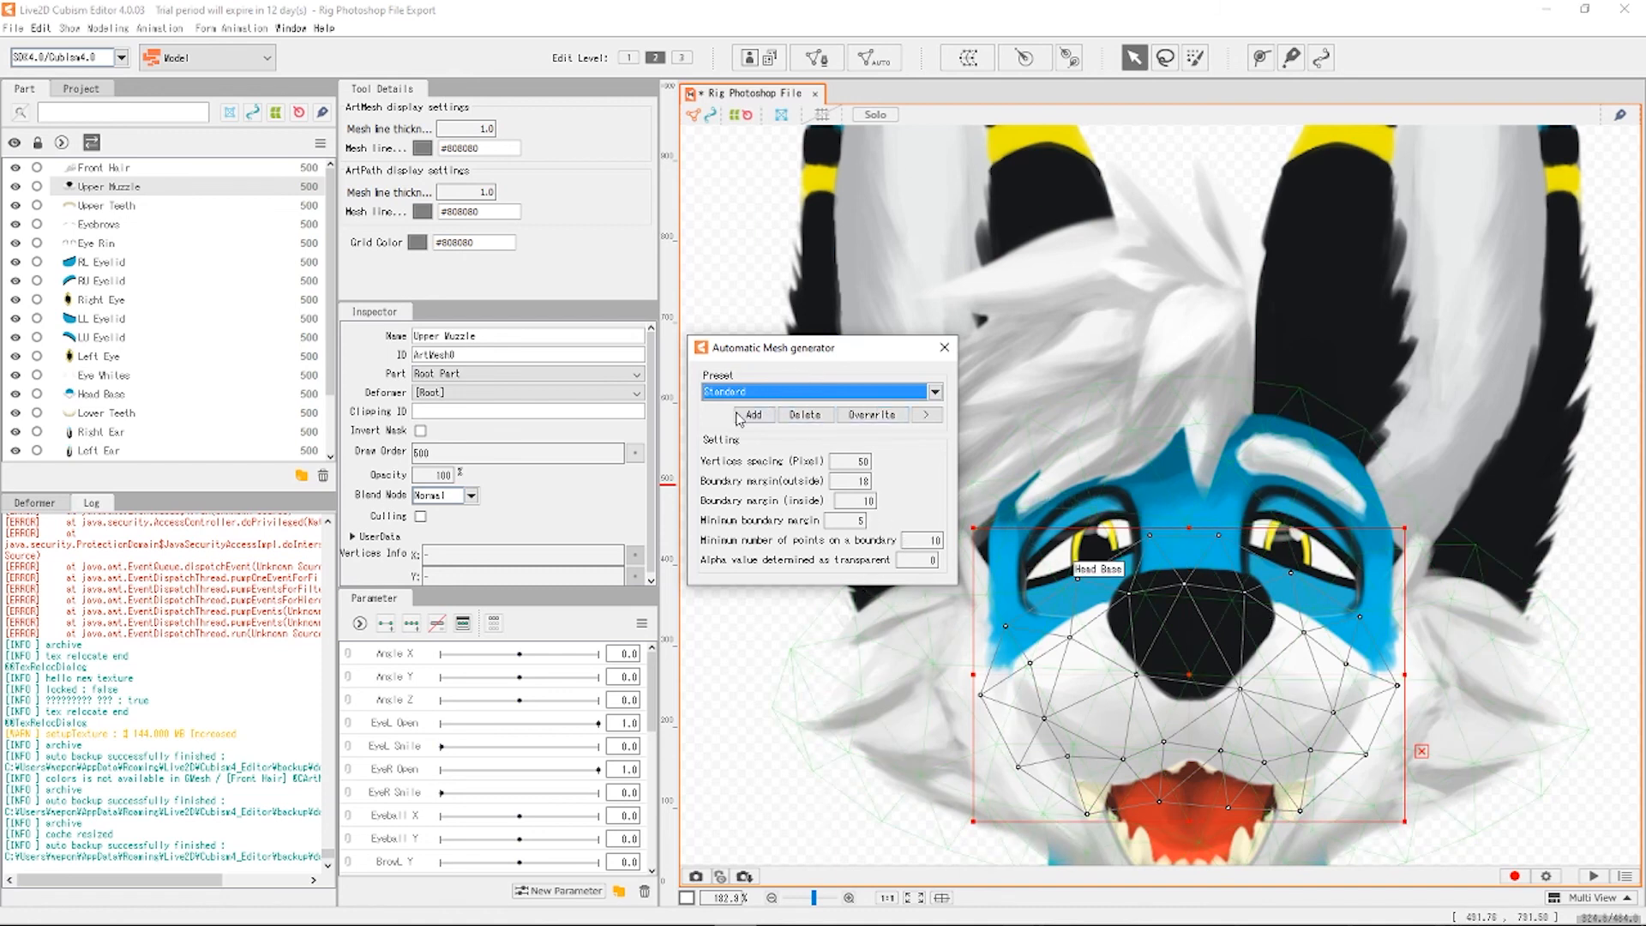
left_click(89, 168)
scroll(1001, 321, "down", 2)
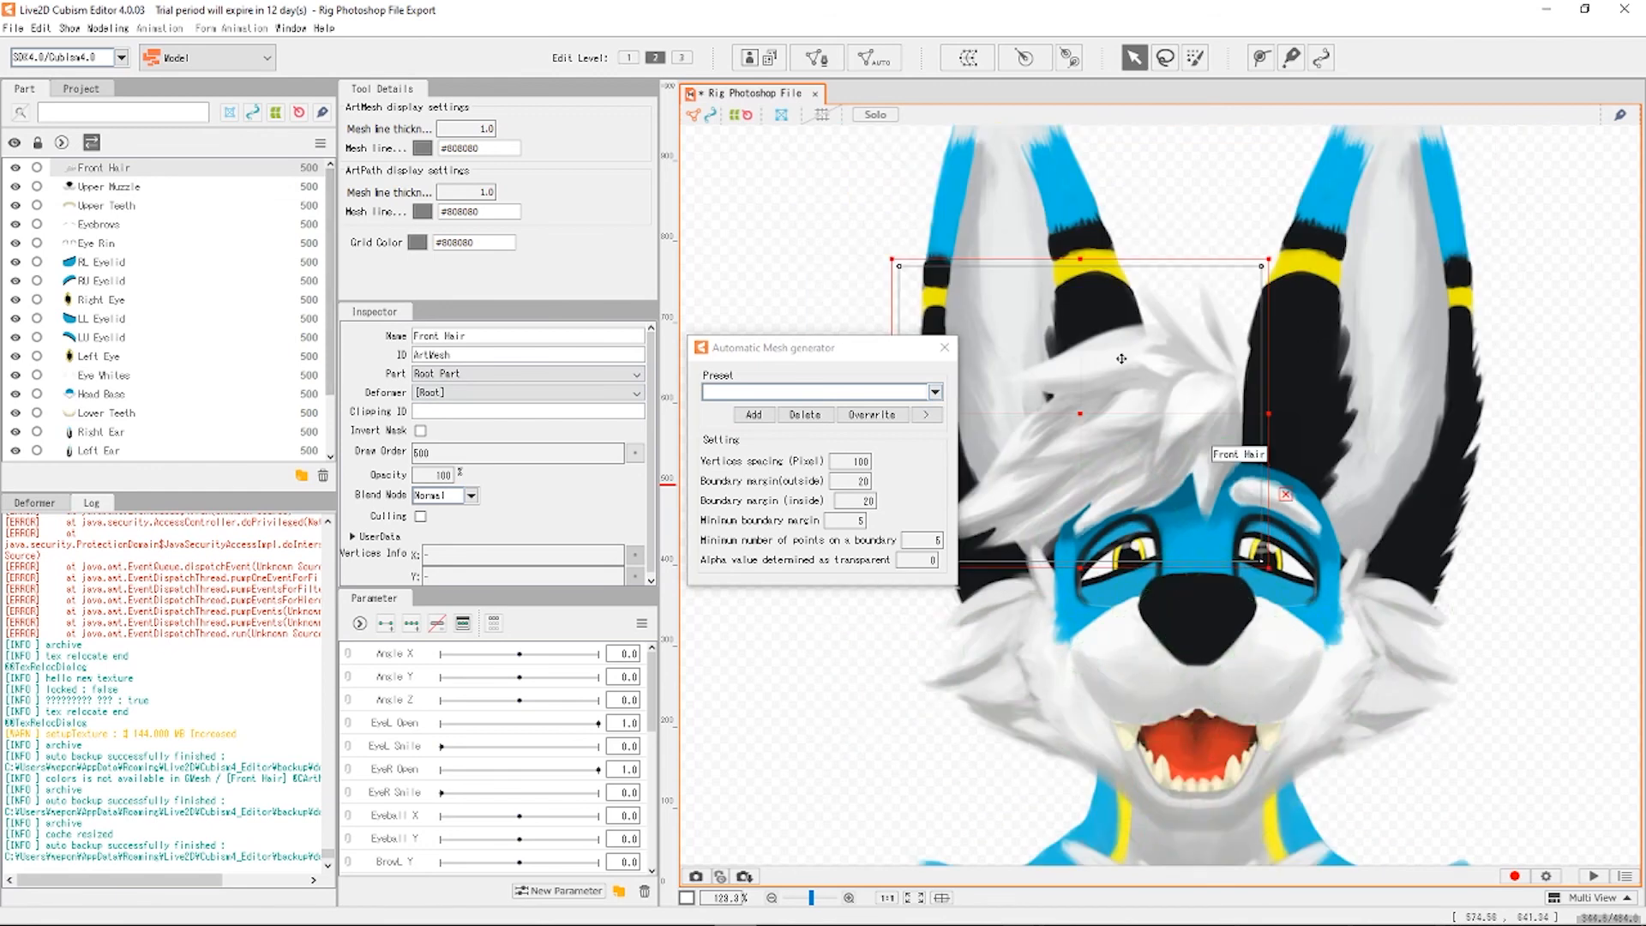
scroll(1002, 320, "up", 1)
Switch the Front Hair from Standard to the Deformation (Little) preset, vertex spacing 80.
left_click(824, 390)
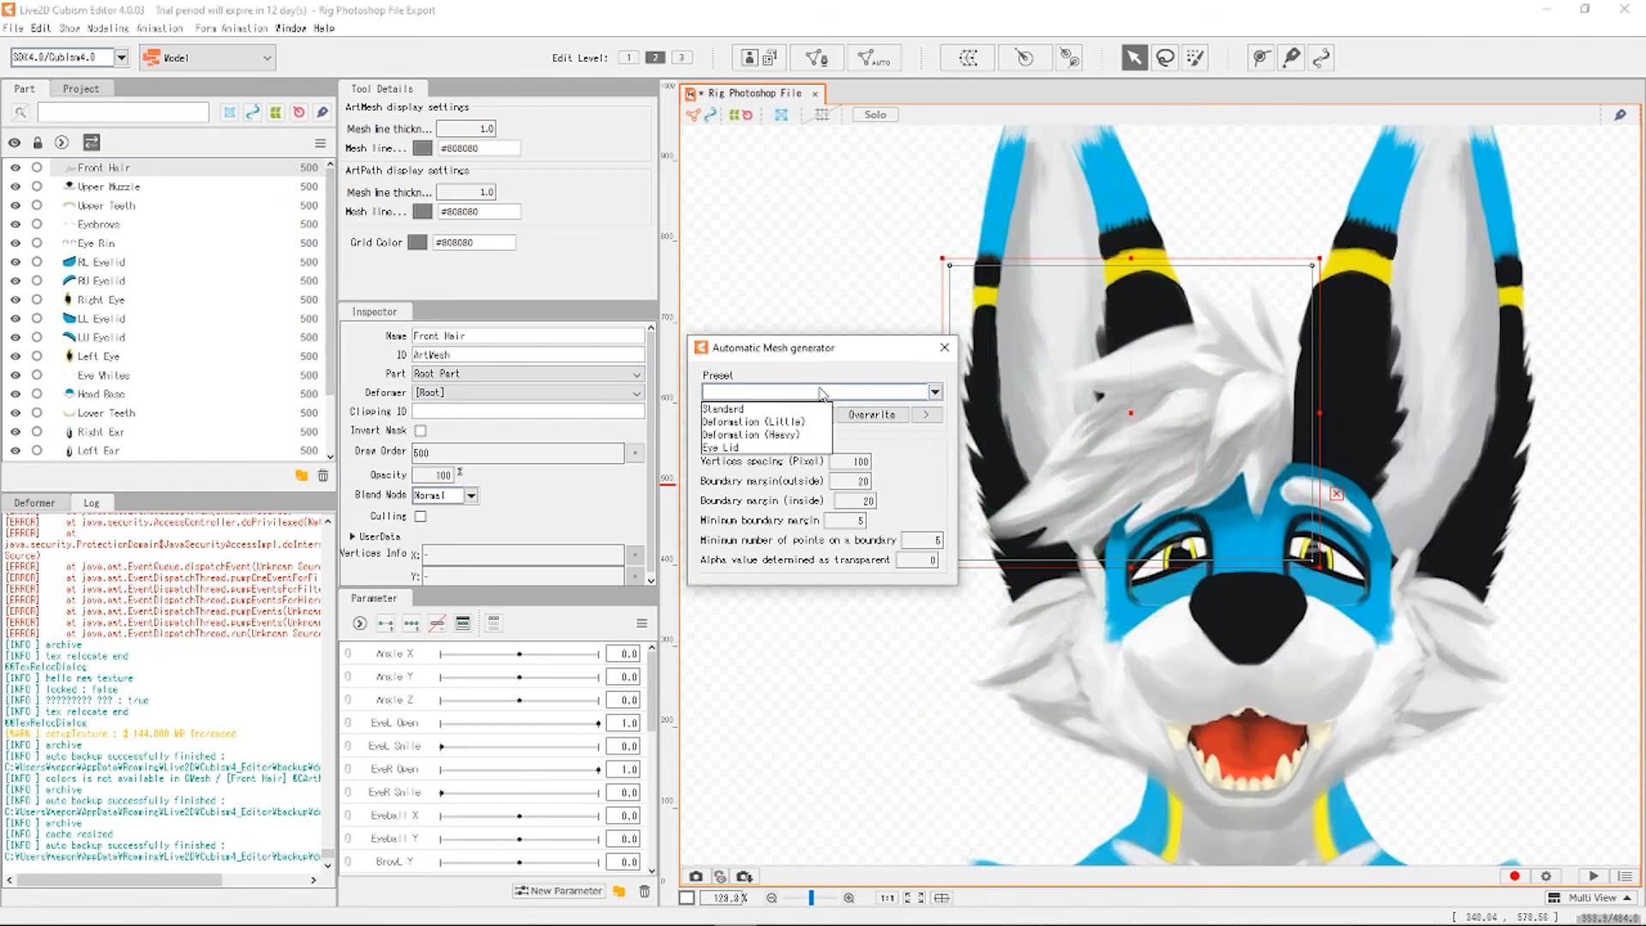
left_click(776, 410)
left_click(814, 391)
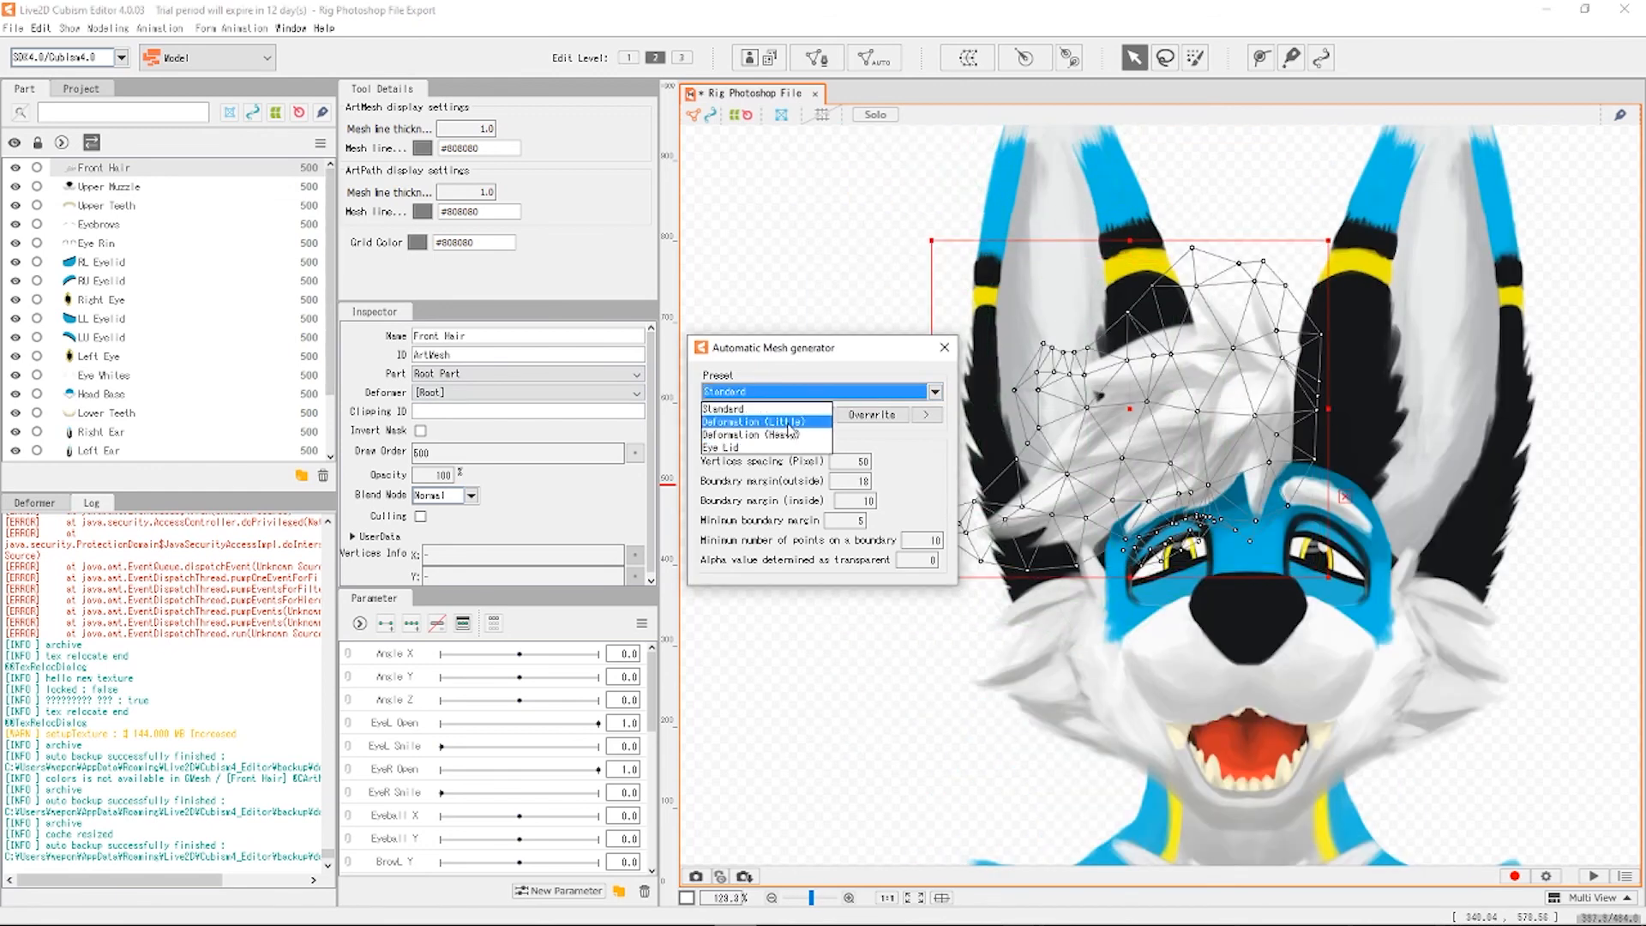
left_click(817, 438)
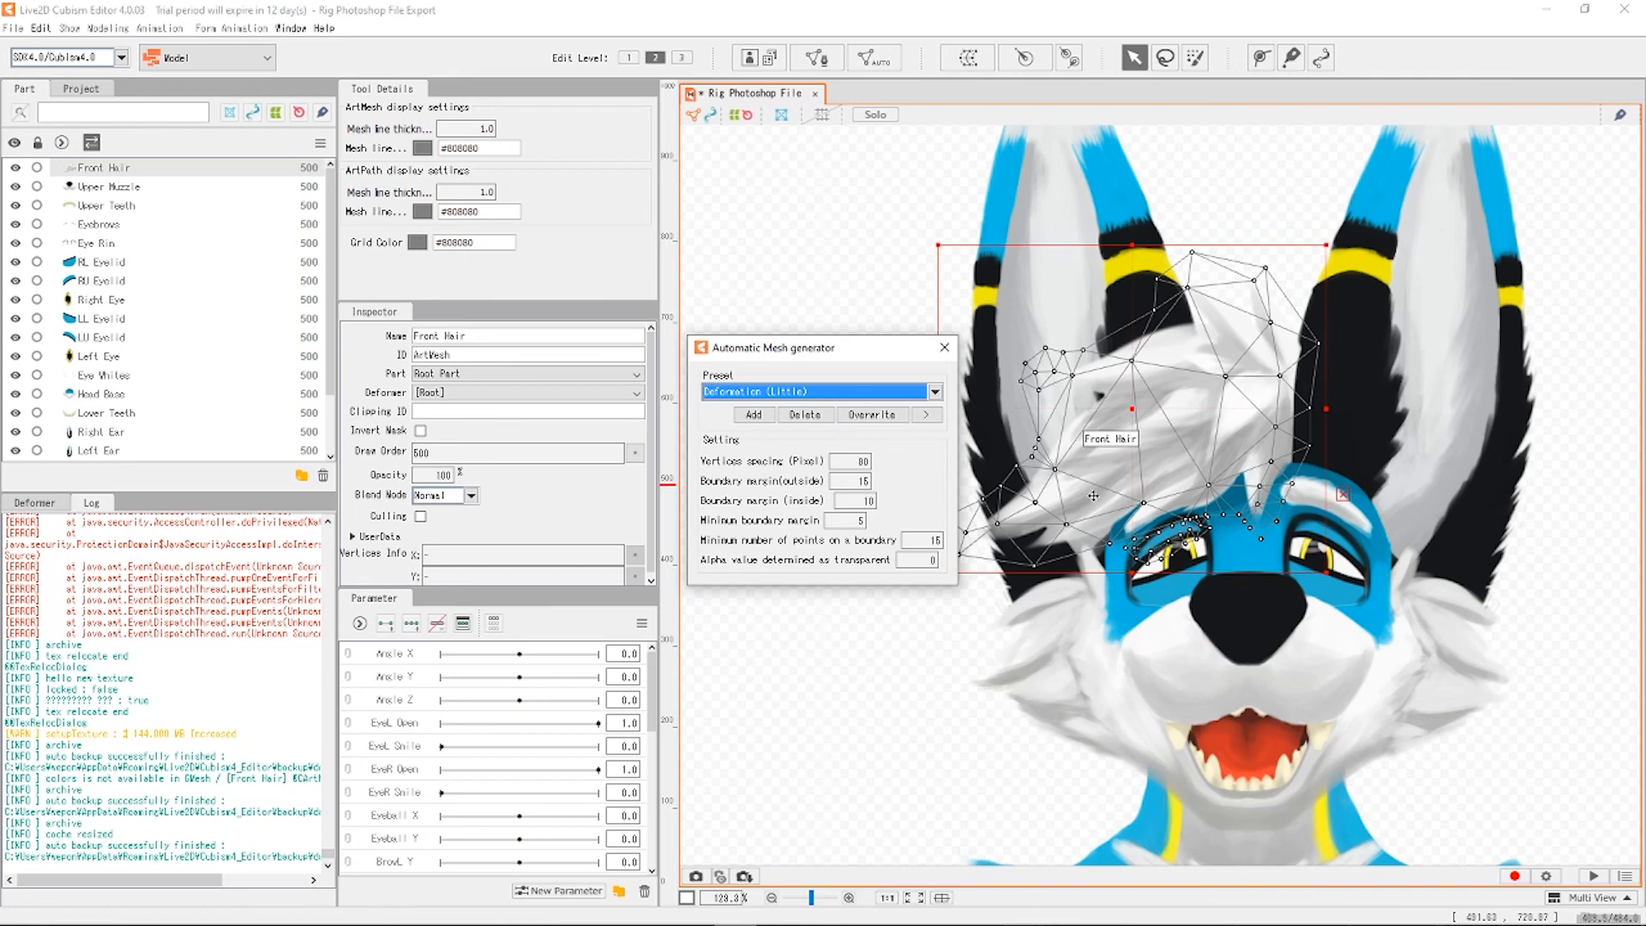
scroll(1334, 317, "down", 1)
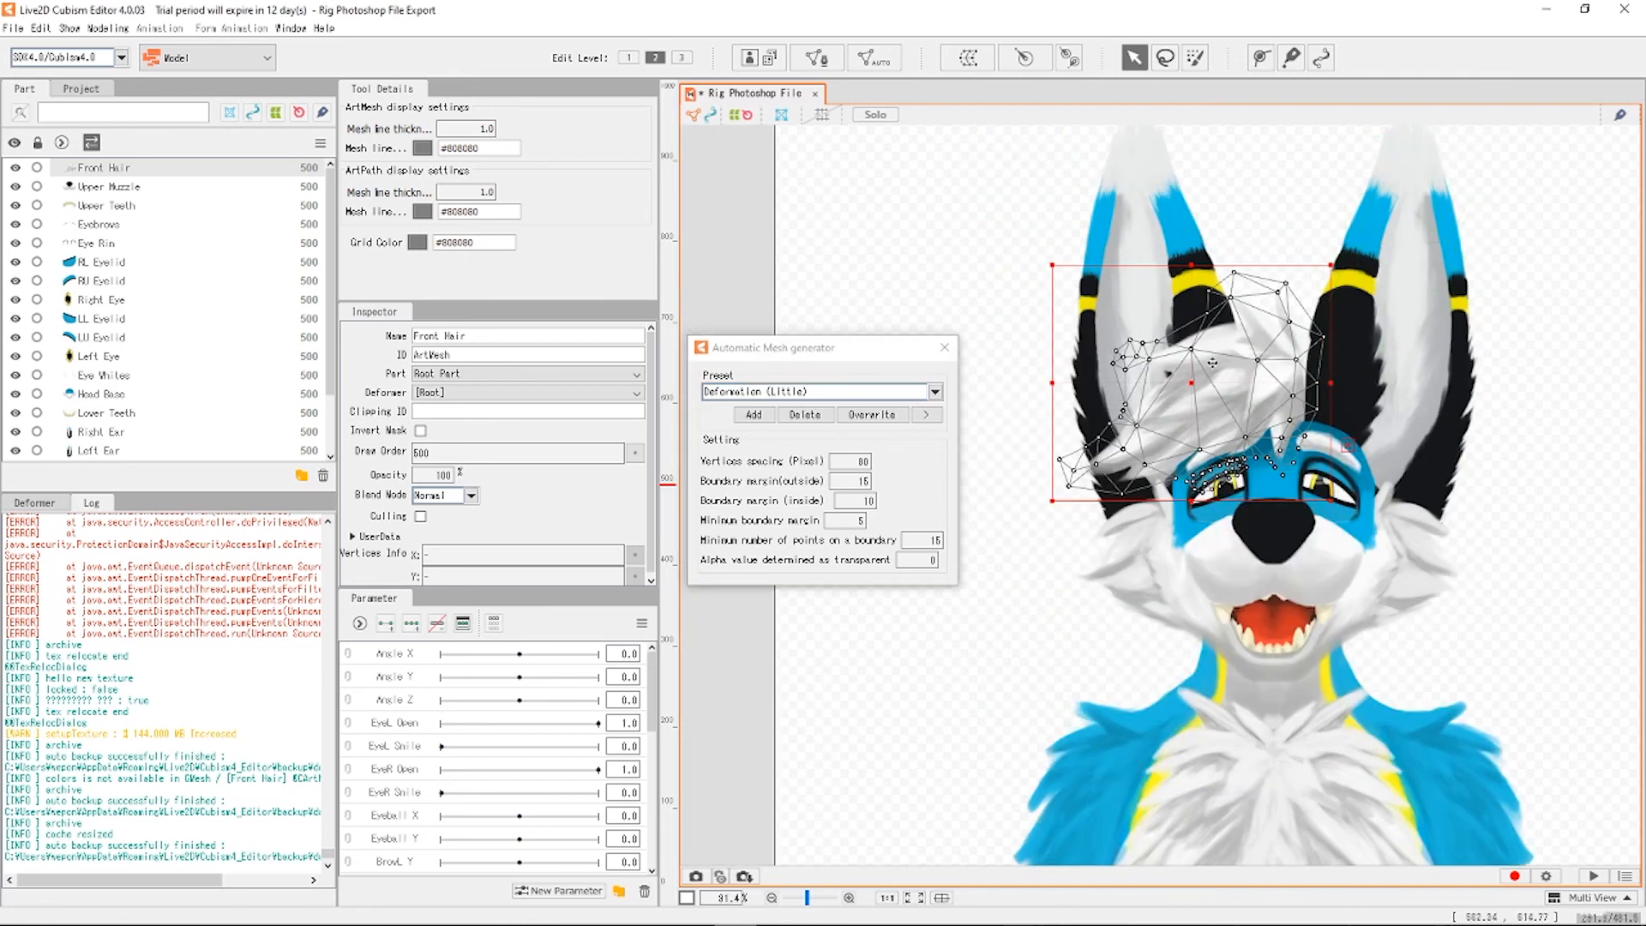
scroll(1212, 363, "up", 1)
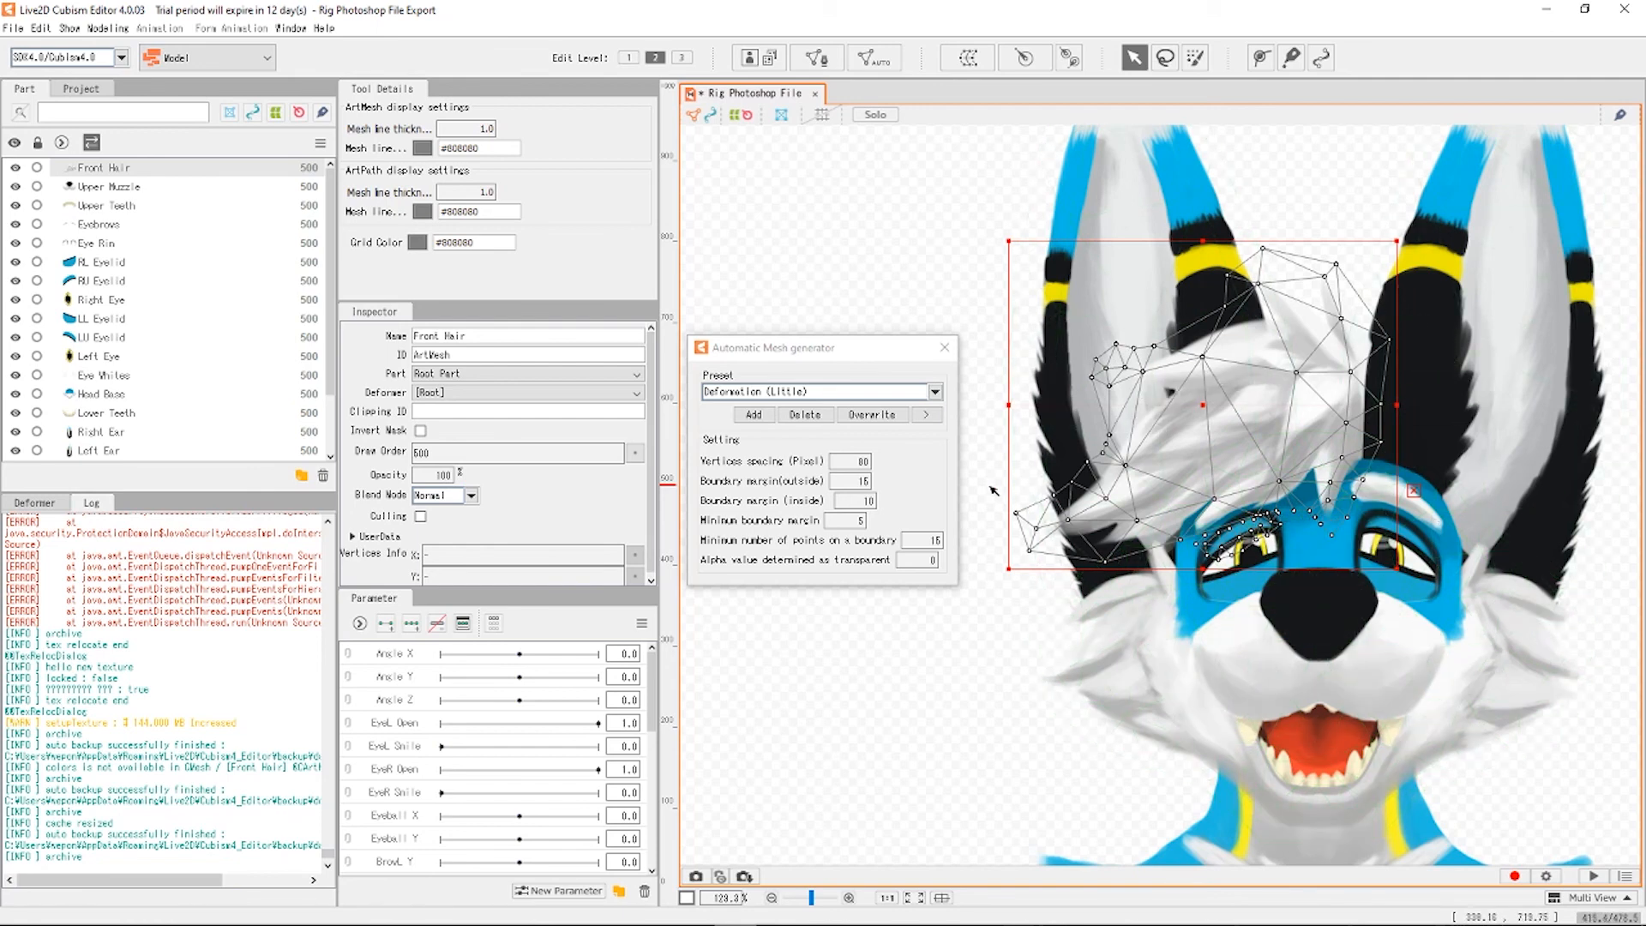
Close the Automatic Mesh generator, keeping the Front Hair's Deformation (Little) mesh, and deselect.
left_click(944, 347)
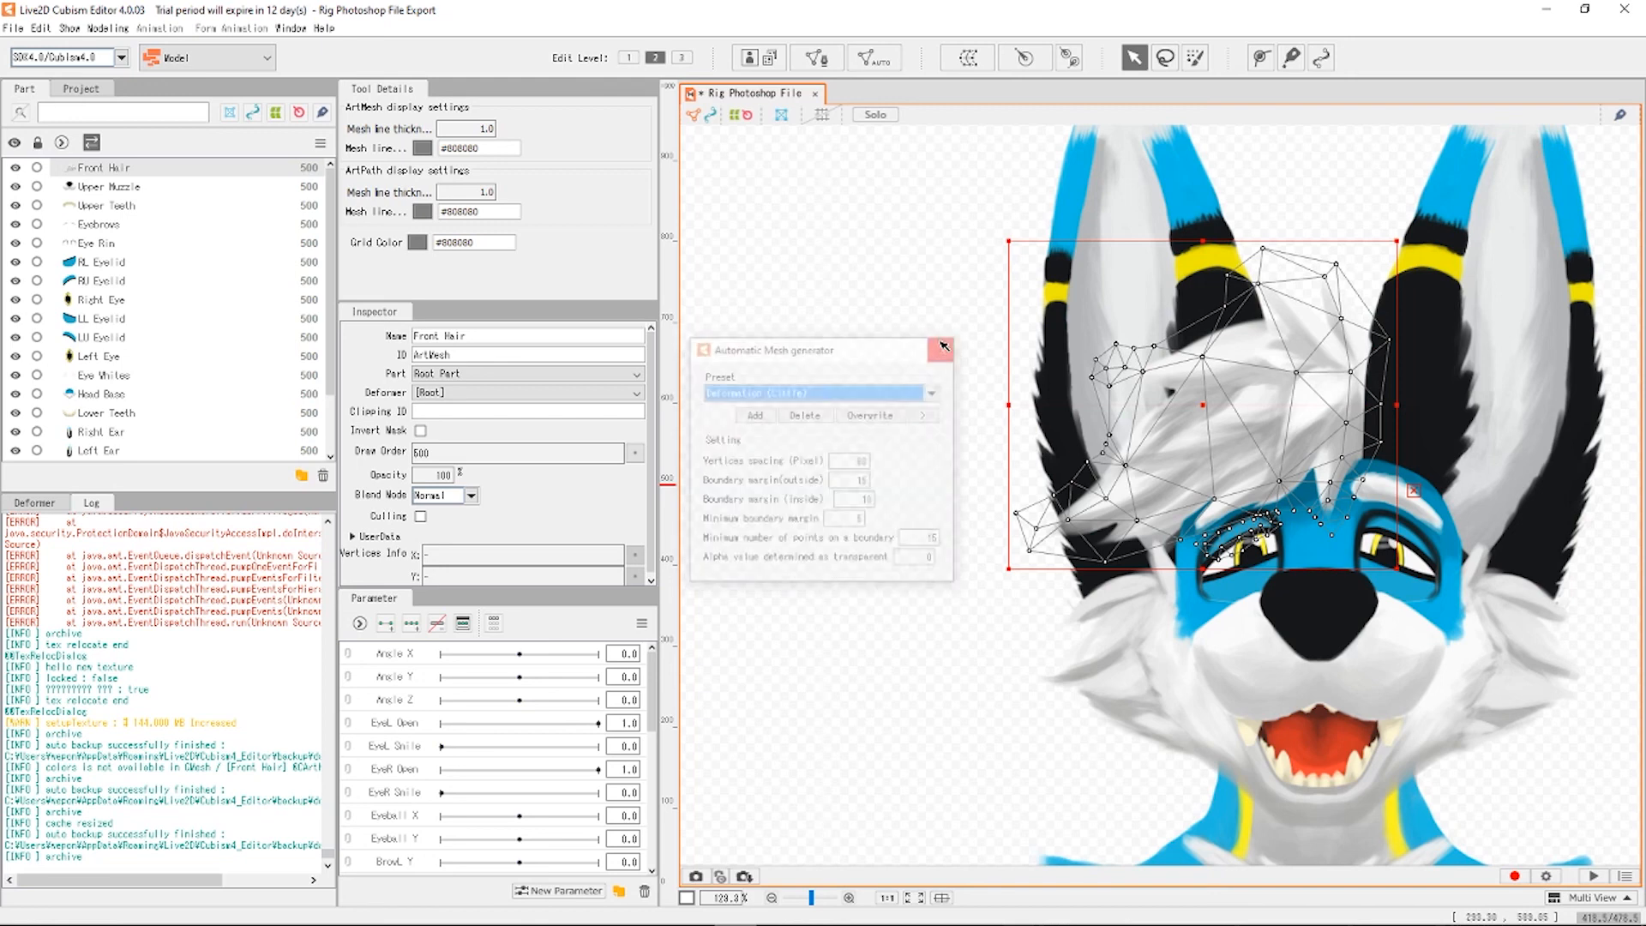
scroll(200, 236, "down", 2)
scroll(979, 439, "down", 6)
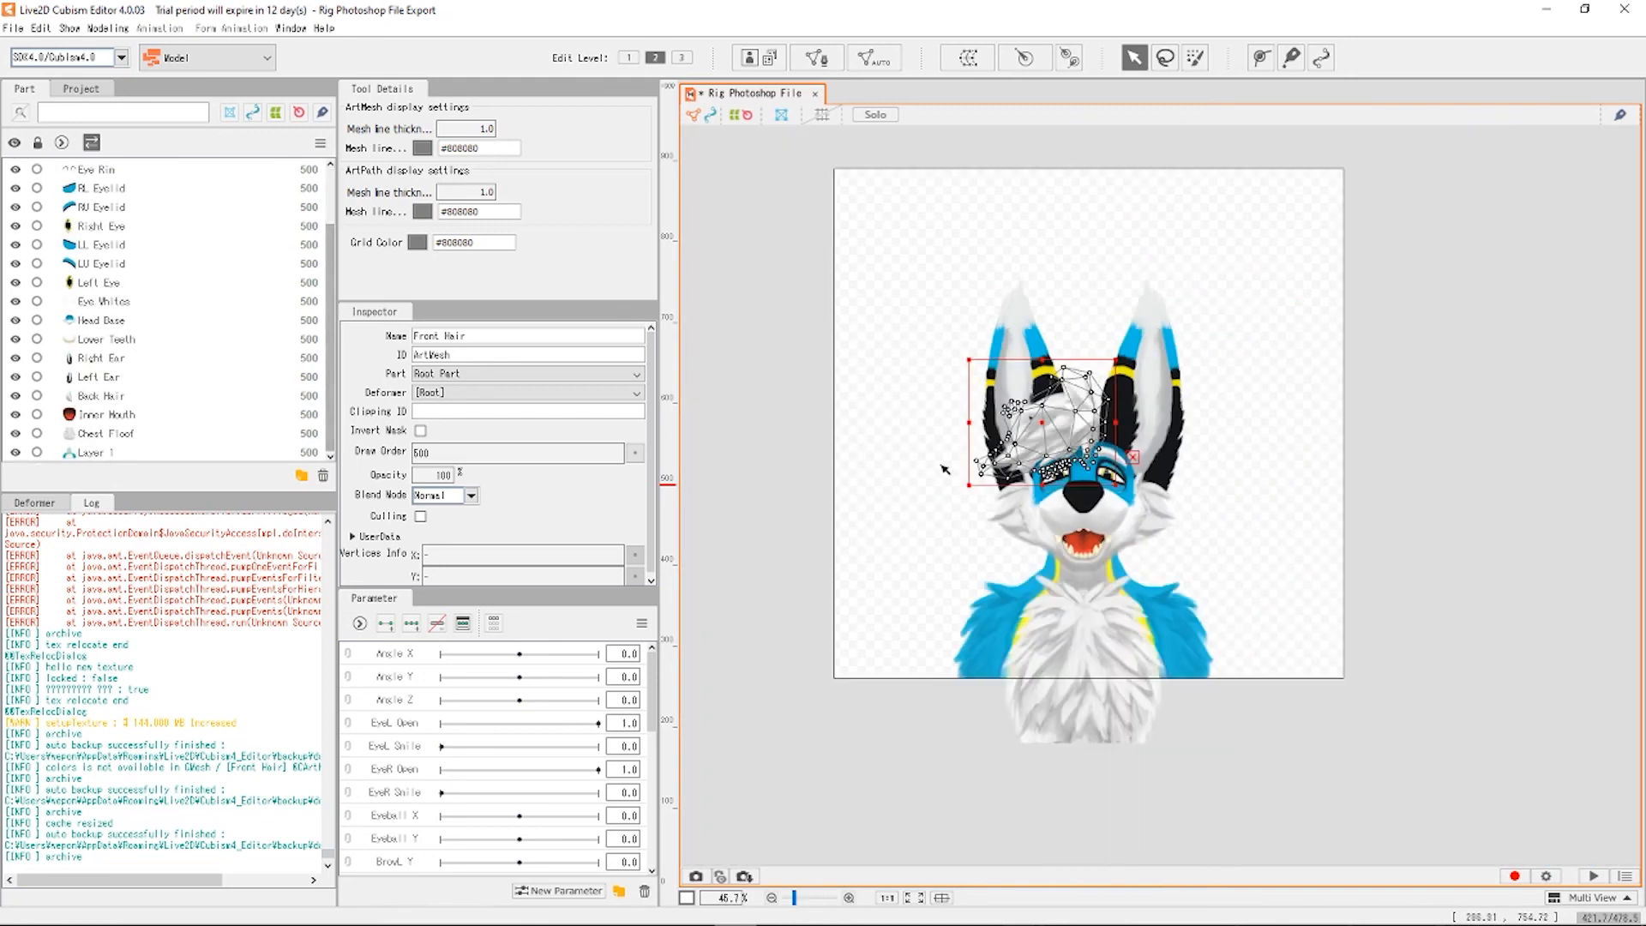
left_click(1260, 611)
Inspect the Layer 1, Chest Floof, Upper Muzzle, Head Base and Left Ear meshes one by one.
left_click(1217, 617)
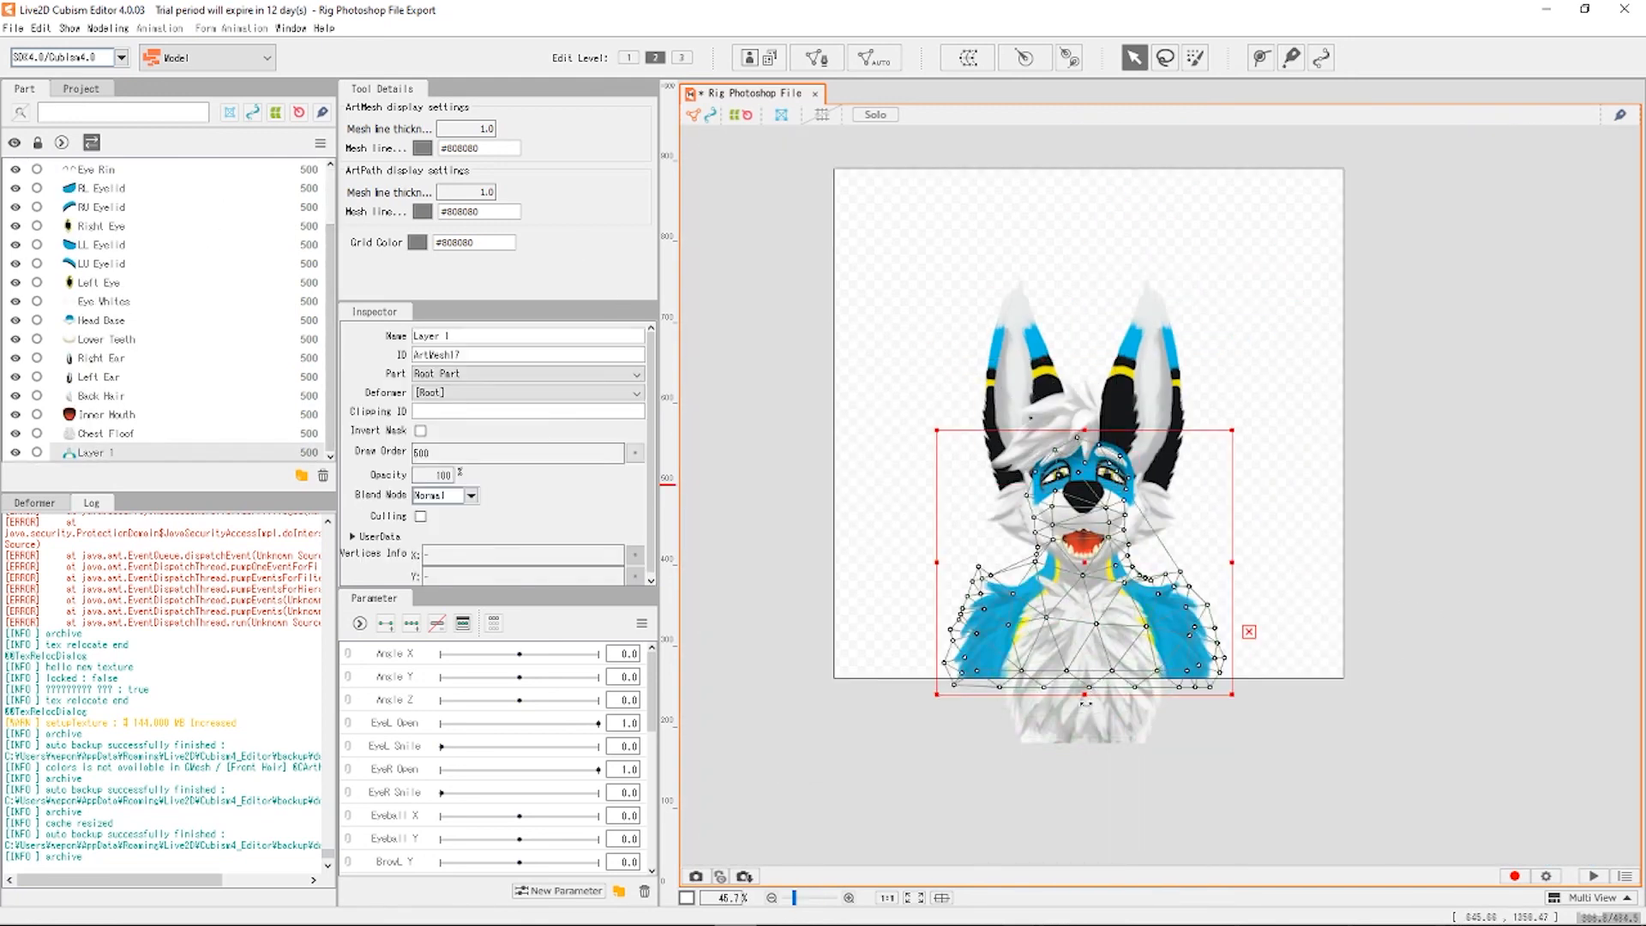
left_click(1121, 744)
left_click(1382, 675)
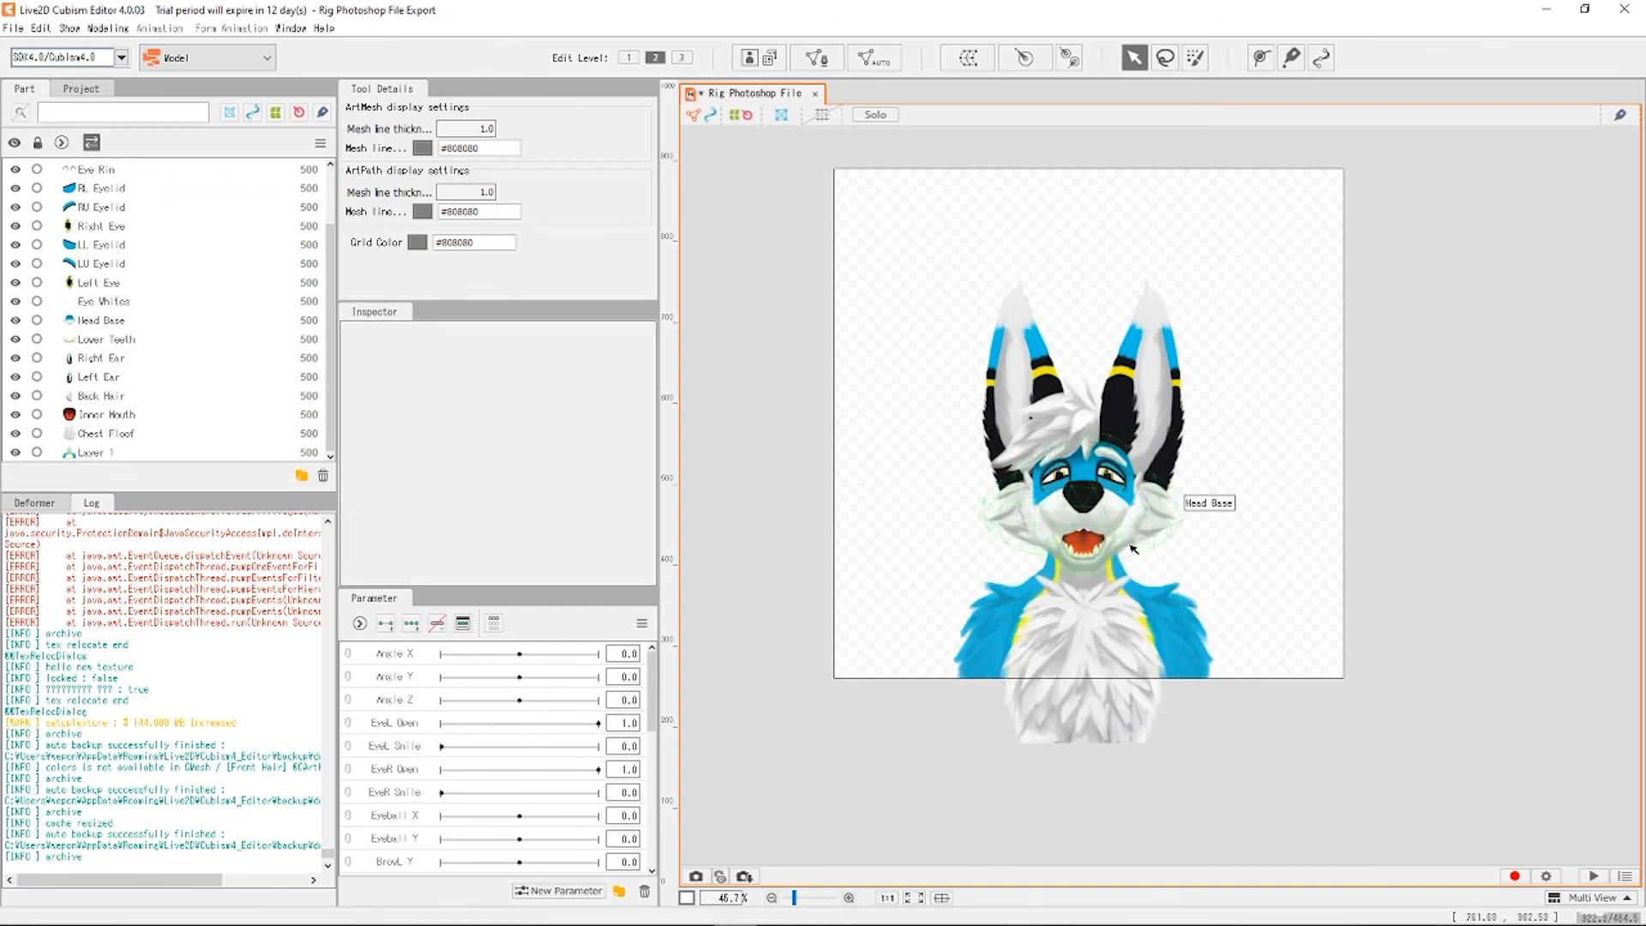
left_click(1151, 533)
left_click(1253, 513)
left_click(1181, 524)
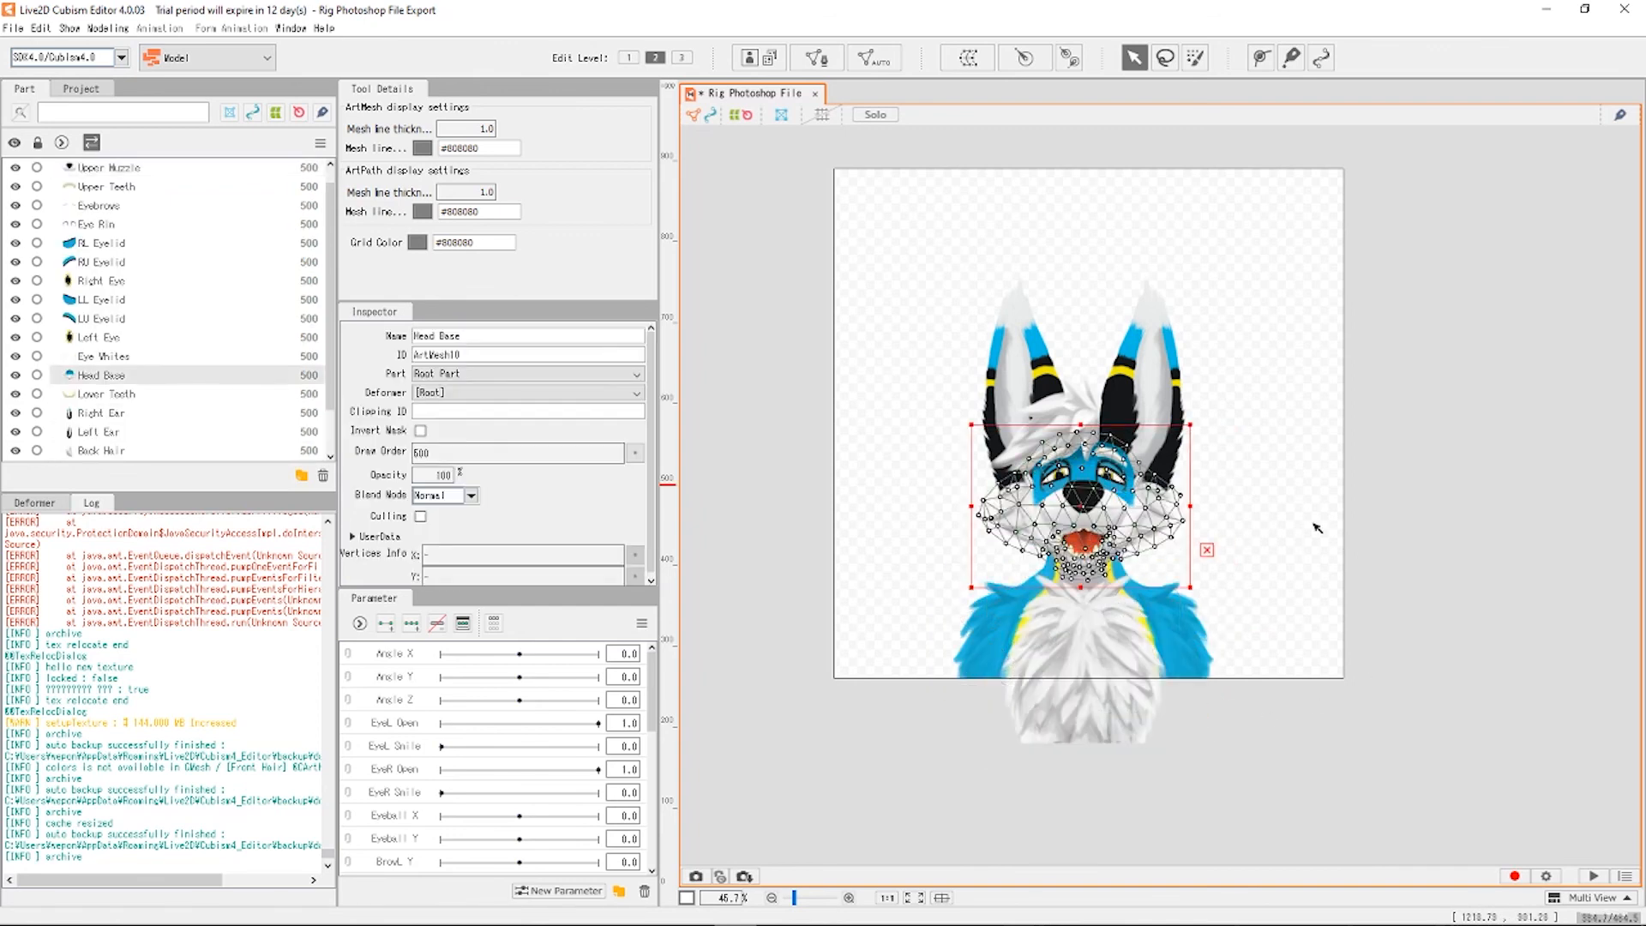
left_click(1247, 486)
left_click(1185, 438)
left_click(1342, 489)
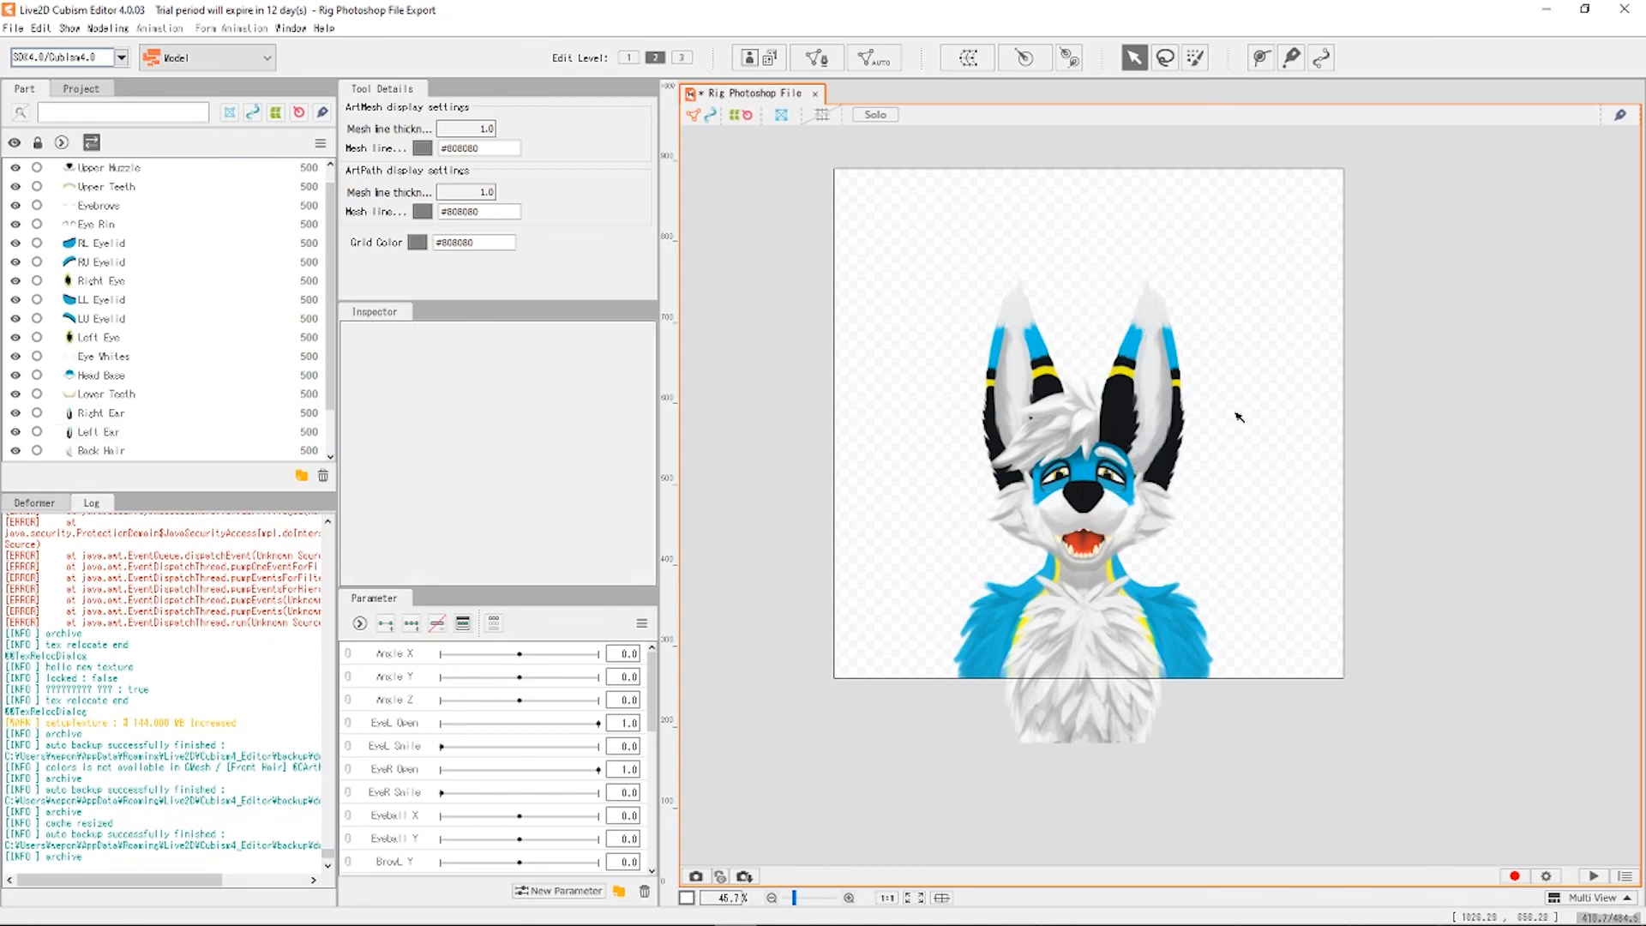